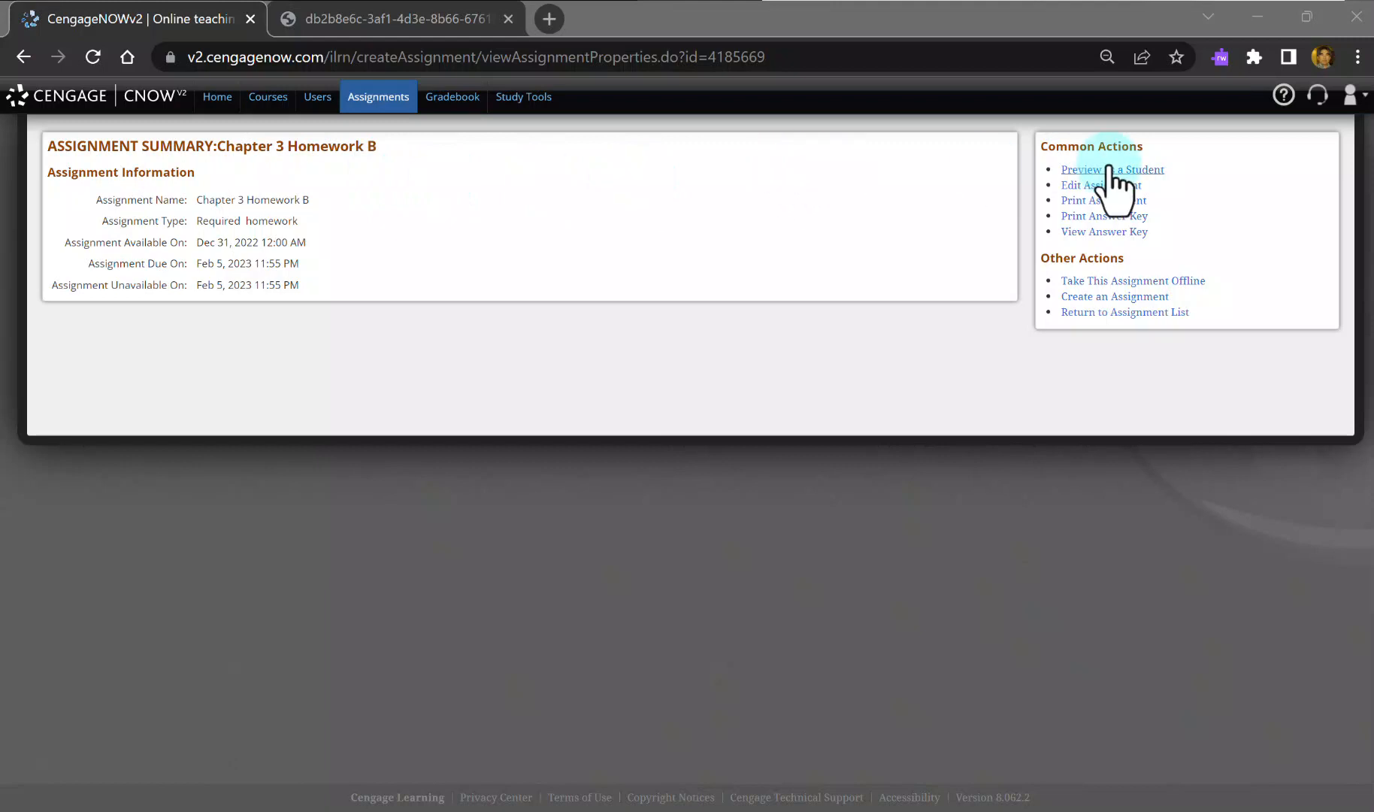
Step: Preview Chapter 3 Homework B as a student and enlarge the Instructions window of problem CP.03.01 to fit its text width
{"action": "left_click", "coordinate": [1110, 172]}
{"action": "left_click", "coordinate": [193, 401]}
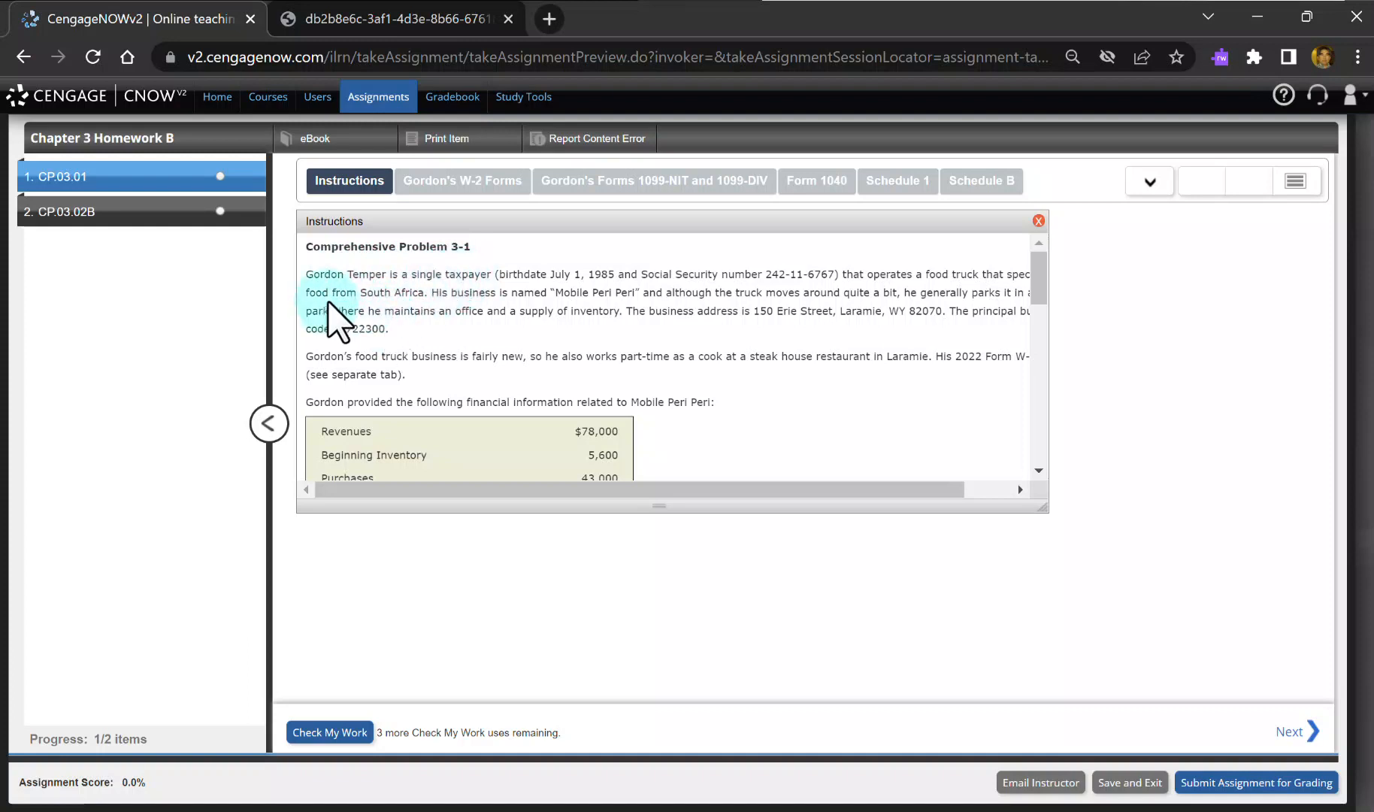
{"action": "left_click_drag", "start_coordinate": [1042, 510], "coordinate": [1120, 528]}
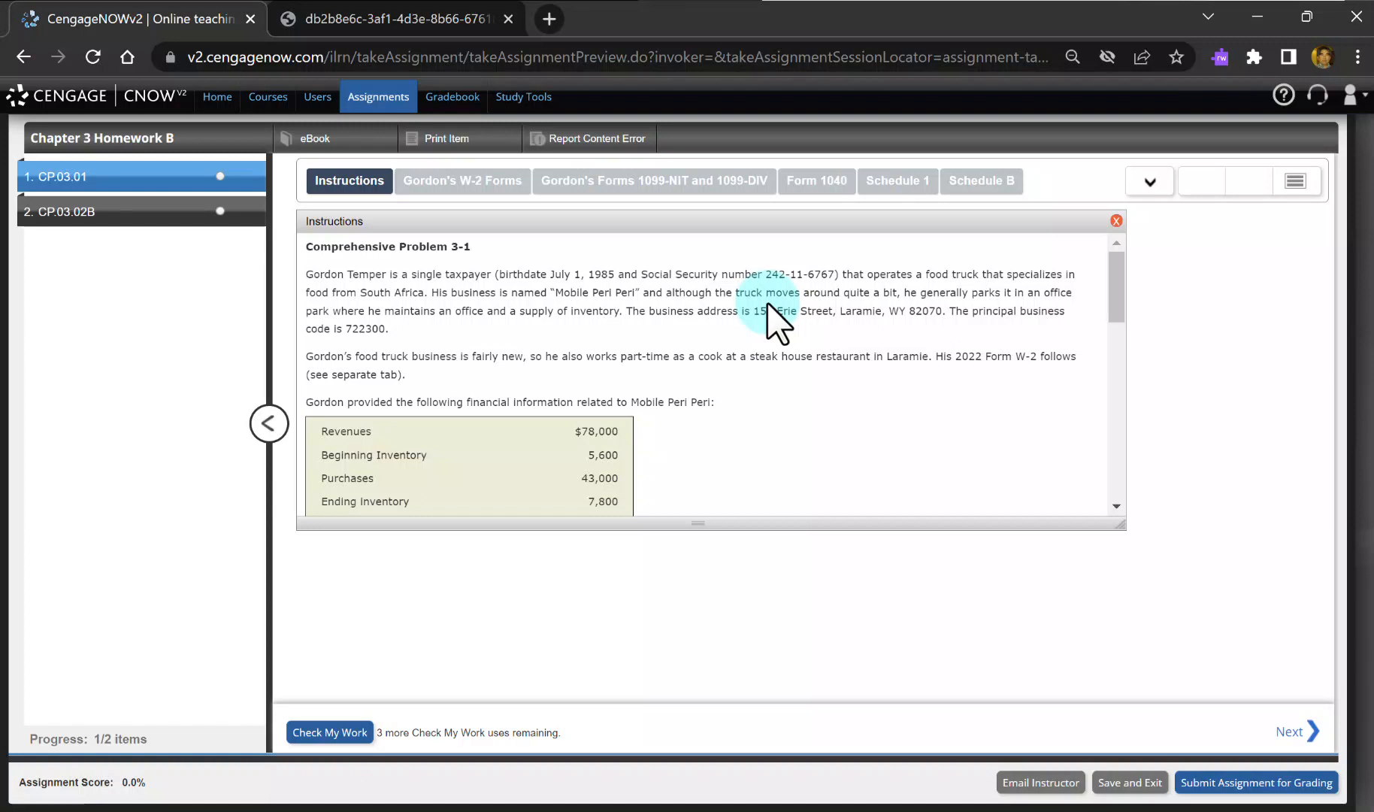
Step: Review the Comprehensive Problem 3-1 introduction and the Mobile Peri Peri table of revenues, inventory and expenses
{"action": "scroll", "coordinate": [786, 309], "scroll_direction": "down", "scroll_amount": 2}
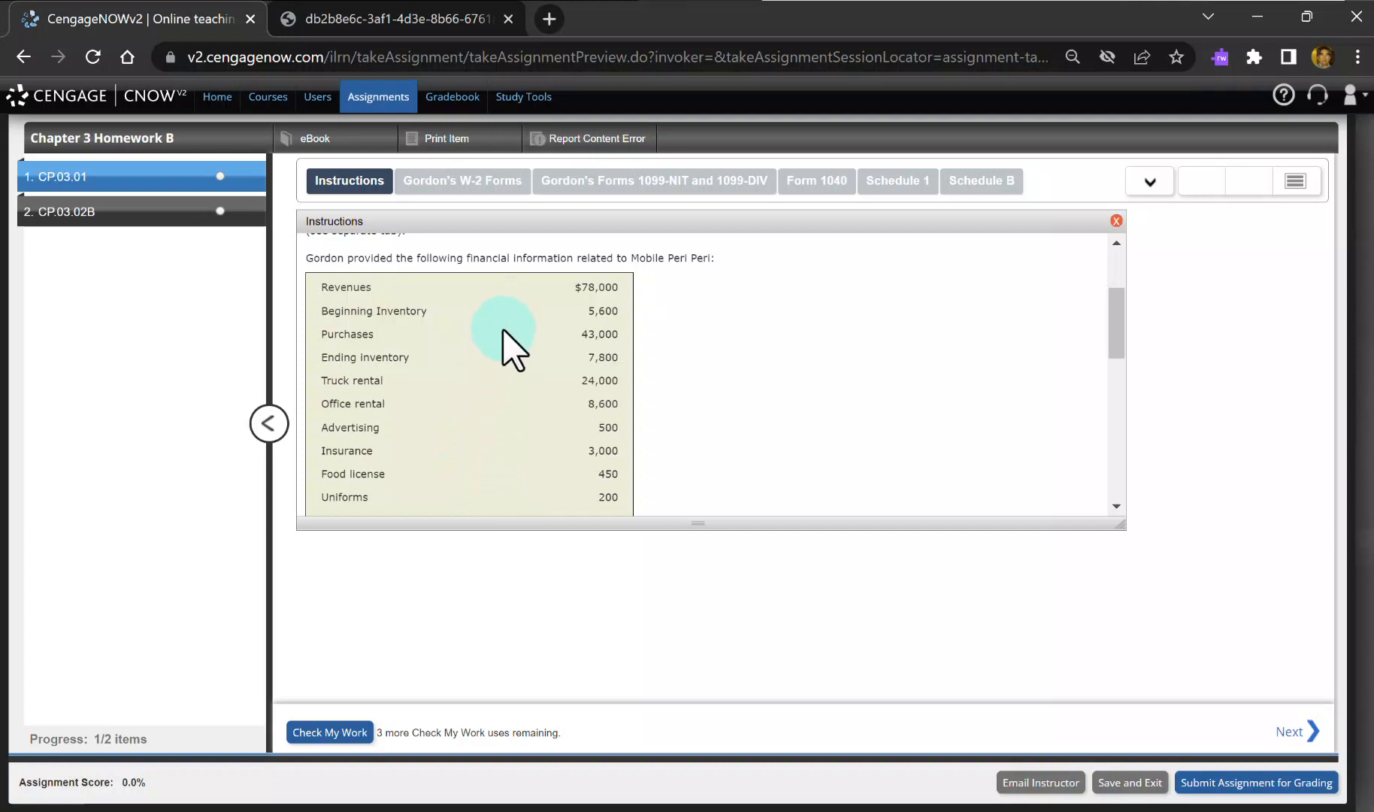
{"action": "scroll", "coordinate": [505, 416], "scroll_direction": "down", "scroll_amount": 2}
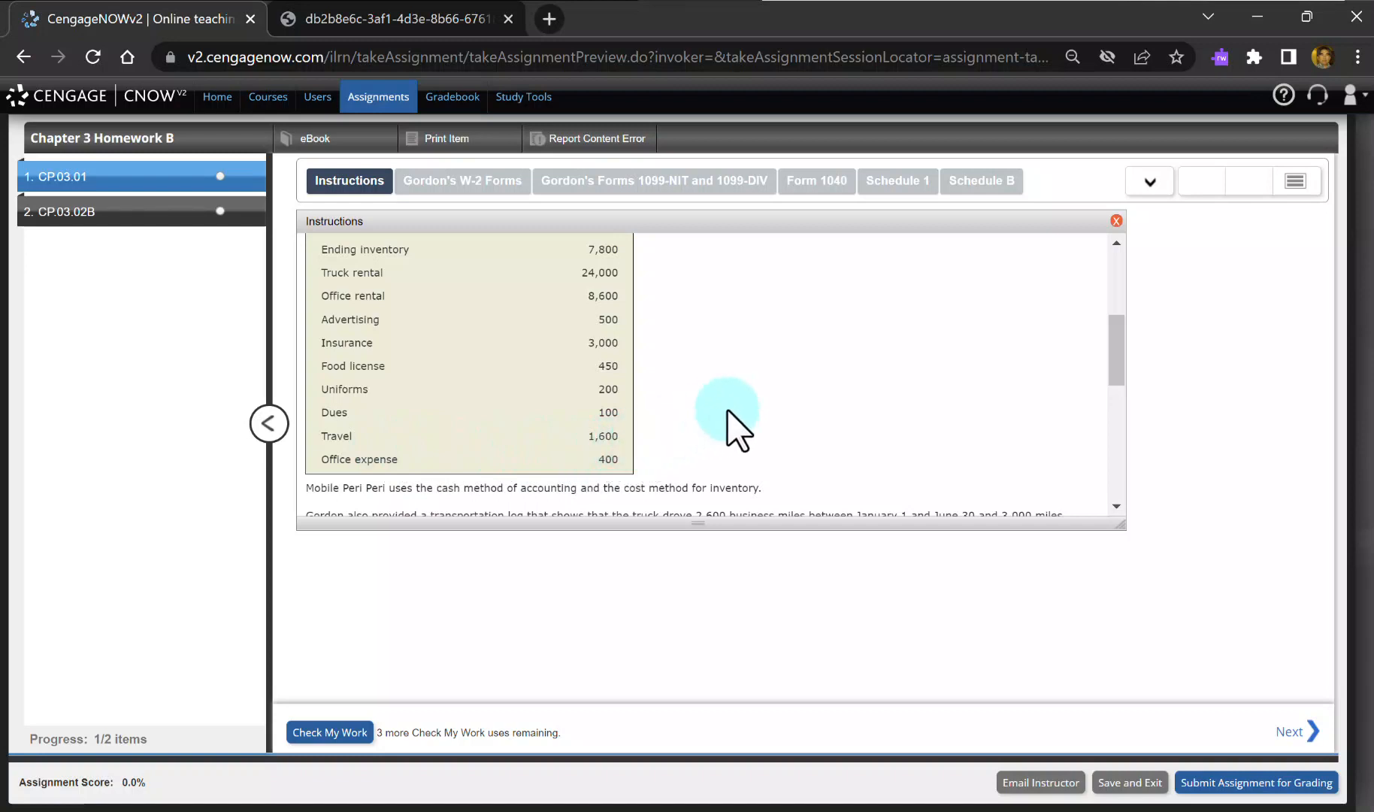
{"action": "scroll", "coordinate": [732, 395], "scroll_direction": "down", "scroll_amount": 1}
{"action": "scroll", "coordinate": [733, 399], "scroll_direction": "down", "scroll_amount": 1}
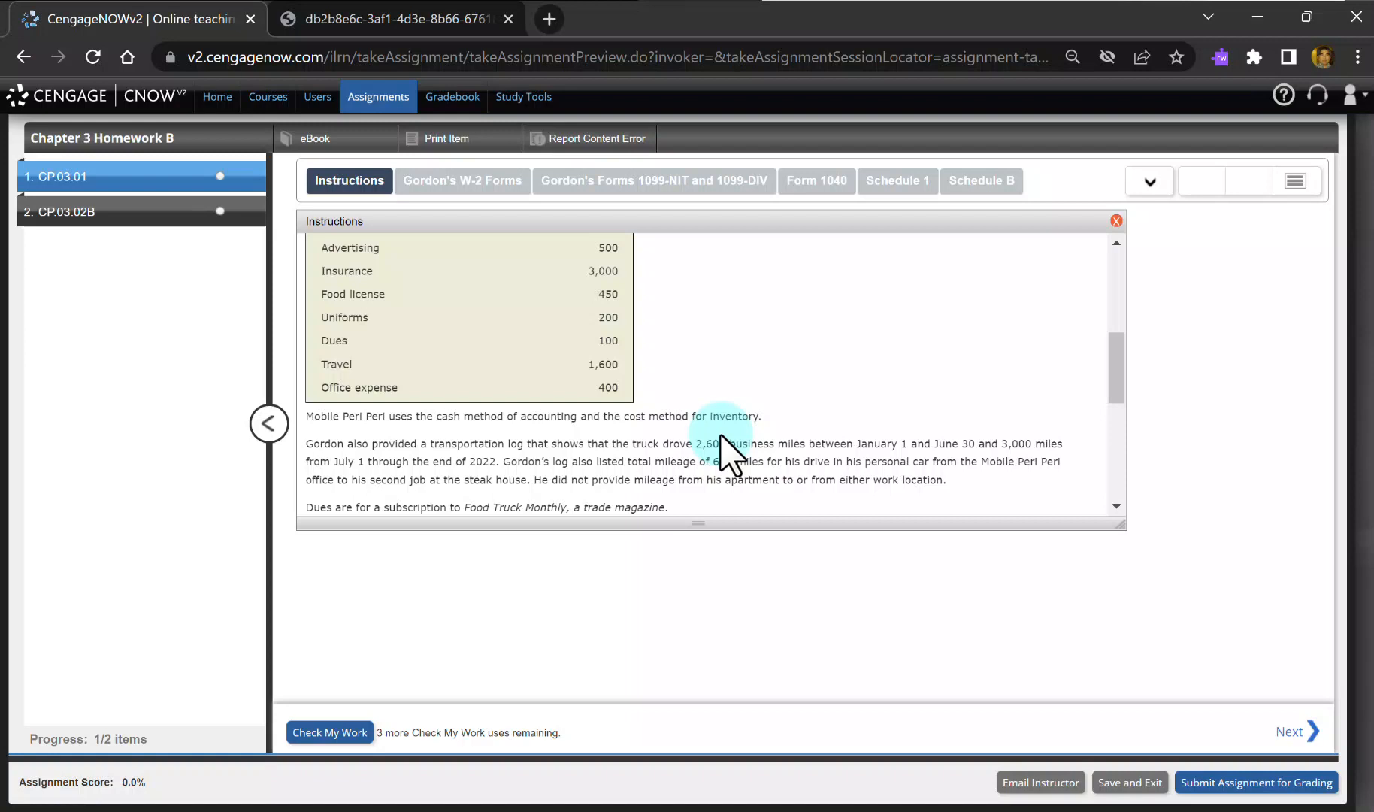
{"action": "scroll", "coordinate": [727, 451], "scroll_direction": "up", "scroll_amount": 3}
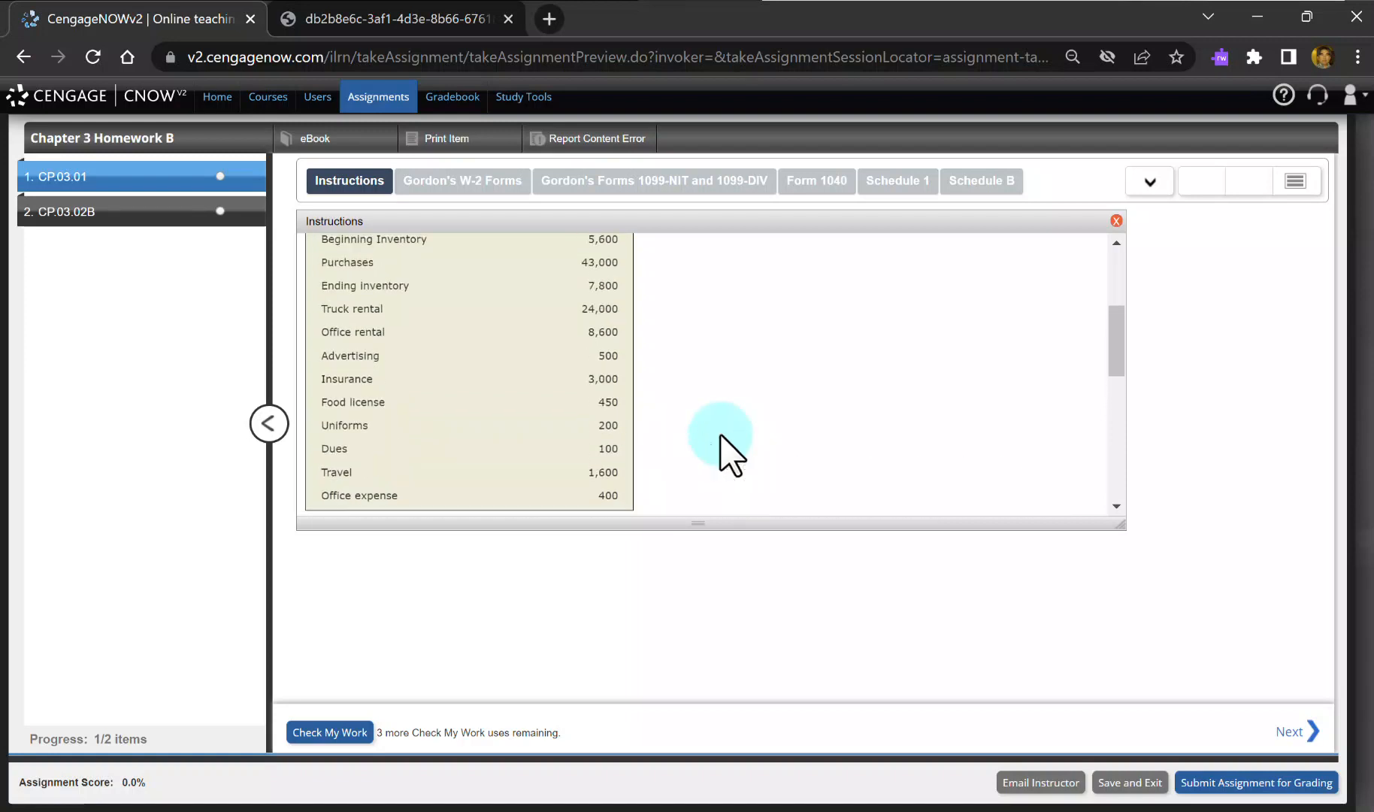
{"action": "scroll", "coordinate": [720, 434], "scroll_direction": "up", "scroll_amount": 1}
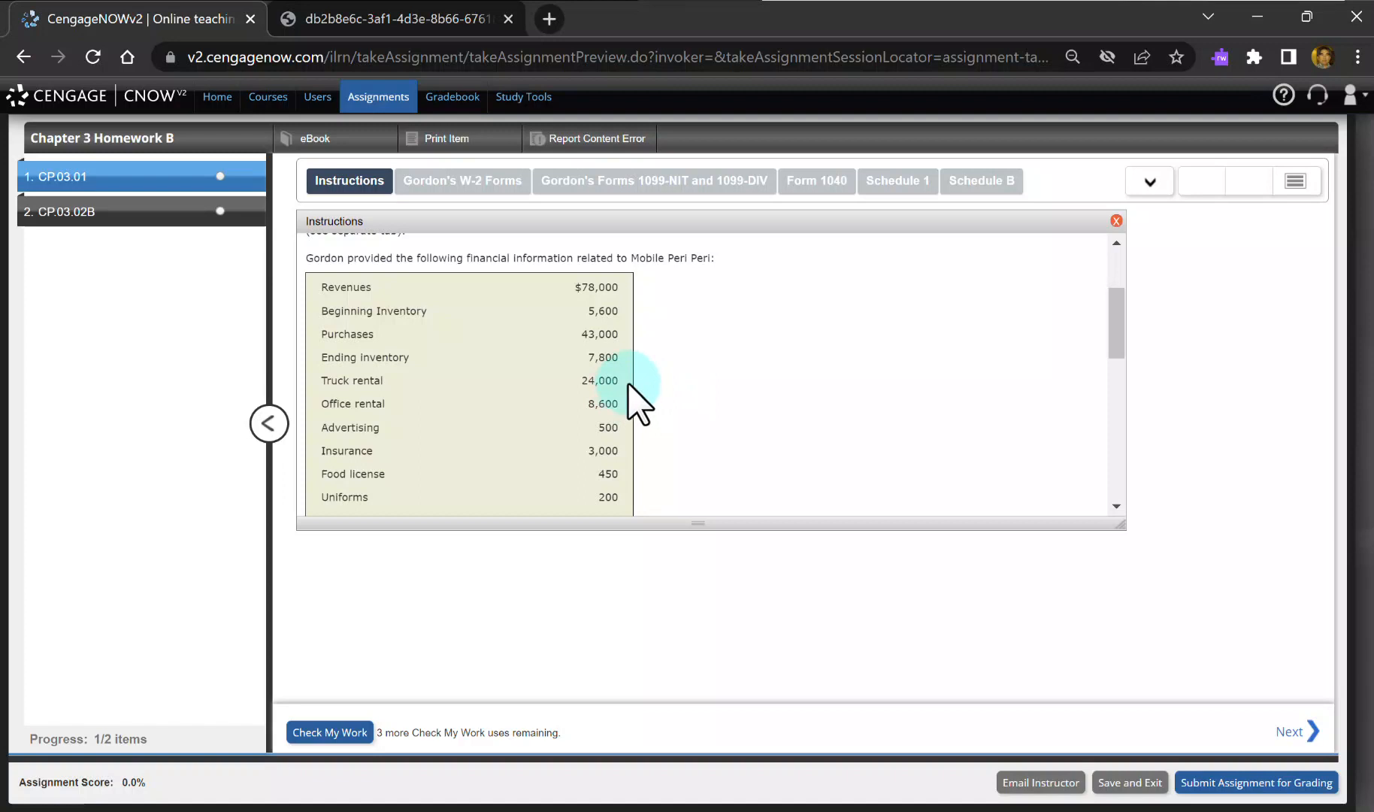
{"action": "scroll", "coordinate": [617, 385], "scroll_direction": "down", "scroll_amount": 3}
{"action": "scroll", "coordinate": [617, 386], "scroll_direction": "up", "scroll_amount": 1}
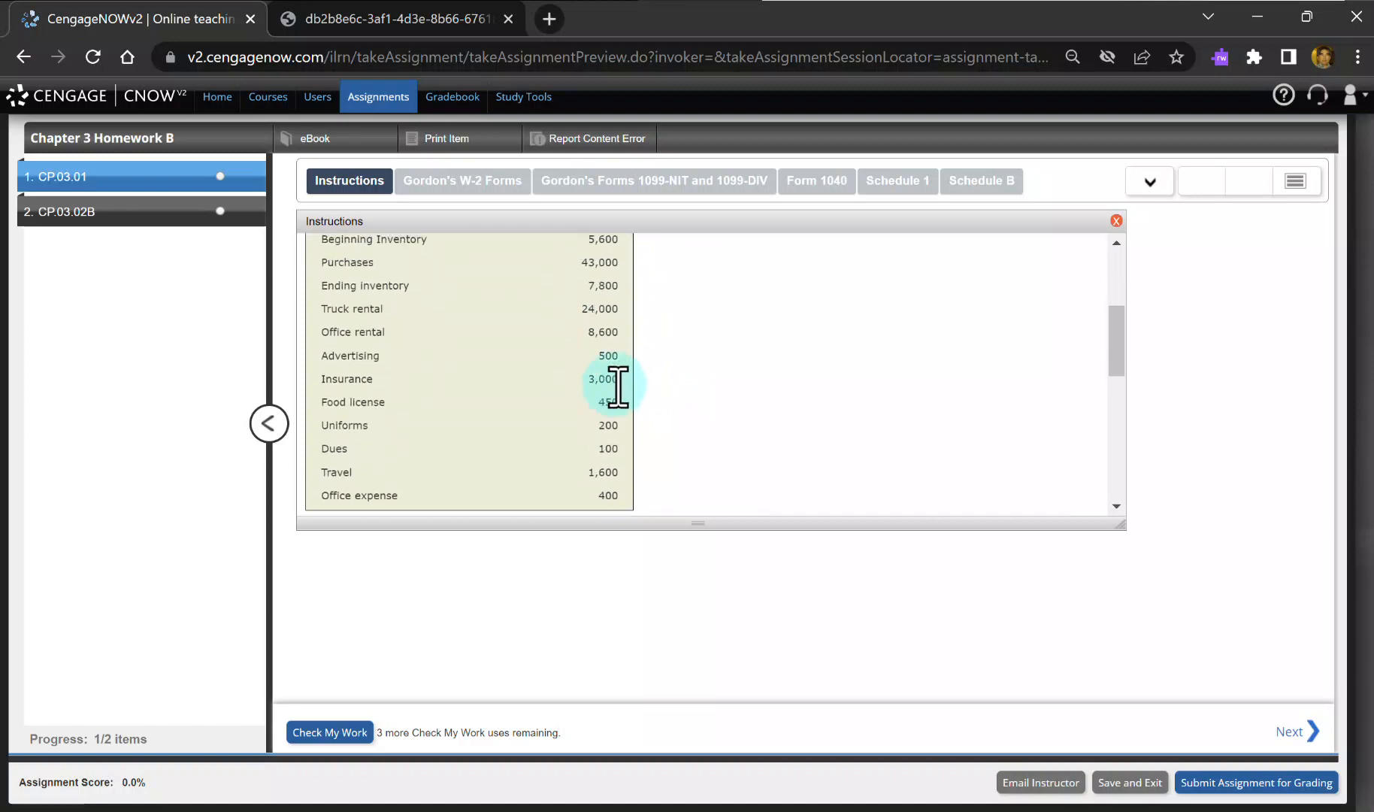
{"action": "scroll", "coordinate": [618, 384], "scroll_direction": "up", "scroll_amount": 1}
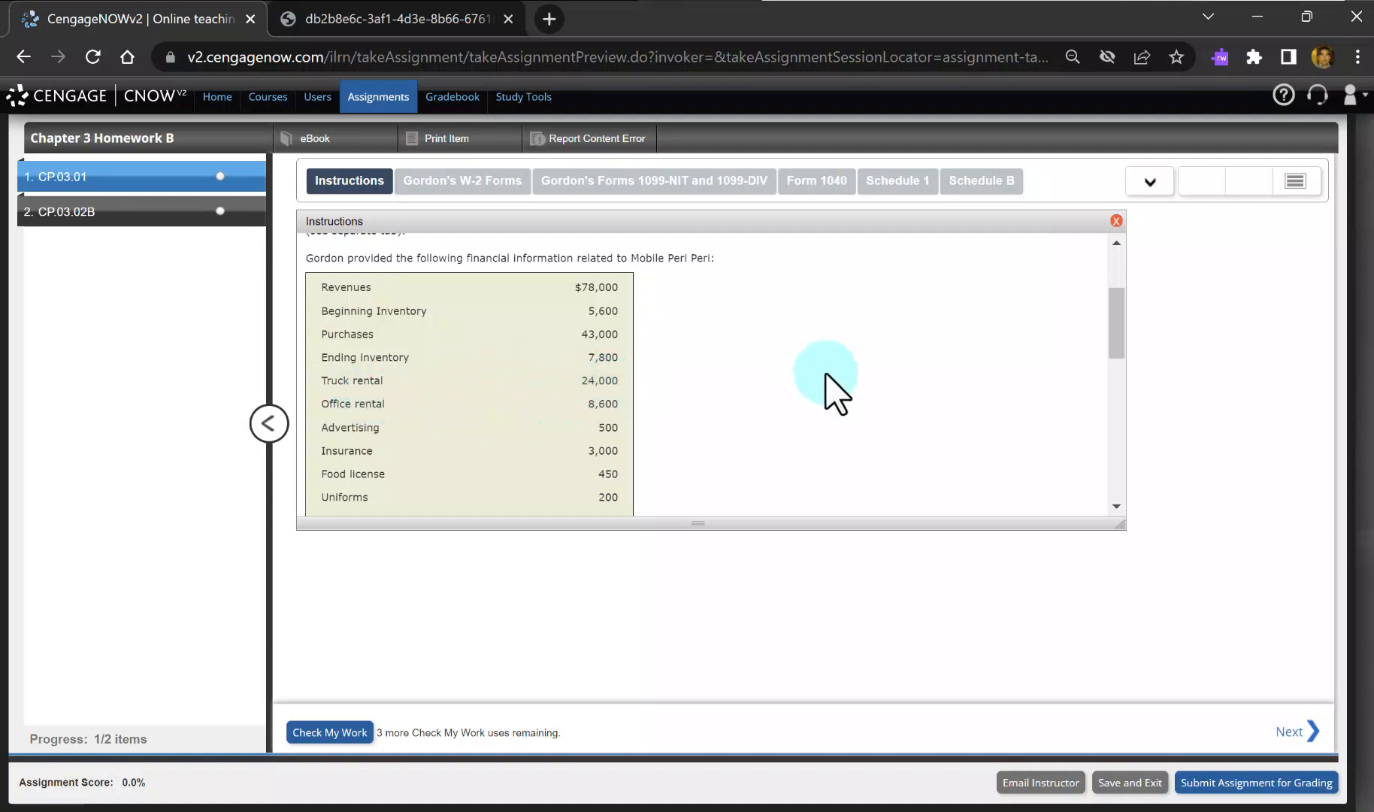
Step: Read the instructions on mileage, dues, travel, uniforms, divorce and dependents, through to the list of required tax forms
{"action": "scroll", "coordinate": [853, 389], "scroll_direction": "down", "scroll_amount": 3}
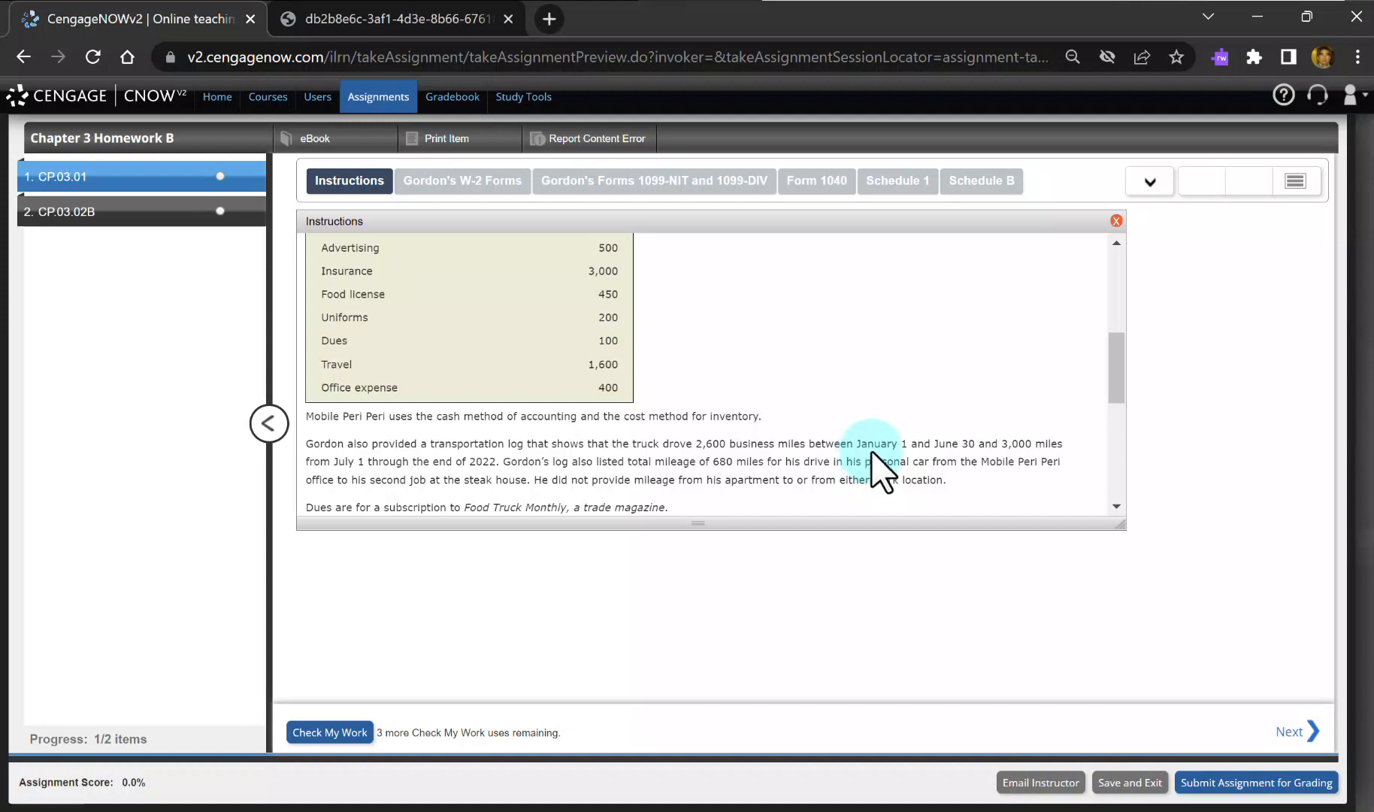
{"action": "scroll", "coordinate": [874, 455], "scroll_direction": "down", "scroll_amount": 3}
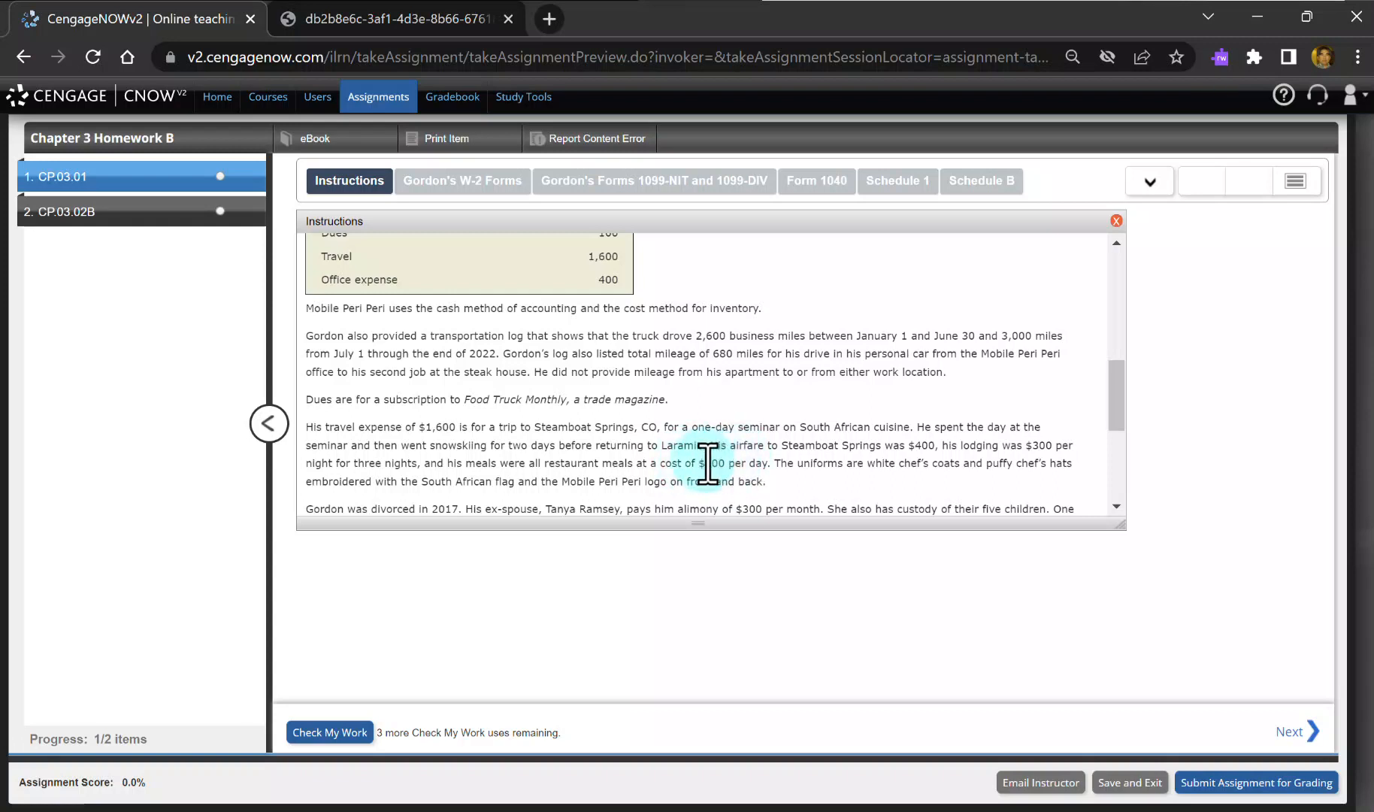
{"action": "scroll", "coordinate": [791, 429], "scroll_direction": "down", "scroll_amount": 1}
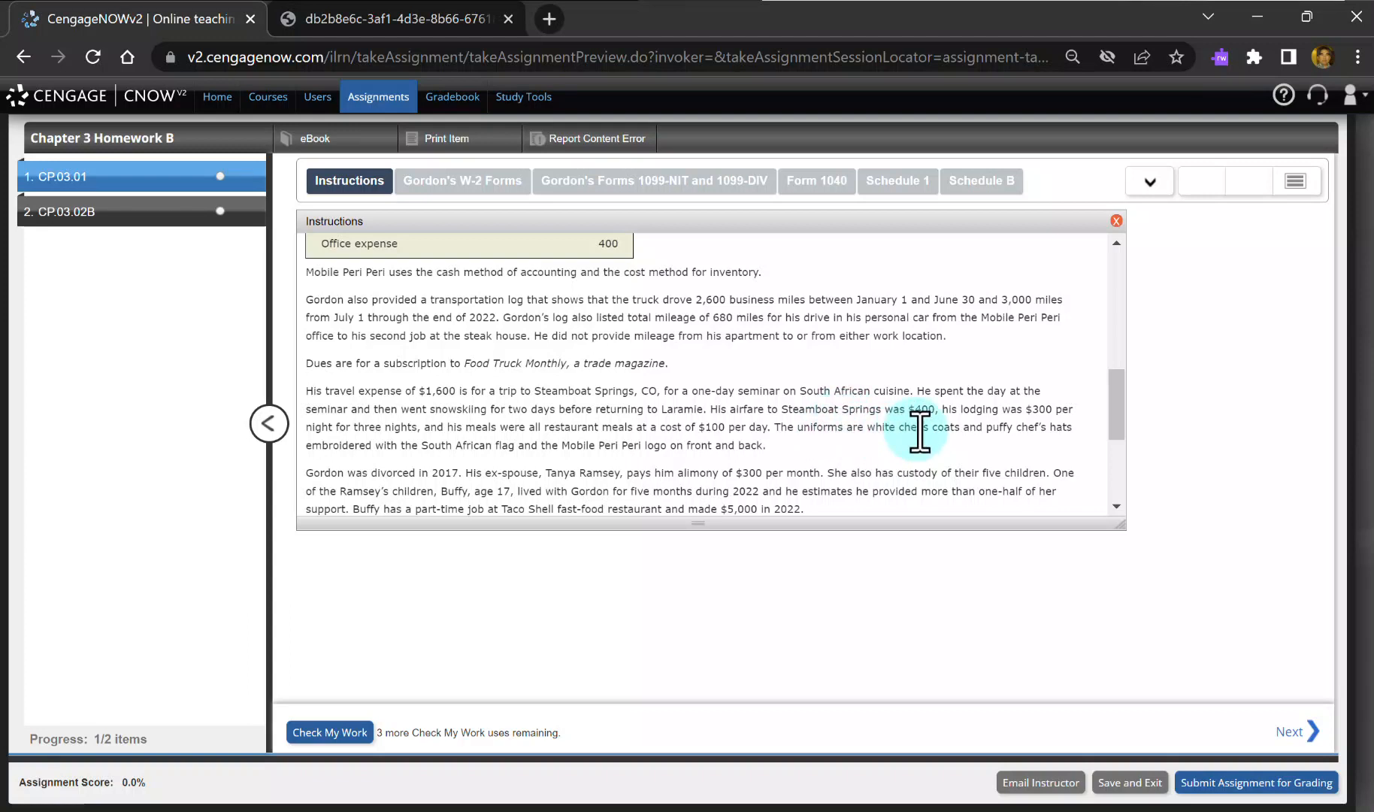
{"action": "scroll", "coordinate": [893, 429], "scroll_direction": "down", "scroll_amount": 2}
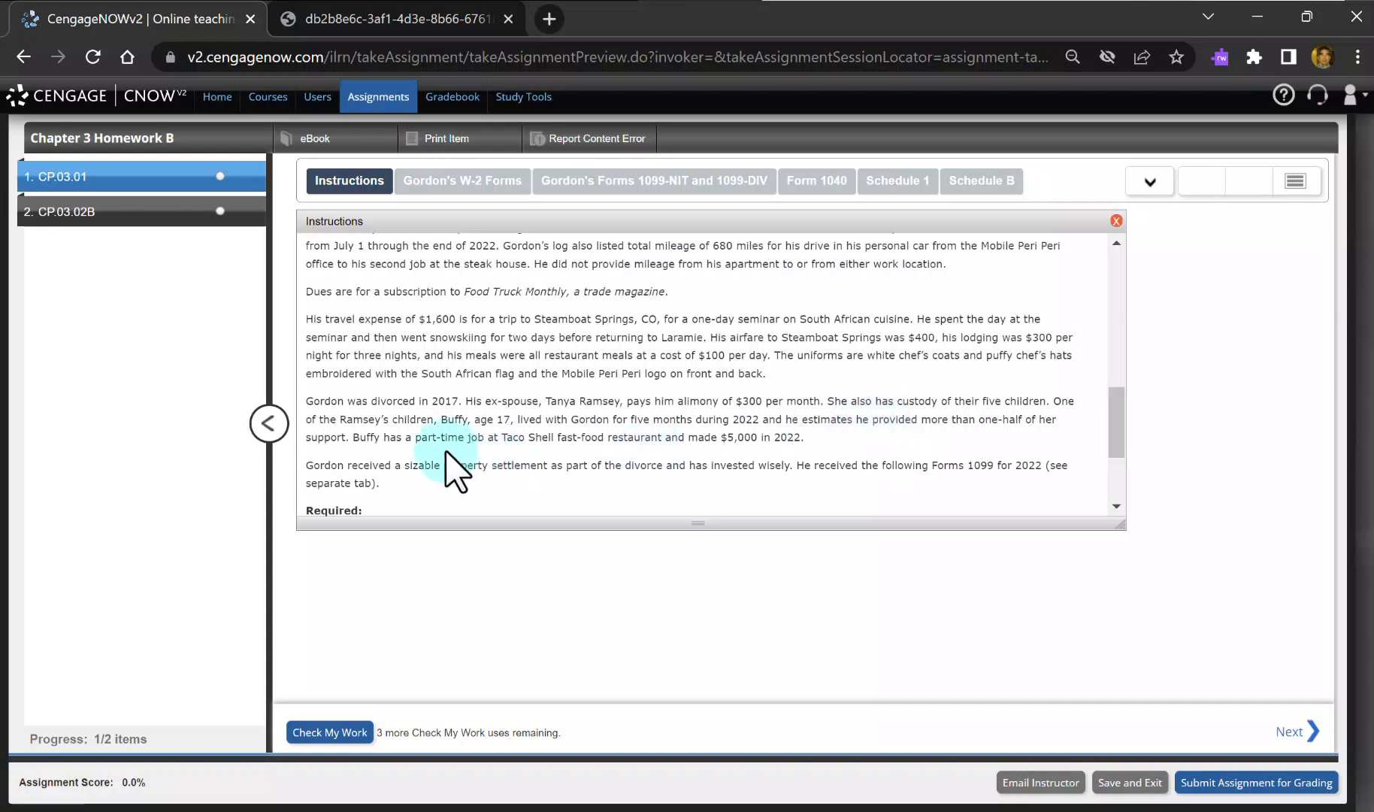
{"action": "scroll", "coordinate": [689, 444], "scroll_direction": "down", "scroll_amount": 3}
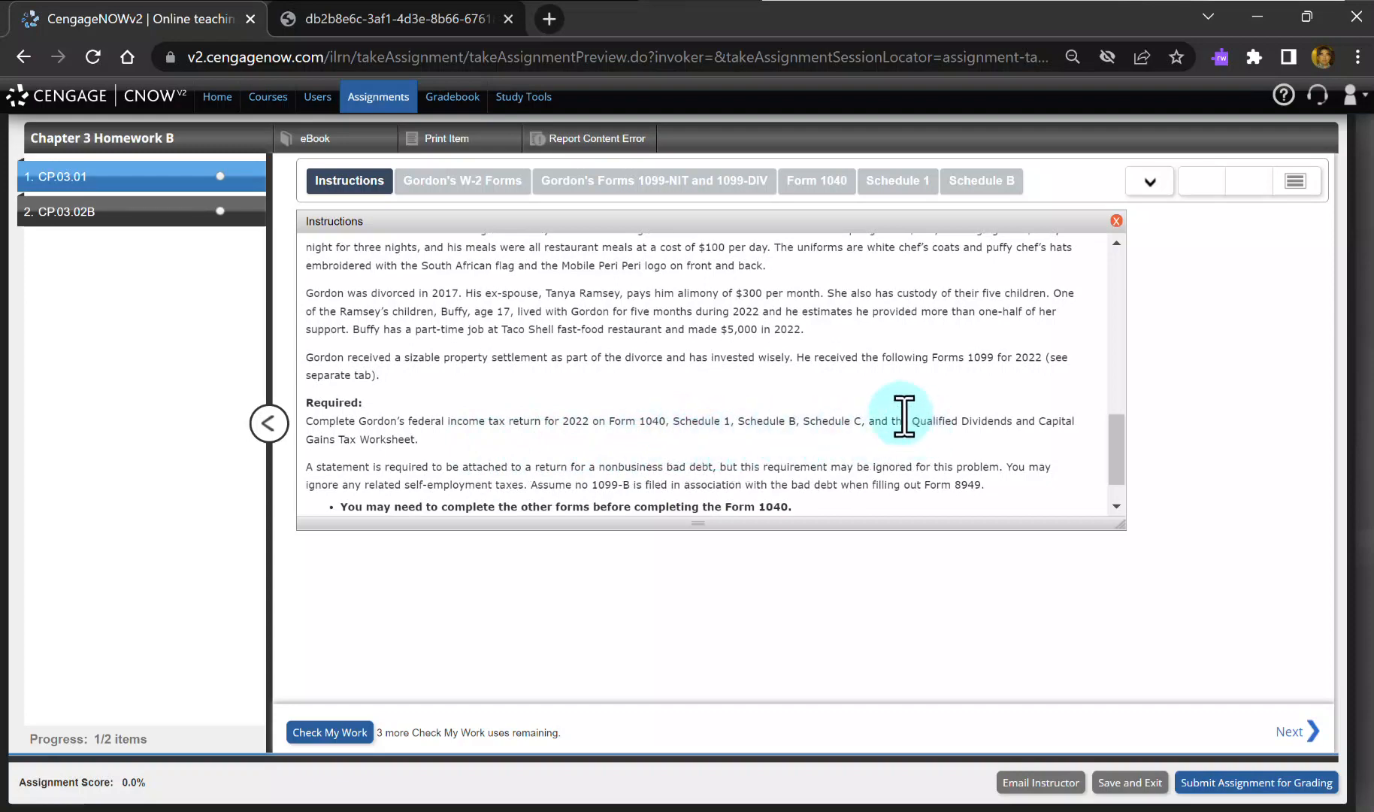
{"action": "scroll", "coordinate": [899, 414], "scroll_direction": "down", "scroll_amount": 1}
{"action": "scroll", "coordinate": [905, 433], "scroll_direction": "up", "scroll_amount": 3}
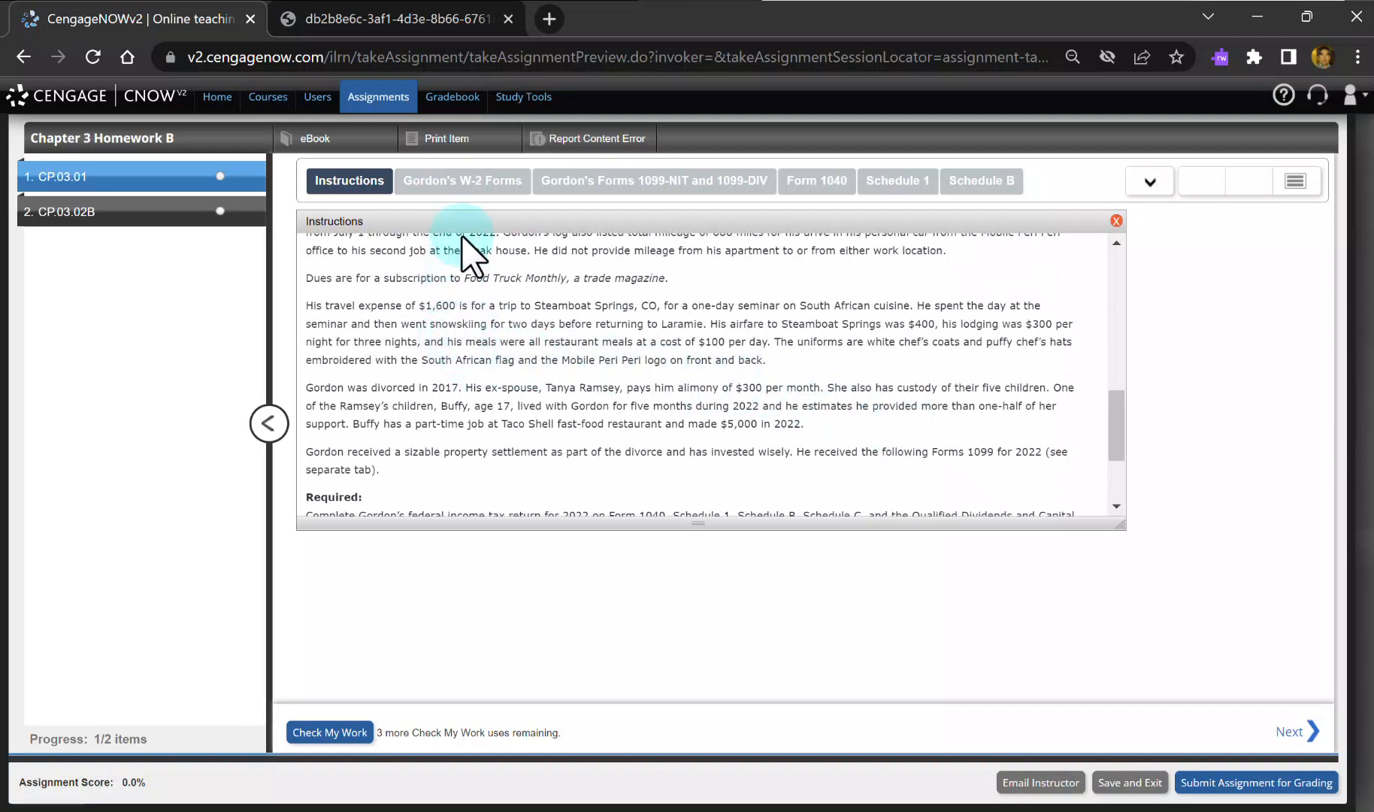
Step: Open the W-2 and Form 1040 windows, enlarge Form 1040, and set its filing status to Single
{"action": "left_click", "coordinate": [459, 189]}
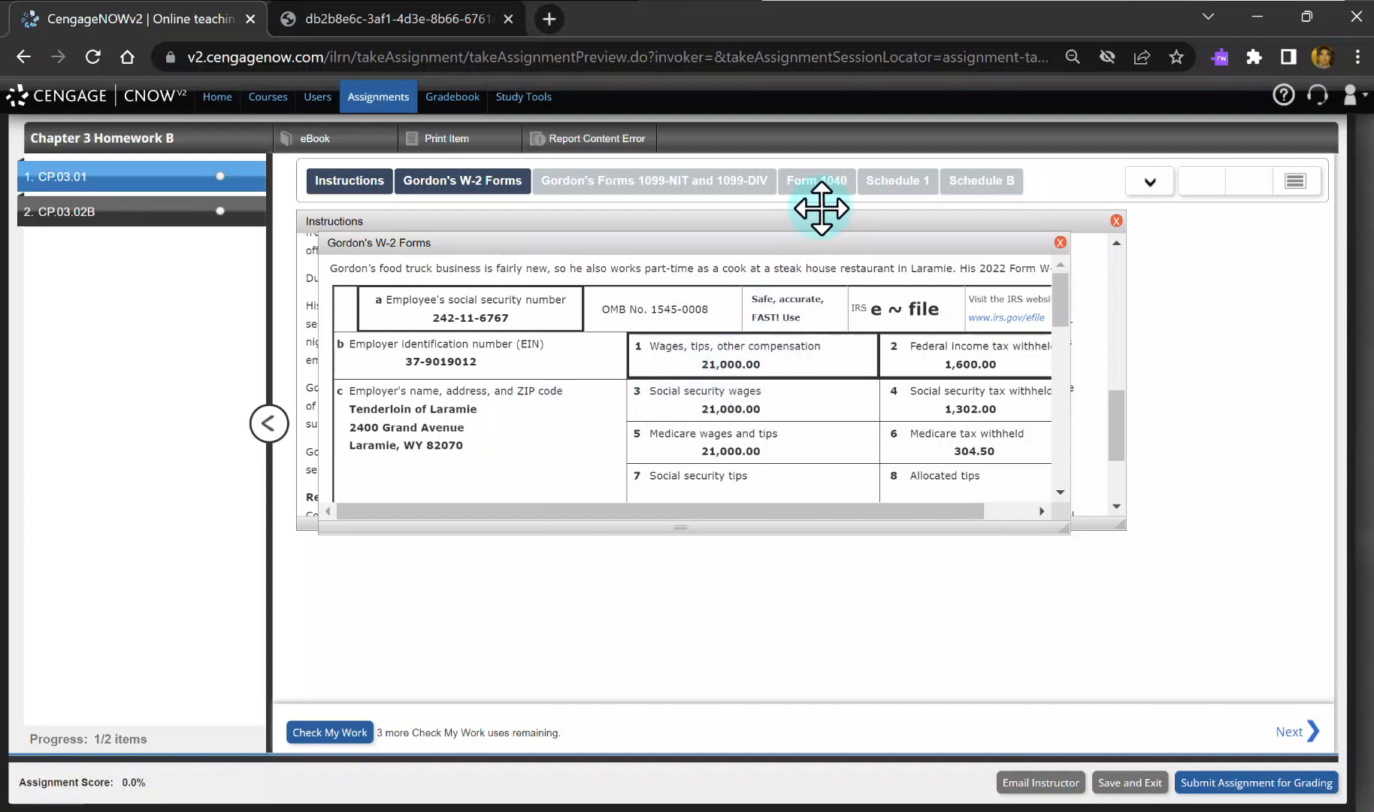
{"action": "left_click", "coordinate": [818, 184]}
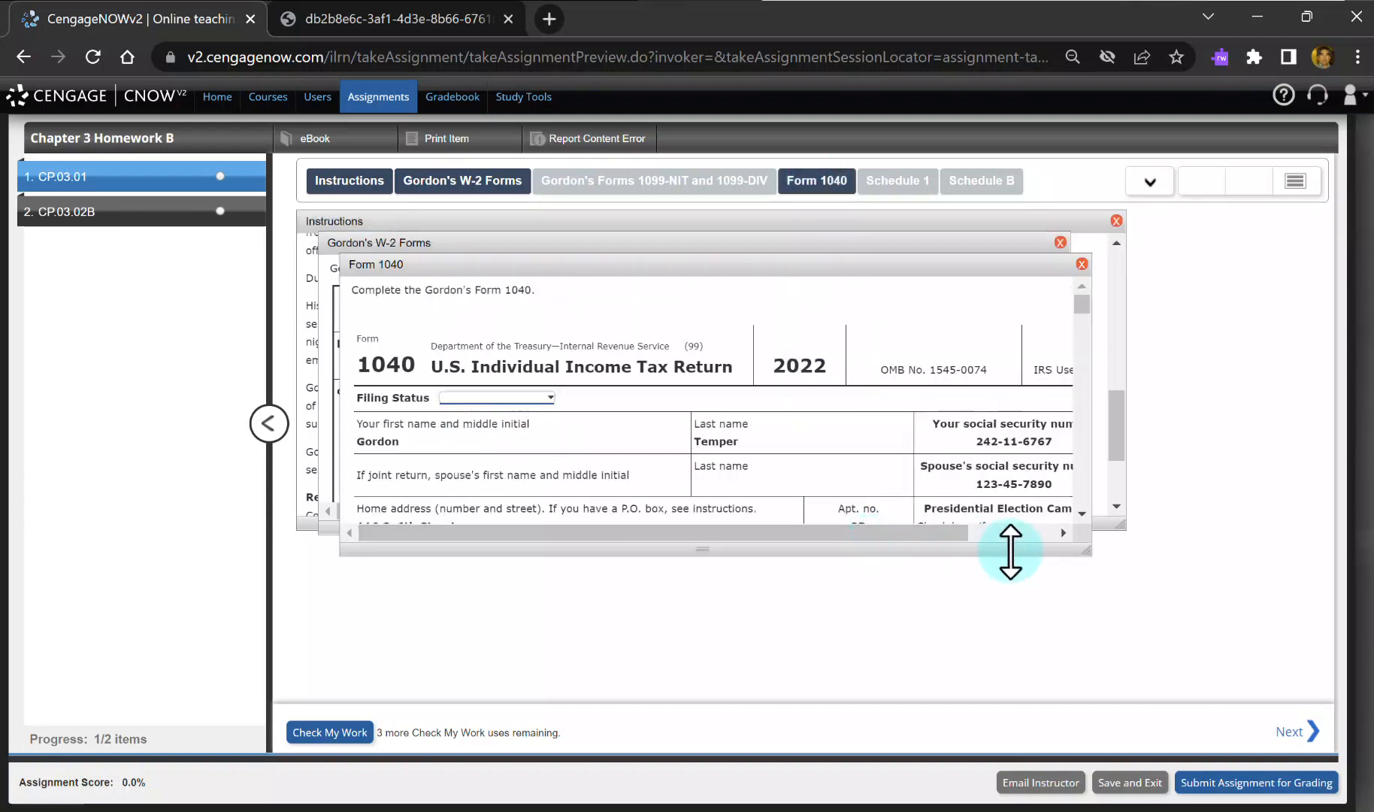
{"action": "left_click_drag", "start_coordinate": [1088, 550], "coordinate": [1246, 655]}
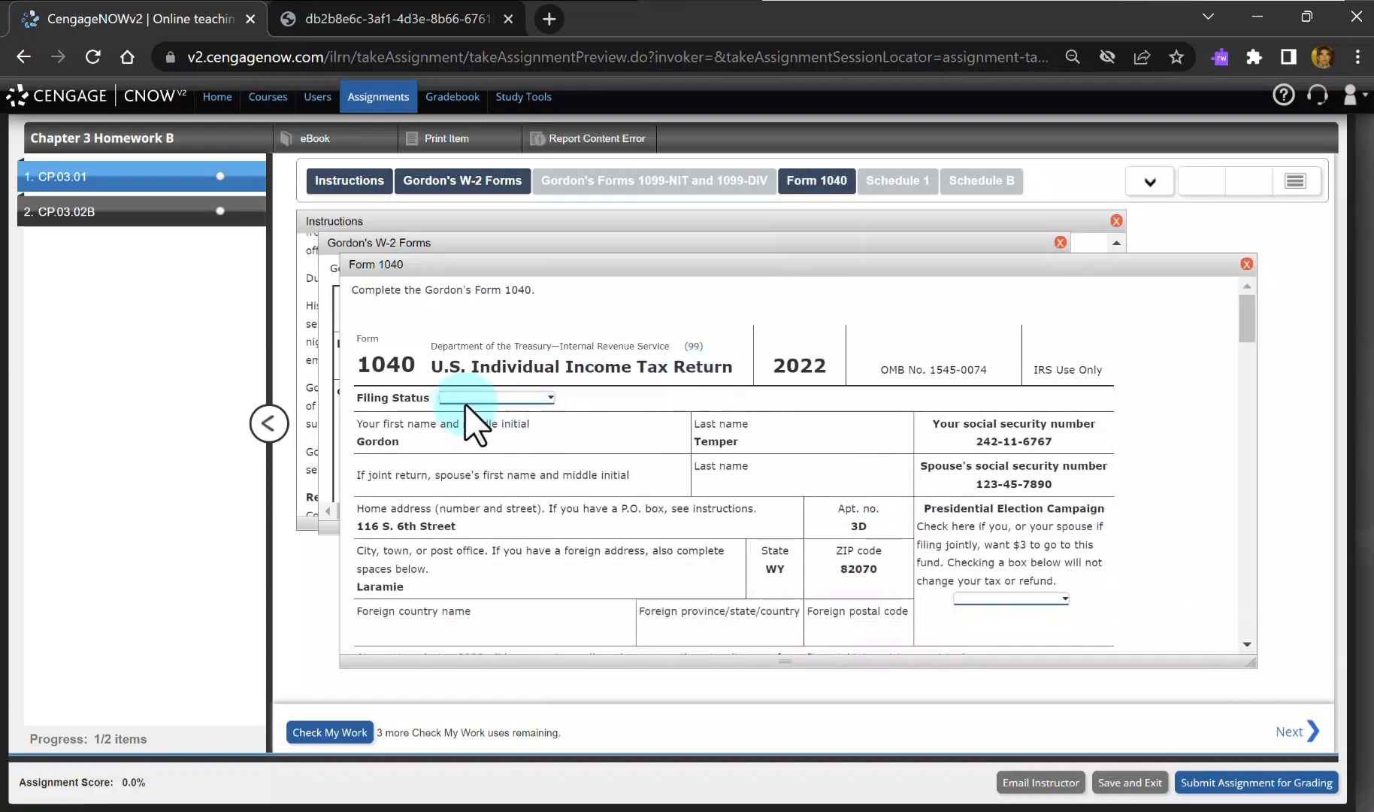
{"action": "left_click", "coordinate": [551, 399]}
{"action": "left_click", "coordinate": [524, 422]}
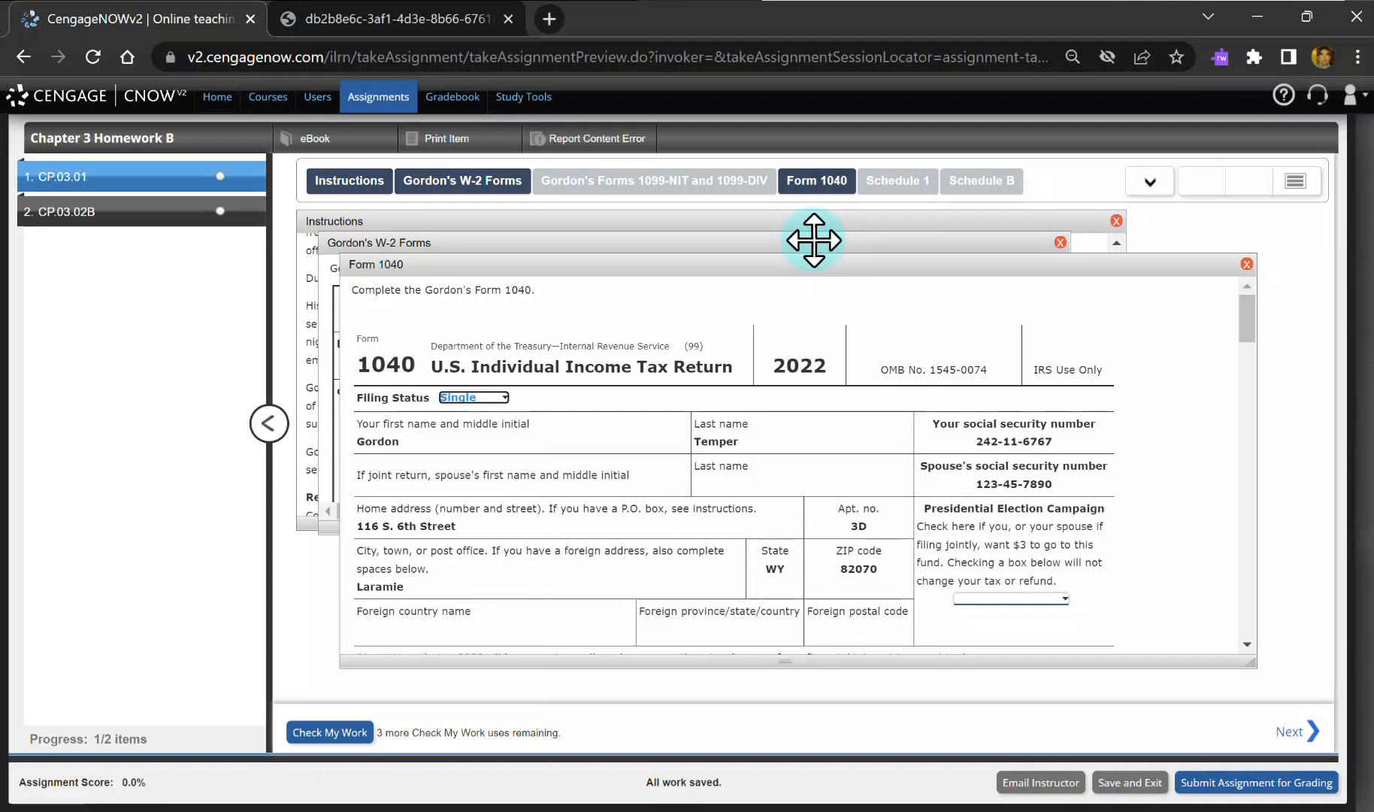
Step: Return to the Instructions and search the page for "presi" to check for a Presidential Election Campaign choice
{"action": "mouse_move", "coordinate": [613, 197]}
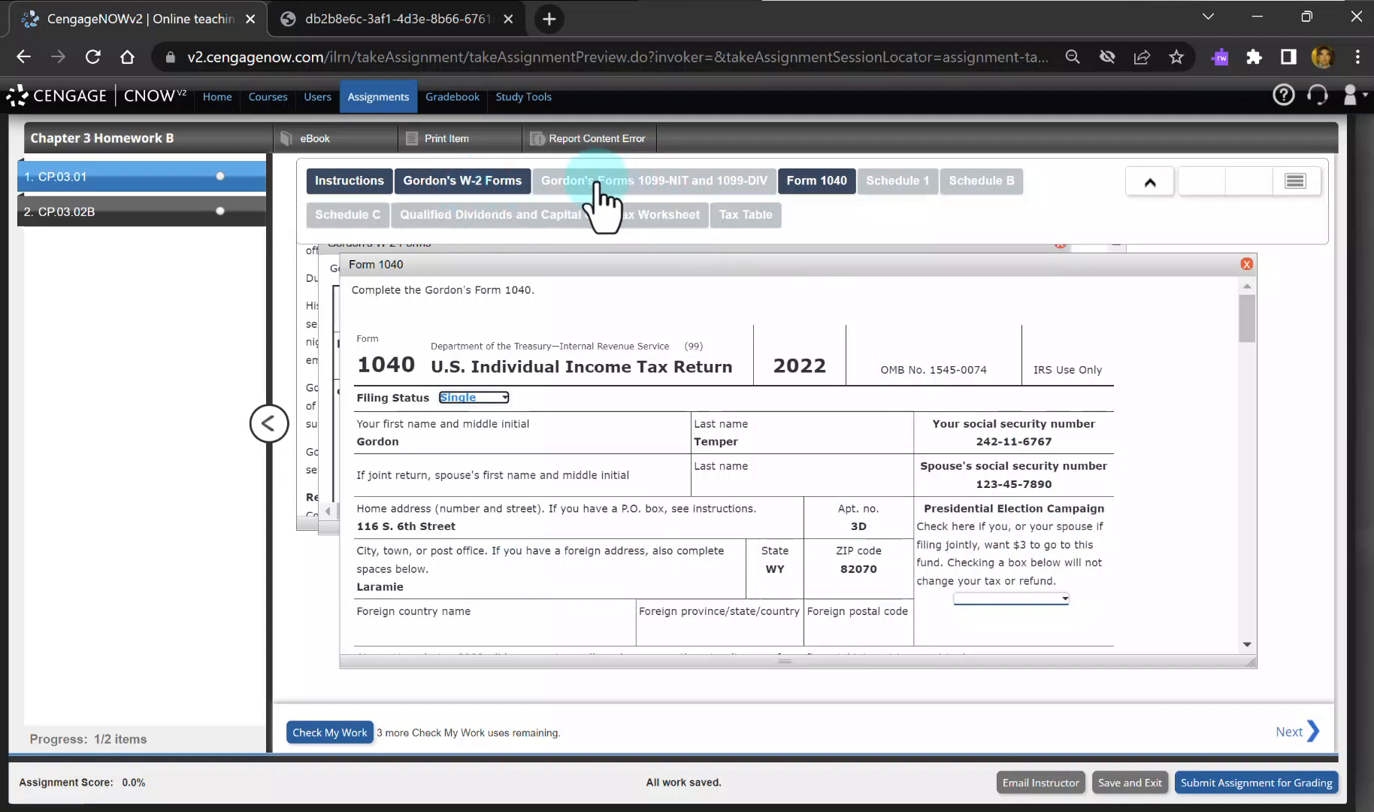
{"action": "left_click", "coordinate": [380, 187]}
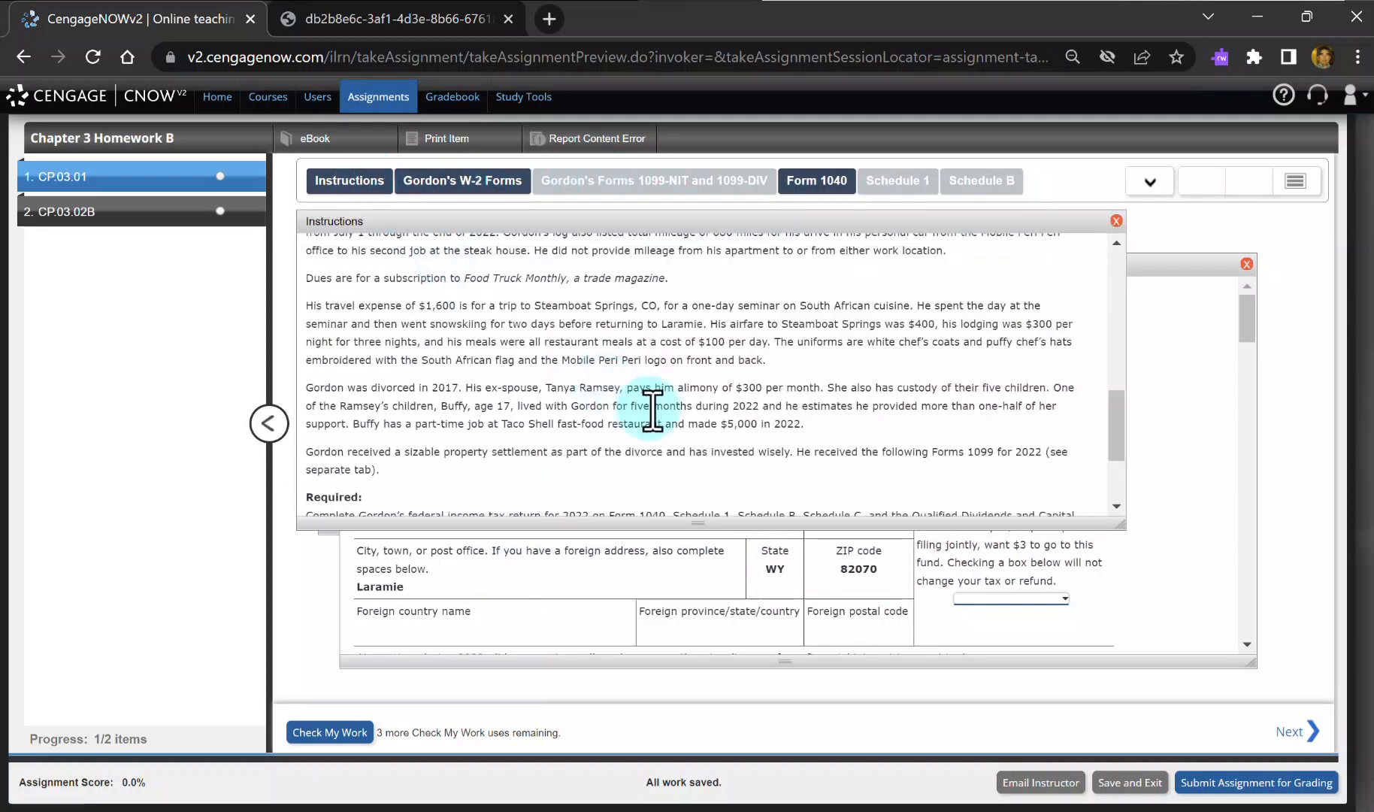
{"action": "scroll", "coordinate": [864, 316], "scroll_direction": "down", "scroll_amount": 1}
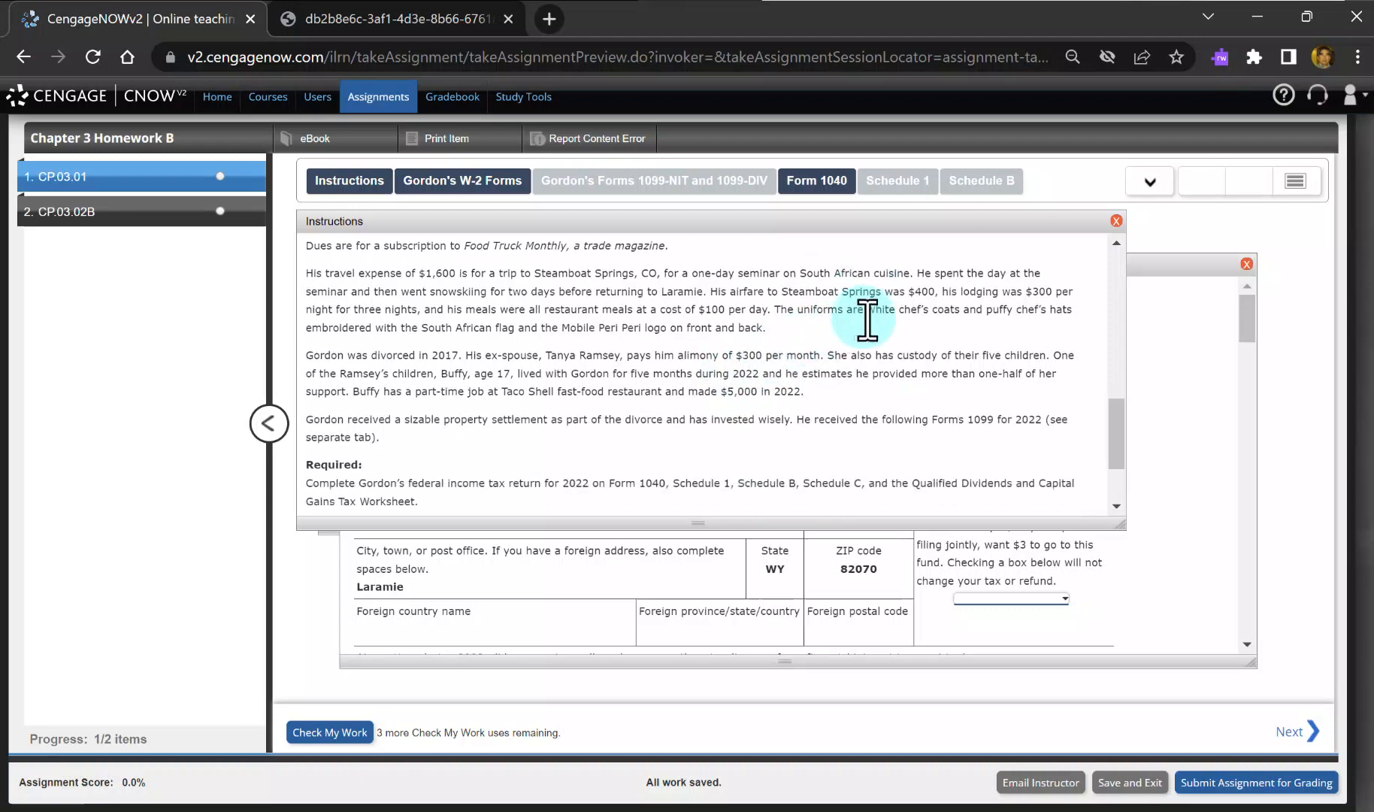
{"action": "scroll", "coordinate": [866, 320], "scroll_direction": "down", "scroll_amount": 1}
{"action": "scroll", "coordinate": [867, 320], "scroll_direction": "up", "scroll_amount": 1}
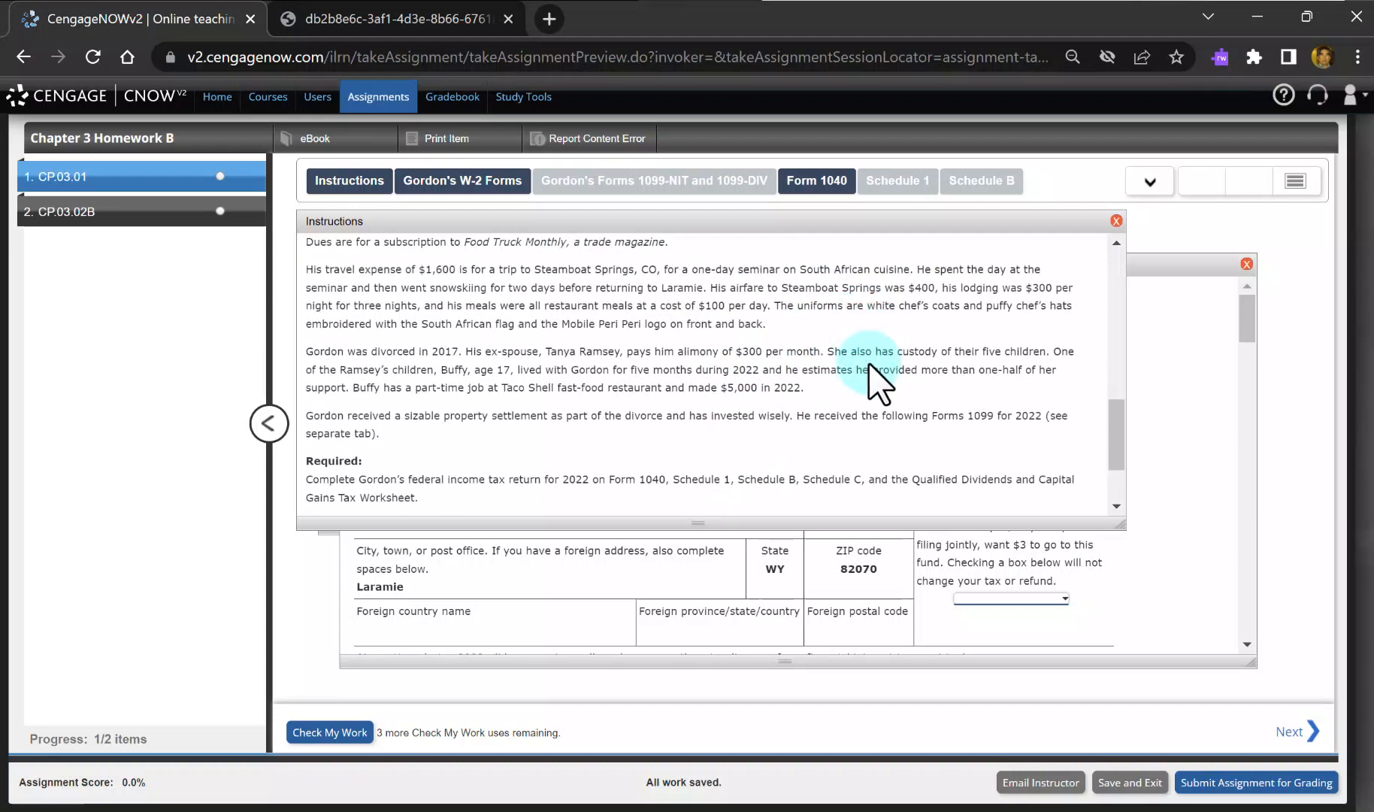
{"action": "key", "text": "ctrl+f"}
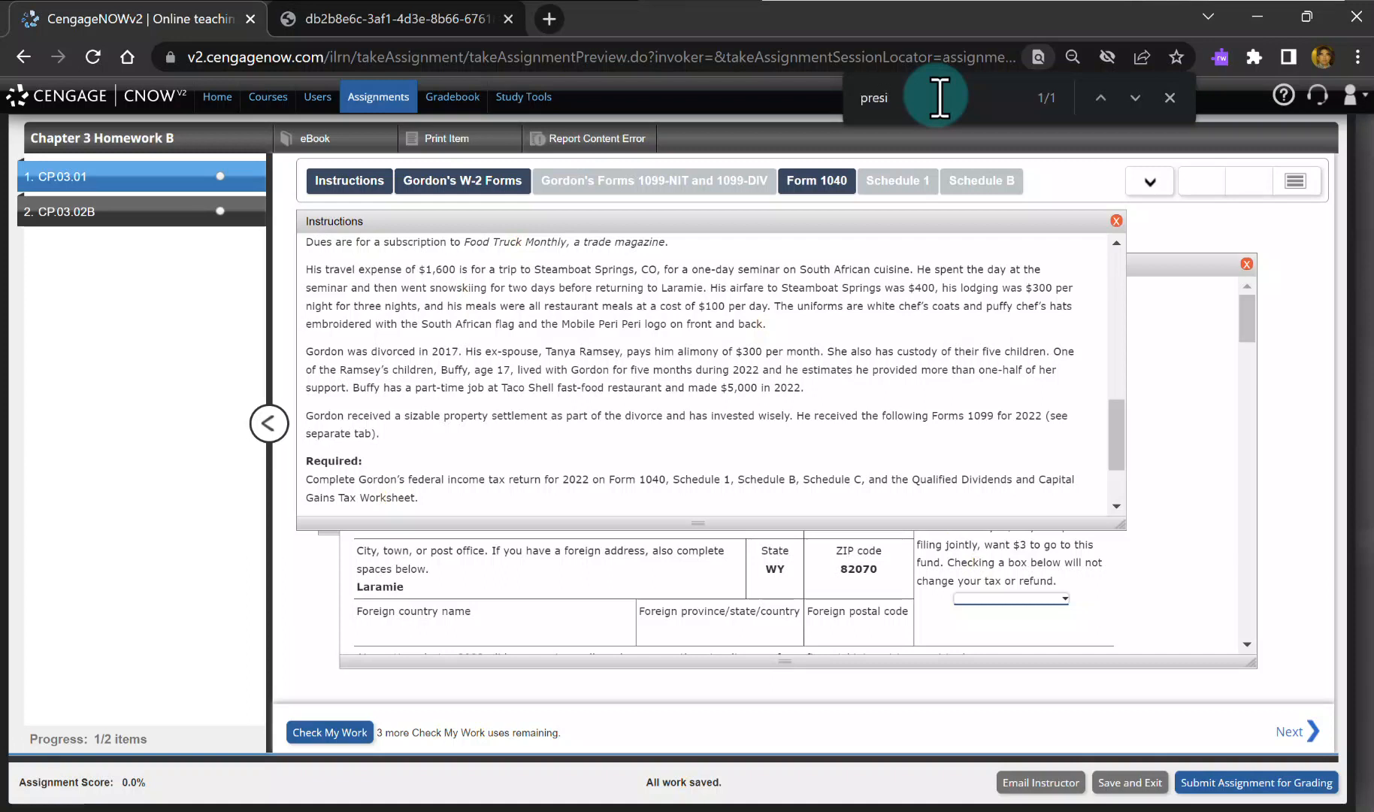
Step: Bring Form 1040 back to the front and set the Presidential Election Campaign choice to None
{"action": "left_click", "coordinate": [1049, 204]}
{"action": "left_click", "coordinate": [1206, 493]}
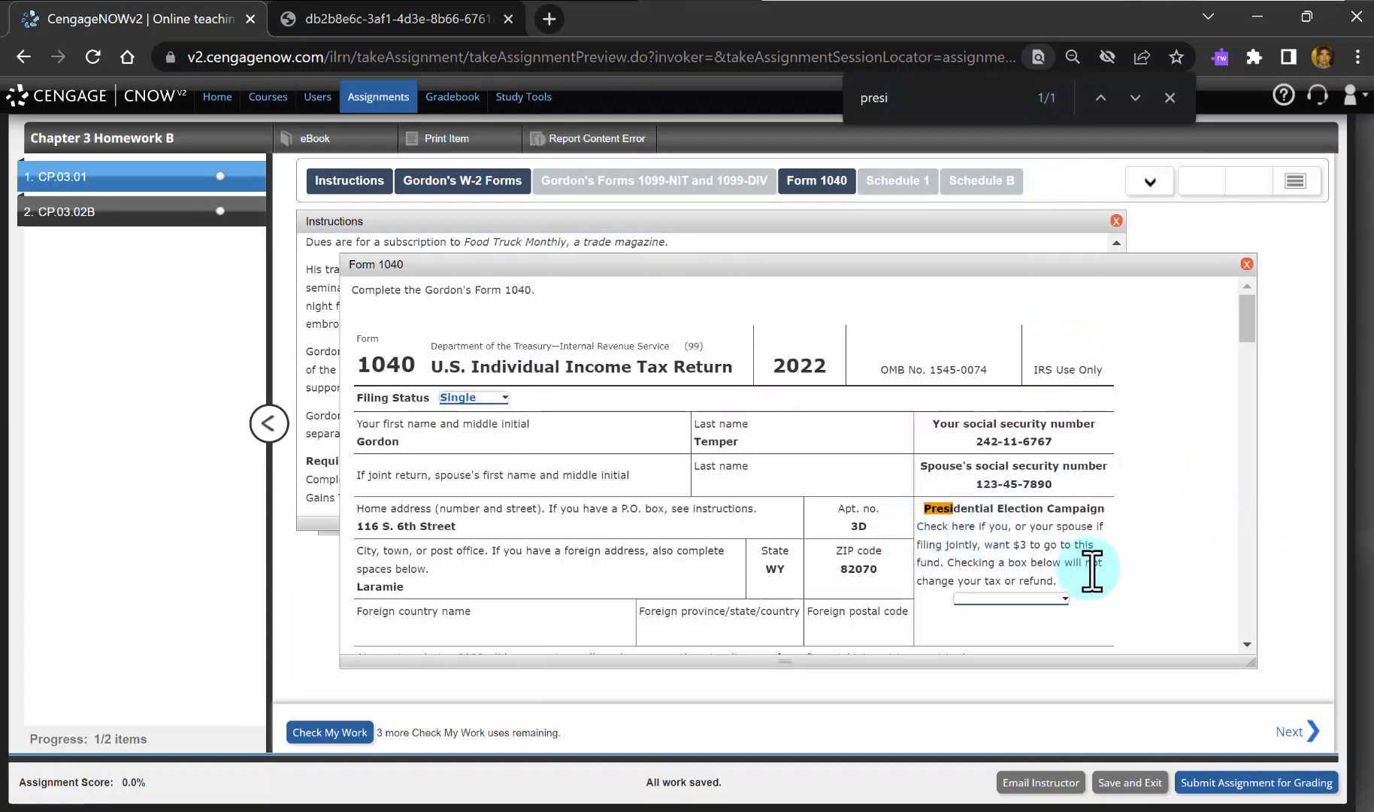
{"action": "left_click", "coordinate": [1064, 598]}
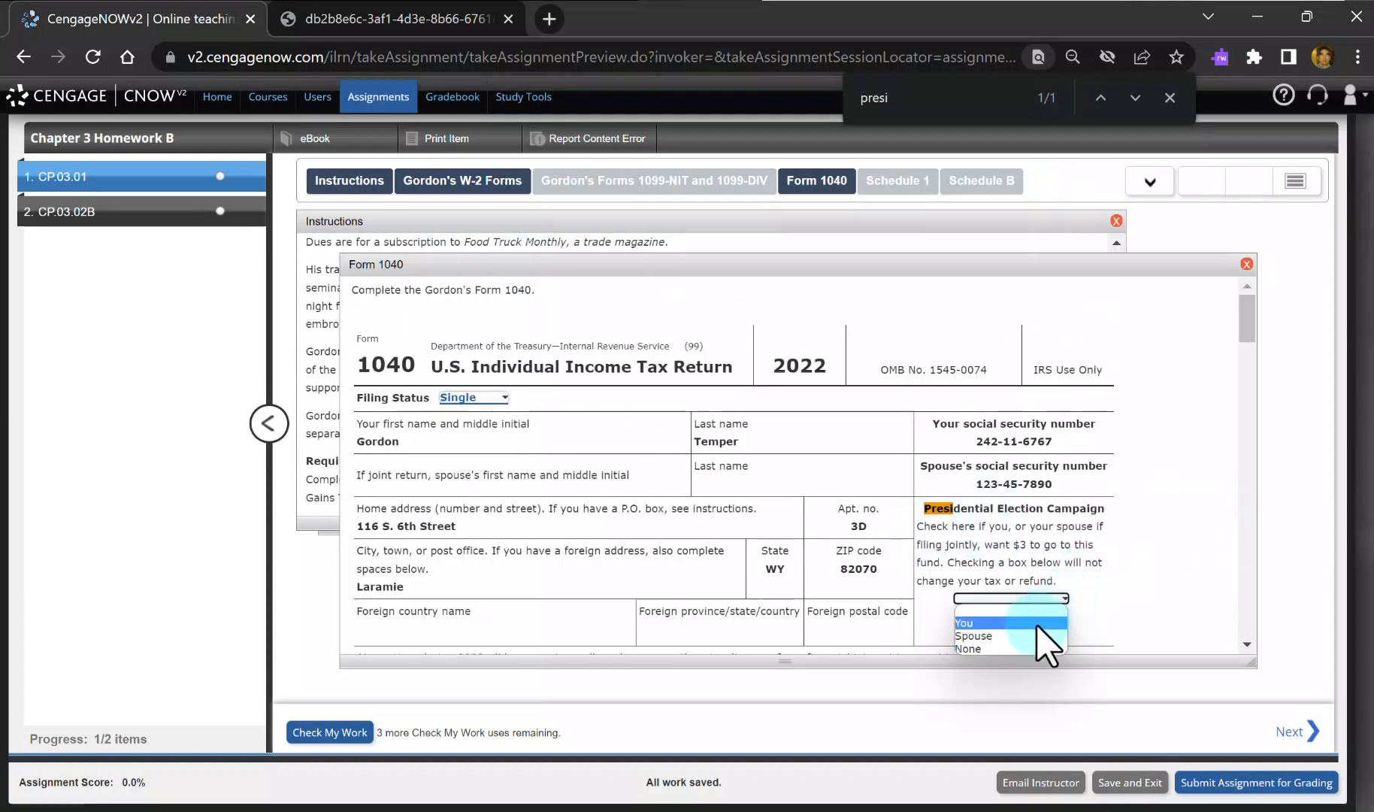
{"action": "left_click", "coordinate": [1027, 650]}
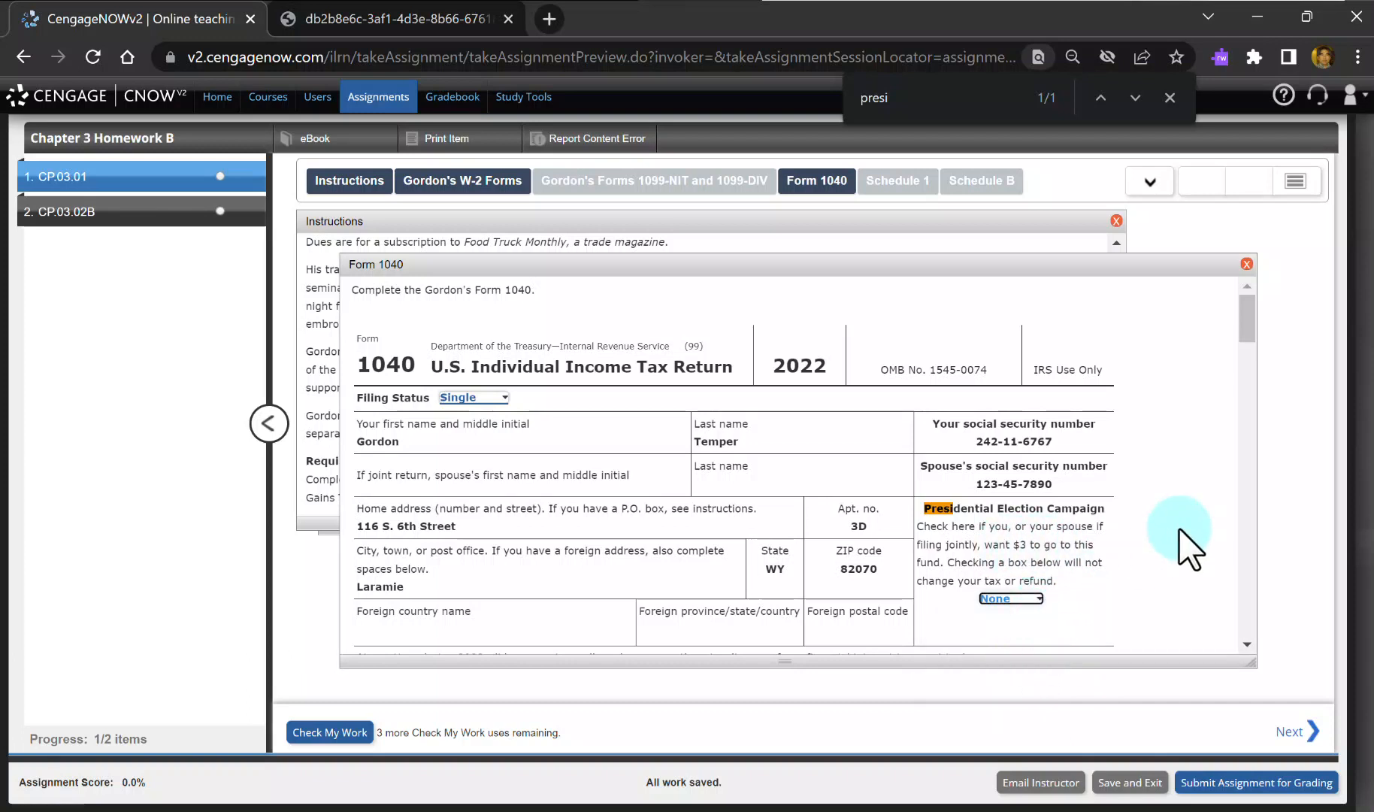
Step: Set Someone can claim to None under Standard Deduction, and Age/Blindness to None for both You and Spouse
{"action": "scroll", "coordinate": [1178, 528], "scroll_direction": "down", "scroll_amount": 3}
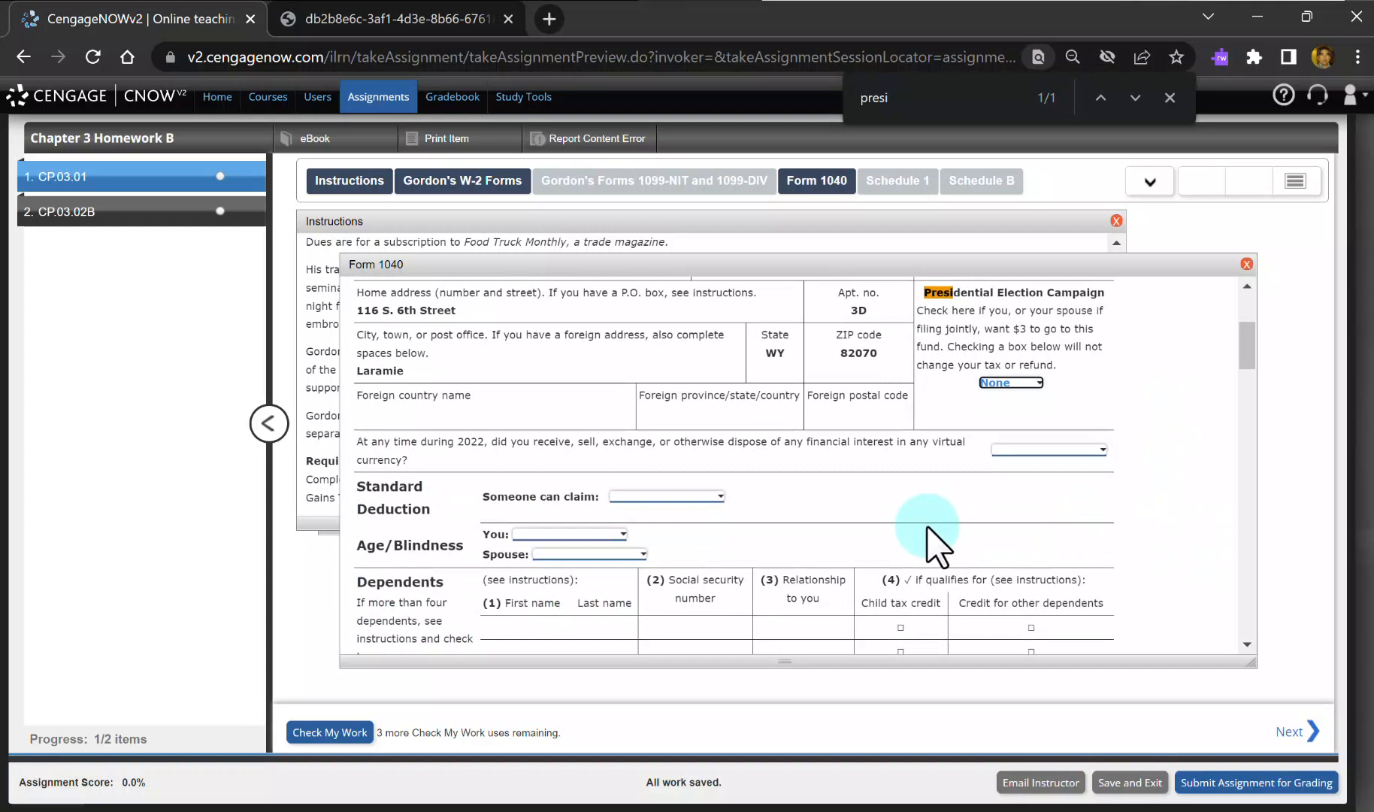
{"action": "left_click", "coordinate": [718, 497]}
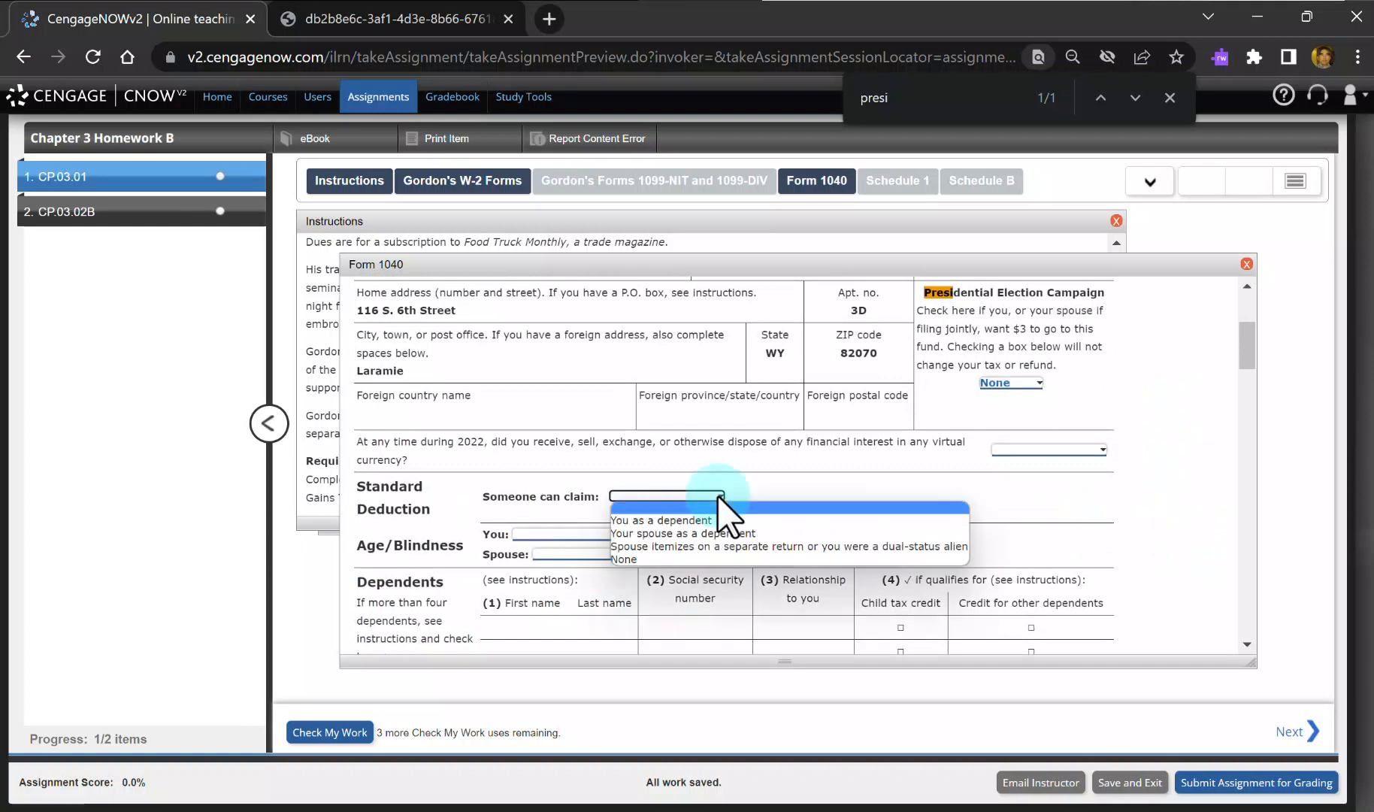
{"action": "left_click", "coordinate": [665, 558]}
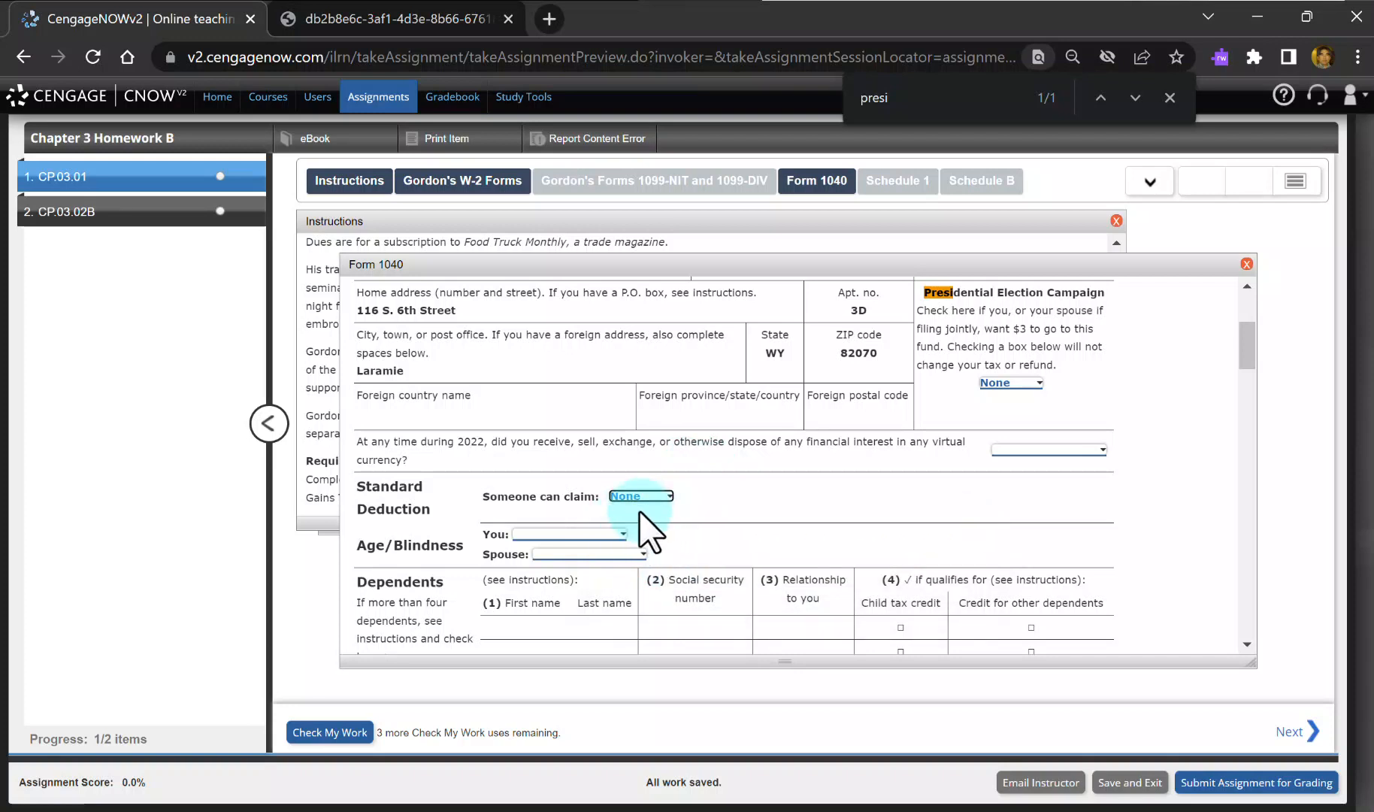
{"action": "left_click", "coordinate": [622, 533]}
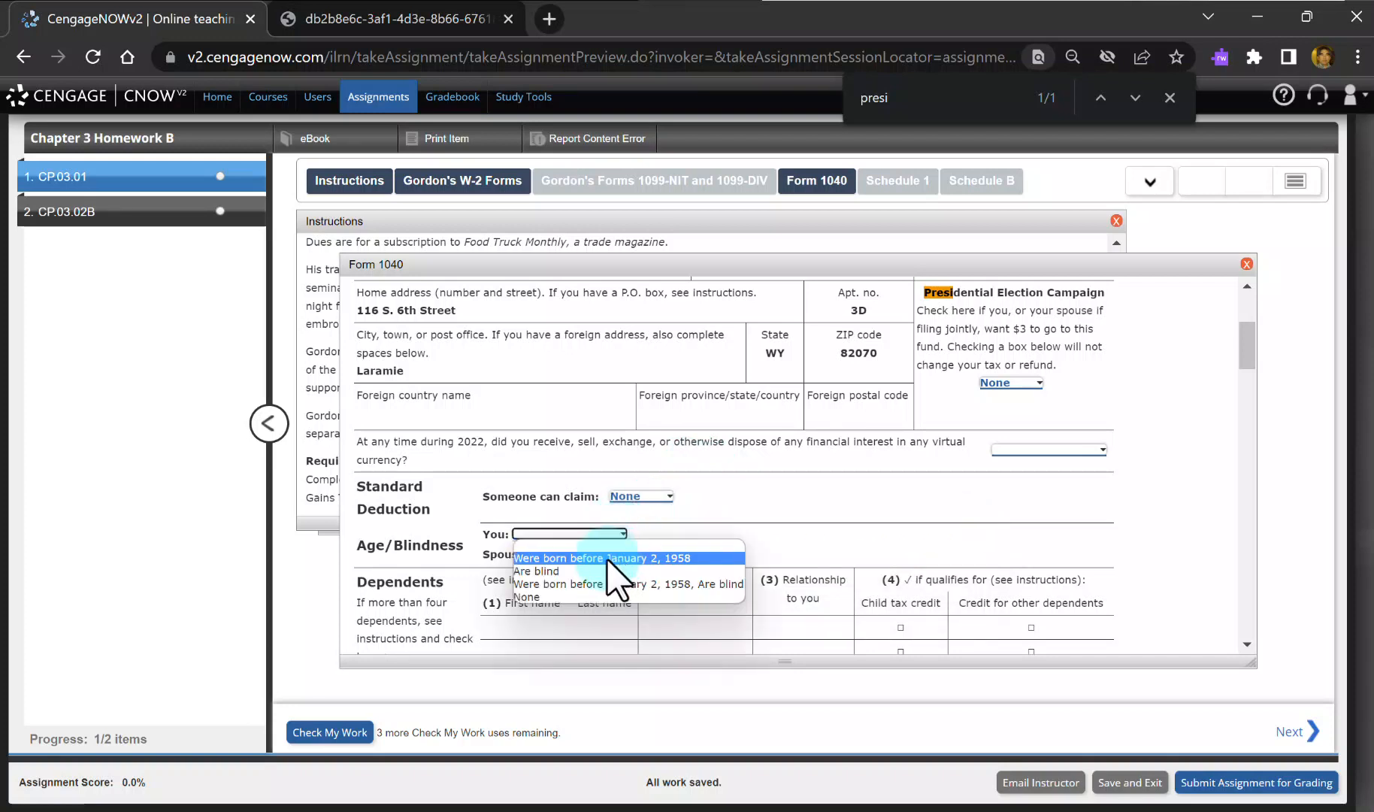
{"action": "left_click", "coordinate": [539, 598]}
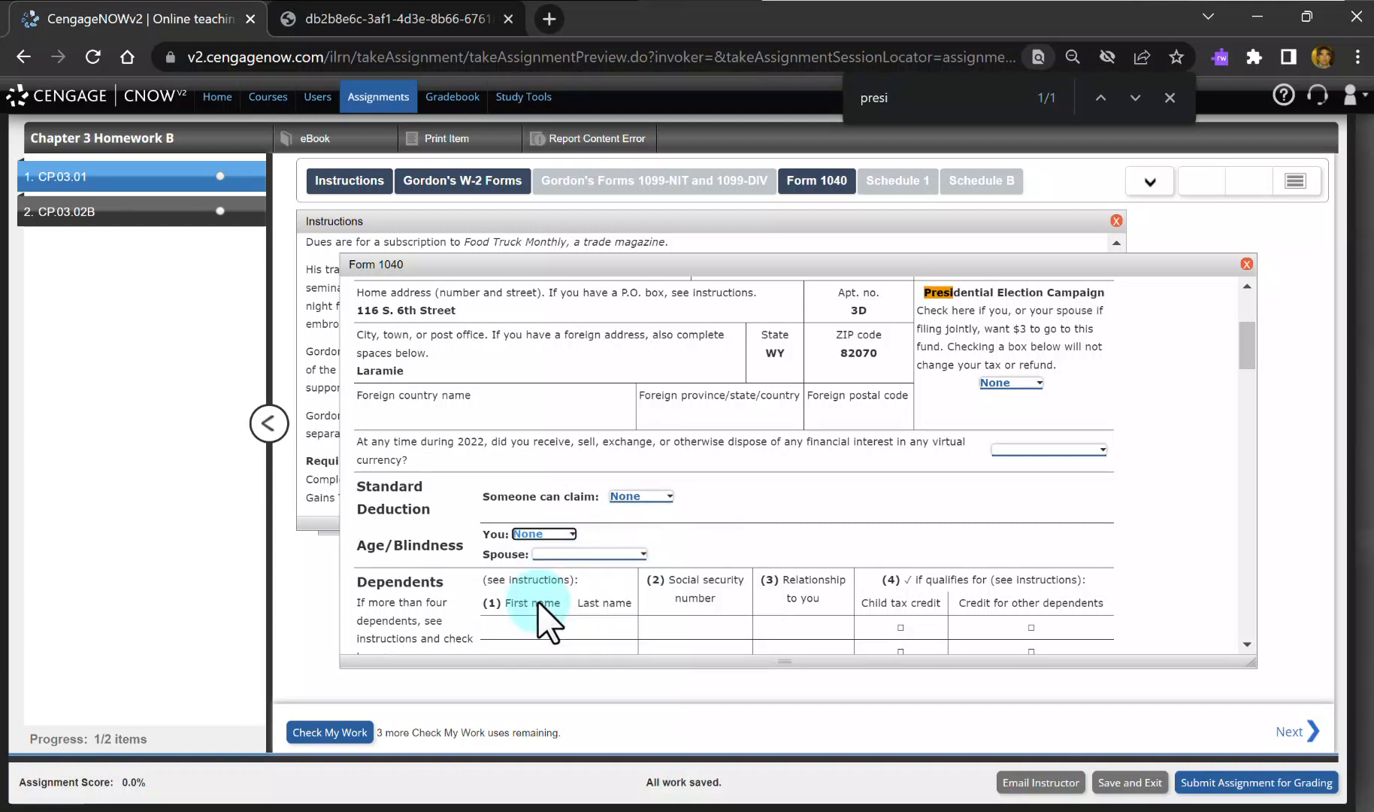
{"action": "left_click", "coordinate": [638, 554]}
{"action": "left_click", "coordinate": [577, 616]}
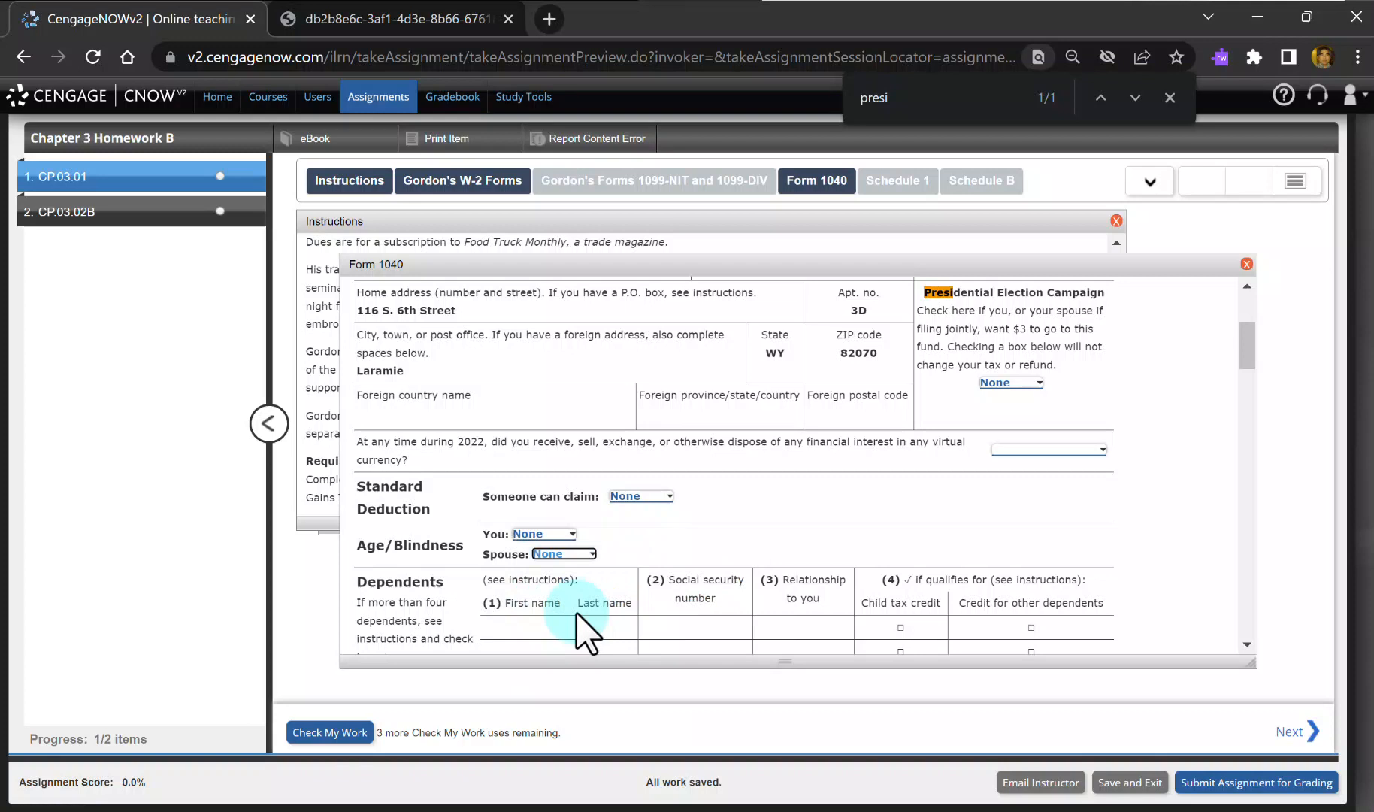
Step: Enter 21,000 as the W-2 wages on Form 1040 line 1a and as the total on line 1z
{"action": "scroll", "coordinate": [874, 552], "scroll_direction": "down", "scroll_amount": 3}
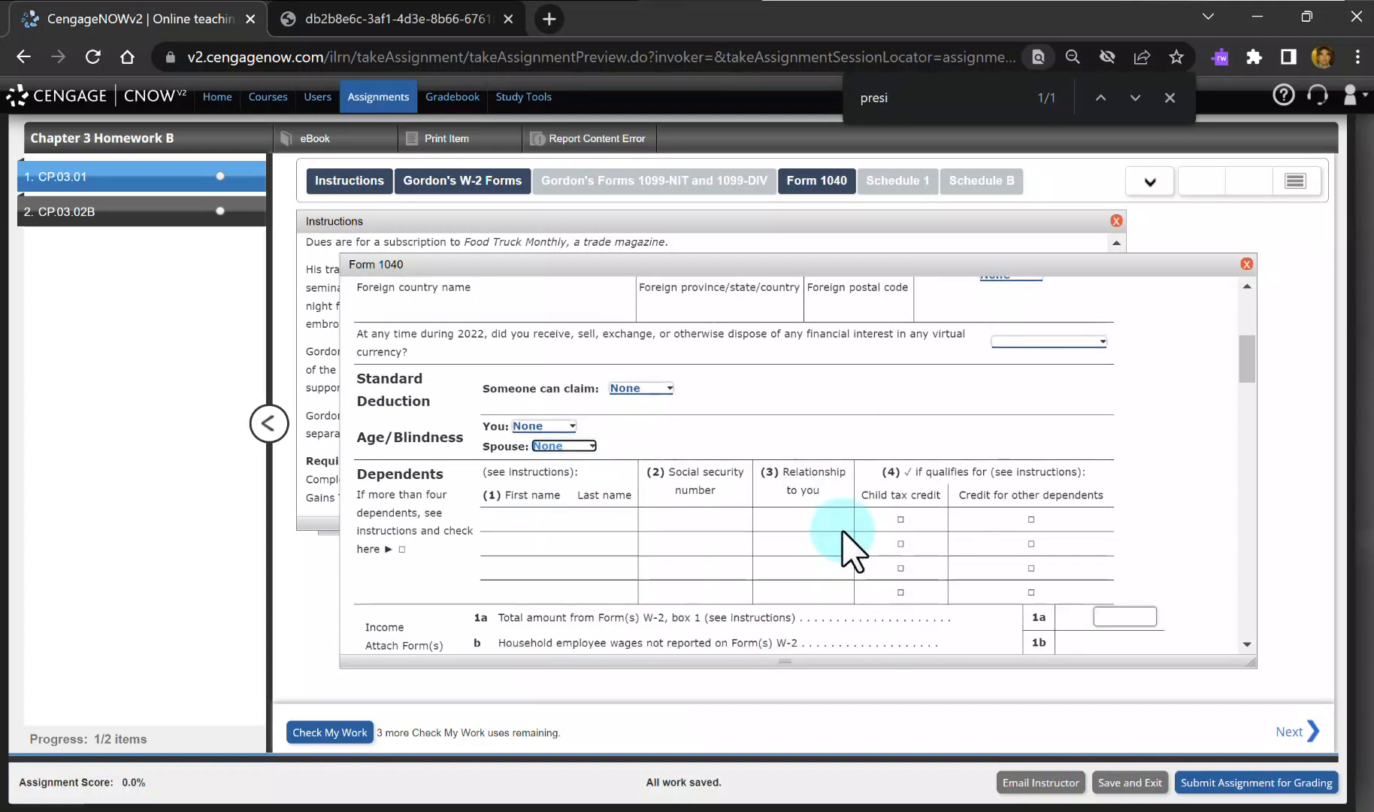
{"action": "scroll", "coordinate": [842, 534], "scroll_direction": "down", "scroll_amount": 4}
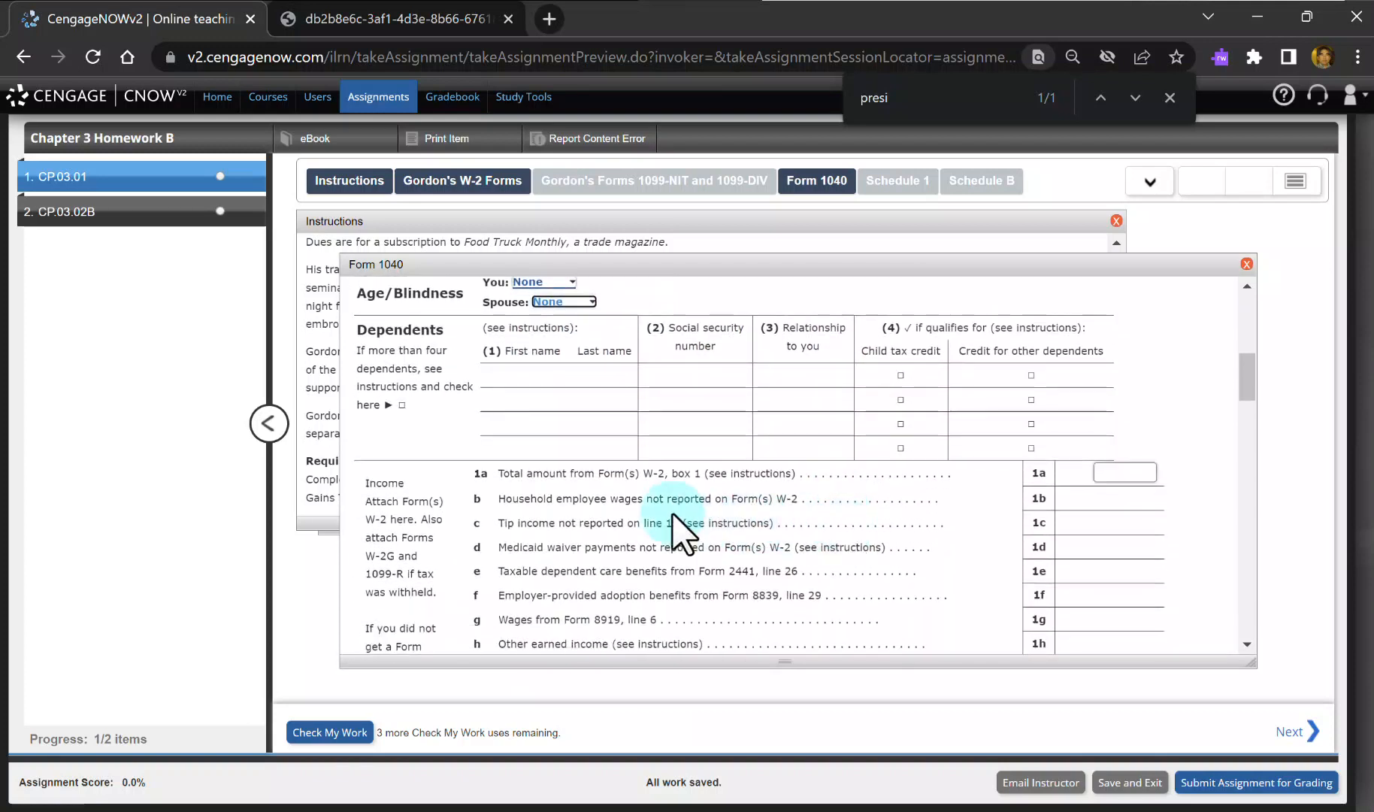
{"action": "left_click", "coordinate": [481, 188]}
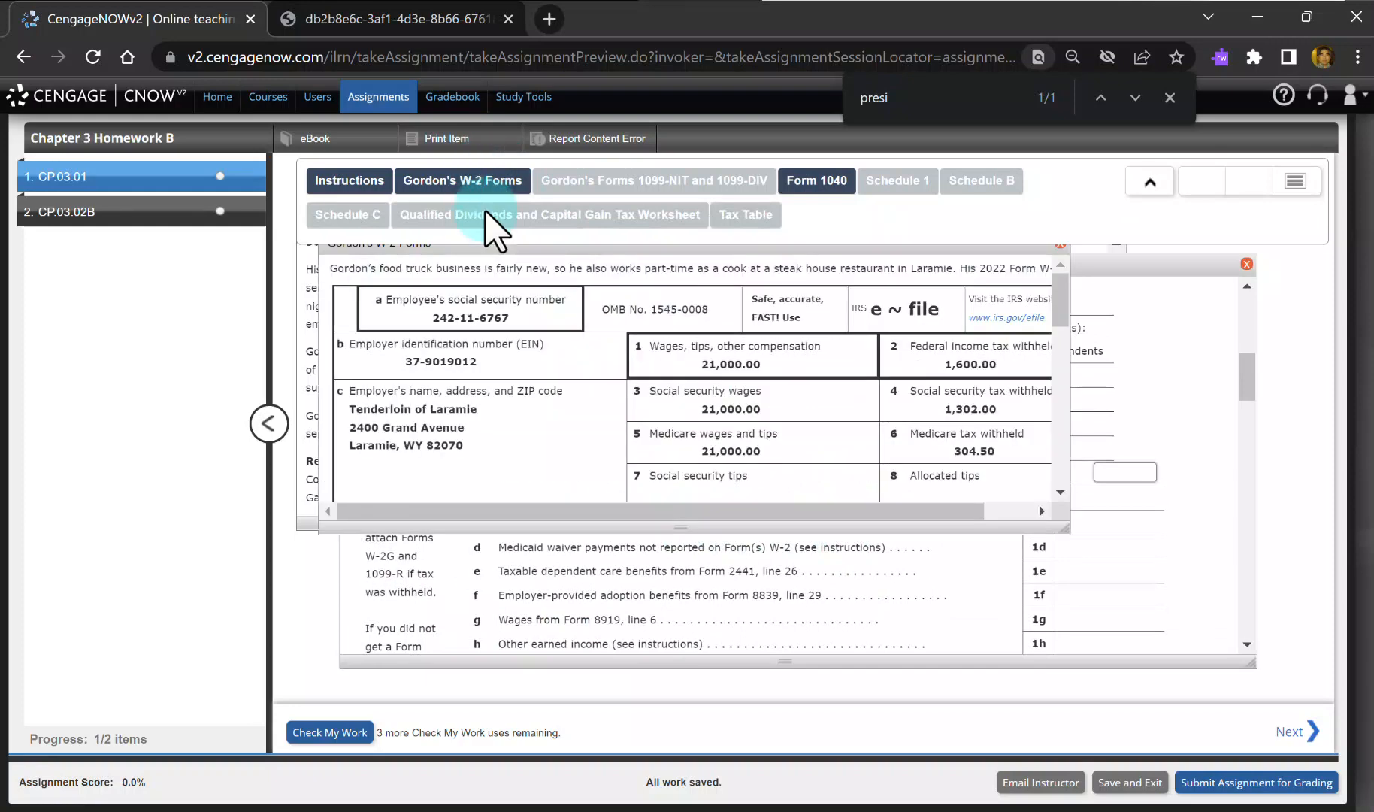
{"action": "left_click", "coordinate": [817, 184]}
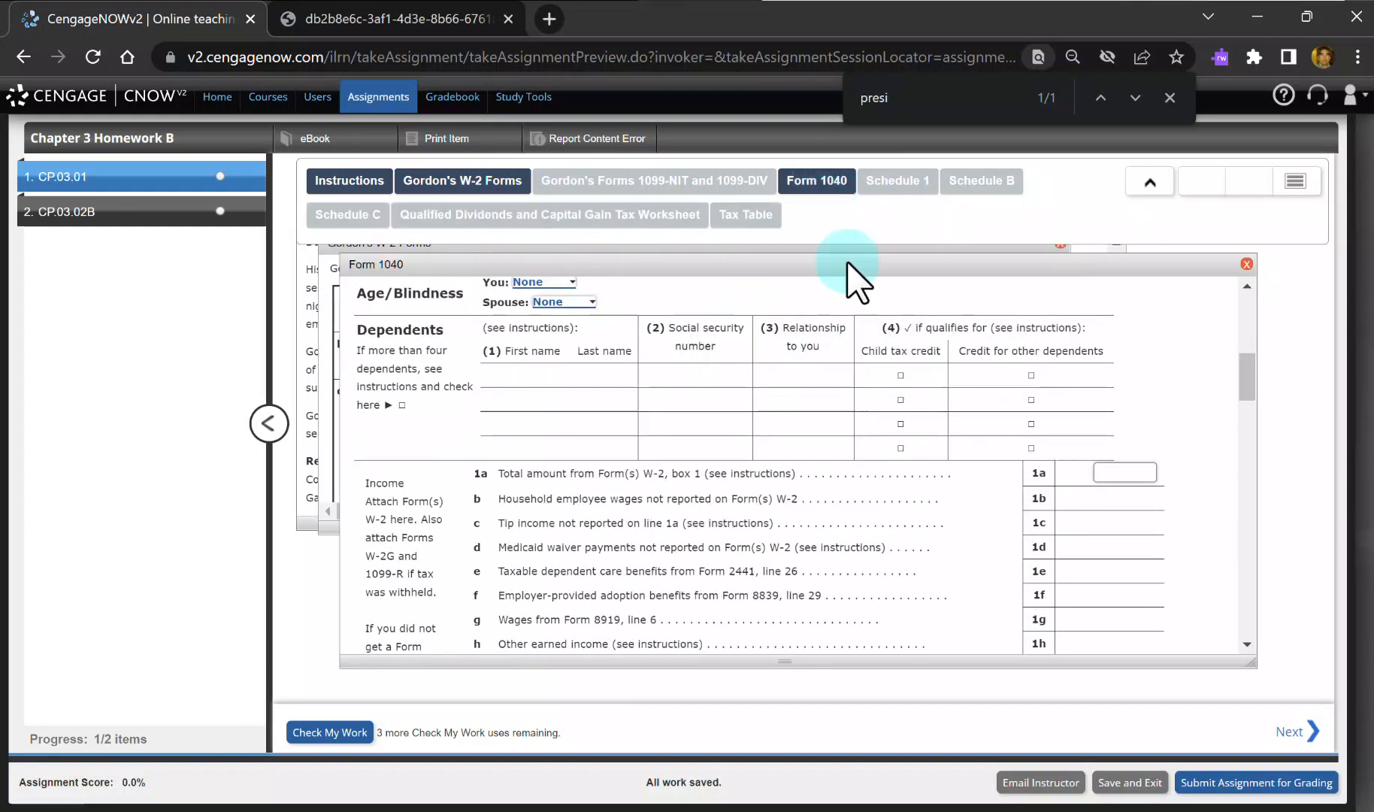
{"action": "left_click", "coordinate": [1131, 472]}
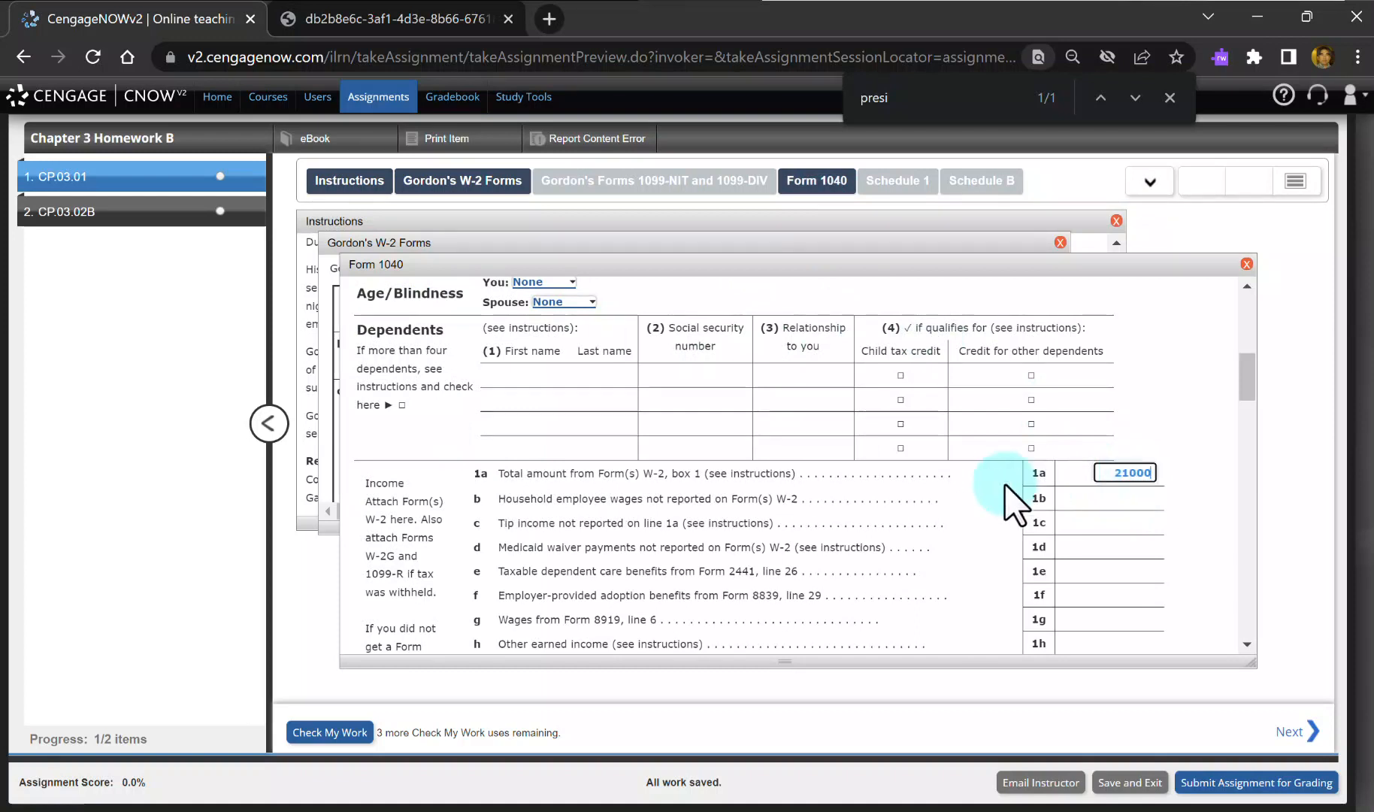
{"action": "scroll", "coordinate": [977, 499], "scroll_direction": "down", "scroll_amount": 1}
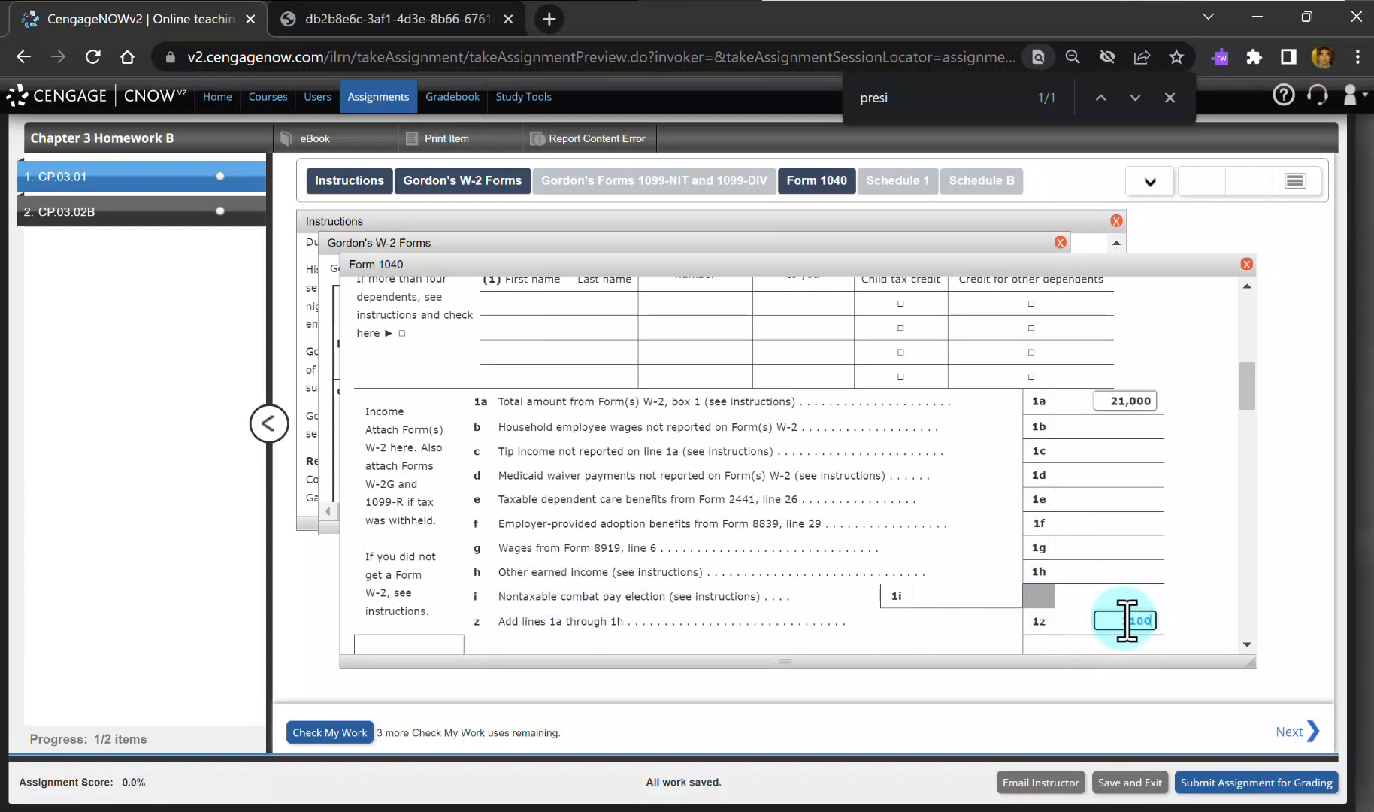
{"action": "scroll", "coordinate": [1209, 556], "scroll_direction": "down", "scroll_amount": 1}
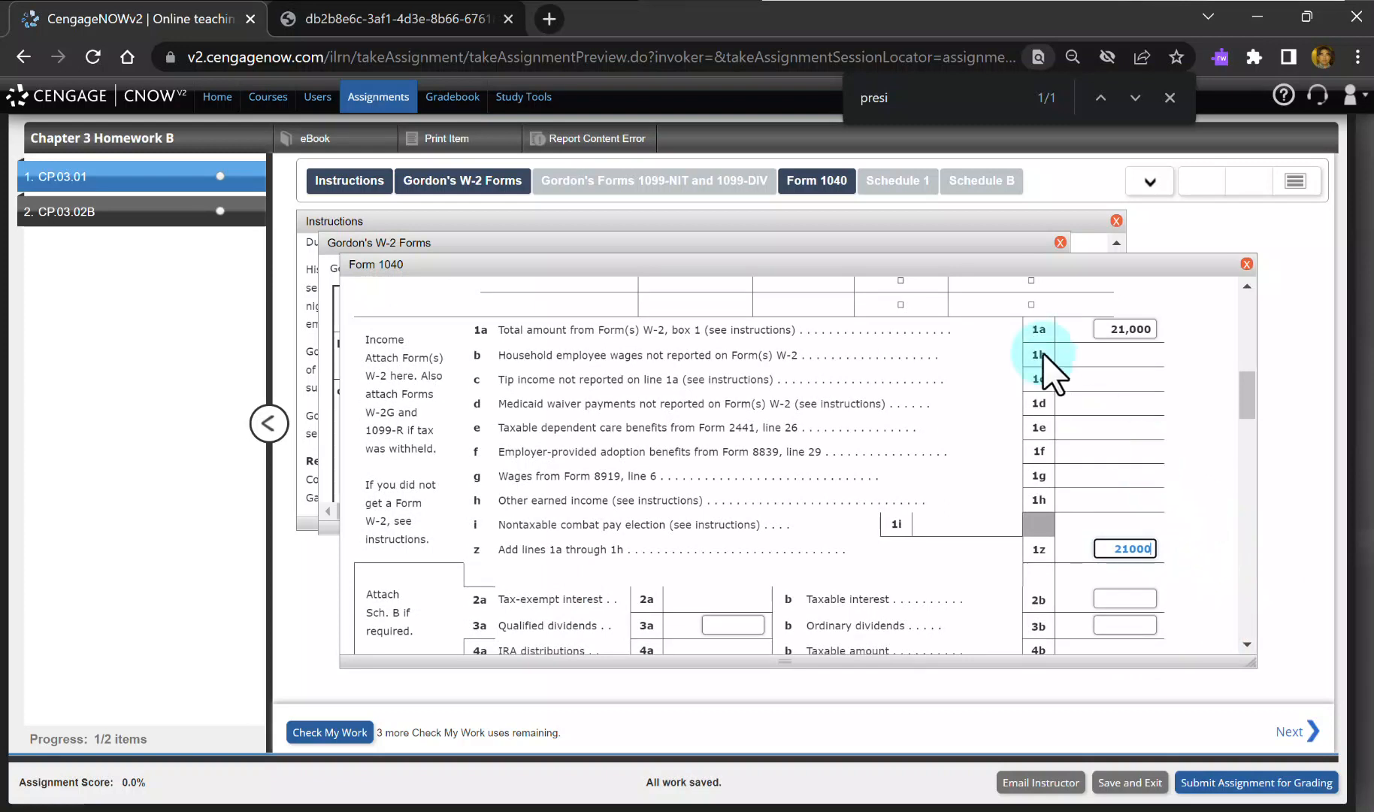
Step: Review the W-2 for tax withheld, and enter 1,600 on Form 1040 lines 25a and 25d under Payments
{"action": "left_click", "coordinate": [483, 190]}
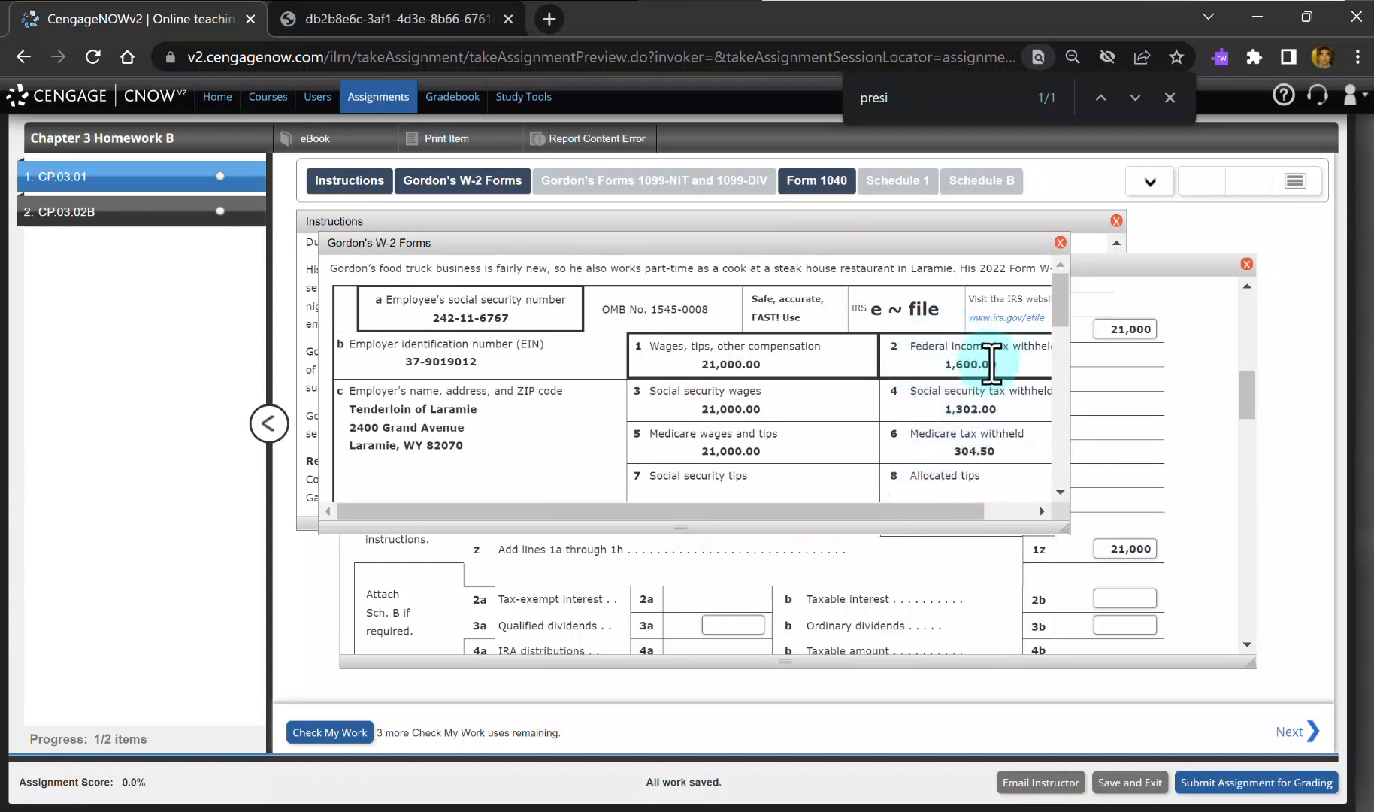
{"action": "left_click_drag", "start_coordinate": [1058, 521], "coordinate": [1113, 552]}
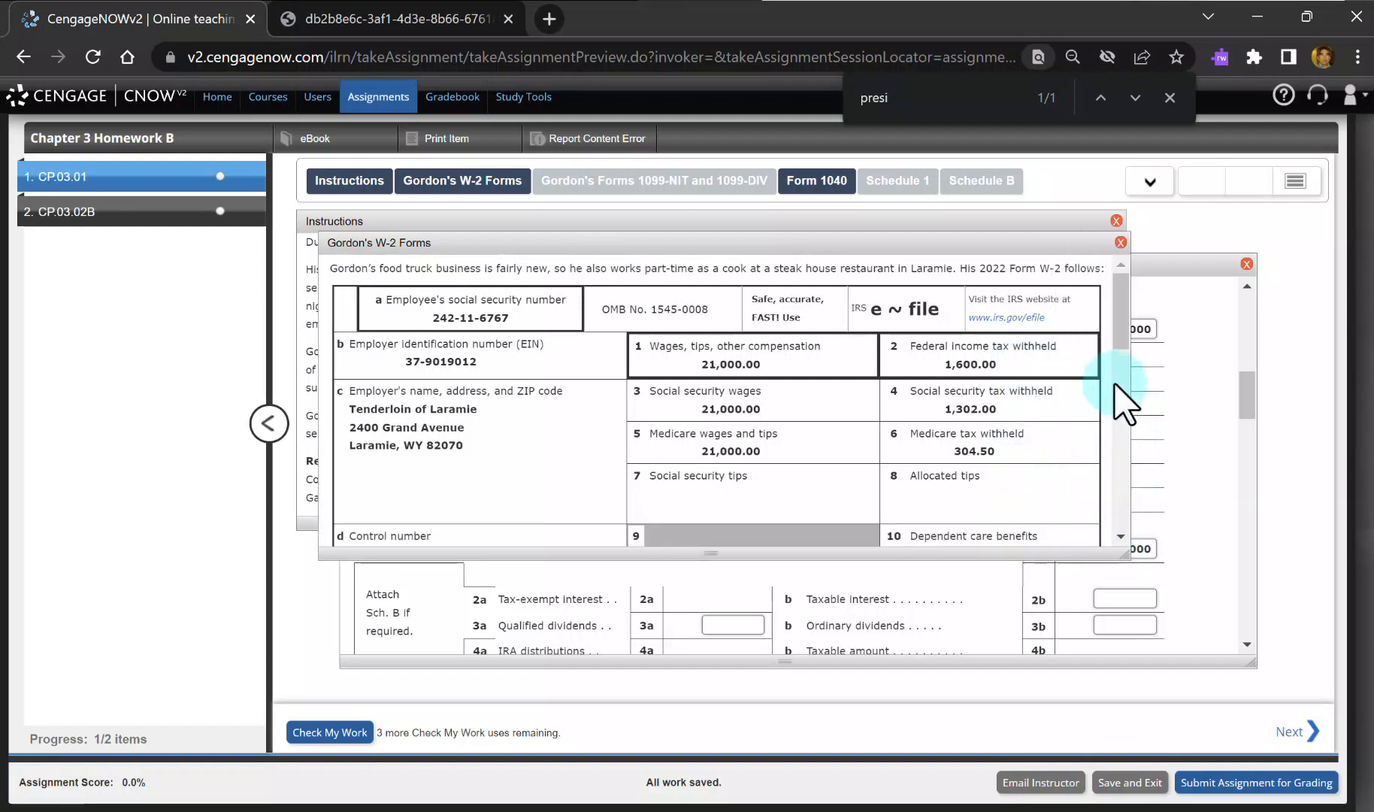
{"action": "mouse_move", "coordinate": [1120, 324]}
{"action": "left_mouse_down"}
{"action": "mouse_move", "coordinate": [1123, 339]}
{"action": "mouse_move", "coordinate": [1120, 319]}
{"action": "left_mouse_up"}
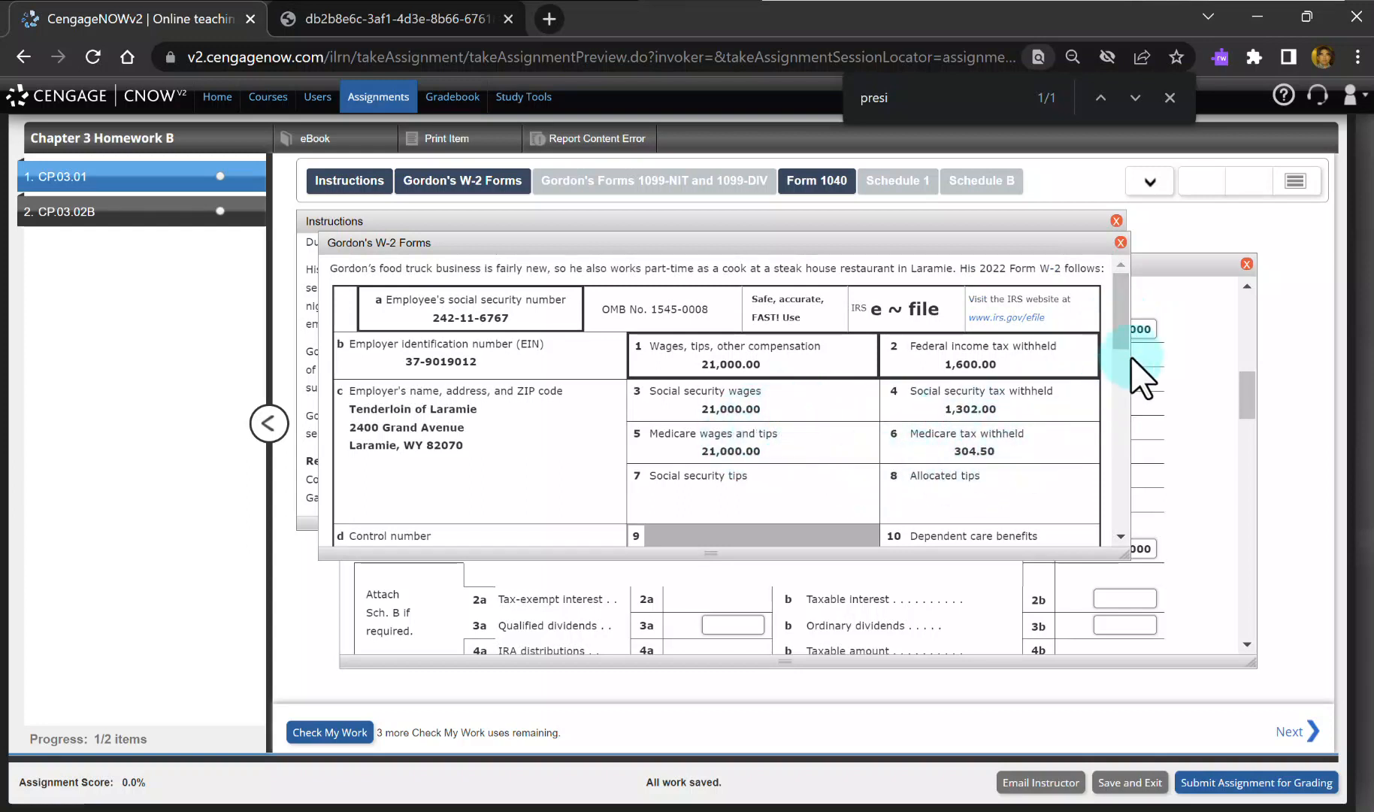
{"action": "left_click_drag", "start_coordinate": [1120, 332], "coordinate": [1135, 502]}
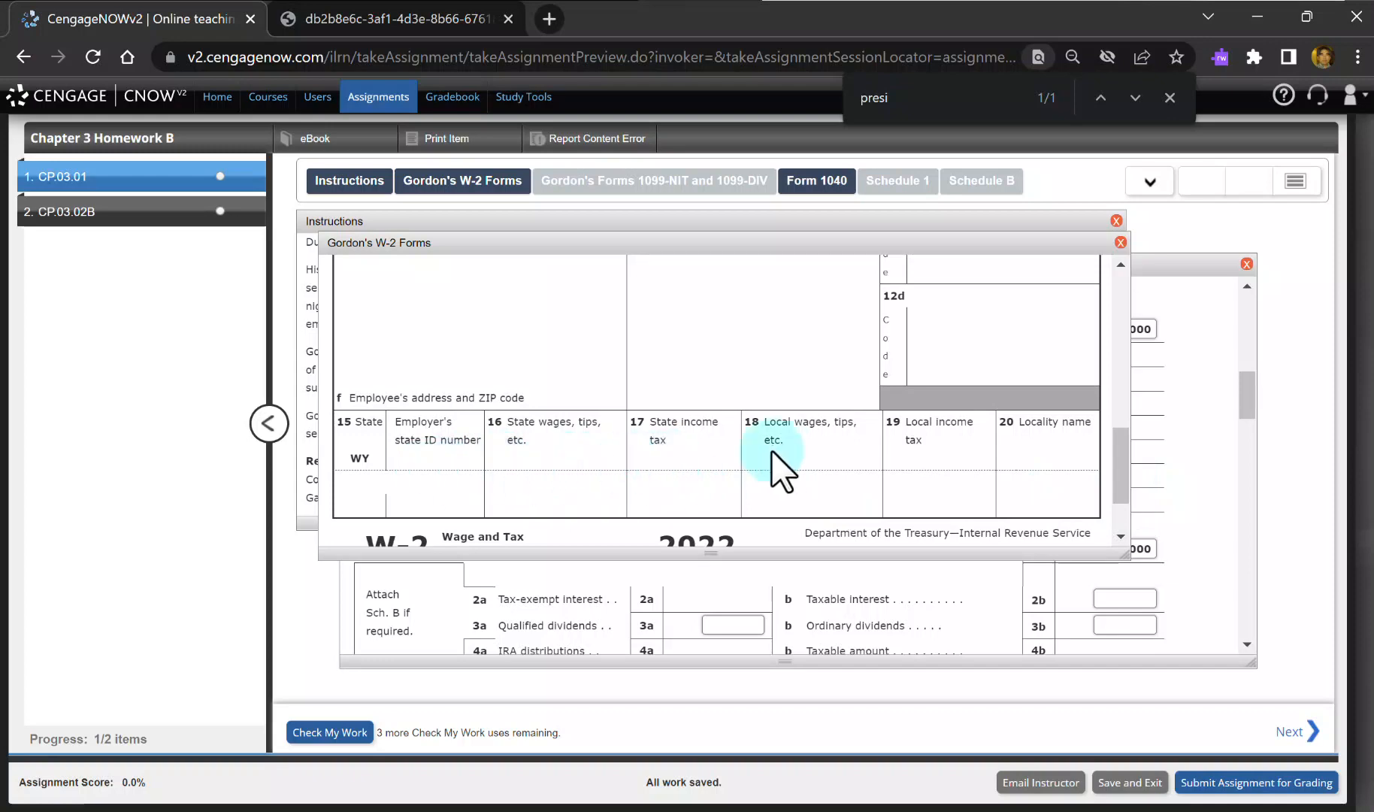
{"action": "left_click_drag", "start_coordinate": [1118, 476], "coordinate": [1097, 319]}
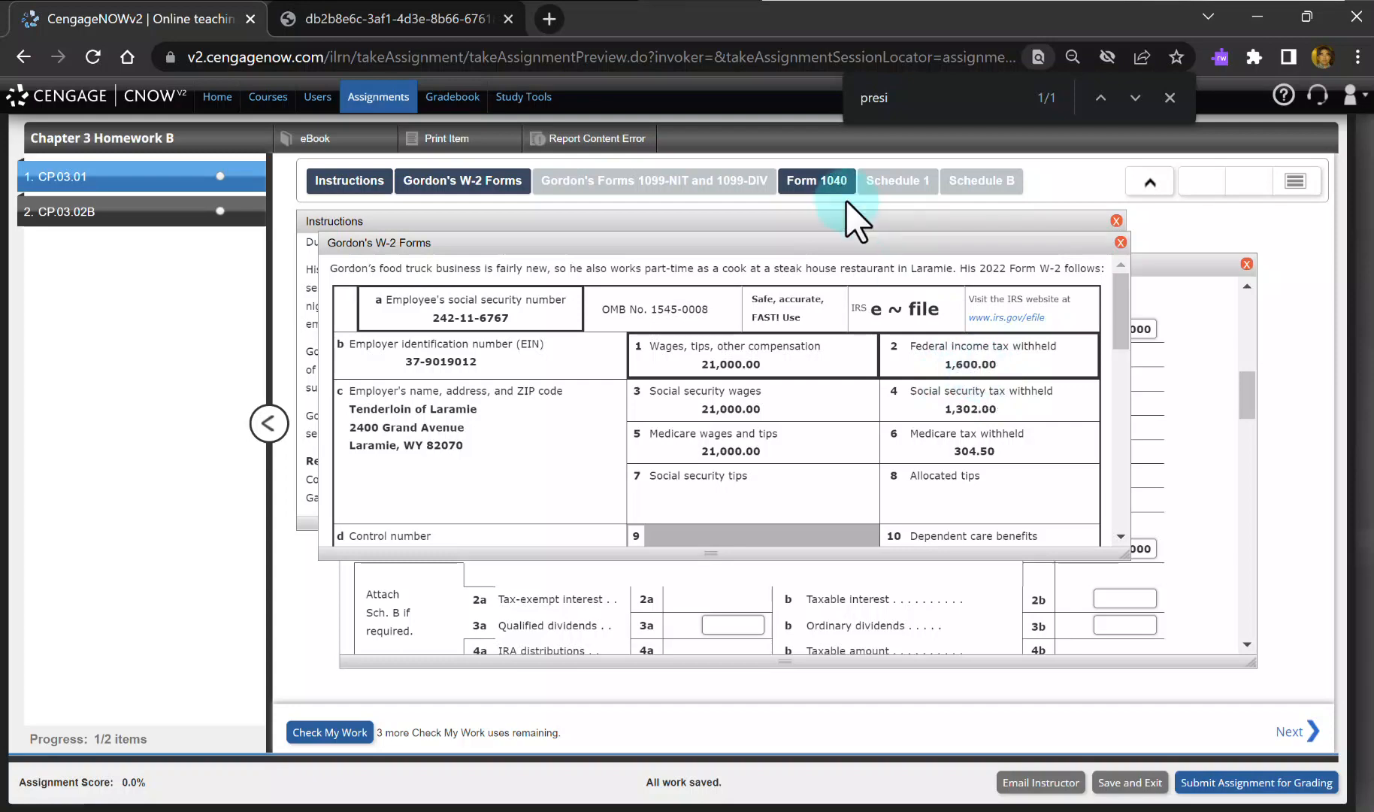
{"action": "left_click", "coordinate": [817, 182]}
{"action": "left_click_drag", "start_coordinate": [1248, 398], "coordinate": [1248, 515]}
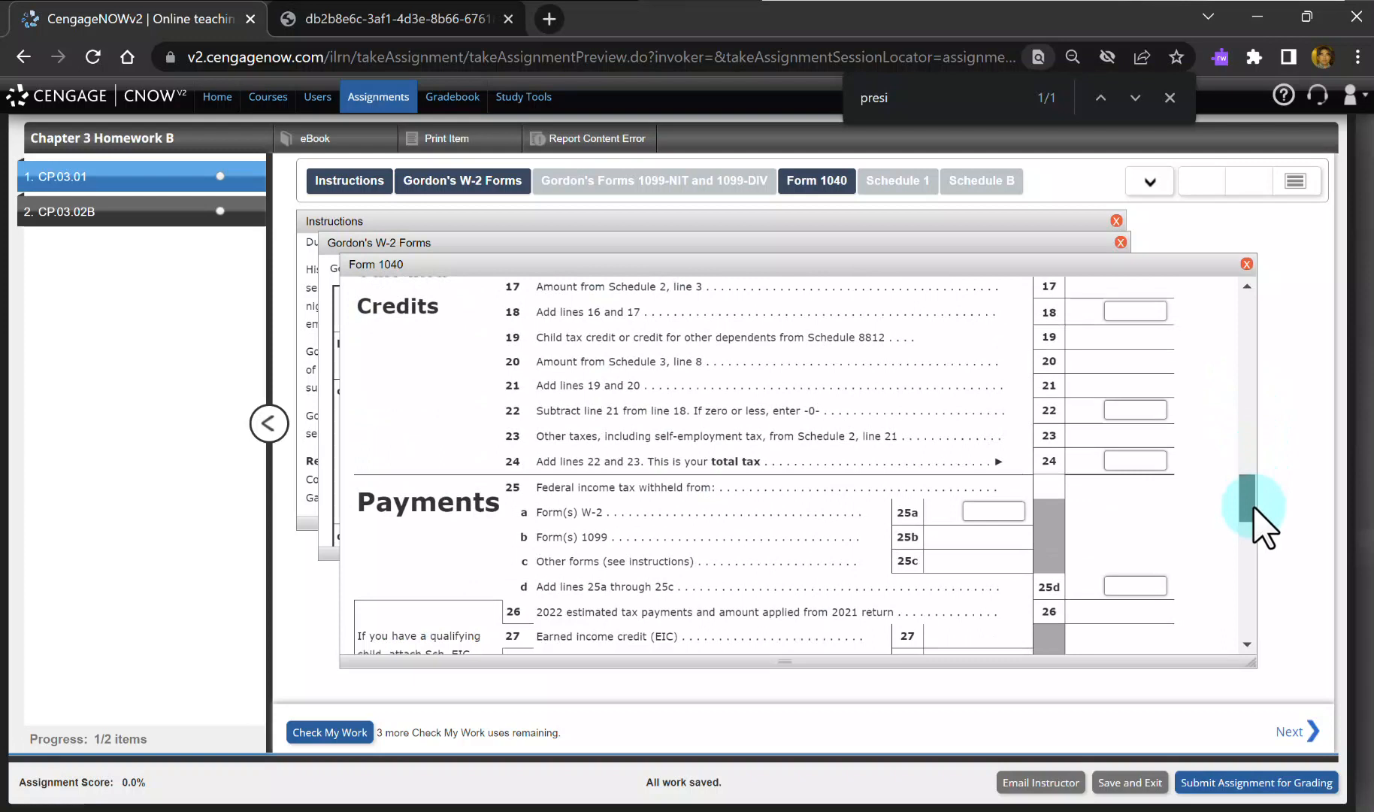
{"action": "left_click", "coordinate": [995, 477]}
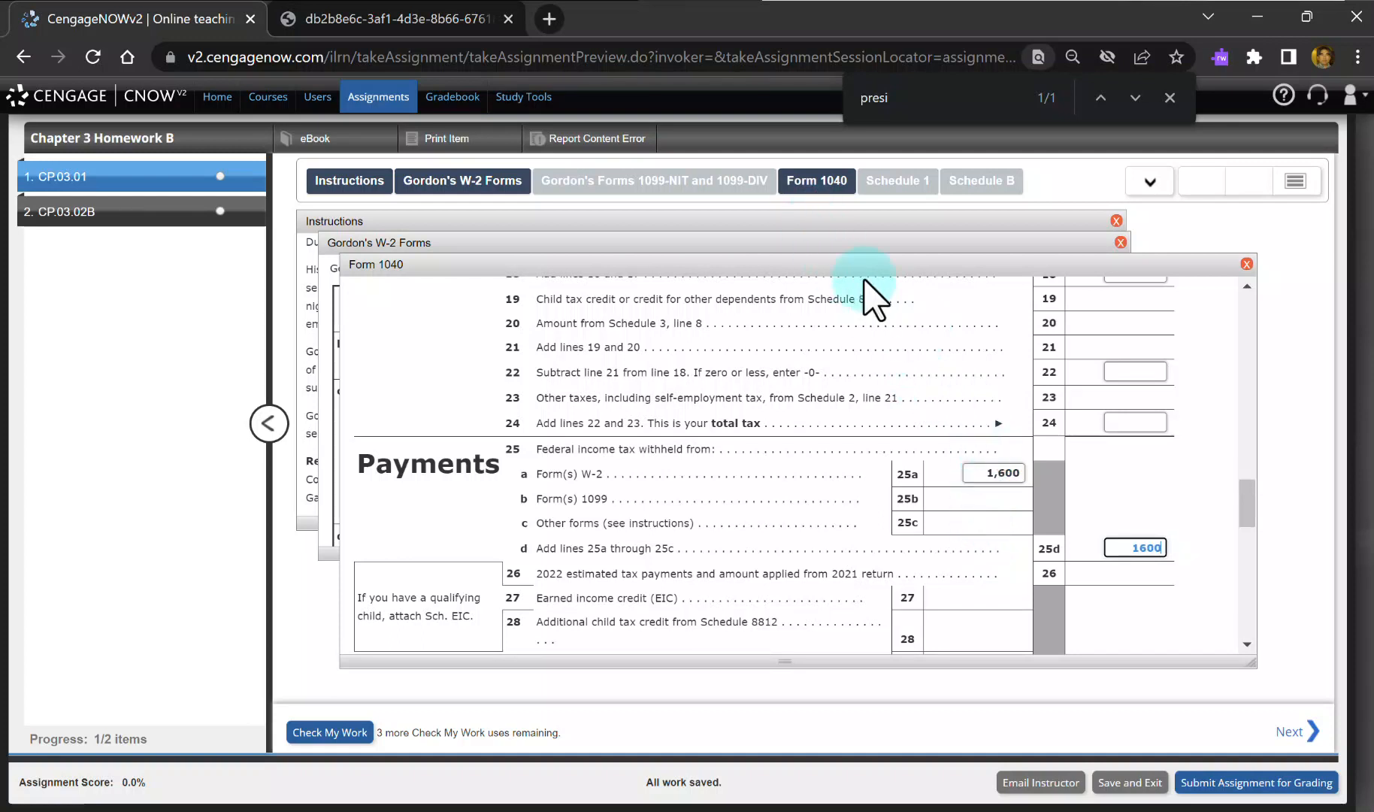
Step: Recheck the W-2 for remaining amounts and close its window
{"action": "left_click", "coordinate": [817, 184]}
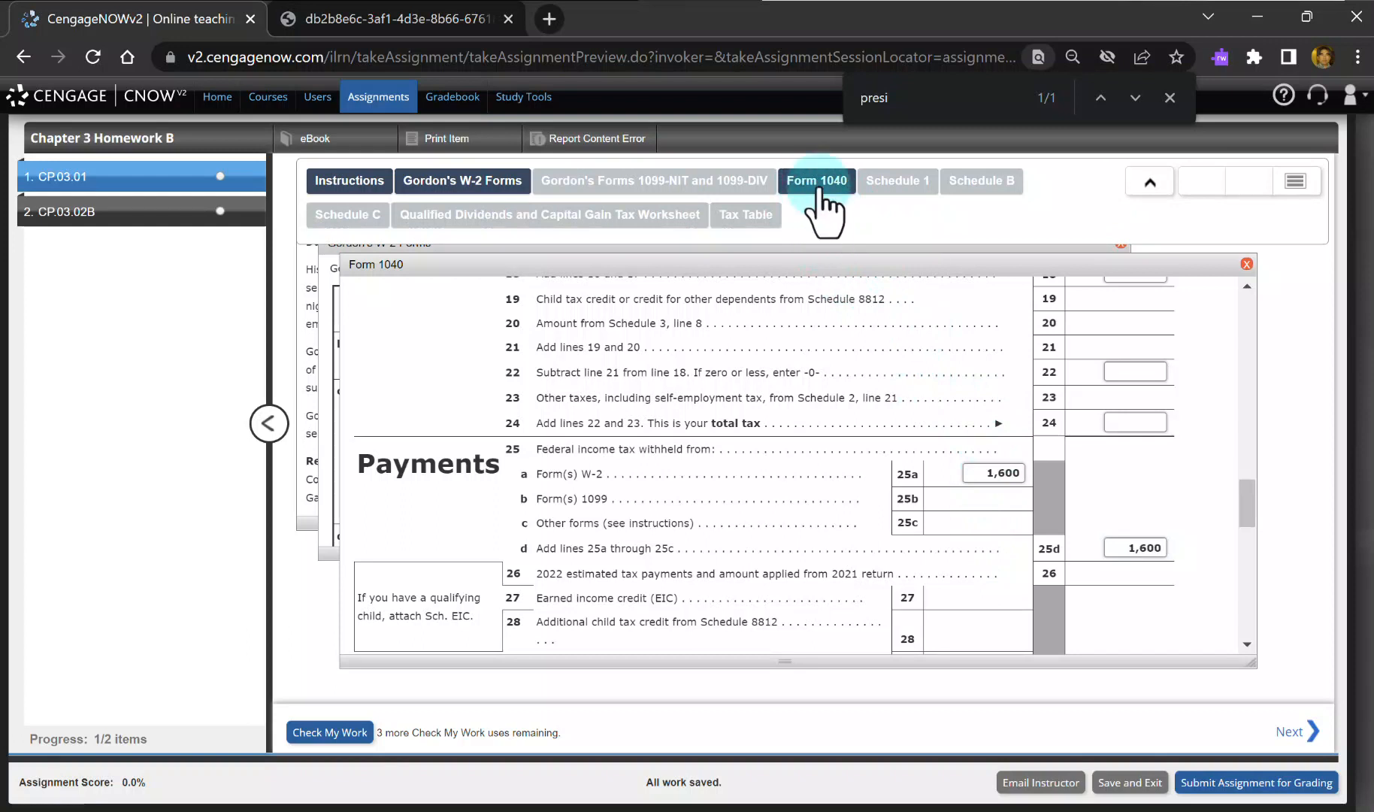
{"action": "left_click", "coordinate": [448, 180]}
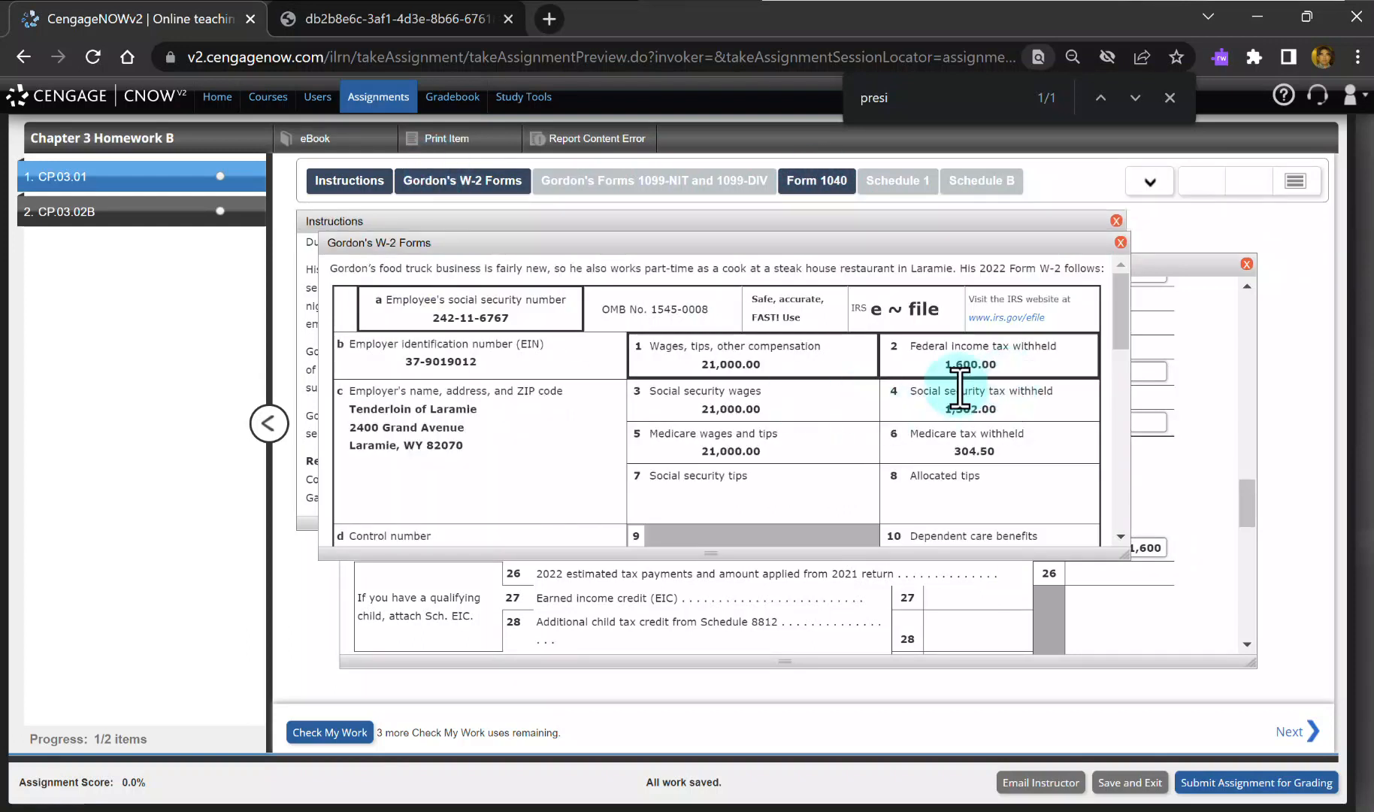
{"action": "scroll", "coordinate": [1015, 390], "scroll_direction": "down", "scroll_amount": 1}
{"action": "scroll", "coordinate": [1030, 380], "scroll_direction": "up", "scroll_amount": 1}
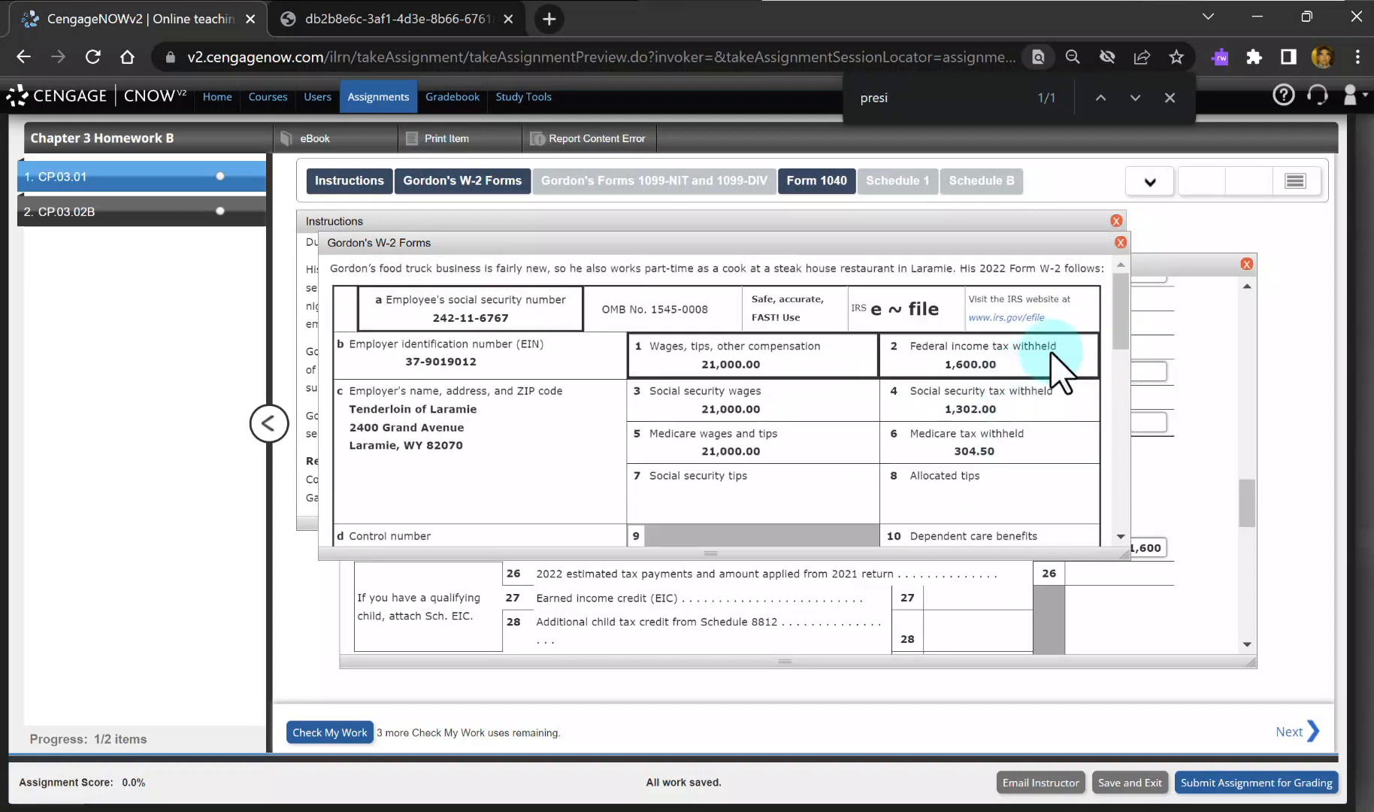
{"action": "left_click", "coordinate": [1119, 242]}
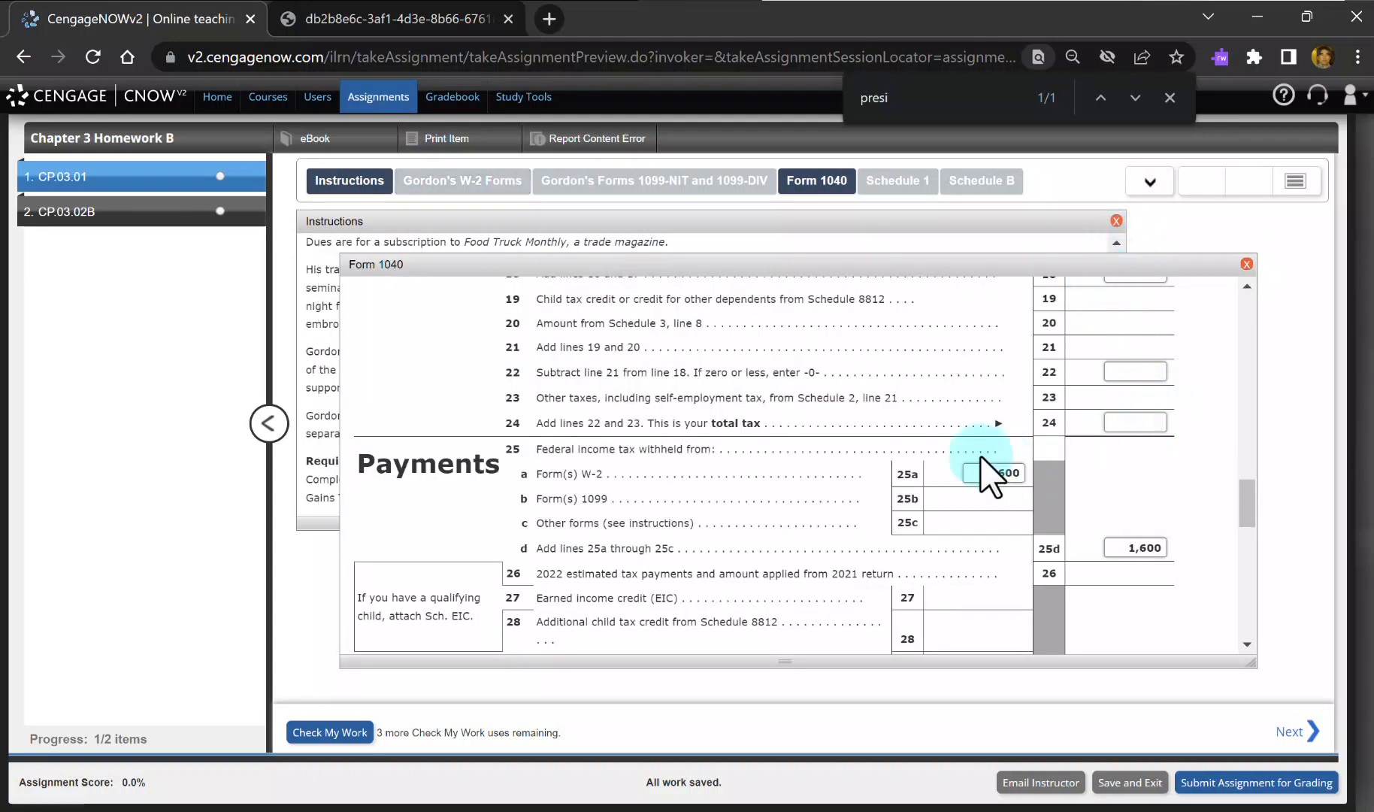
Step: Open the Forms 1099 and Schedule B windows and enlarge both to show their full width
{"action": "left_click", "coordinate": [627, 187]}
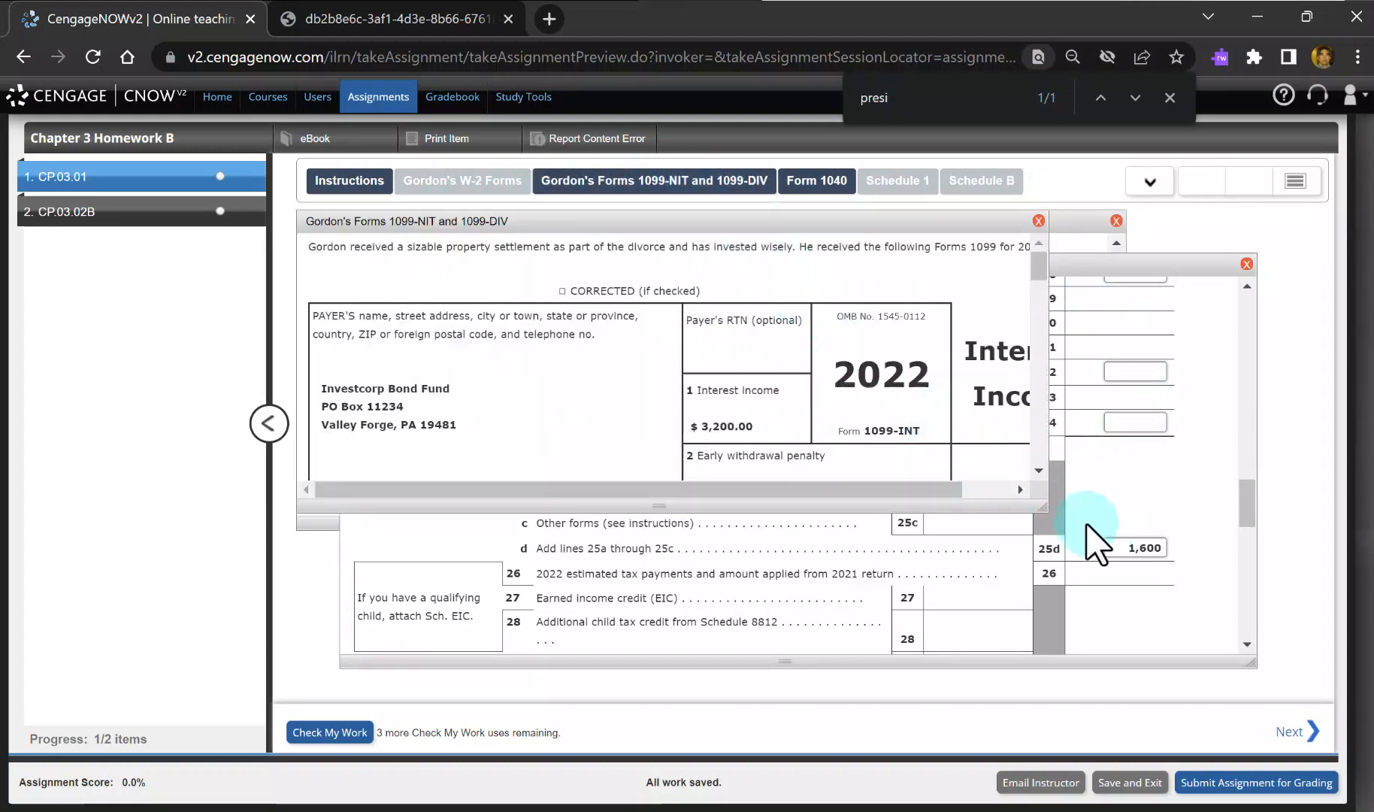
{"action": "left_click_drag", "start_coordinate": [1044, 511], "coordinate": [1150, 654]}
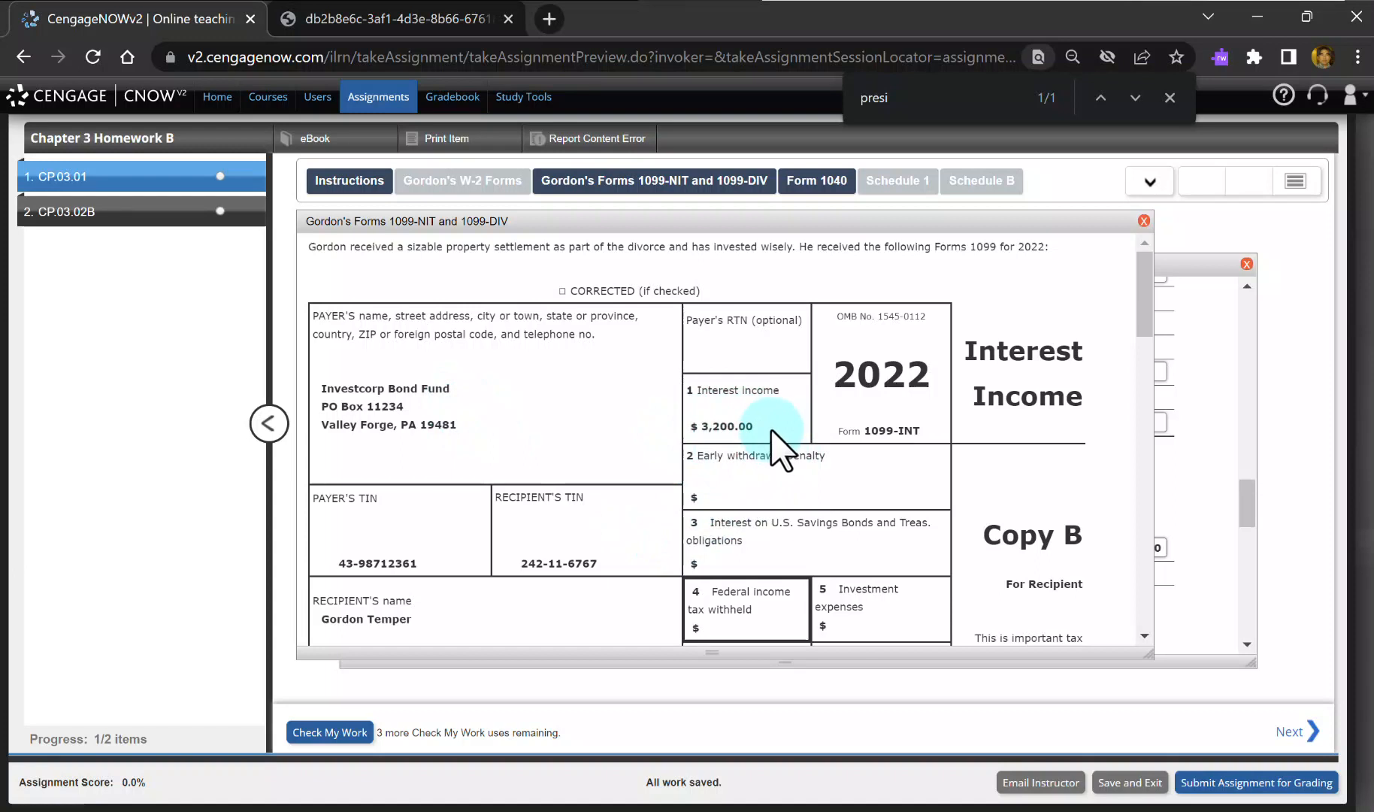
{"action": "mouse_move", "coordinate": [978, 200]}
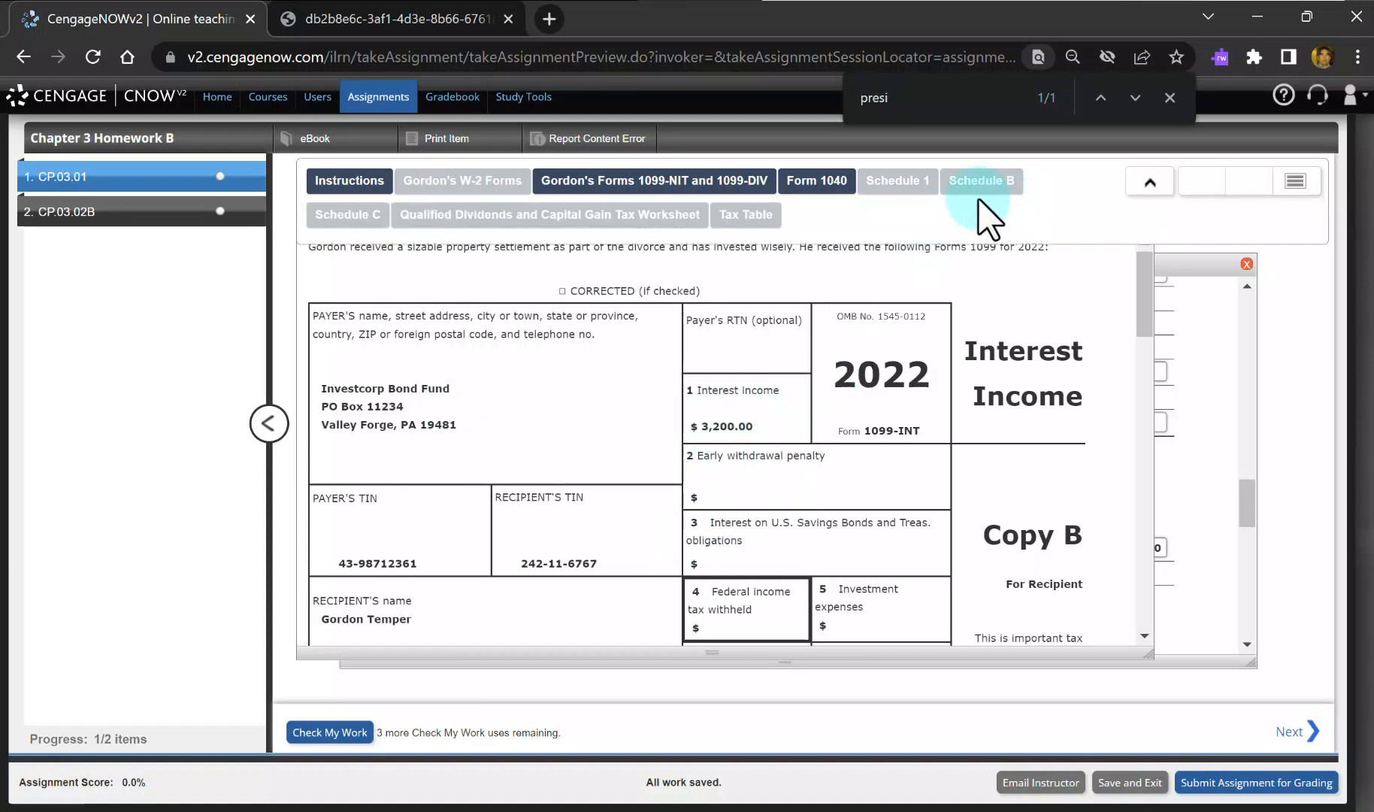
{"action": "left_click", "coordinate": [977, 183]}
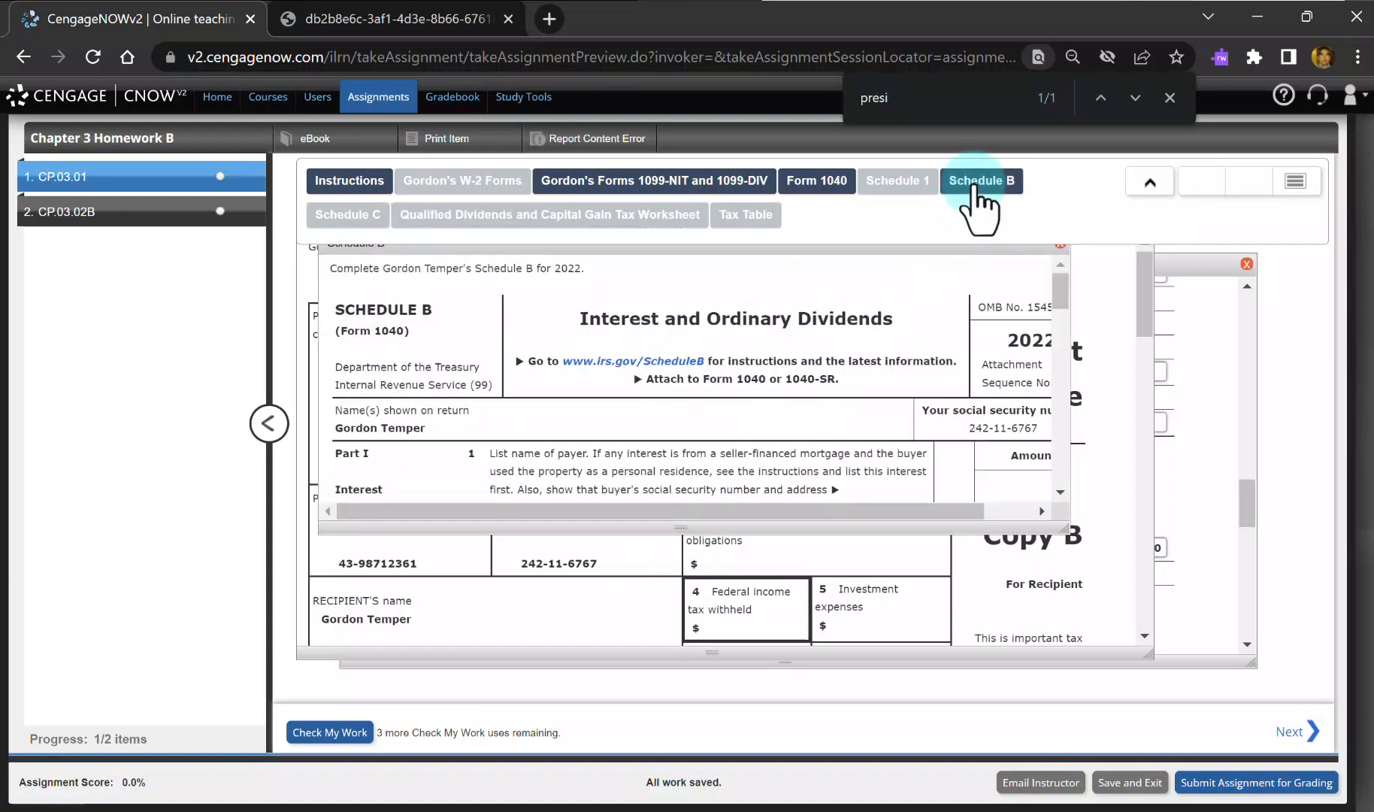
{"action": "left_click_drag", "start_coordinate": [1066, 531], "coordinate": [1168, 612]}
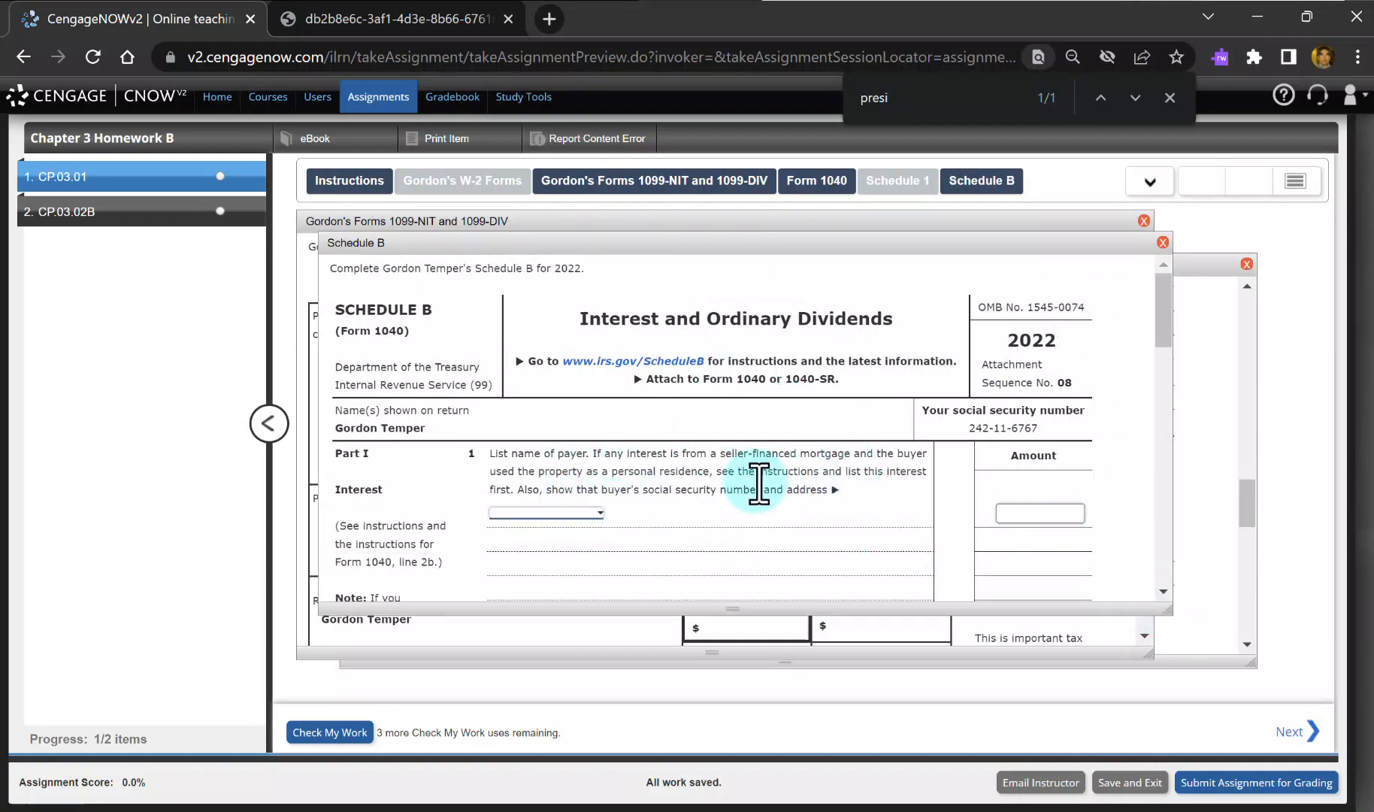
Step: In Schedule B Part I, list Investcorp Bond Fund as interest payer with 3,200, and enter 3,200 on lines 2 and 4
{"action": "left_click", "coordinate": [599, 513]}
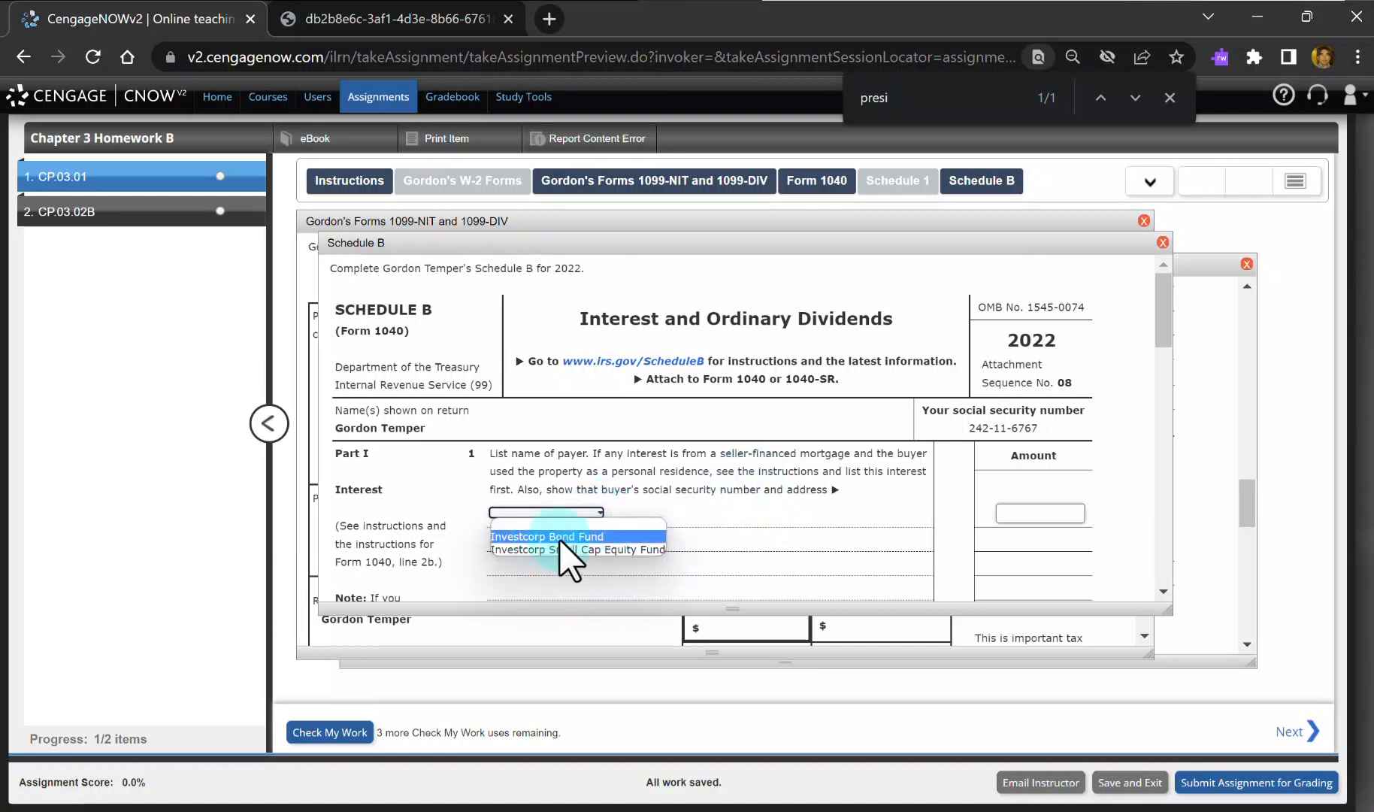
{"action": "left_click", "coordinate": [566, 538]}
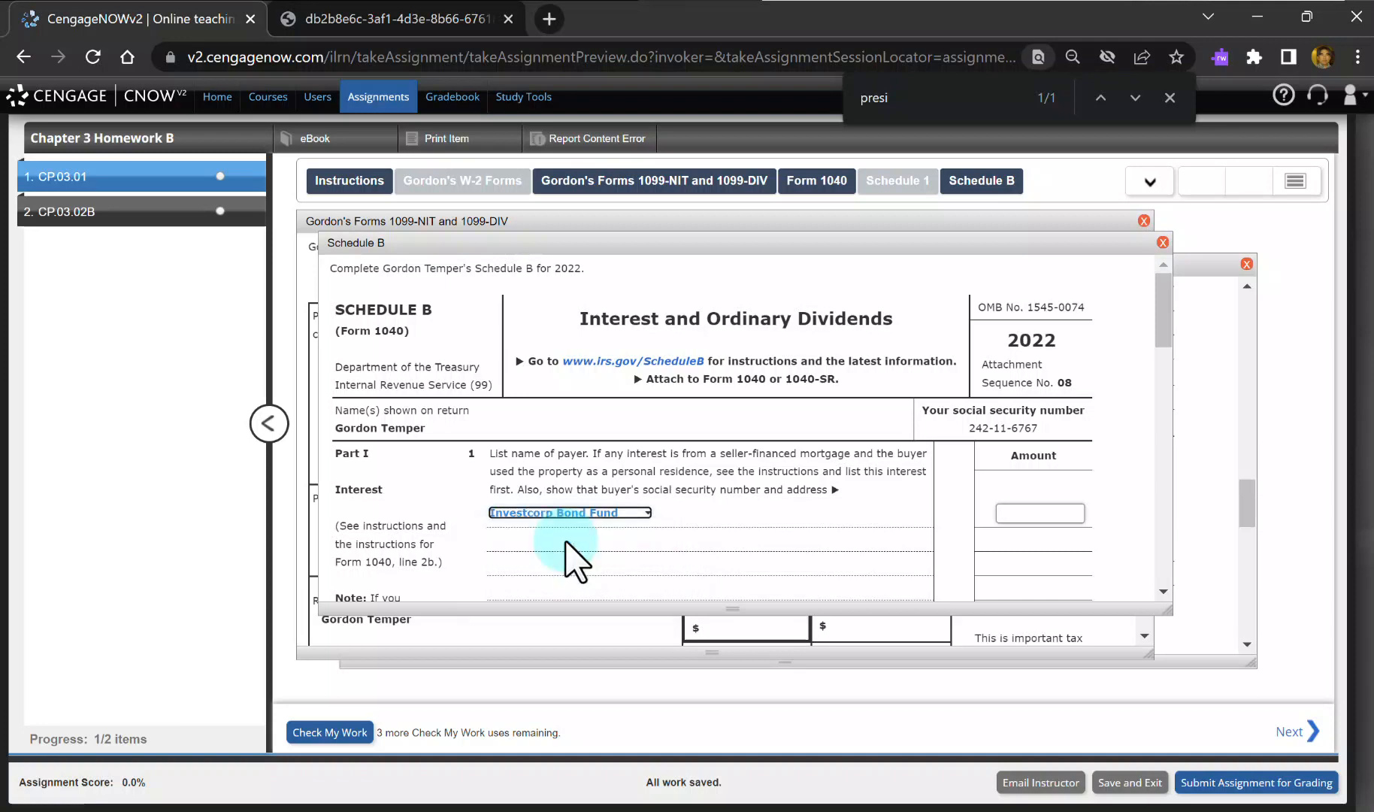
{"action": "left_click", "coordinate": [692, 188]}
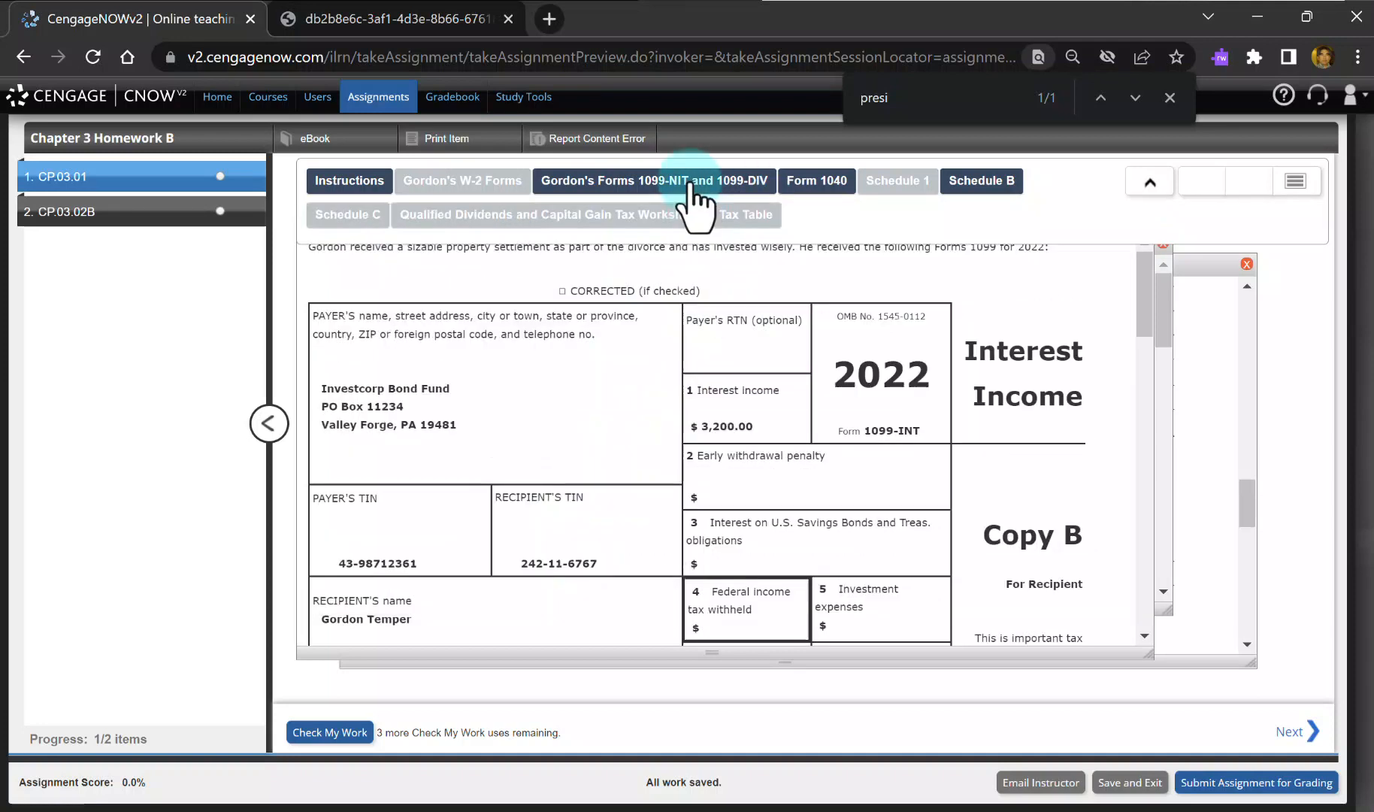
{"action": "left_click", "coordinate": [980, 188]}
{"action": "left_click", "coordinate": [1041, 512]}
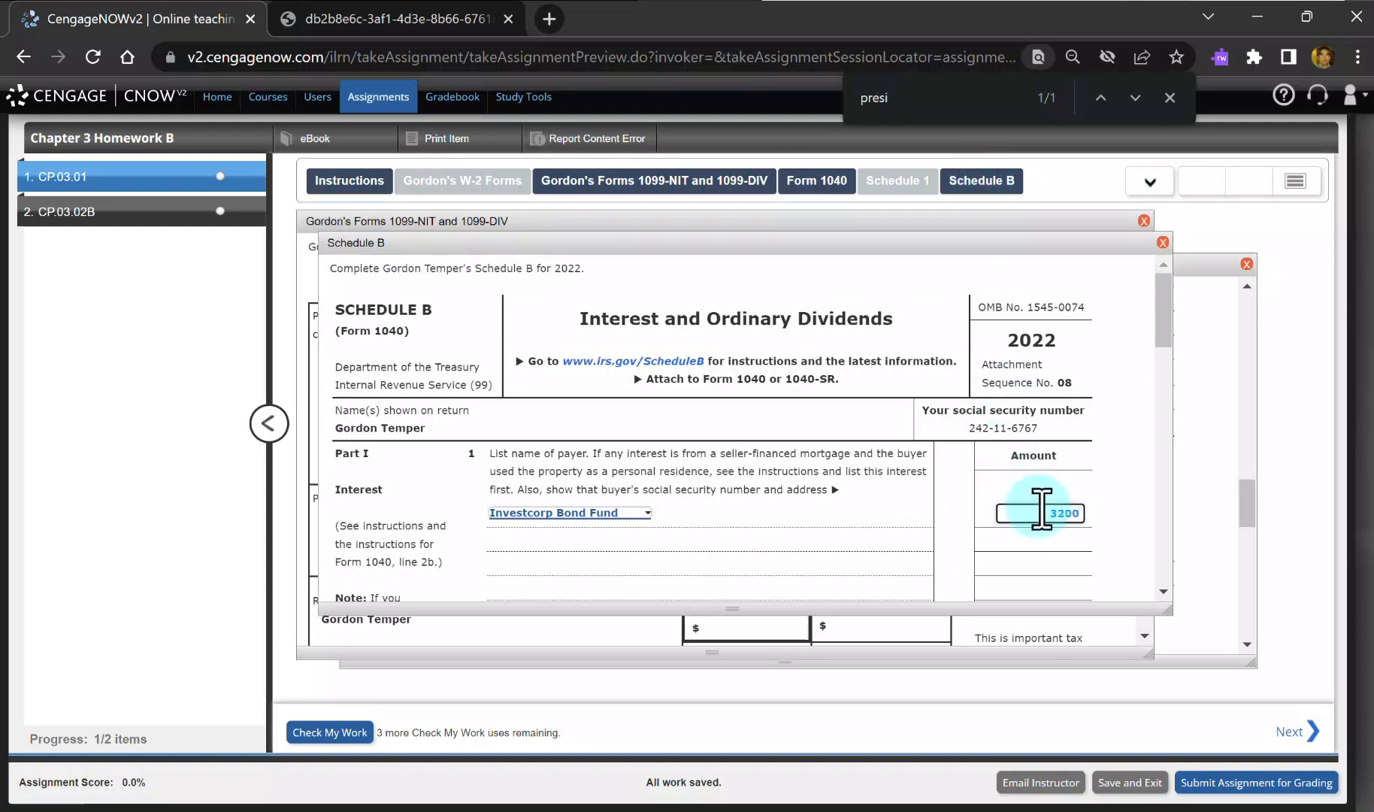
{"action": "scroll", "coordinate": [1041, 513], "scroll_direction": "down", "scroll_amount": 4}
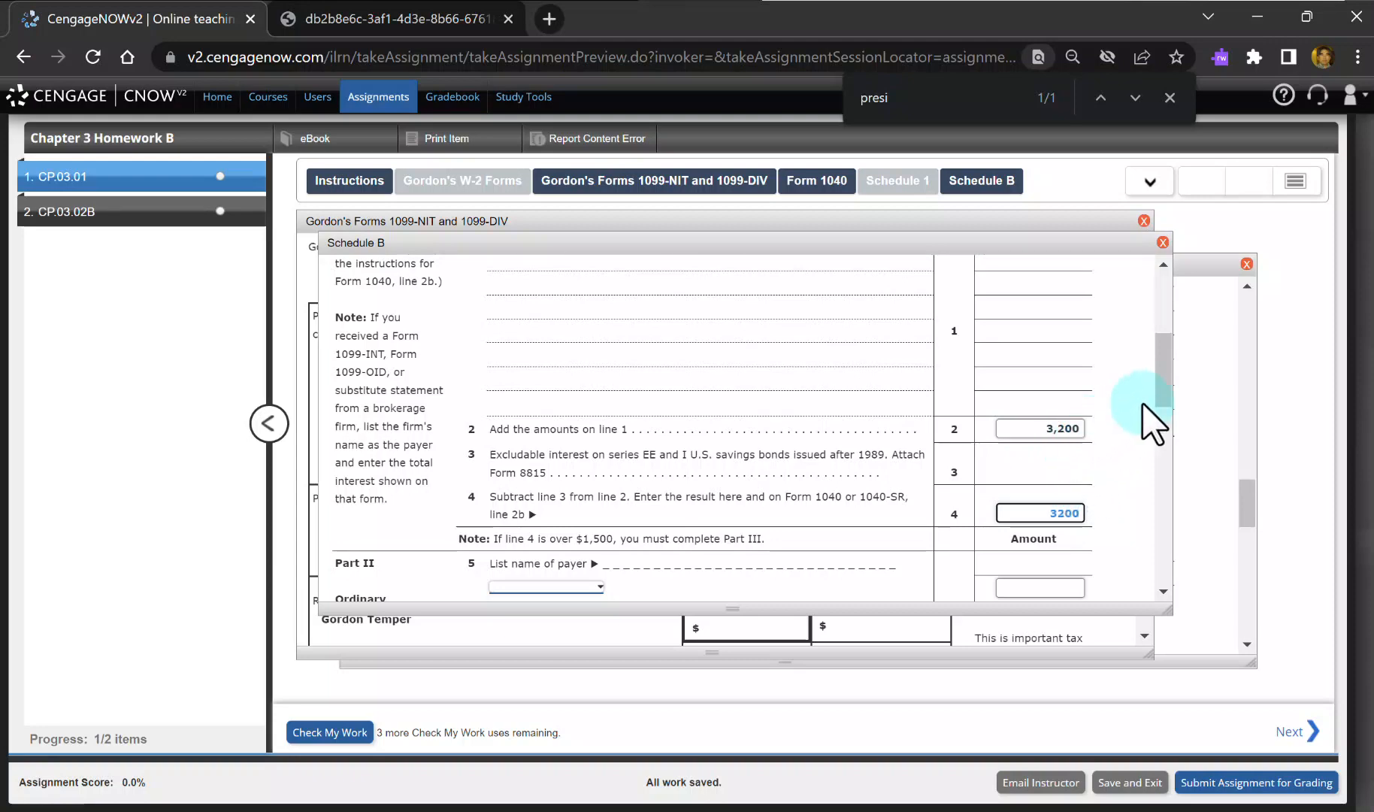
Step: Consult the Form 1099-DIV and set the Schedule B Part II line 5 payer to Investcorp Small Cap Equity Fund
{"action": "left_click_drag", "start_coordinate": [1168, 380], "coordinate": [1168, 412]}
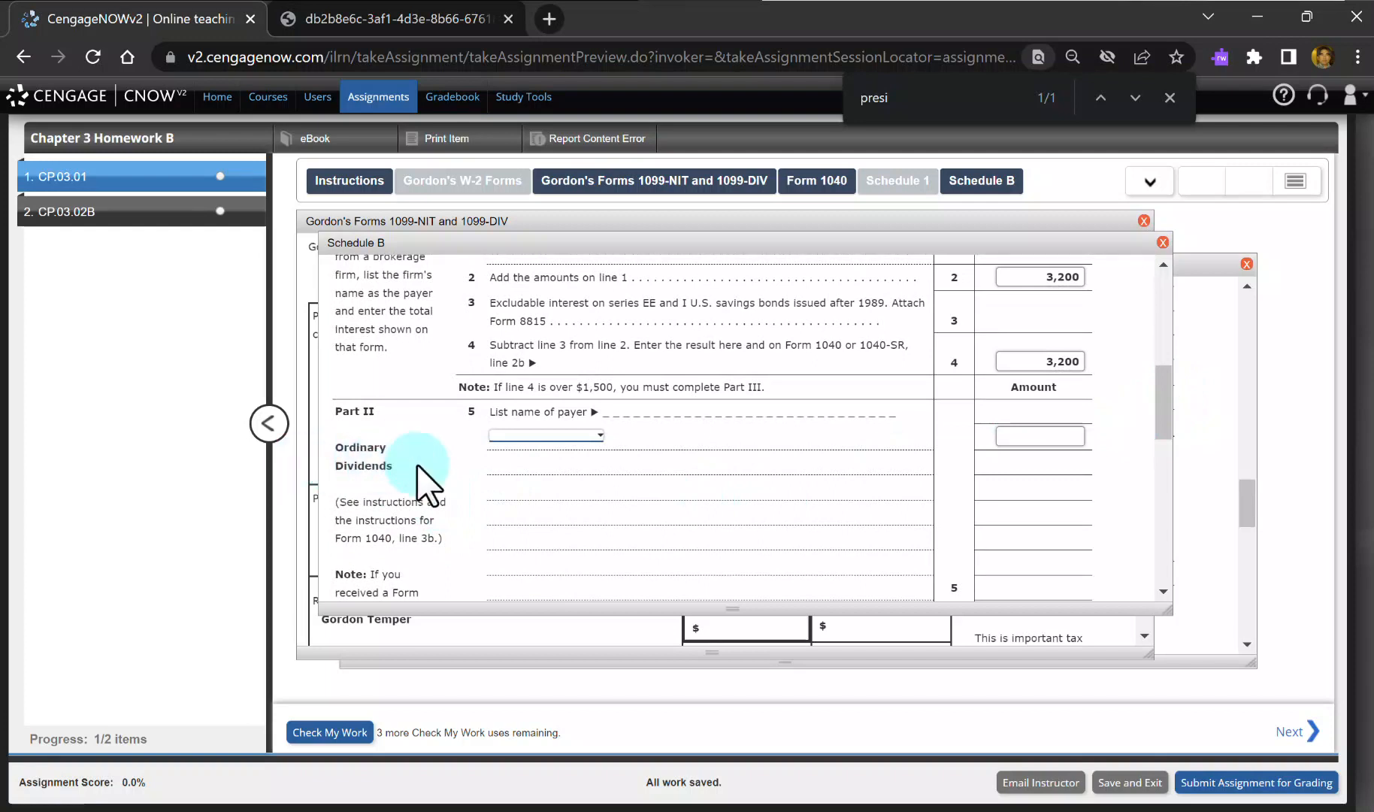
{"action": "mouse_move", "coordinate": [745, 215]}
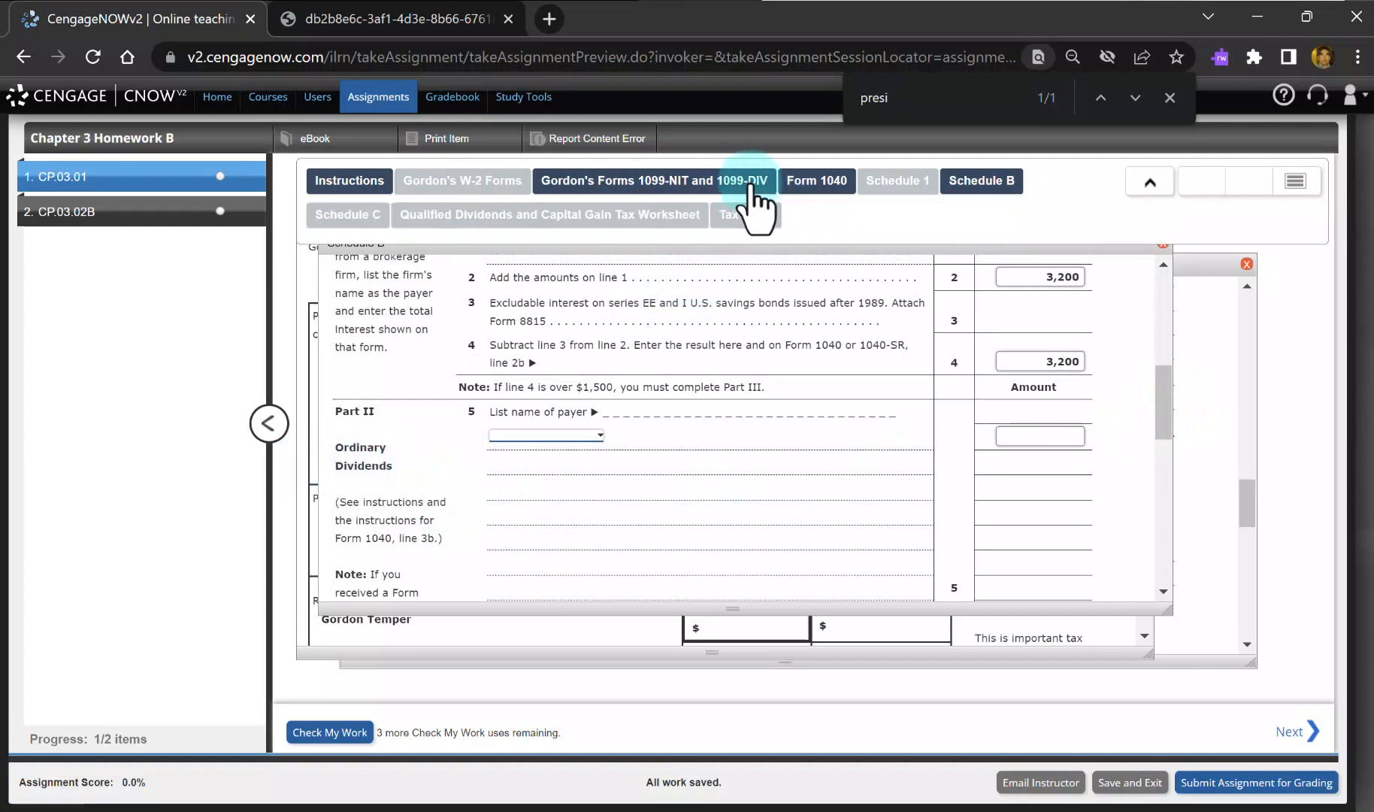
{"action": "left_click", "coordinate": [724, 187]}
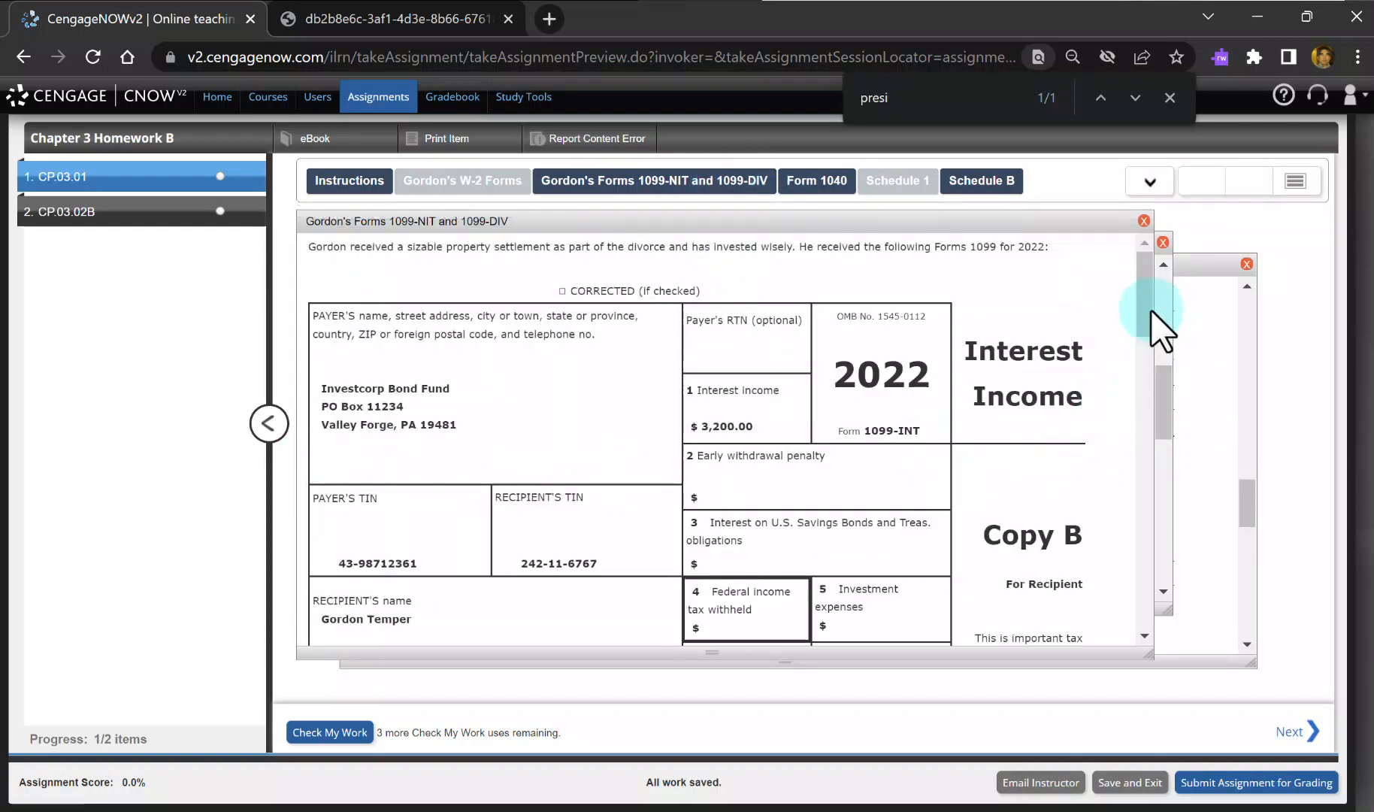
{"action": "left_click_drag", "start_coordinate": [1150, 316], "coordinate": [1158, 505]}
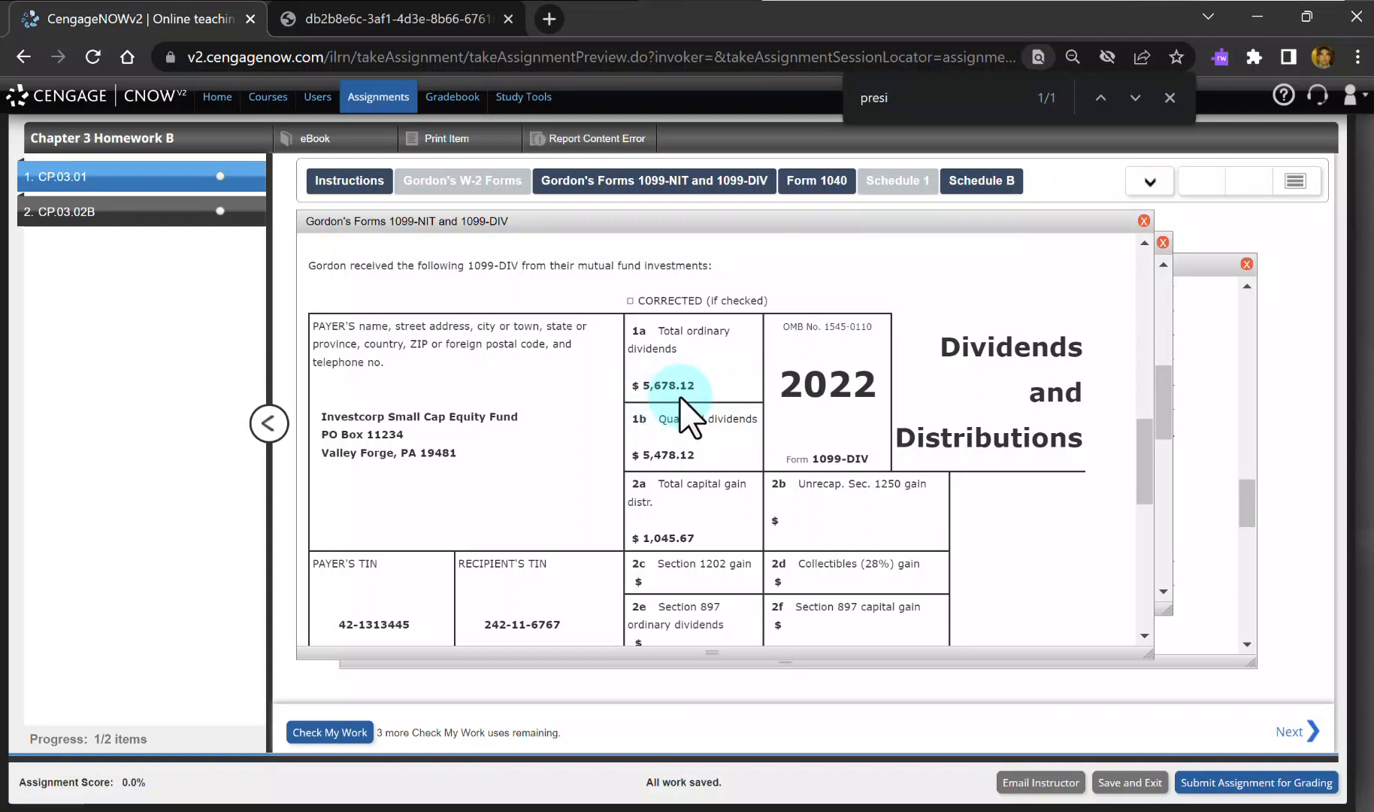
{"action": "left_click", "coordinate": [977, 184]}
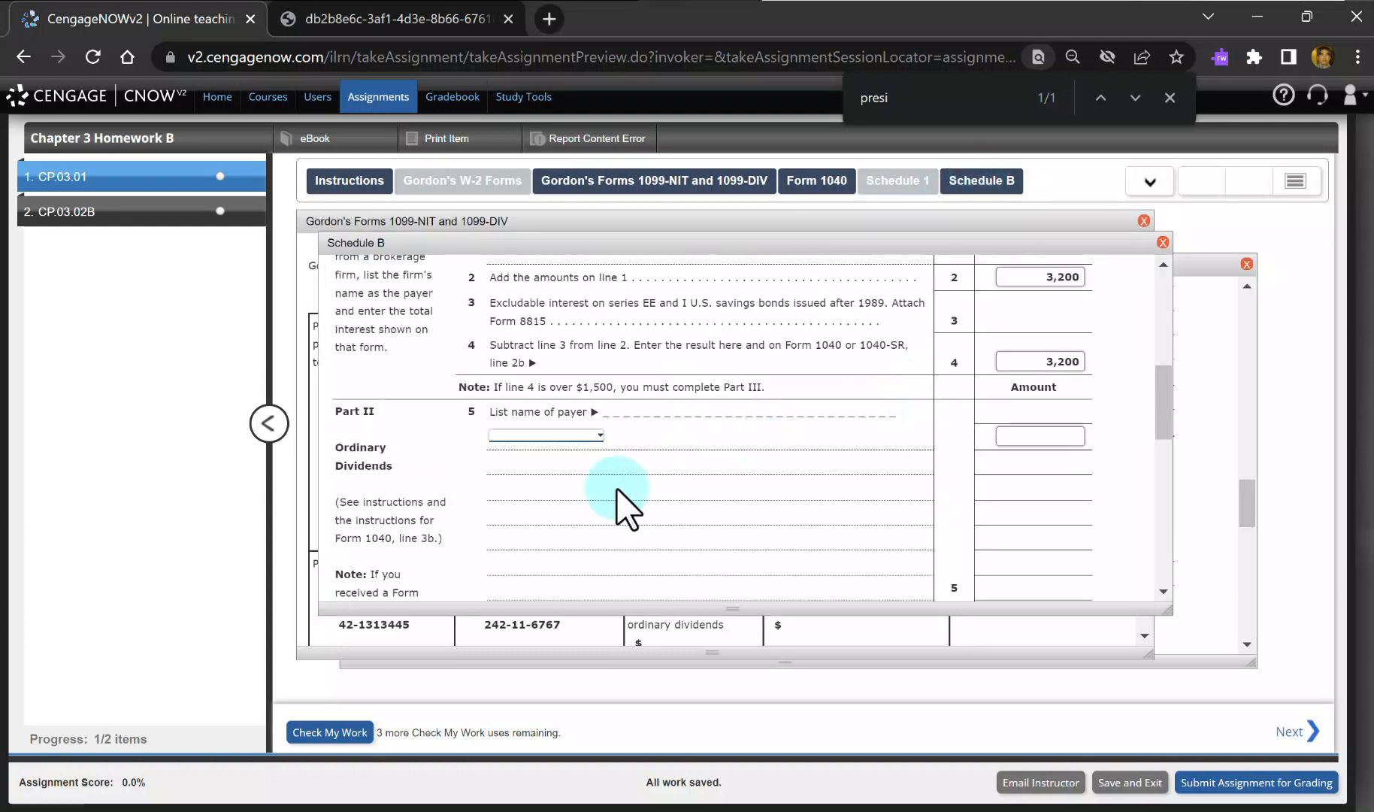
{"action": "left_click", "coordinate": [592, 435]}
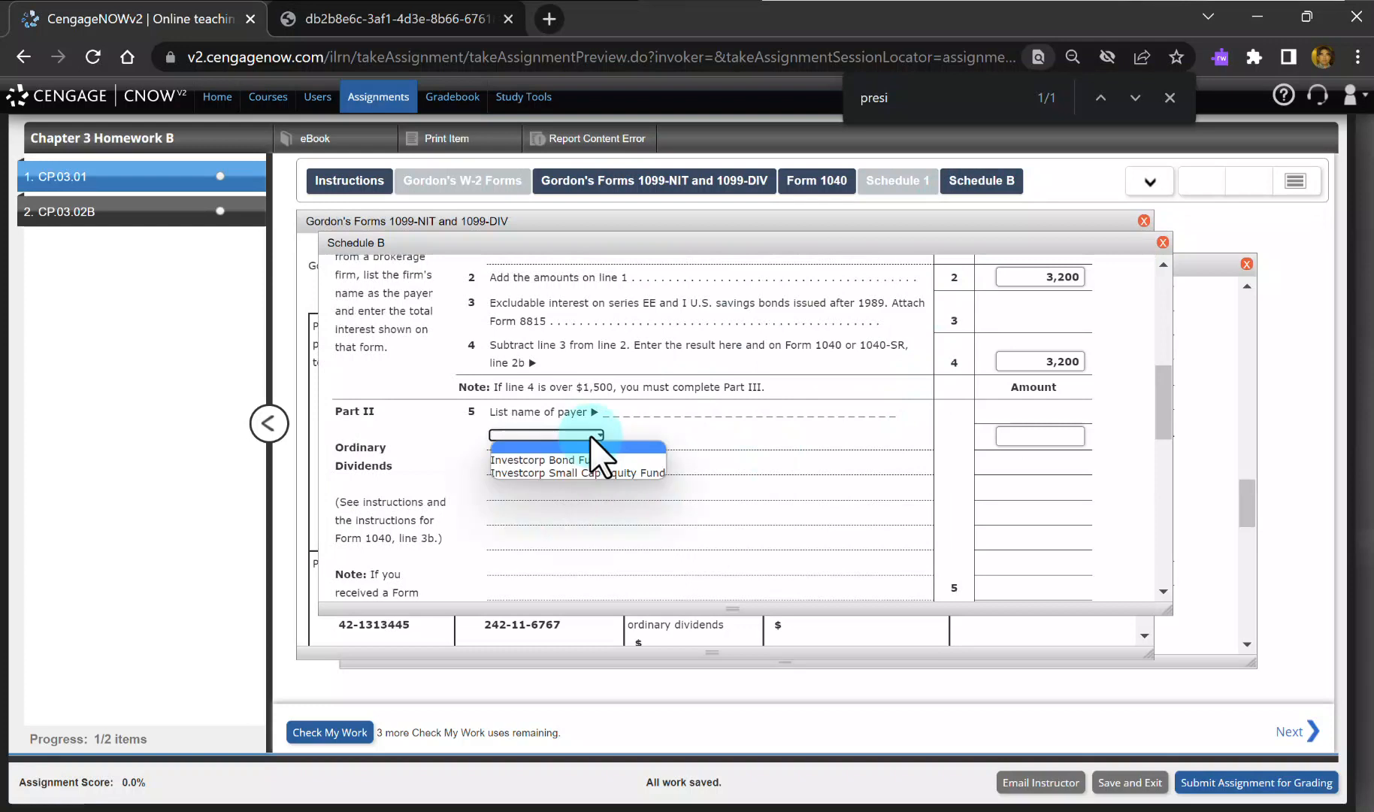
{"action": "left_click", "coordinate": [580, 473]}
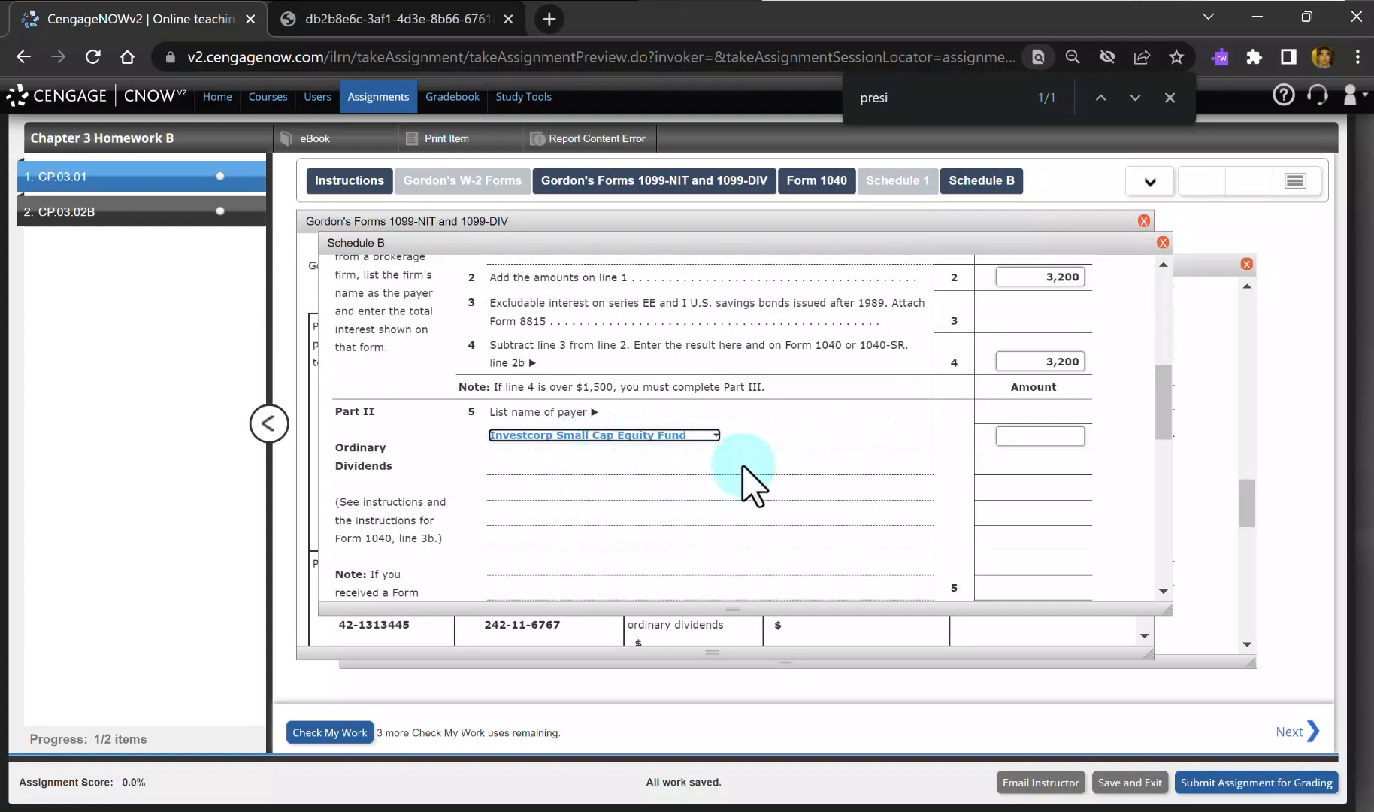
Step: Enter 5,678 as the ordinary dividend amount on Schedule B lines 5 and 6
{"action": "left_click", "coordinate": [1028, 437]}
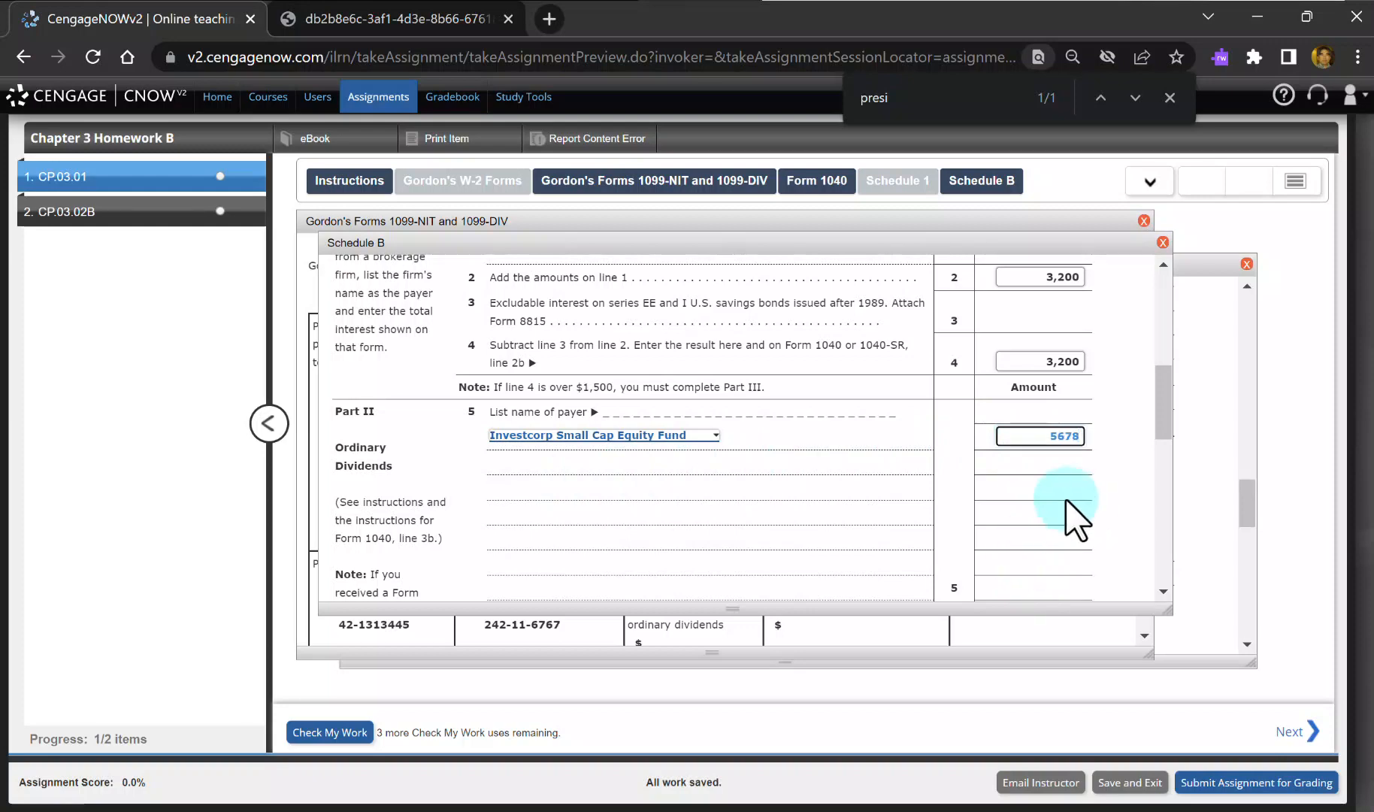
{"action": "scroll", "coordinate": [1067, 506], "scroll_direction": "down", "scroll_amount": 3}
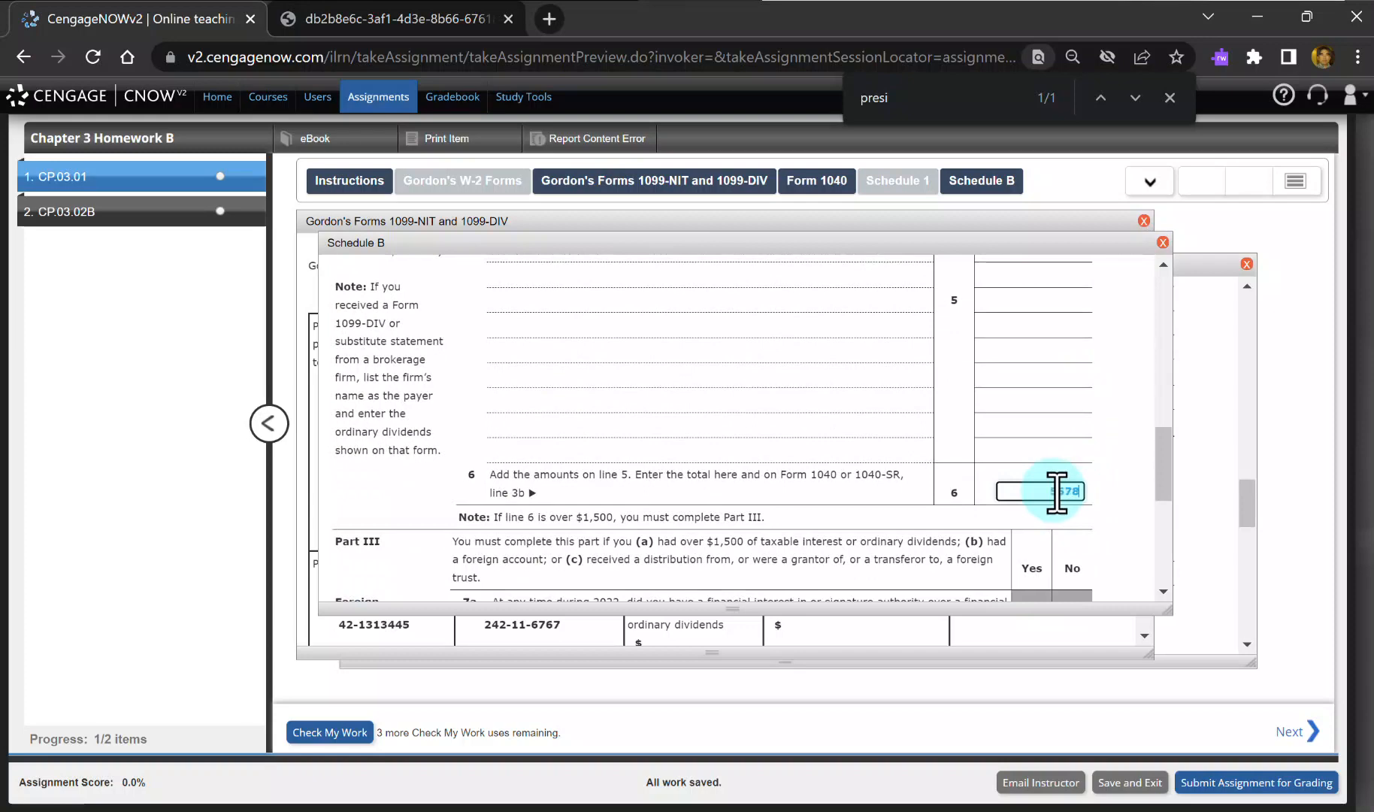
{"action": "scroll", "coordinate": [1048, 489], "scroll_direction": "down", "scroll_amount": 3}
{"action": "left_click", "coordinate": [1049, 502]}
{"action": "scroll", "coordinate": [1053, 503], "scroll_direction": "down", "scroll_amount": 5}
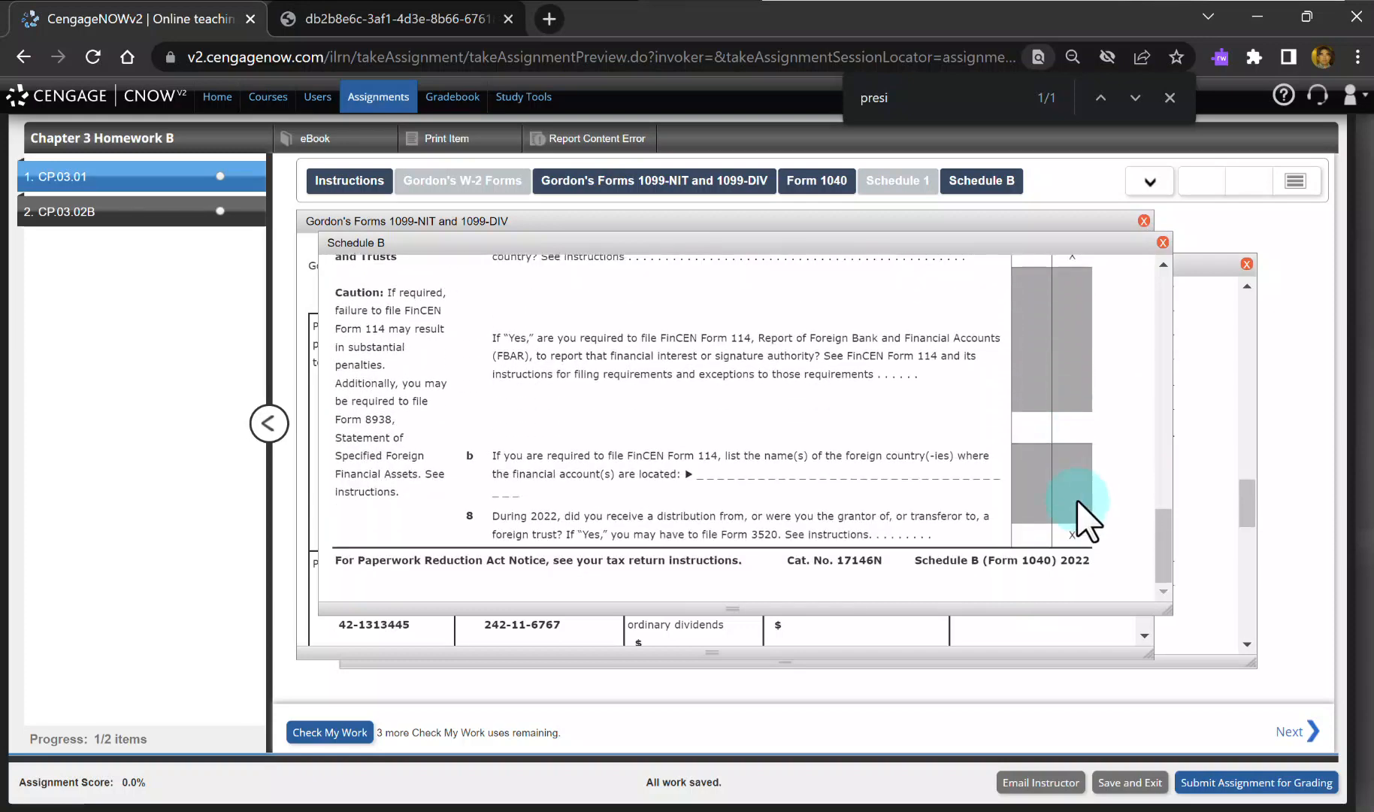
Step: Return to Form 1040 and enter 3,200 as taxable interest on line 2b
{"action": "left_click_drag", "start_coordinate": [1162, 578], "coordinate": [1182, 331]}
{"action": "mouse_move", "coordinate": [828, 221]}
{"action": "left_click", "coordinate": [813, 185]}
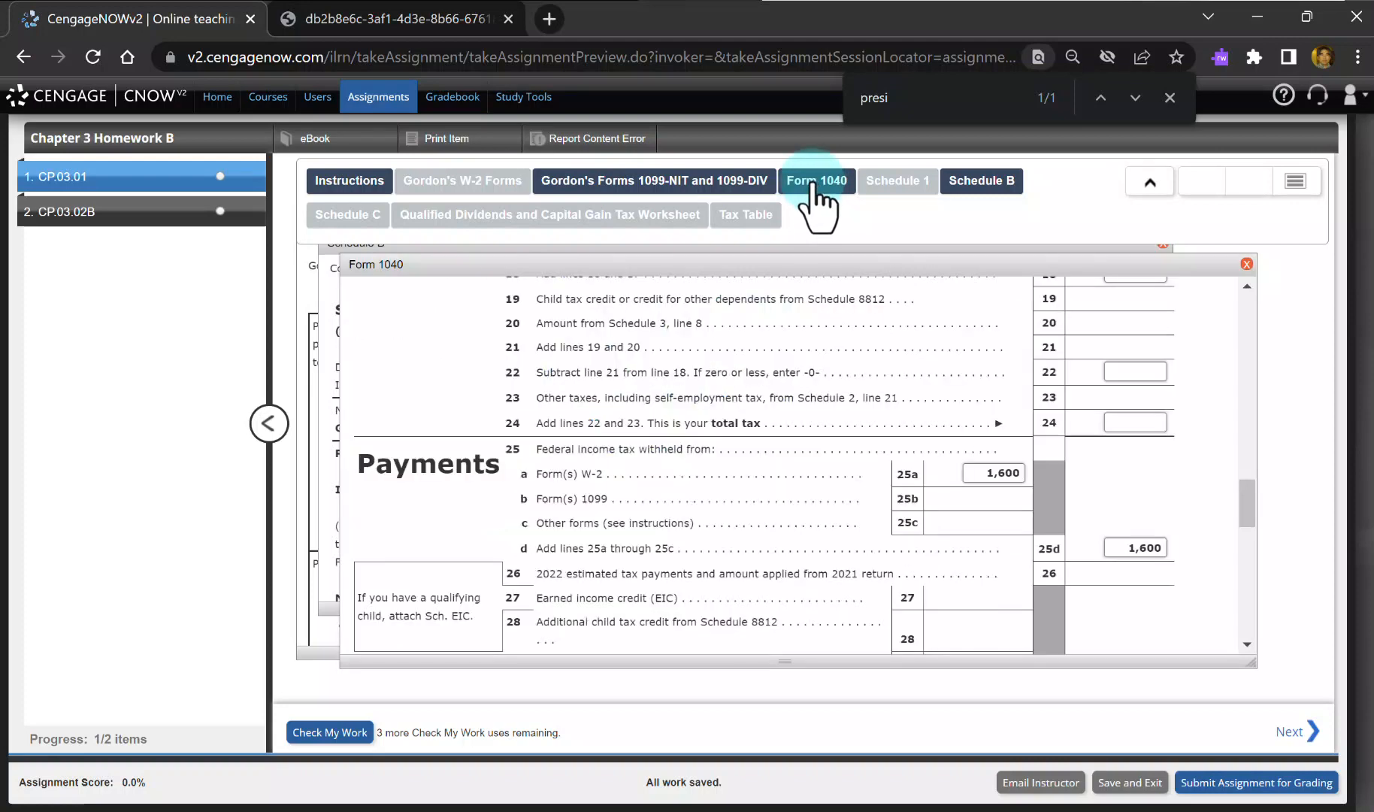
{"action": "left_click_drag", "start_coordinate": [1246, 509], "coordinate": [1264, 432]}
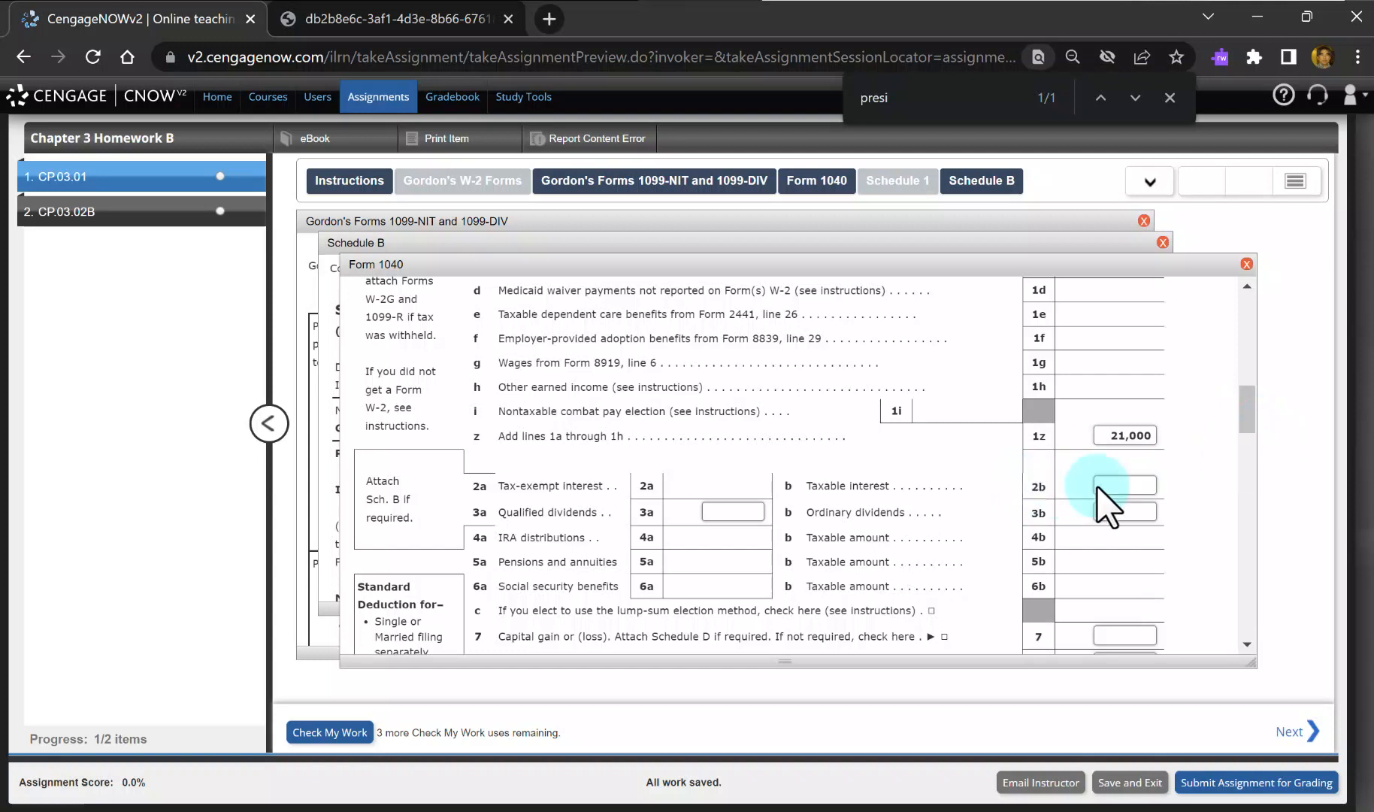
{"action": "left_click", "coordinate": [1143, 485]}
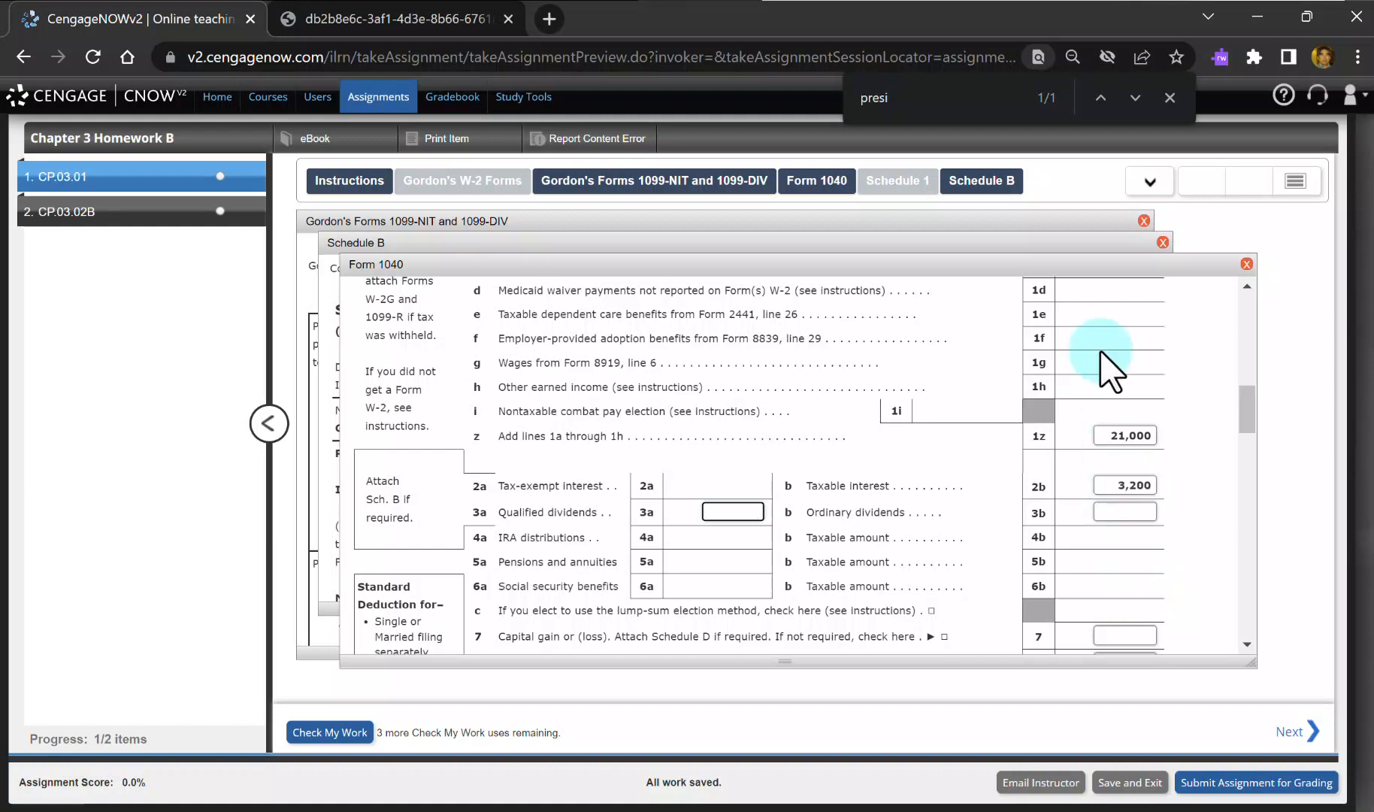
Step: Consult Schedule B line 6 and Form 1099-DIV, and enter ordinary dividends 5,678 on line 3b and qualified dividends 5,478 on line 3a of Form 1040
{"action": "mouse_move", "coordinate": [849, 184]}
{"action": "left_click", "coordinate": [1009, 188]}
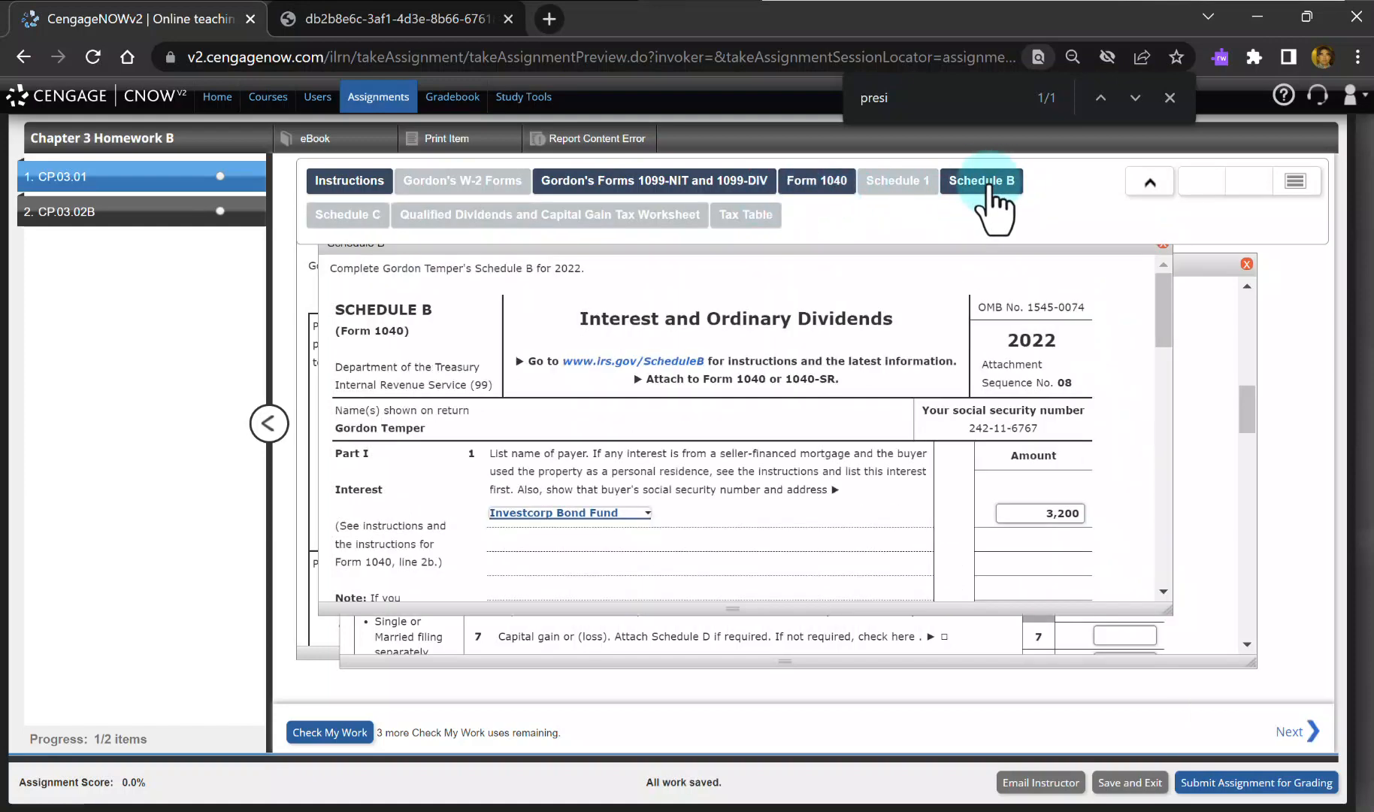
{"action": "left_click_drag", "start_coordinate": [1170, 321], "coordinate": [1175, 490]}
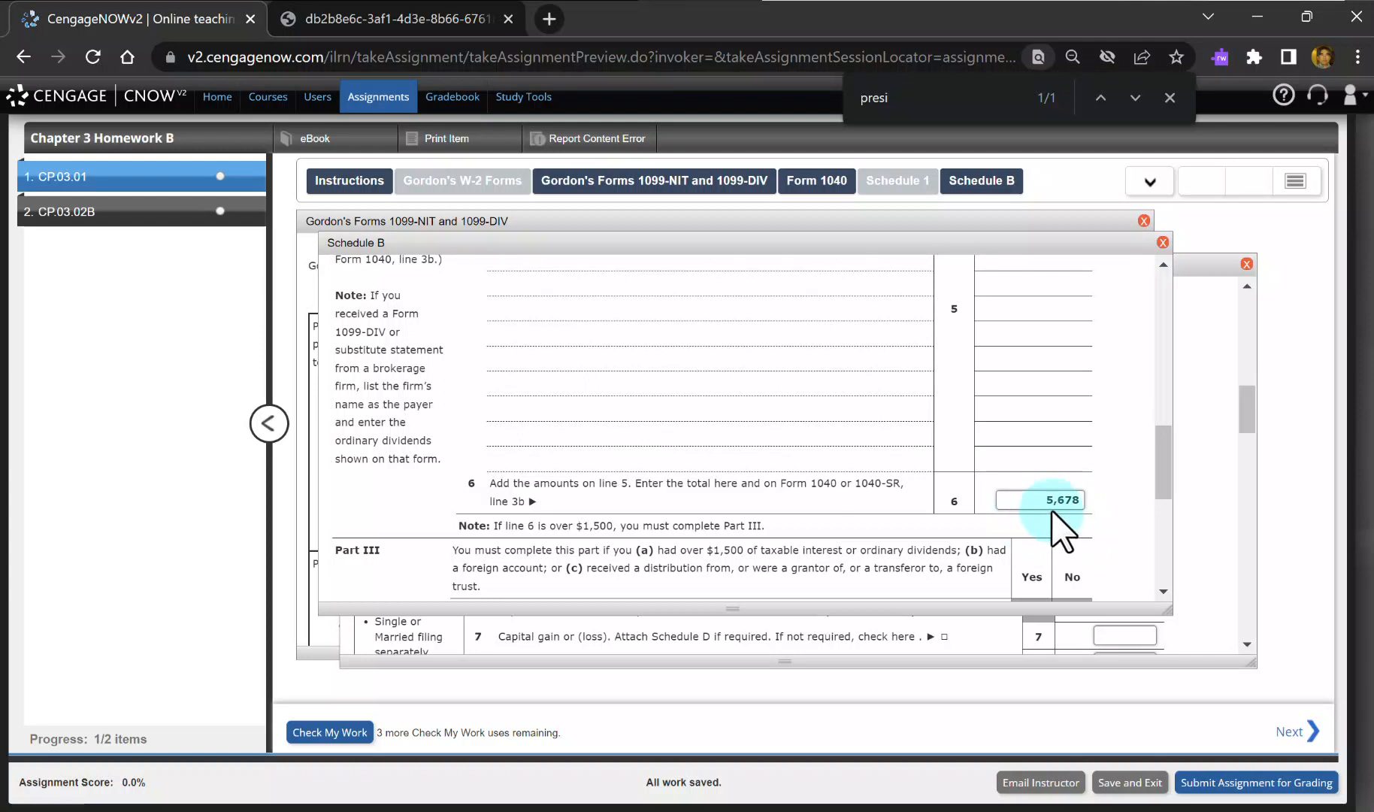
{"action": "left_click", "coordinate": [827, 184]}
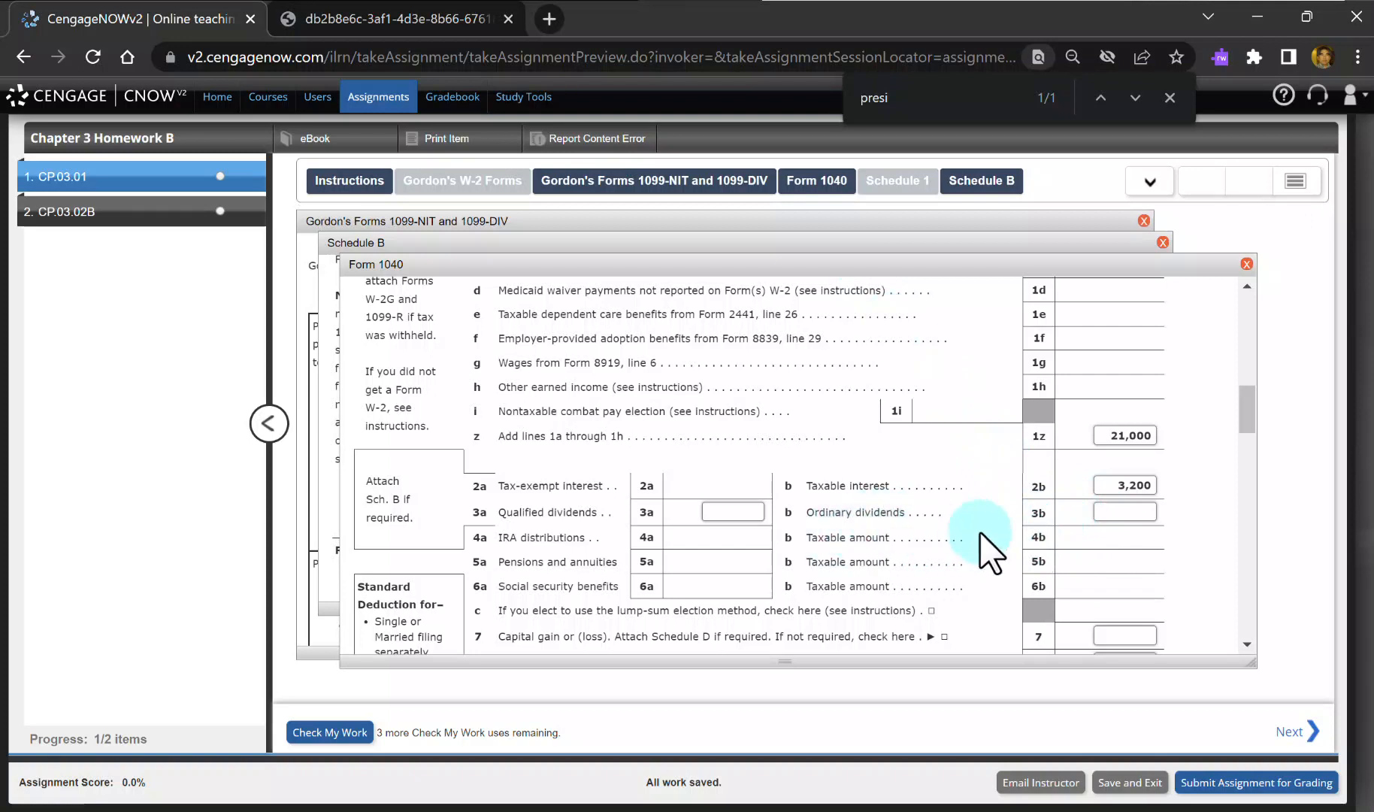
{"action": "left_click", "coordinate": [1137, 511]}
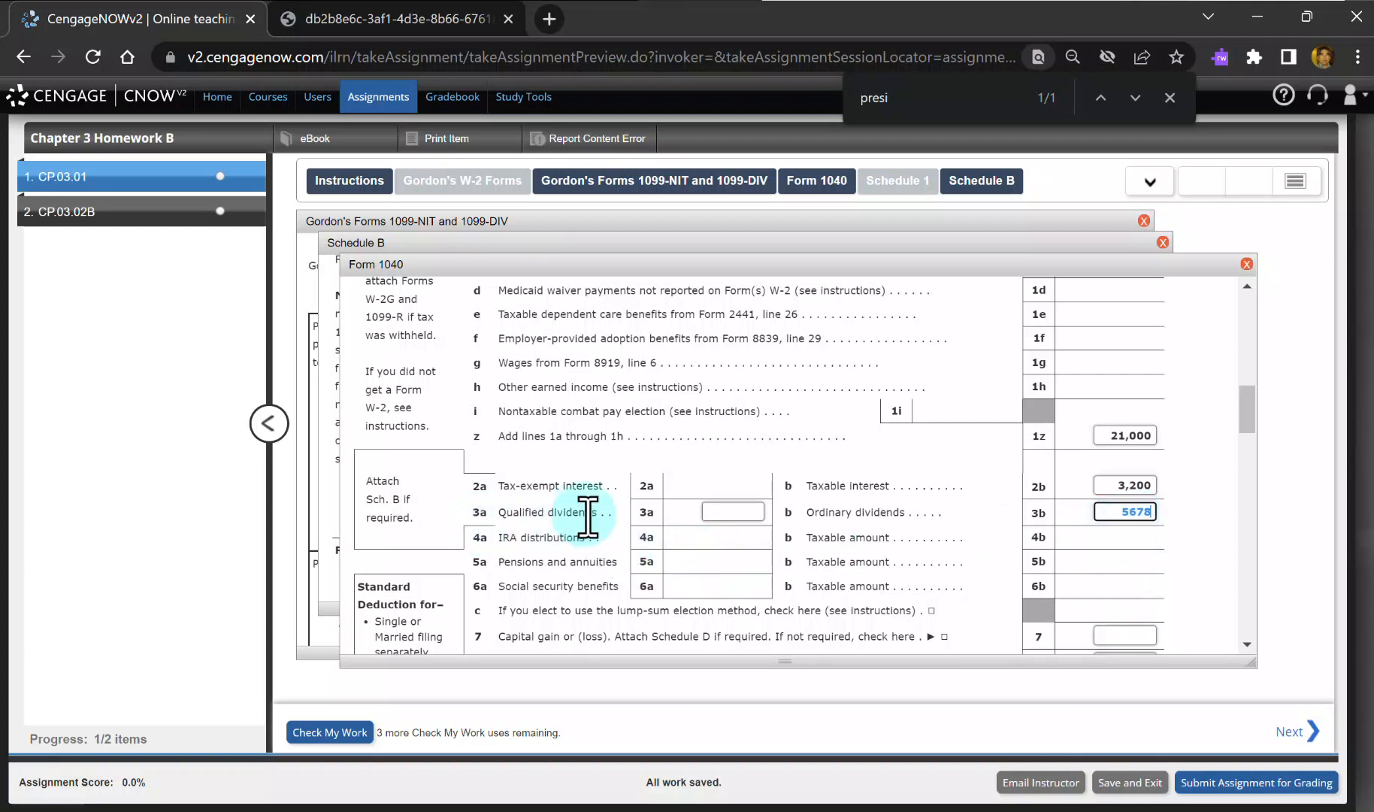
{"action": "left_click", "coordinate": [697, 184]}
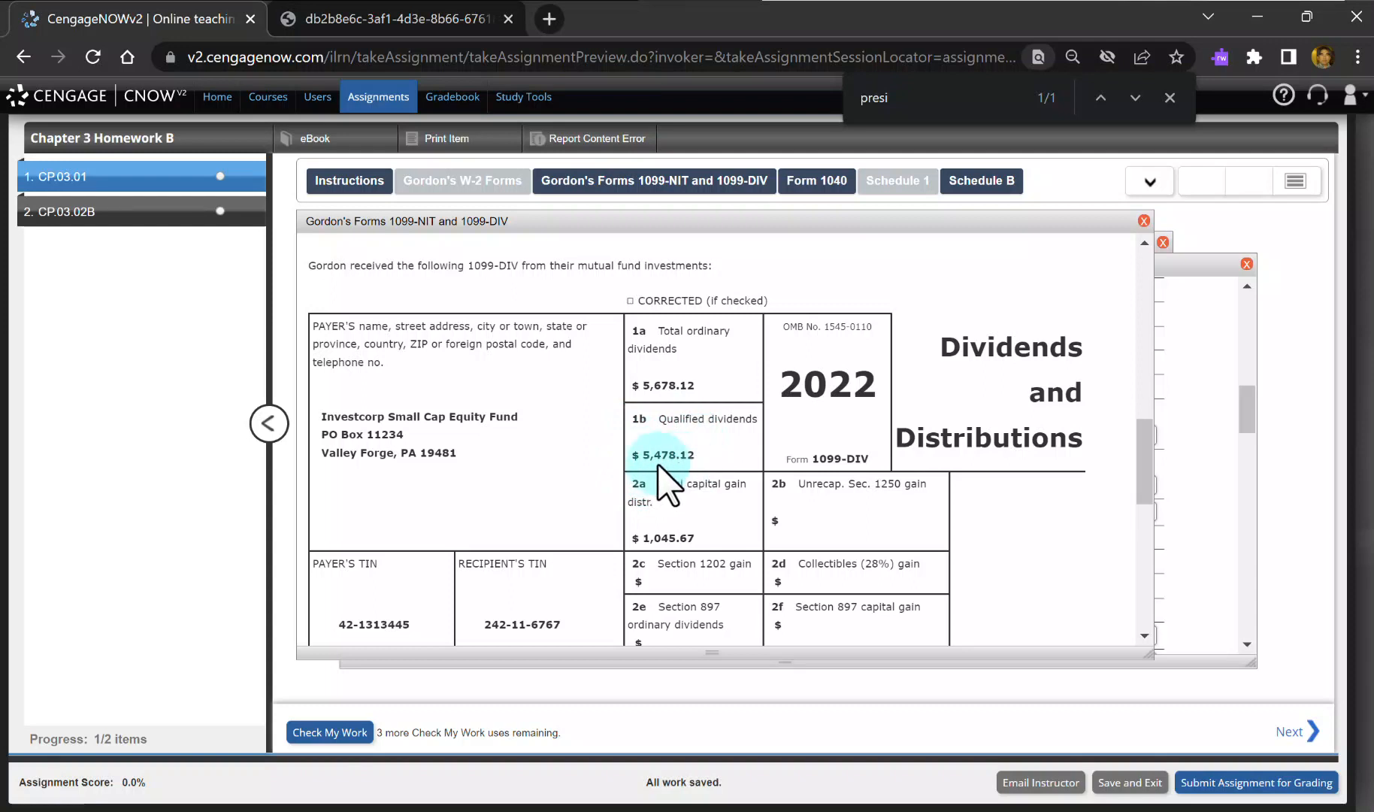
{"action": "left_click", "coordinate": [819, 184]}
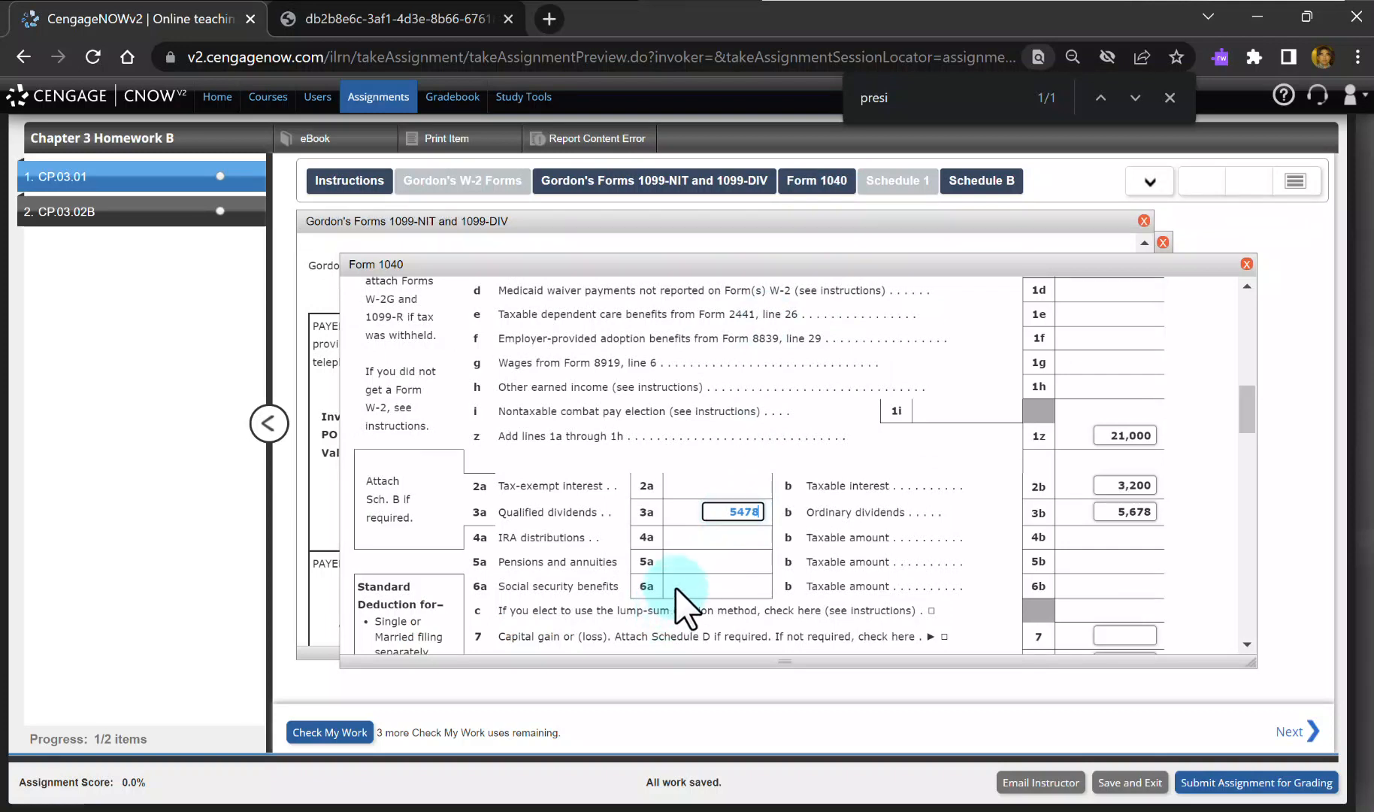
Step: Consult the Form 1099-DIV capital gain distribution and enter 1,046 on Form 1040 line 7
{"action": "mouse_move", "coordinate": [564, 208]}
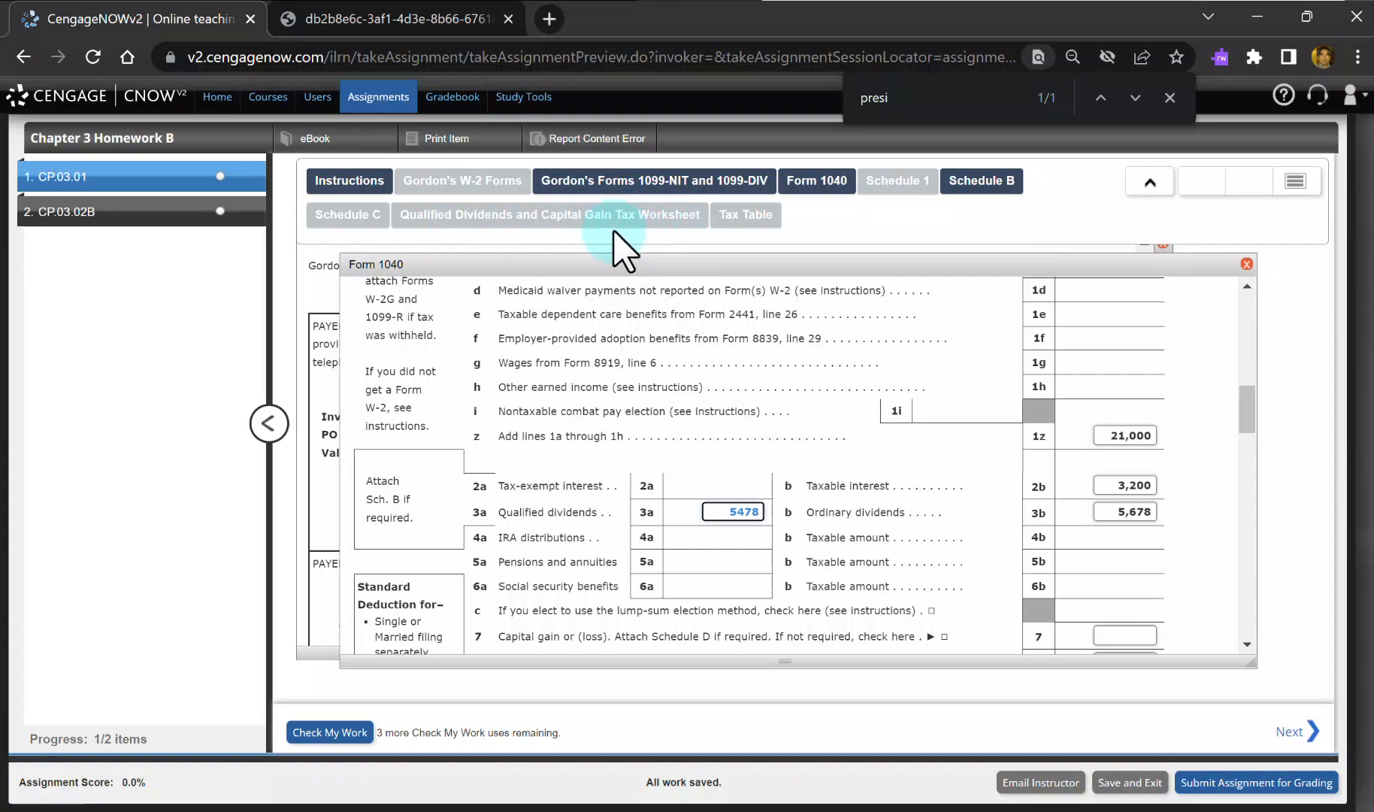
{"action": "left_click", "coordinate": [735, 188]}
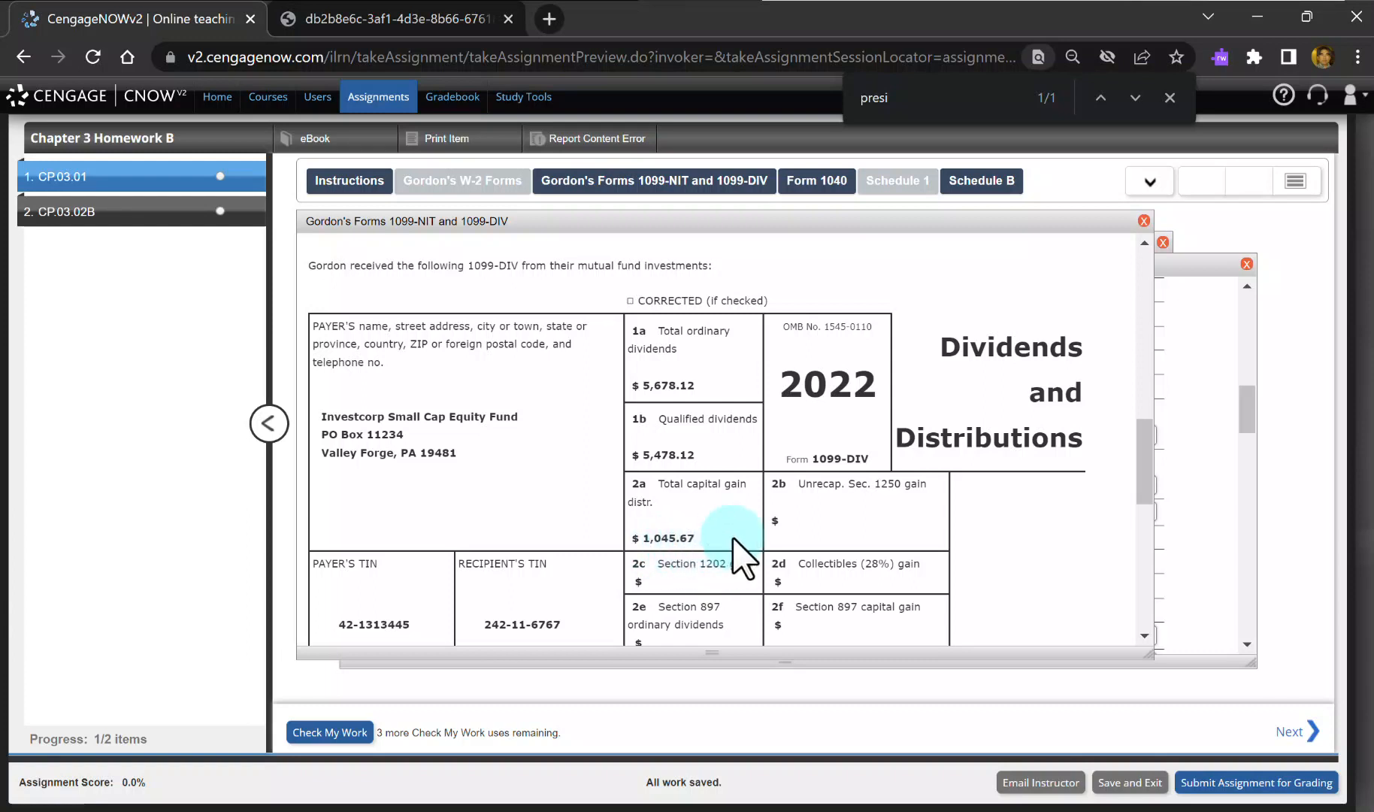
{"action": "left_click", "coordinate": [822, 184]}
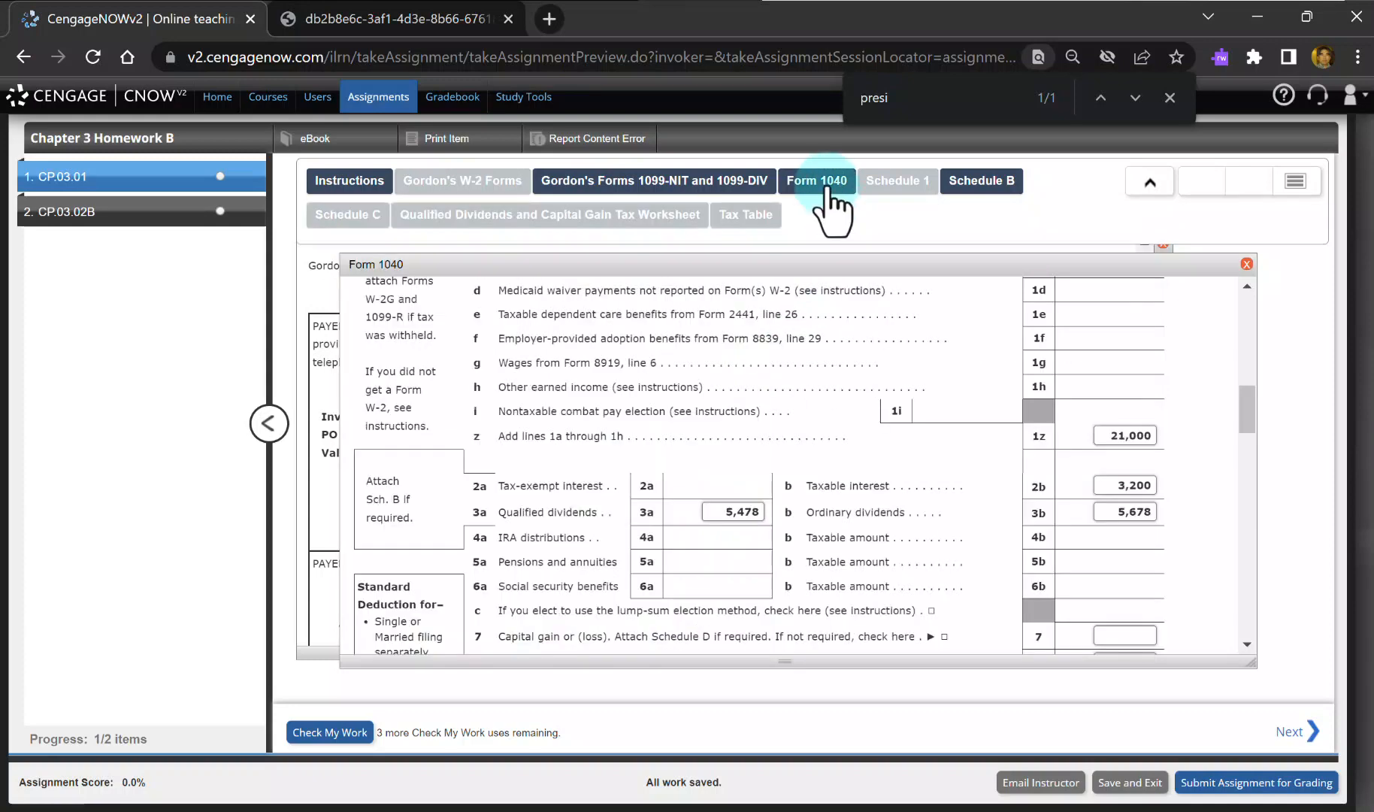
{"action": "scroll", "coordinate": [1023, 528], "scroll_direction": "down", "scroll_amount": 3}
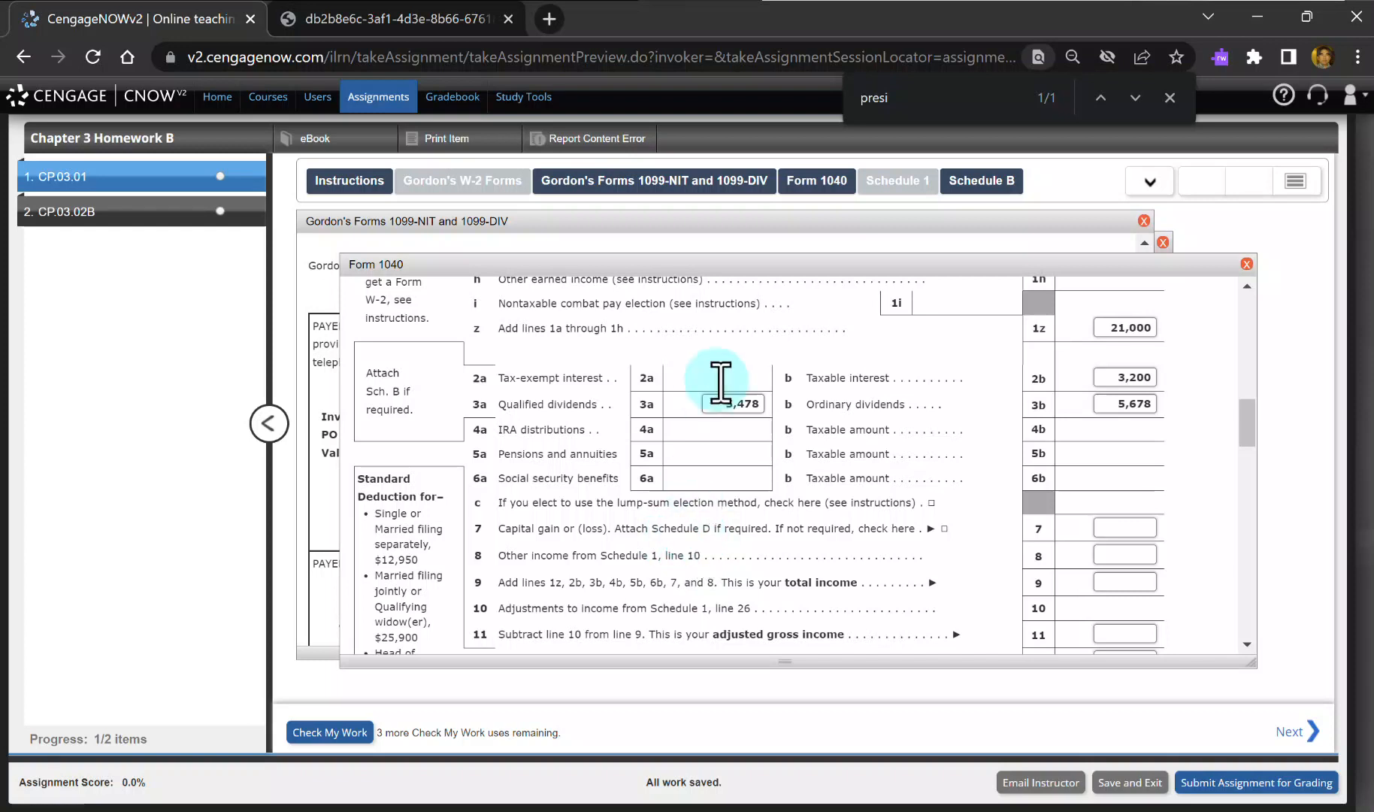
{"action": "mouse_move", "coordinate": [731, 196]}
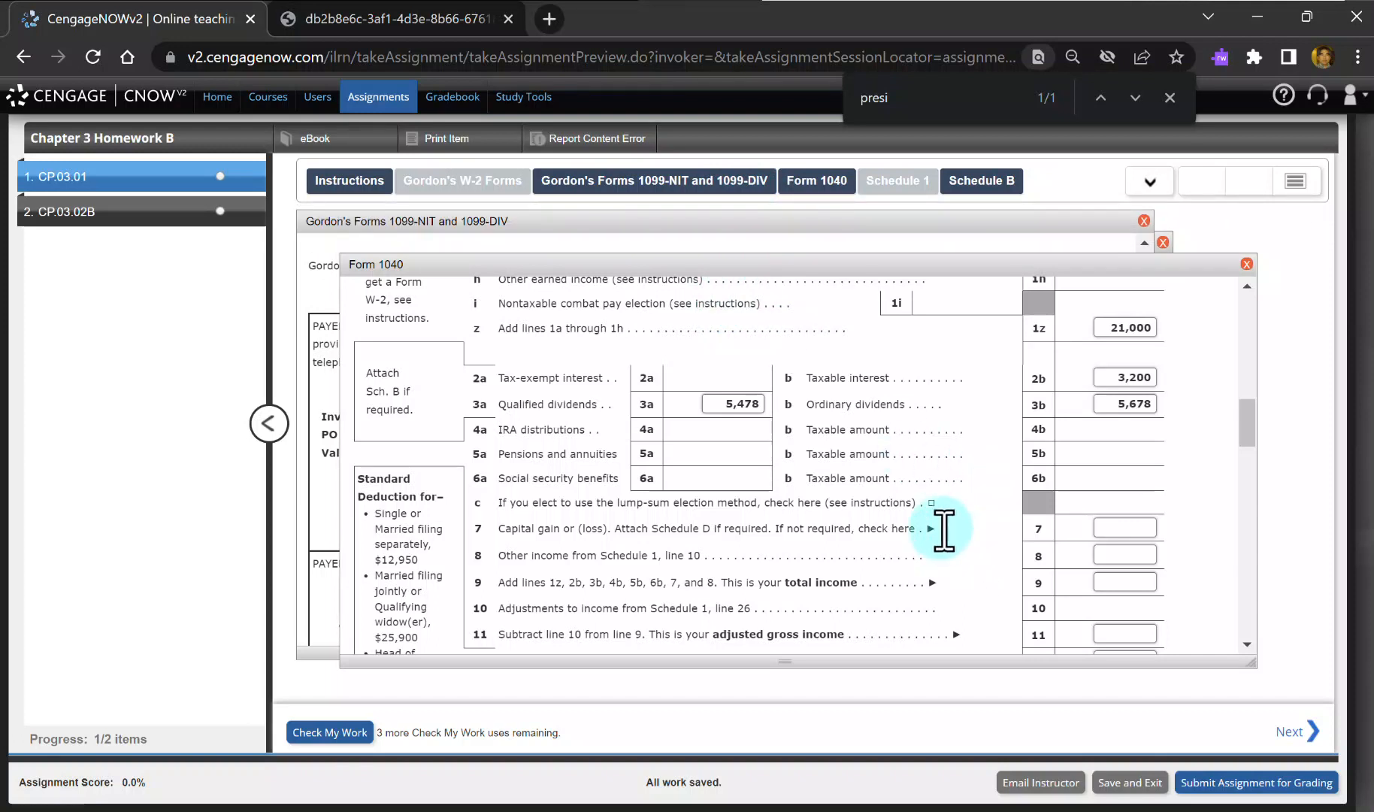
{"action": "left_click", "coordinate": [1137, 528]}
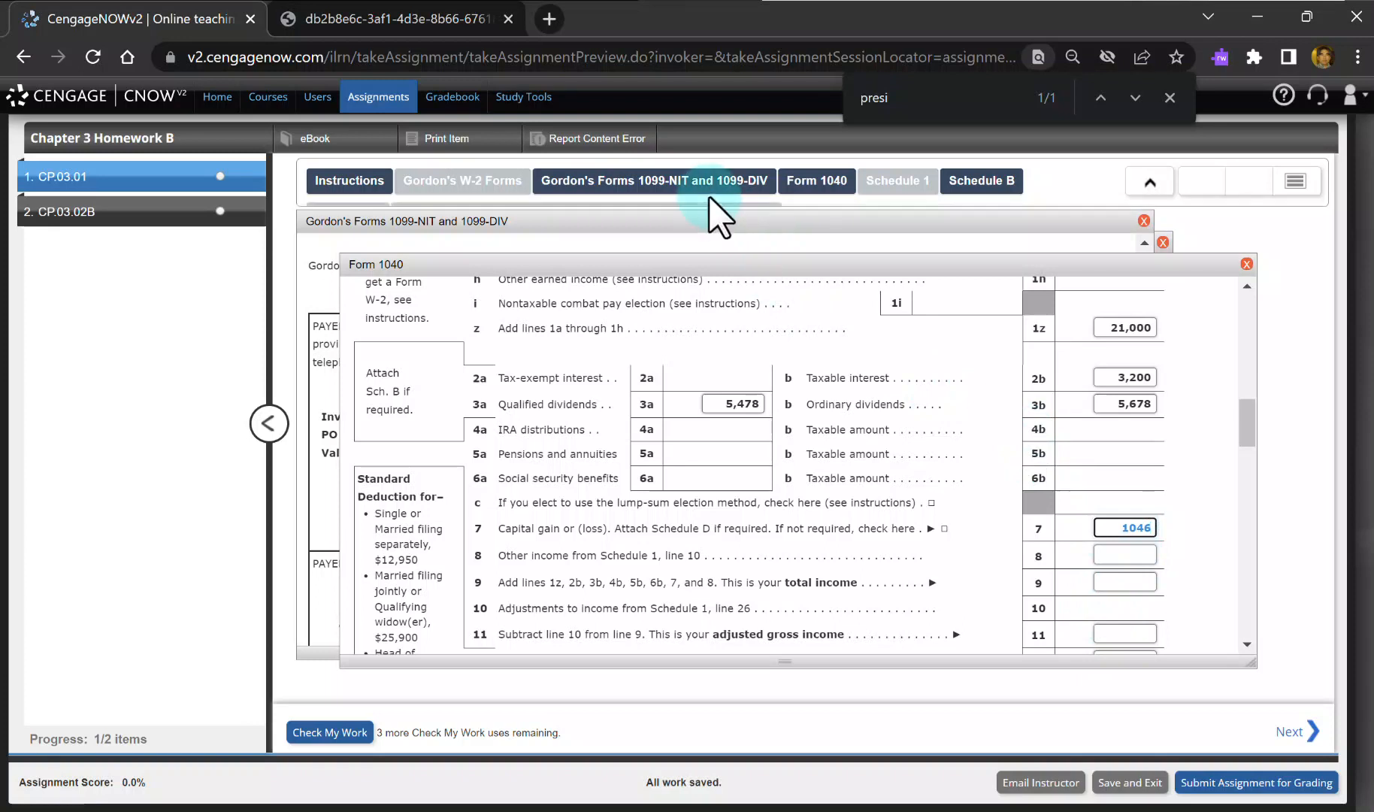
Step: Recheck the Form 1099-DIV boxes for remaining amounts and close the Forms 1099 window
{"action": "left_click", "coordinate": [735, 184]}
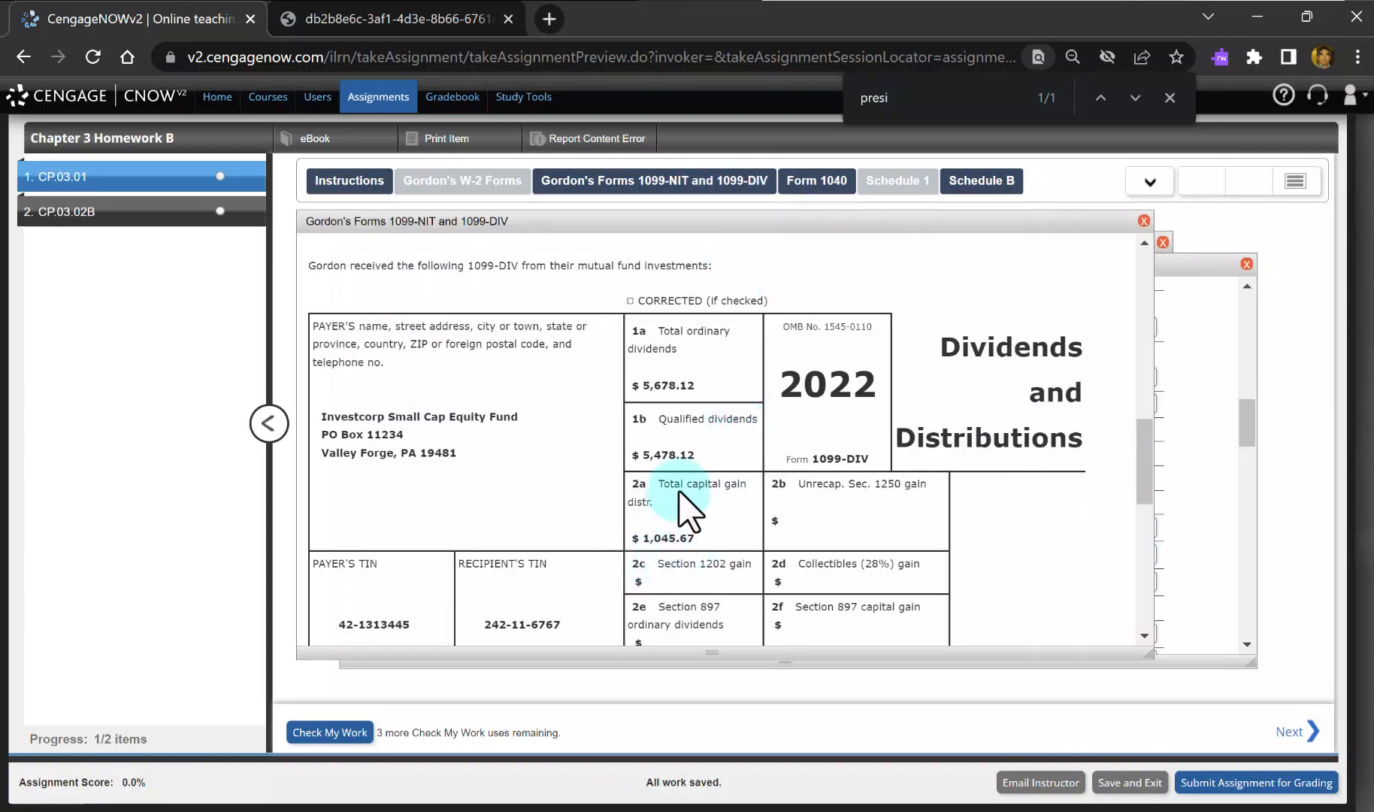
{"action": "scroll", "coordinate": [710, 455], "scroll_direction": "down", "scroll_amount": 3}
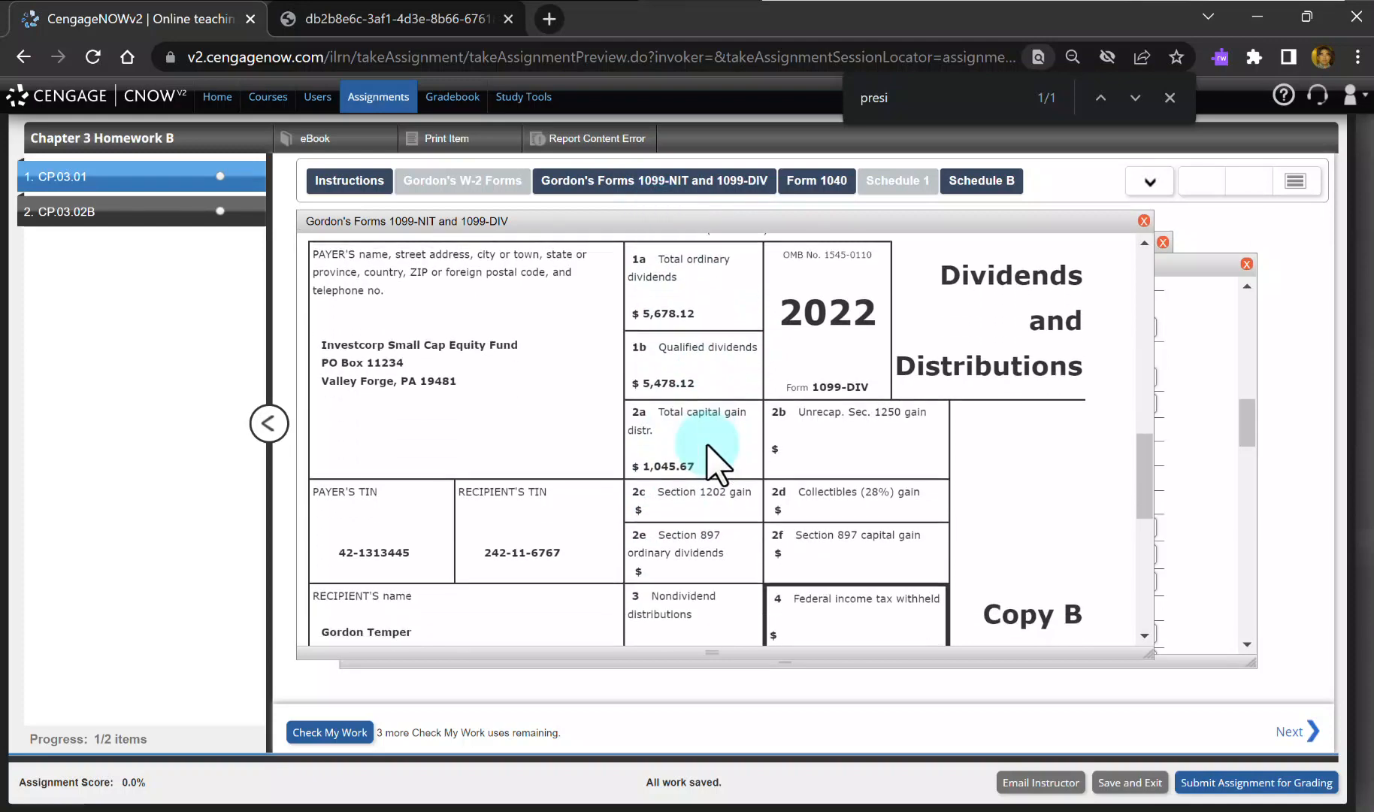
{"action": "scroll", "coordinate": [710, 460], "scroll_direction": "down", "scroll_amount": 3}
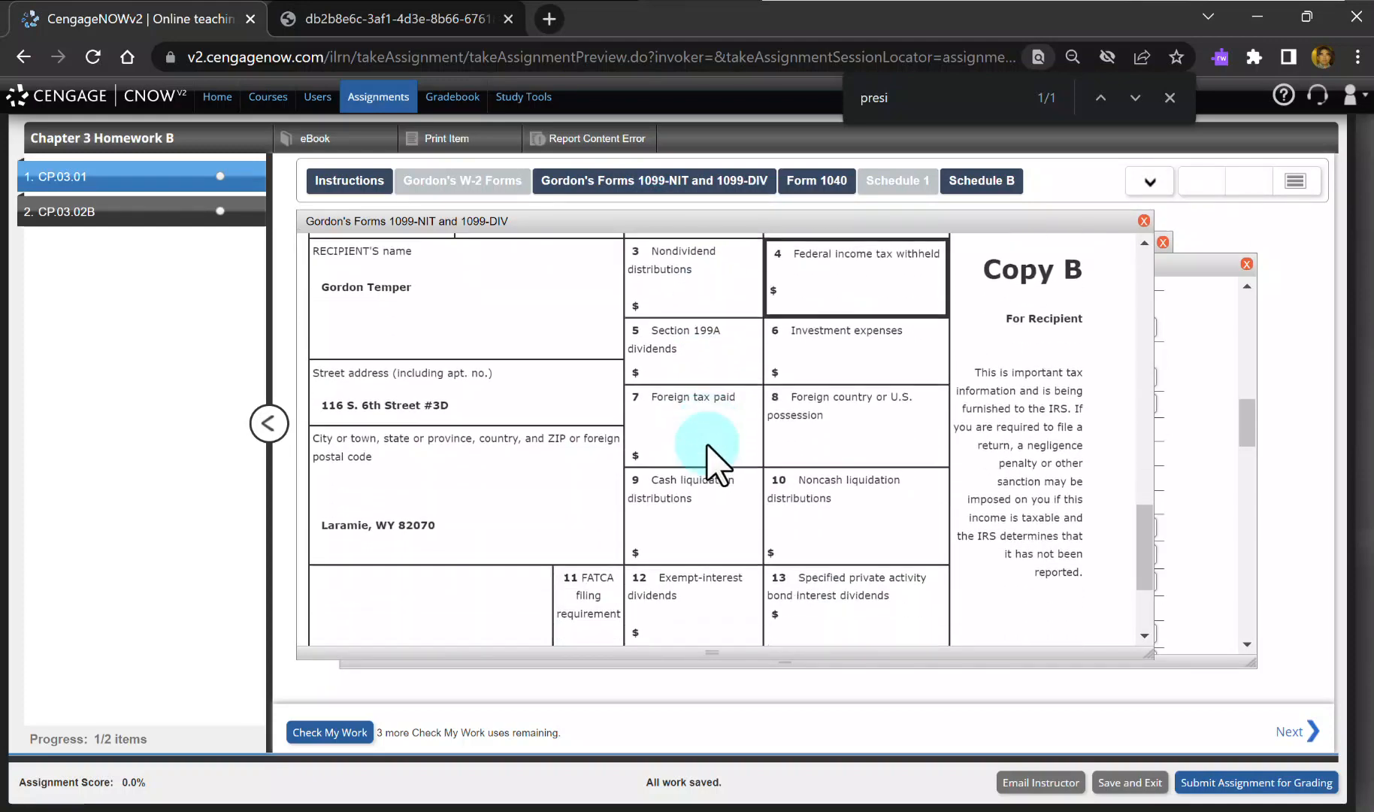
{"action": "scroll", "coordinate": [710, 460], "scroll_direction": "up", "scroll_amount": 3}
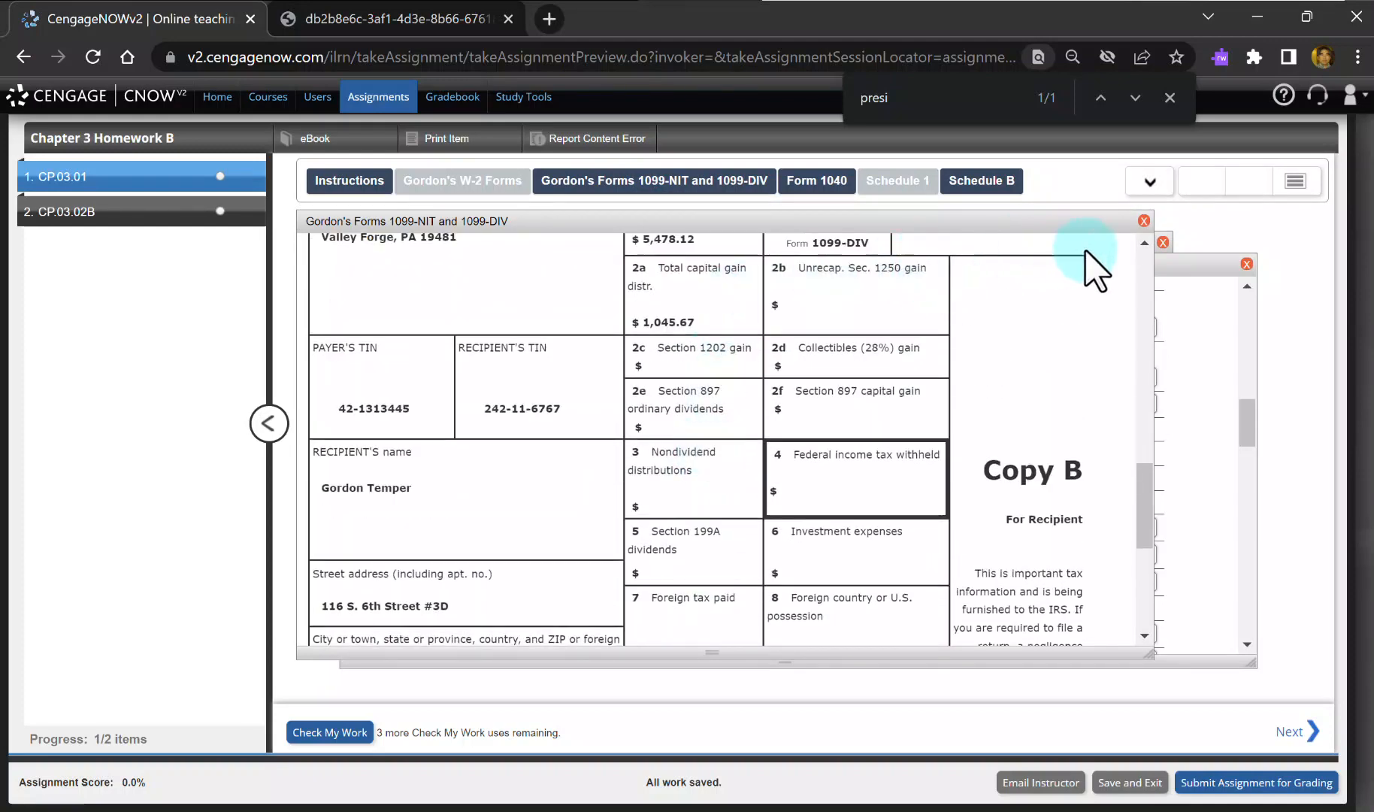
{"action": "left_click", "coordinate": [1143, 220]}
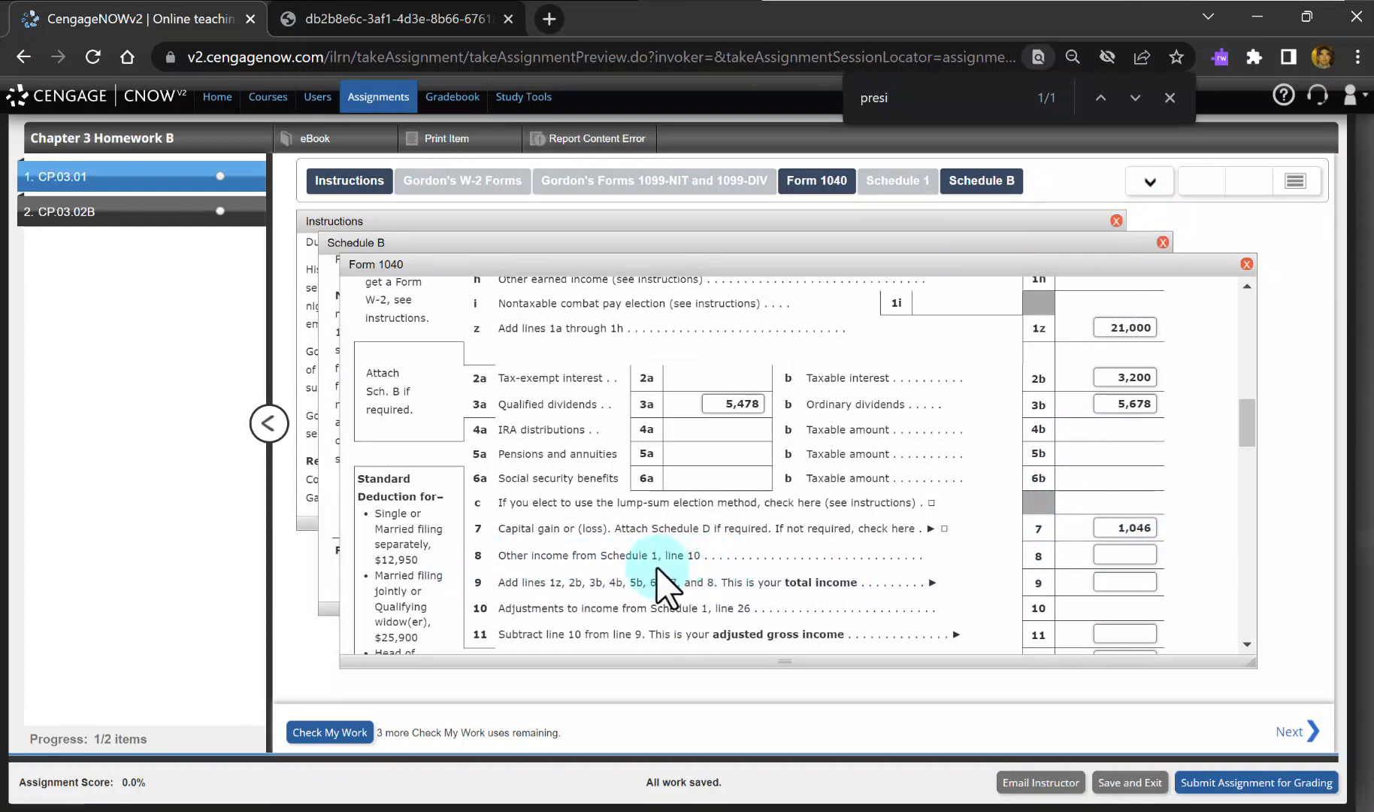
Step: Open Schedule 1, enlarge it to full width, and consult the alimony facts in the Instructions
{"action": "left_click", "coordinate": [893, 184]}
{"action": "left_click_drag", "start_coordinate": [1039, 509], "coordinate": [1163, 626]}
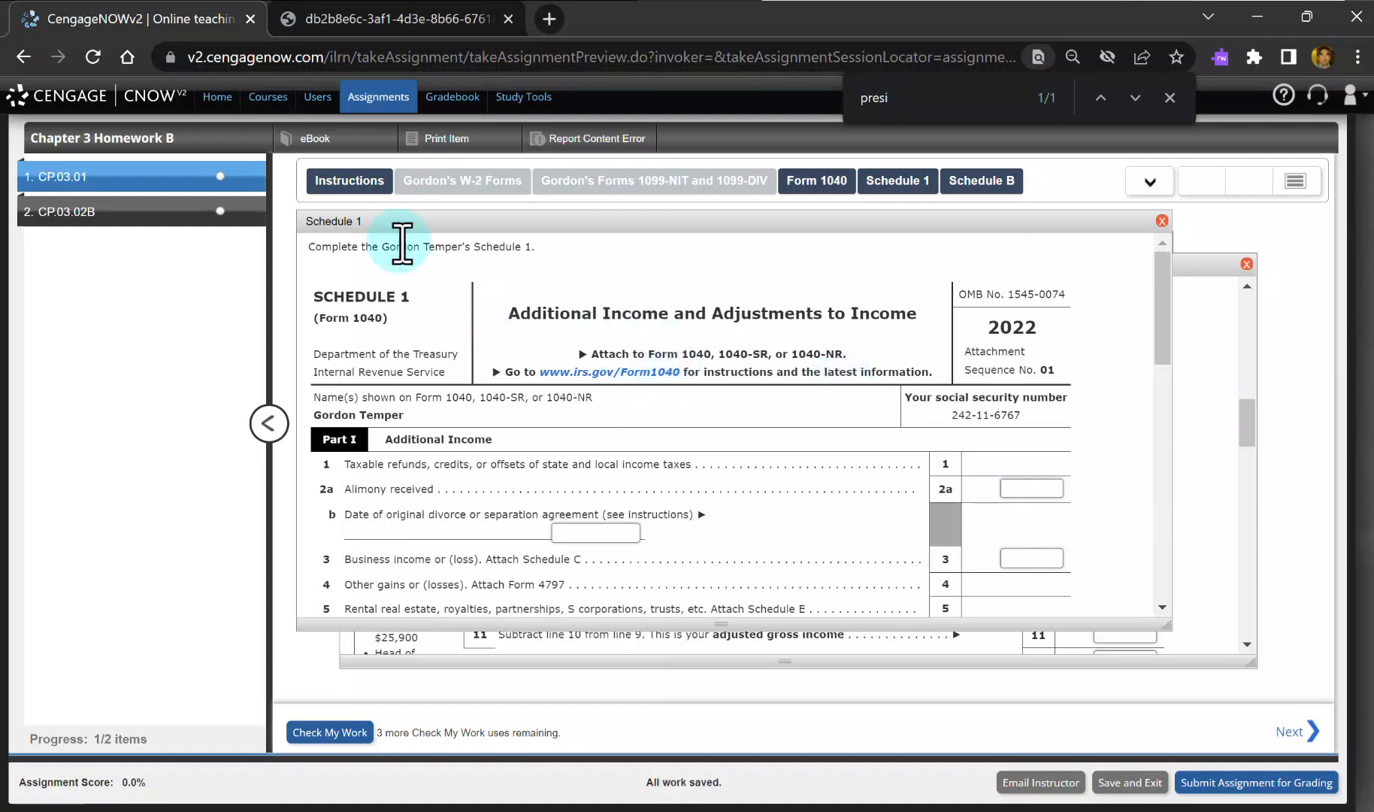
{"action": "left_click", "coordinate": [348, 184]}
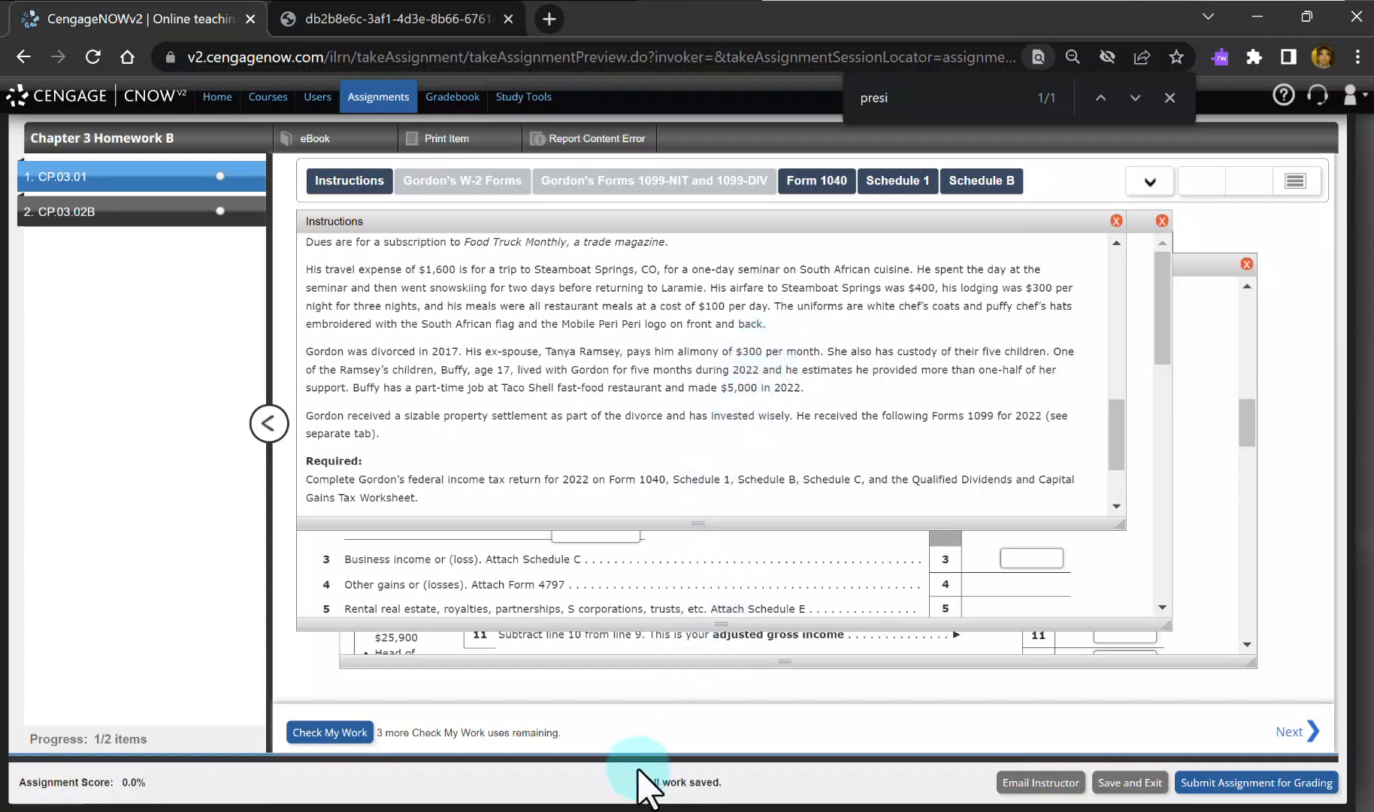
Step: Switch to the Excel workbook Book1, restore it over the assignment, and enter 300 in A1 and 12 in A2
{"action": "mouse_move", "coordinate": [339, 809]}
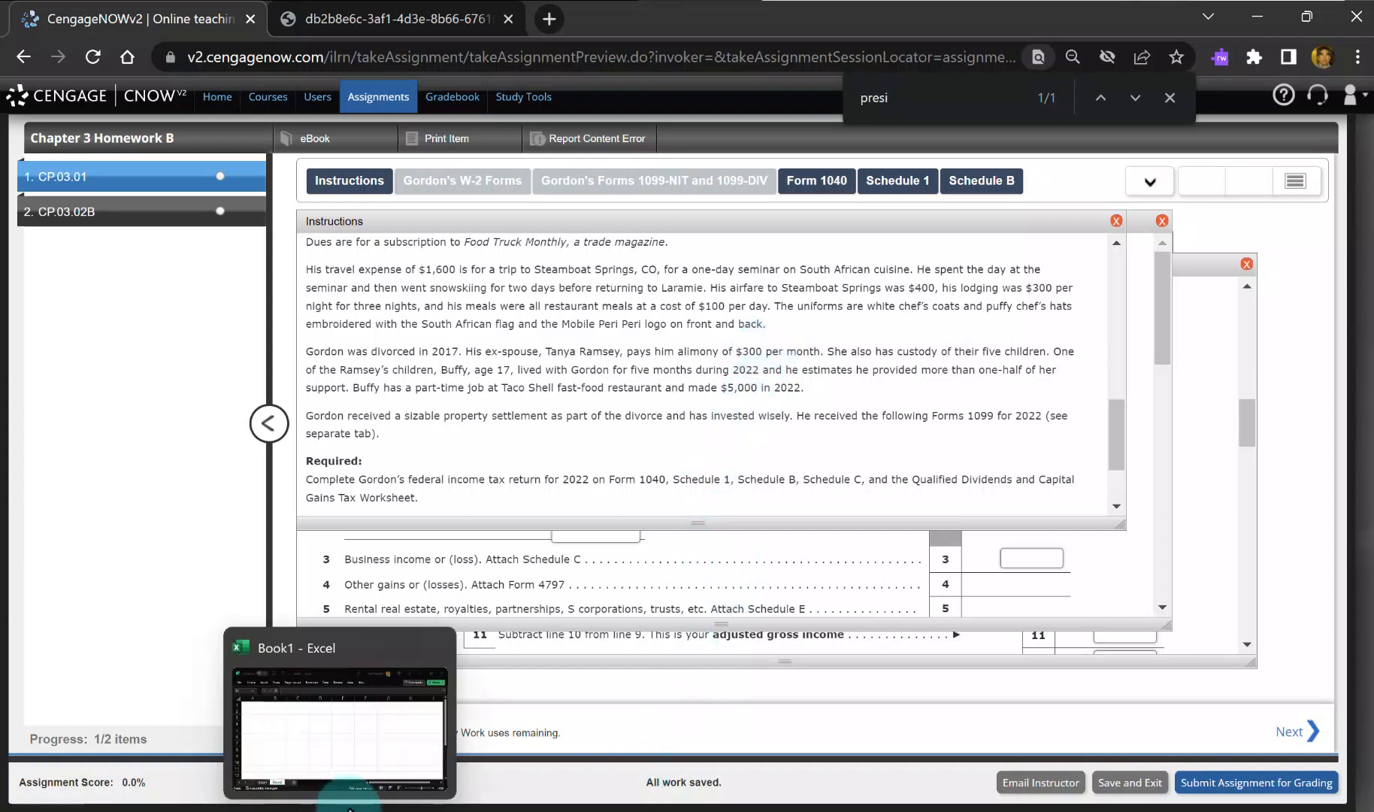
{"action": "left_click", "coordinate": [345, 772]}
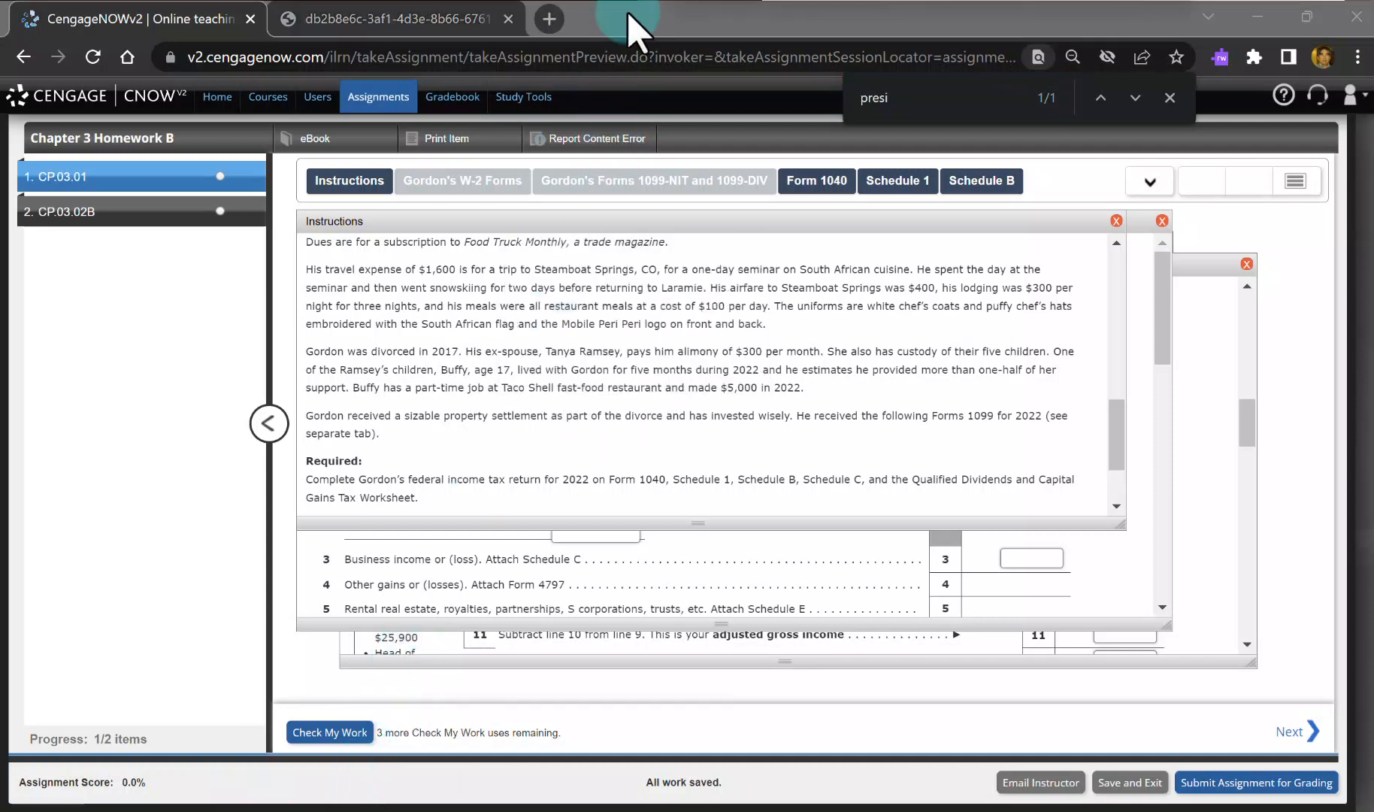
{"action": "left_click_drag", "start_coordinate": [937, 0], "coordinate": [659, 216]}
{"action": "type", "text": "300"}
{"action": "key", "text": "Return"}
{"action": "type", "text": "12"}
{"action": "key", "text": "Return"}
Step: Try the formula +A2:A3*A1:A3 in cell A3 to compute the annual alimony
{"action": "type", "text": "+"}
{"action": "key", "text": "shift+Up"}
{"action": "type", "text": "*"}
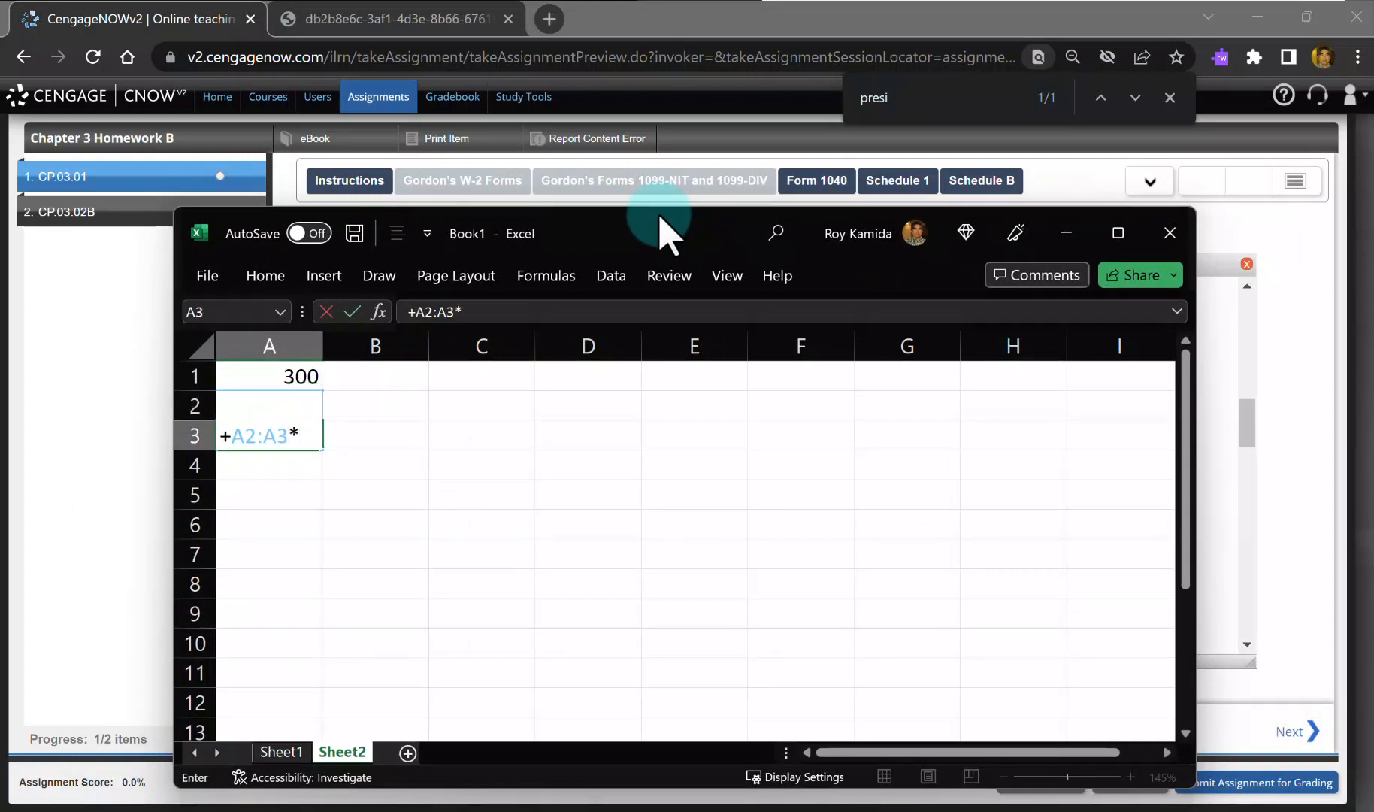
{"action": "key", "text": "shift+Up"}
{"action": "key", "text": "shift+Up"}
{"action": "key", "text": "Return"}
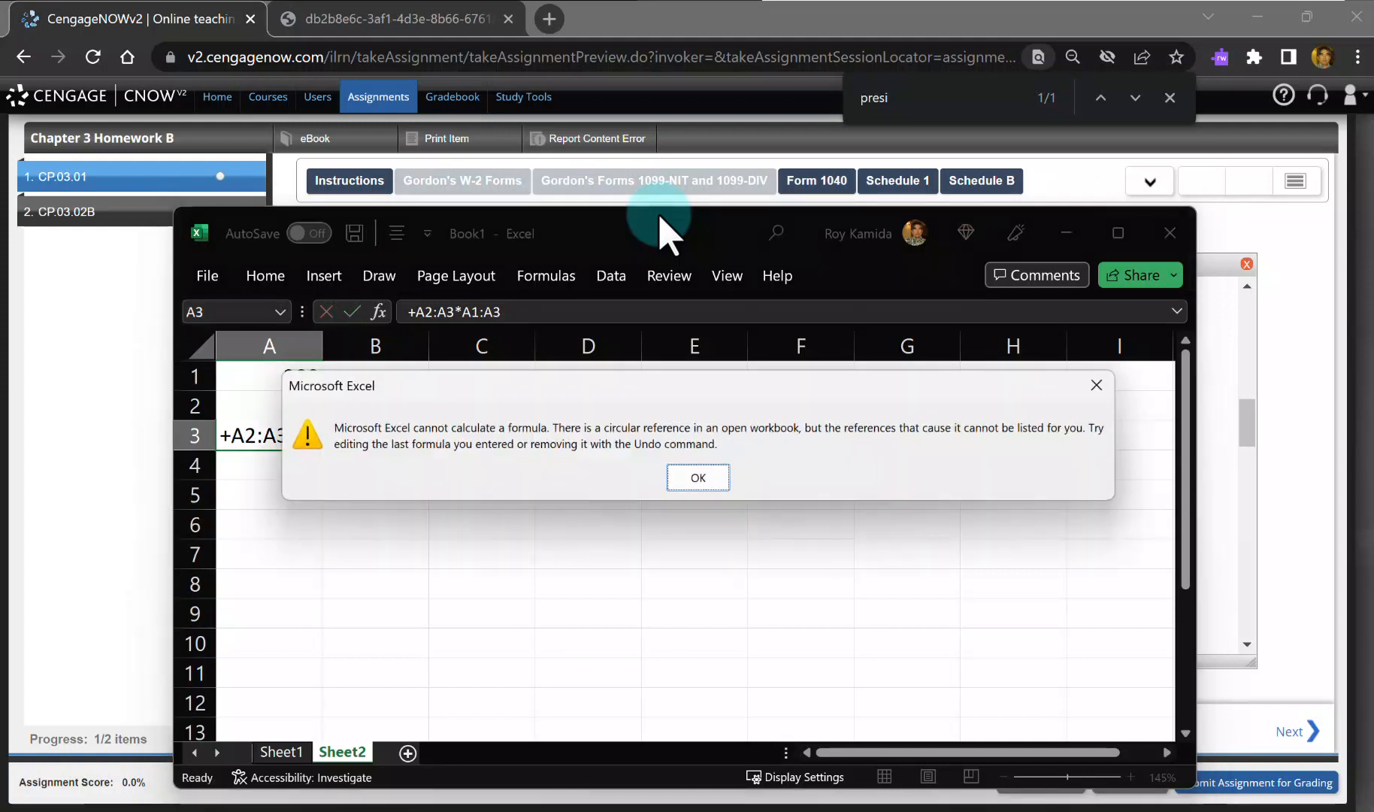
{"action": "key", "text": "Return"}
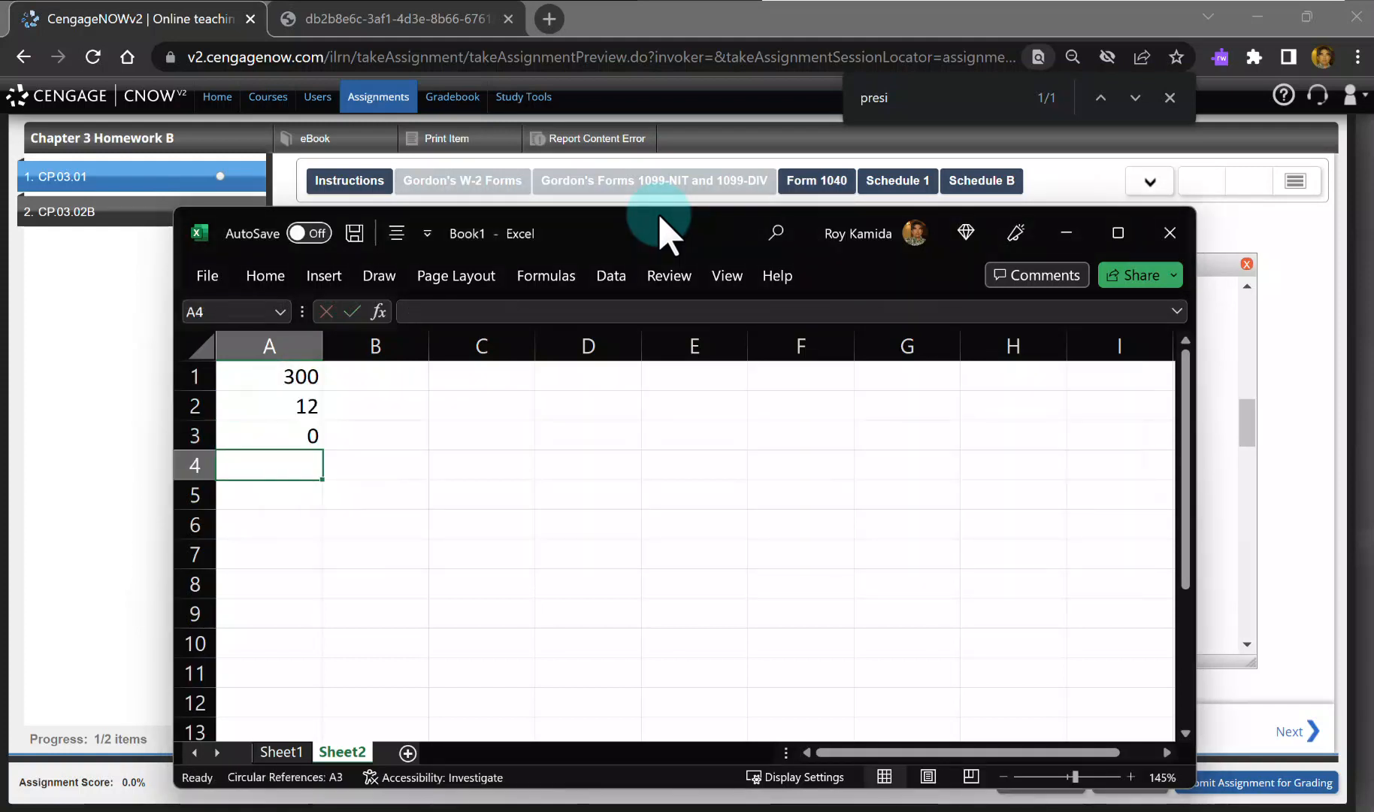
Step: Replace the formula in cell A3 with +A2*A1 to multiply the monthly alimony by 12
{"action": "key", "text": "Up"}
{"action": "type", "text": "+"}
{"action": "key", "text": "Up"}
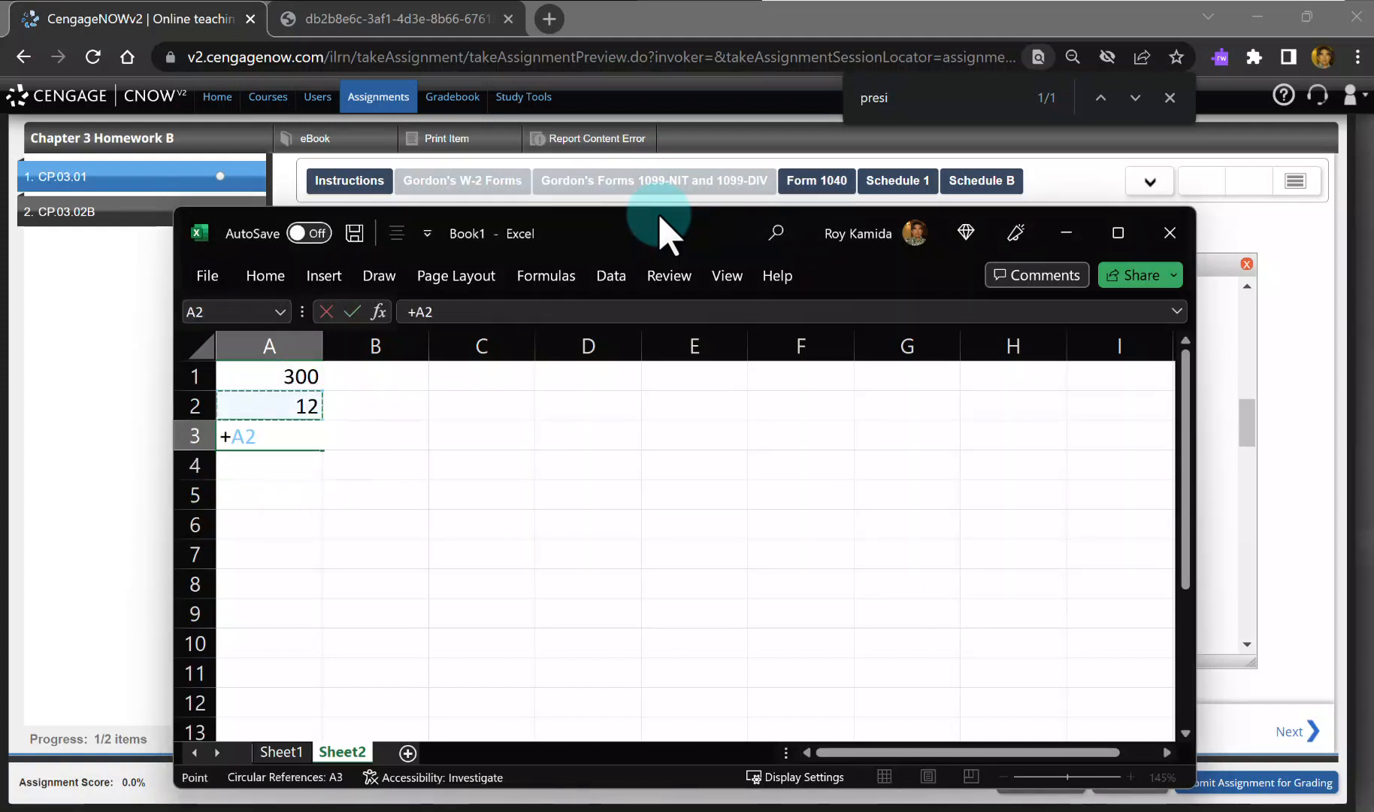
{"action": "type", "text": "*"}
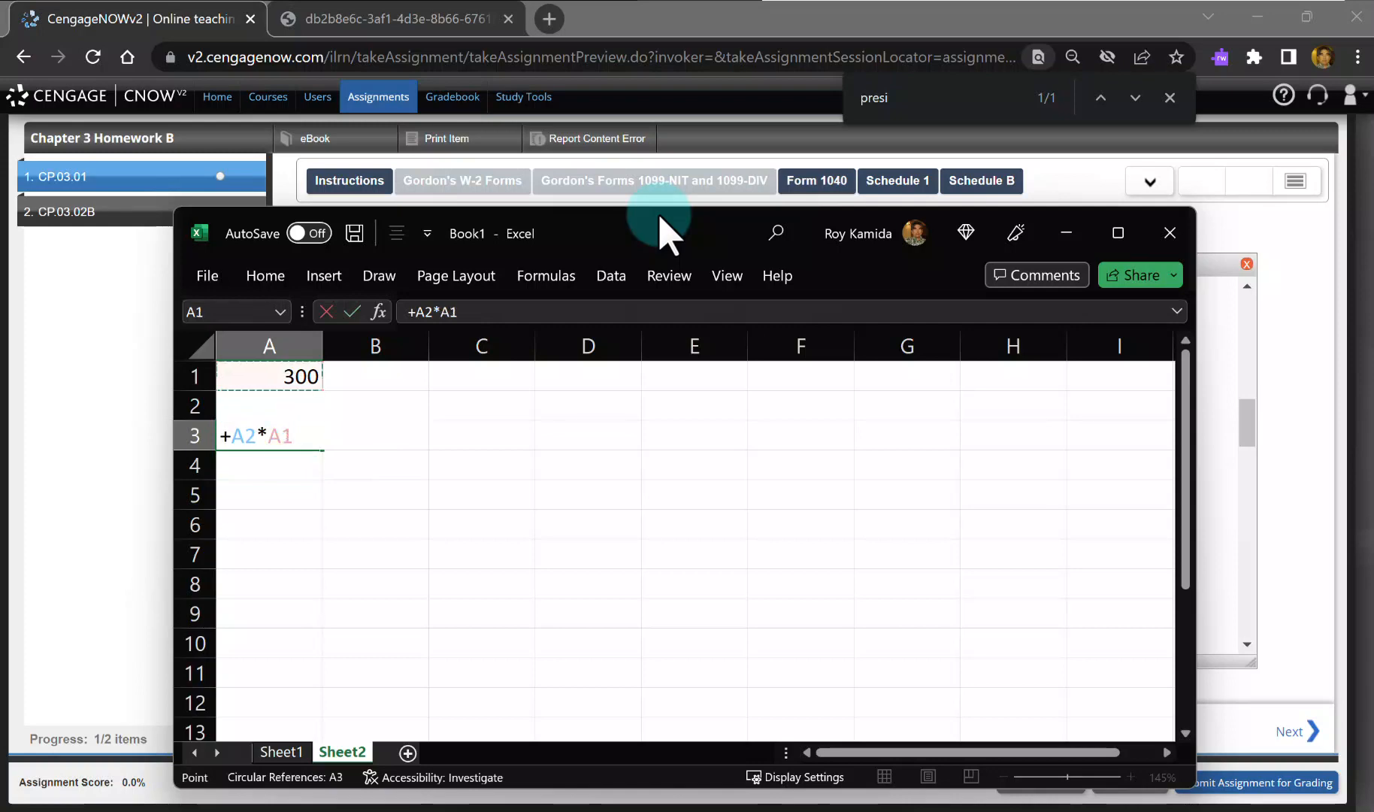
{"action": "key", "text": "Return"}
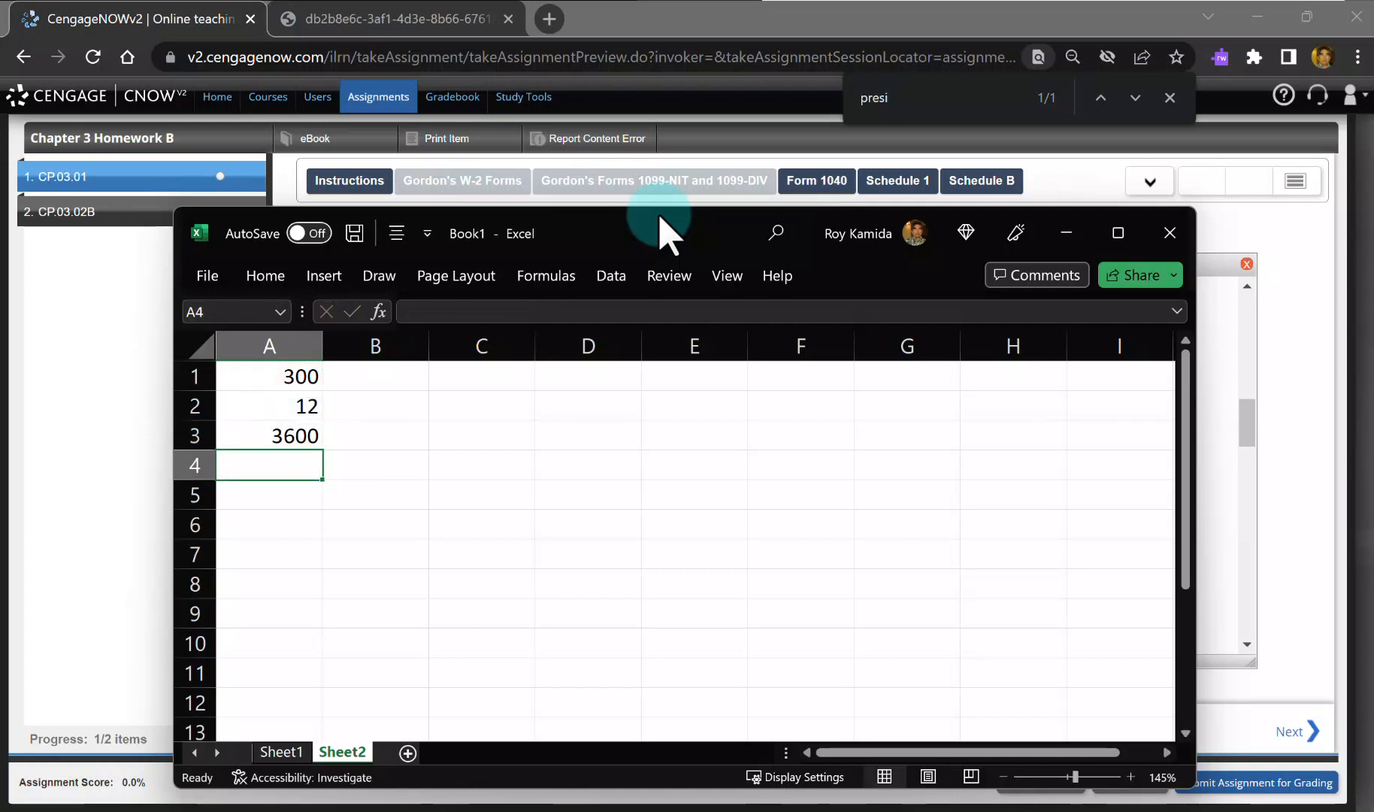
Step: Switch back to the CengageNOWv2 assignment and enter 3,600 alimony received and the divorce date 01/01/2017 on Schedule 1
{"action": "key", "text": "alt+Tab"}
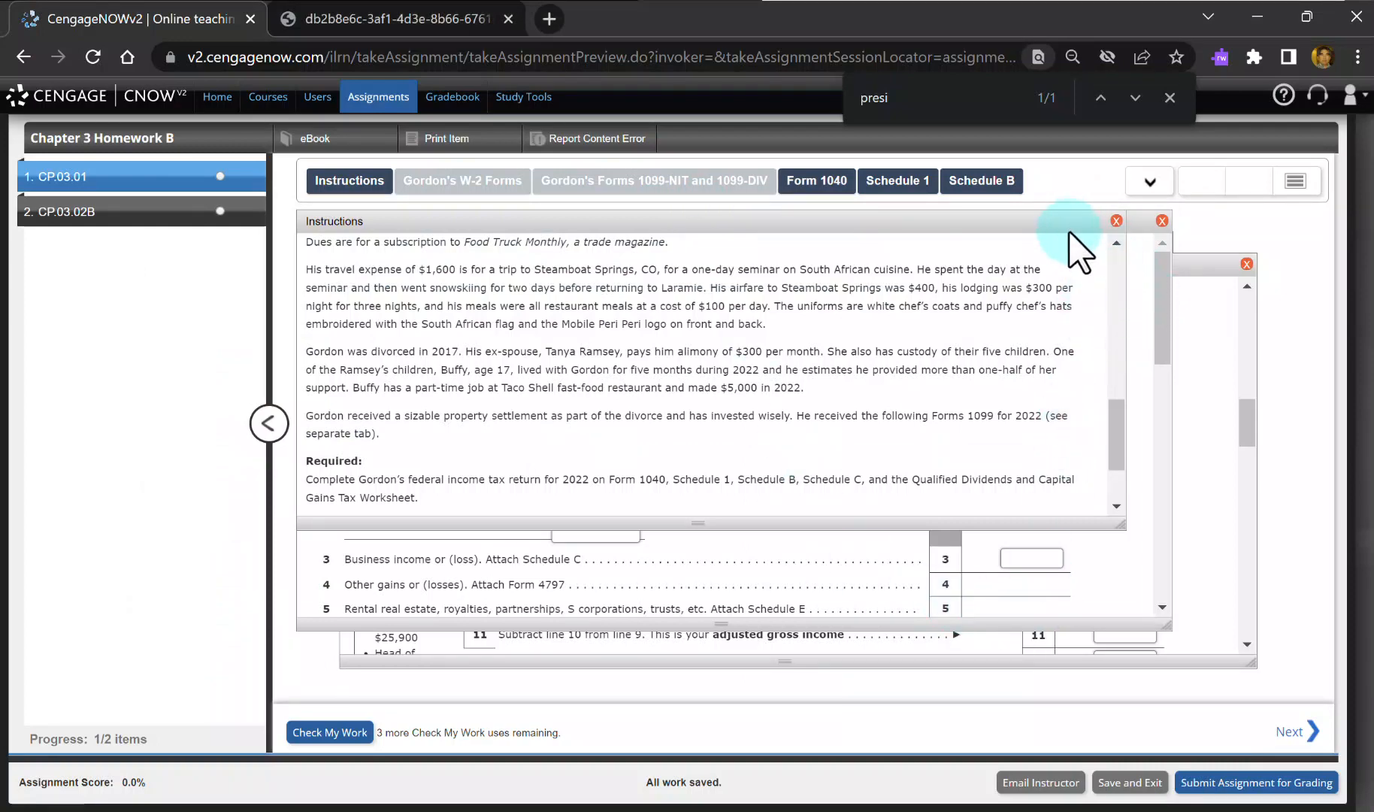
{"action": "left_click", "coordinate": [1162, 330]}
{"action": "left_click", "coordinate": [1034, 484]}
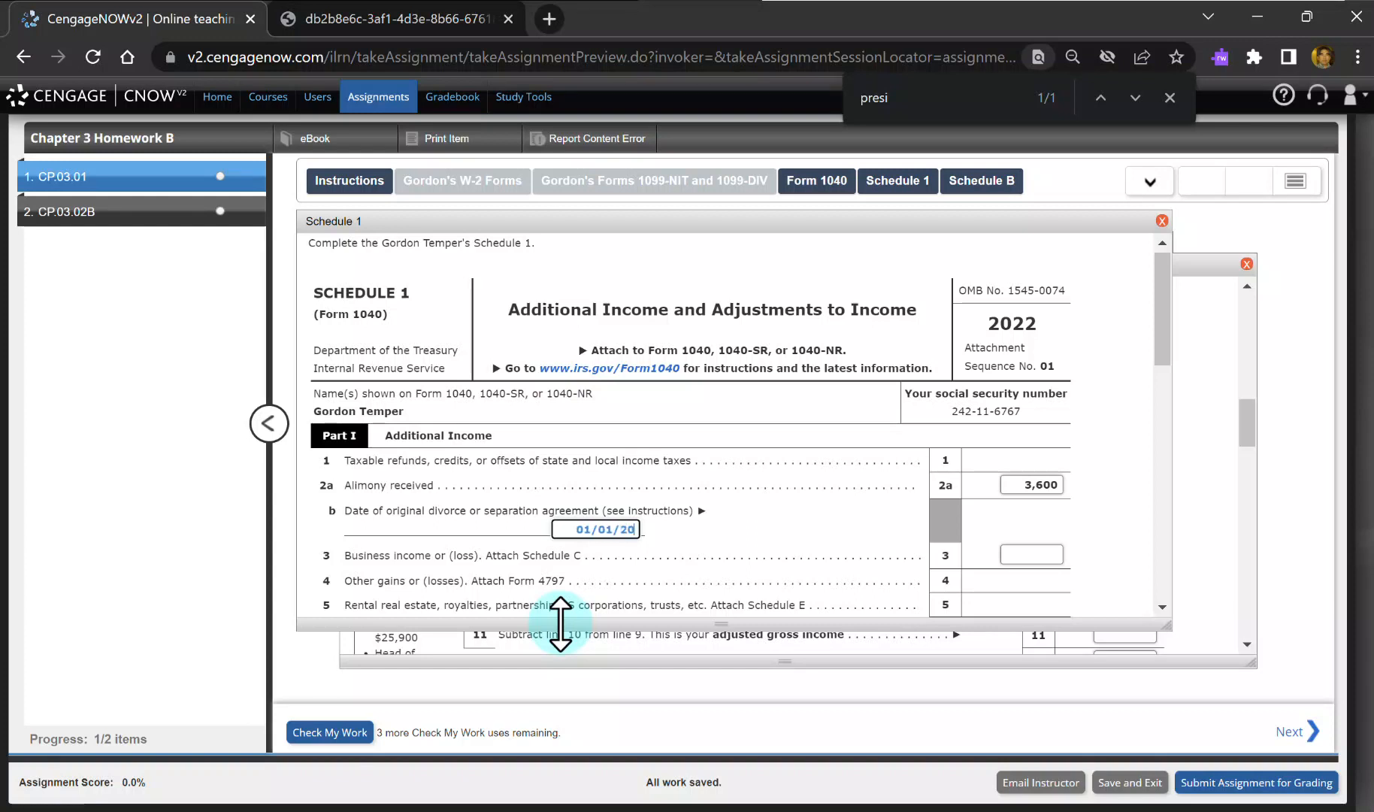
{"action": "type", "text": "7"}
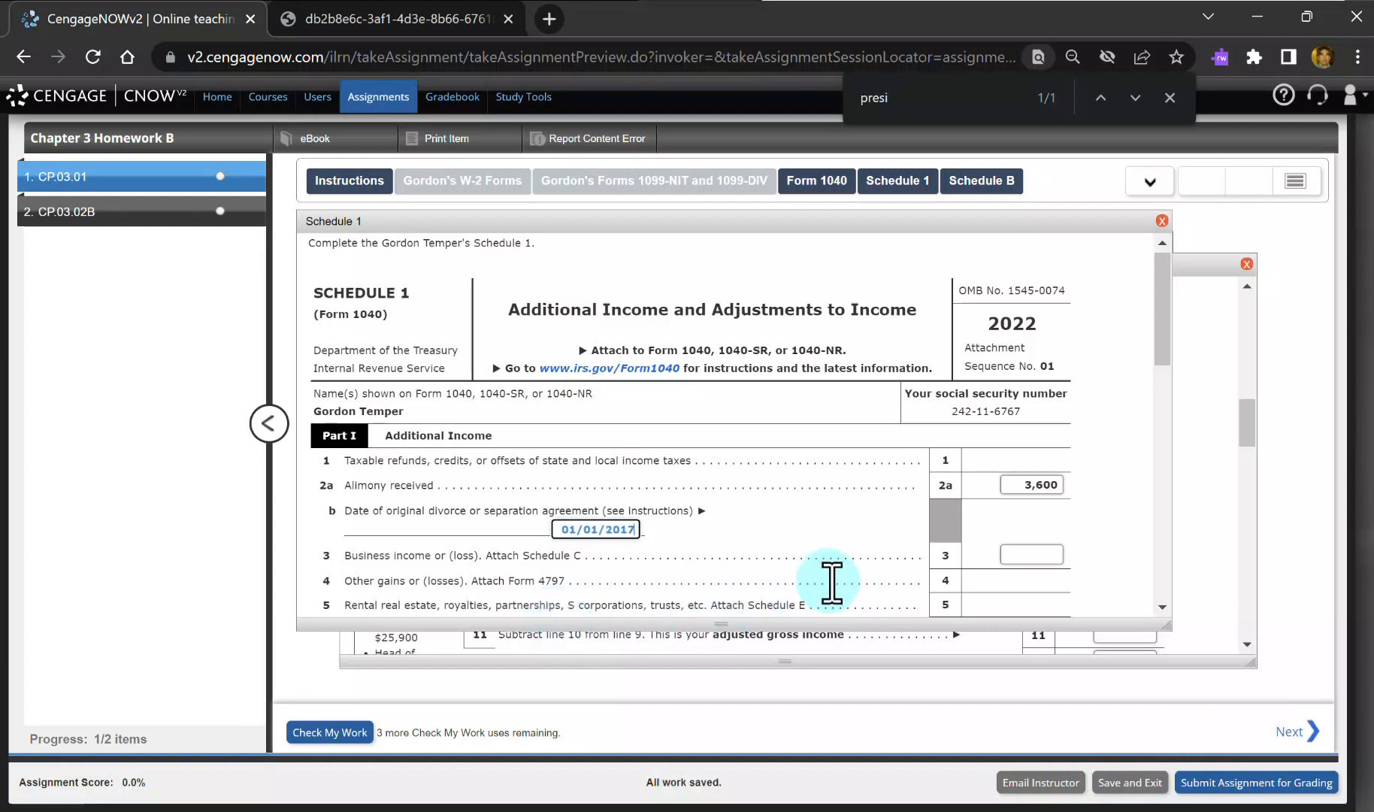
Step: Open Schedule C, enlarge it to show its full width, and review the business information questions down to Part I
{"action": "scroll", "coordinate": [975, 561], "scroll_direction": "down", "scroll_amount": 1}
{"action": "mouse_move", "coordinate": [1157, 367]}
{"action": "left_mouse_down"}
{"action": "mouse_move", "coordinate": [1161, 343]}
{"action": "mouse_move", "coordinate": [1167, 575]}
{"action": "mouse_move", "coordinate": [1155, 368]}
{"action": "left_mouse_up"}
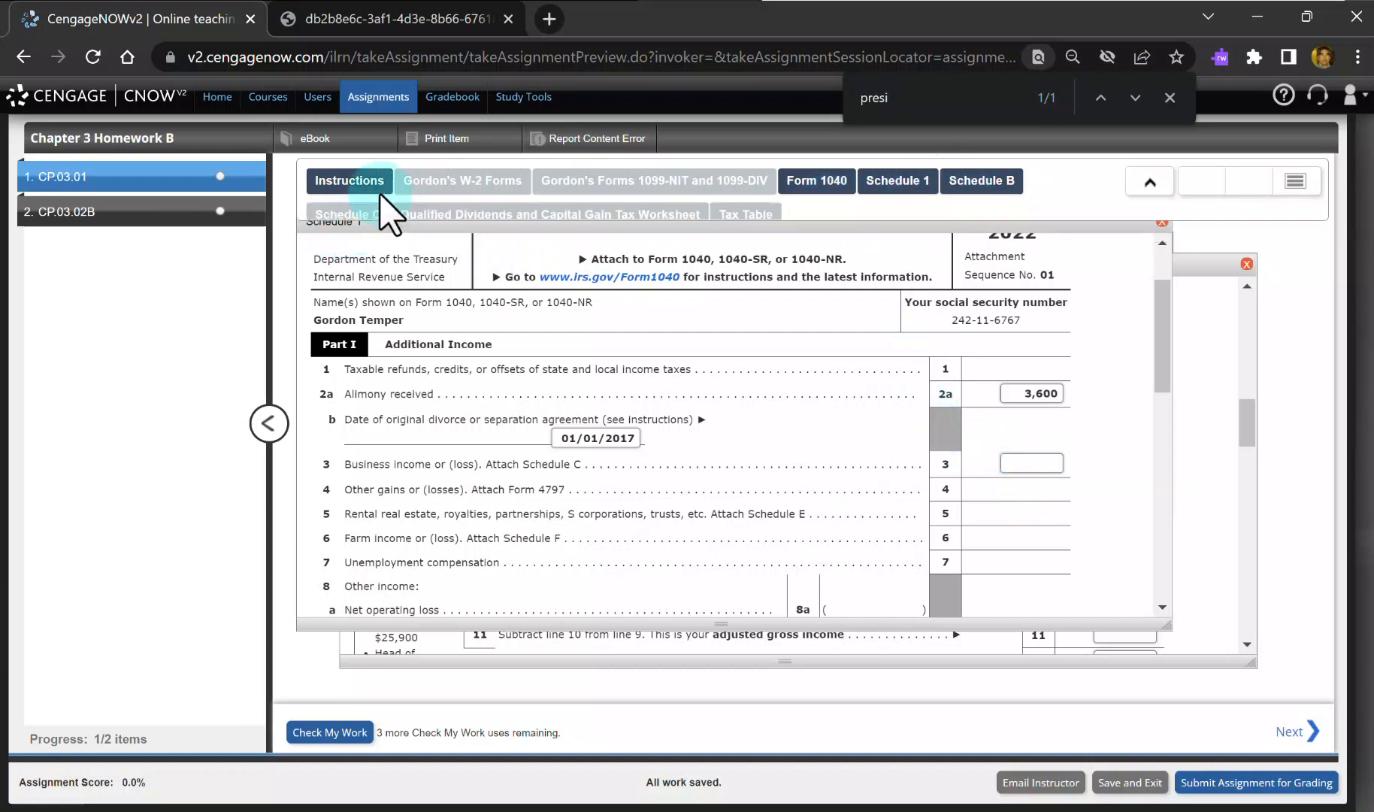
{"action": "left_click", "coordinate": [339, 216]}
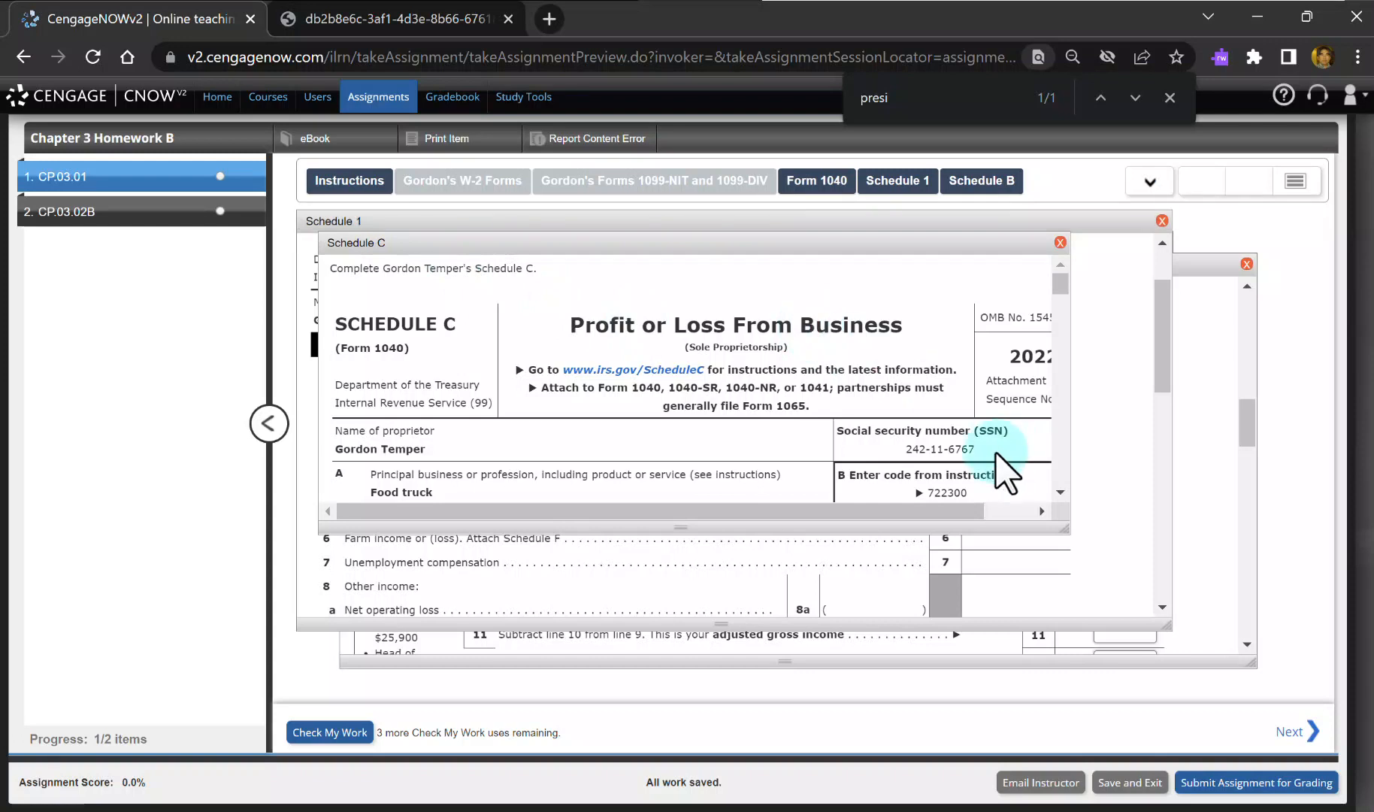
{"action": "left_click_drag", "start_coordinate": [1062, 529], "coordinate": [1257, 668]}
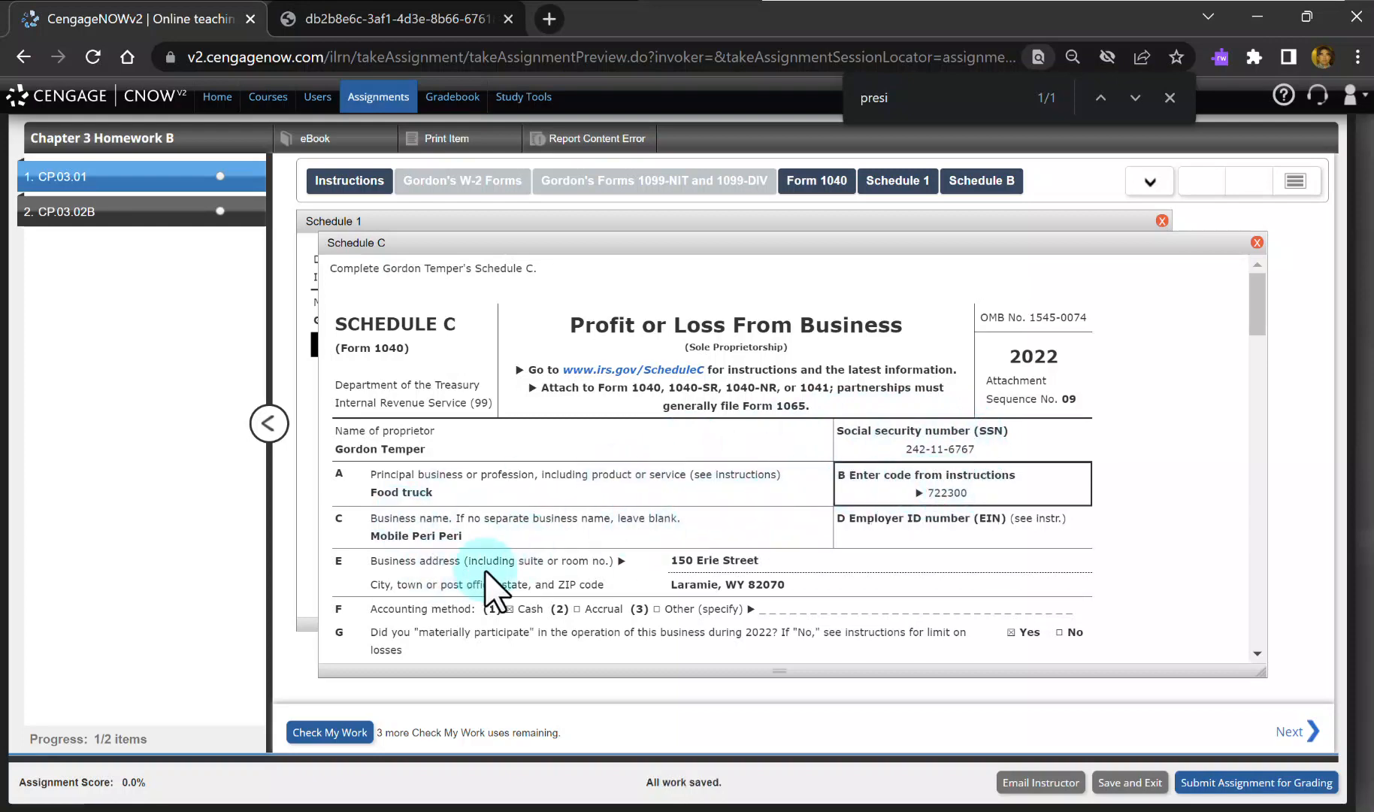
{"action": "scroll", "coordinate": [576, 557], "scroll_direction": "down", "scroll_amount": 3}
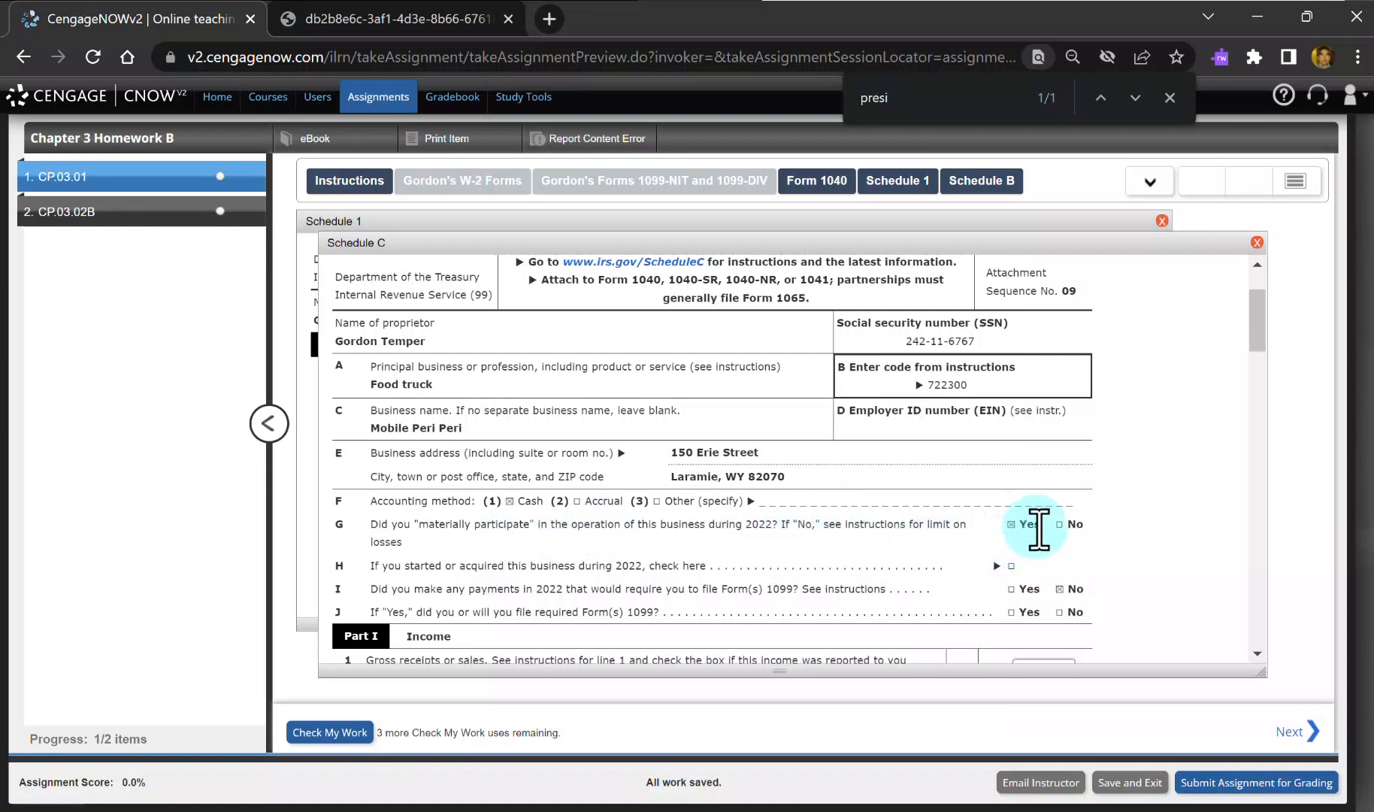
{"action": "left_click", "coordinate": [1011, 523]}
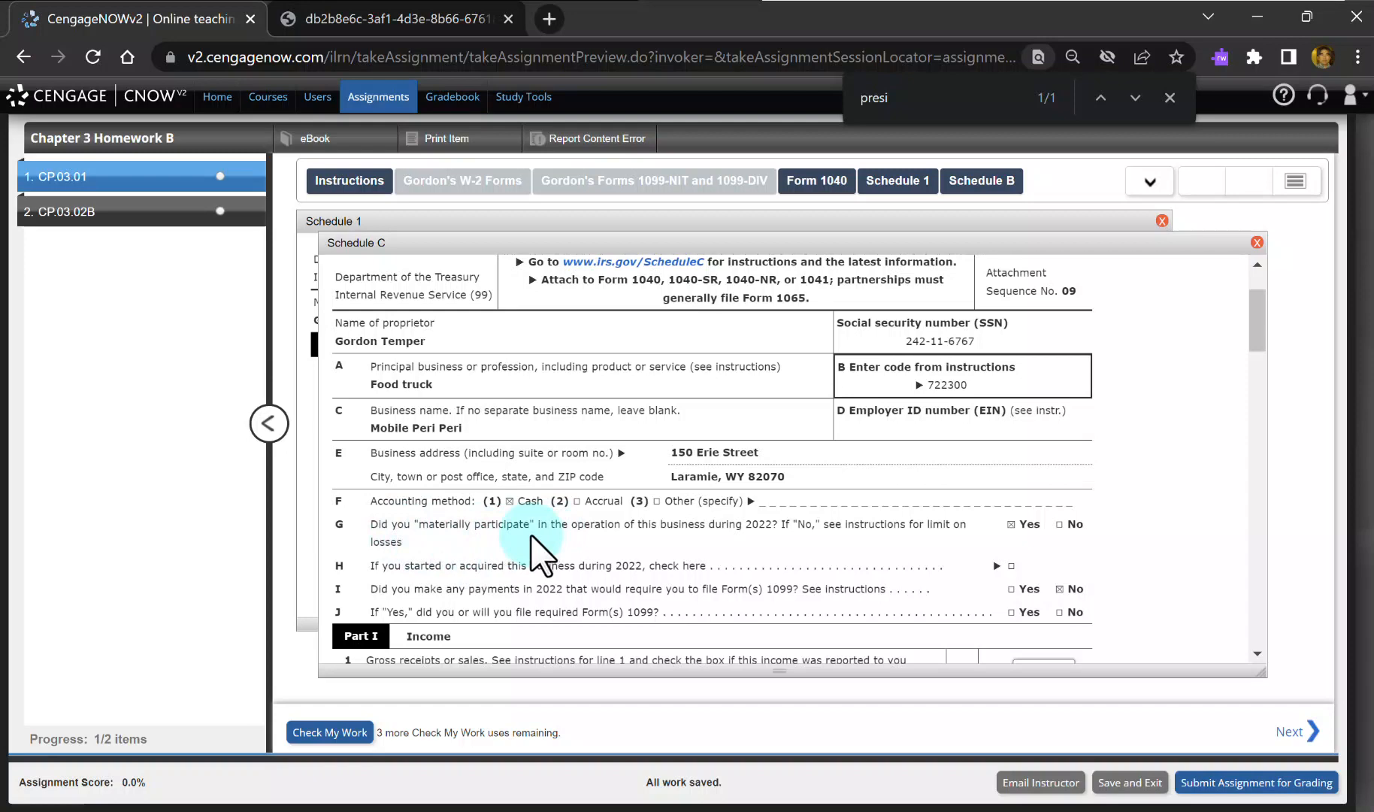
{"action": "scroll", "coordinate": [535, 545], "scroll_direction": "down", "scroll_amount": 1}
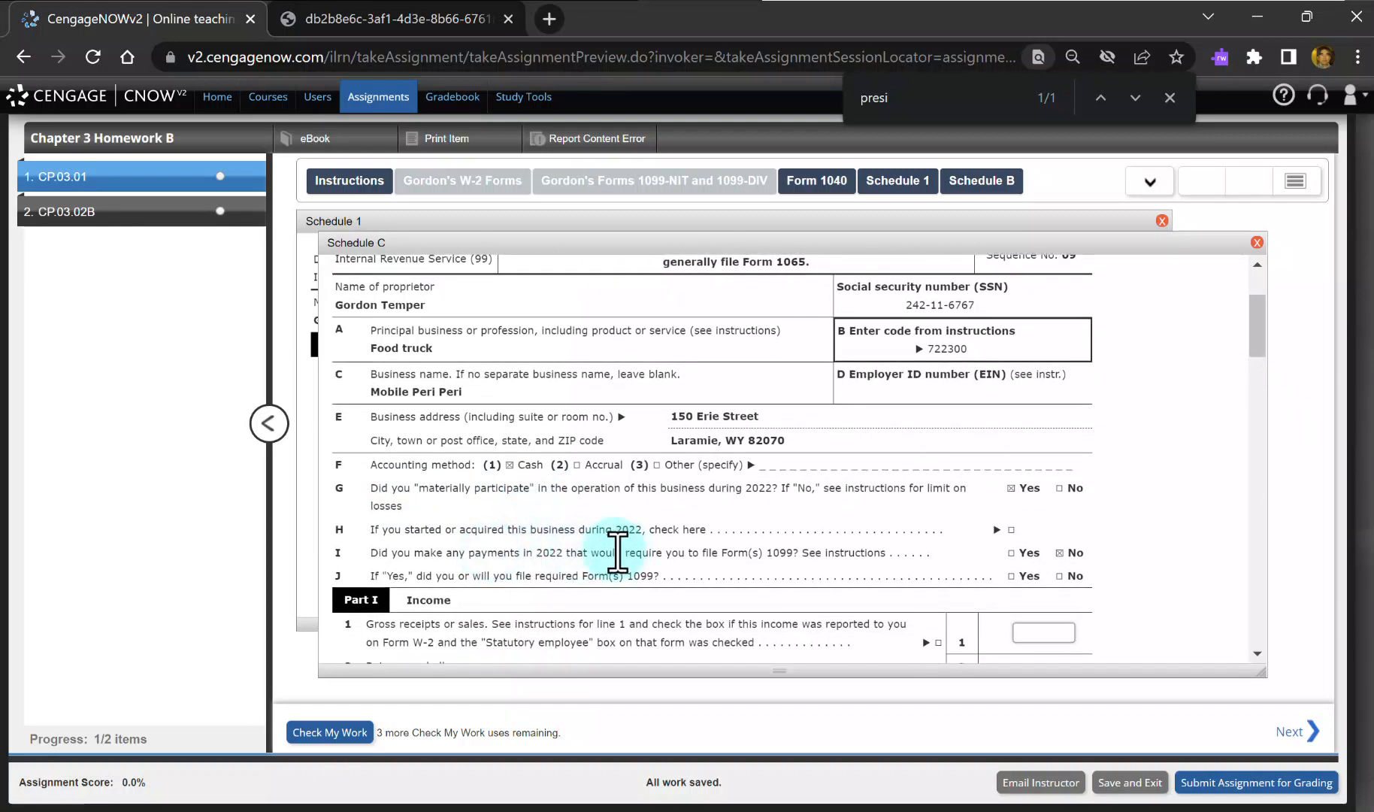
{"action": "scroll", "coordinate": [618, 548], "scroll_direction": "down", "scroll_amount": 1}
{"action": "scroll", "coordinate": [690, 542], "scroll_direction": "down", "scroll_amount": 4}
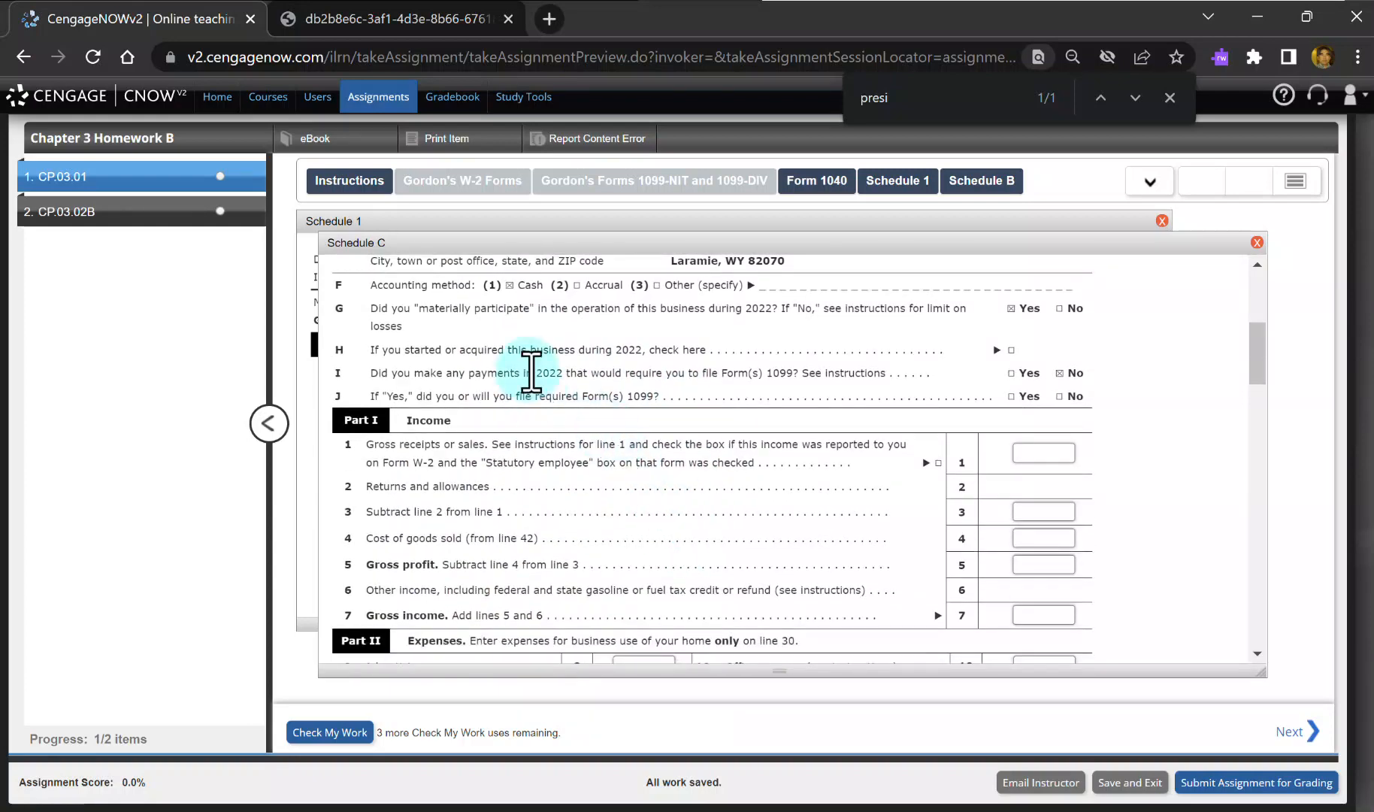
Step: Collapse the assignment list, tile Instructions, Schedule 1 and Schedule C, and give the Schedule C tile more height
{"action": "mouse_move", "coordinate": [346, 191]}
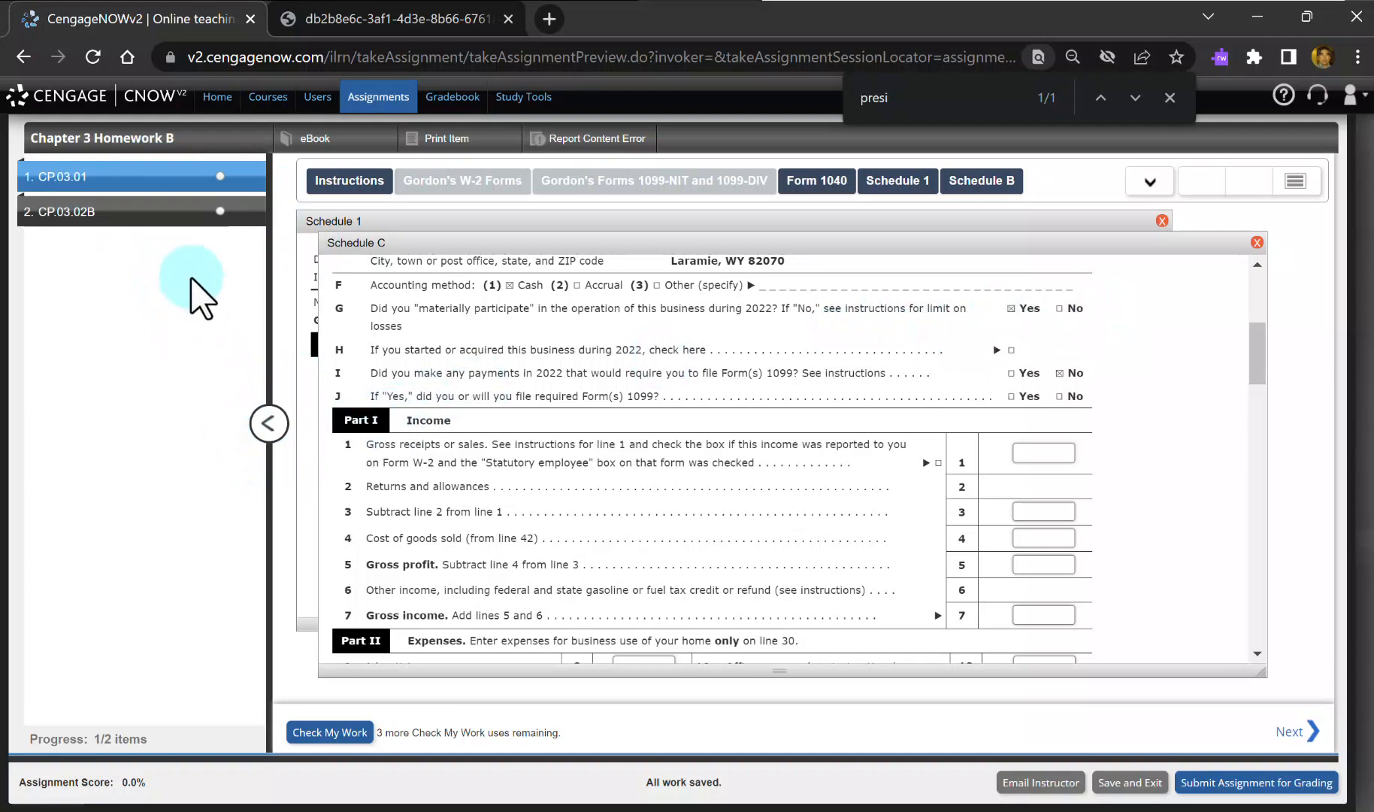
{"action": "left_click", "coordinate": [268, 423]}
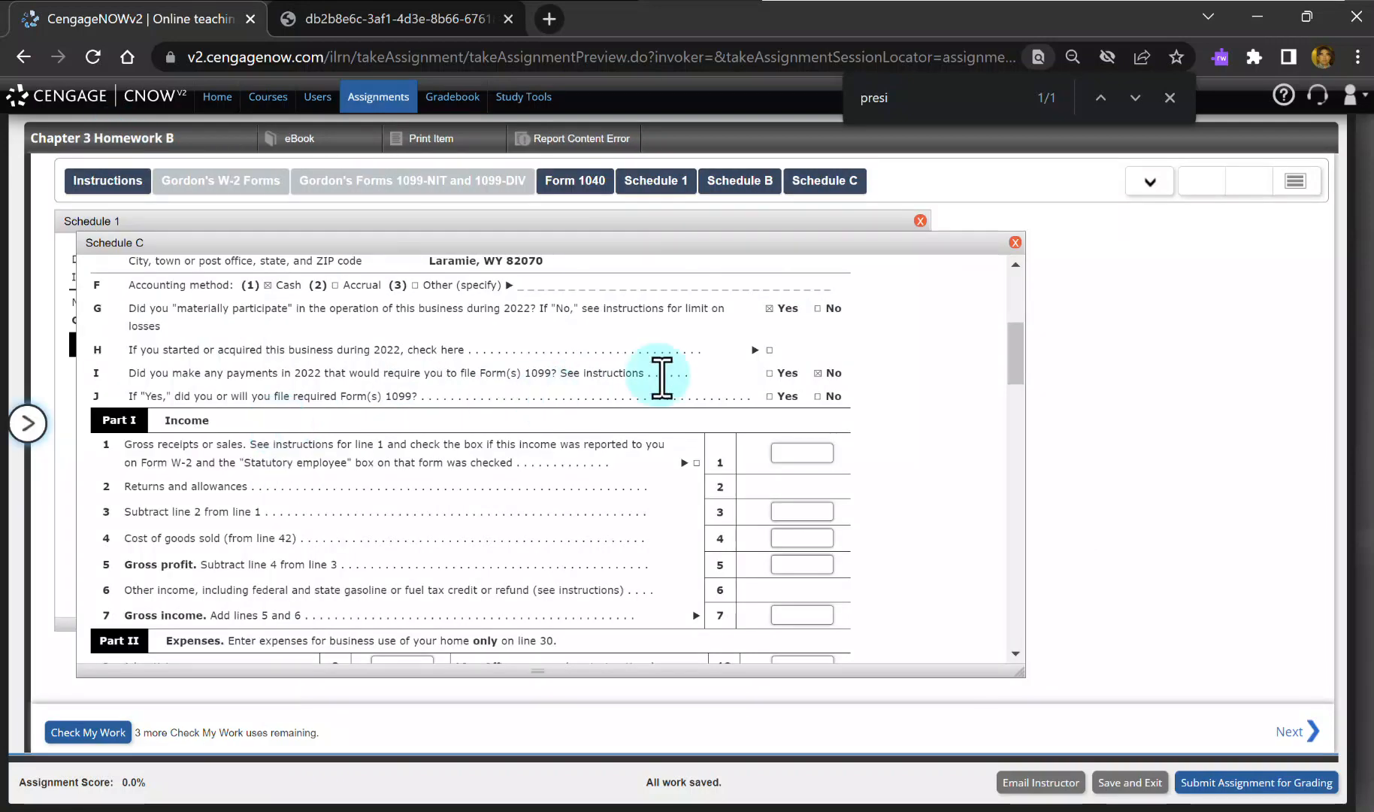
{"action": "left_click", "coordinate": [1248, 184]}
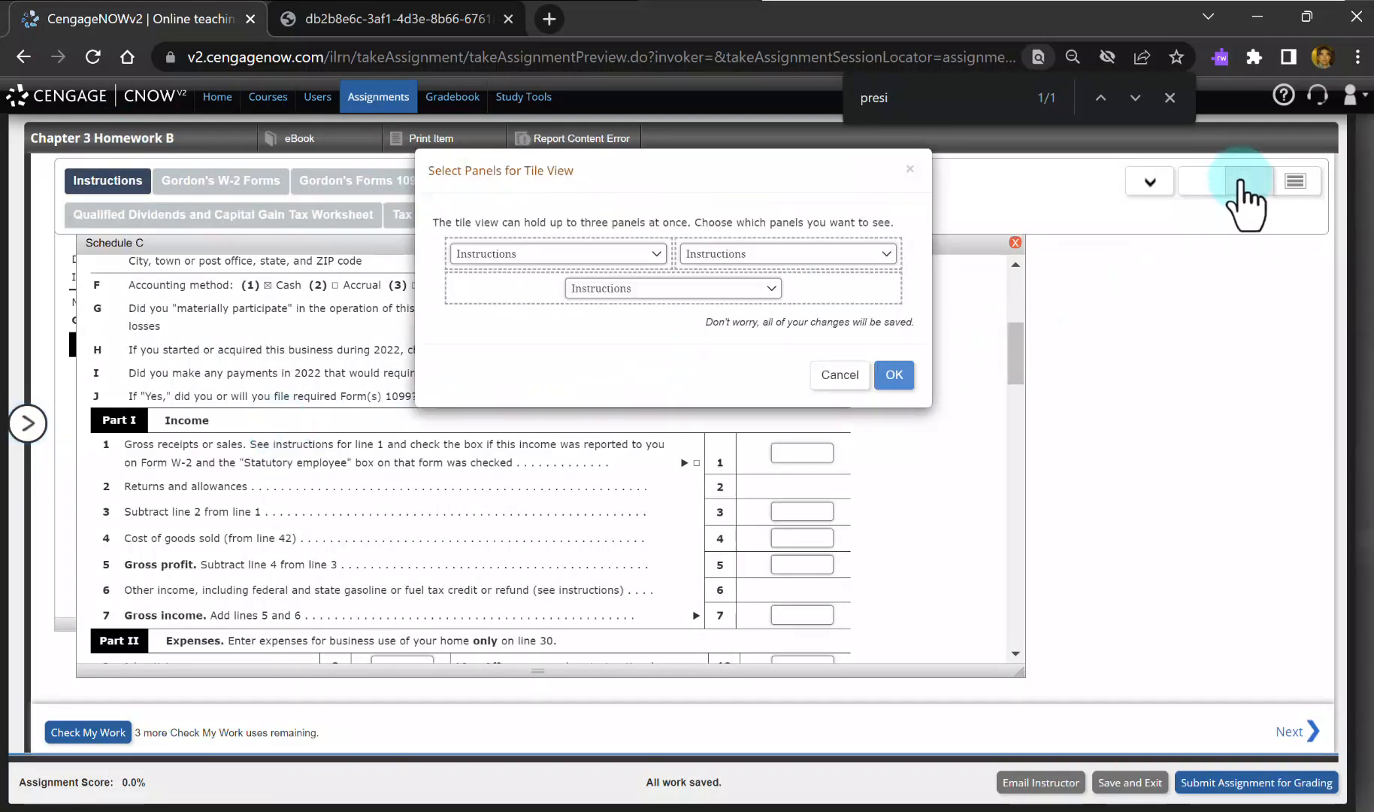
{"action": "left_click", "coordinate": [821, 255]}
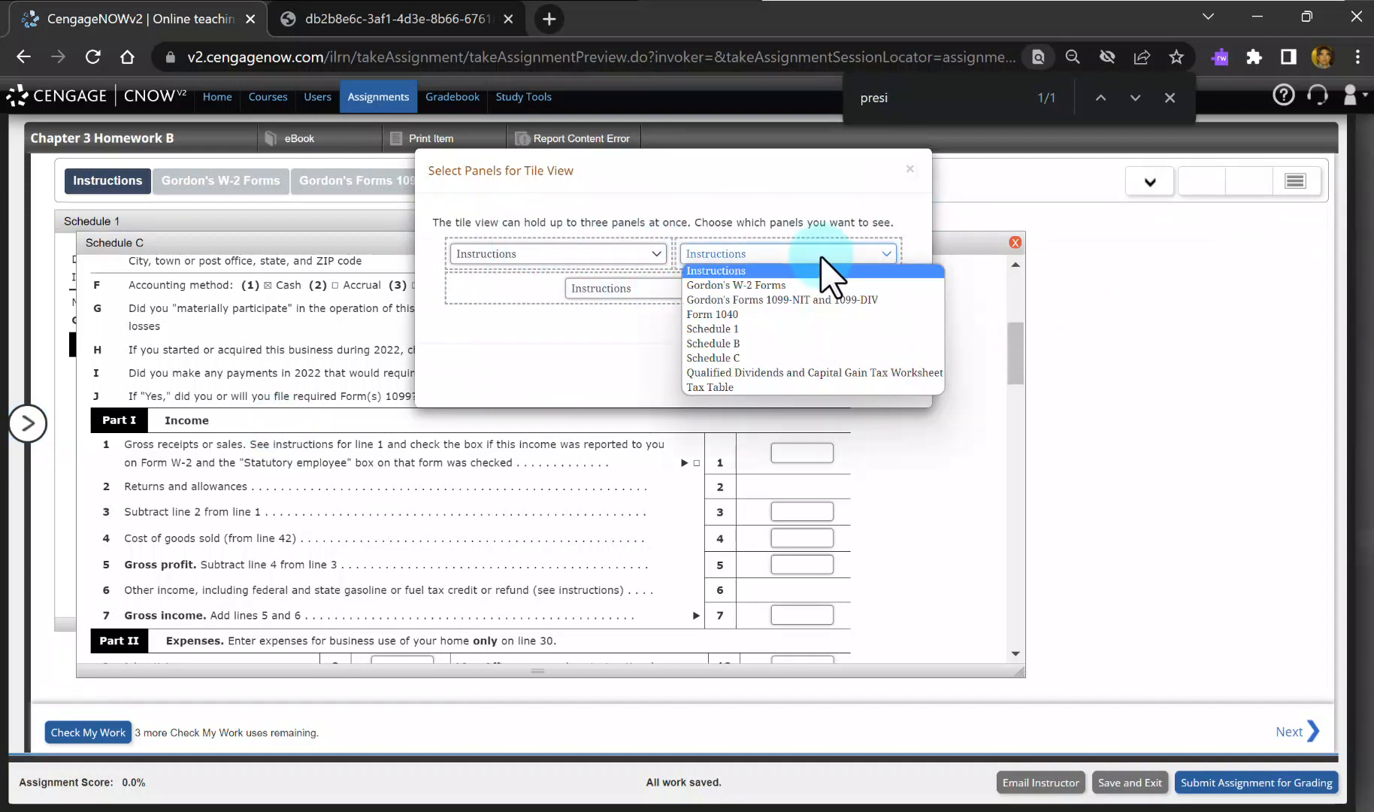
{"action": "left_click", "coordinate": [797, 310]}
{"action": "left_click", "coordinate": [822, 257]}
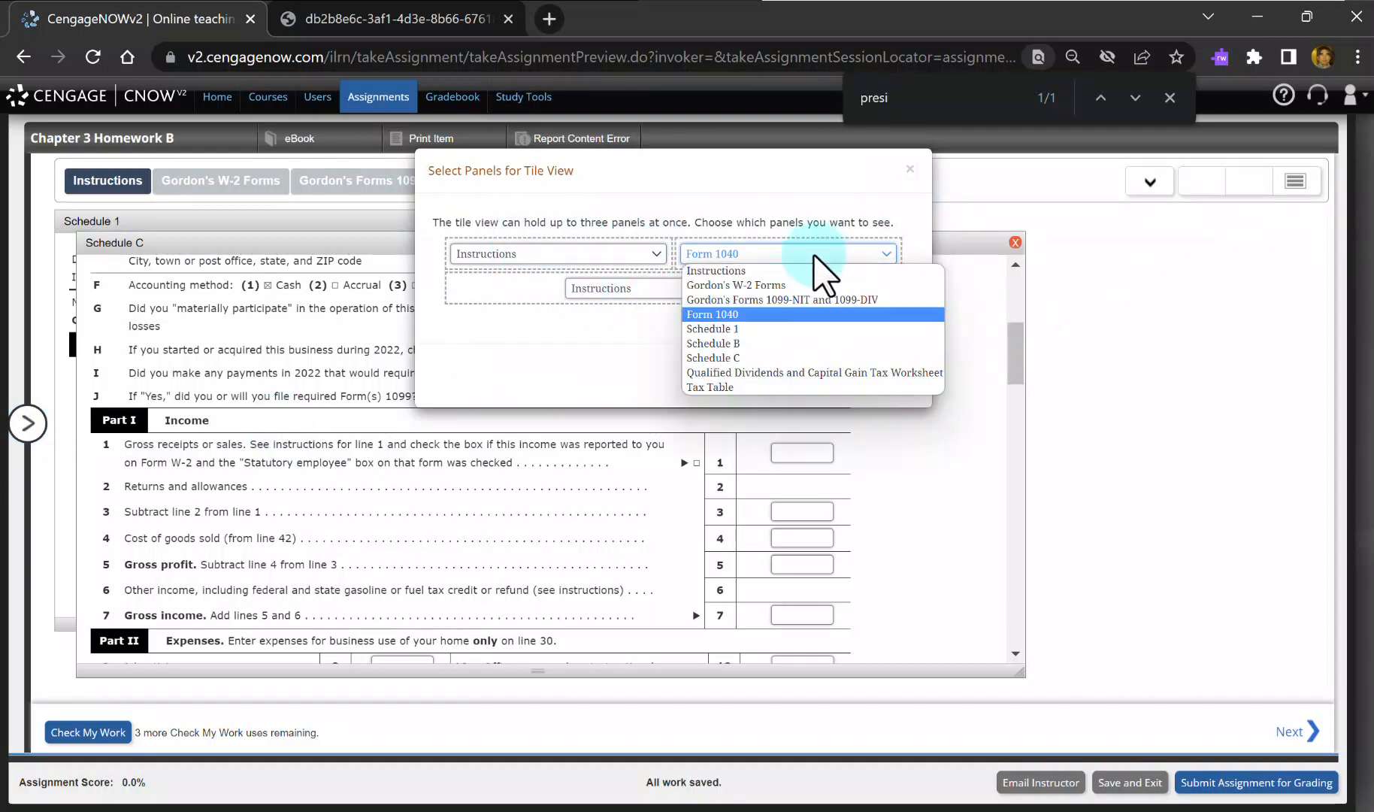
{"action": "left_click", "coordinate": [814, 329]}
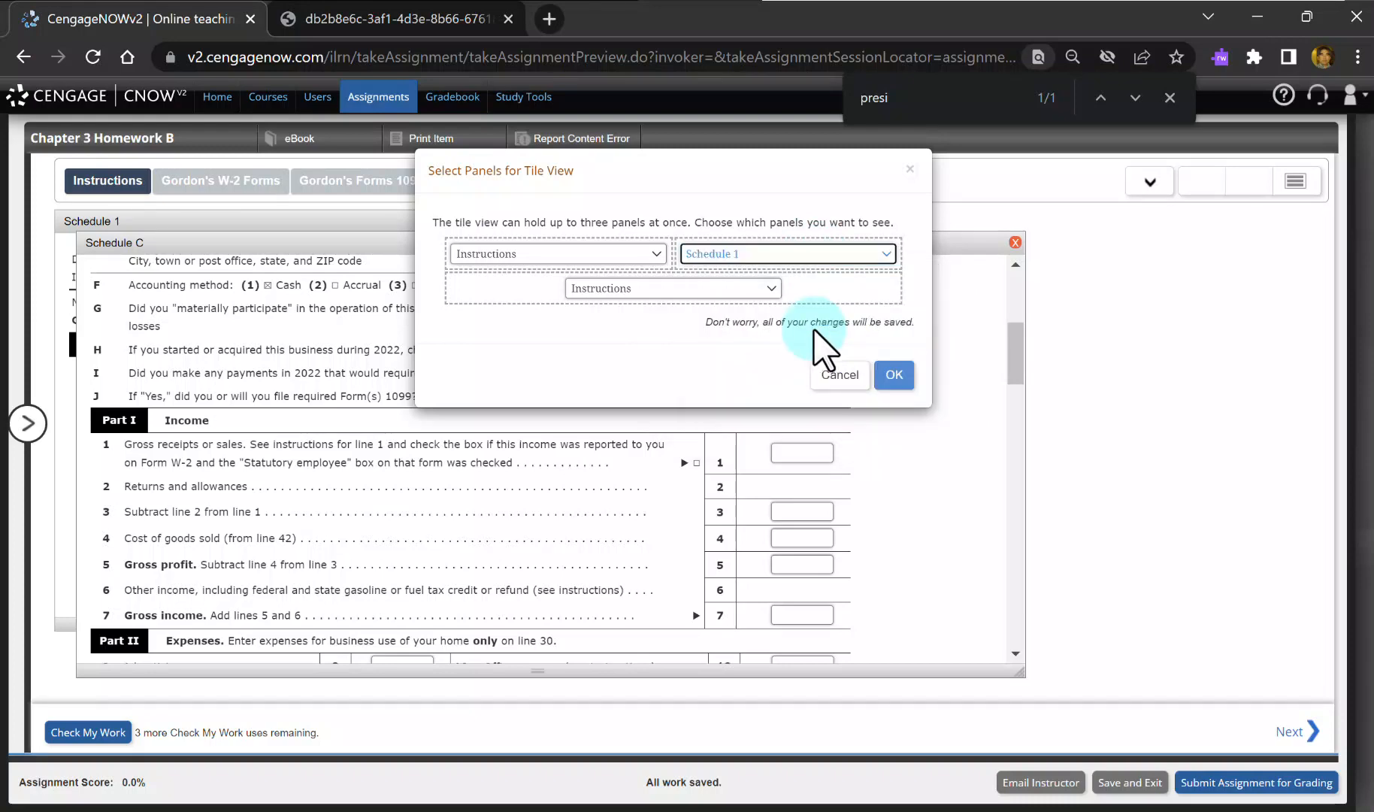
{"action": "left_click", "coordinate": [768, 290]}
{"action": "left_click", "coordinate": [723, 392]}
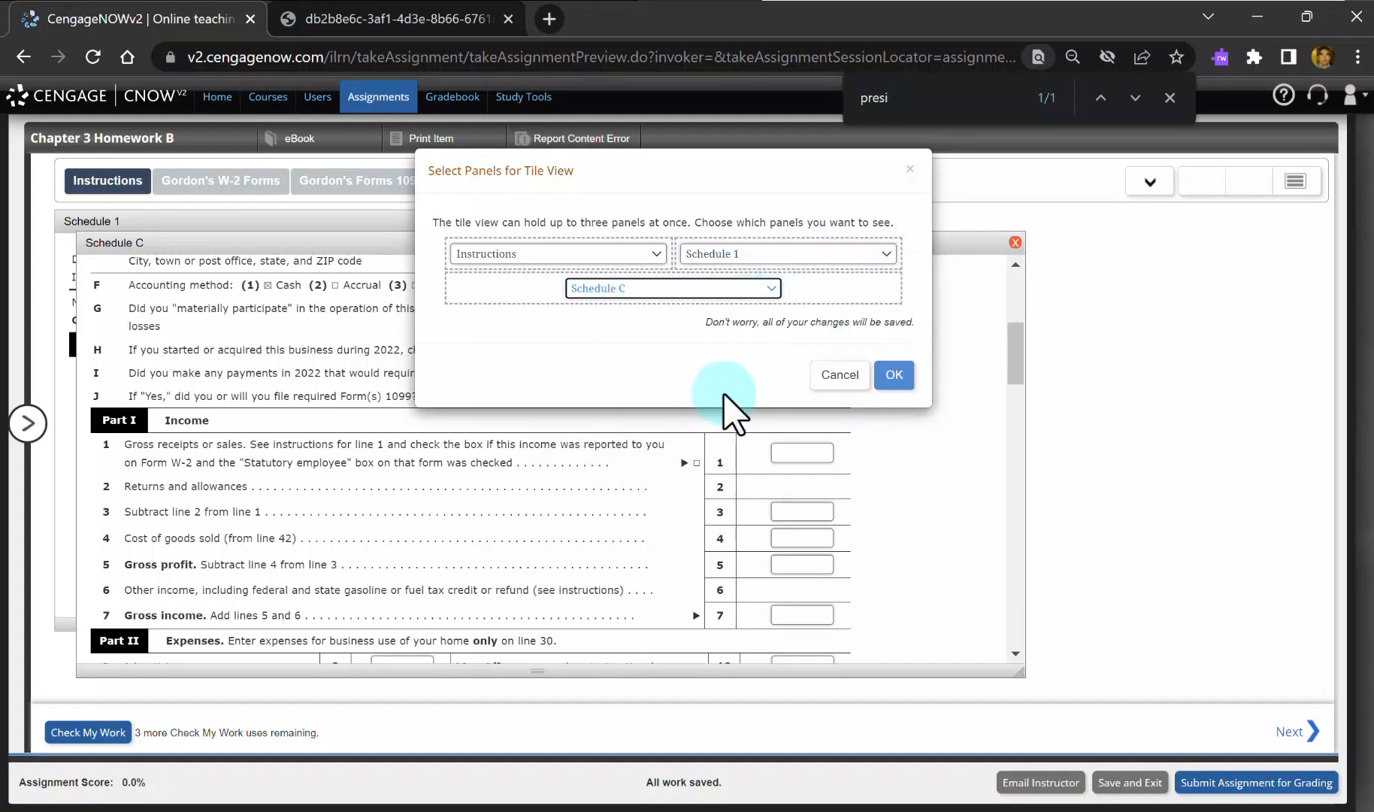
{"action": "left_click", "coordinate": [894, 374]}
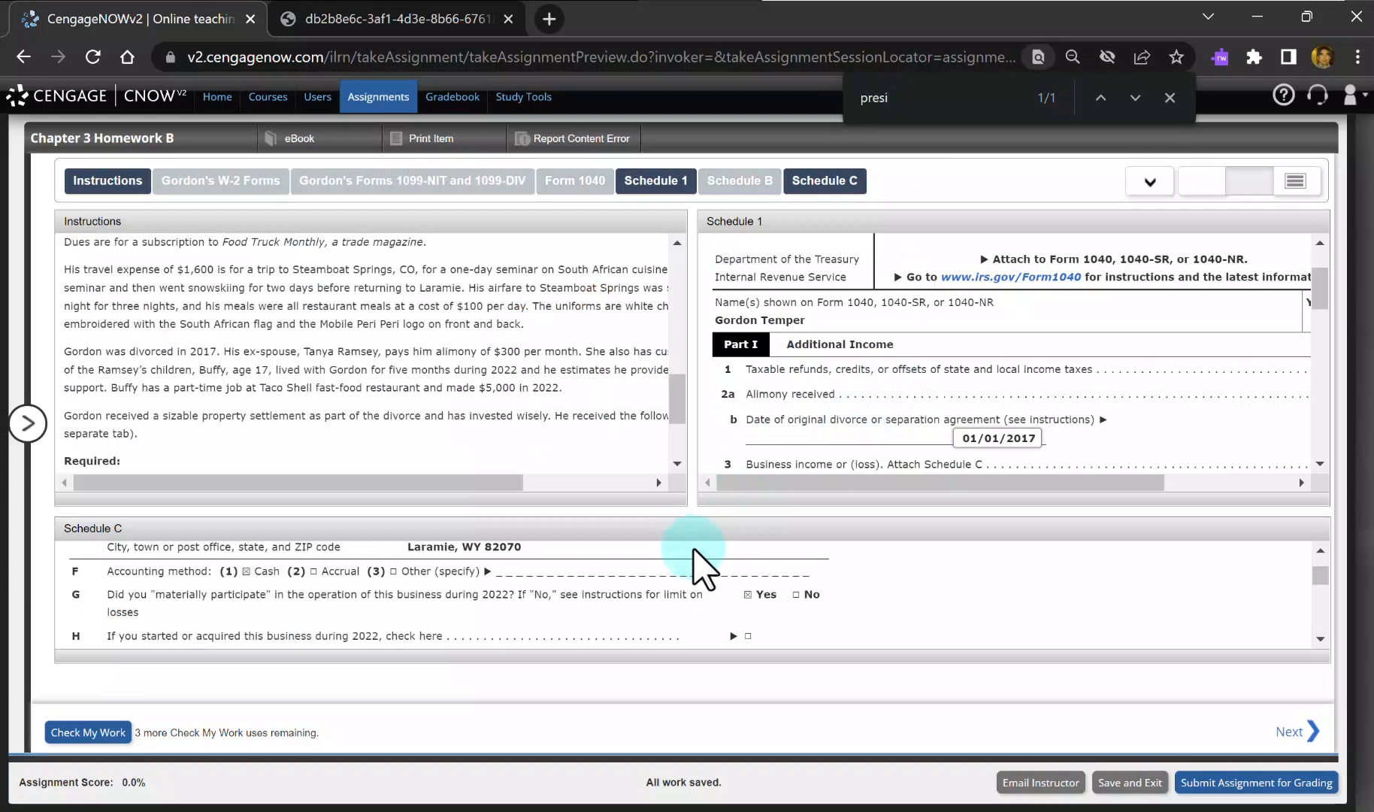
{"action": "left_click_drag", "start_coordinate": [728, 517], "coordinate": [735, 390]}
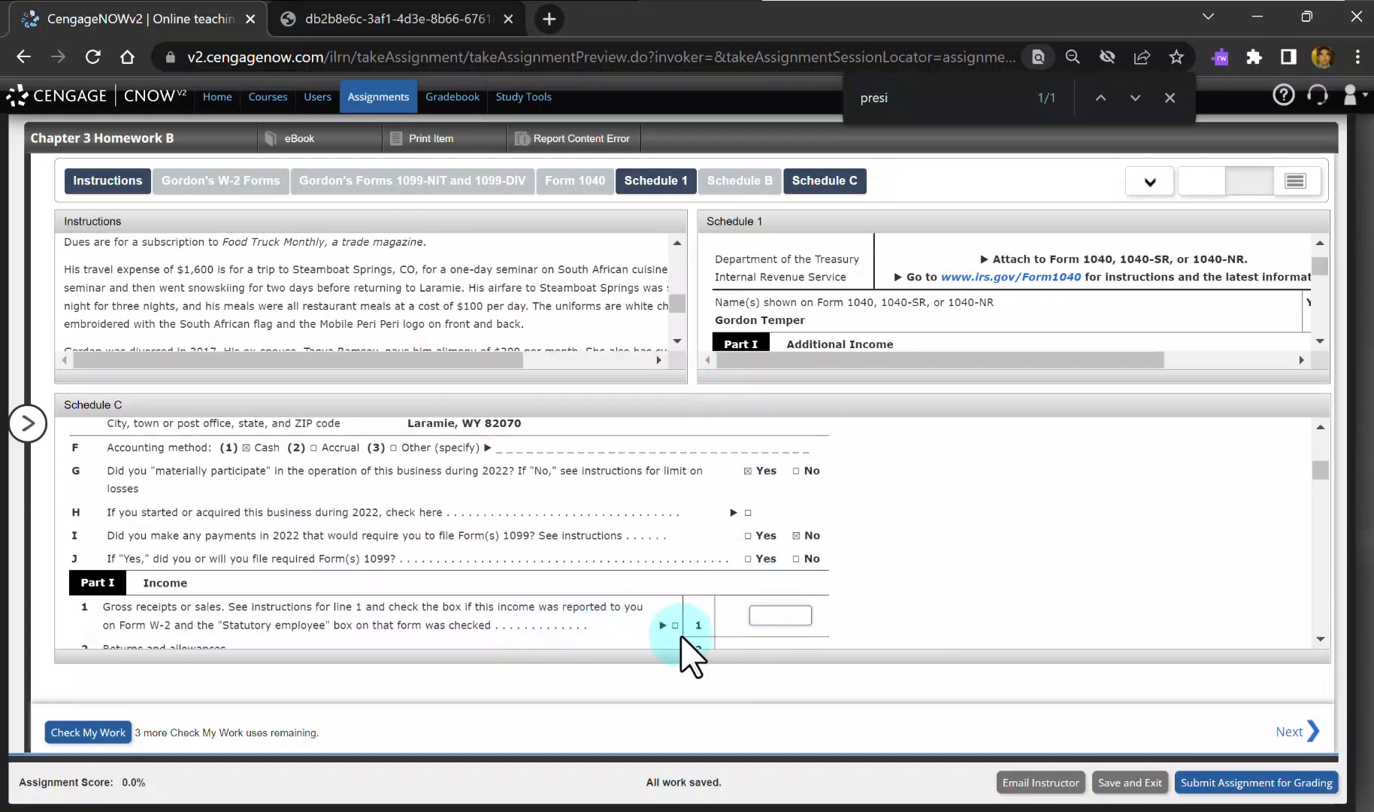
Step: Find the business revenues in the Instructions and enter 78,000 on Schedule C lines 1 and 3
{"action": "left_click", "coordinate": [783, 614]}
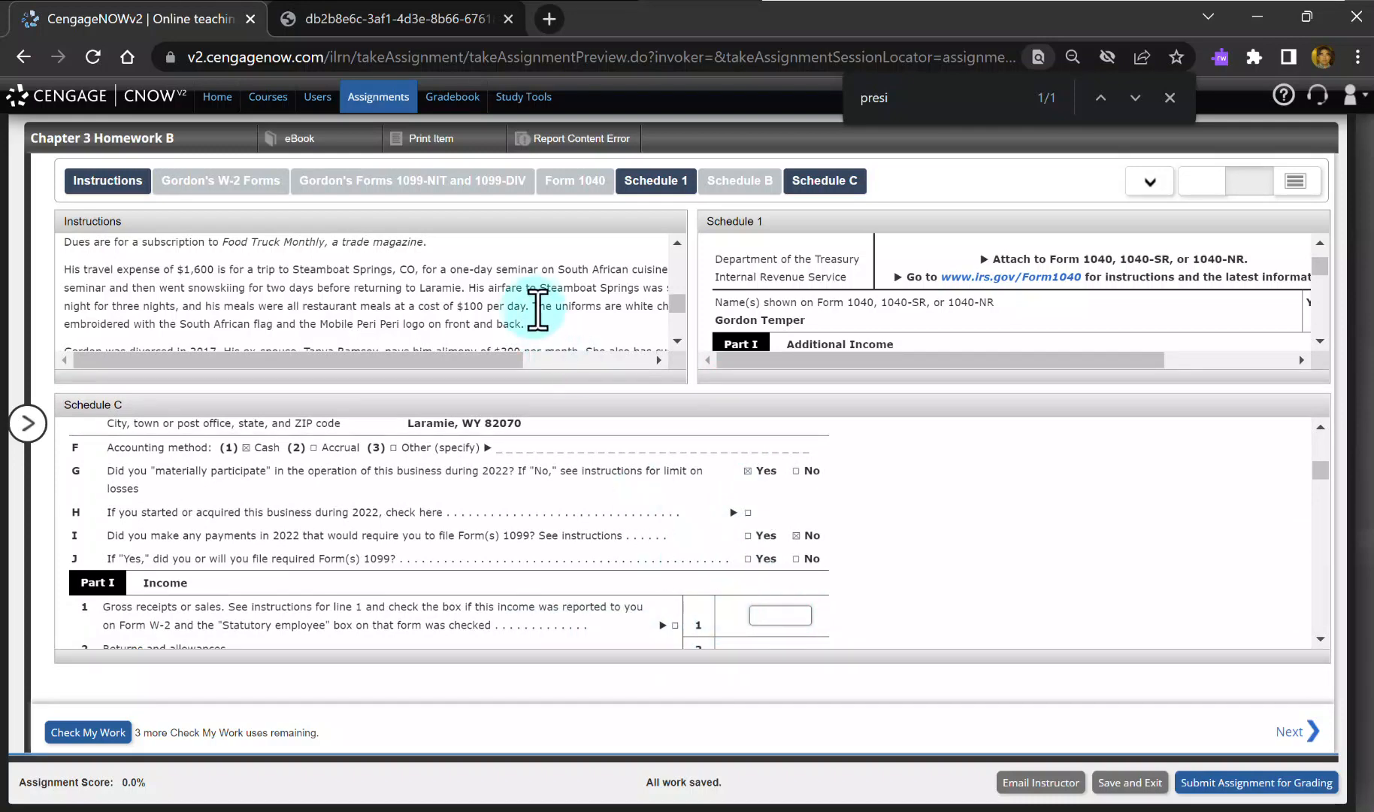
{"action": "scroll", "coordinate": [536, 307], "scroll_direction": "down", "scroll_amount": 3}
{"action": "scroll", "coordinate": [536, 306], "scroll_direction": "down", "scroll_amount": 8}
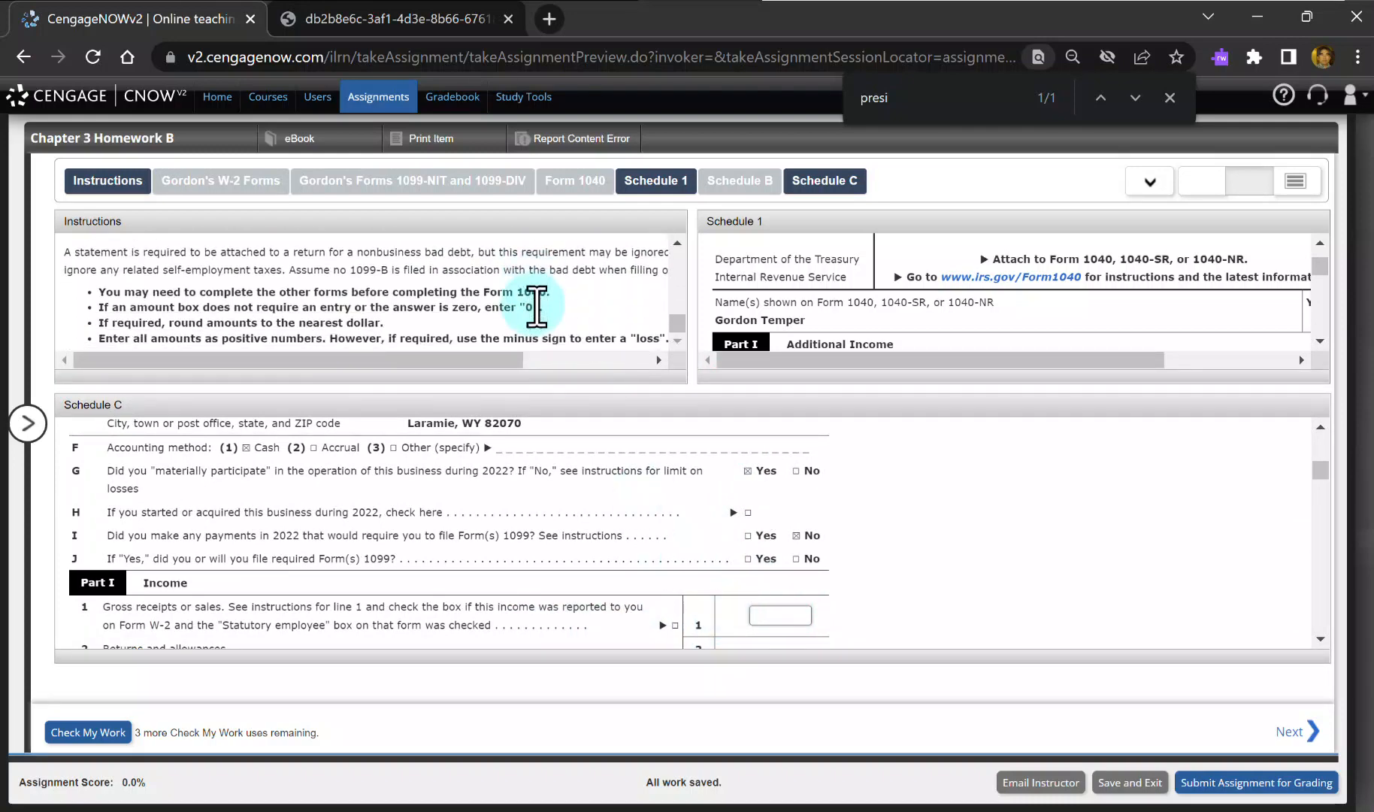
{"action": "scroll", "coordinate": [535, 308], "scroll_direction": "up", "scroll_amount": 9}
{"action": "scroll", "coordinate": [536, 307], "scroll_direction": "down", "scroll_amount": 10}
{"action": "scroll", "coordinate": [535, 306], "scroll_direction": "up", "scroll_amount": 8}
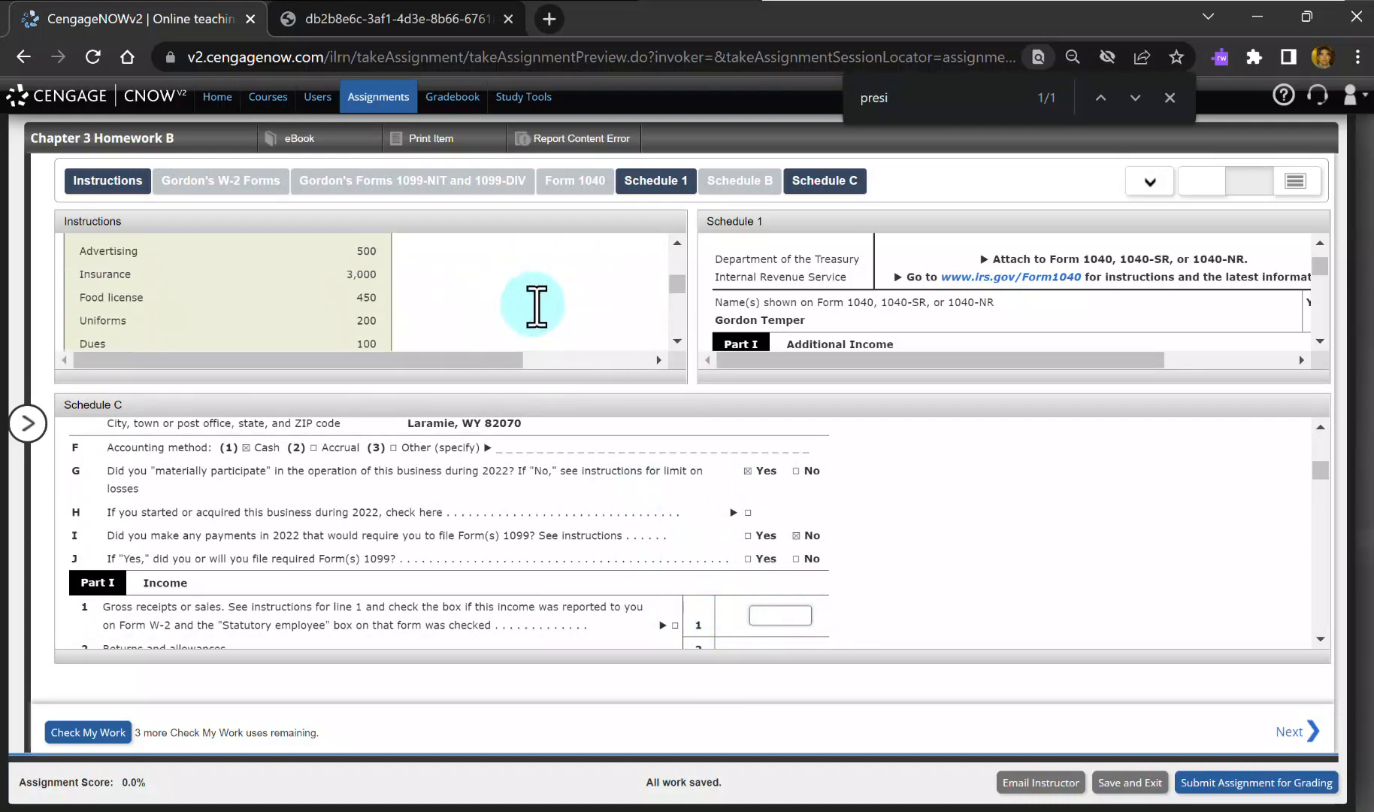
{"action": "scroll", "coordinate": [536, 307], "scroll_direction": "up", "scroll_amount": 1}
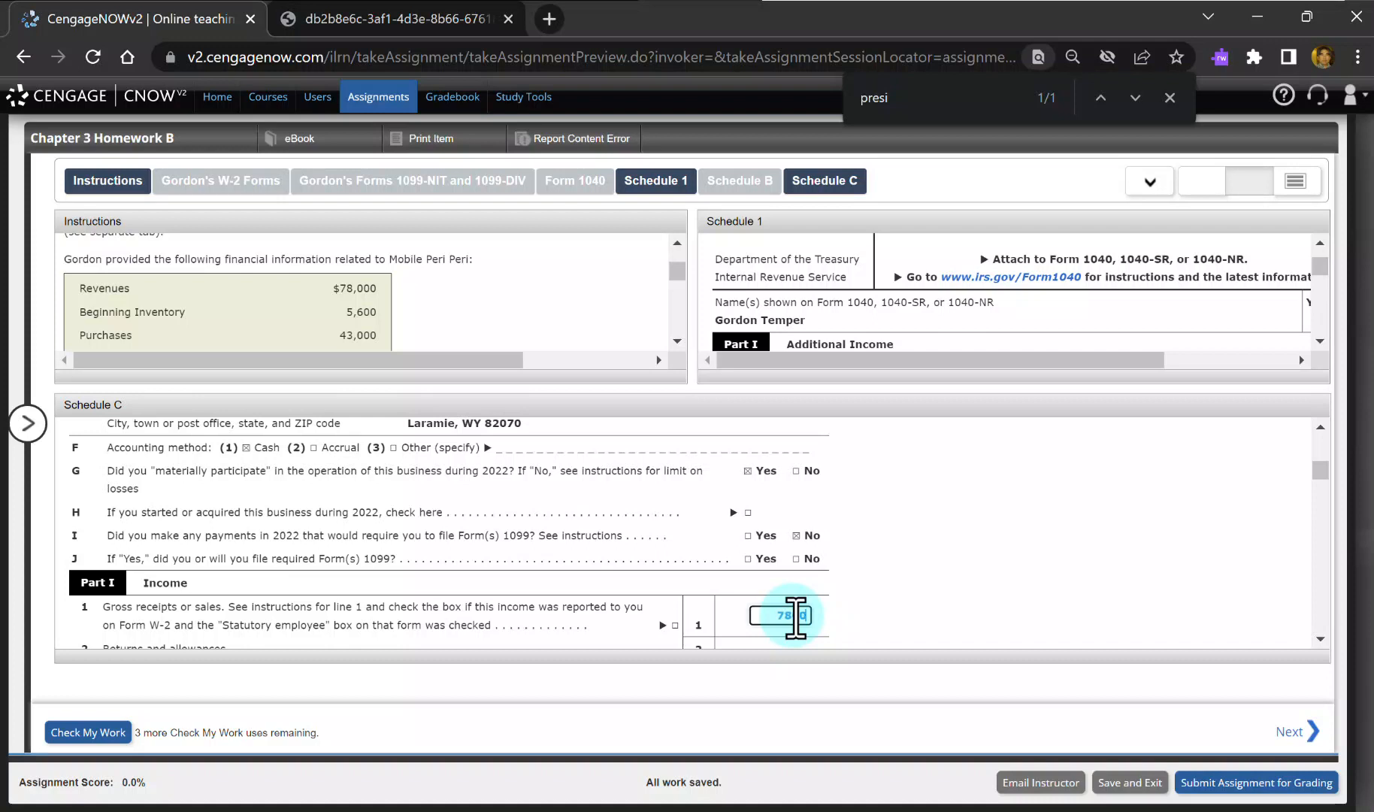
{"action": "key", "text": "Tab"}
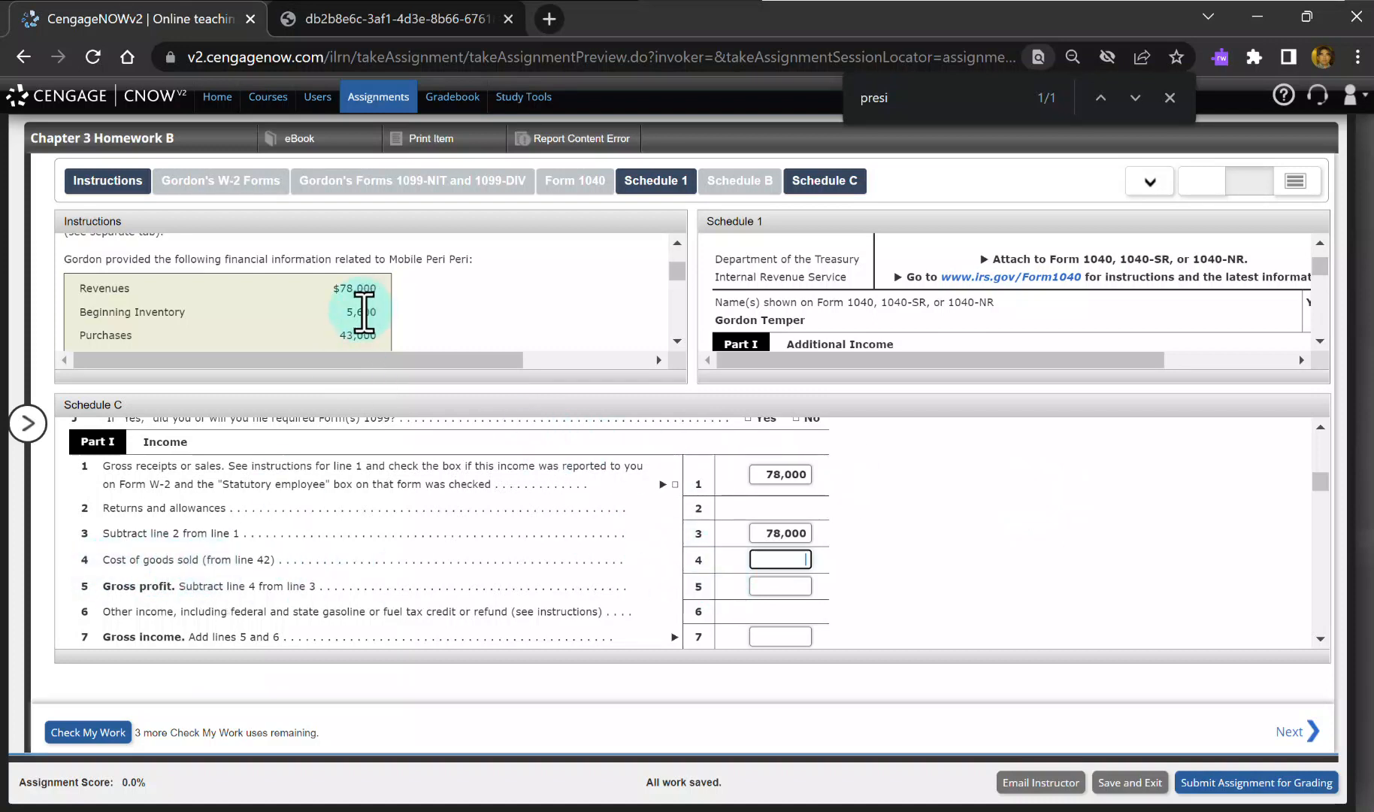
Step: In Schedule C Part III, enter beginning inventory of 5,600 on line 35 and purchases of 43,000 on line 36
{"action": "scroll", "coordinate": [359, 307], "scroll_direction": "down", "scroll_amount": 2}
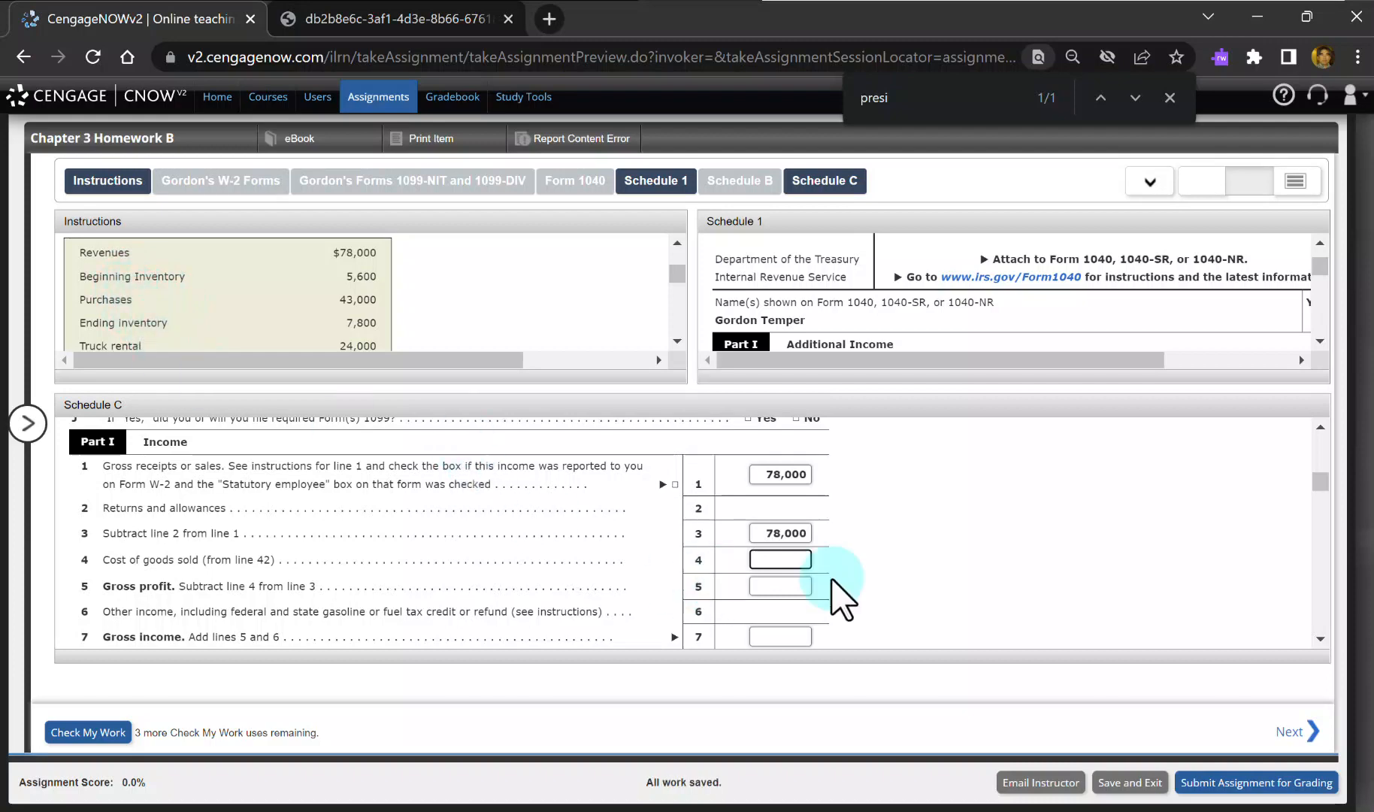
{"action": "left_click_drag", "start_coordinate": [1324, 502], "coordinate": [1325, 573]}
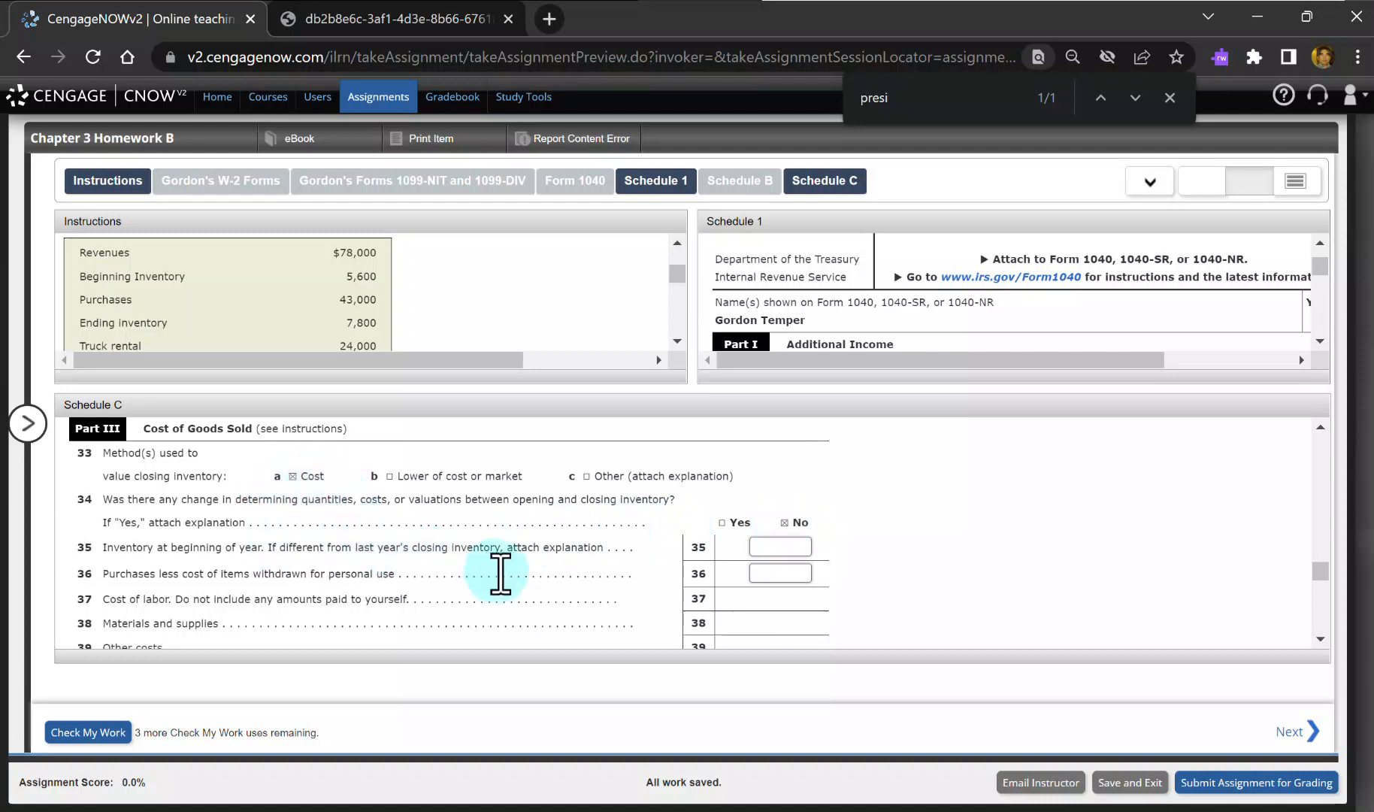
{"action": "left_click", "coordinate": [788, 547]}
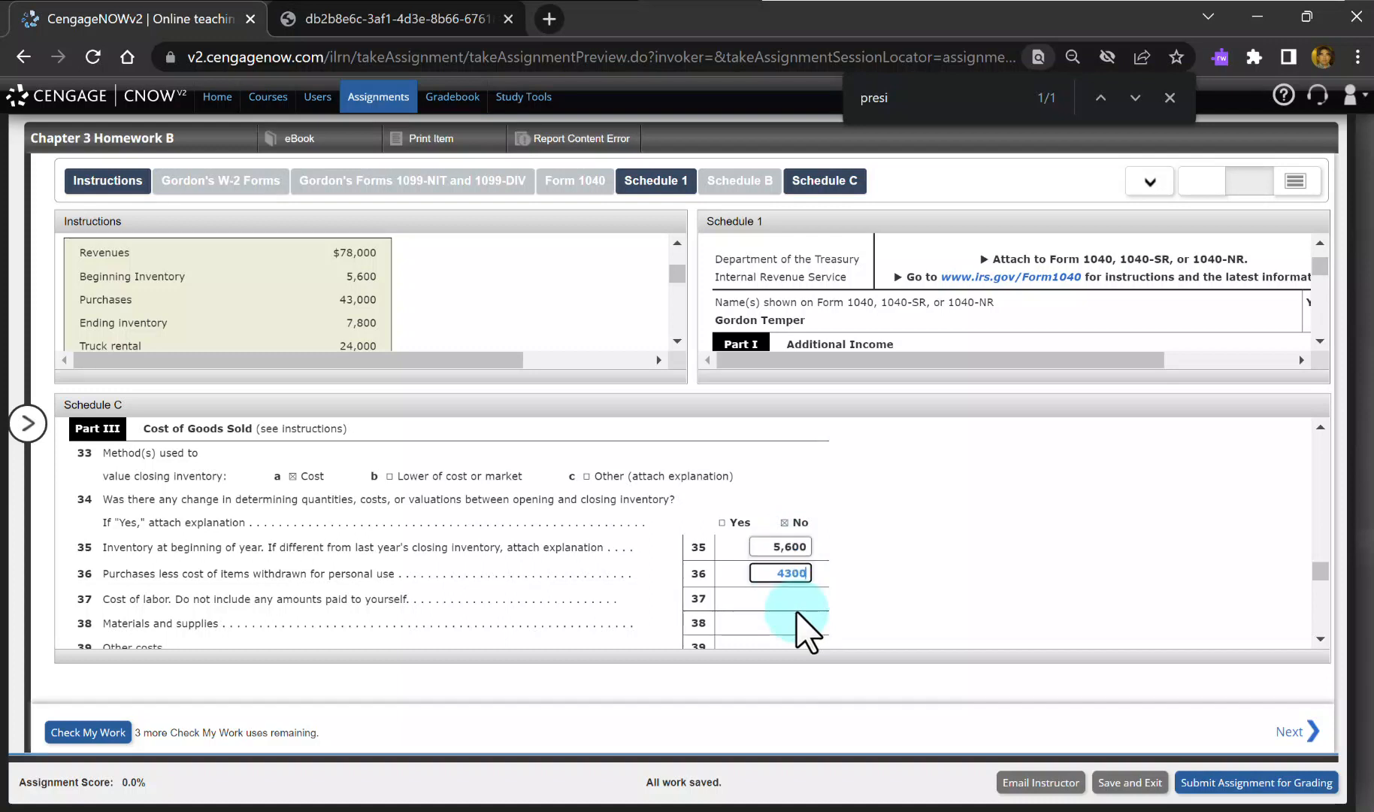
{"action": "key", "text": "Tab"}
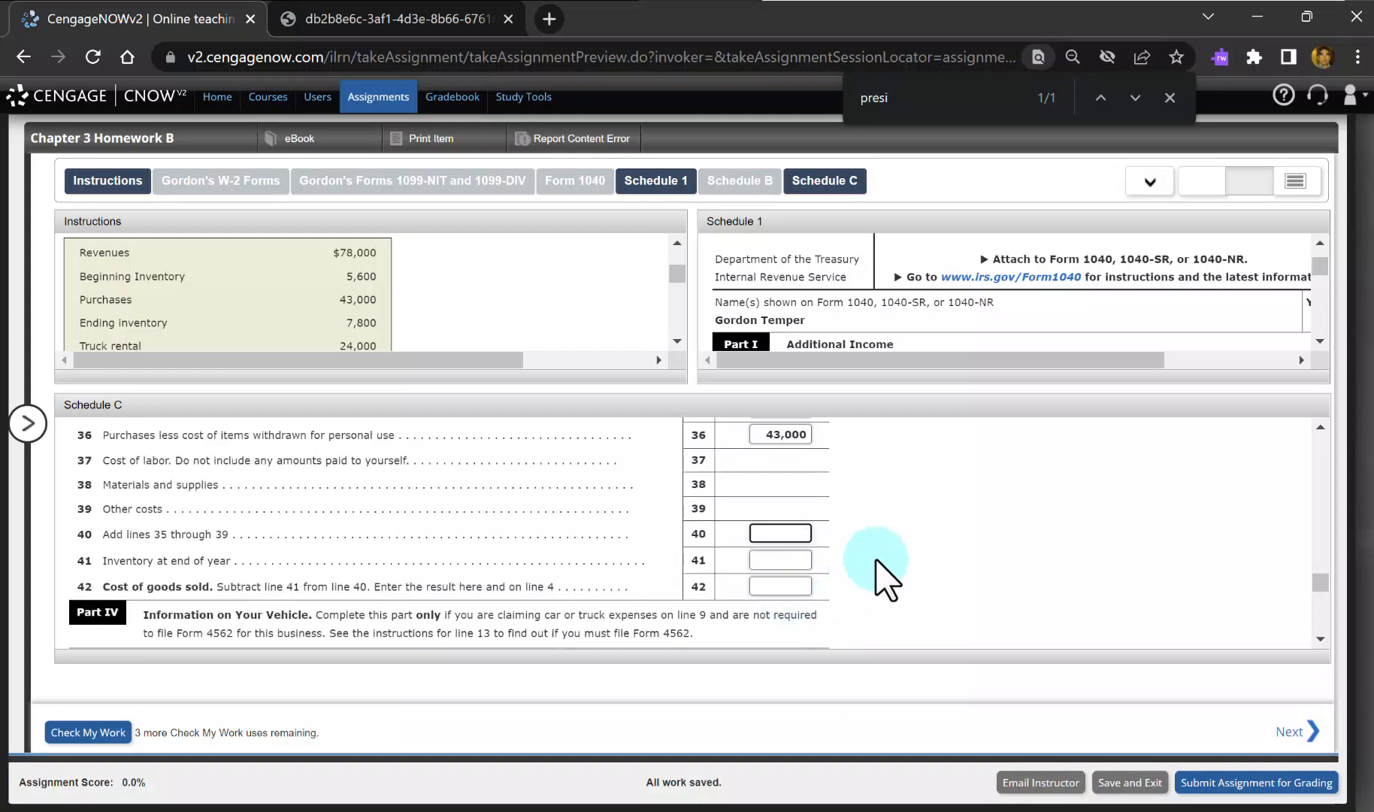
Step: Switch to the Excel workbook Book1, enter 5600 in A5 and 43000 in A6, and total them with SUM in A7
{"action": "scroll", "coordinate": [887, 569], "scroll_direction": "up", "scroll_amount": 1}
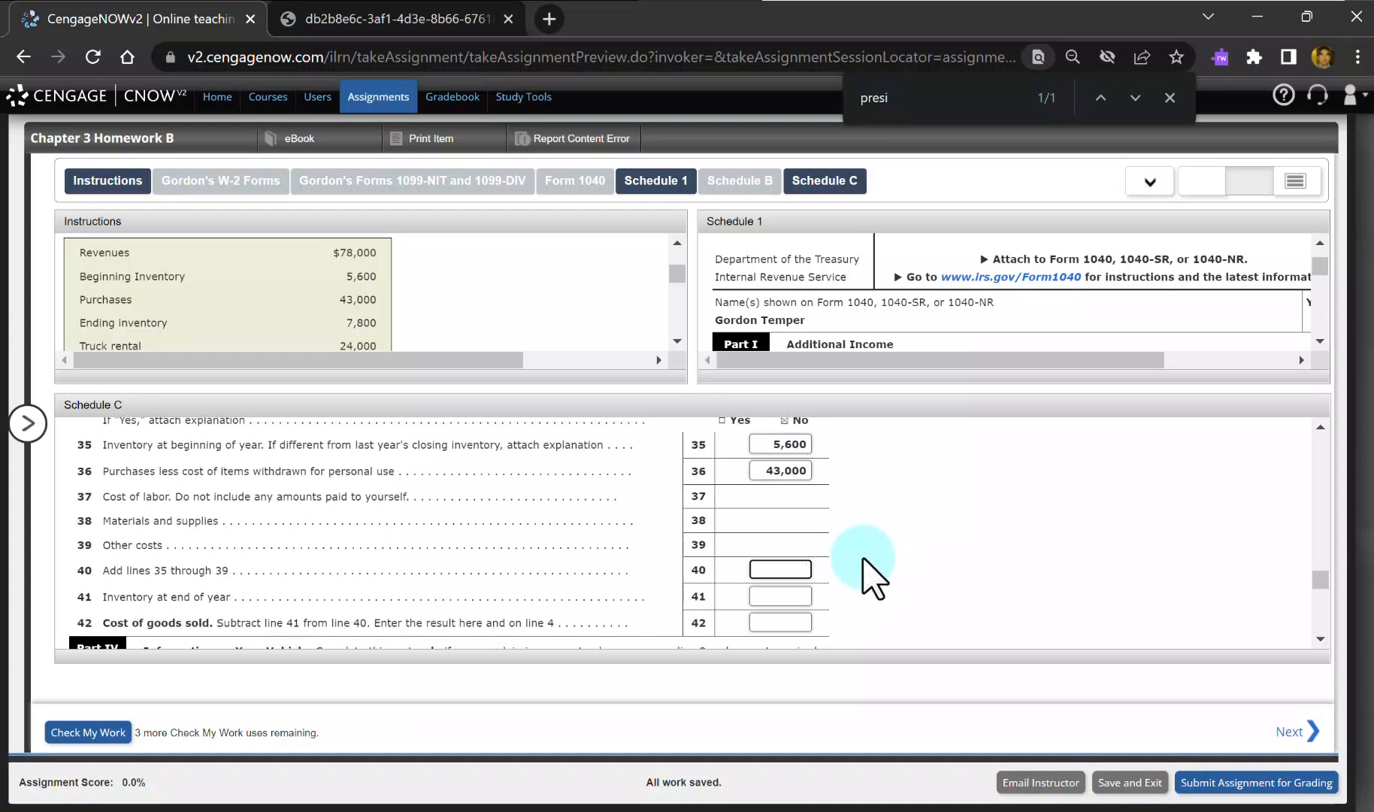
{"action": "key", "text": "alt+Tab"}
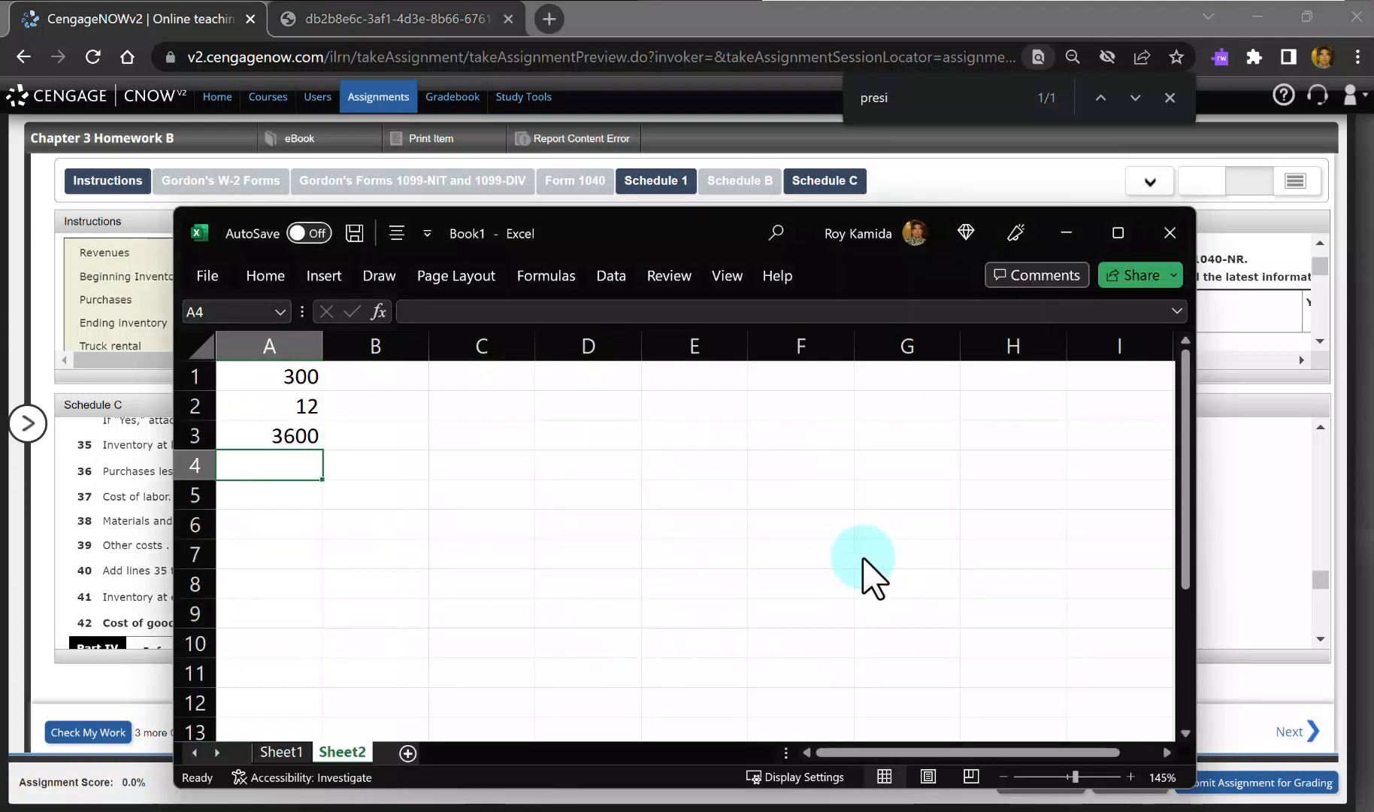
{"action": "key", "text": "Down"}
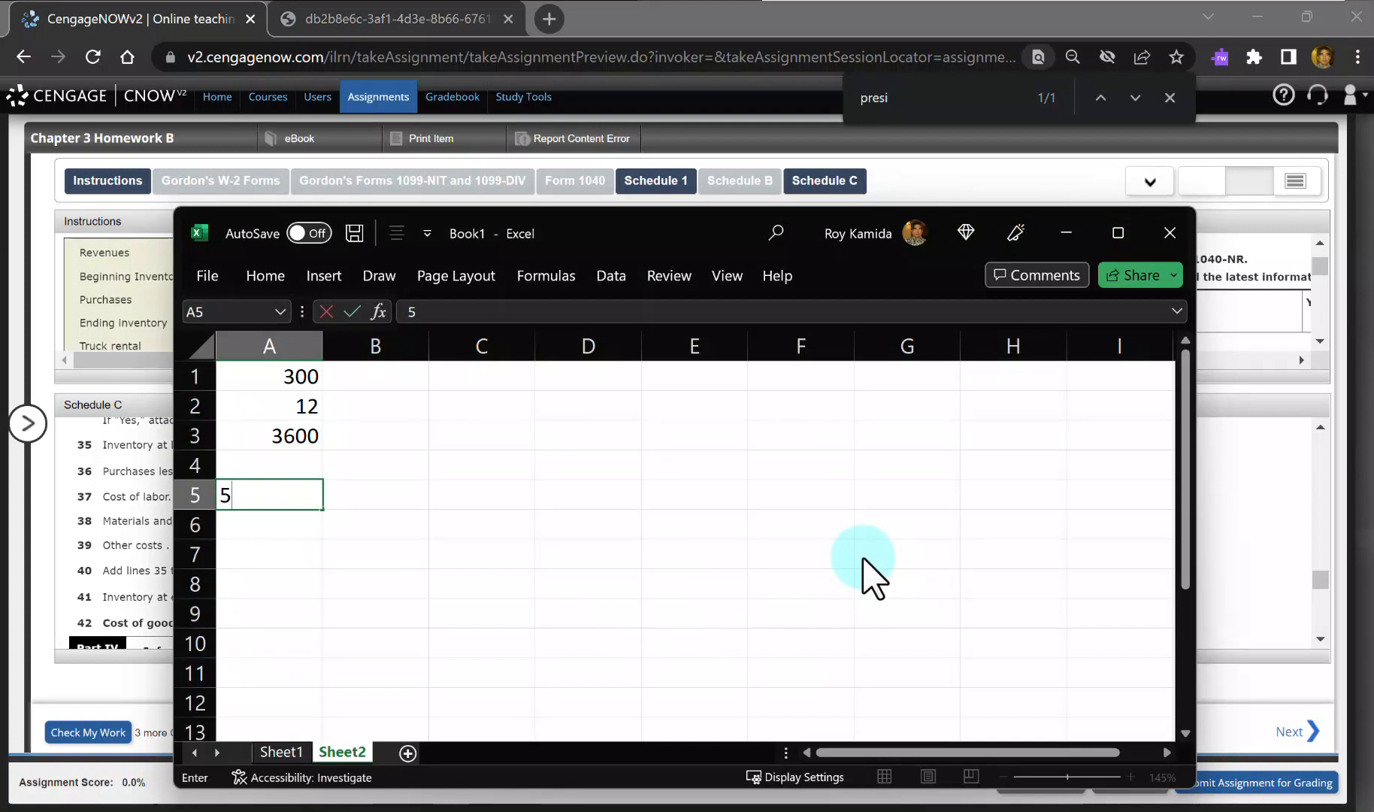
{"action": "key", "text": "Return"}
{"action": "key", "text": "alt+Tab"}
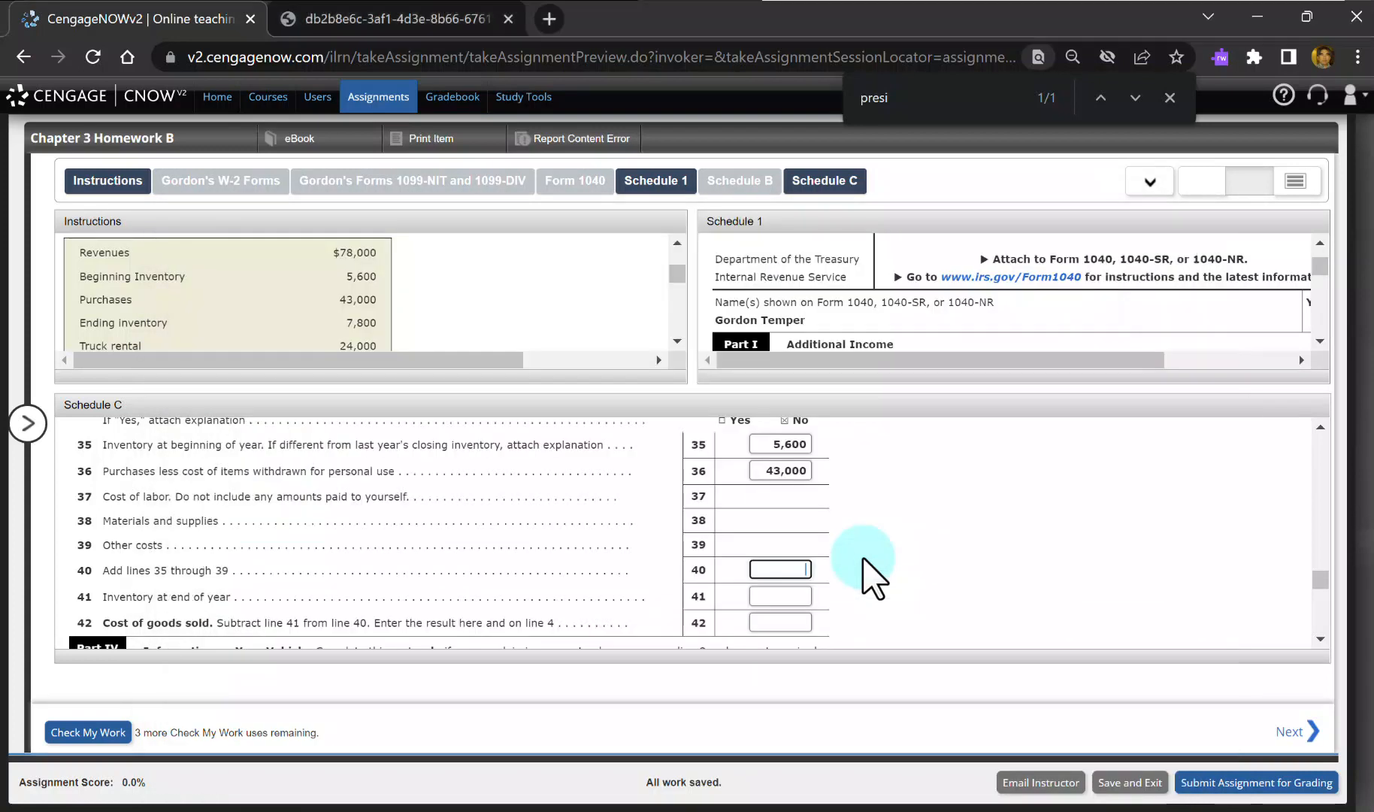
{"action": "key", "text": "alt+Tab"}
{"action": "type", "text": "43000"}
{"action": "key", "text": "Return"}
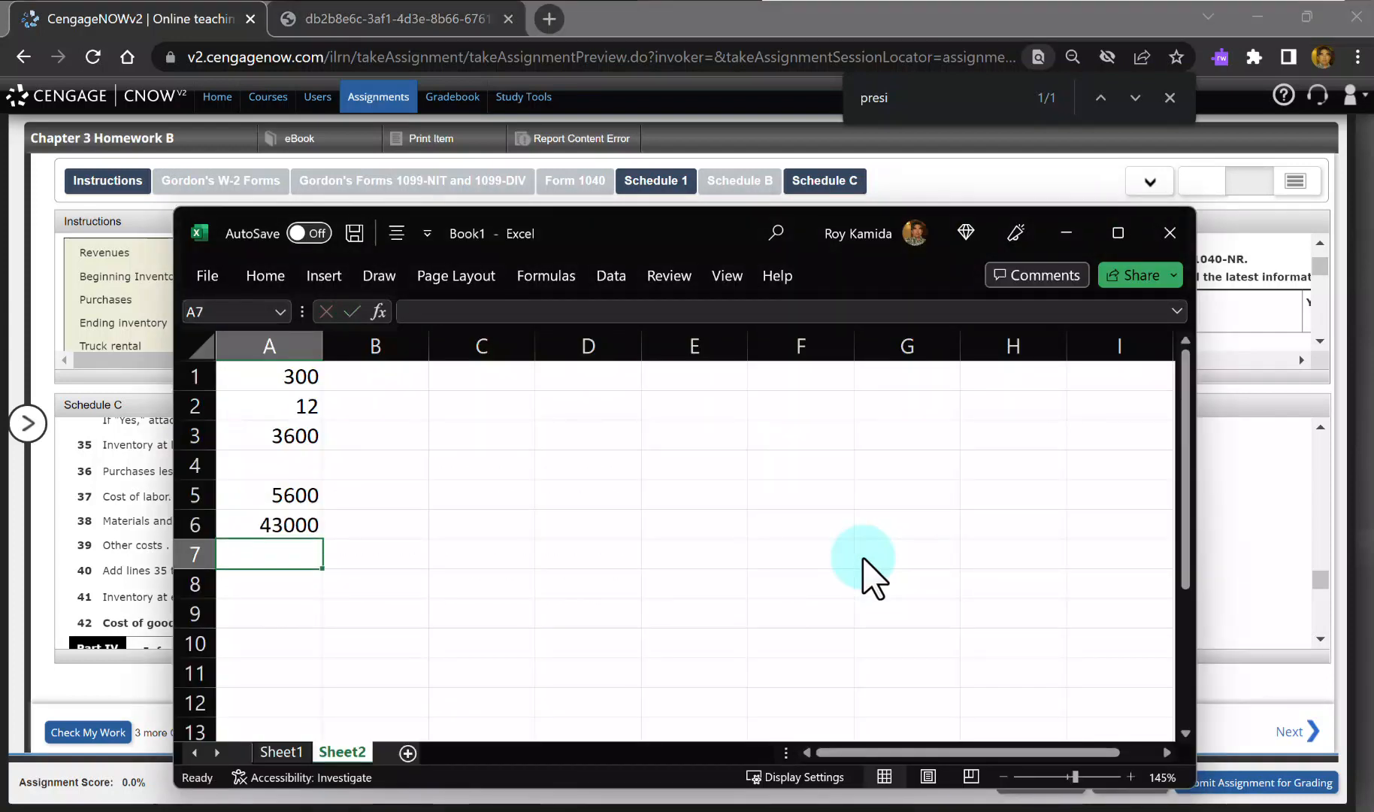
{"action": "key", "text": "alt+="}
{"action": "key", "text": "alt+="}
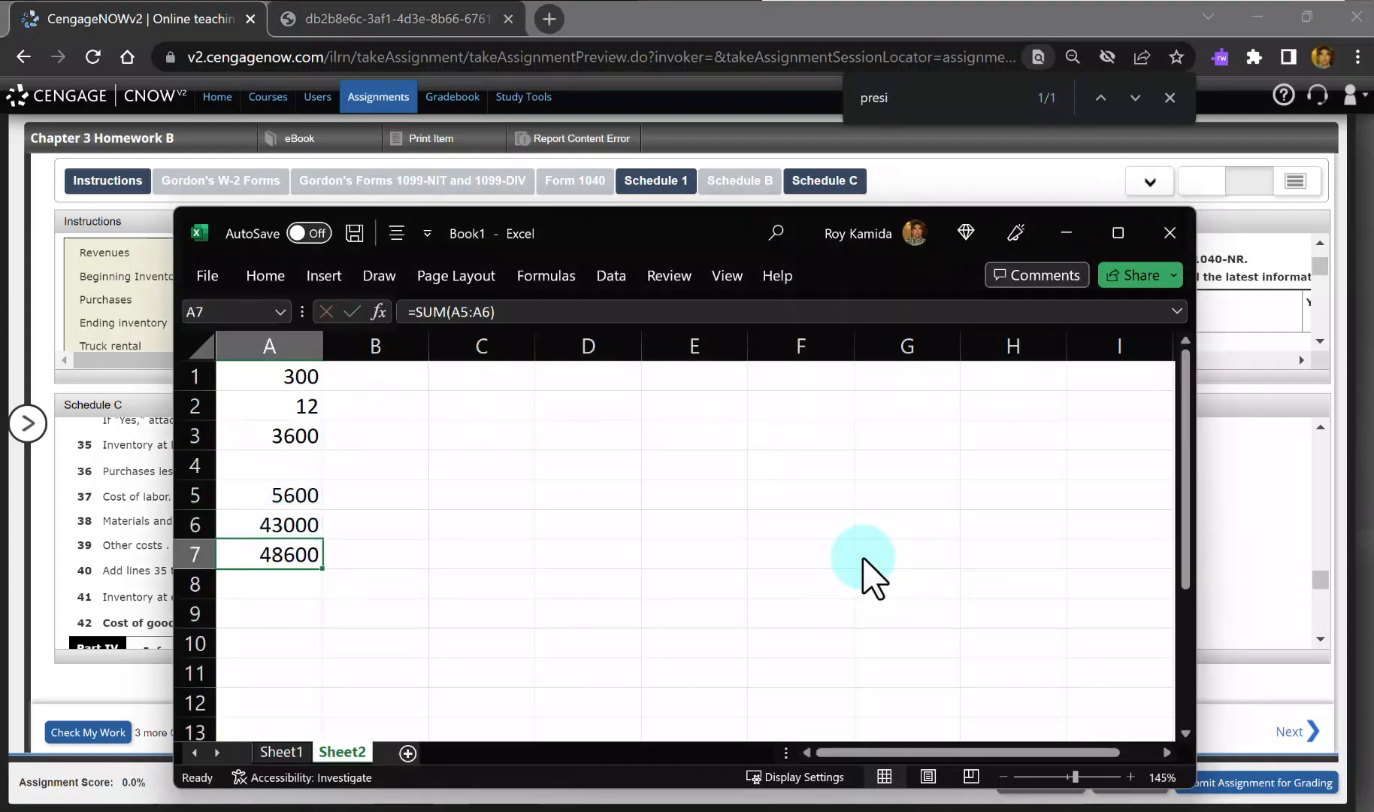
Step: Copy the A7 total, return to the assignment, and fill Schedule C line 40 with 48,600 and line 41 with 7,800
{"action": "key", "text": "ctrl+c"}
{"action": "key", "text": "alt+Tab"}
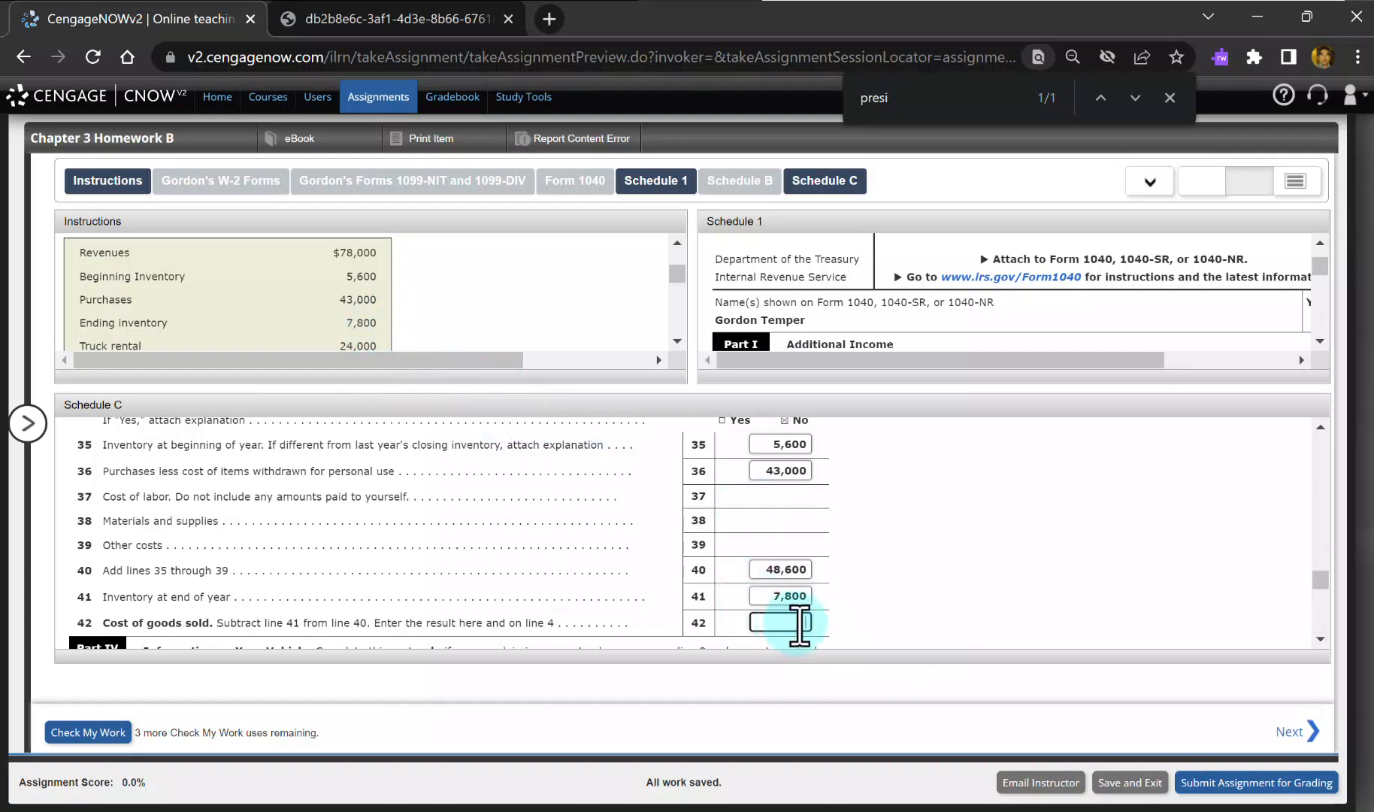
Step: Switch to the Excel workbook, enter -7800 in A8, and total A7:A8 with SUM in A9
{"action": "key", "text": "alt+Tab"}
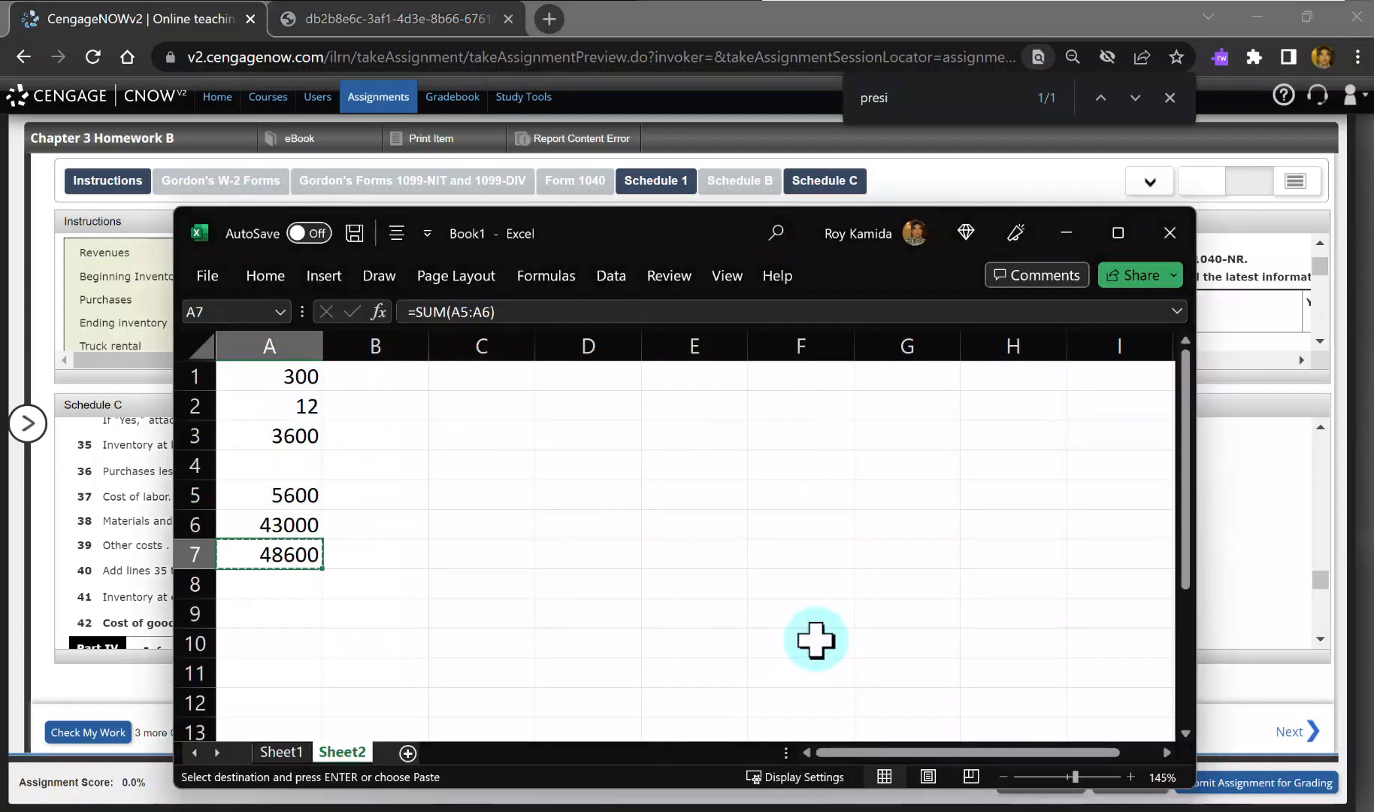
{"action": "key", "text": "Escape"}
{"action": "key", "text": "Return"}
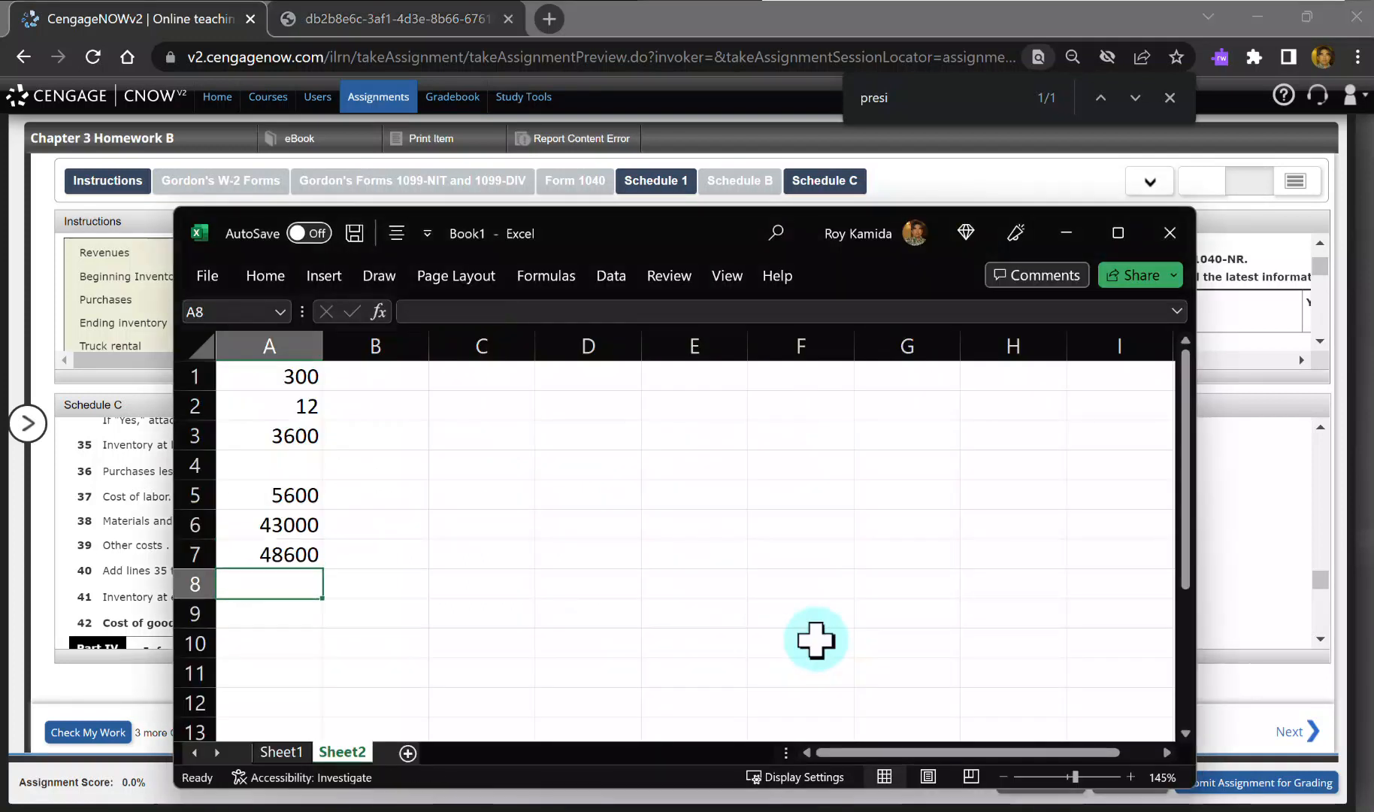
{"action": "type", "text": "-780"}
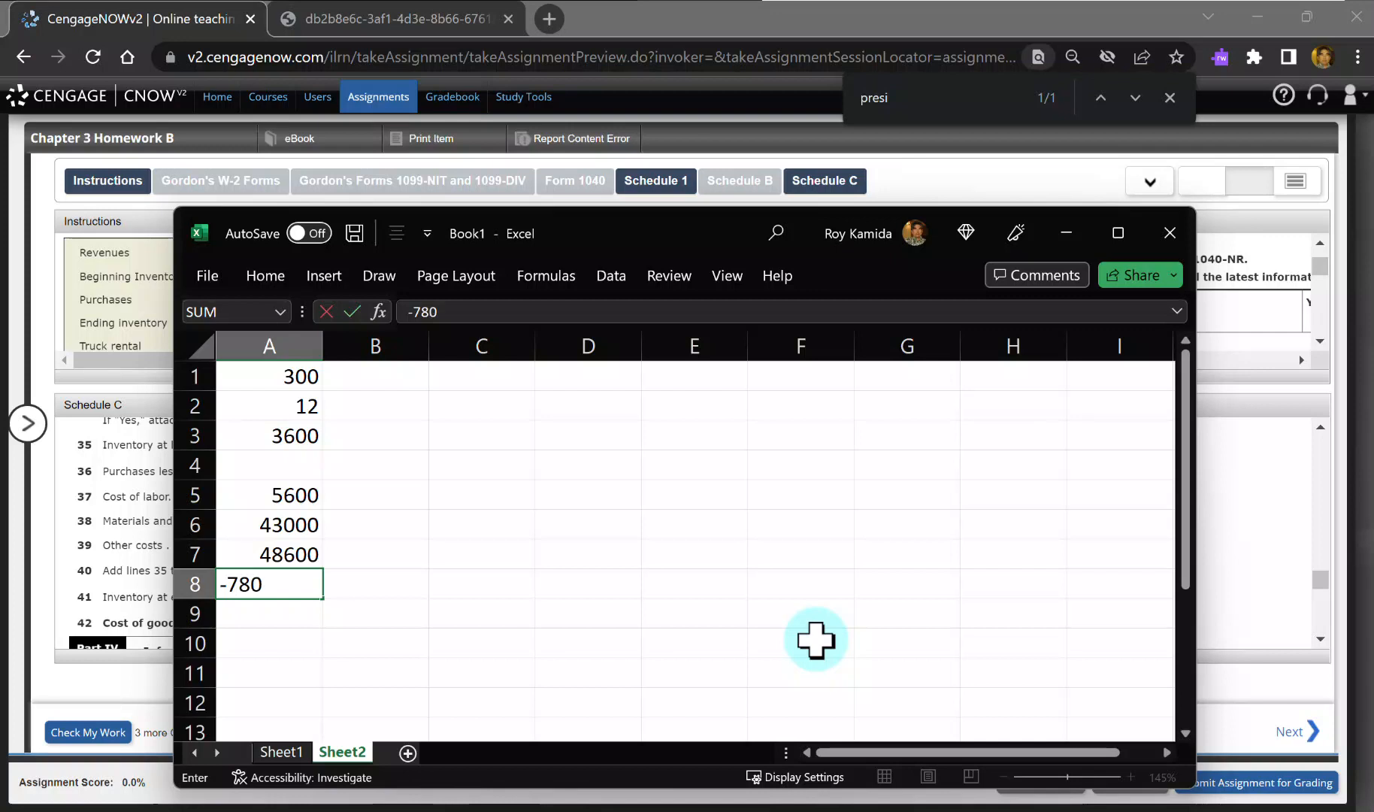
{"action": "type", "text": "0"}
{"action": "key", "text": "Return"}
{"action": "key", "text": "shift+Up"}
{"action": "key", "text": "shift+Up"}
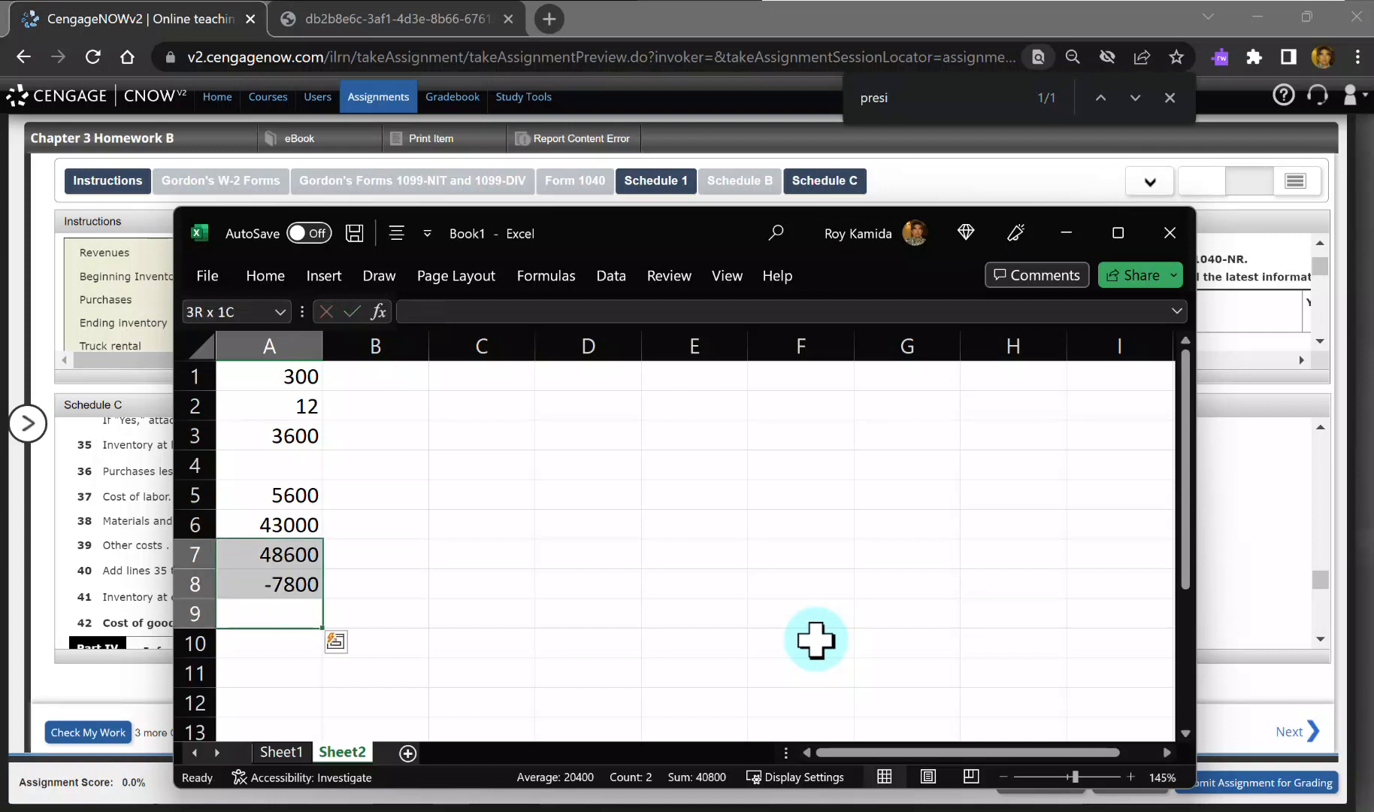
{"action": "key", "text": "alt+equal"}
{"action": "key", "text": "Down"}
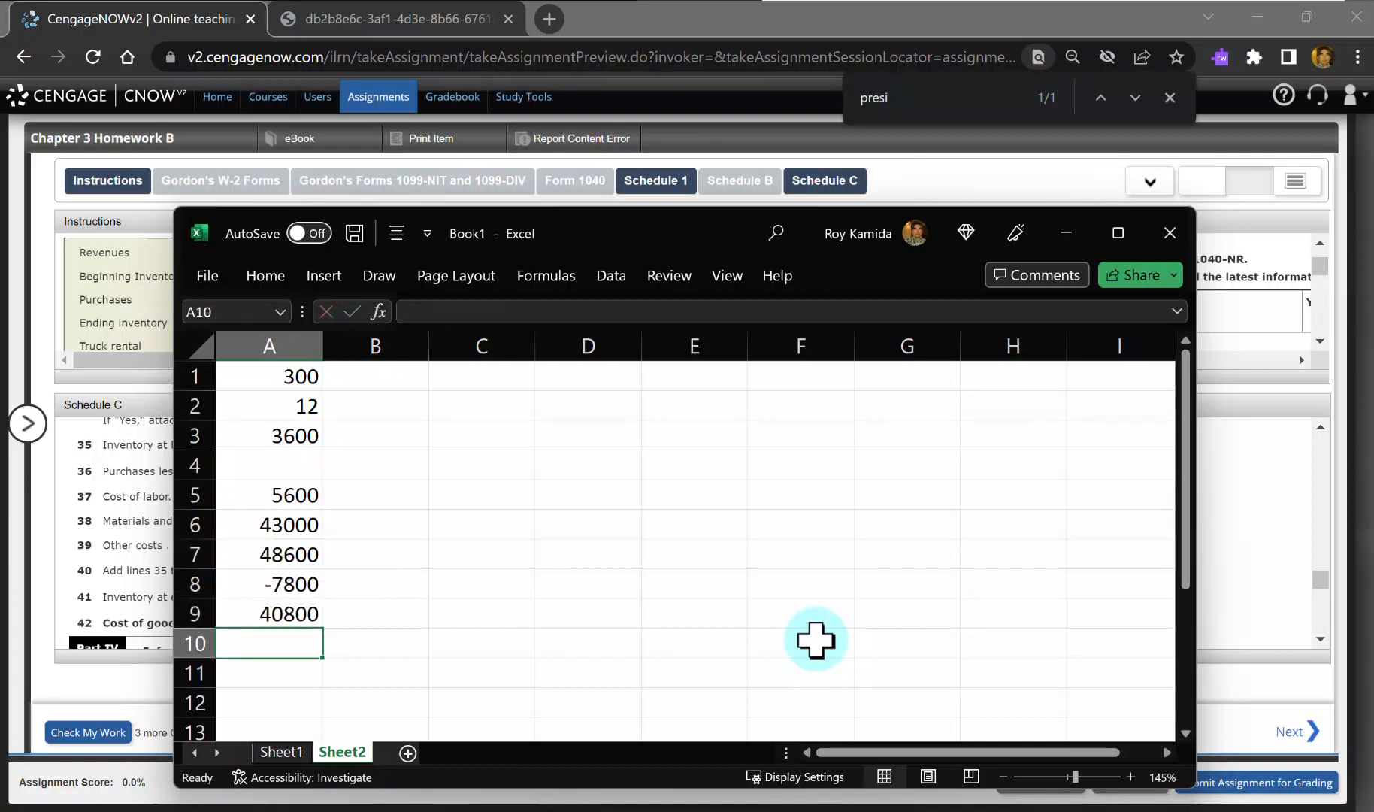
Step: Copy the A9 total, return to the assignment, and enter 40,800 on Schedule C lines 42 and 4
{"action": "key", "text": "Up"}
{"action": "key", "text": "ctrl+c"}
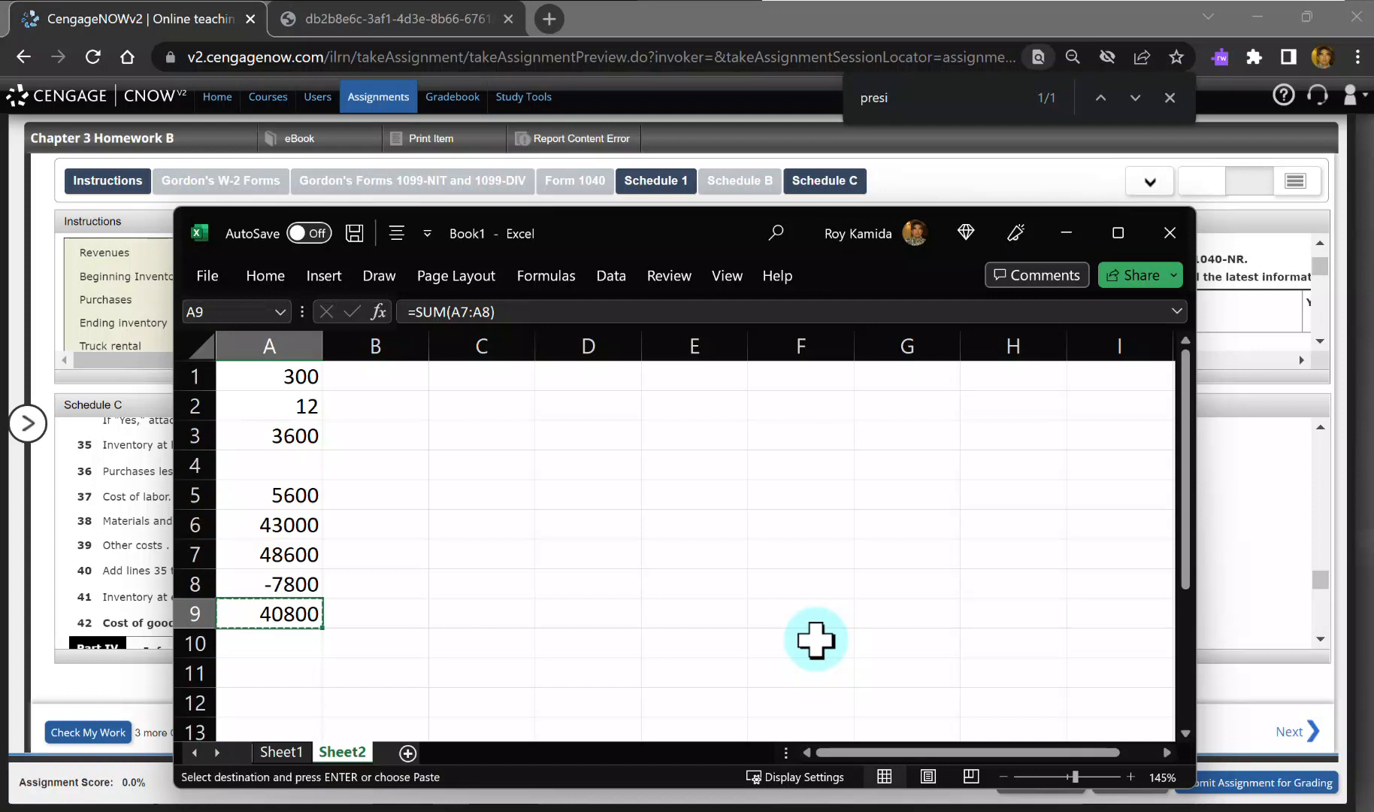
{"action": "key", "text": "alt+Tab"}
{"action": "left_click", "coordinate": [789, 623]}
{"action": "key", "text": "ctrl+v"}
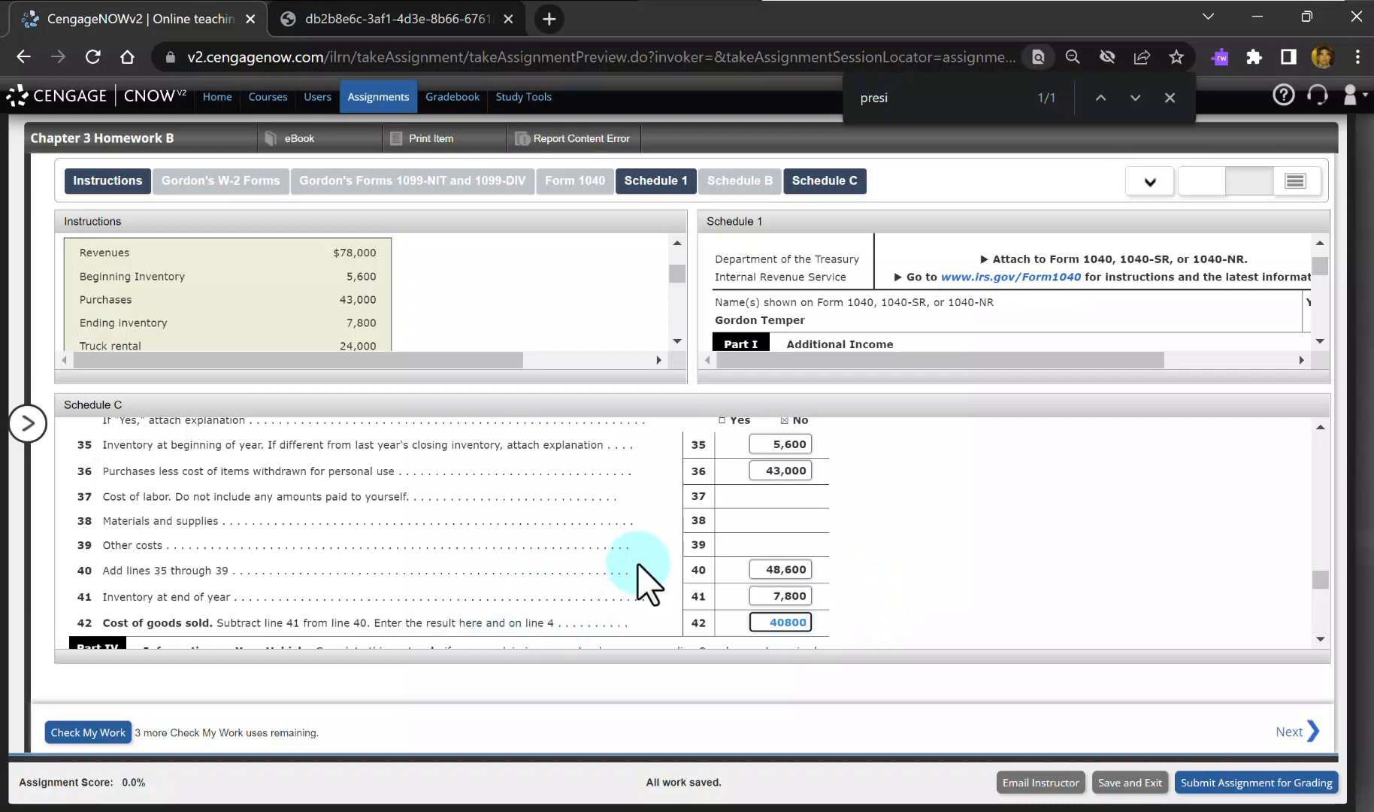
{"action": "scroll", "coordinate": [638, 577], "scroll_direction": "up", "scroll_amount": 4}
{"action": "scroll", "coordinate": [638, 577], "scroll_direction": "up", "scroll_amount": 15}
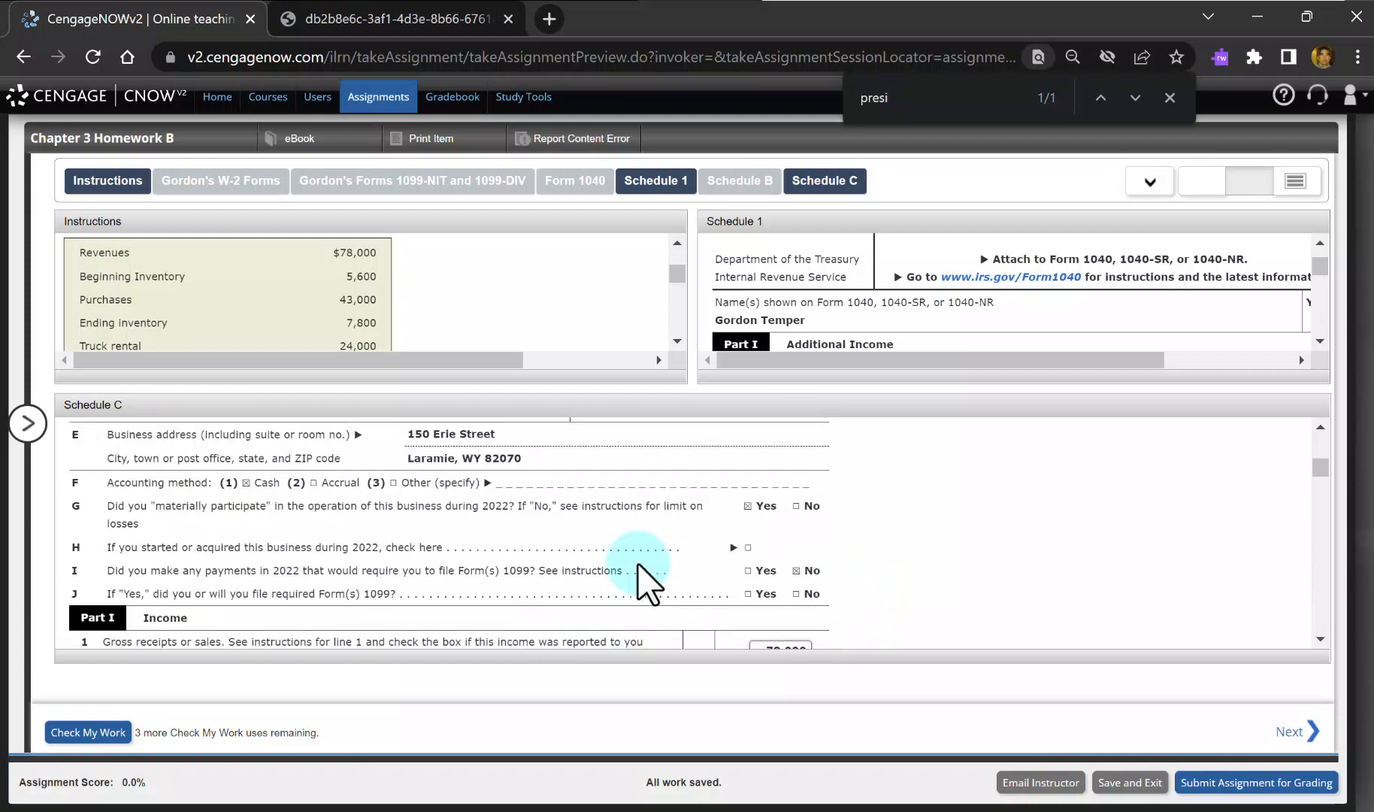
{"action": "scroll", "coordinate": [638, 576], "scroll_direction": "down", "scroll_amount": 3}
{"action": "left_click", "coordinate": [795, 450]}
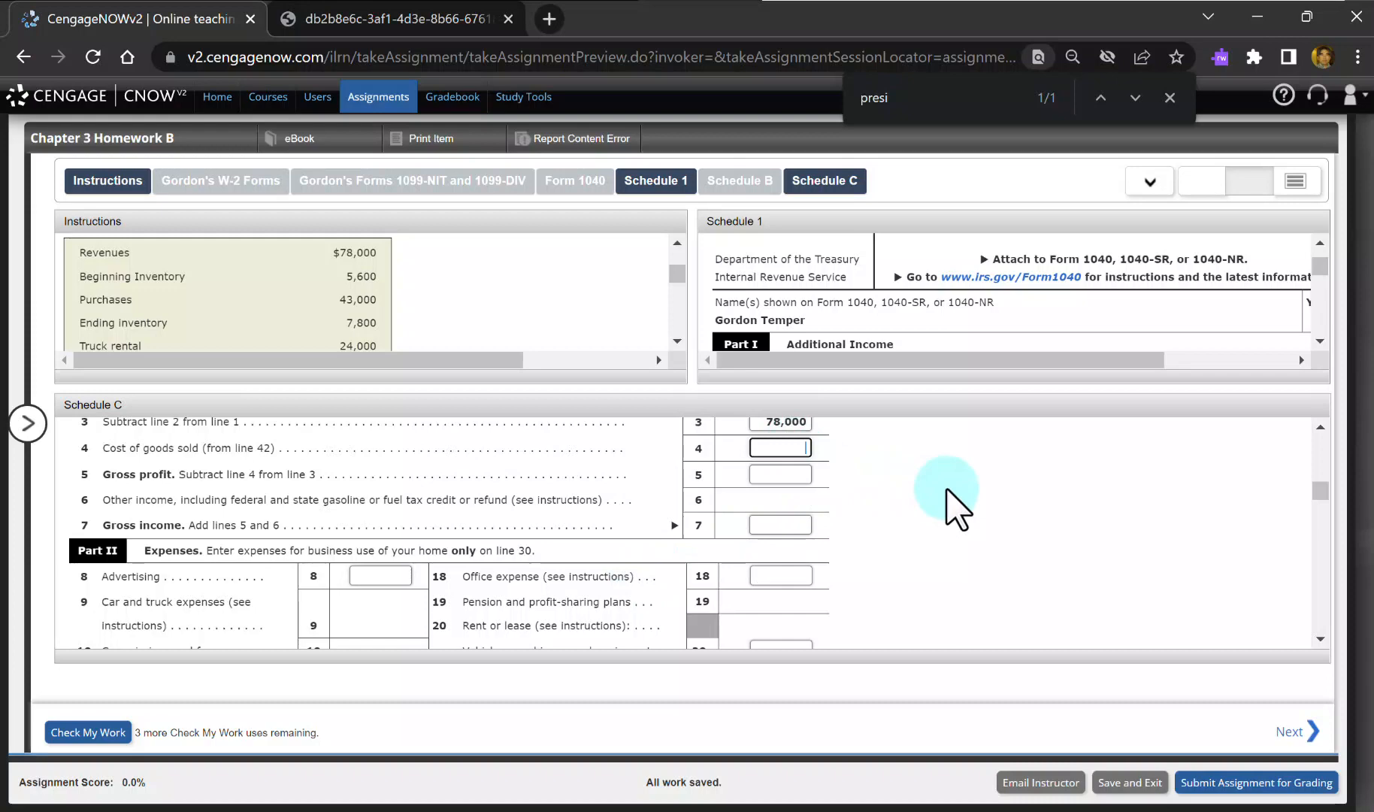
{"action": "type", "text": "40800"}
{"action": "scroll", "coordinate": [940, 519], "scroll_direction": "up", "scroll_amount": 2}
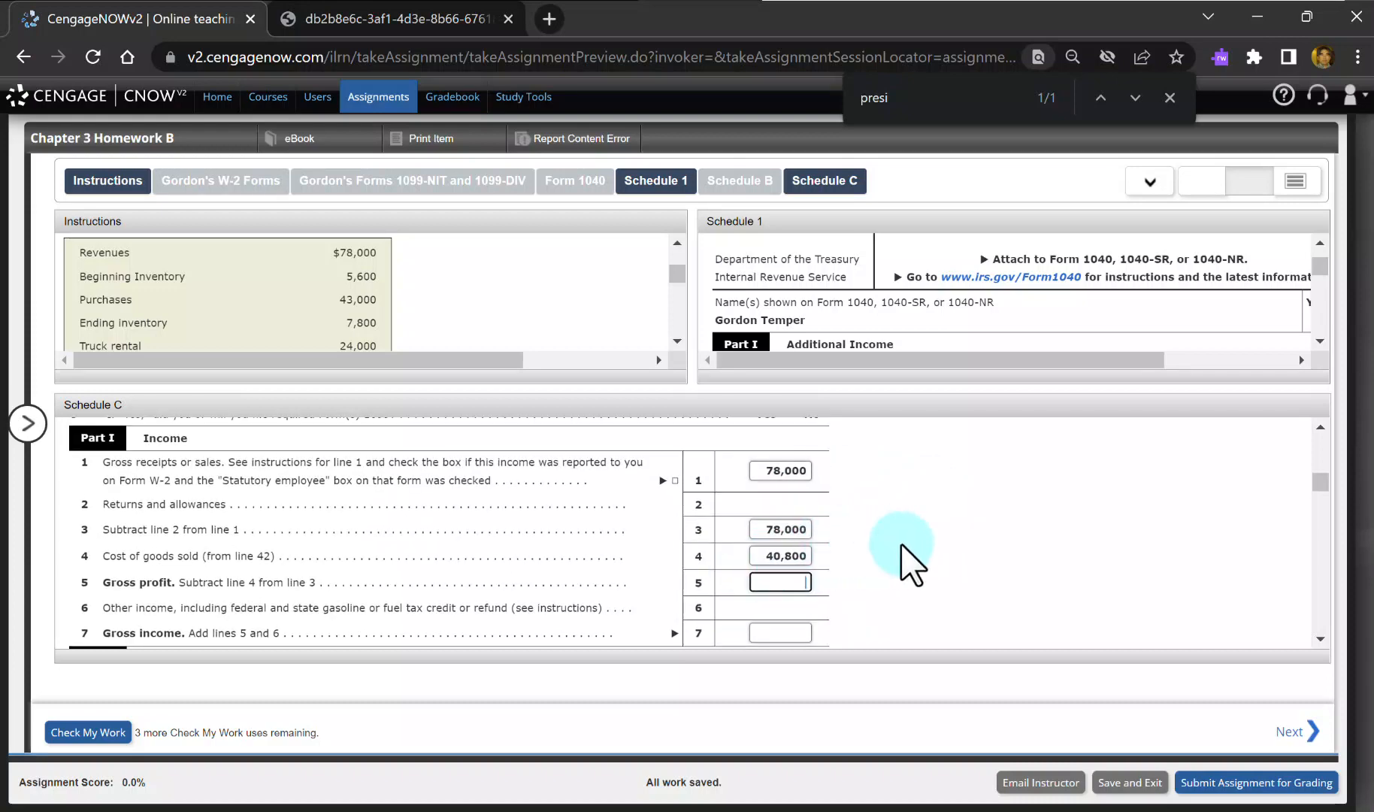
Step: Switch to the Excel workbook, enter 78000 in A10, and subtract A9 from A10 in A11
{"action": "key", "text": "alt+Tab"}
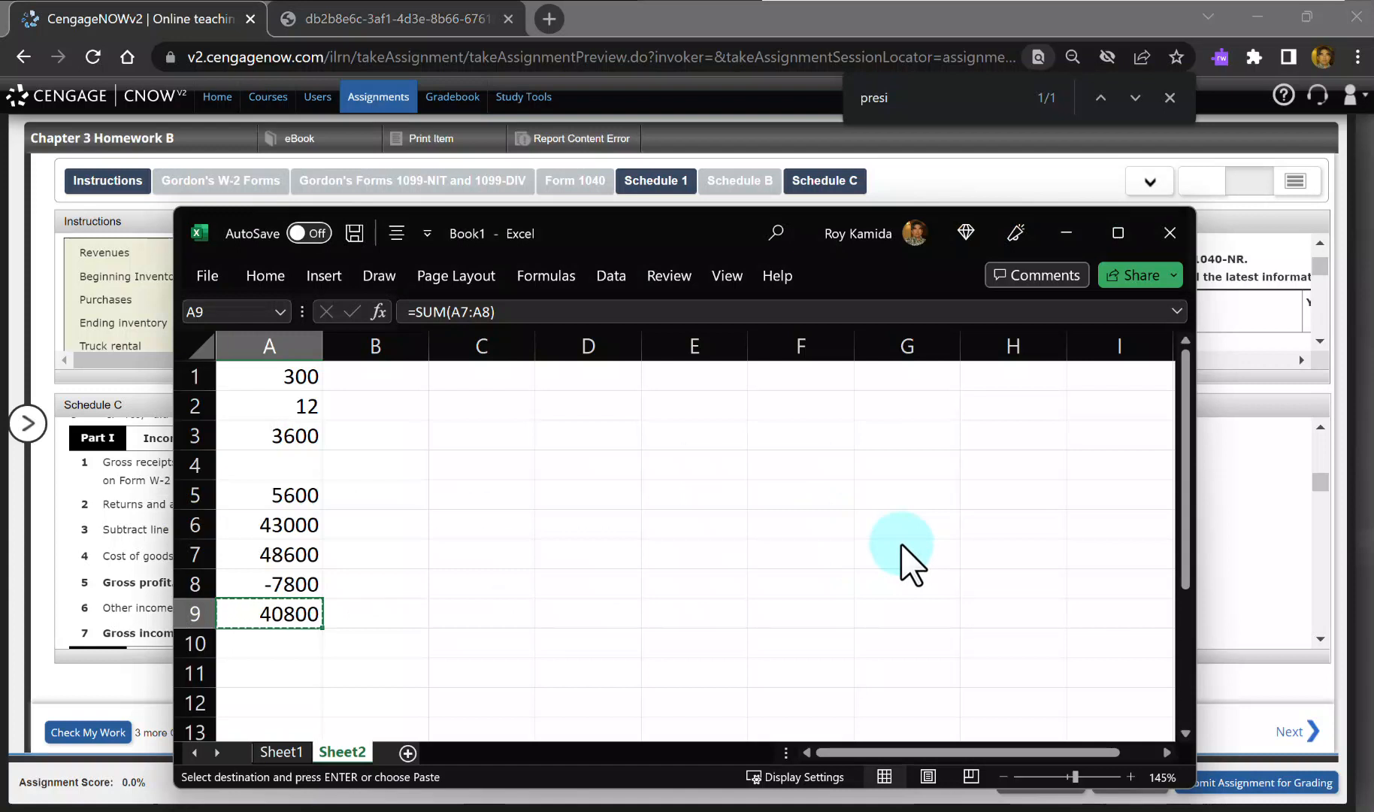
{"action": "key", "text": "Return"}
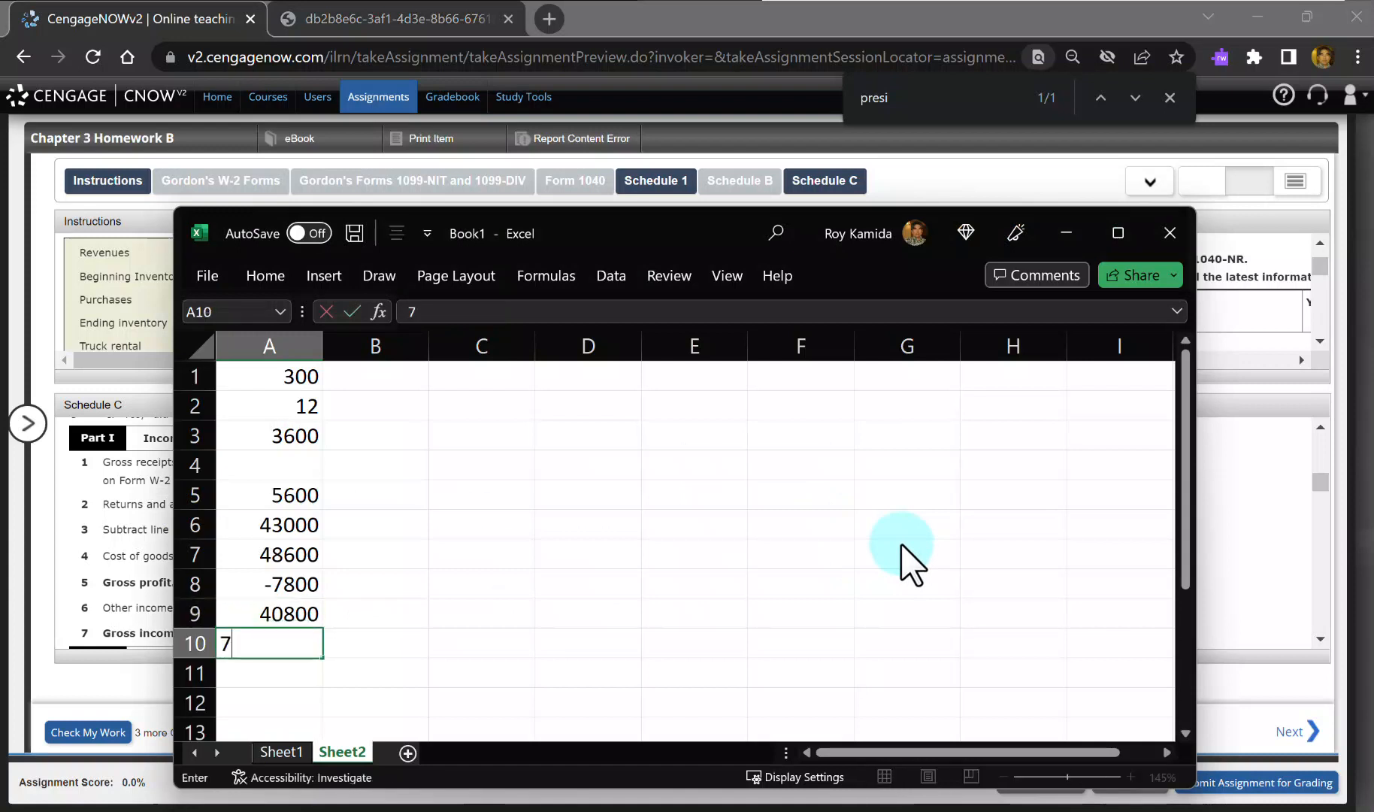
{"action": "key", "text": "Return"}
{"action": "type", "text": "+"}
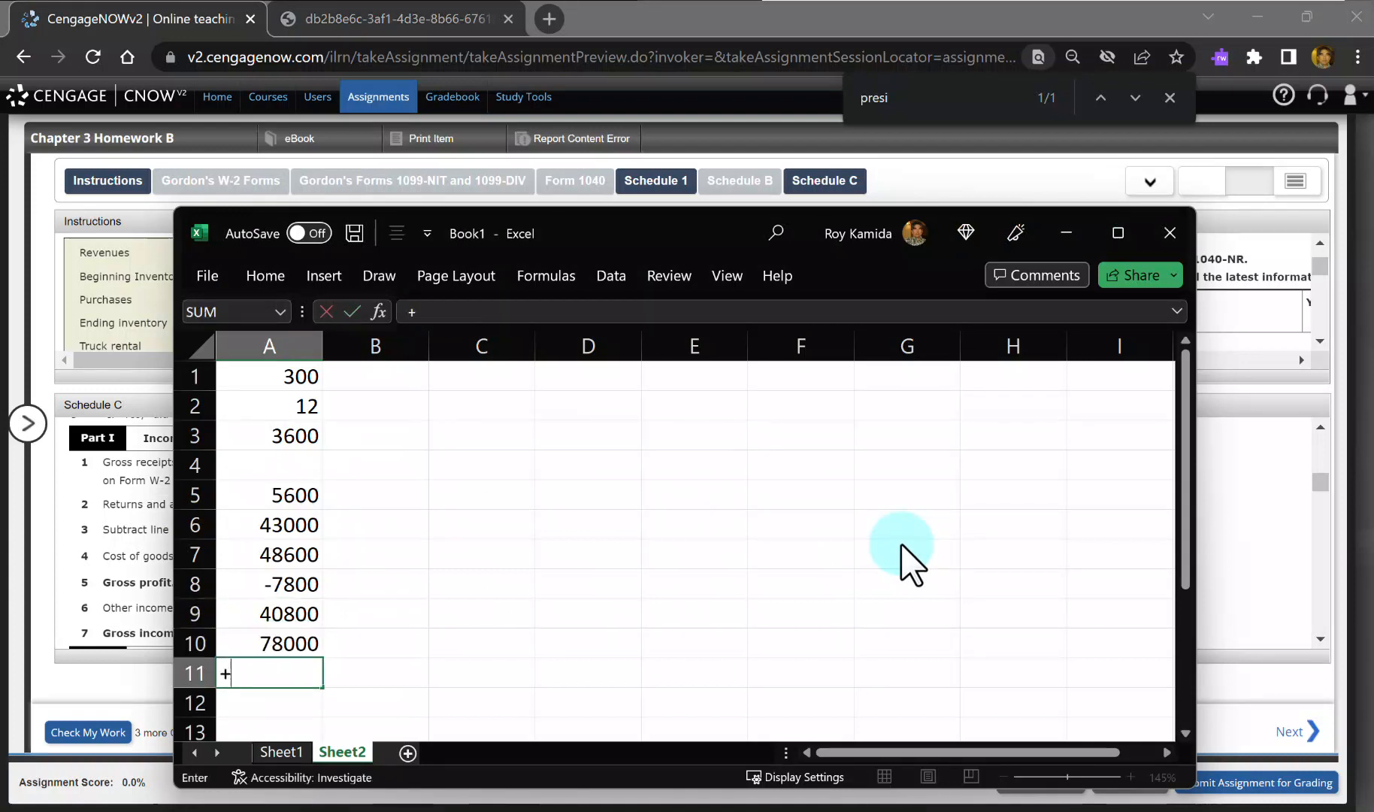
{"action": "type", "text": "A10-A9"}
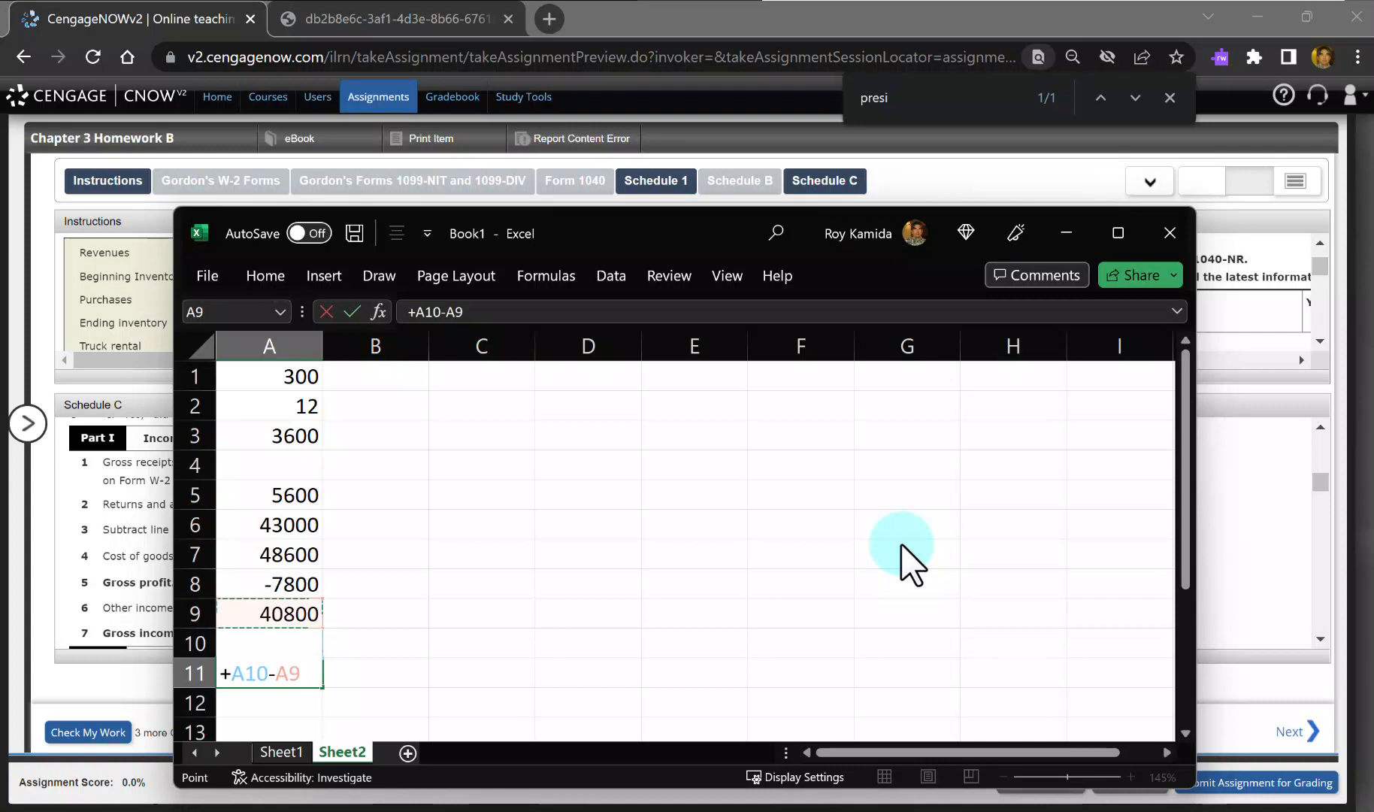
{"action": "key", "text": "Return"}
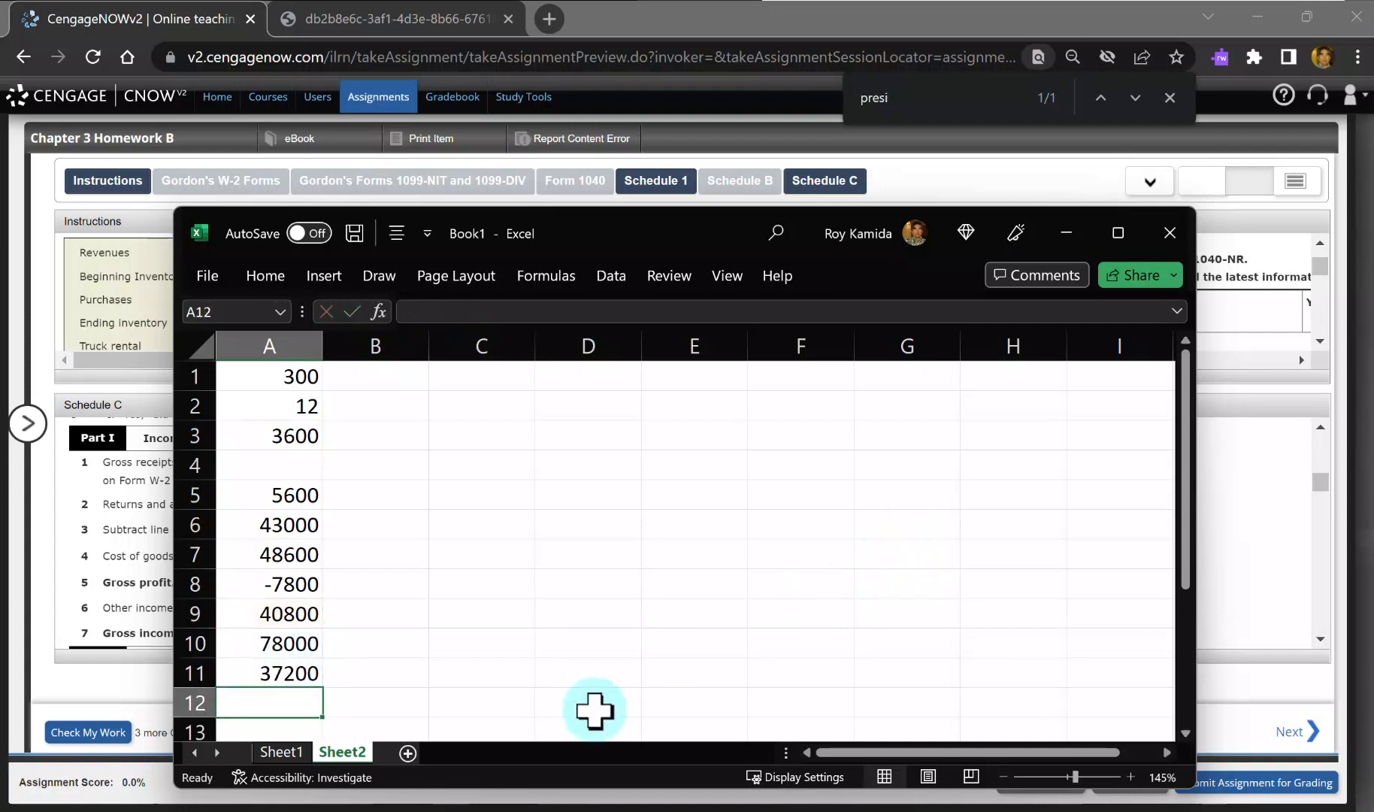
Step: Copy the A11 result, return to the assignment, and enter 37,200 on Schedule C lines 5 and 7
{"action": "left_click", "coordinate": [278, 672]}
{"action": "key", "text": "ctrl+c"}
{"action": "key", "text": "alt+Tab"}
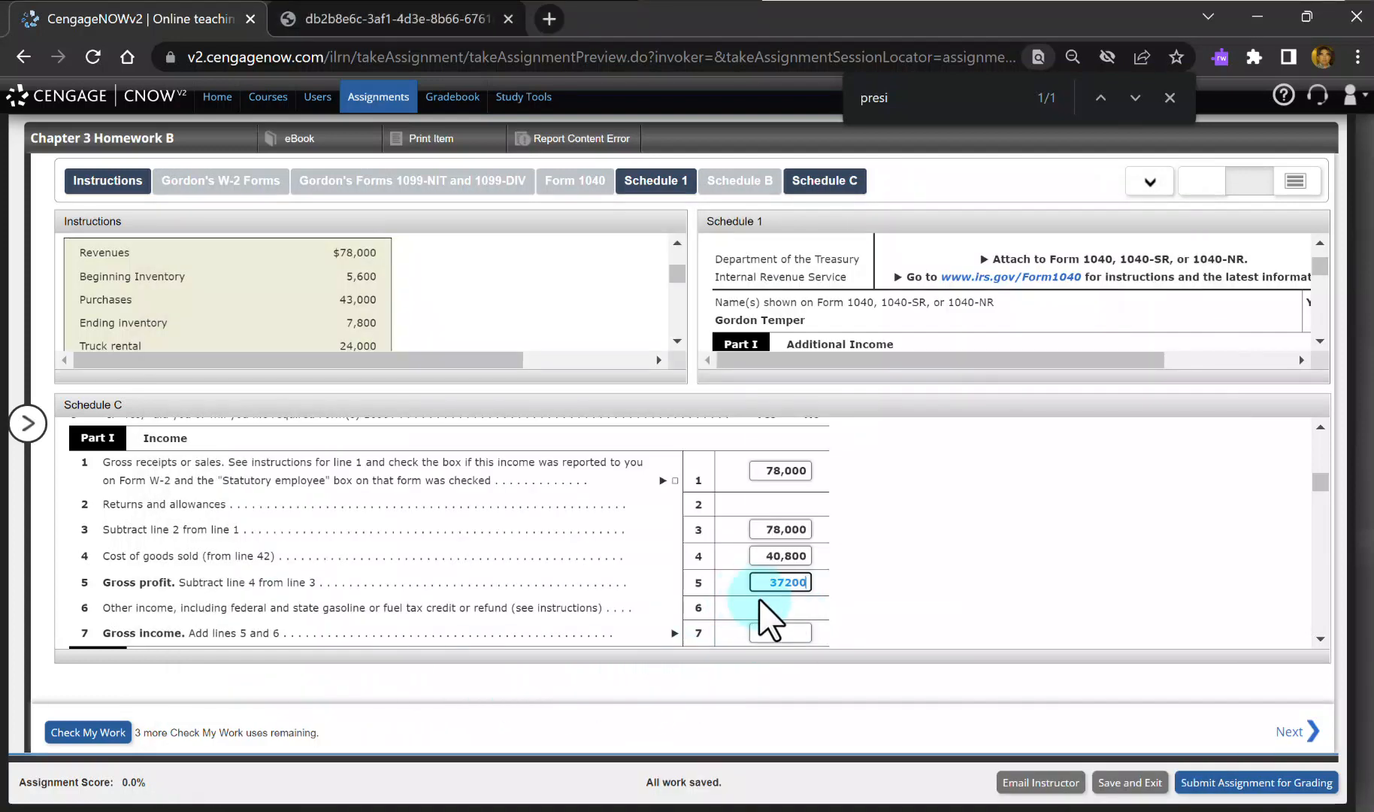
{"action": "left_click", "coordinate": [782, 634]}
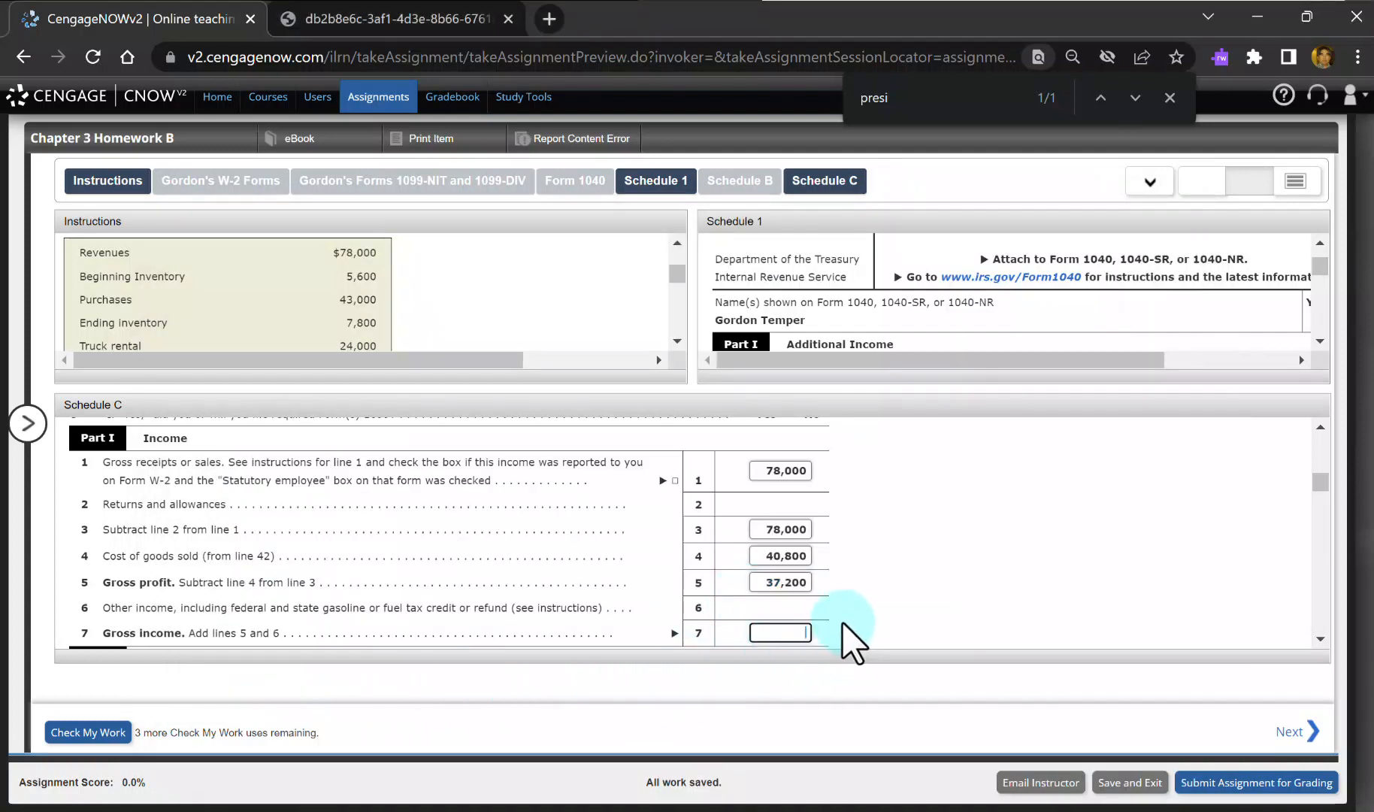
{"action": "type", "text": "37200"}
Step: In Schedule C Part II, enter truck rental of 24,000 on line 20a and office rental of 8,600 on line 20b
{"action": "scroll", "coordinate": [831, 618], "scroll_direction": "down", "scroll_amount": 2}
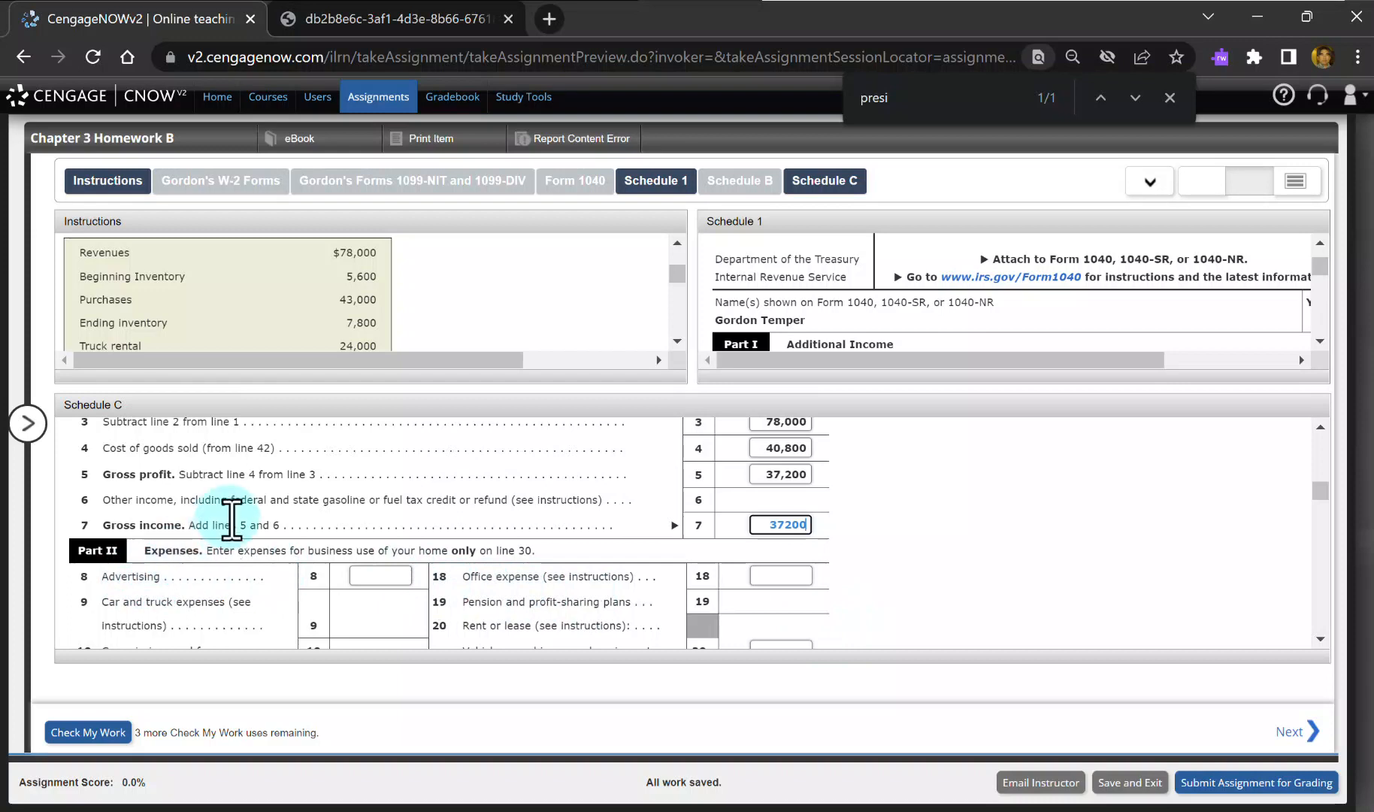
{"action": "scroll", "coordinate": [359, 288], "scroll_direction": "down", "scroll_amount": 1}
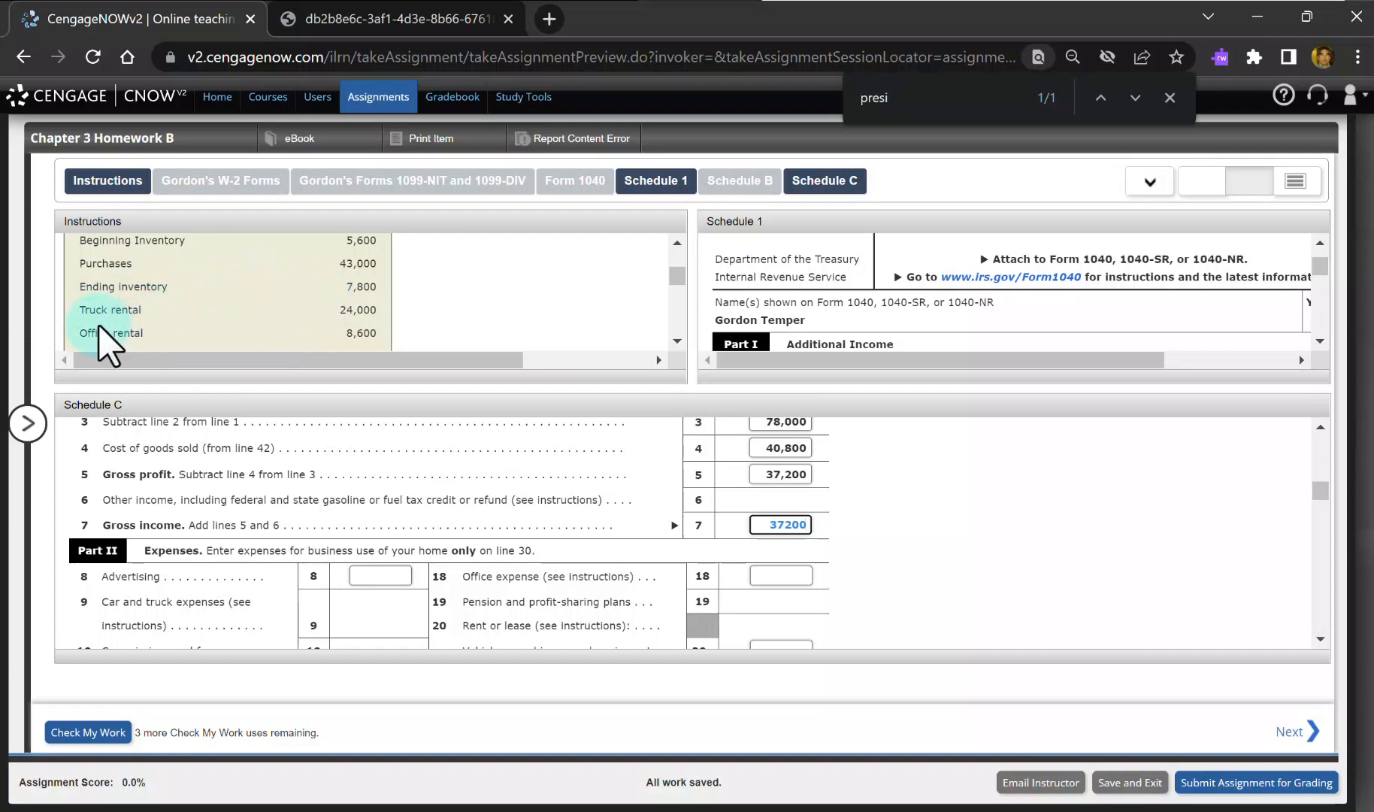
{"action": "scroll", "coordinate": [489, 564], "scroll_direction": "down", "scroll_amount": 1}
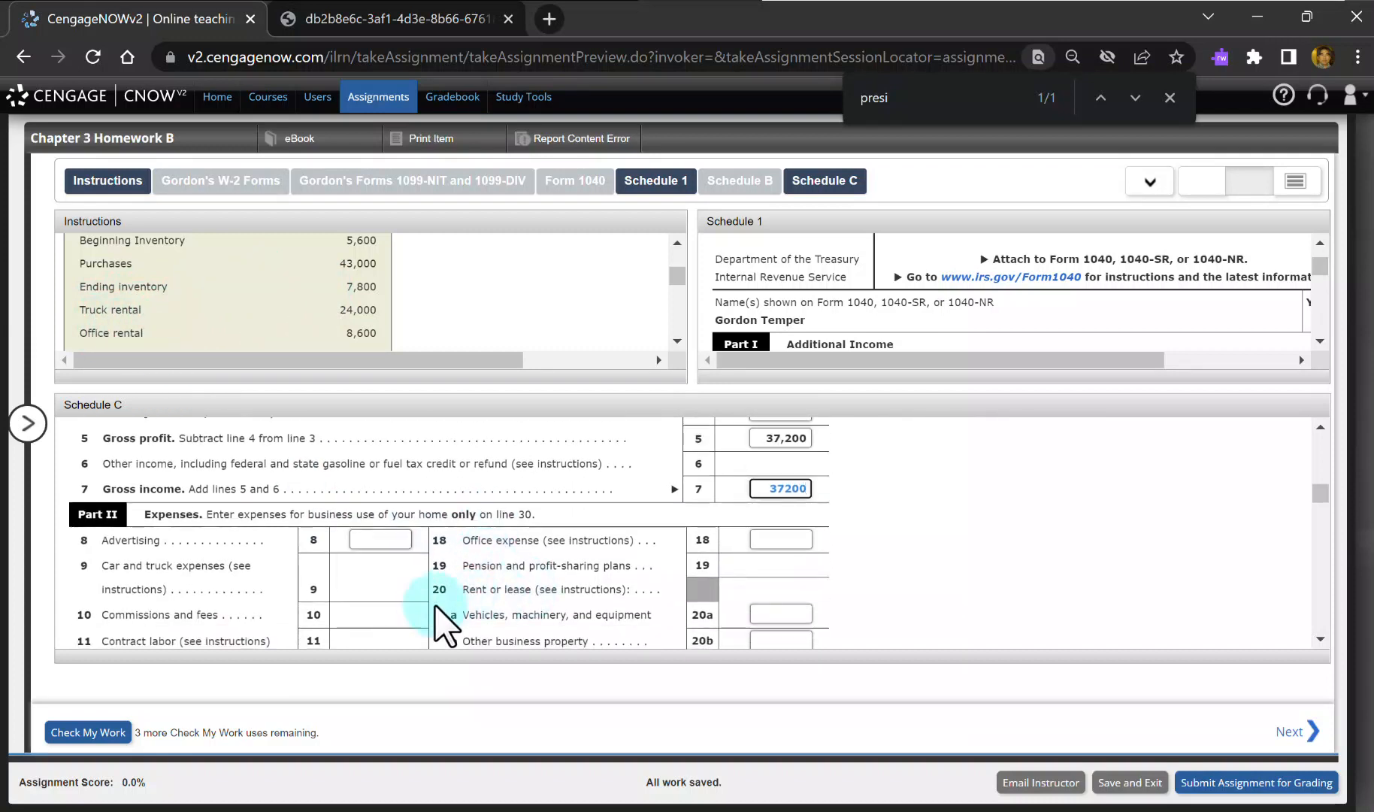
{"action": "scroll", "coordinate": [563, 605], "scroll_direction": "down", "scroll_amount": 1}
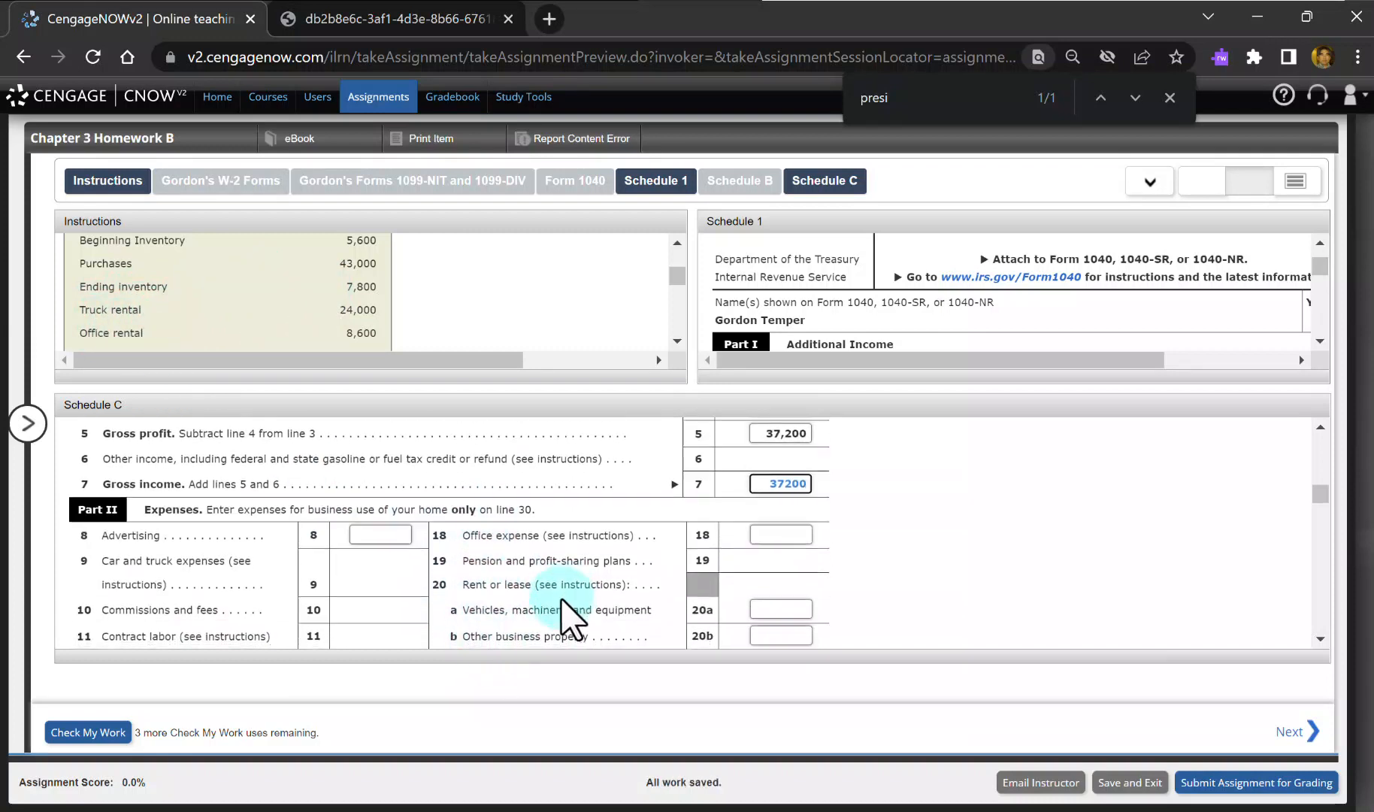
{"action": "scroll", "coordinate": [571, 618], "scroll_direction": "down", "scroll_amount": 1}
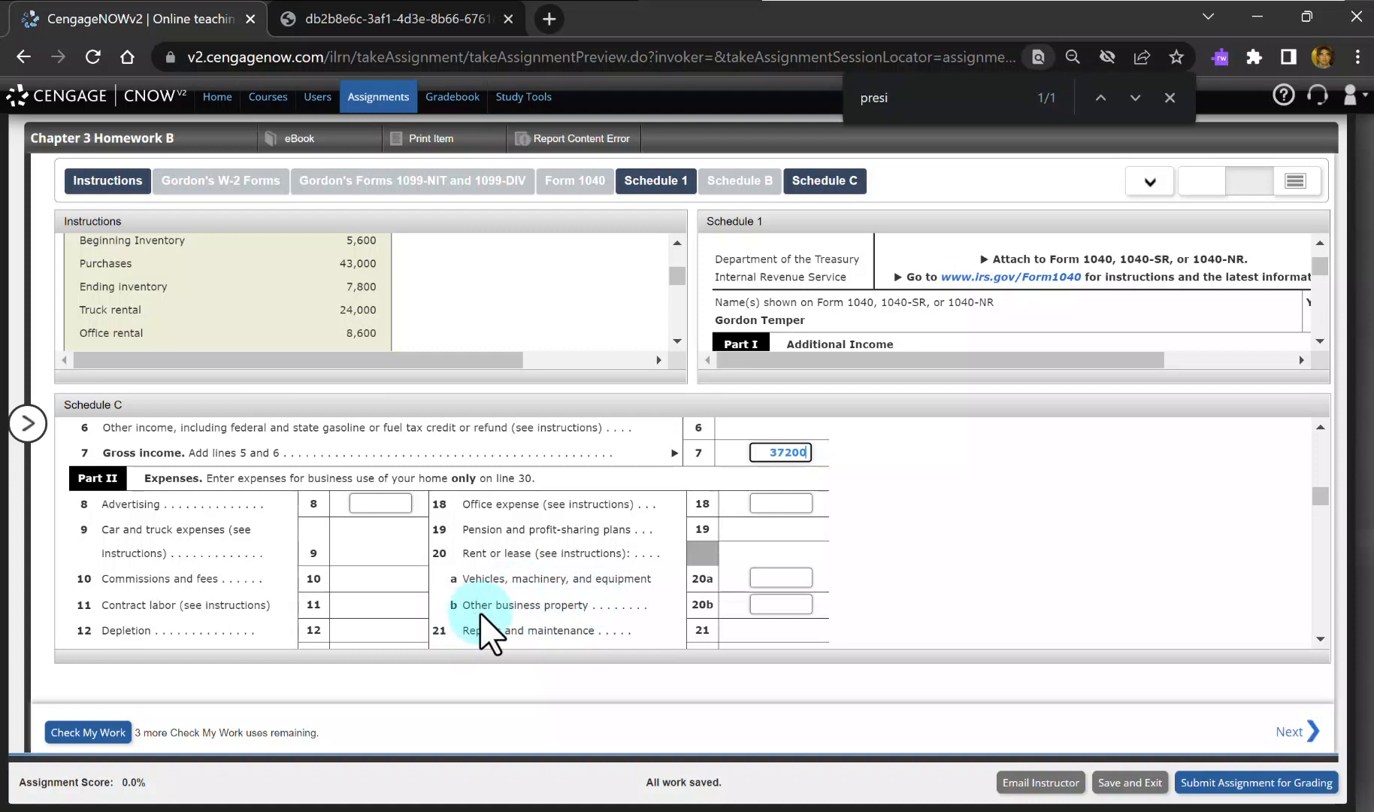
{"action": "left_click", "coordinate": [794, 578]}
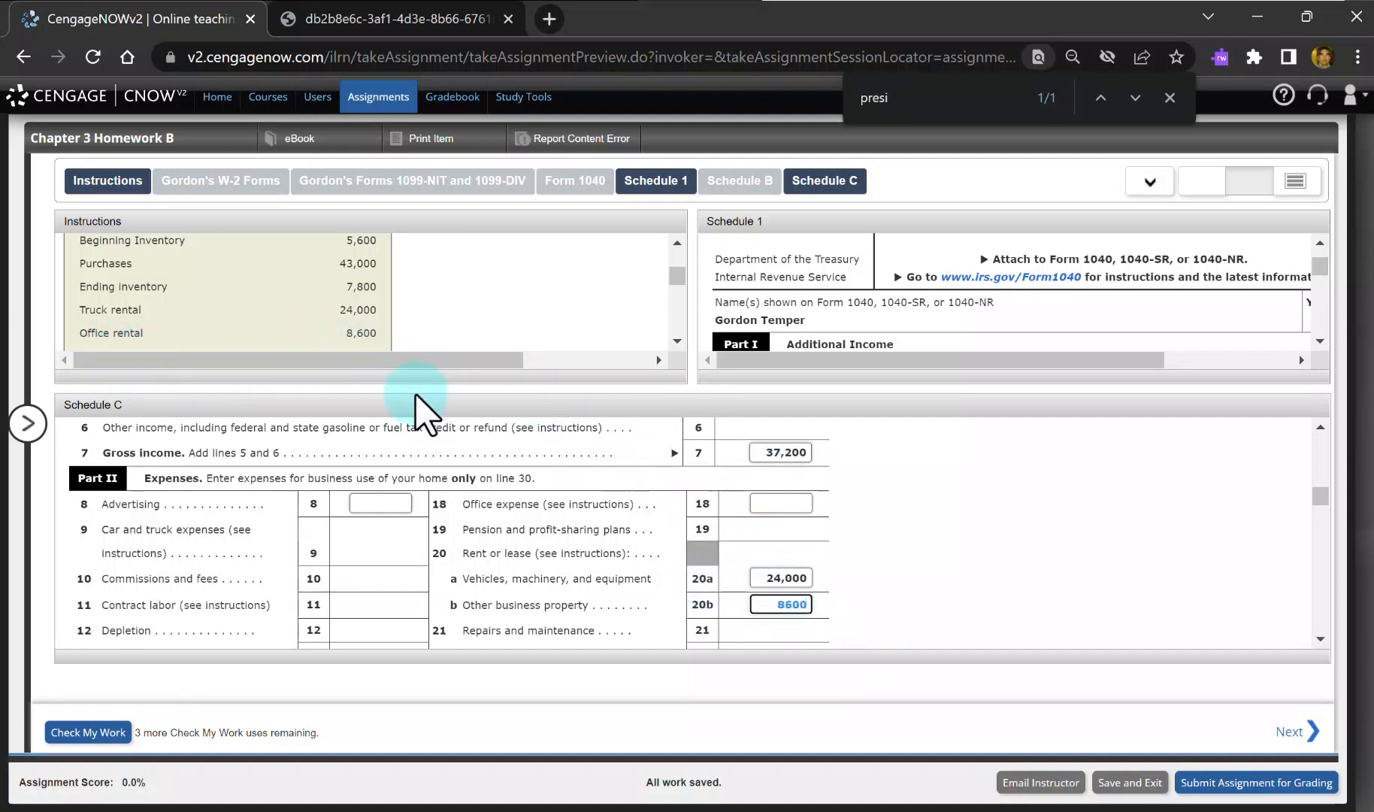
Step: Enter advertising of 500 on Schedule C line 8 and insurance of 3,000 on line 15
{"action": "scroll", "coordinate": [405, 308], "scroll_direction": "down", "scroll_amount": 1}
{"action": "scroll", "coordinate": [406, 308], "scroll_direction": "down", "scroll_amount": 1}
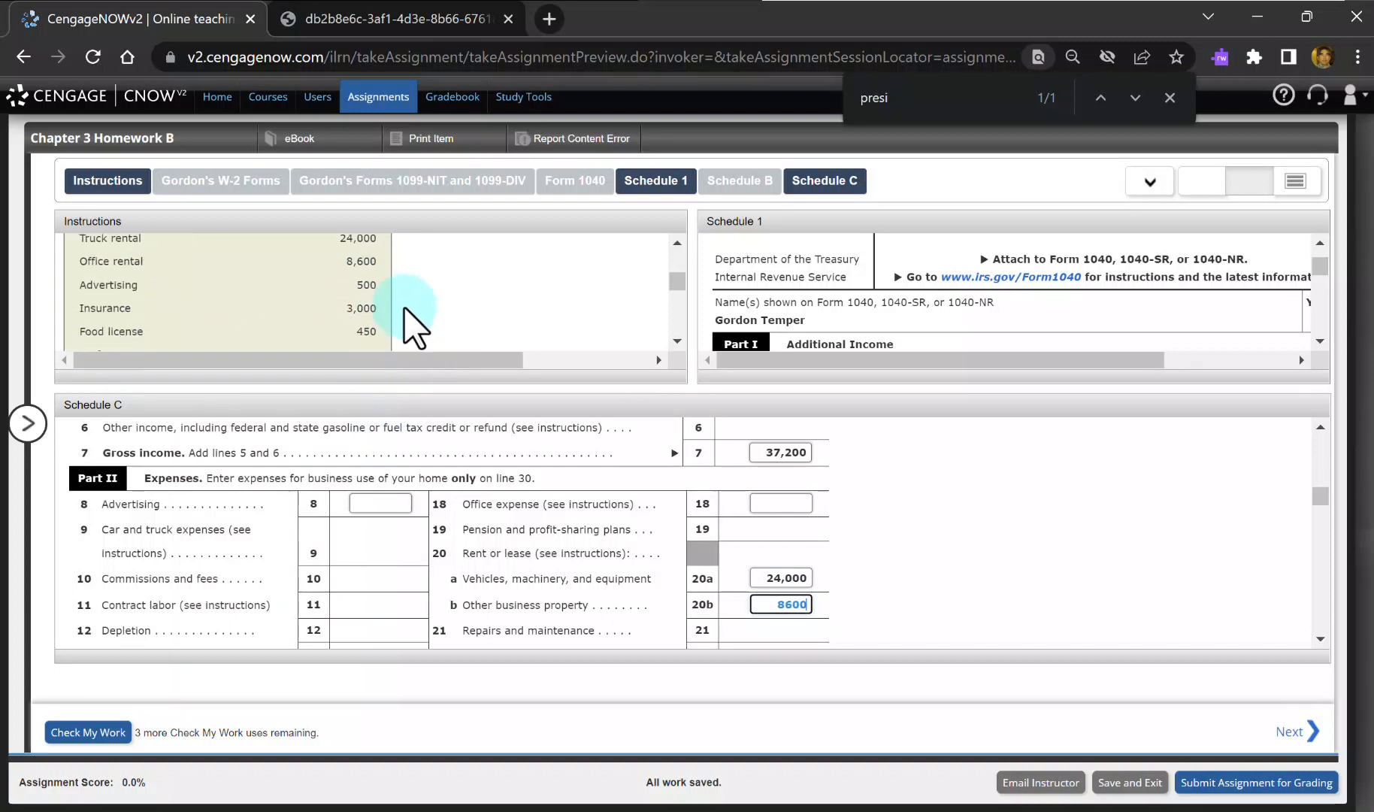
{"action": "left_click", "coordinate": [364, 503]}
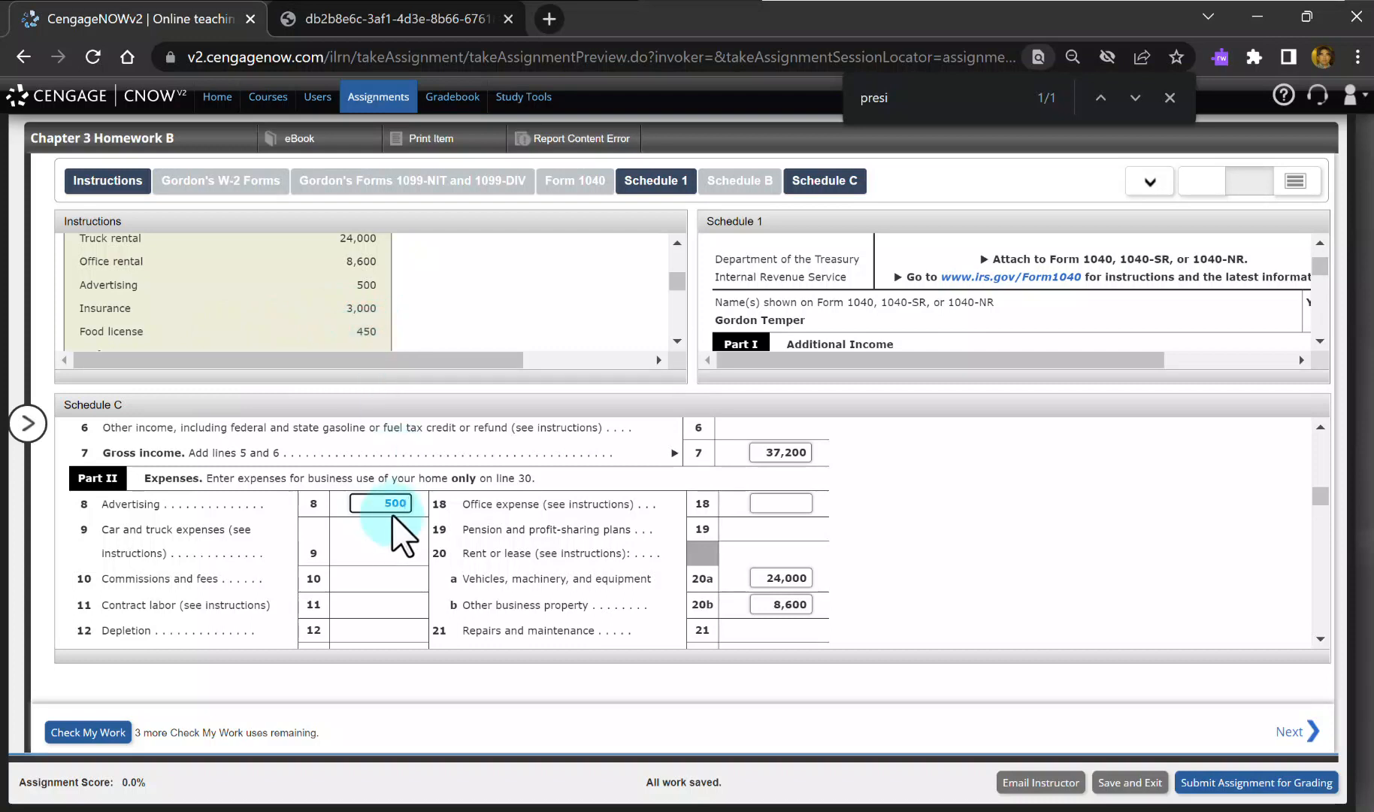
{"action": "scroll", "coordinate": [392, 527], "scroll_direction": "down", "scroll_amount": 4}
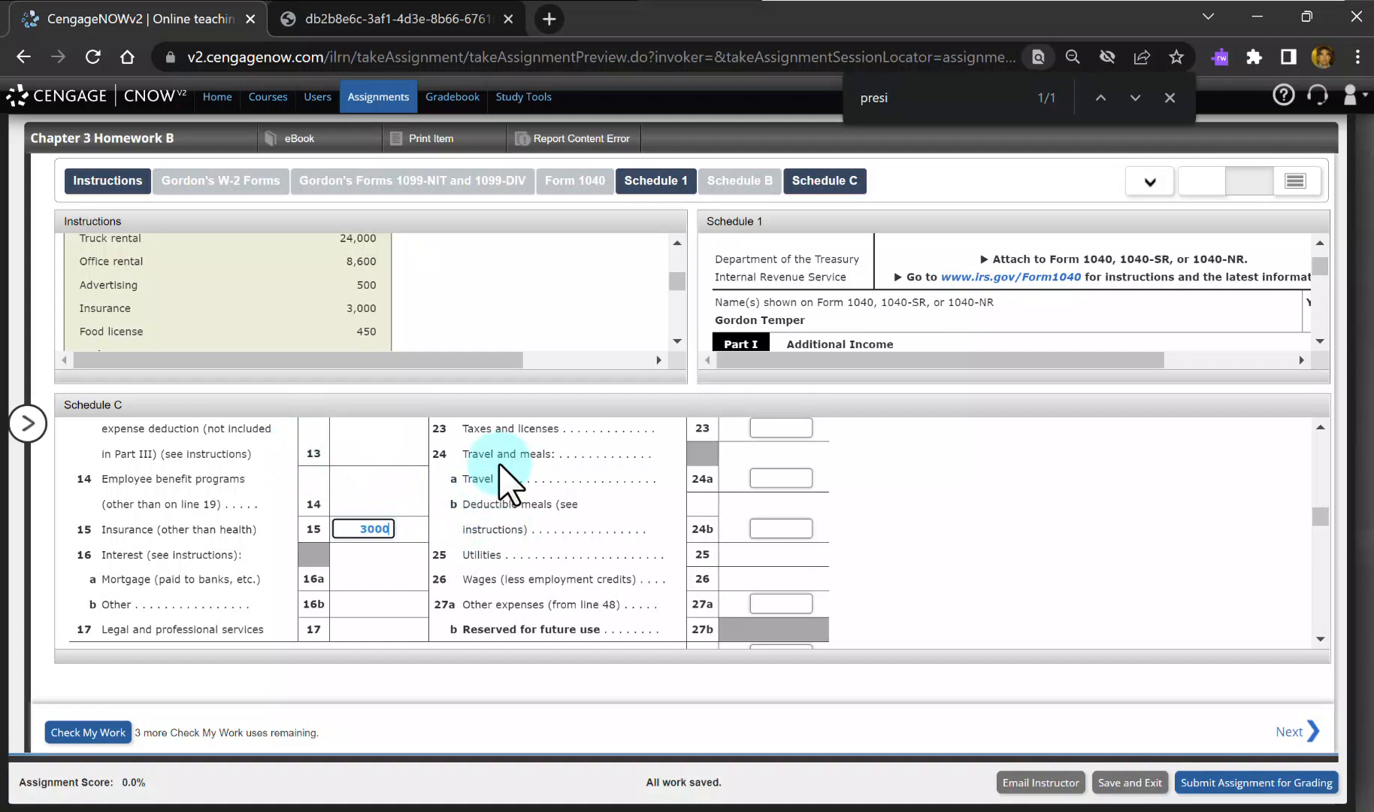
Step: Enter the food license cost of 450 on Schedule C line 23, Taxes and licenses
{"action": "scroll", "coordinate": [519, 481], "scroll_direction": "up", "scroll_amount": 2}
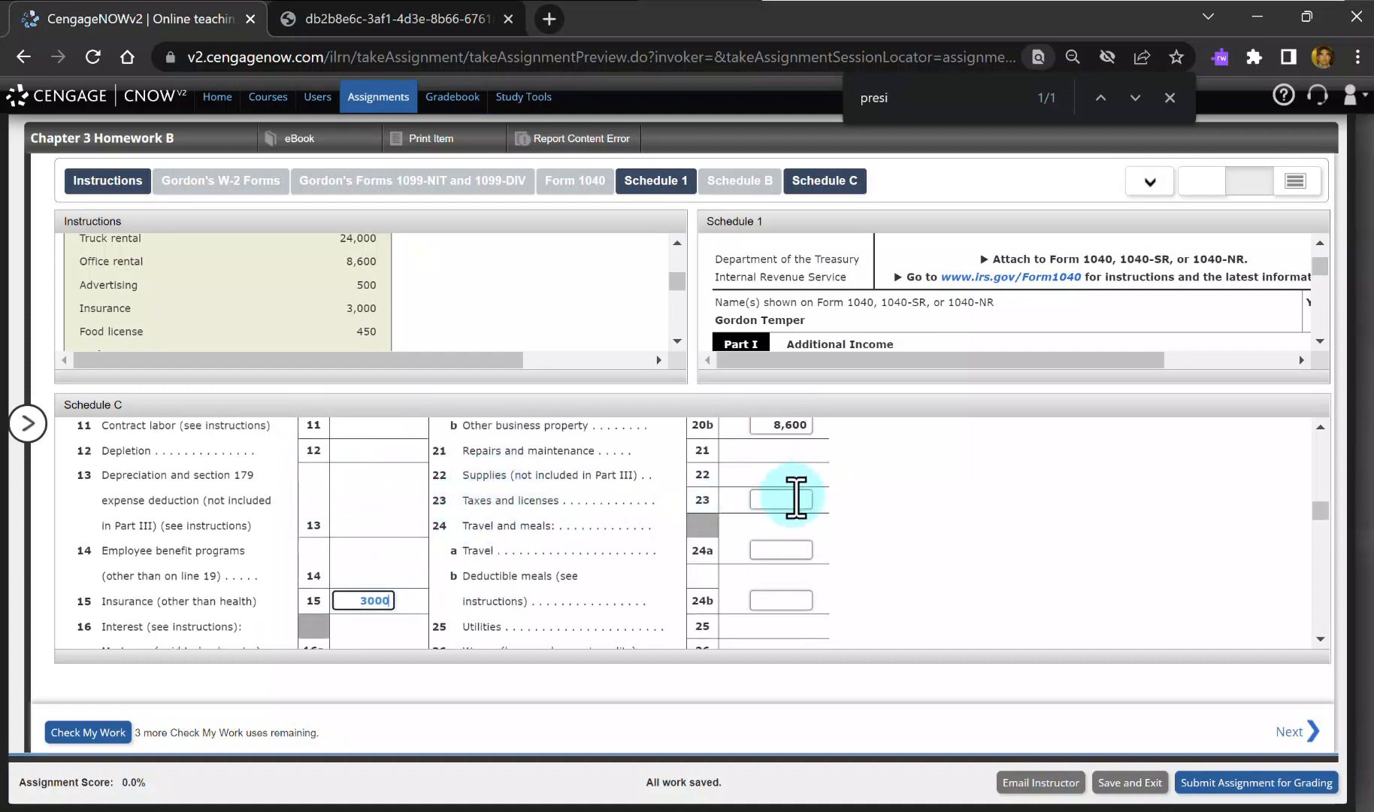
{"action": "left_click", "coordinate": [795, 498]}
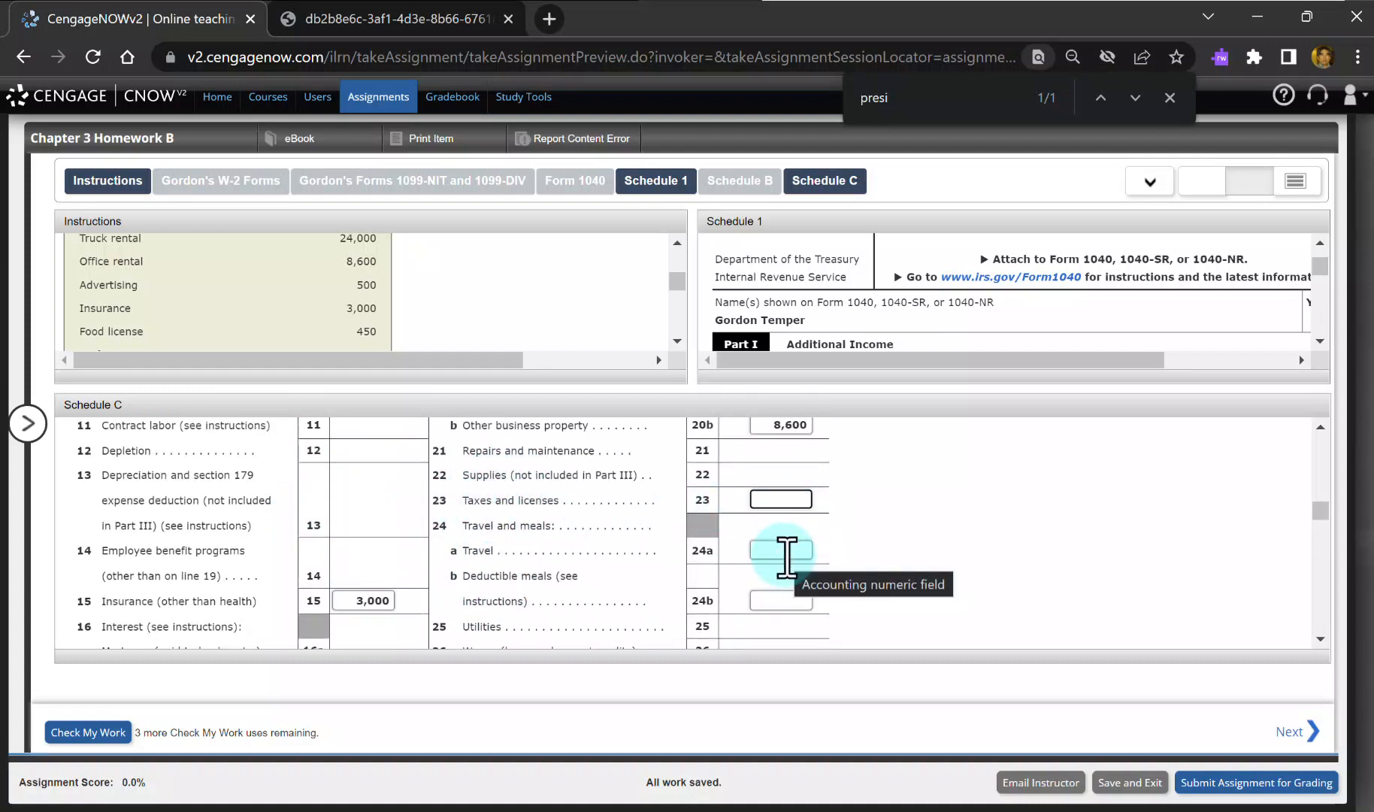
{"action": "type", "text": "450"}
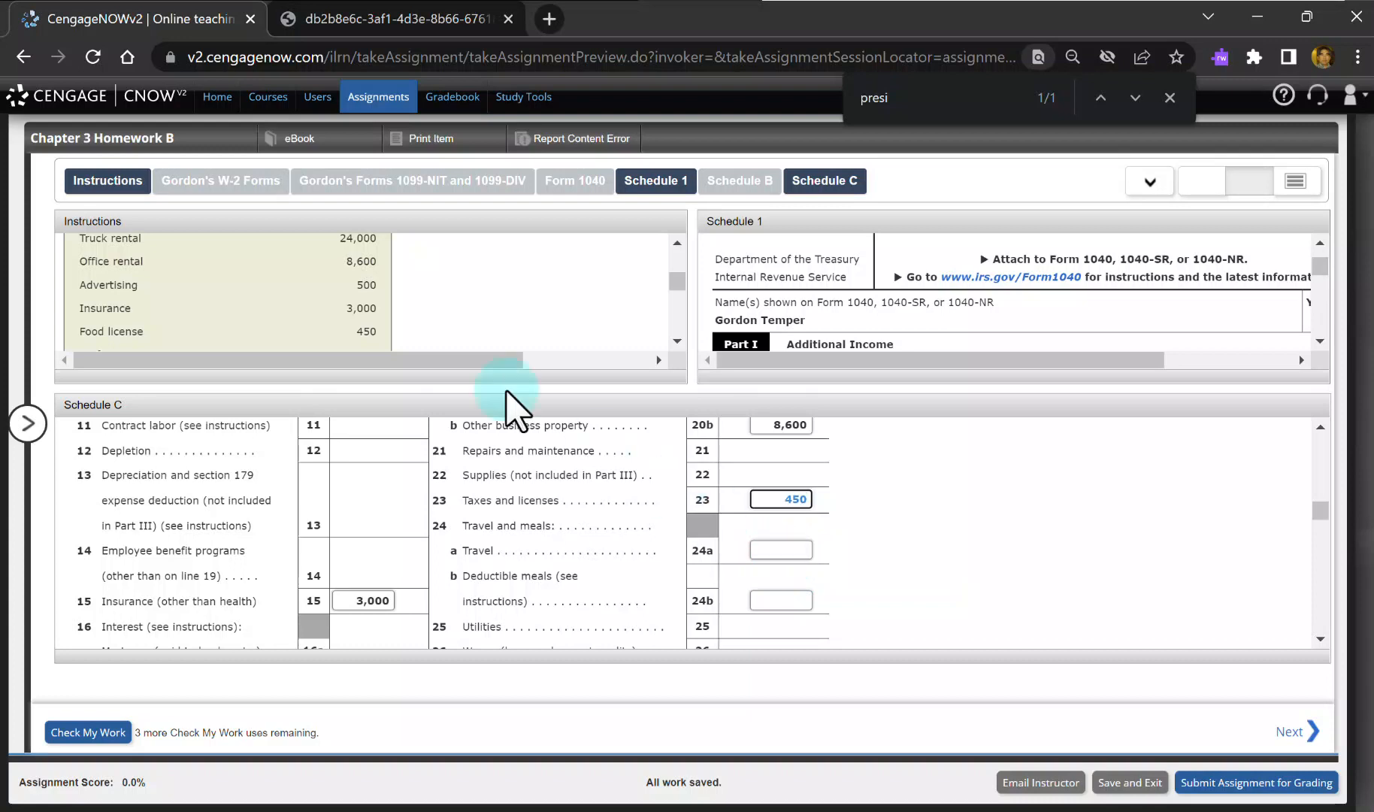
Step: In Schedule C Part V, Other Expenses, enter 100 for dues and 200 for uniforms
{"action": "scroll", "coordinate": [460, 298], "scroll_direction": "down", "scroll_amount": 2}
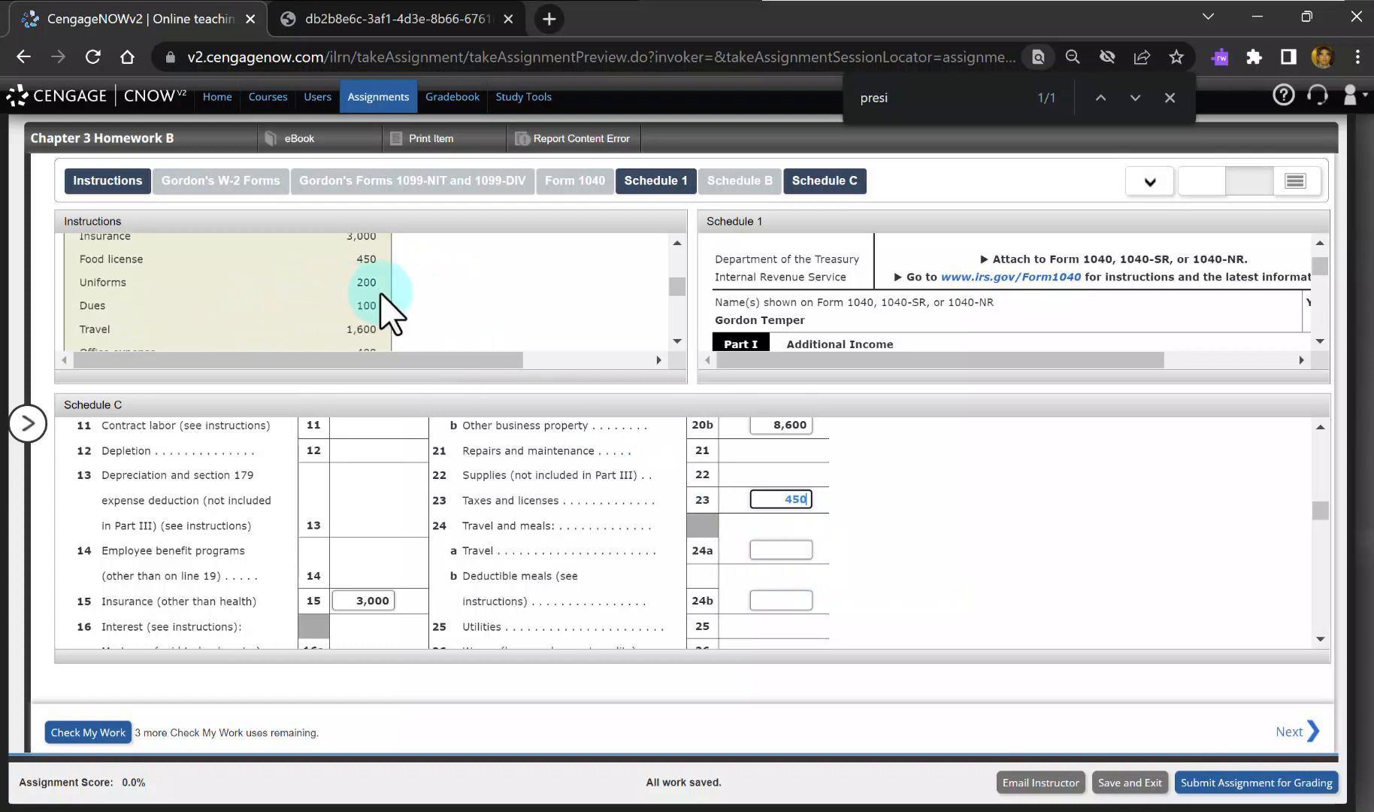
{"action": "scroll", "coordinate": [522, 448], "scroll_direction": "down", "scroll_amount": 2}
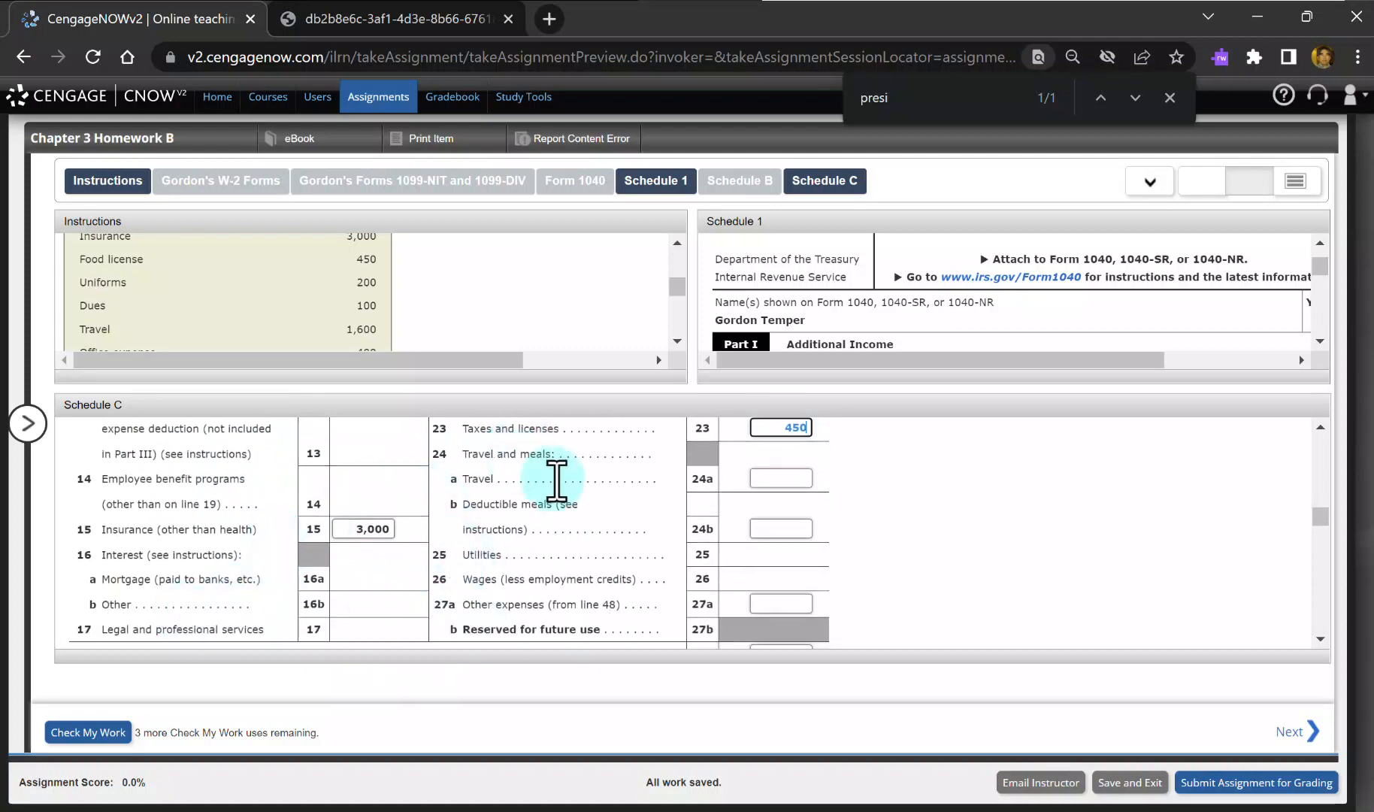
{"action": "scroll", "coordinate": [555, 560], "scroll_direction": "down", "scroll_amount": 4}
{"action": "scroll", "coordinate": [555, 556], "scroll_direction": "down", "scroll_amount": 10}
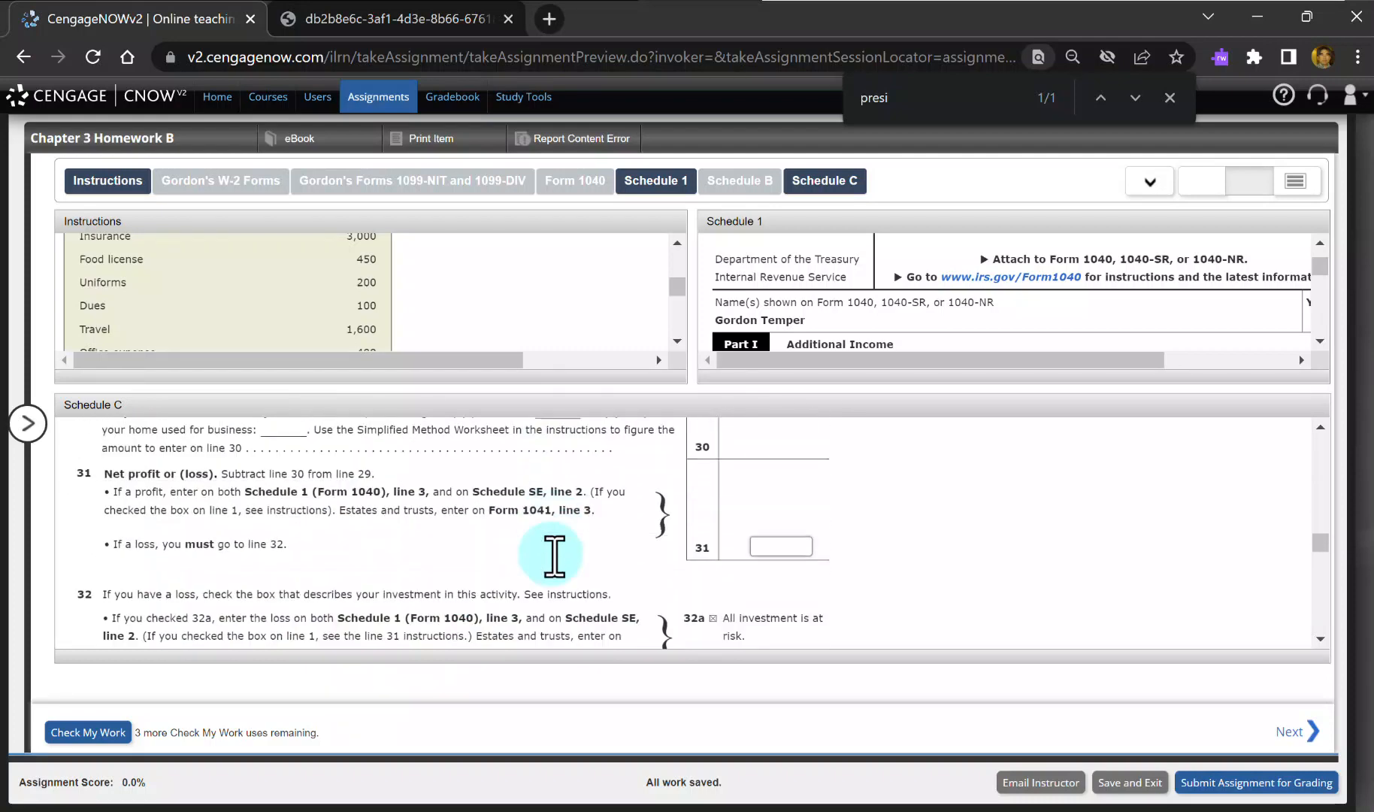
{"action": "scroll", "coordinate": [555, 556], "scroll_direction": "down", "scroll_amount": 10}
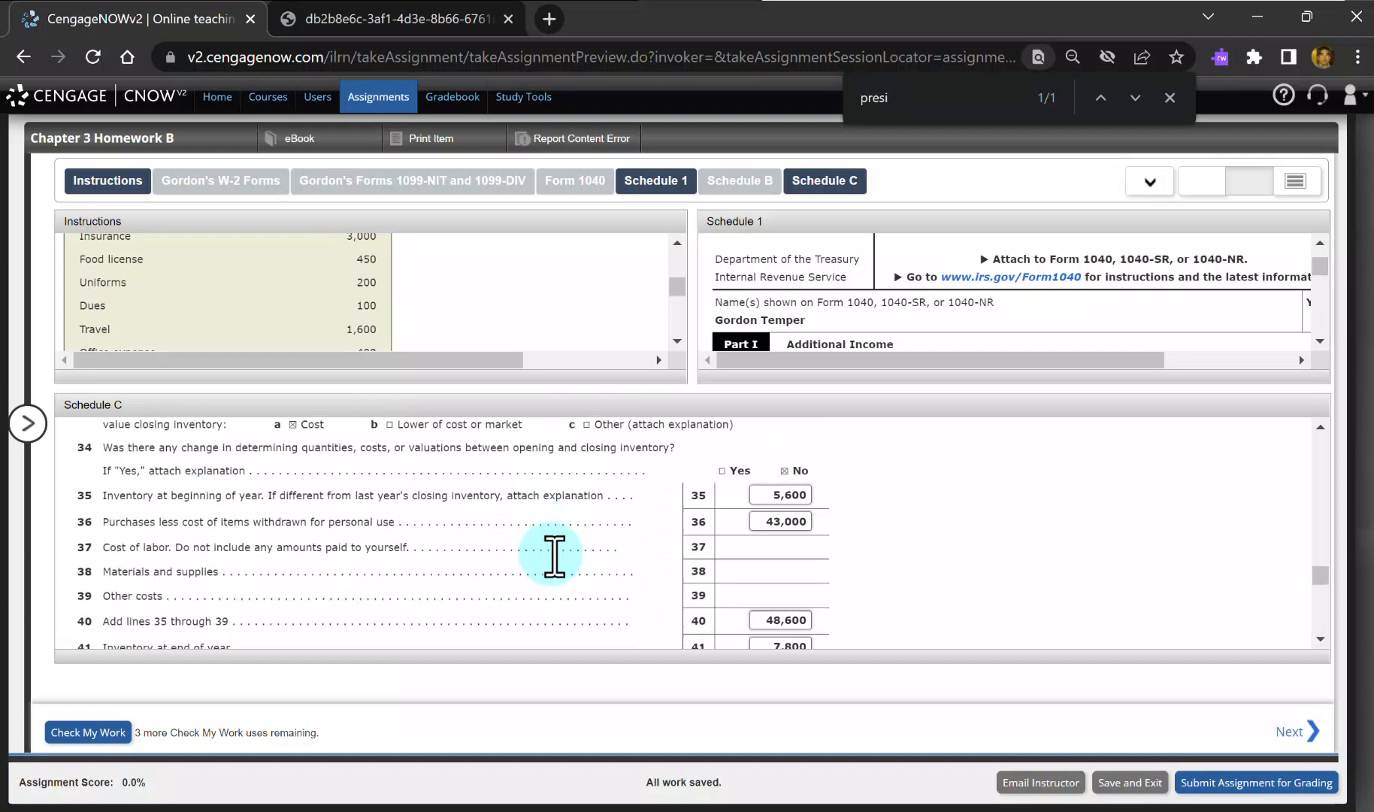
{"action": "scroll", "coordinate": [554, 556], "scroll_direction": "down", "scroll_amount": 5}
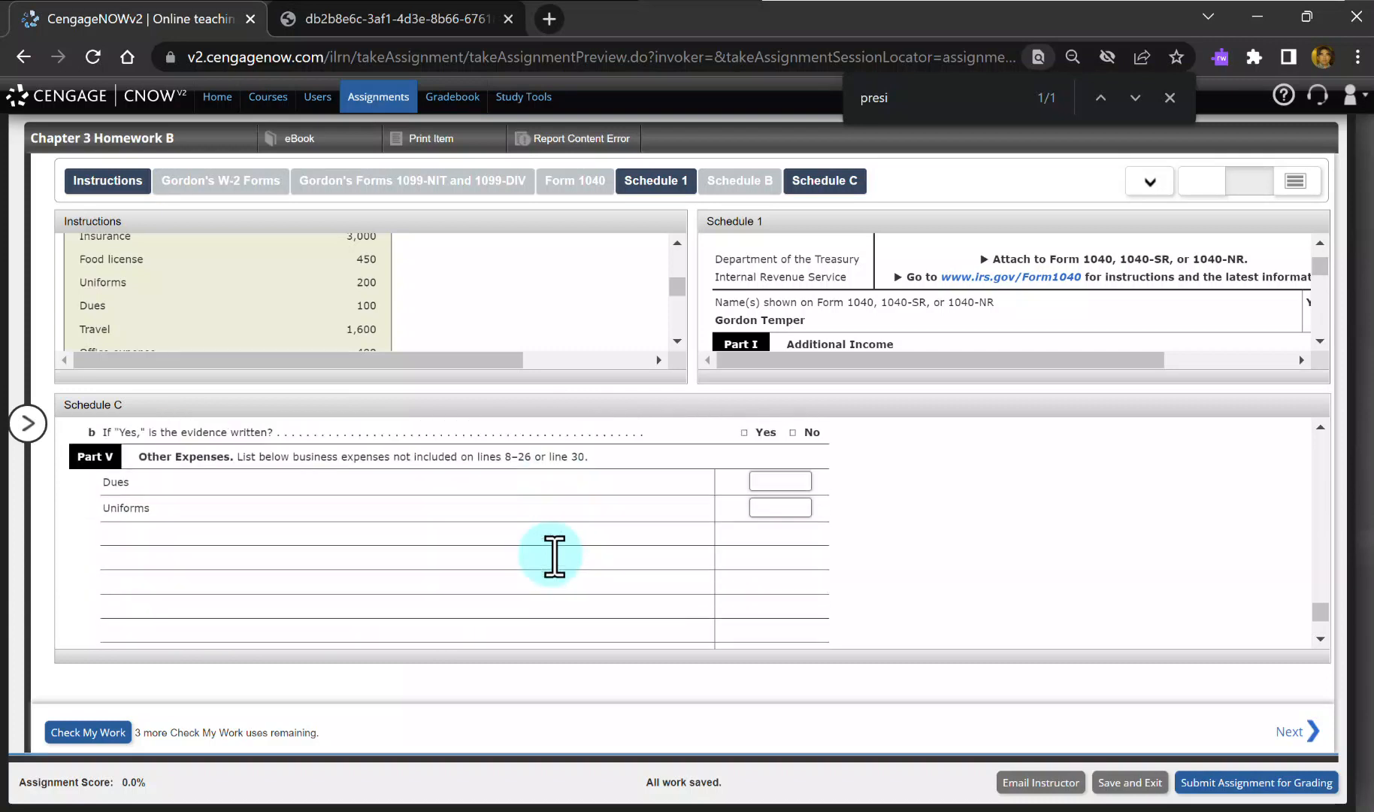
{"action": "scroll", "coordinate": [553, 556], "scroll_direction": "up", "scroll_amount": 1}
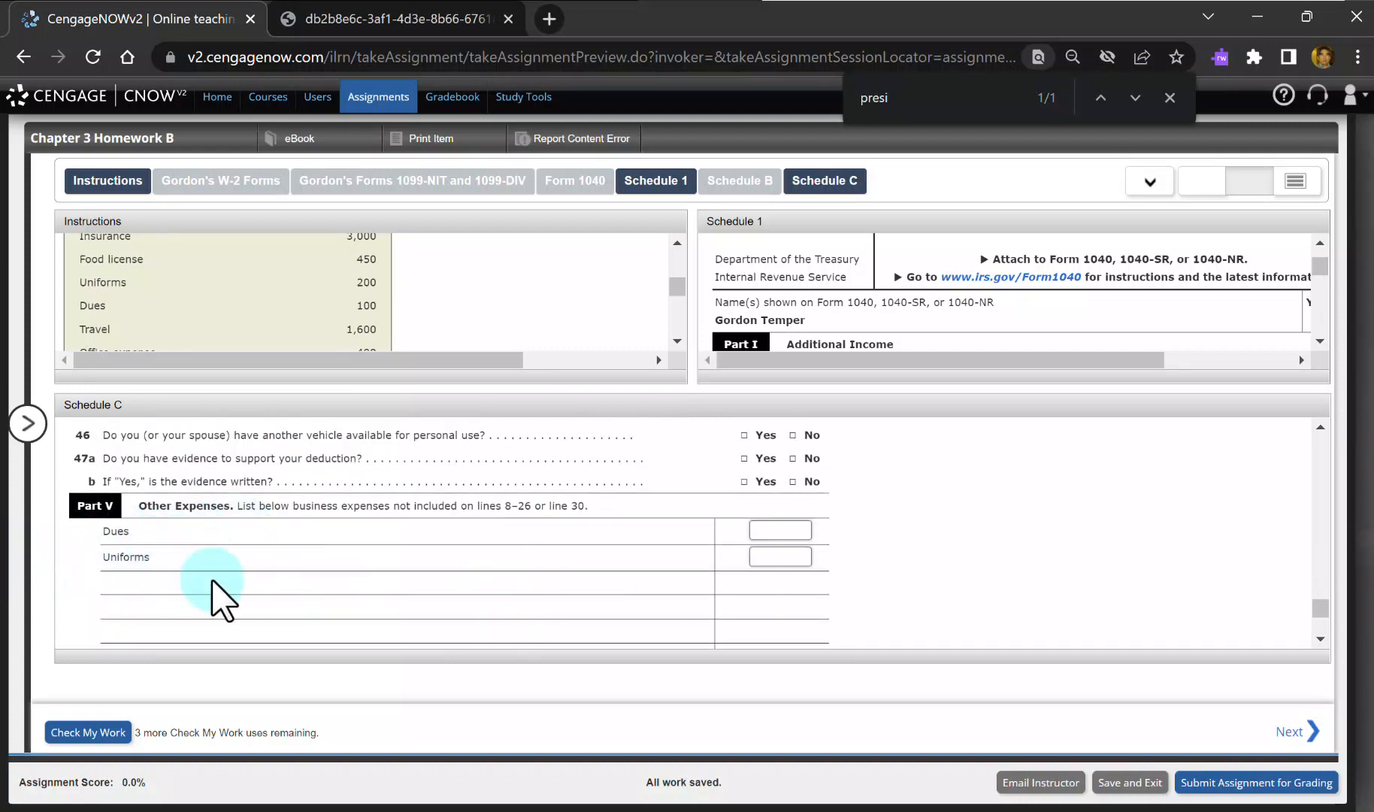
{"action": "left_click", "coordinate": [785, 556]}
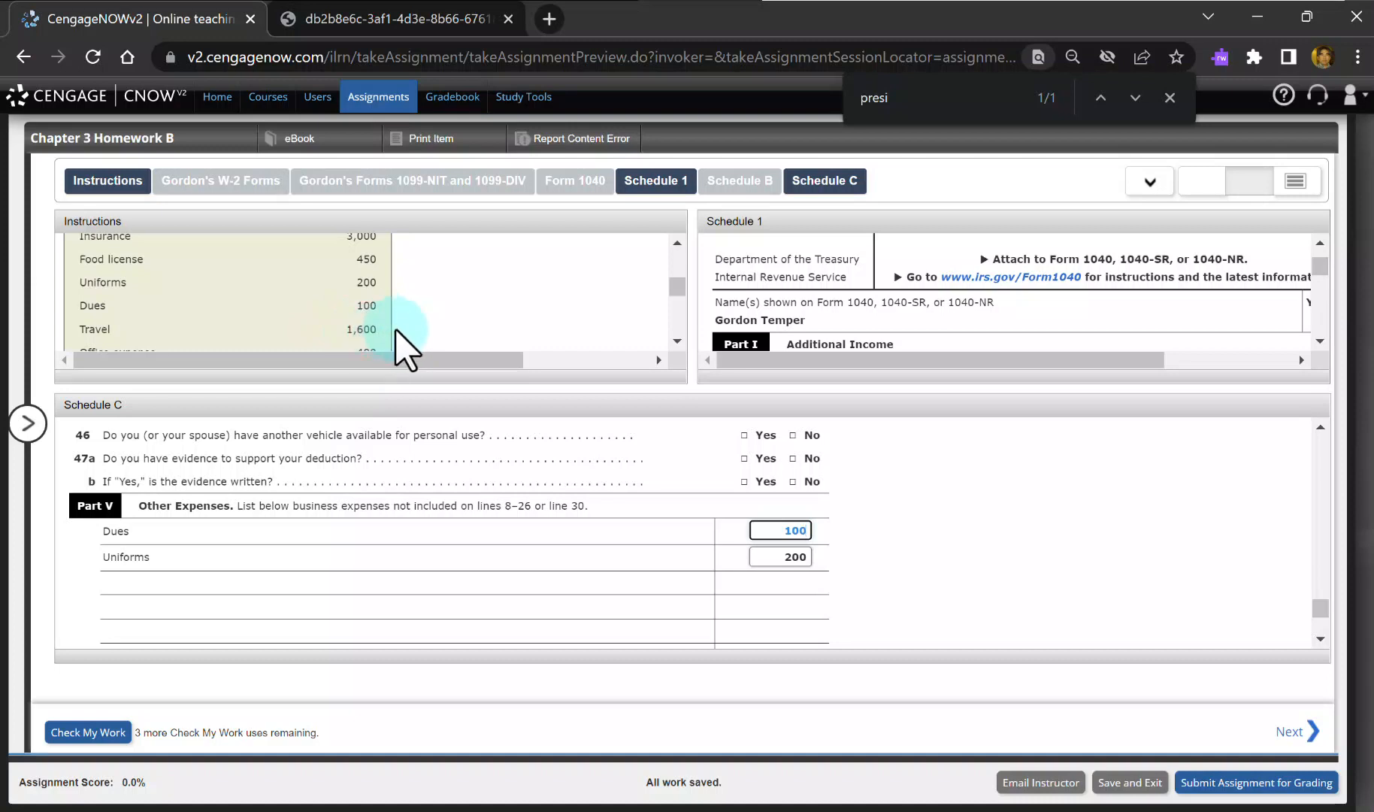
Step: Widen the Instructions pane and read the notes on mileage, dues, the Steamboat Springs travel costs and the uniforms
{"action": "left_click", "coordinate": [678, 246]}
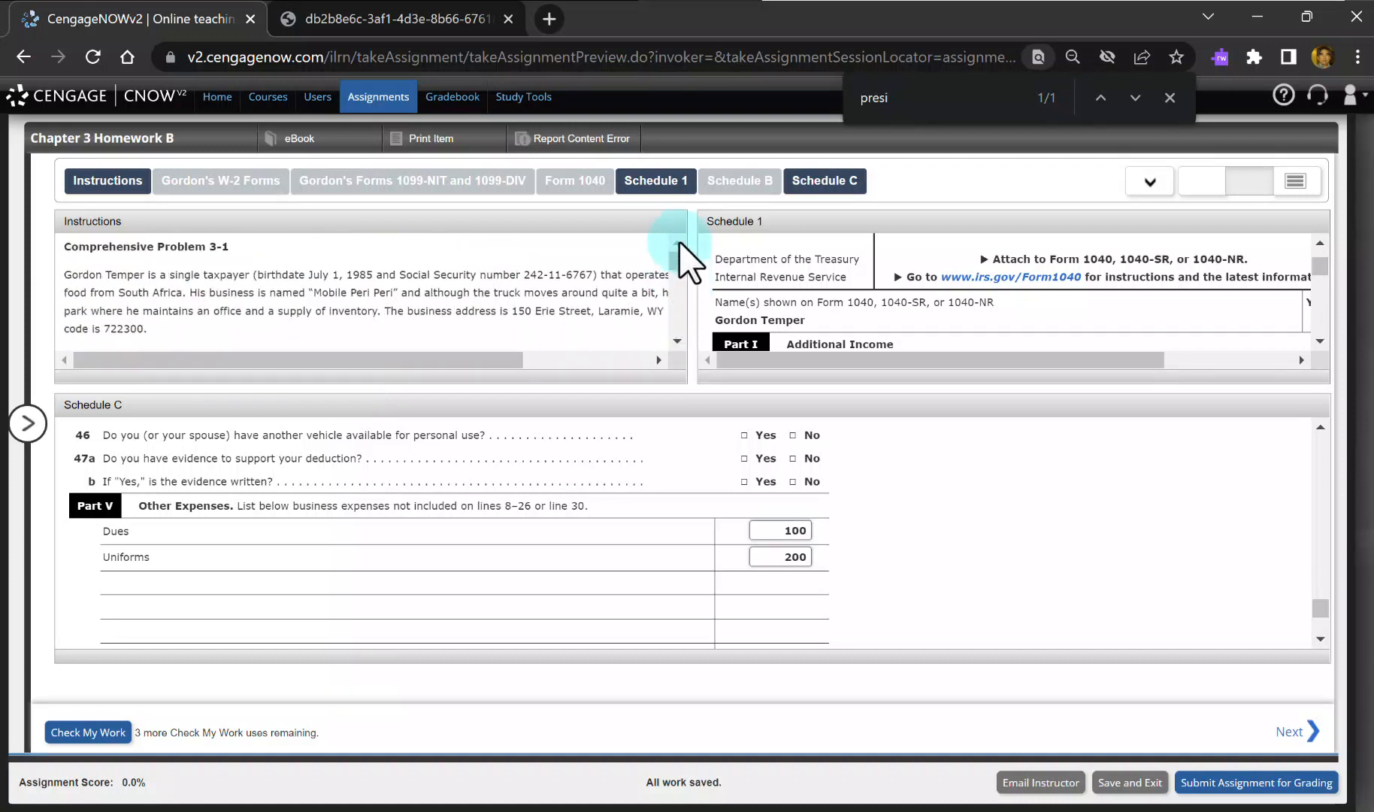
{"action": "scroll", "coordinate": [569, 335], "scroll_direction": "down", "scroll_amount": 10}
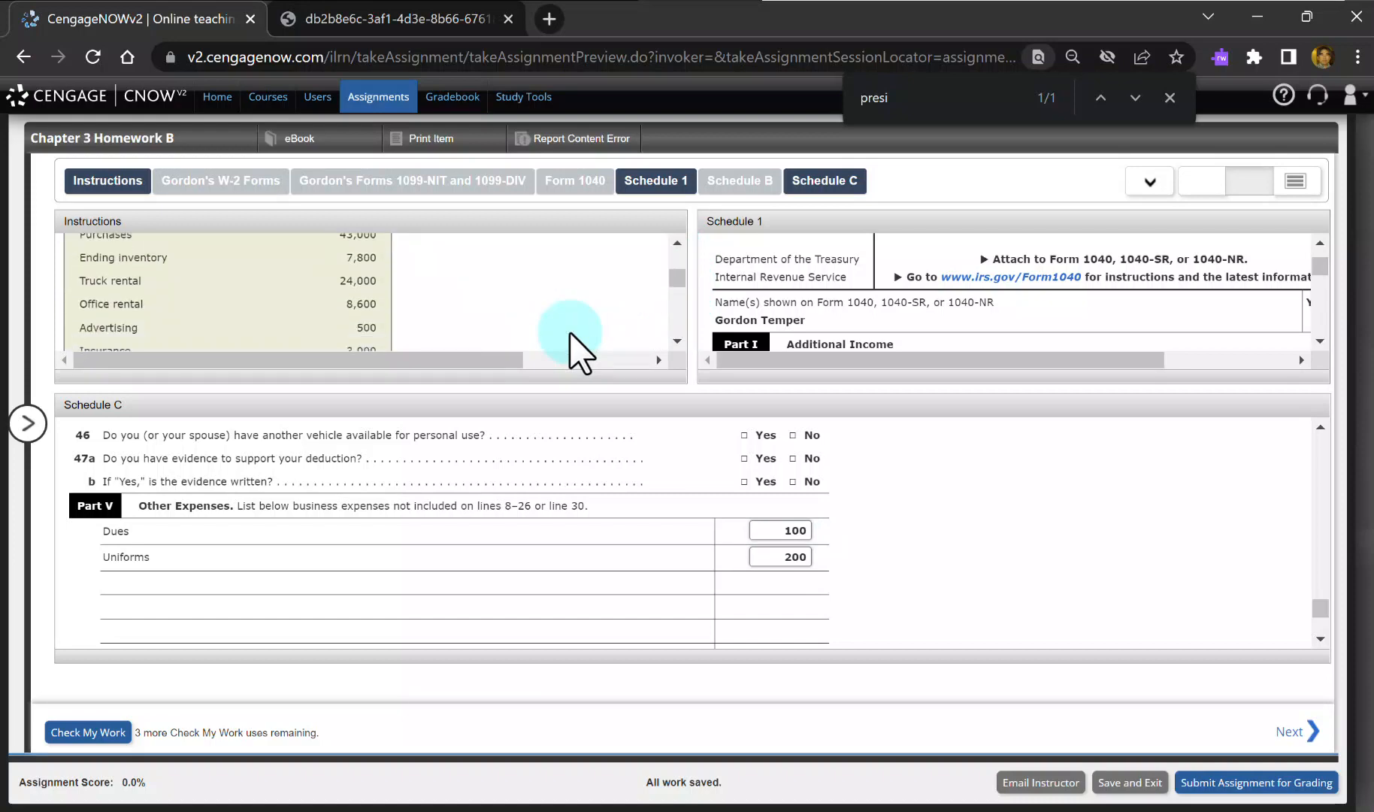
{"action": "scroll", "coordinate": [581, 348], "scroll_direction": "up", "scroll_amount": 8}
{"action": "scroll", "coordinate": [581, 348], "scroll_direction": "down", "scroll_amount": 3}
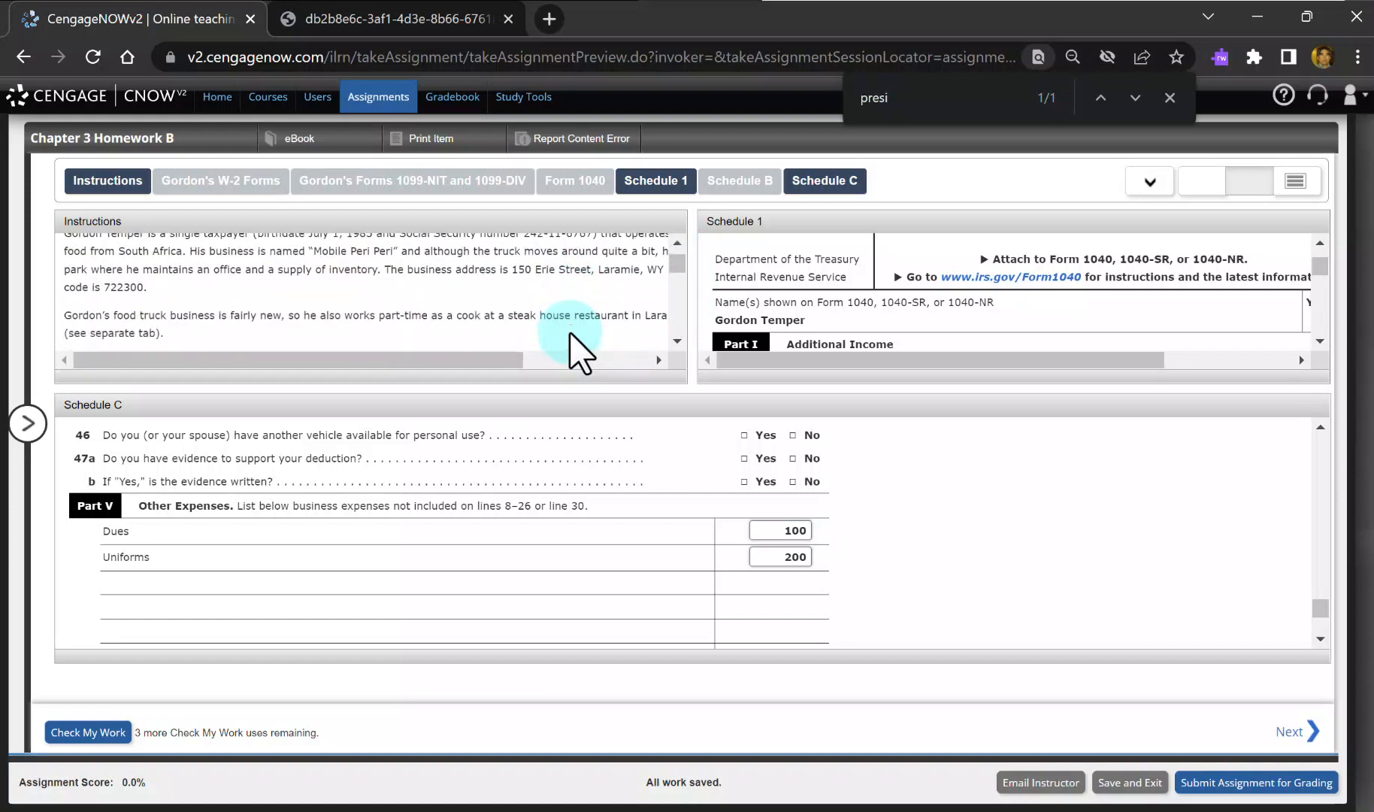
{"action": "scroll", "coordinate": [581, 348], "scroll_direction": "down", "scroll_amount": 8}
{"action": "scroll", "coordinate": [581, 348], "scroll_direction": "up", "scroll_amount": 2}
{"action": "scroll", "coordinate": [569, 334], "scroll_direction": "up", "scroll_amount": 3}
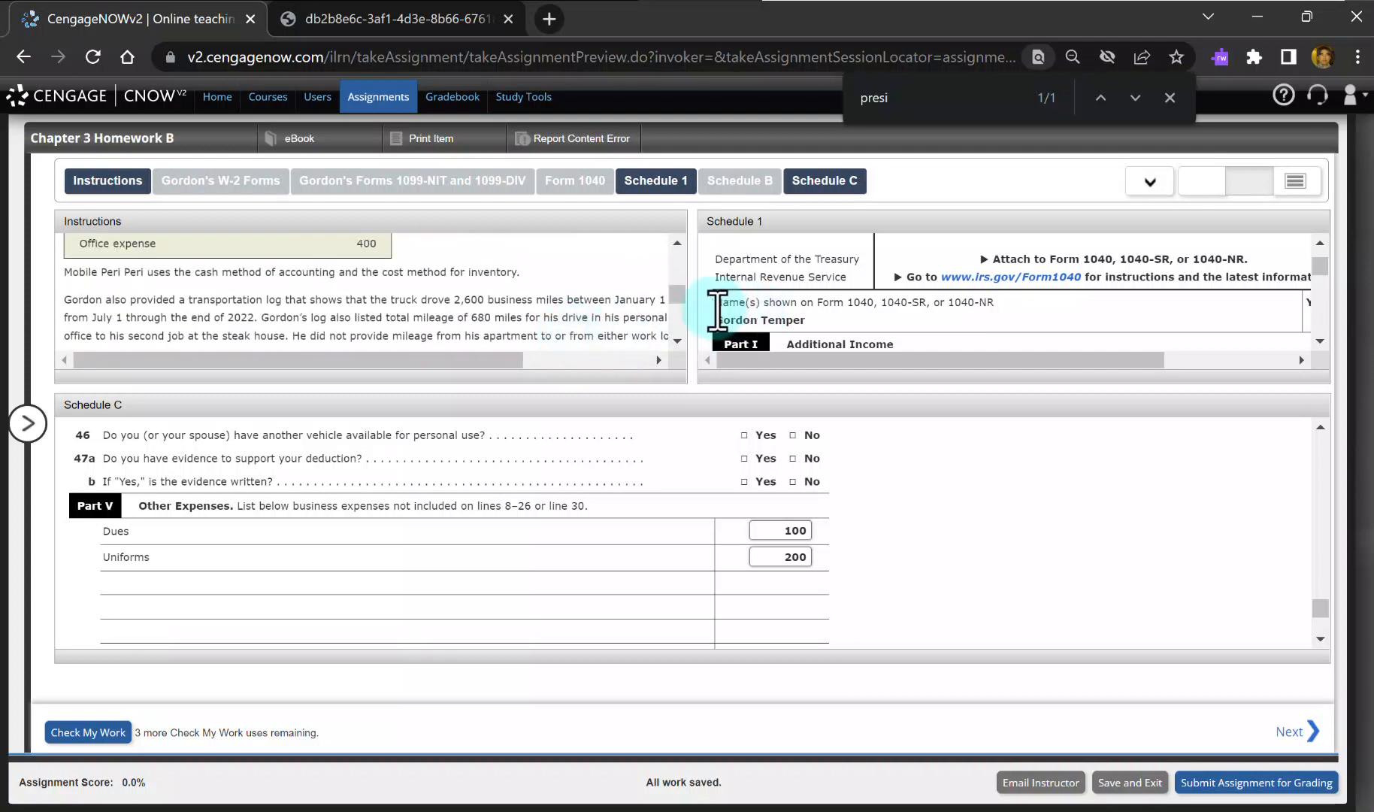
{"action": "left_click_drag", "start_coordinate": [704, 320], "coordinate": [841, 309]}
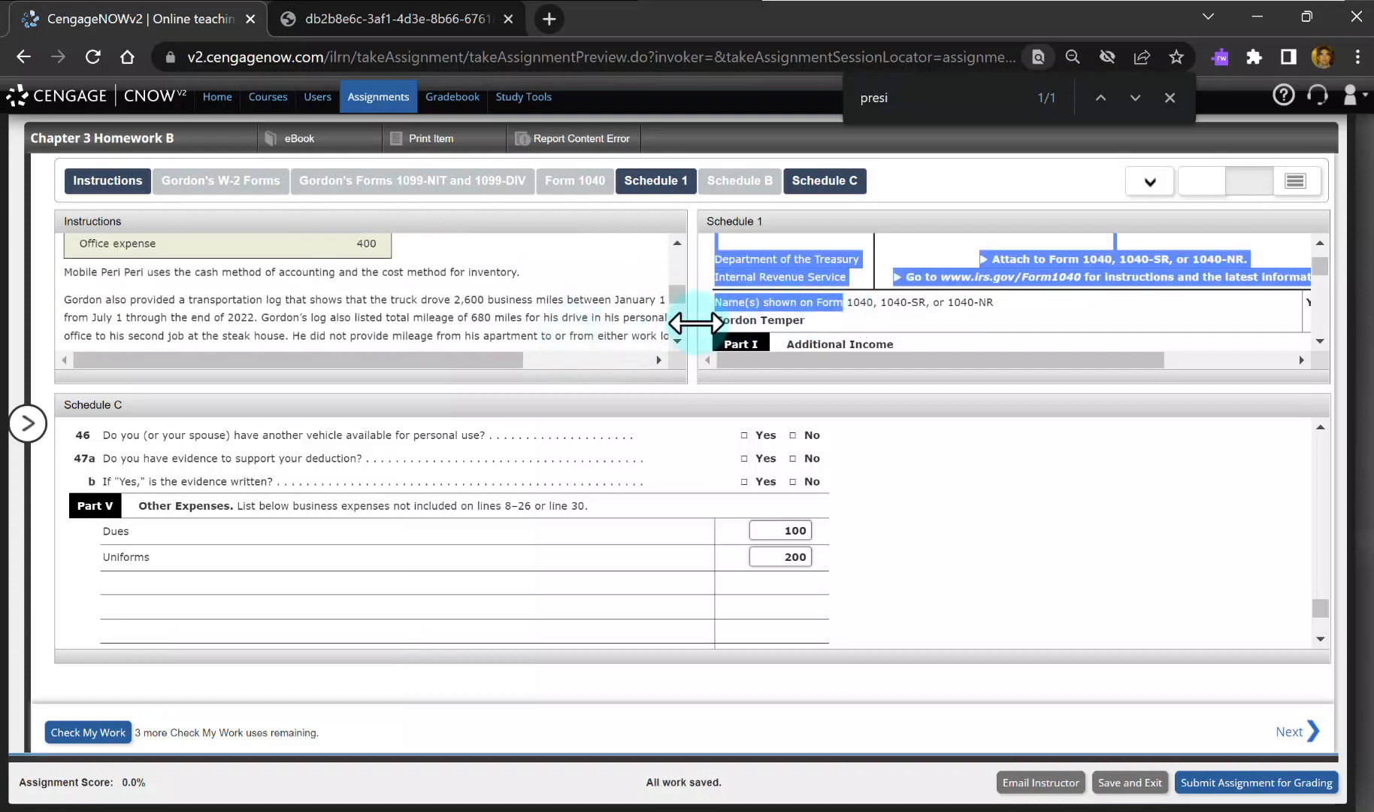
{"action": "left_click", "coordinate": [778, 309]}
{"action": "left_click_drag", "start_coordinate": [686, 315], "coordinate": [865, 319]}
{"action": "scroll", "coordinate": [804, 319], "scroll_direction": "down", "scroll_amount": 1}
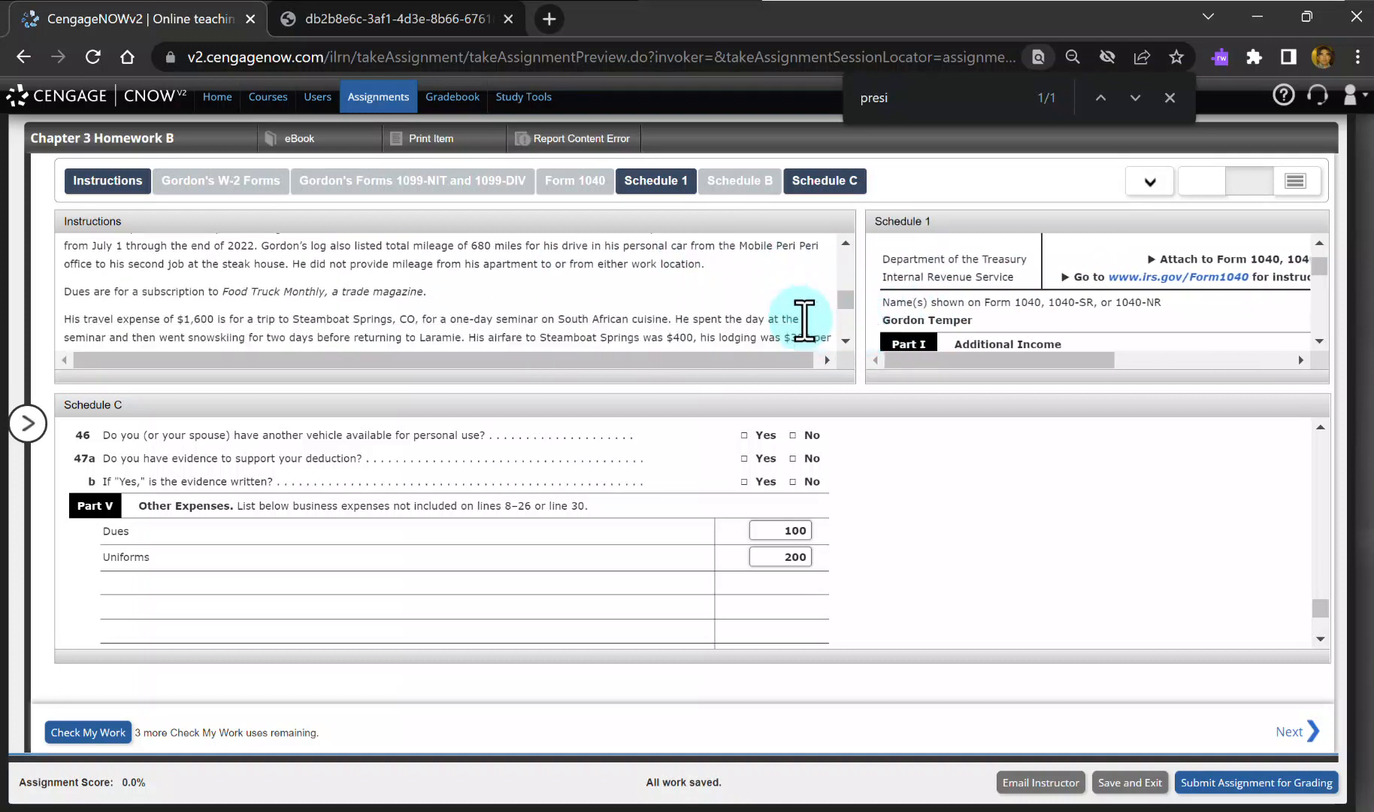
{"action": "scroll", "coordinate": [804, 317], "scroll_direction": "down", "scroll_amount": 1}
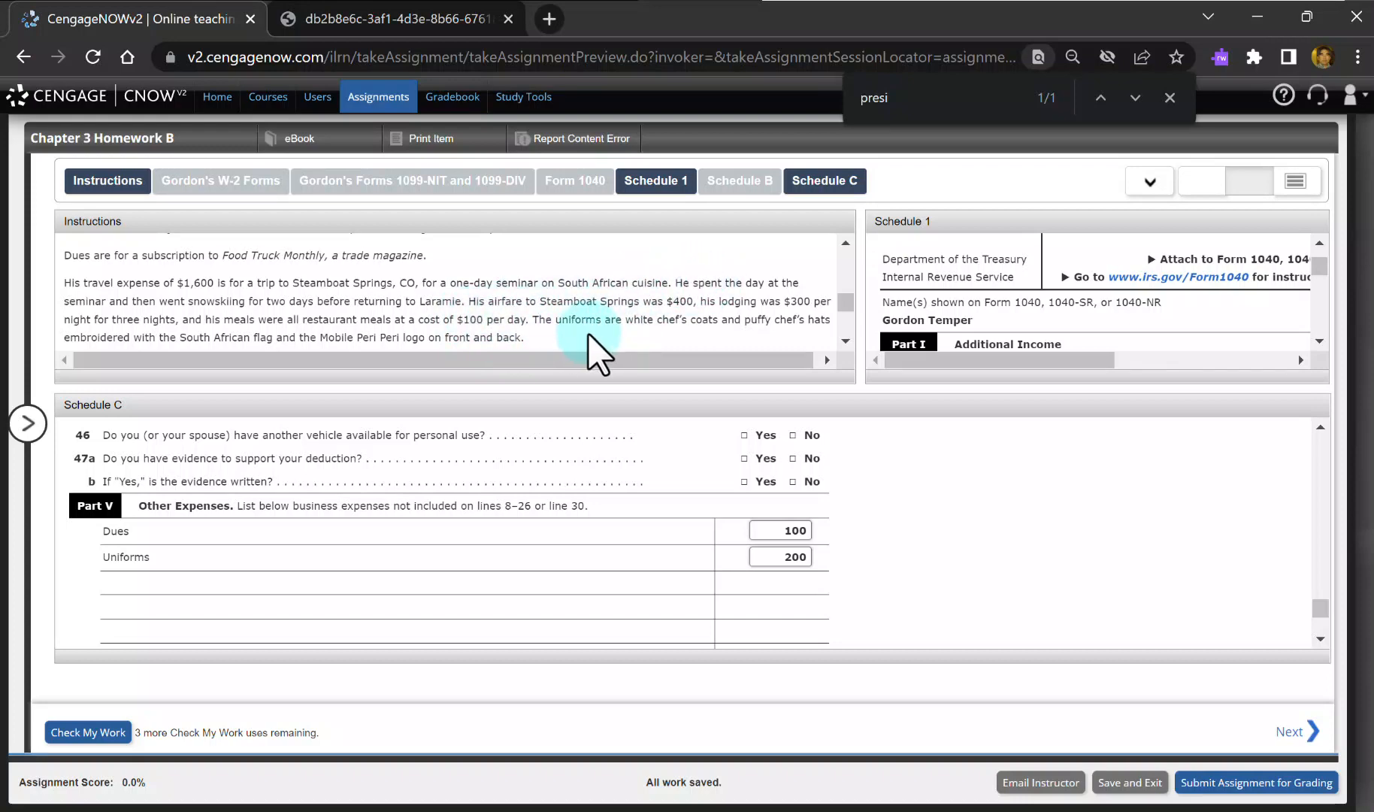
Step: Enter travel of 400 on Schedule C line 24a
{"action": "scroll", "coordinate": [607, 553], "scroll_direction": "up", "scroll_amount": 3}
{"action": "scroll", "coordinate": [607, 547], "scroll_direction": "up", "scroll_amount": 8}
{"action": "scroll", "coordinate": [607, 554], "scroll_direction": "up", "scroll_amount": 10}
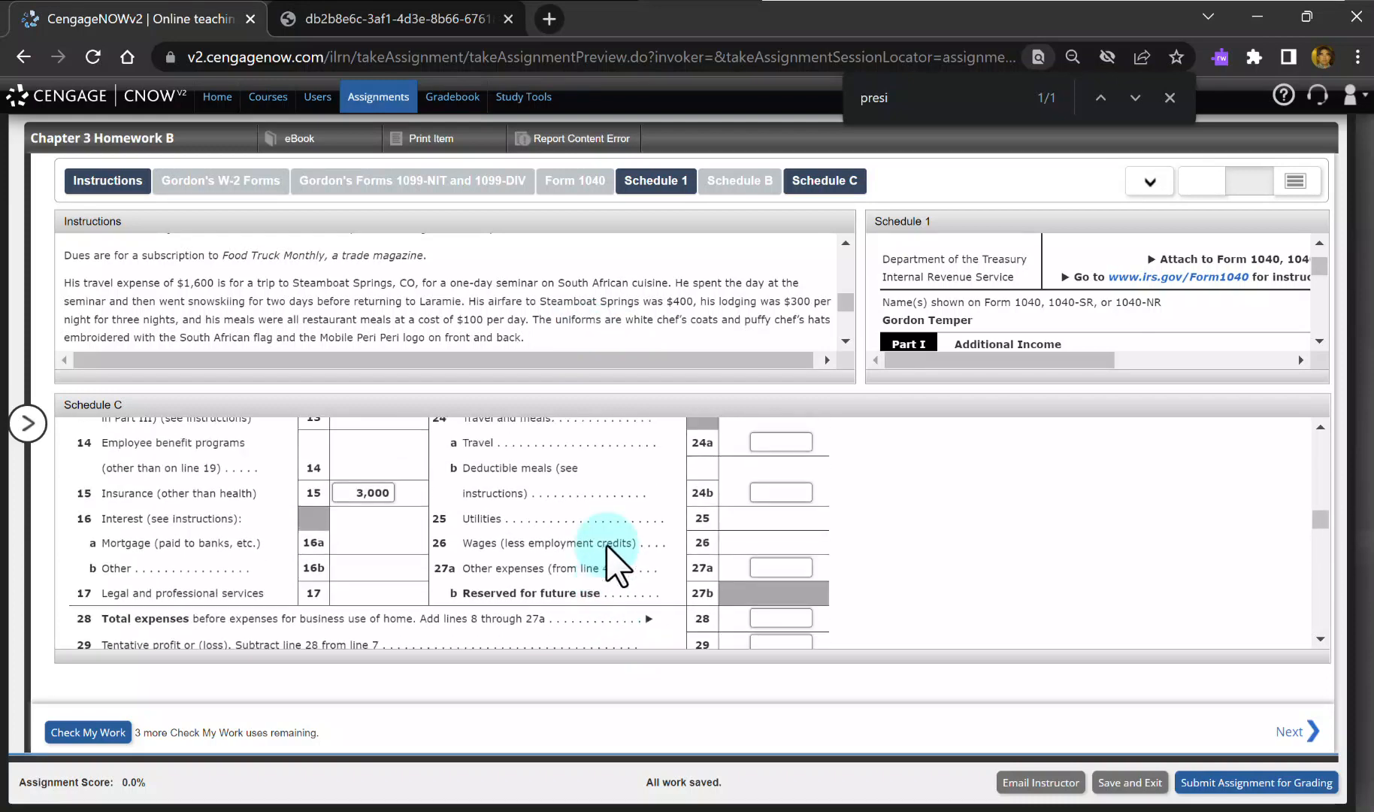
{"action": "scroll", "coordinate": [615, 560], "scroll_direction": "up", "scroll_amount": 1}
{"action": "left_click", "coordinate": [781, 480]}
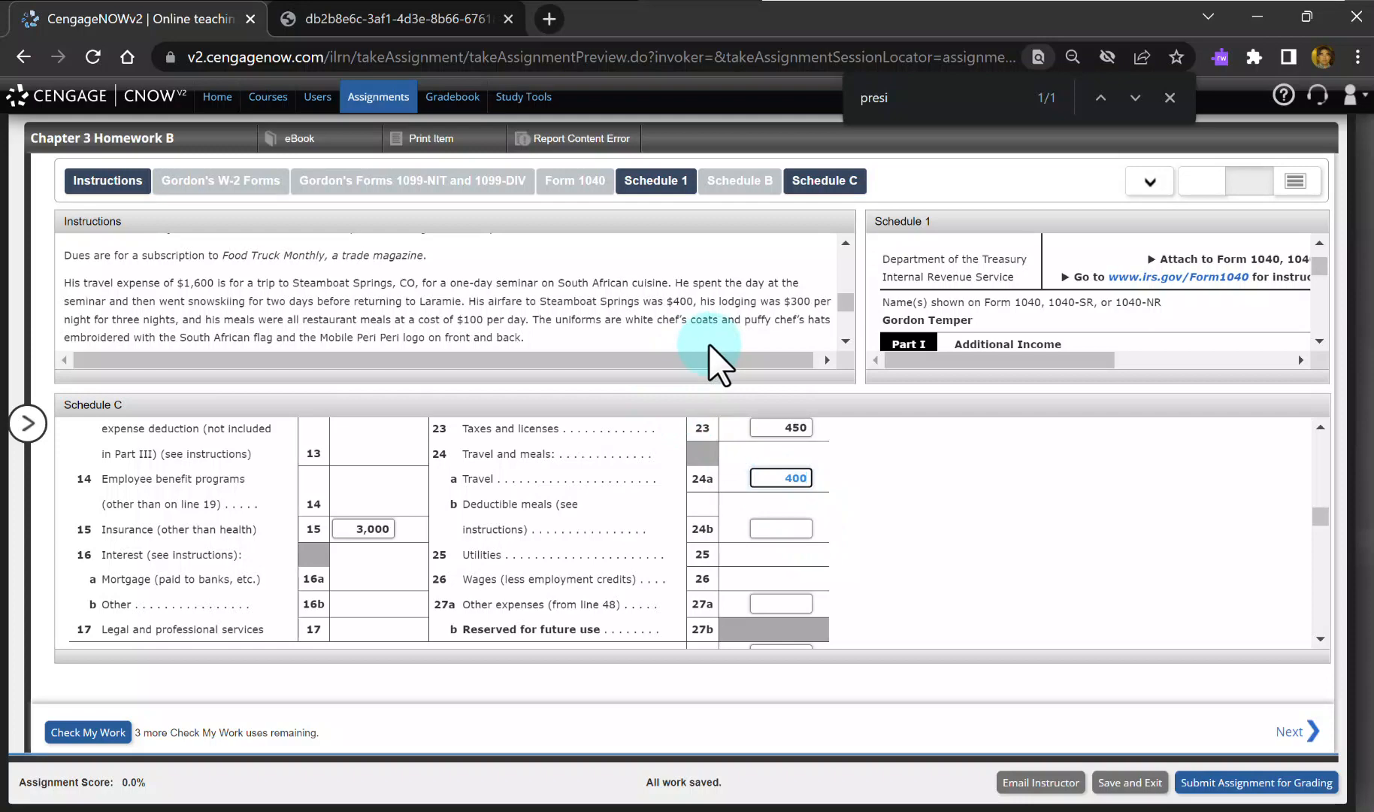
Step: Check the expense list in the instructions and enter office expense of 400 on Schedule C line 18
{"action": "scroll", "coordinate": [634, 315], "scroll_direction": "down", "scroll_amount": 5}
{"action": "scroll", "coordinate": [633, 316], "scroll_direction": "up", "scroll_amount": 6}
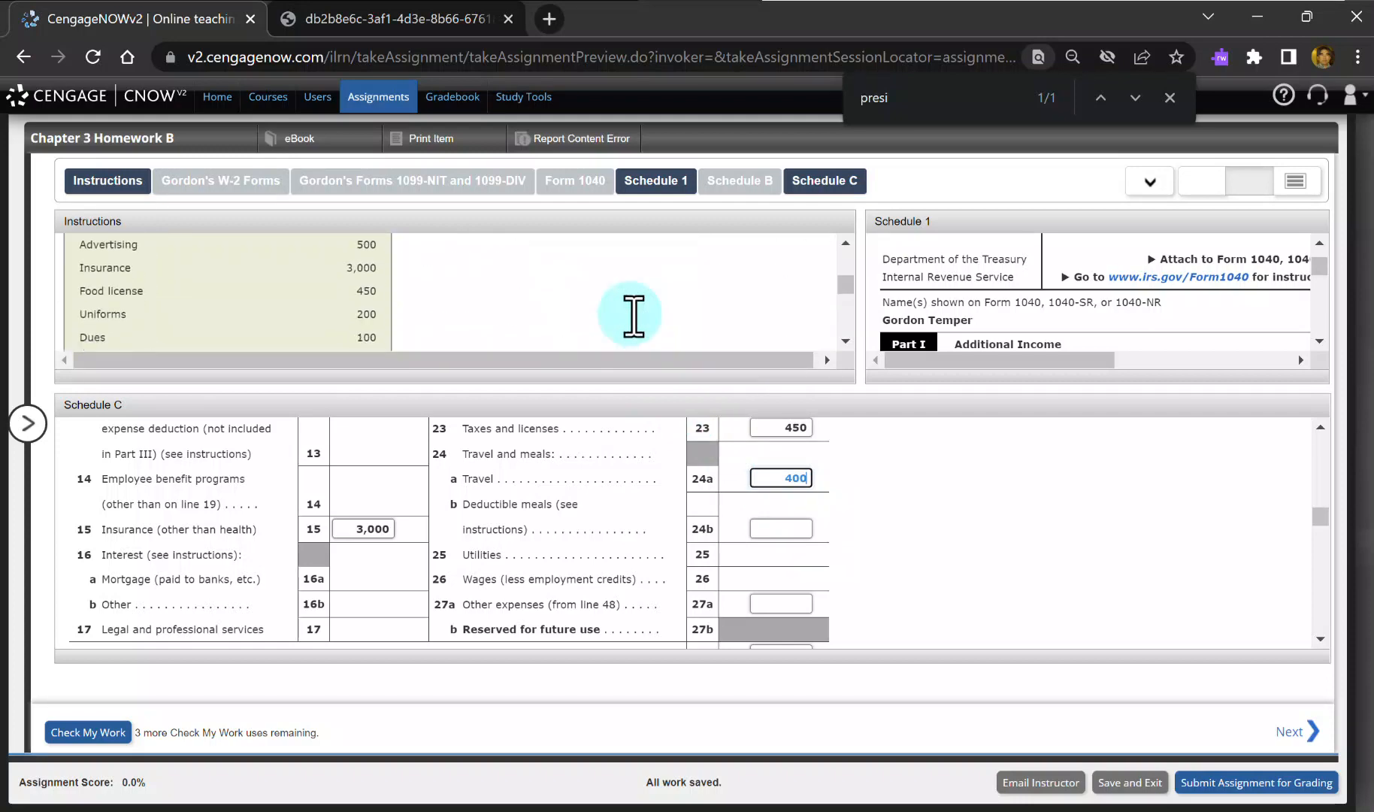
{"action": "scroll", "coordinate": [634, 316], "scroll_direction": "down", "scroll_amount": 2}
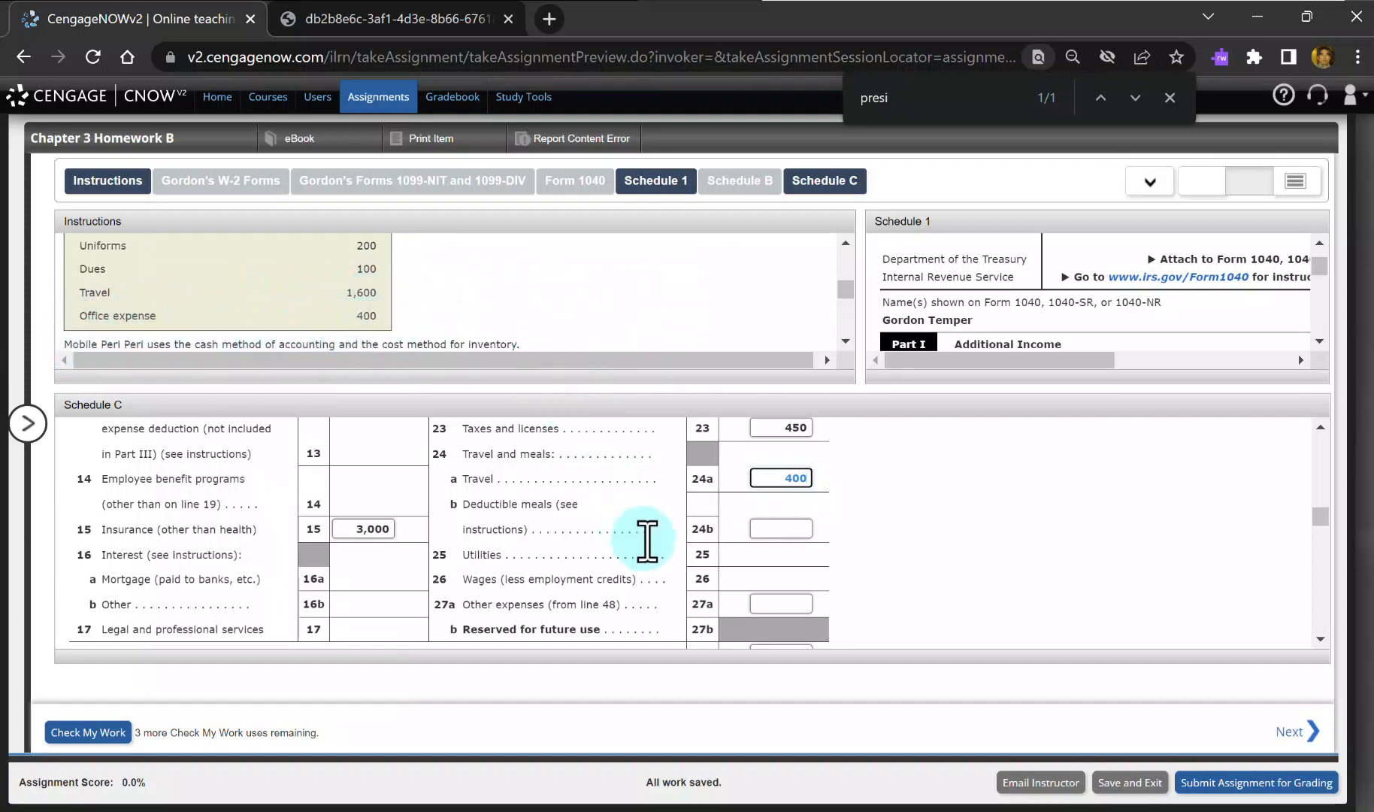
{"action": "scroll", "coordinate": [646, 535], "scroll_direction": "up", "scroll_amount": 3}
{"action": "scroll", "coordinate": [647, 529], "scroll_direction": "up", "scroll_amount": 4}
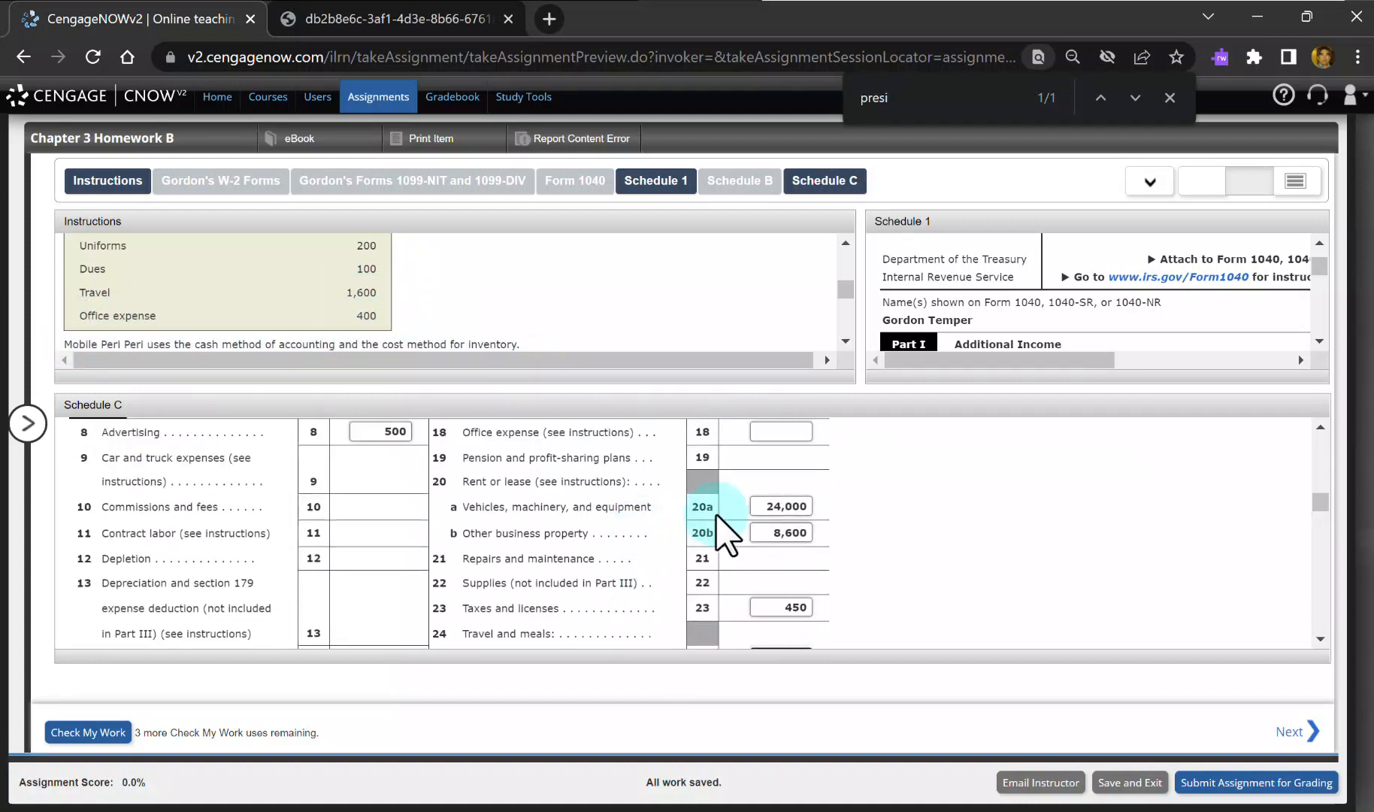
{"action": "left_click", "coordinate": [794, 469]}
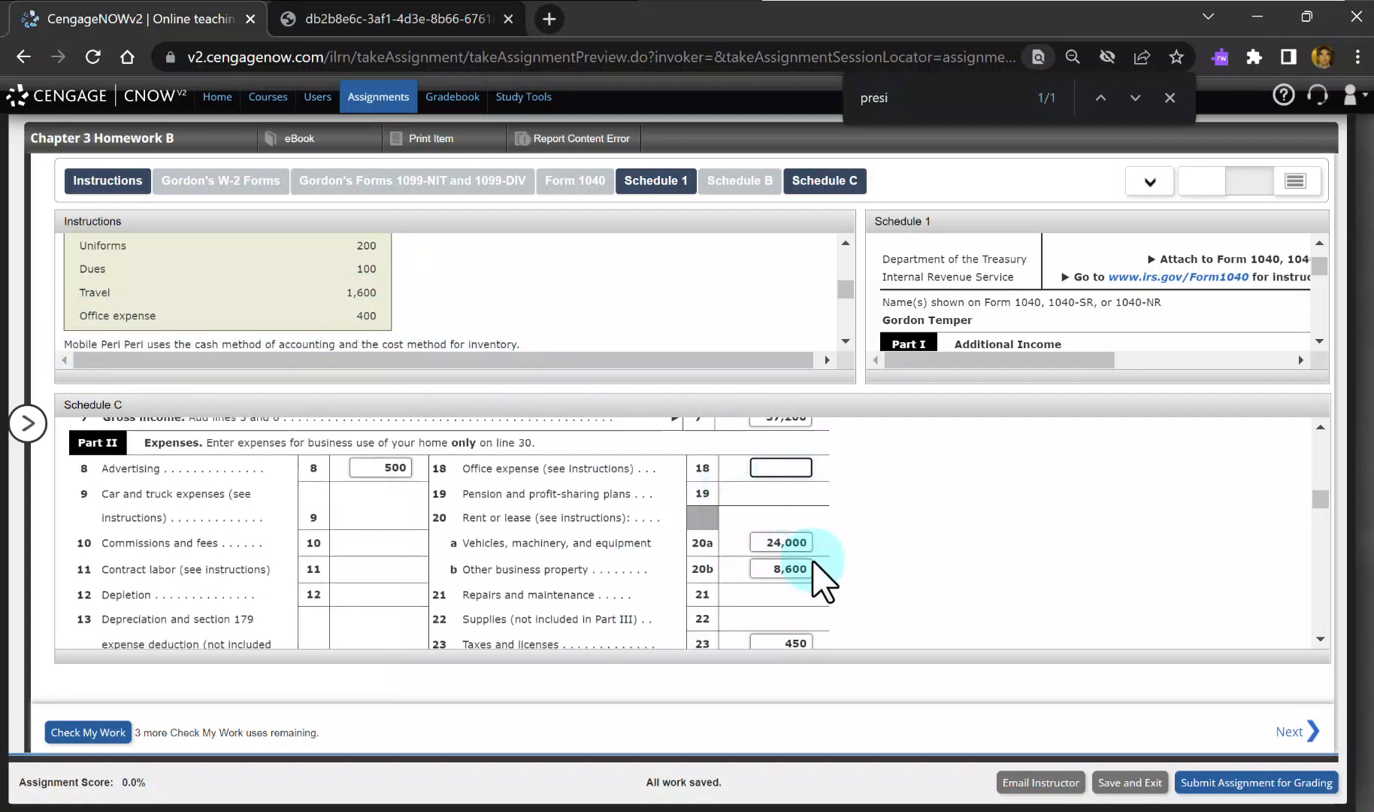
Step: Set Schedule C line 24a, Travel, to 300 and enter deductible meals of 100 on line 24b
{"action": "scroll", "coordinate": [849, 569], "scroll_direction": "down", "scroll_amount": 7}
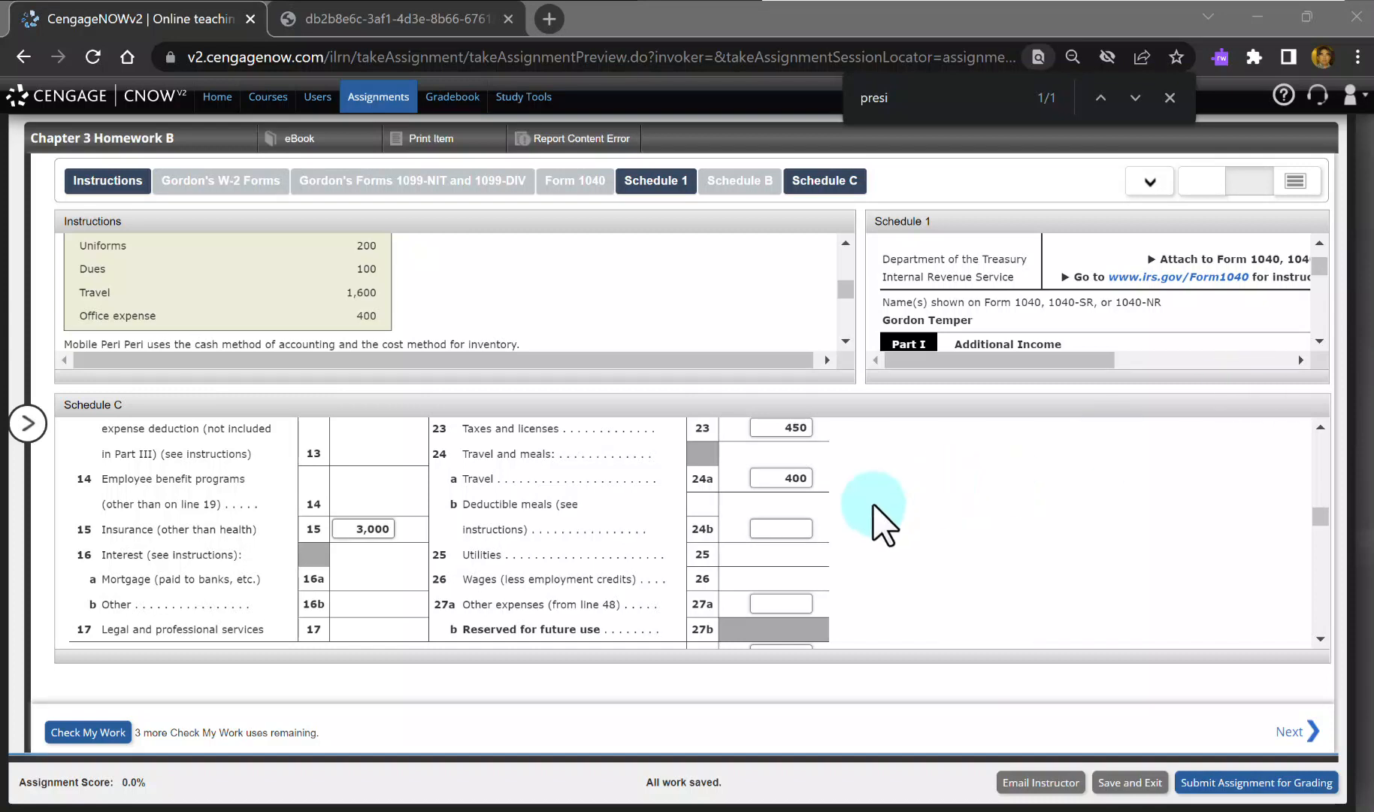
{"action": "double_click", "coordinate": [772, 480]}
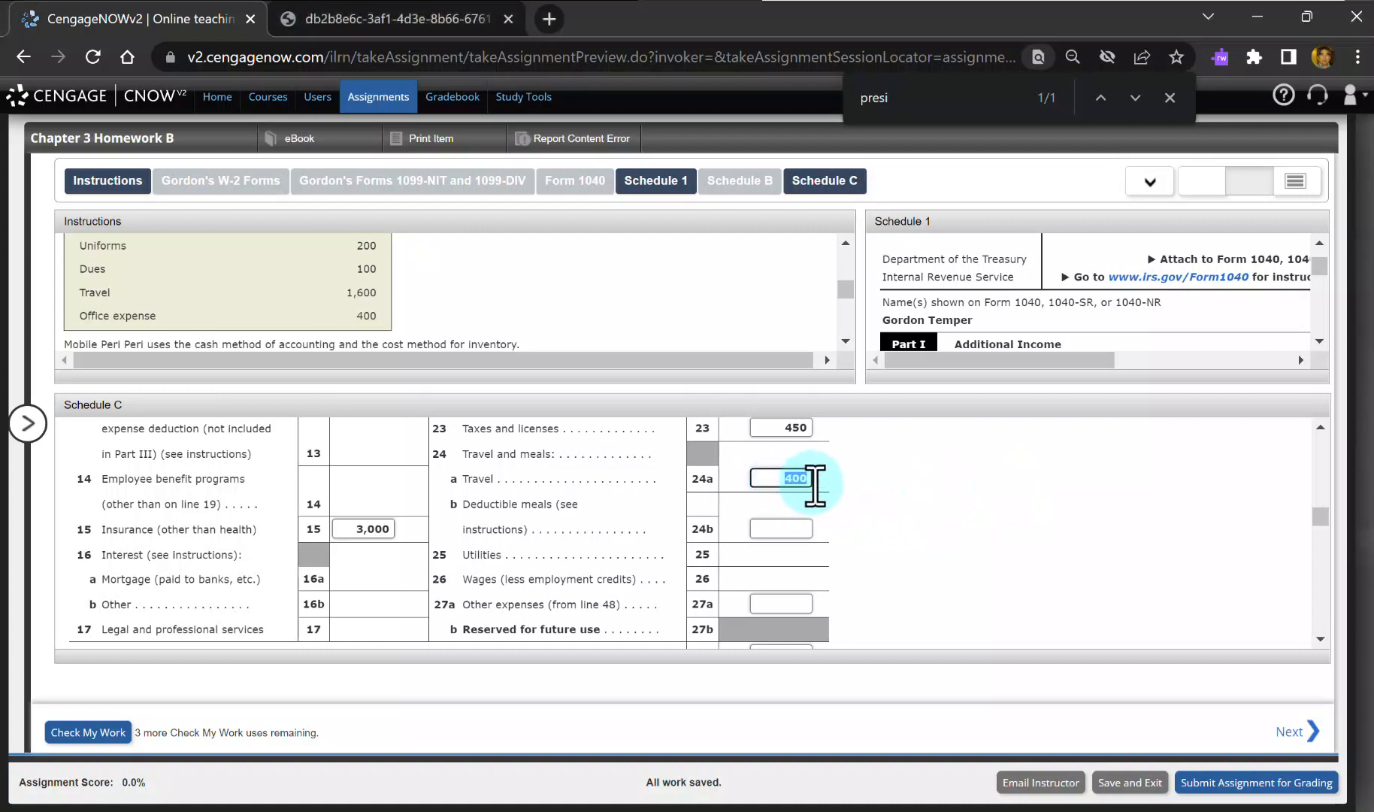
{"action": "left_click", "coordinate": [795, 530]}
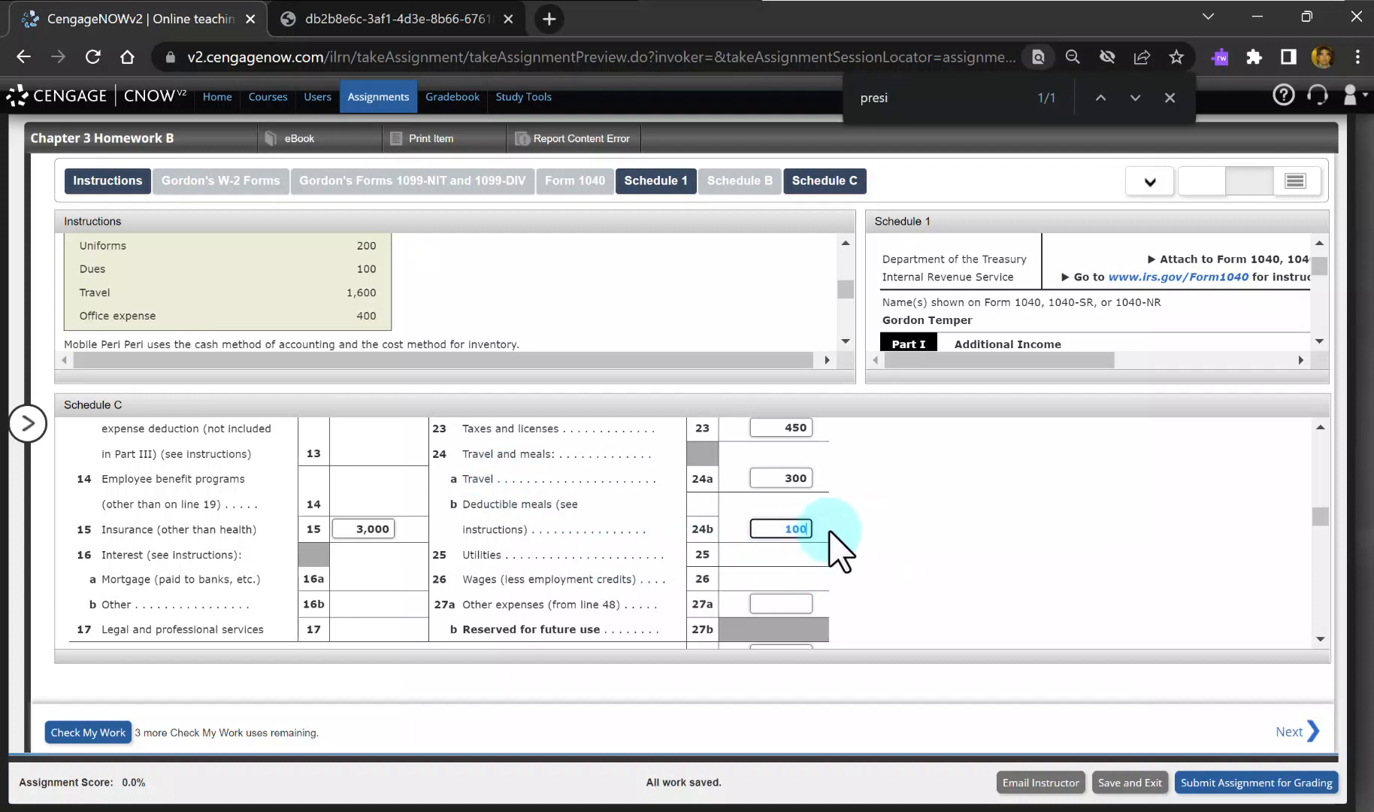
Step: Enter the total other expenses of 300 on Schedule C line 48 and carry it to line 27a
{"action": "scroll", "coordinate": [838, 549], "scroll_direction": "down", "scroll_amount": 1}
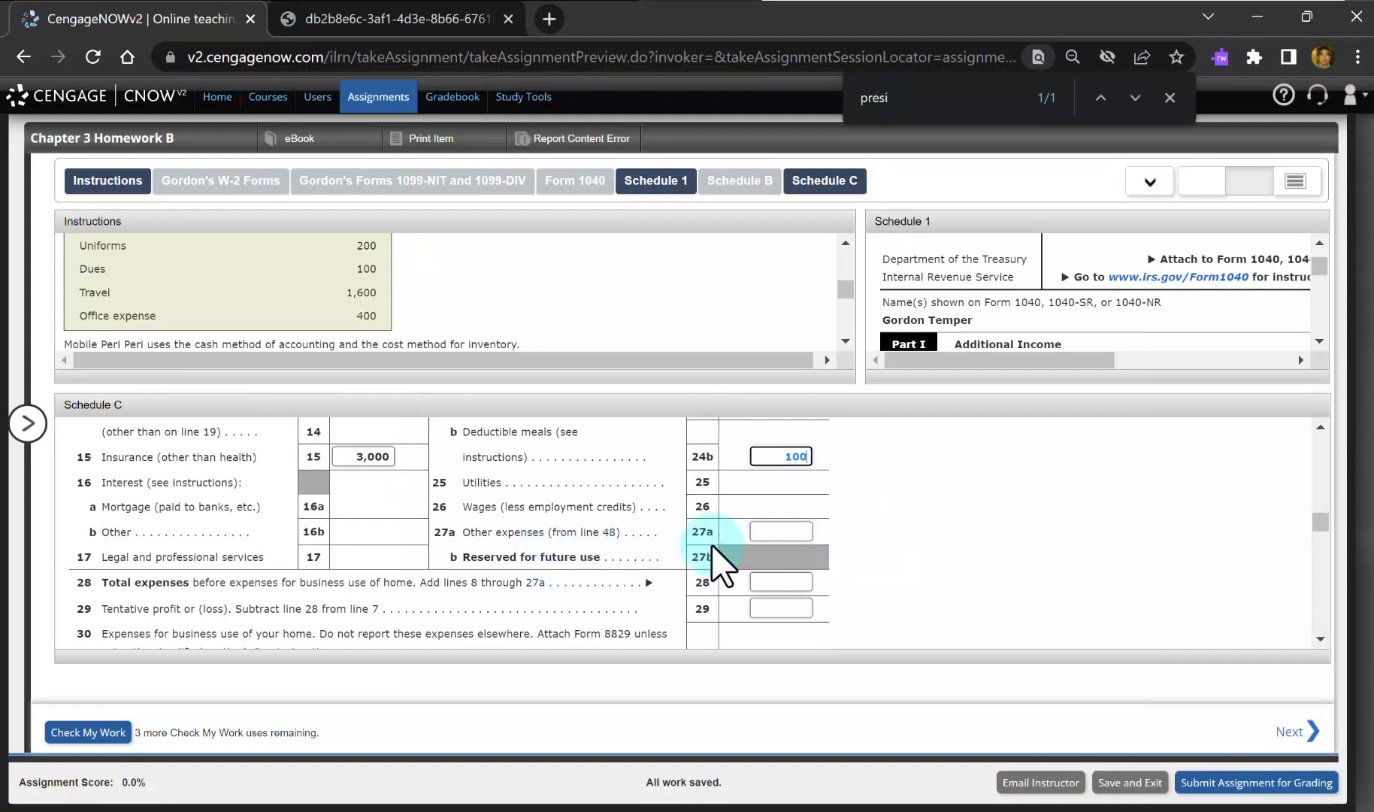
{"action": "scroll", "coordinate": [885, 535], "scroll_direction": "down", "scroll_amount": 10}
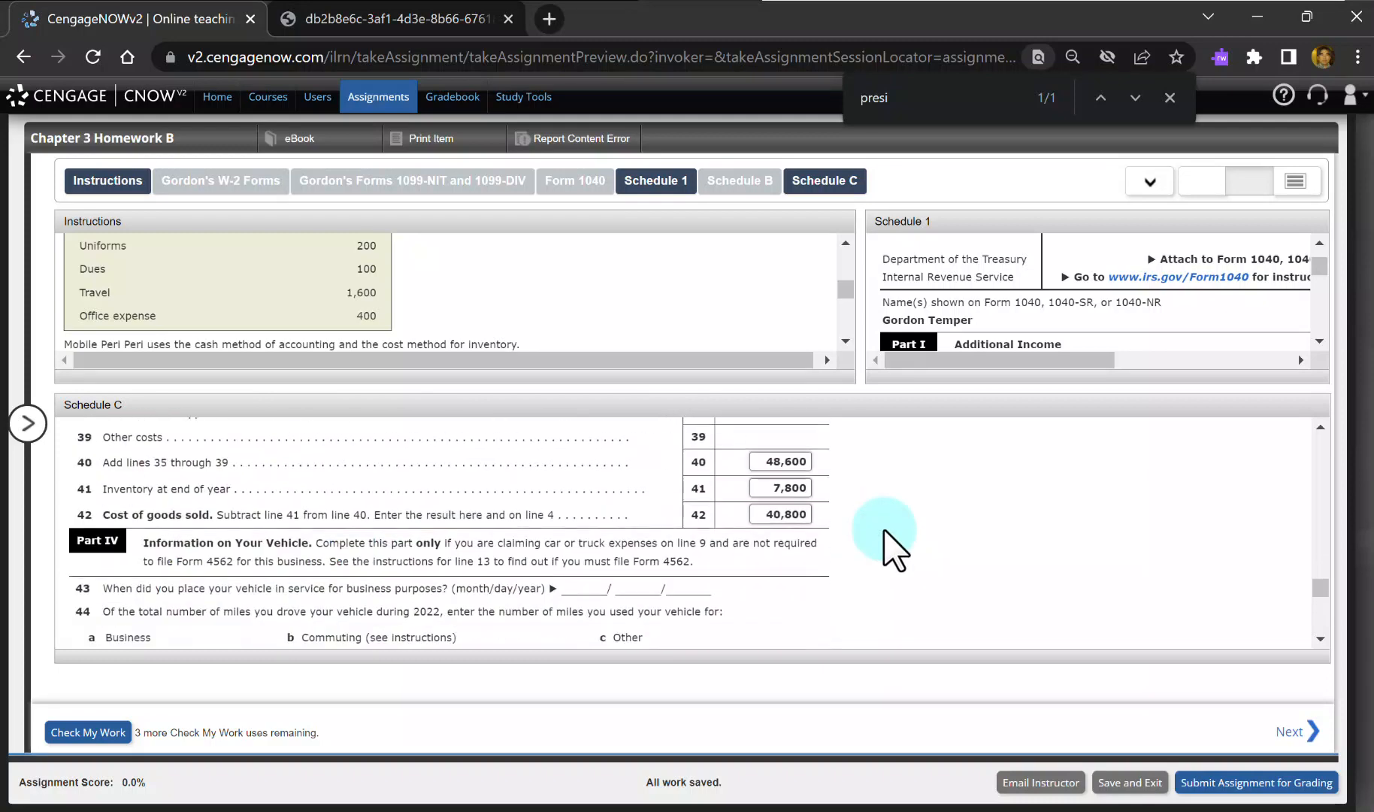
{"action": "scroll", "coordinate": [884, 535], "scroll_direction": "down", "scroll_amount": 2}
{"action": "scroll", "coordinate": [884, 535], "scroll_direction": "up", "scroll_amount": 1}
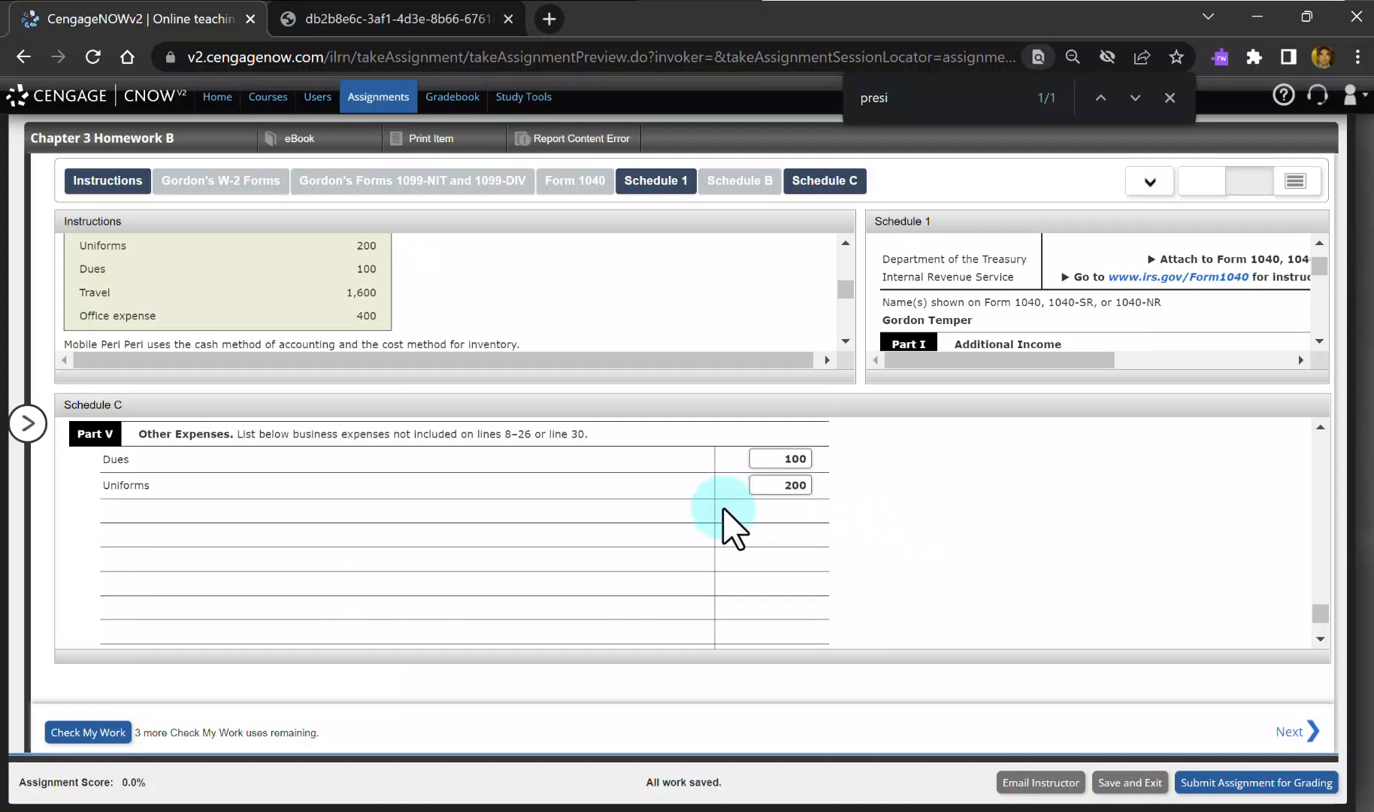
{"action": "scroll", "coordinate": [803, 485], "scroll_direction": "down", "scroll_amount": 2}
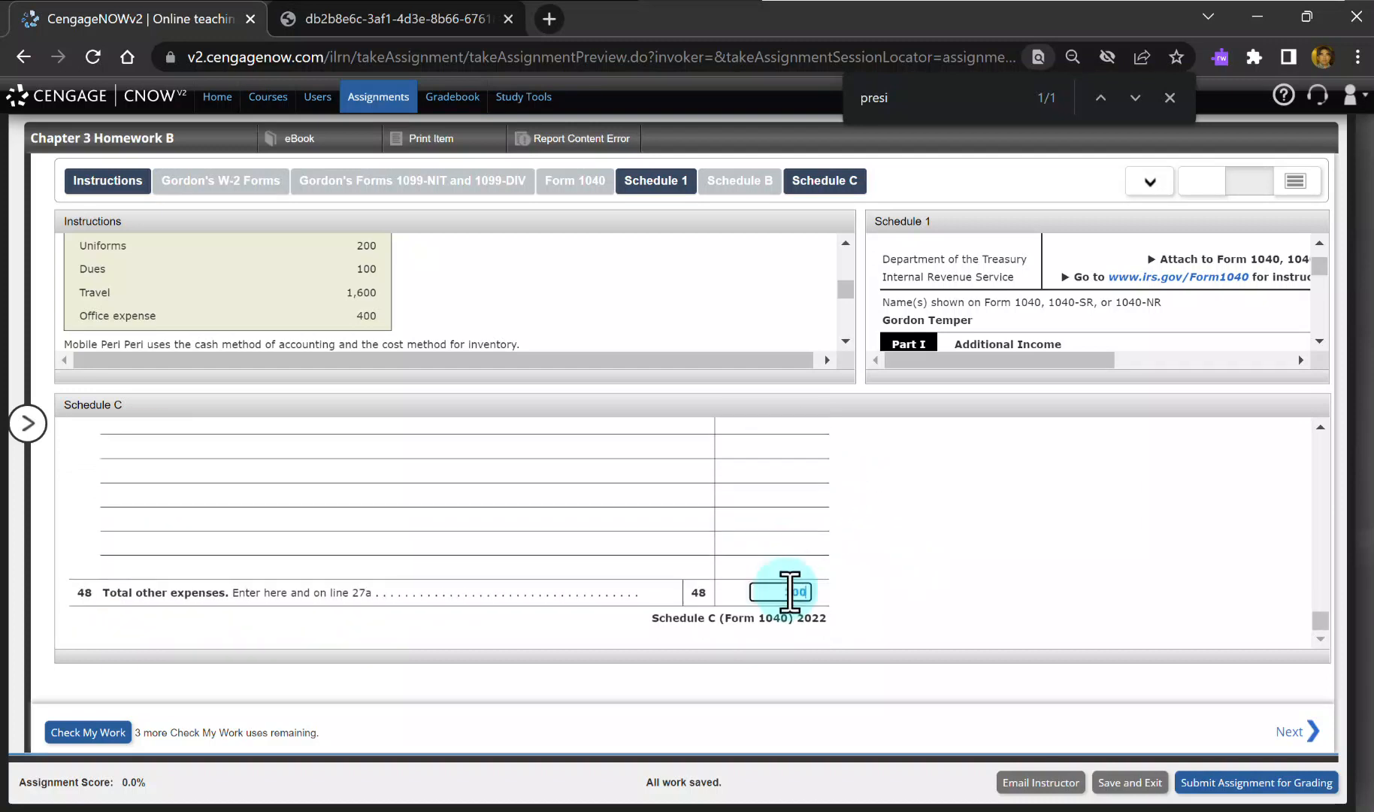
{"action": "scroll", "coordinate": [828, 598], "scroll_direction": "up", "scroll_amount": 6}
{"action": "scroll", "coordinate": [835, 611], "scroll_direction": "up", "scroll_amount": 6}
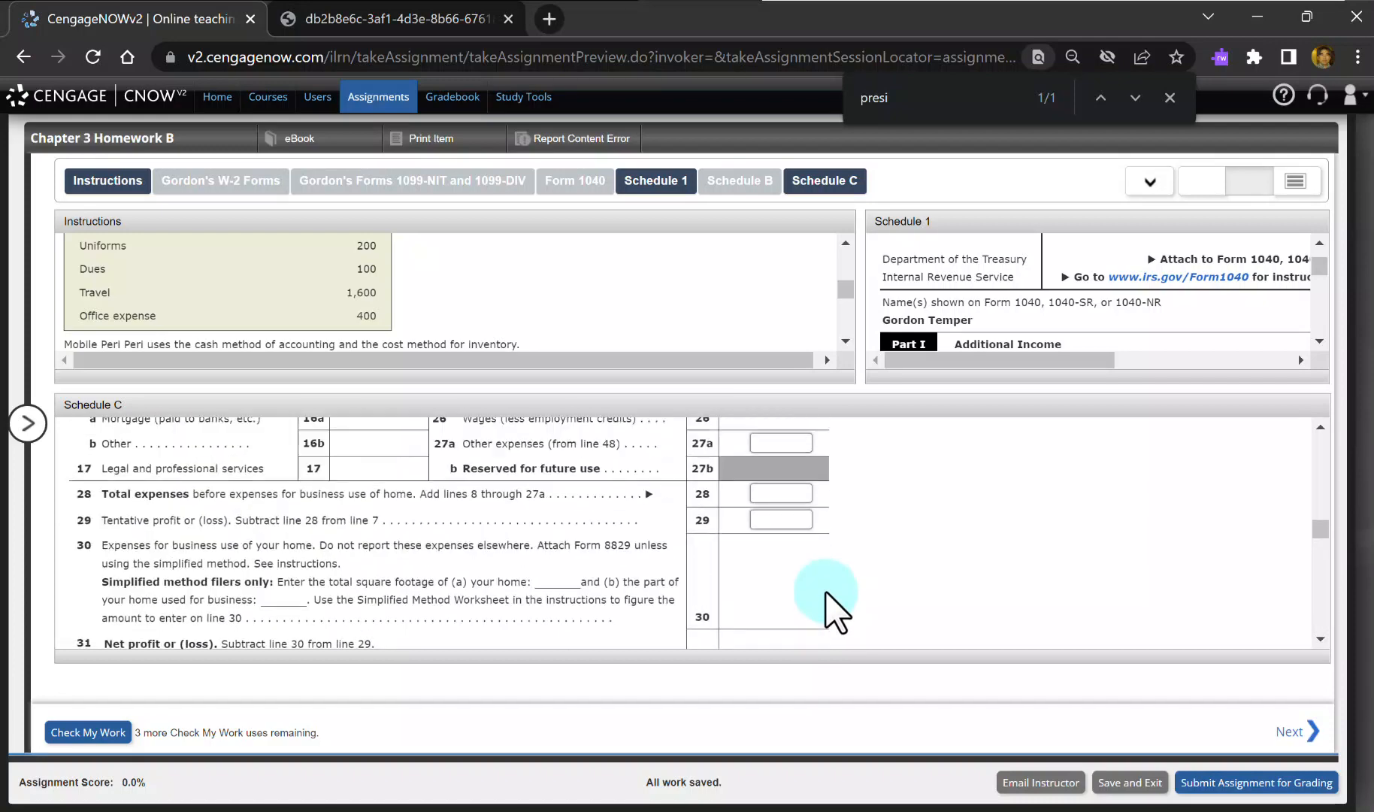
{"action": "scroll", "coordinate": [832, 610], "scroll_direction": "up", "scroll_amount": 1}
{"action": "left_click", "coordinate": [760, 549]}
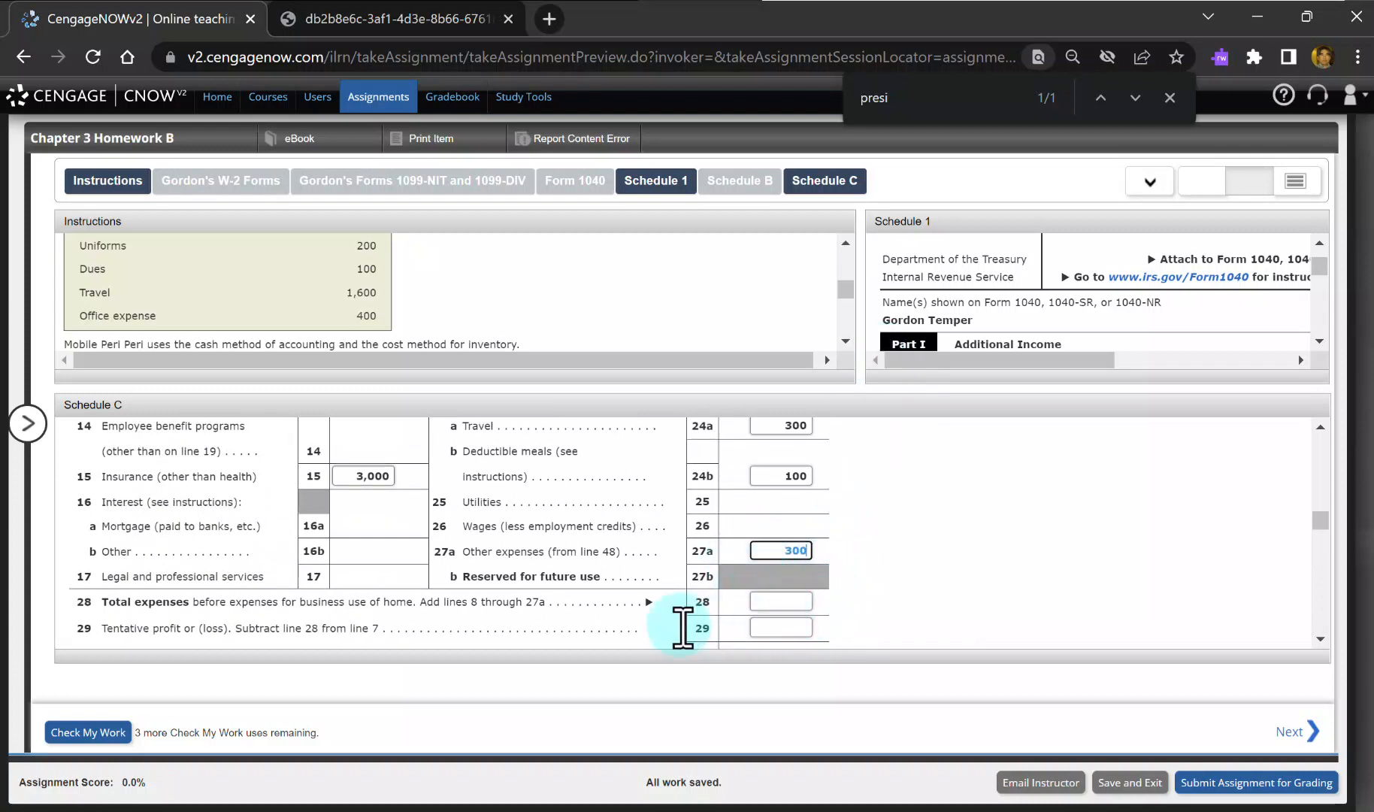
Step: Switch to Excel, place its window beside Schedule C, and enter advertising 500 in B1 and insurance 3000 in B2 of Sheet2
{"action": "scroll", "coordinate": [727, 601], "scroll_direction": "up", "scroll_amount": 3}
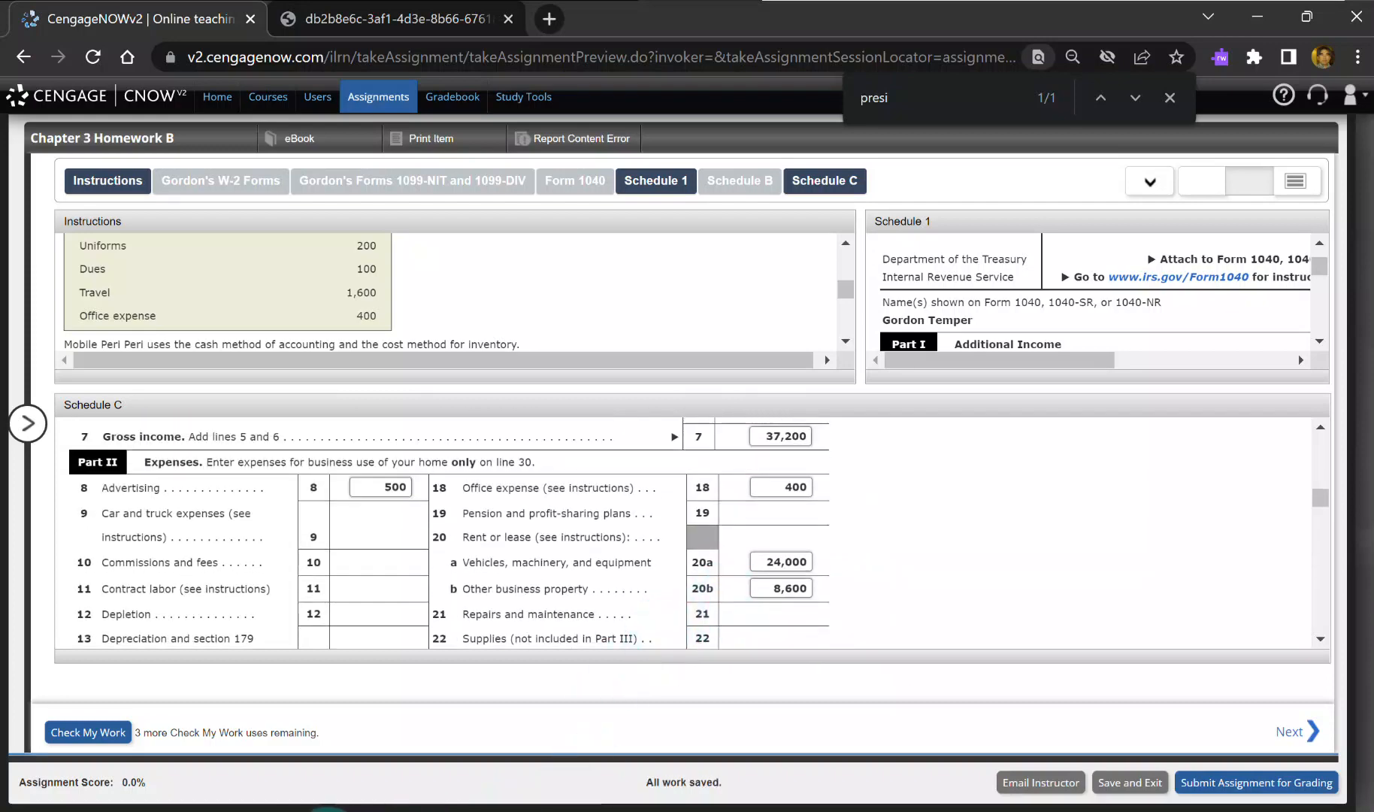
{"action": "mouse_move", "coordinate": [352, 803]}
{"action": "left_click", "coordinate": [343, 744]}
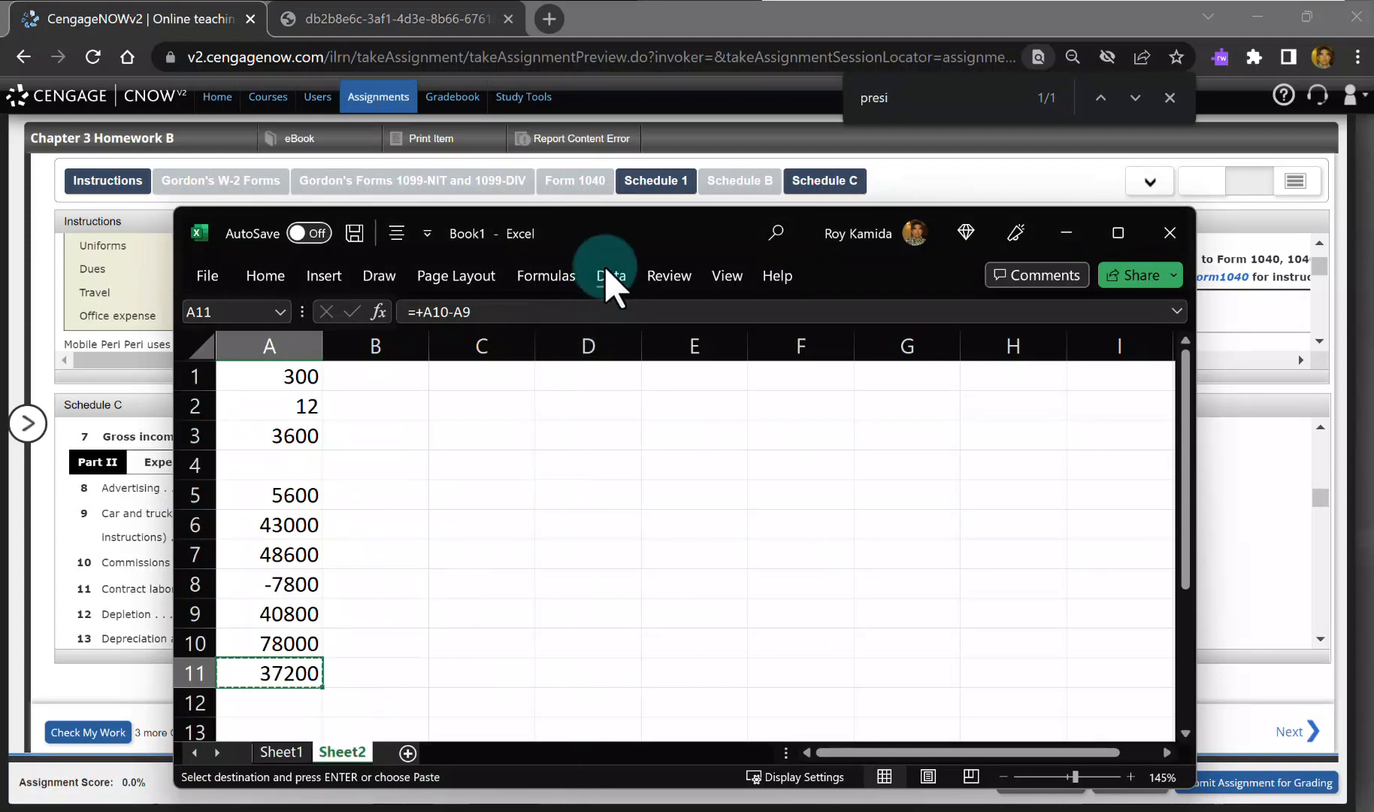
{"action": "left_click_drag", "start_coordinate": [633, 239], "coordinate": [1260, 198]}
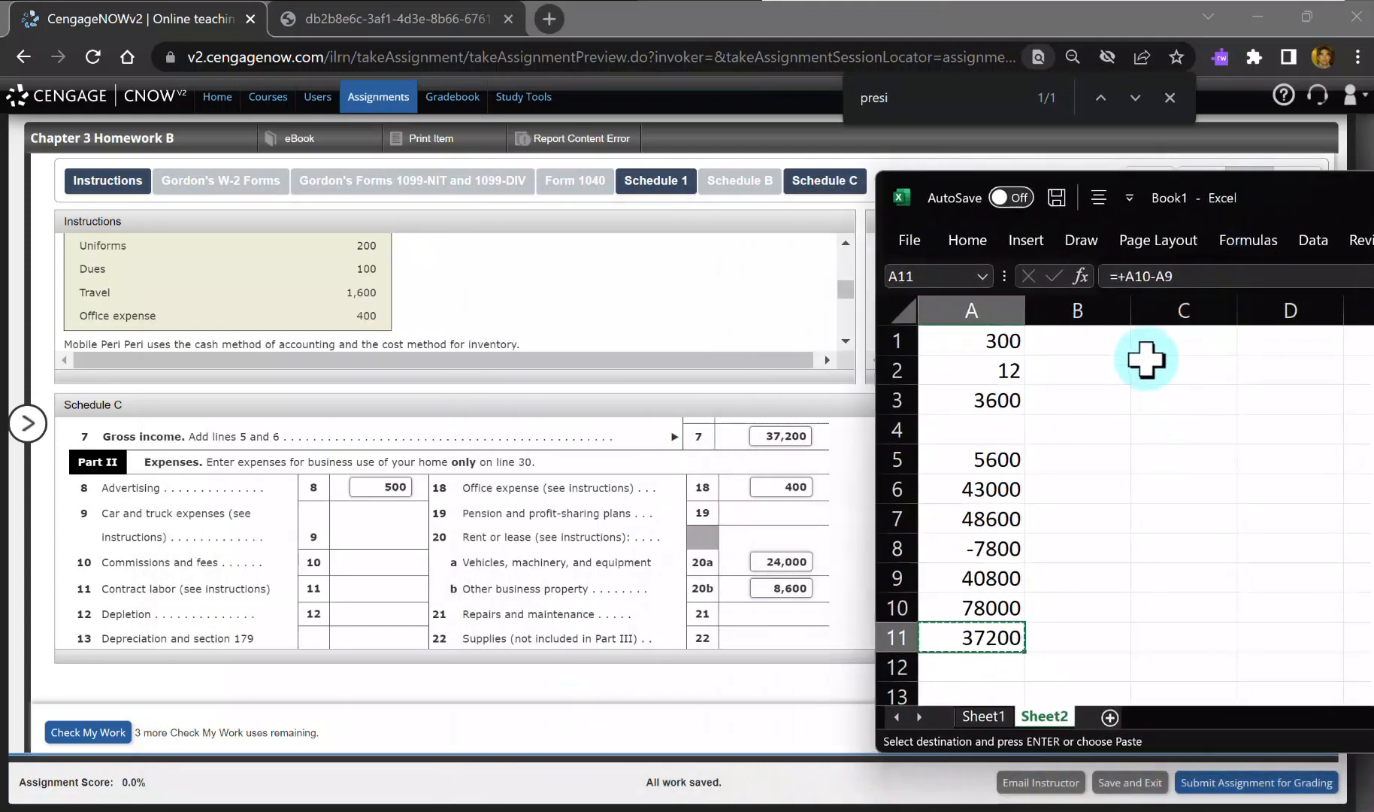
{"action": "left_click", "coordinate": [1109, 343]}
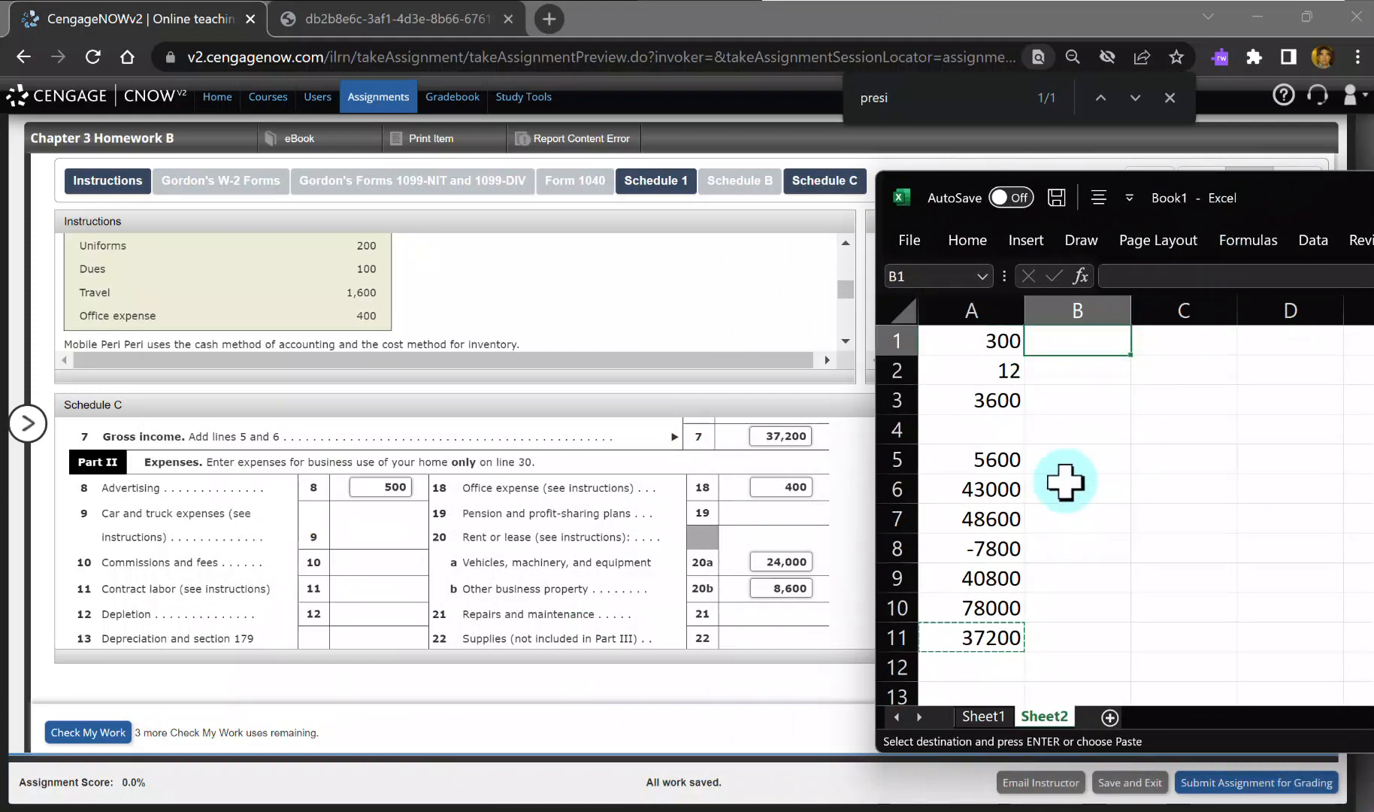
{"action": "type", "text": "2"}
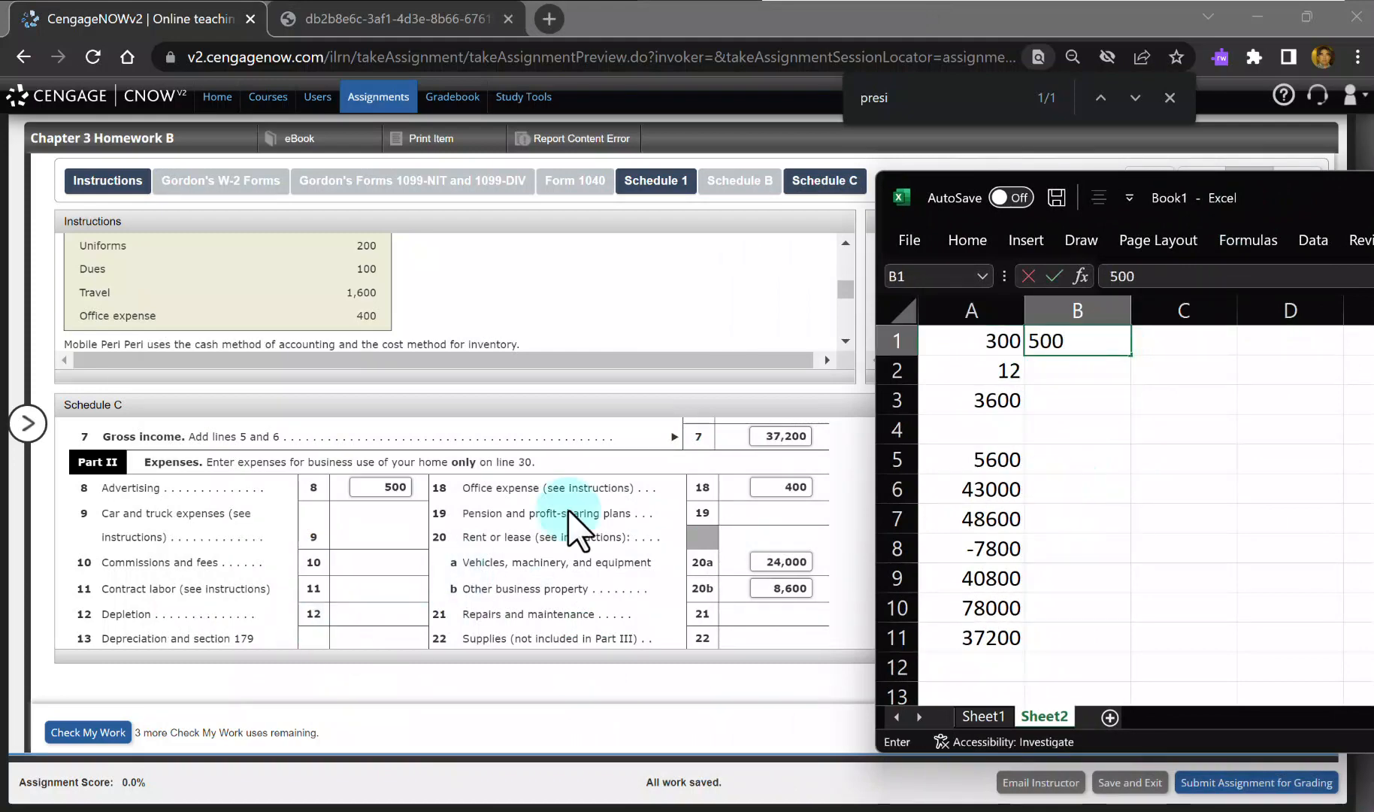
{"action": "scroll", "coordinate": [698, 459], "scroll_direction": "down", "scroll_amount": 3}
{"action": "key", "text": "Return"}
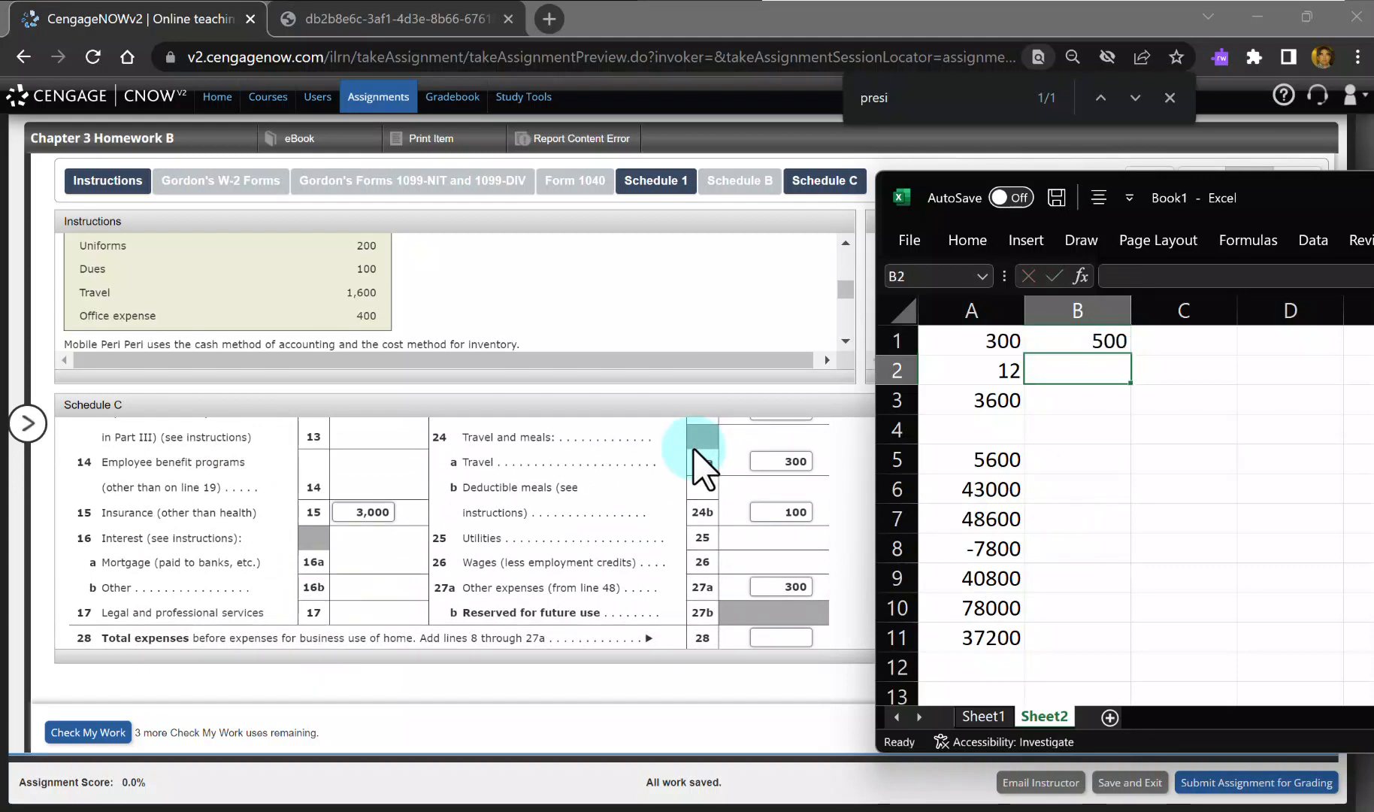
{"action": "type", "text": "3000"}
{"action": "key", "text": "Return"}
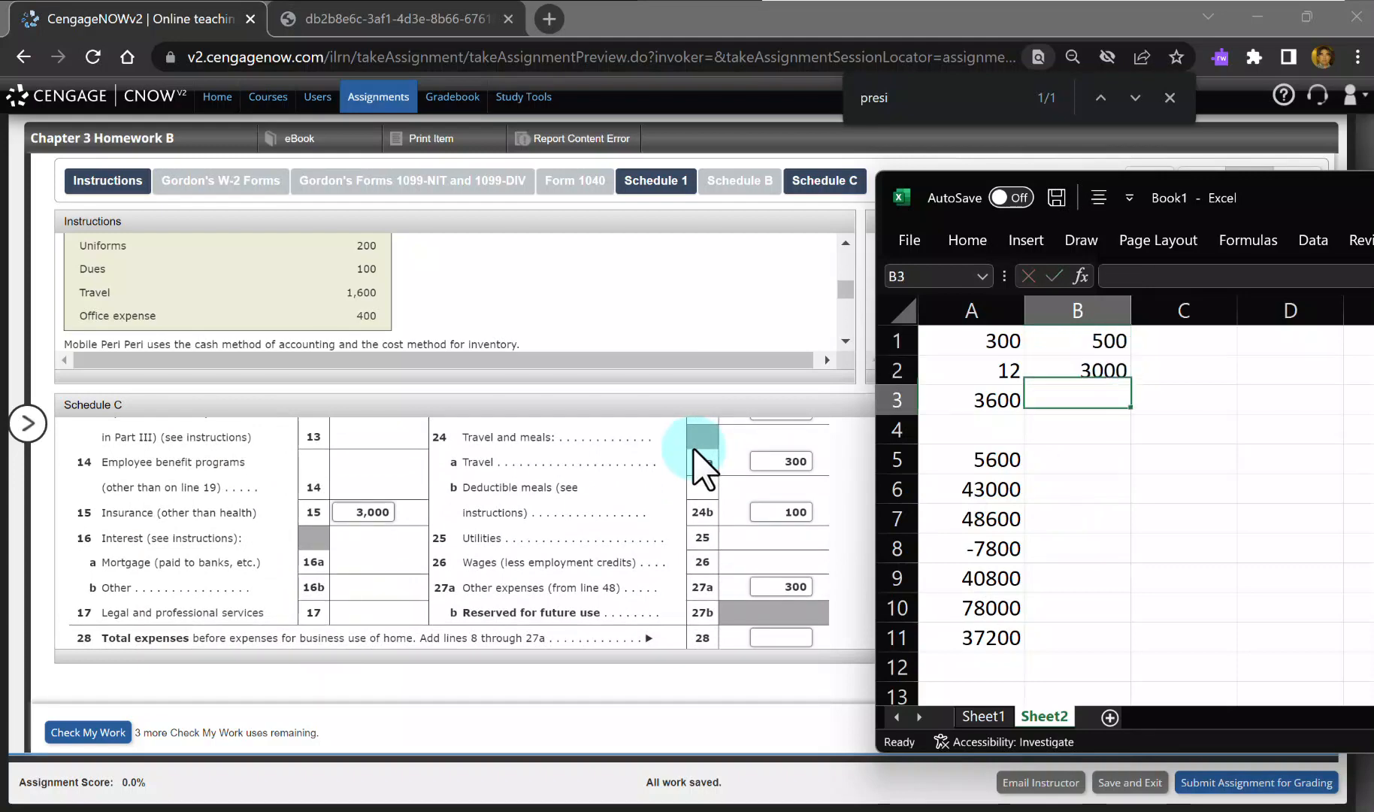
Step: Enter the Schedule C line 18, 20a and 20b expenses, 400, 24000 and 8600, in cells B3 to B5
{"action": "scroll", "coordinate": [699, 520], "scroll_direction": "up", "scroll_amount": 3}
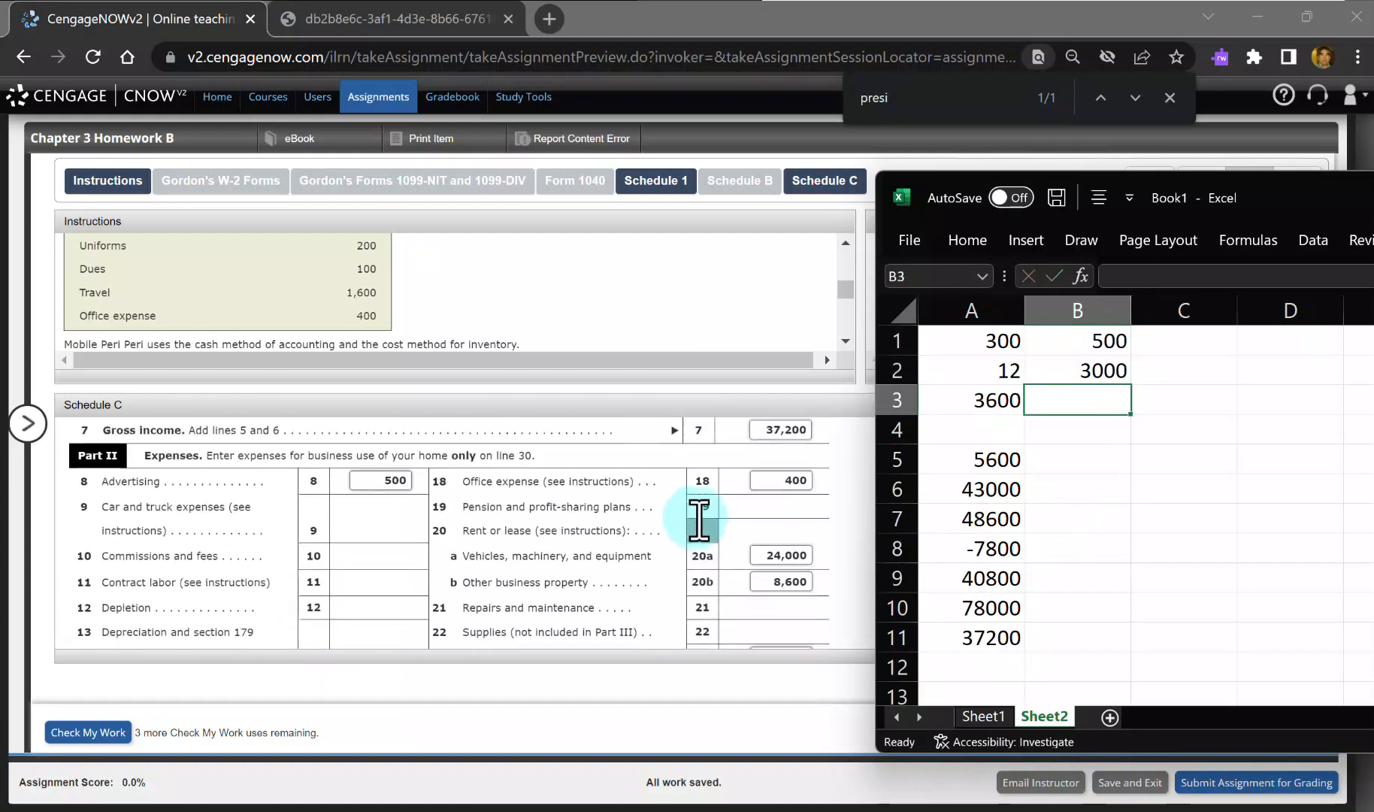
{"action": "type", "text": "400"}
{"action": "key", "text": "Return"}
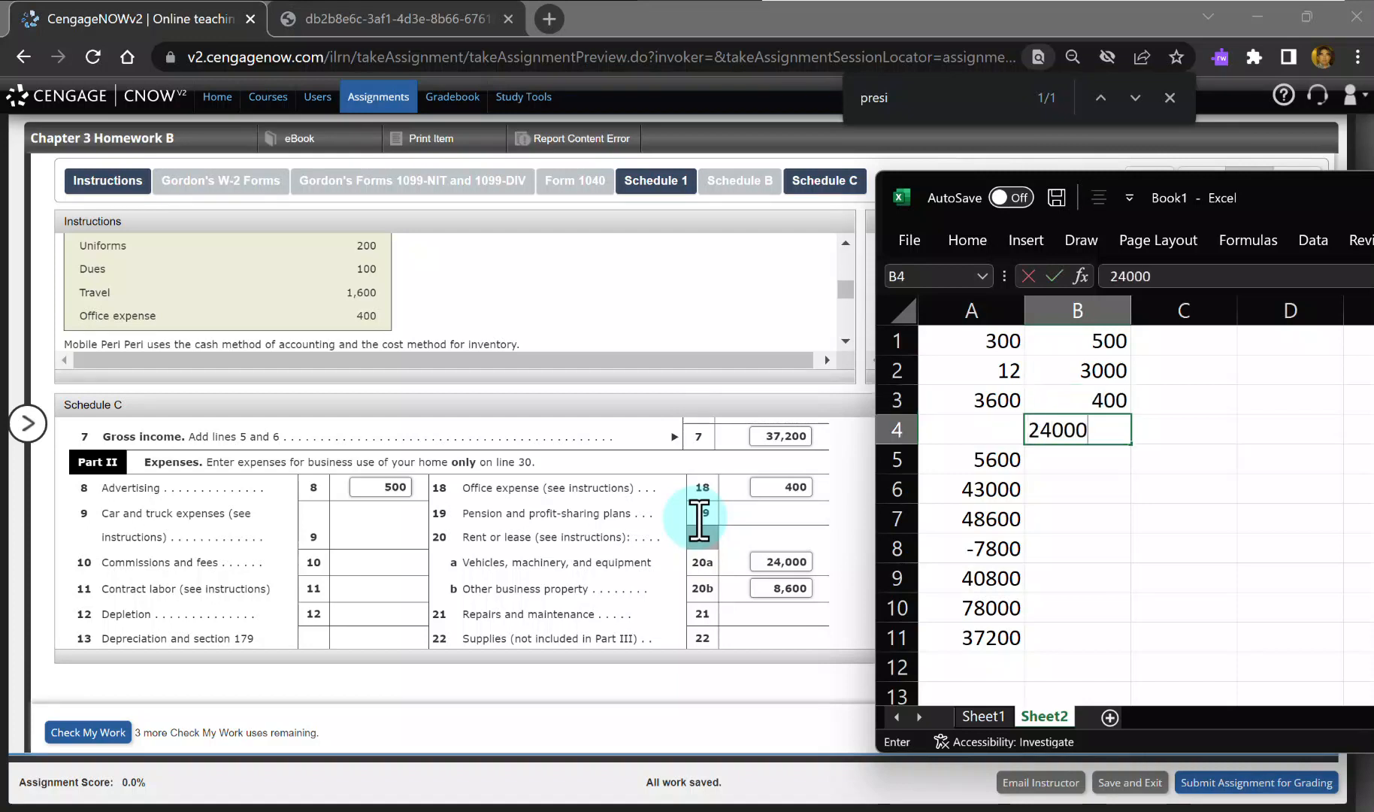
{"action": "key", "text": "Return"}
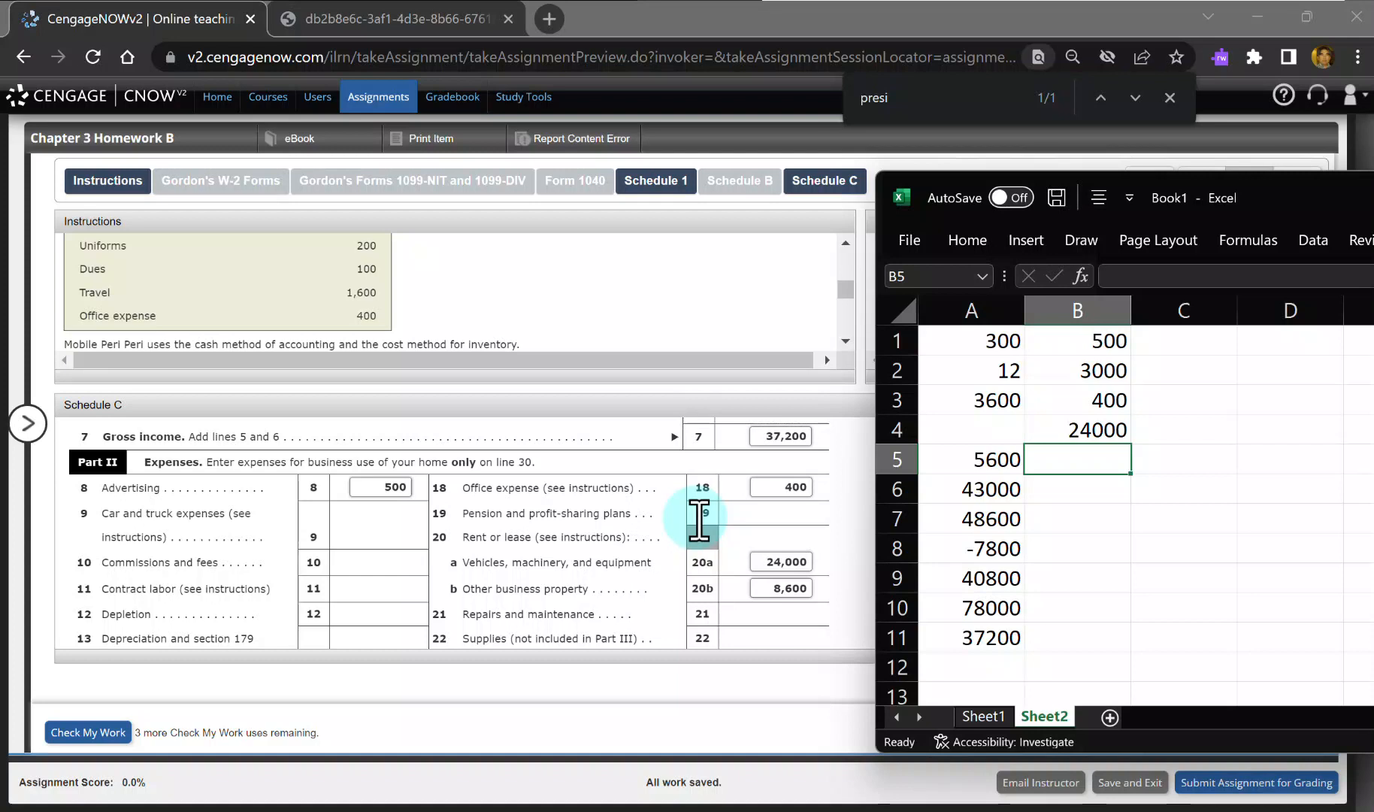
{"action": "key", "text": "Return"}
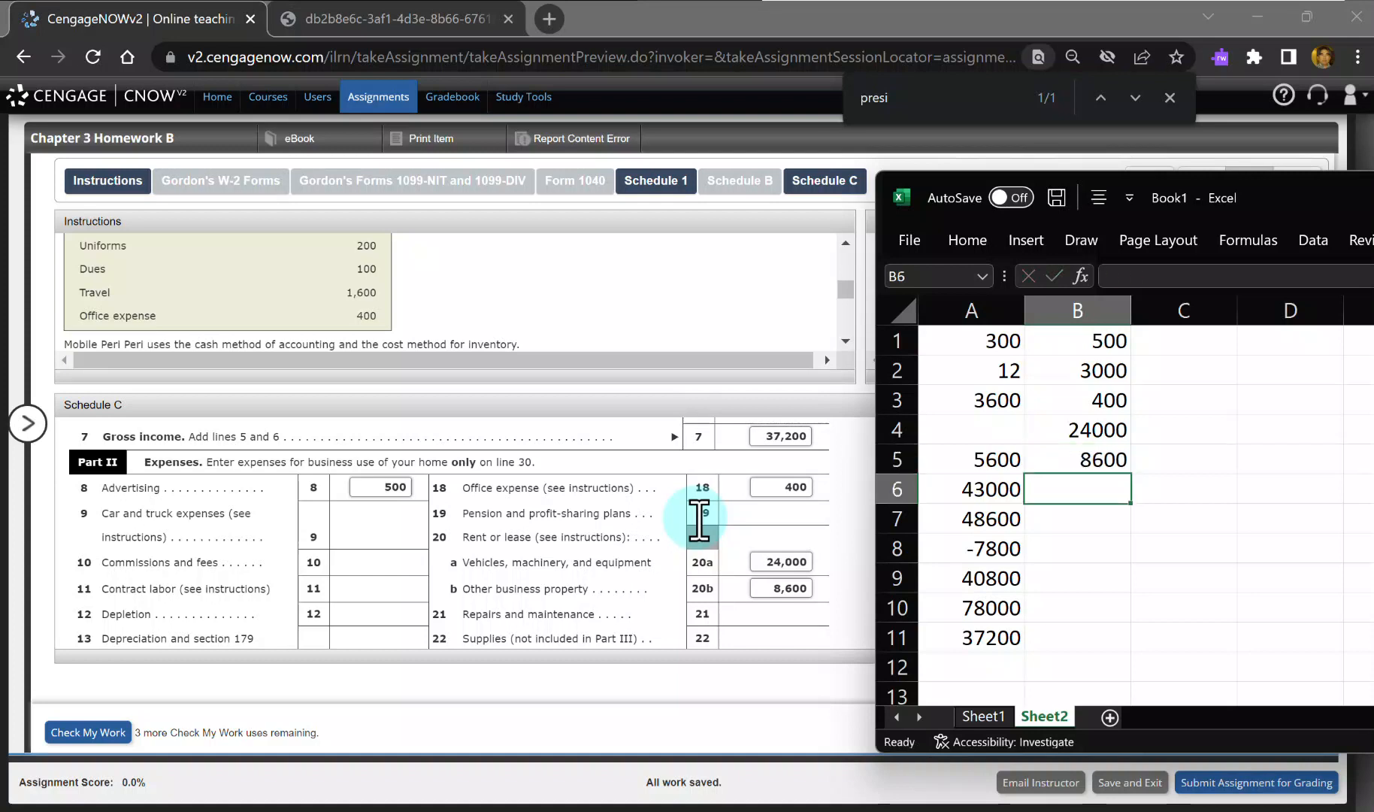
Step: Enter the remaining Schedule C expenses, 450, 300, 100 and 300, in cells B6 to B9
{"action": "scroll", "coordinate": [699, 519], "scroll_direction": "down", "scroll_amount": 3}
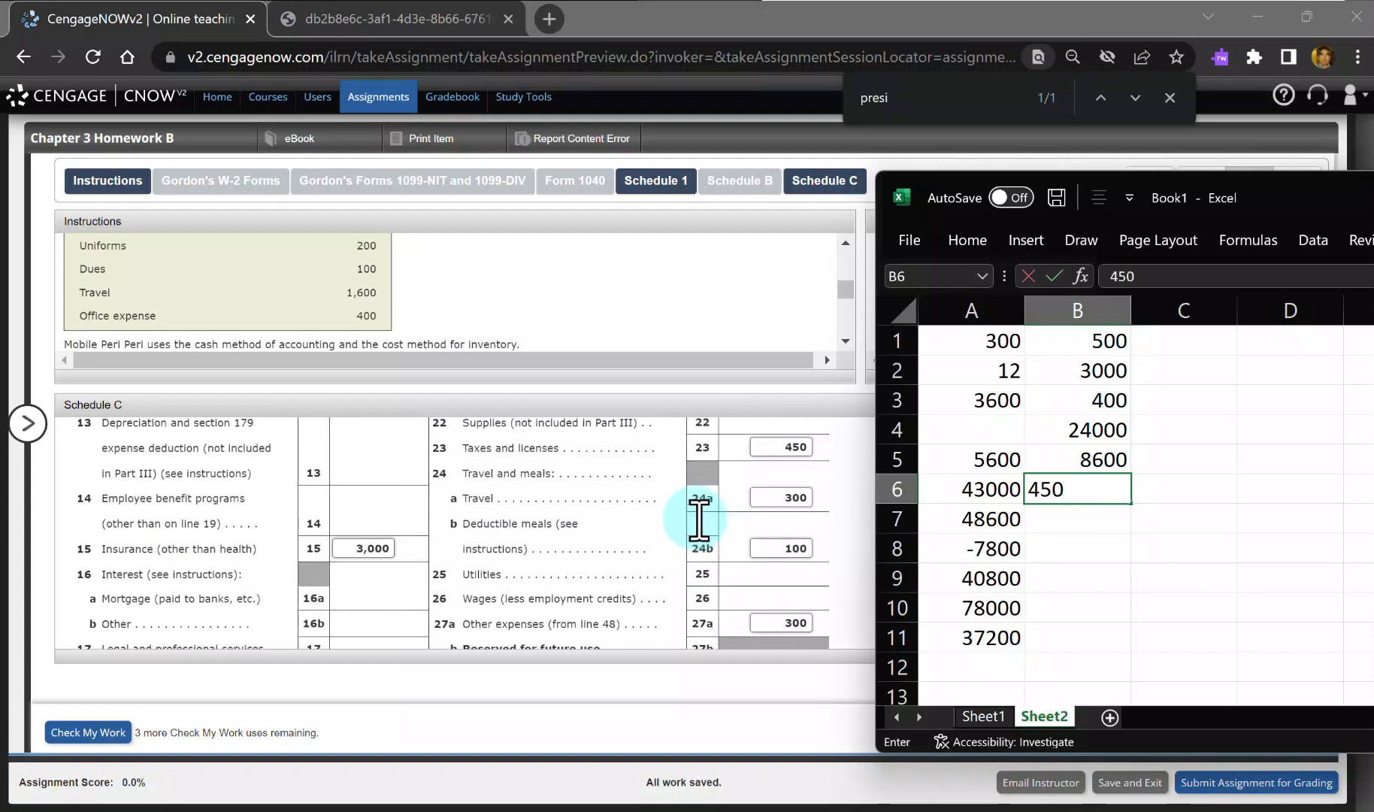
{"action": "key", "text": "Return"}
{"action": "type", "text": "300"}
{"action": "key", "text": "Return"}
{"action": "type", "text": "100"}
{"action": "key", "text": "Return"}
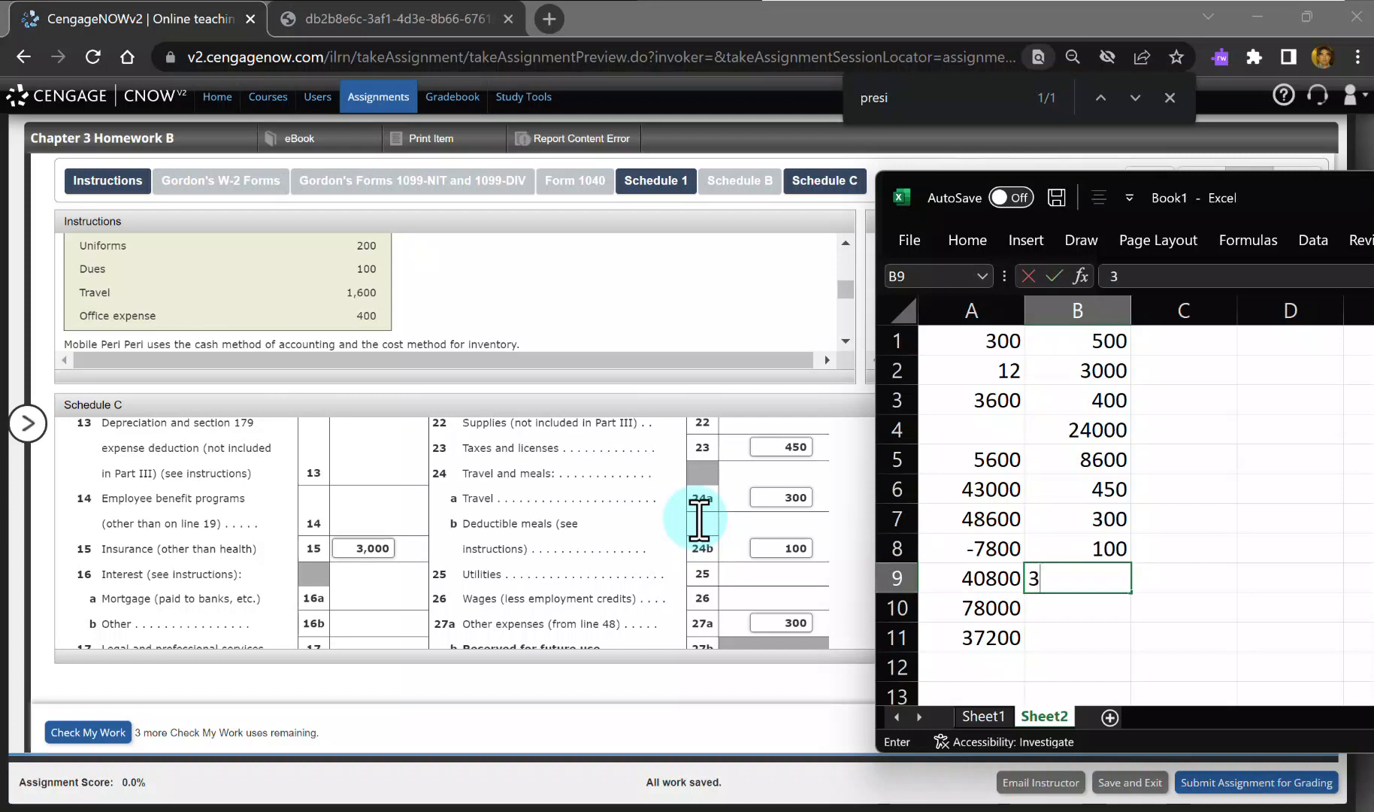
{"action": "key", "text": "Return"}
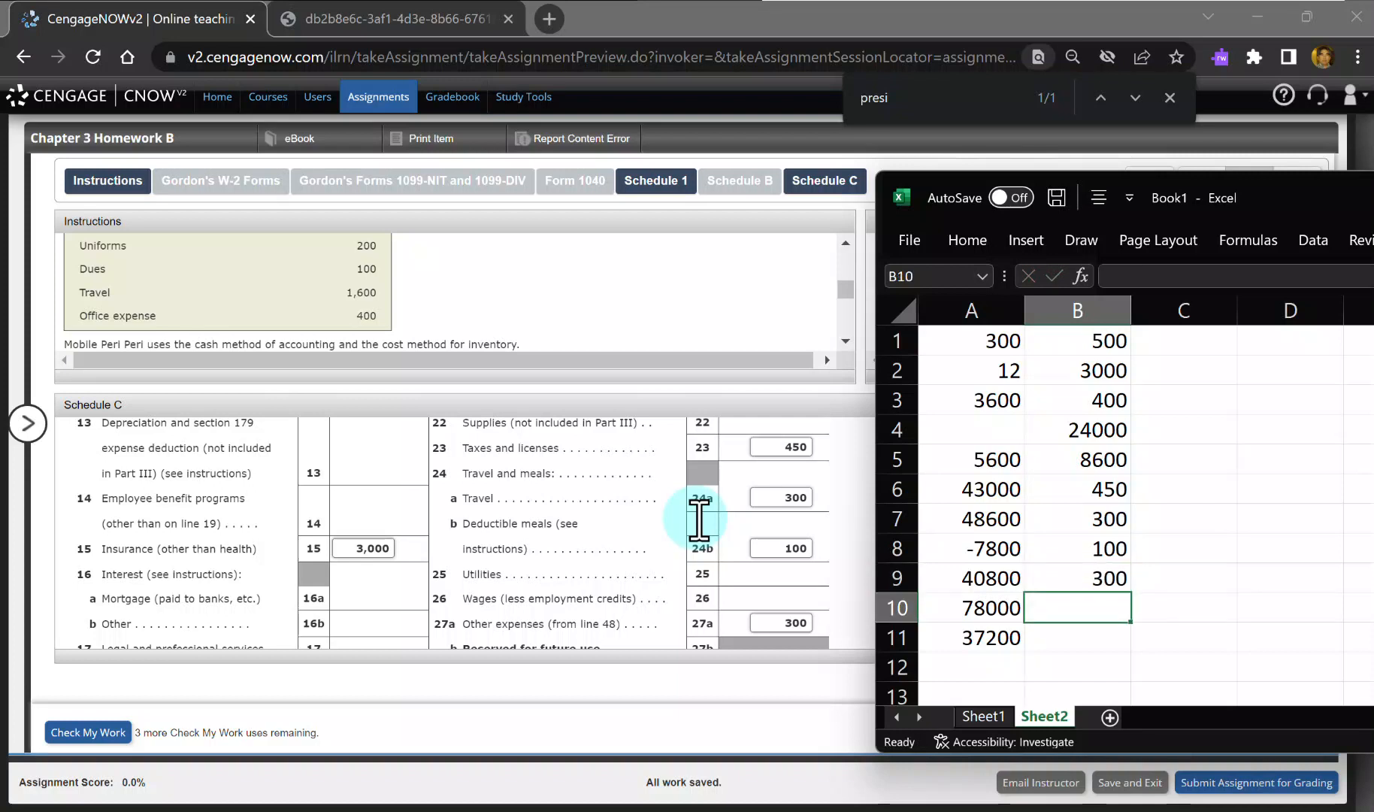
Step: Sum B1:B9 in cell B10 and enter the total expenses of 37650 on Schedule C line 28
{"action": "key", "text": "alt+equal"}
{"action": "key", "text": "ctrl+Return"}
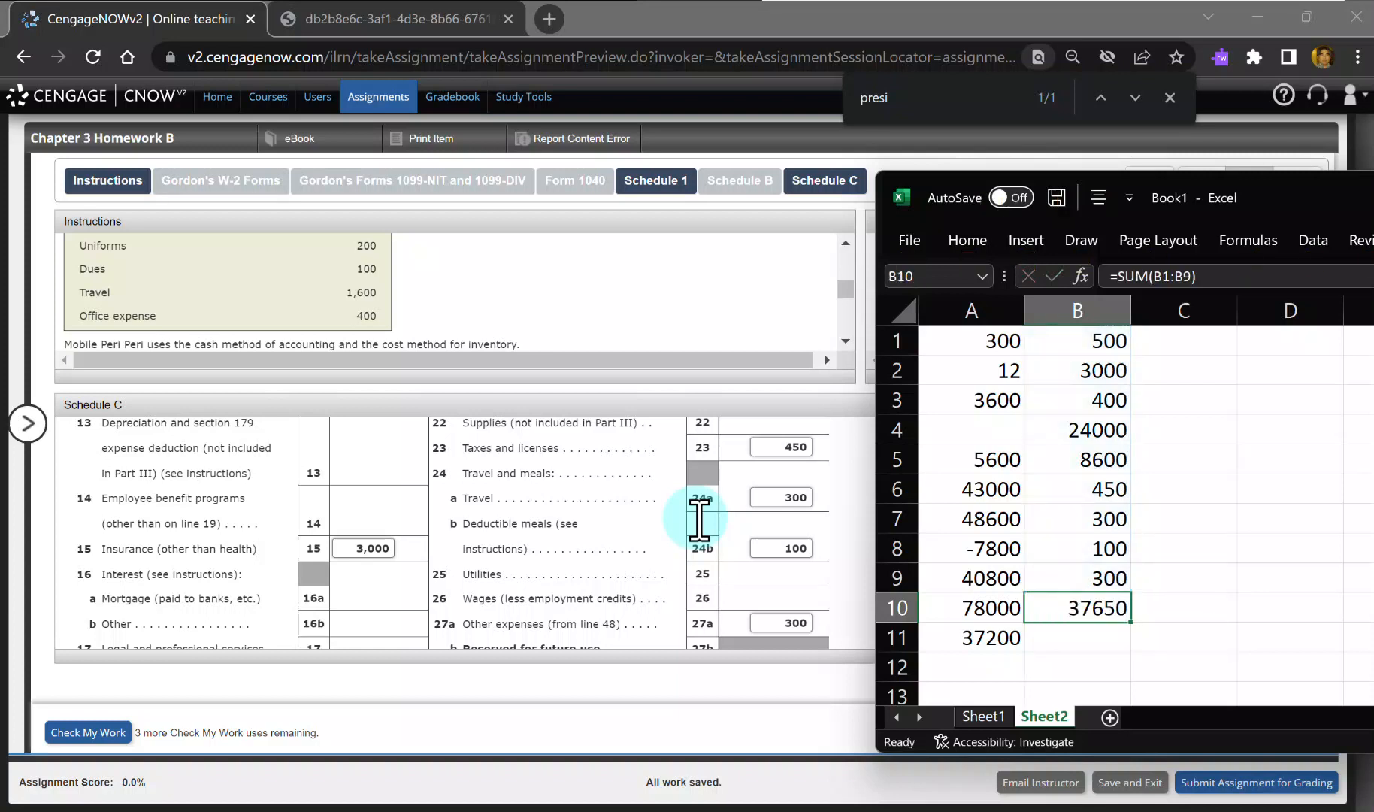
{"action": "key", "text": "ctrl+c"}
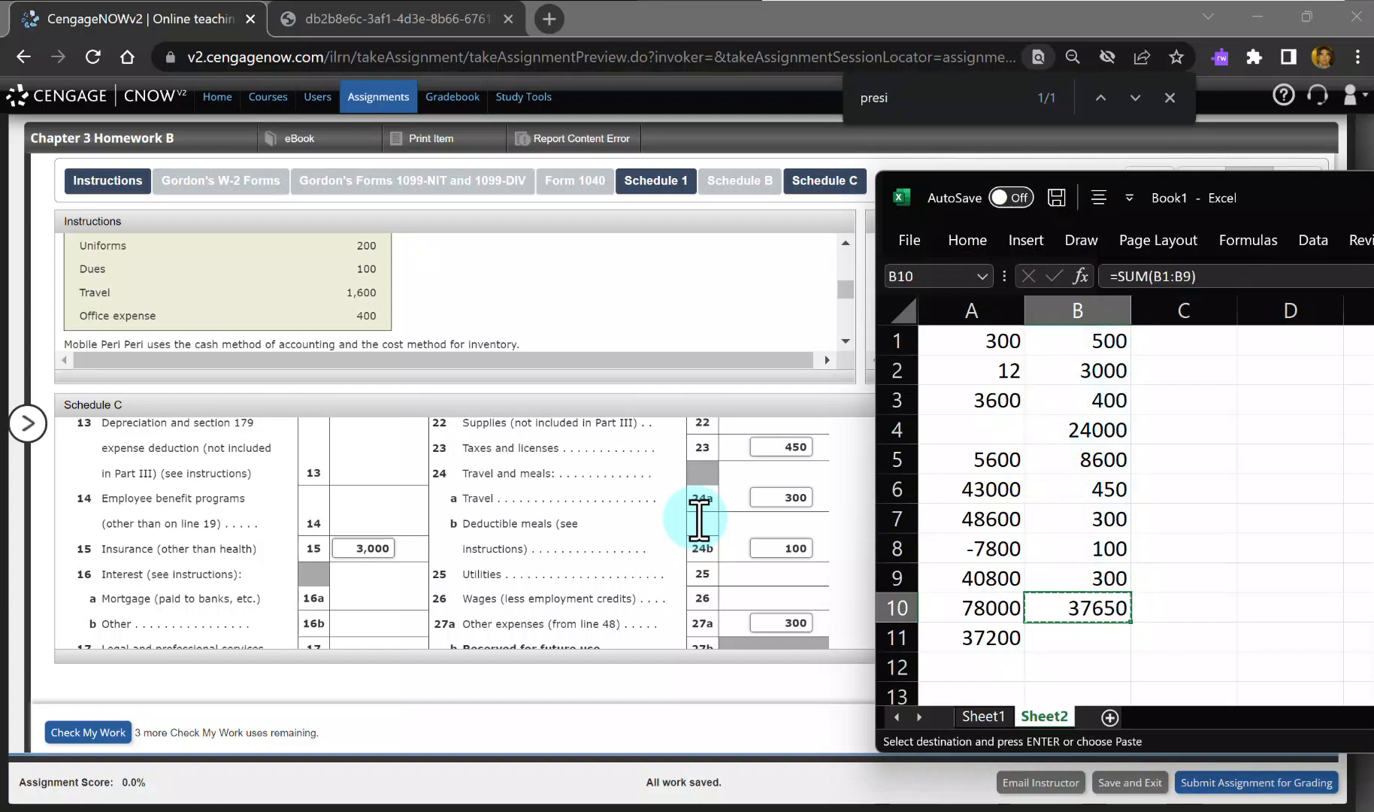
{"action": "scroll", "coordinate": [778, 538], "scroll_direction": "down", "scroll_amount": 2}
{"action": "left_click", "coordinate": [782, 529]}
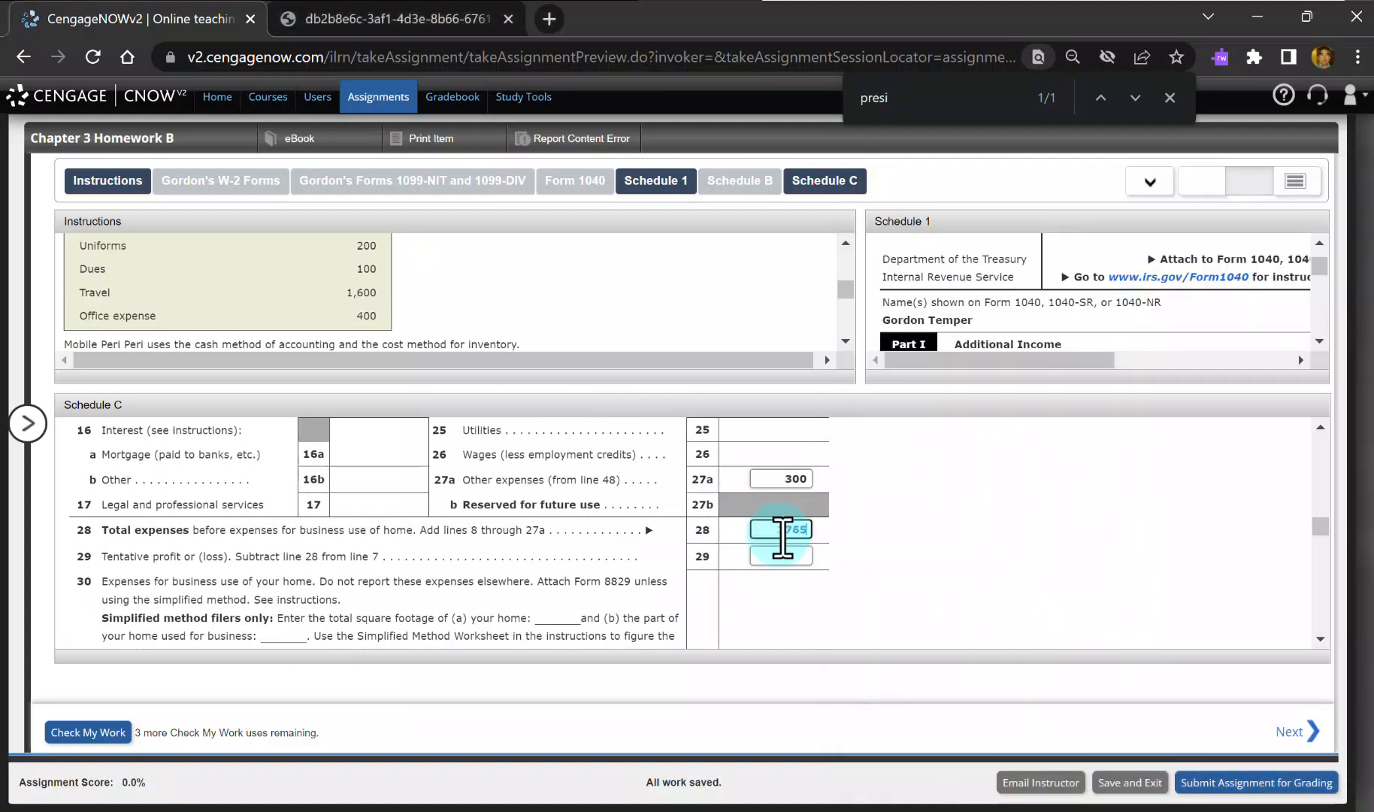
{"action": "key", "text": "alt+Tab"}
{"action": "key", "text": "alt+Tab"}
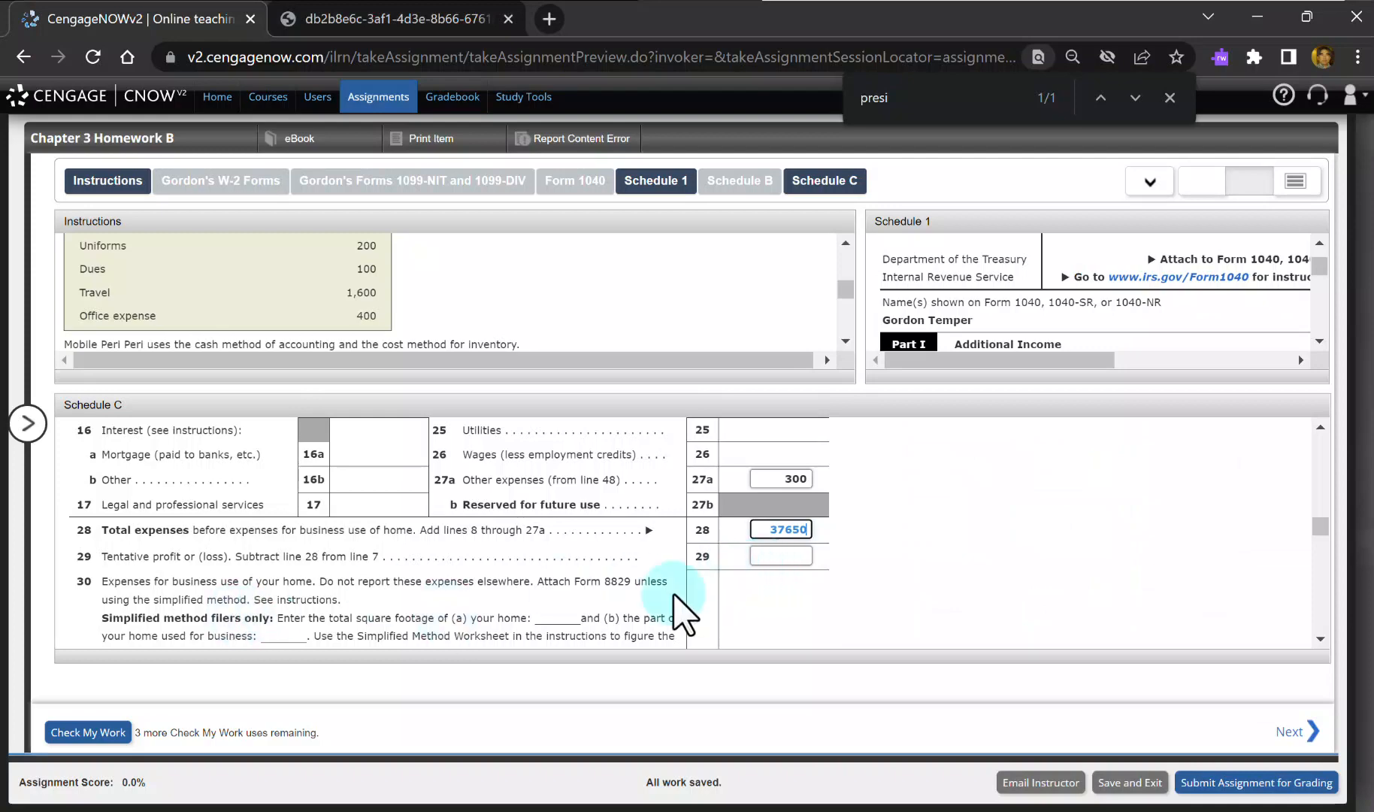
Step: In Excel, enter the gross income of 37200 in B11 and subtract the total expenses in B10 from it in B12
{"action": "scroll", "coordinate": [818, 581], "scroll_direction": "up", "scroll_amount": 5}
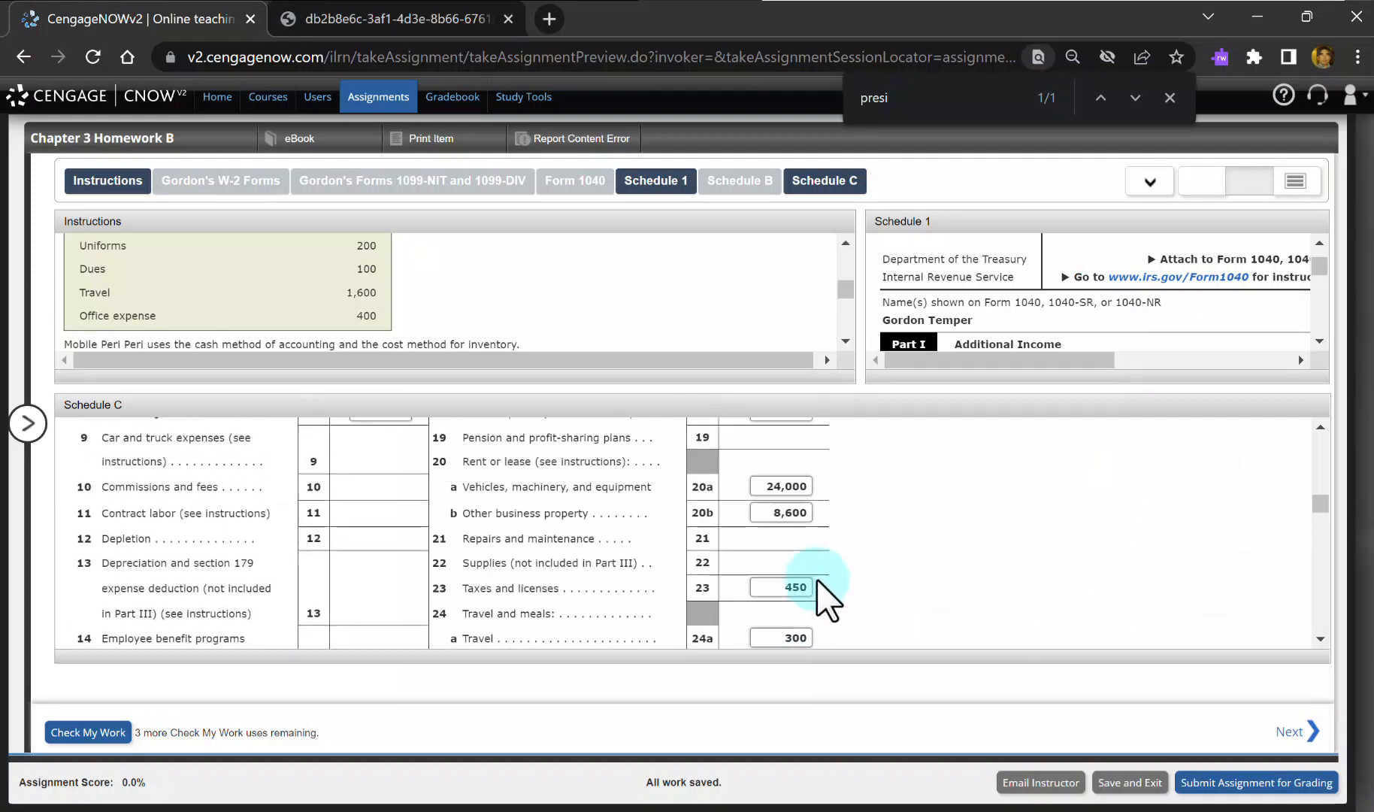
{"action": "scroll", "coordinate": [823, 594], "scroll_direction": "up", "scroll_amount": 3}
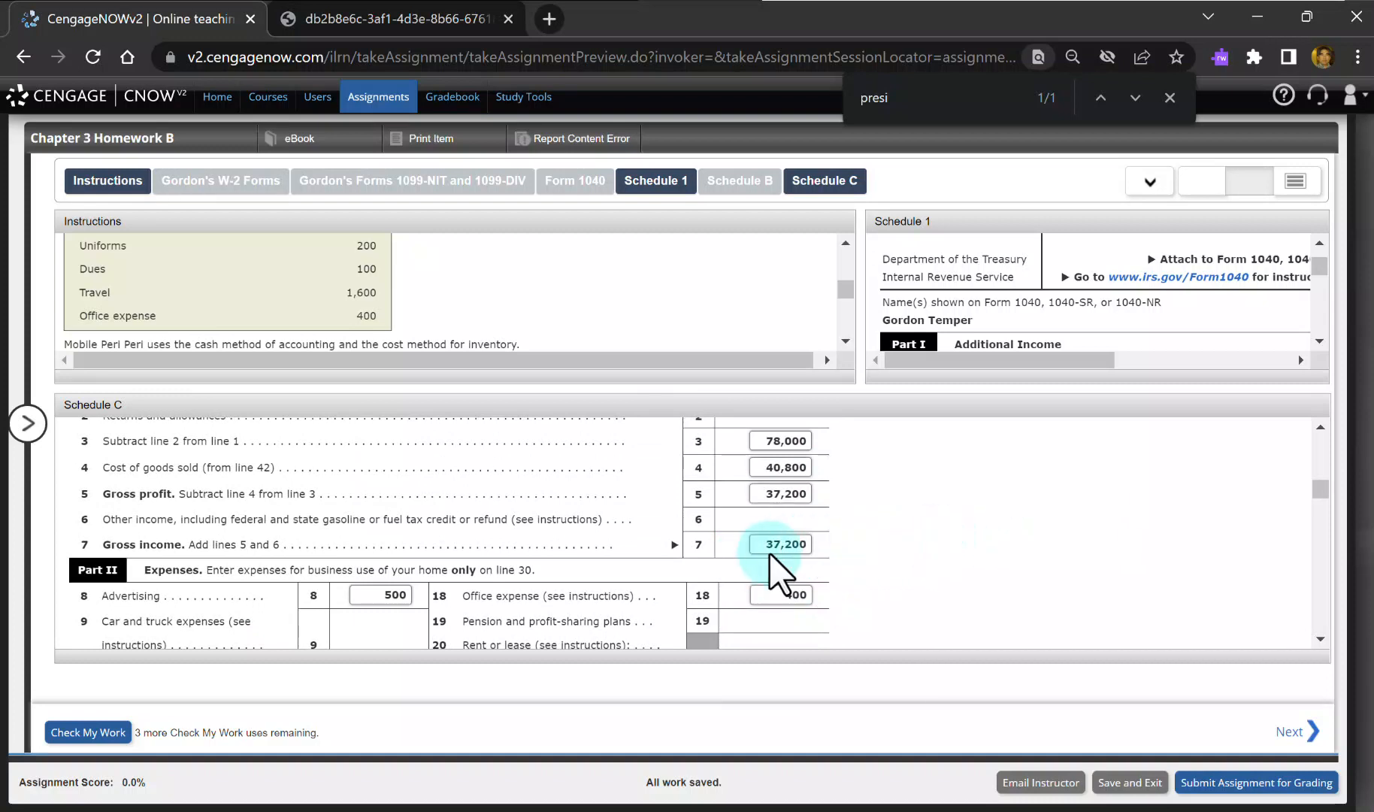
{"action": "key", "text": "alt+Tab"}
{"action": "key", "text": "Escape"}
{"action": "key", "text": "Down"}
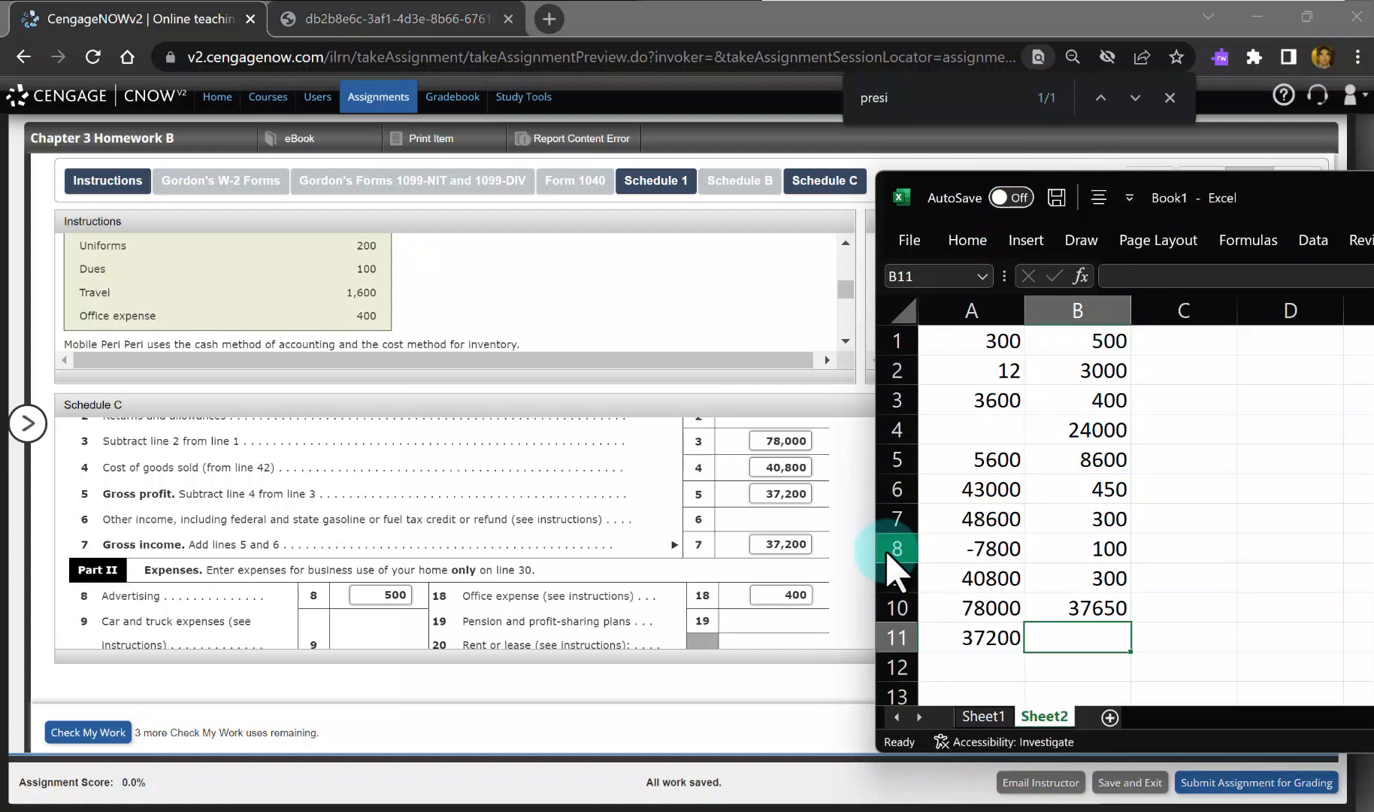
{"action": "key", "text": "Return"}
{"action": "type", "text": "+"}
{"action": "key", "text": "Up"}
{"action": "type", "text": "-"}
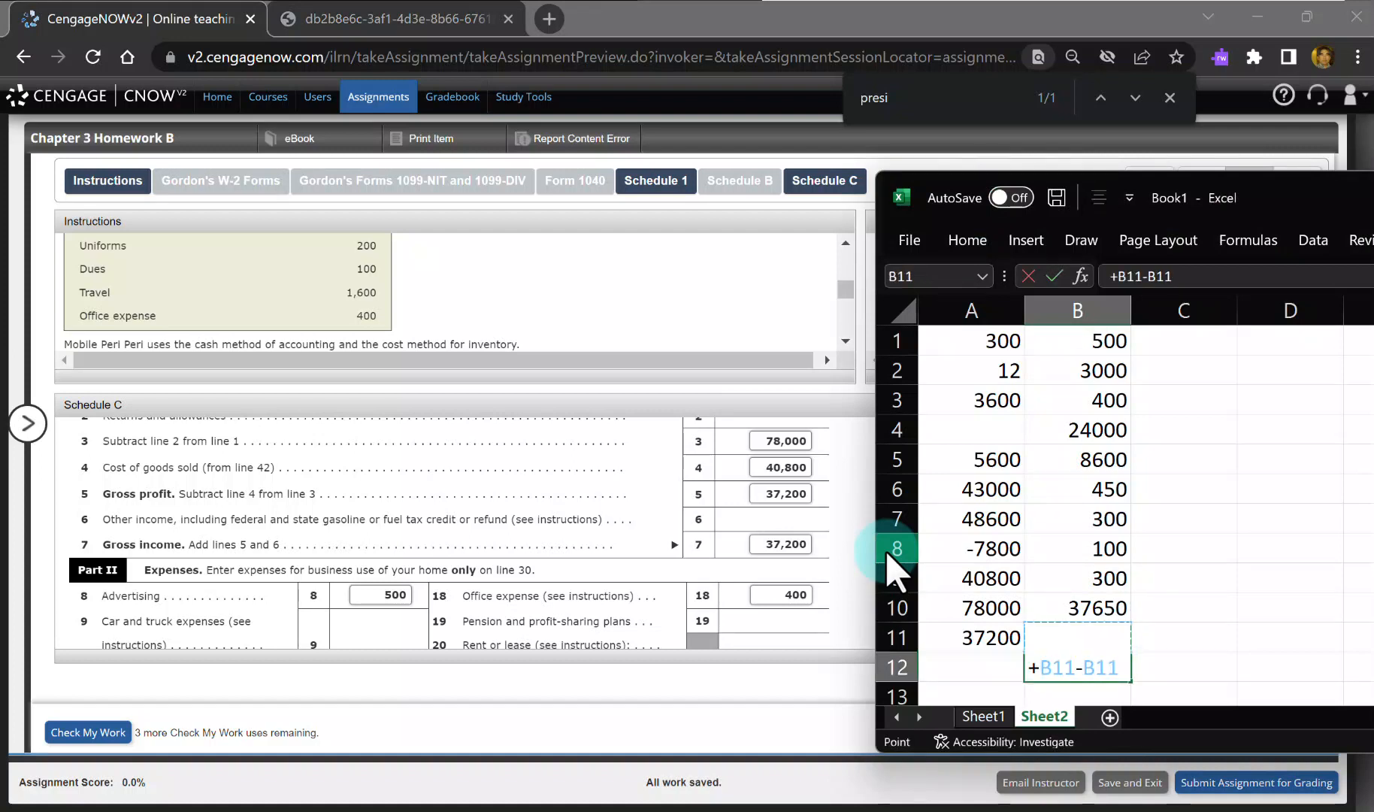
{"action": "key", "text": "Return"}
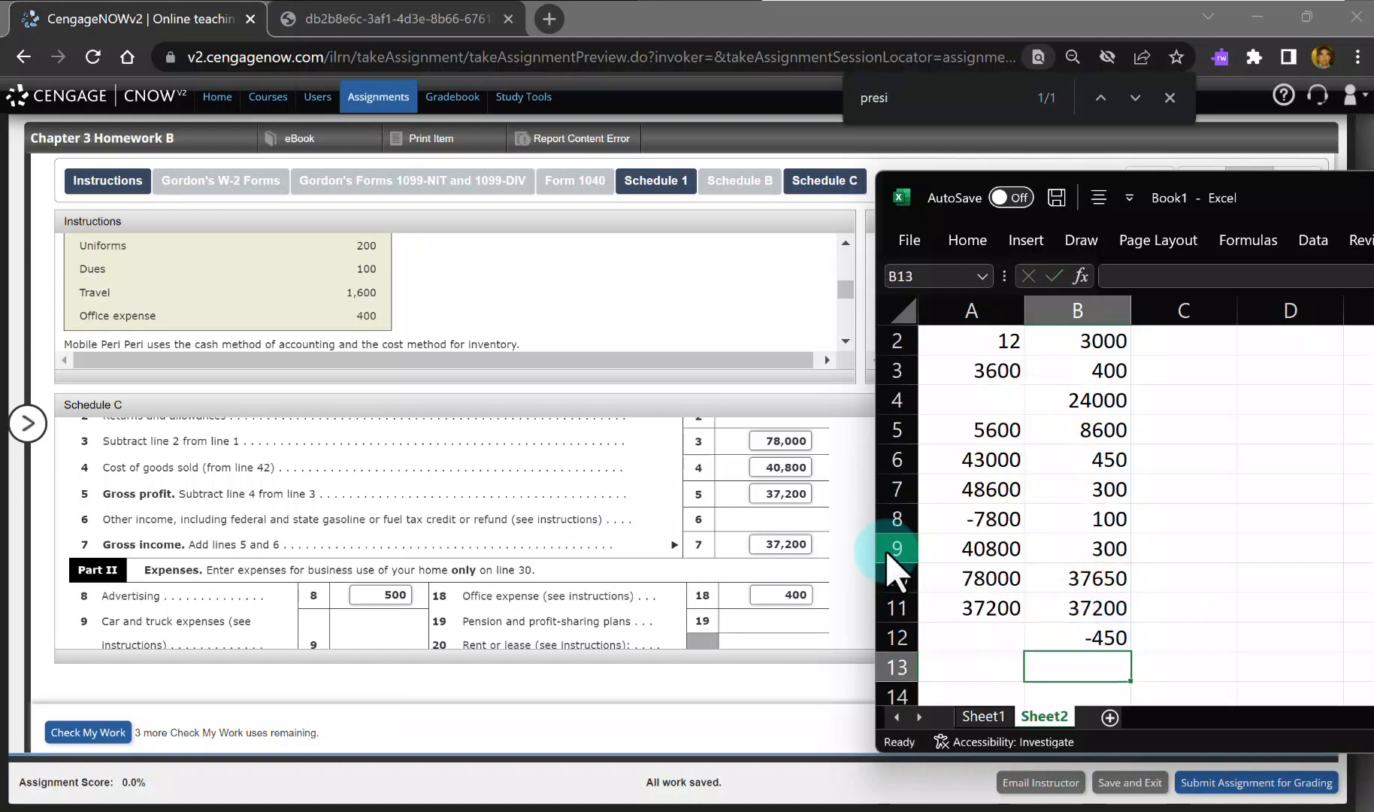
Step: Enter the tentative loss of -450 on Schedule C line 29
{"action": "scroll", "coordinate": [840, 640], "scroll_direction": "down", "scroll_amount": 1}
{"action": "scroll", "coordinate": [840, 640], "scroll_direction": "down", "scroll_amount": 5}
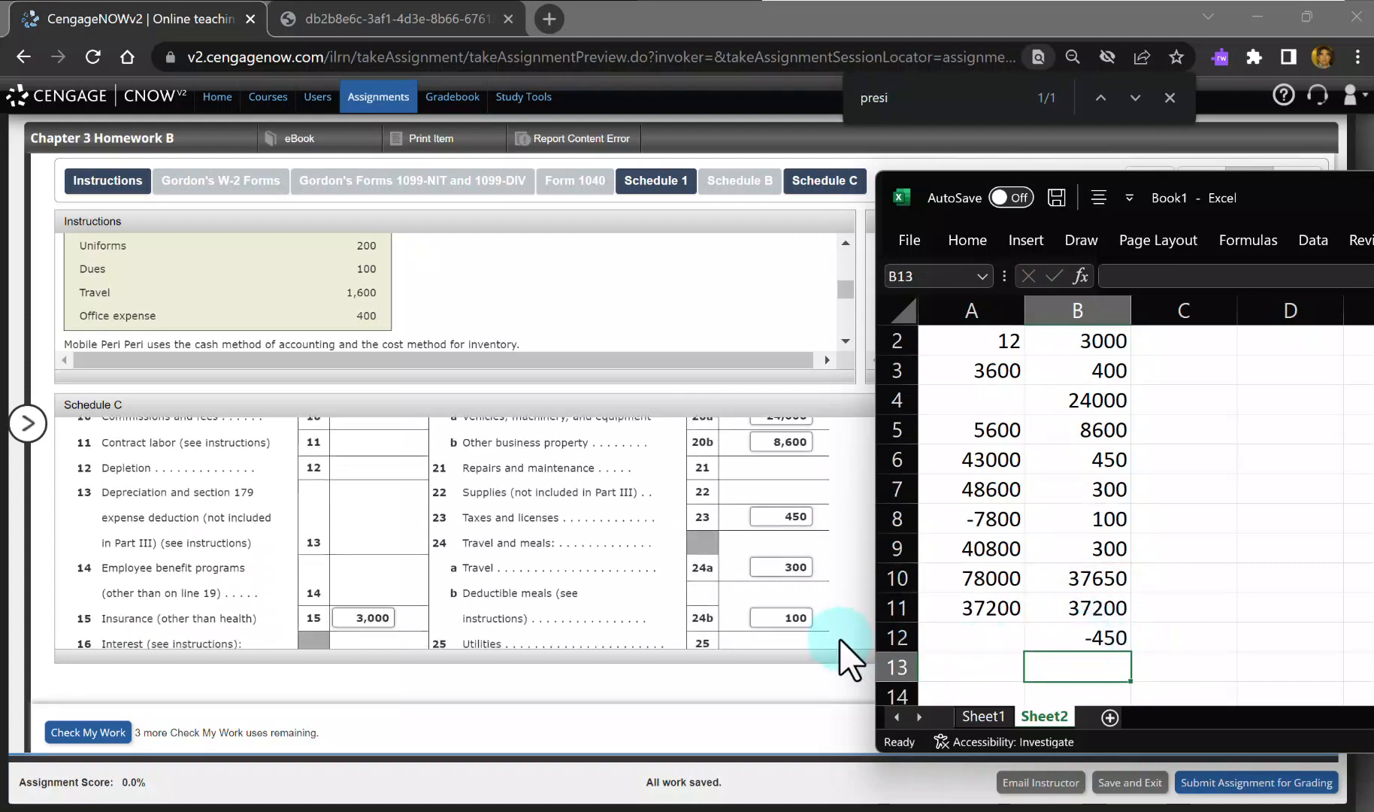
{"action": "scroll", "coordinate": [849, 660], "scroll_direction": "down", "scroll_amount": 1}
{"action": "left_click", "coordinate": [798, 592]}
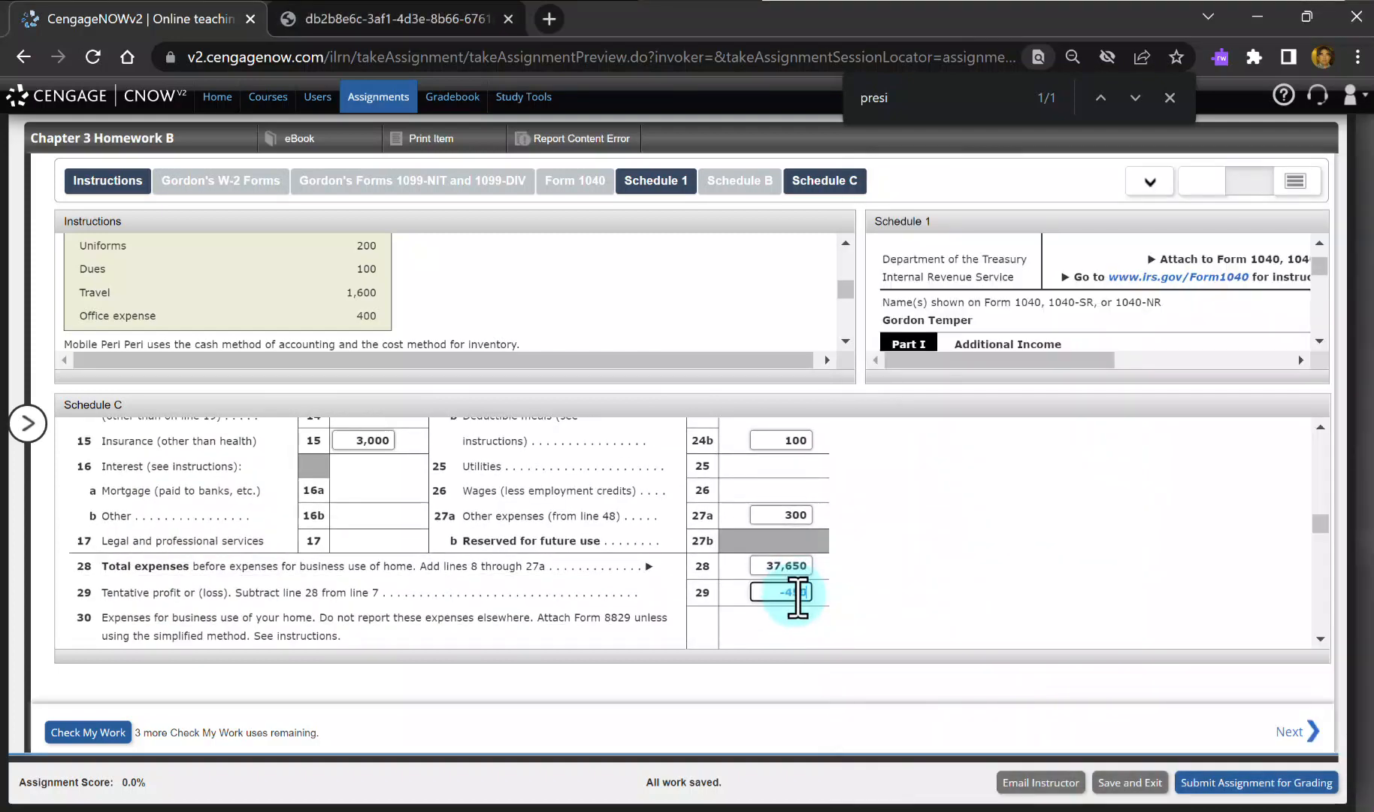
Step: Examine Schedule C lines 30 to 32 on net profit or loss and recheck the expense lines above
{"action": "scroll", "coordinate": [883, 575], "scroll_direction": "down", "scroll_amount": 1}
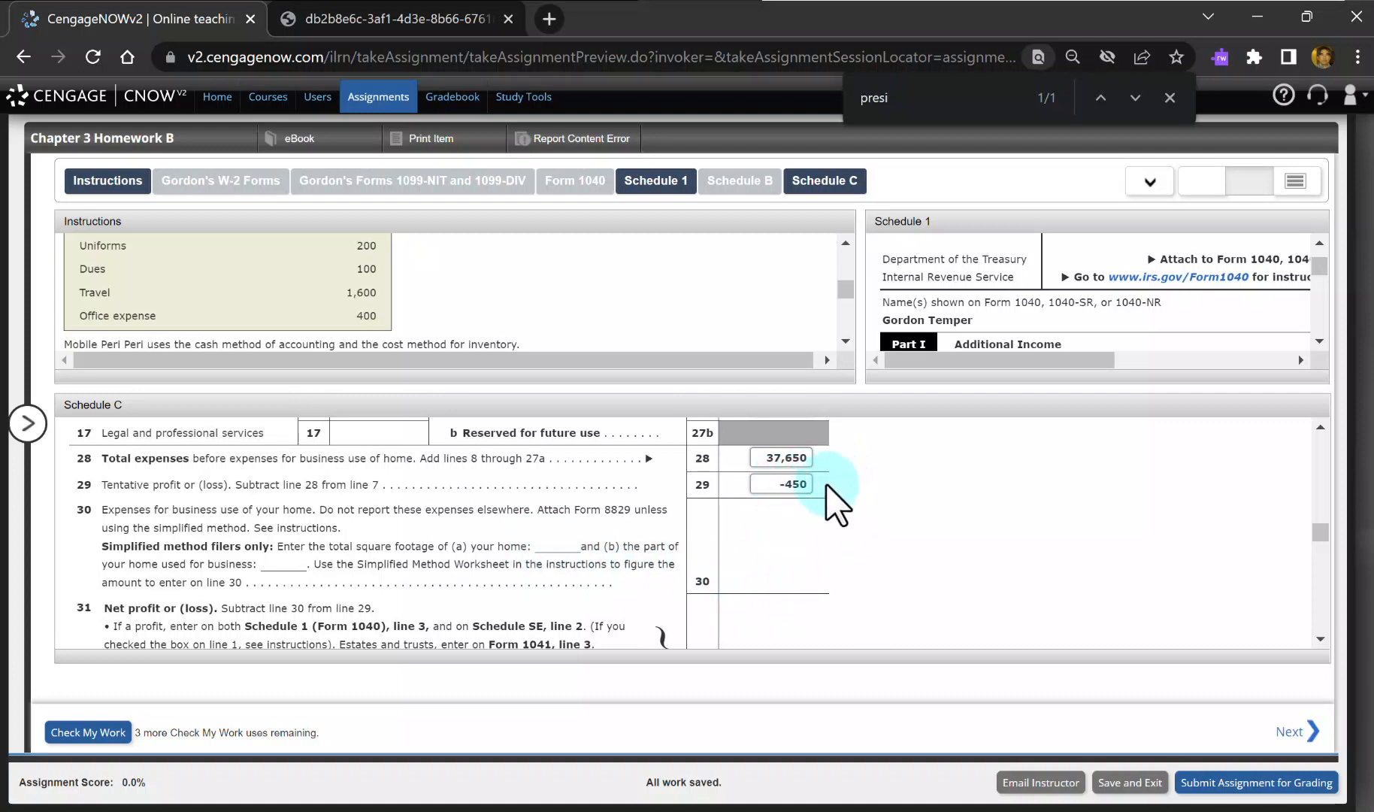
{"action": "scroll", "coordinate": [829, 490], "scroll_direction": "down", "scroll_amount": 2}
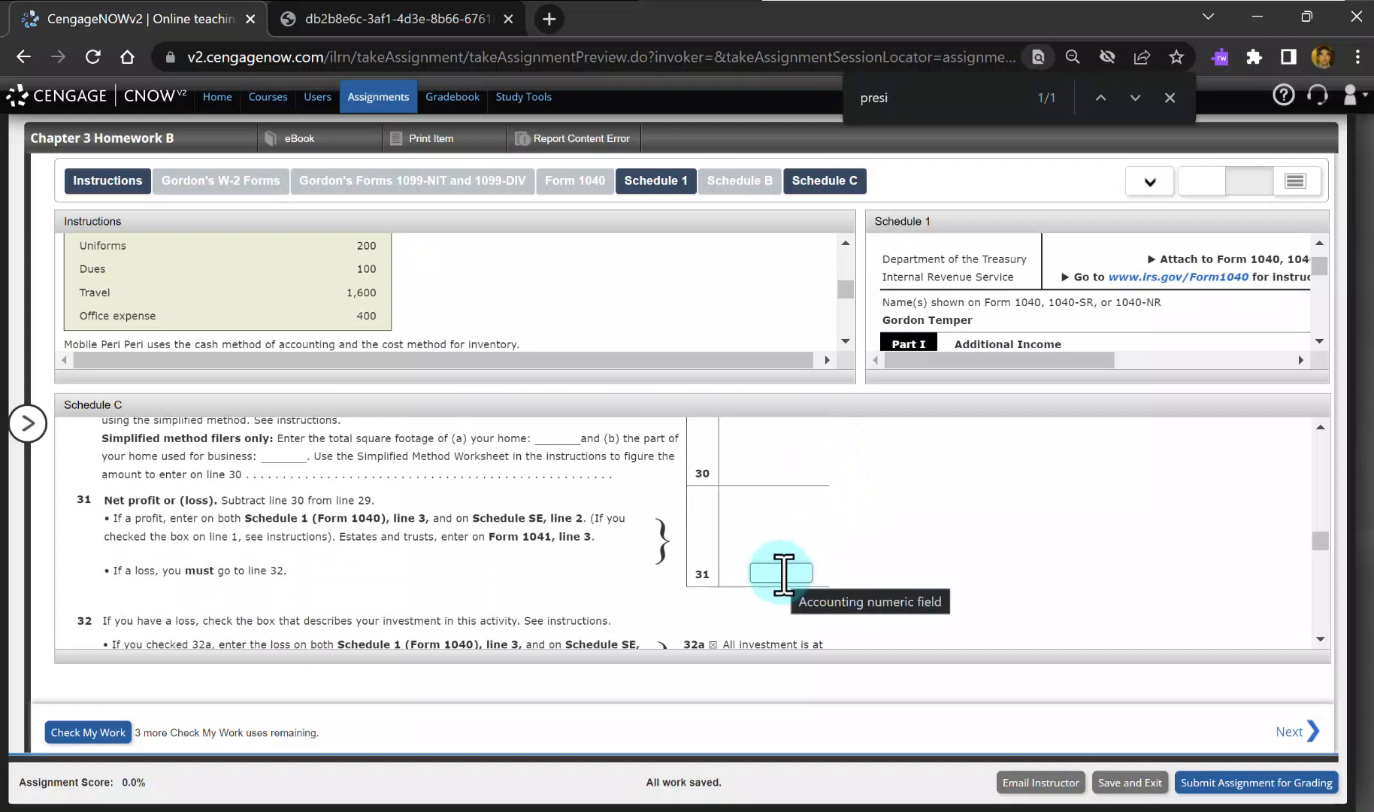
{"action": "scroll", "coordinate": [785, 575], "scroll_direction": "up", "scroll_amount": 2}
{"action": "scroll", "coordinate": [789, 590], "scroll_direction": "down", "scroll_amount": 1}
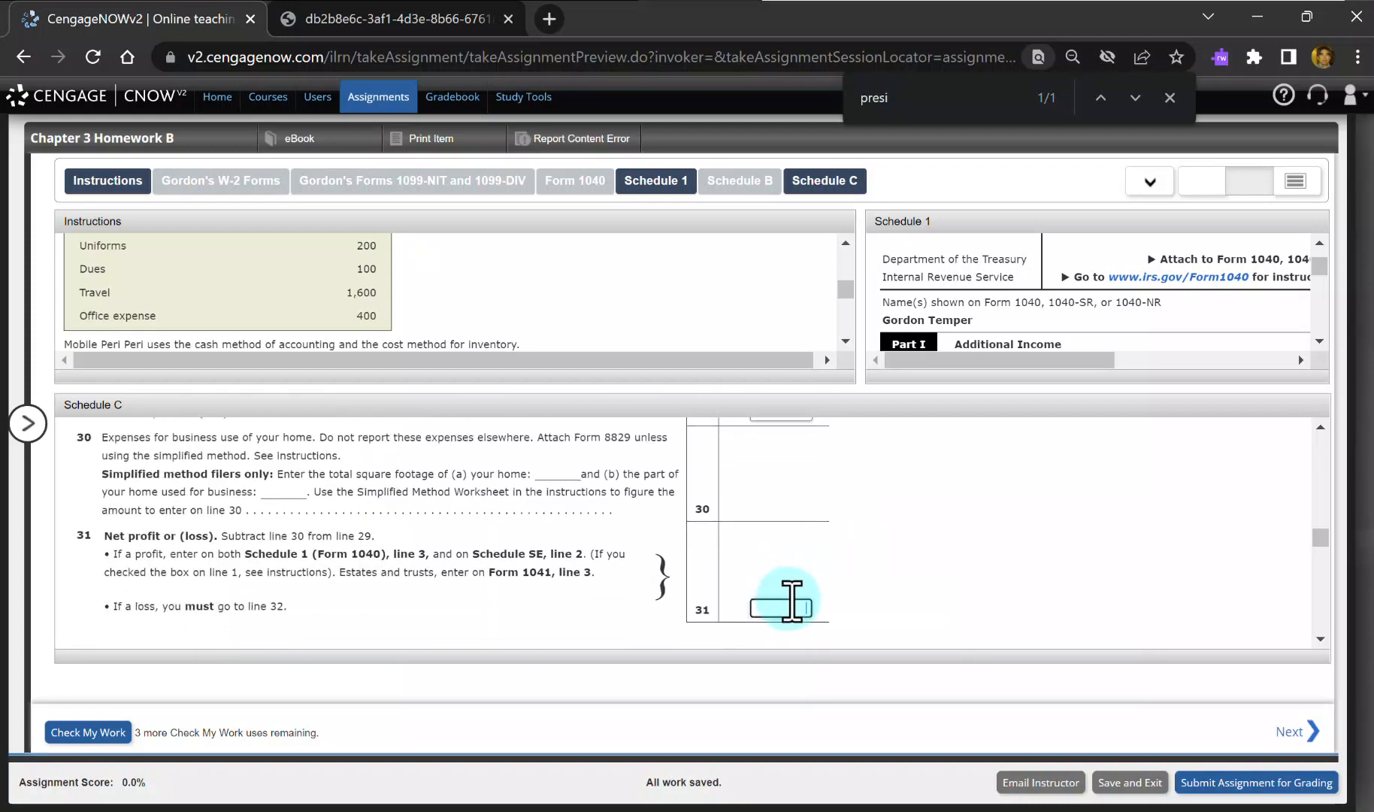
{"action": "scroll", "coordinate": [827, 594], "scroll_direction": "down", "scroll_amount": 3}
{"action": "scroll", "coordinate": [829, 593], "scroll_direction": "up", "scroll_amount": 5}
{"action": "scroll", "coordinate": [829, 593], "scroll_direction": "up", "scroll_amount": 6}
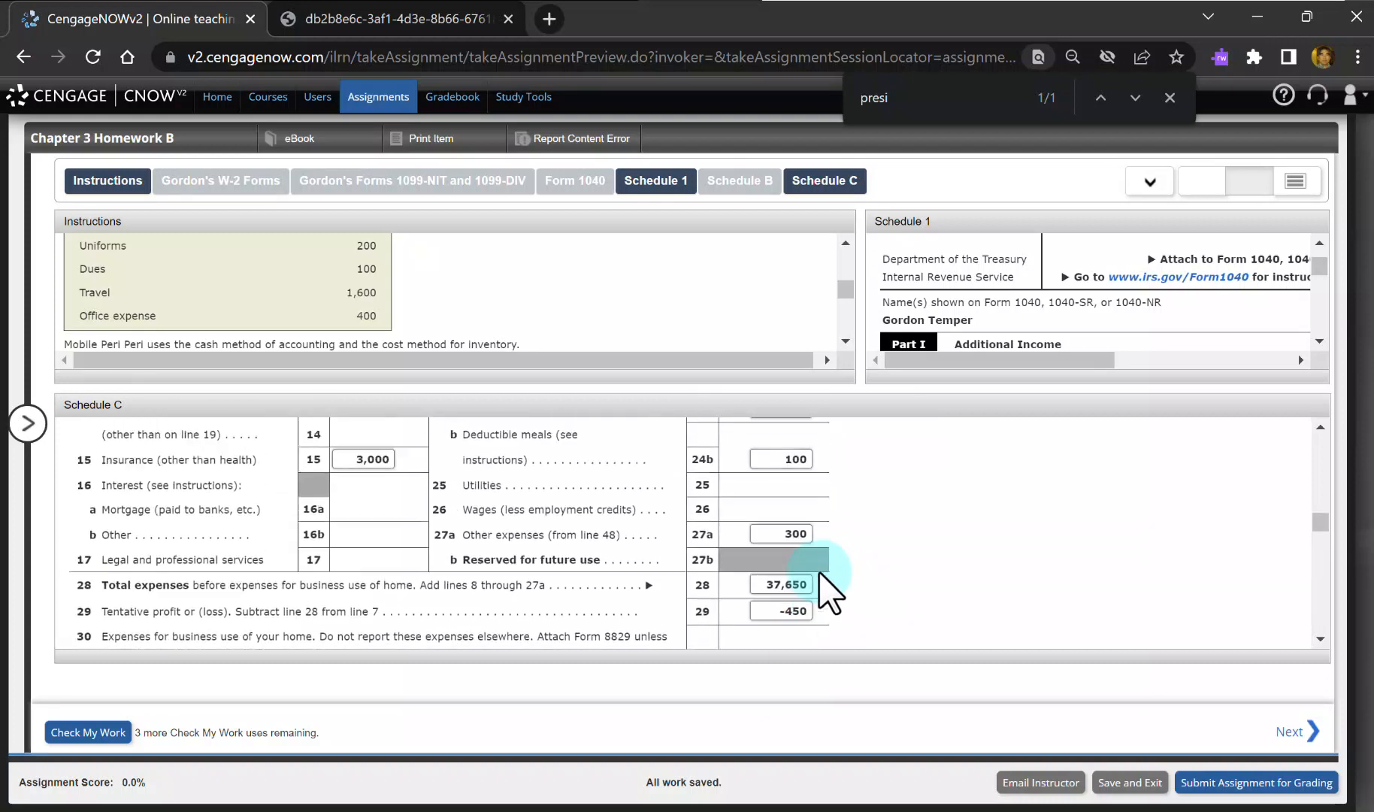
{"action": "scroll", "coordinate": [829, 594], "scroll_direction": "up", "scroll_amount": 1}
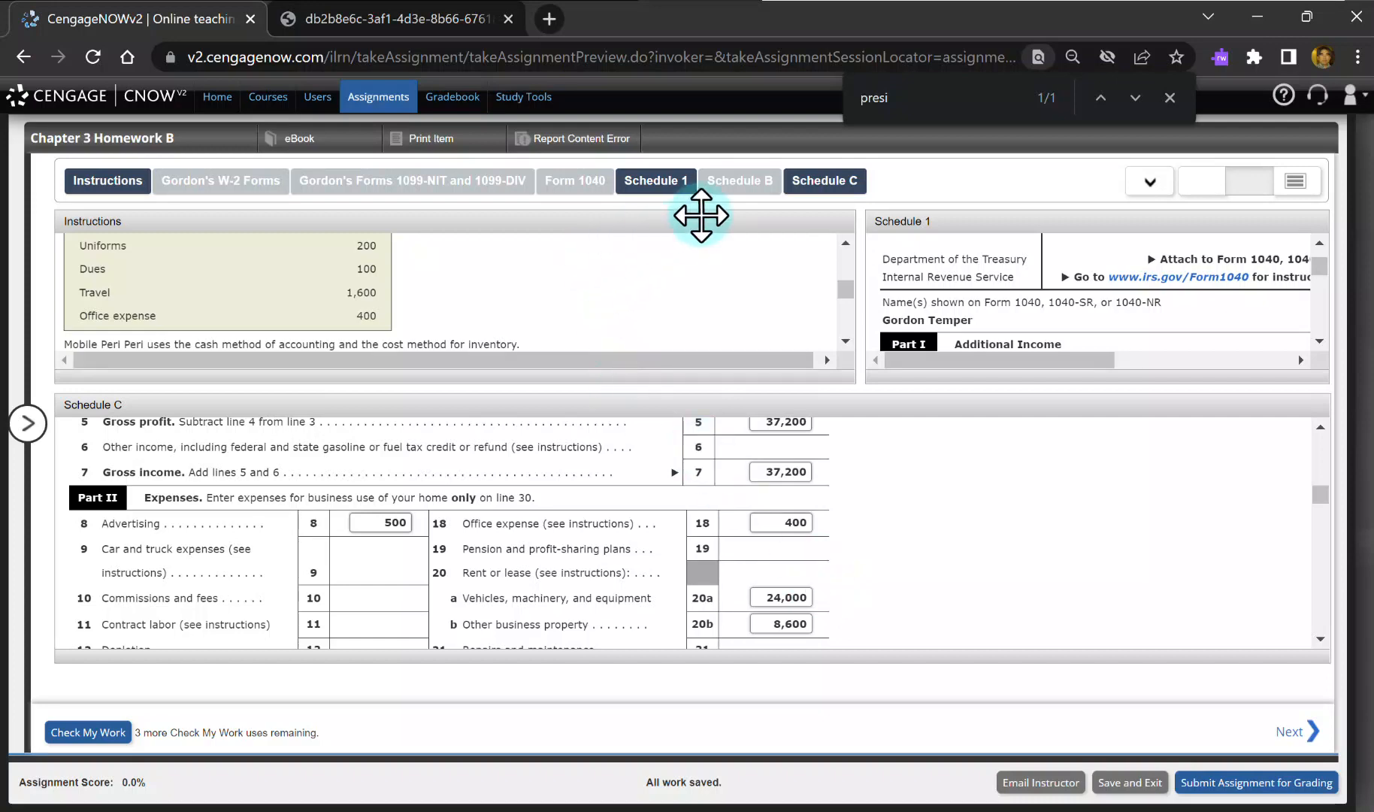
Step: Close and reopen Schedule 1 so it sits beneath the other forms, and bring up its Additional Income lines
{"action": "left_click", "coordinate": [655, 180]}
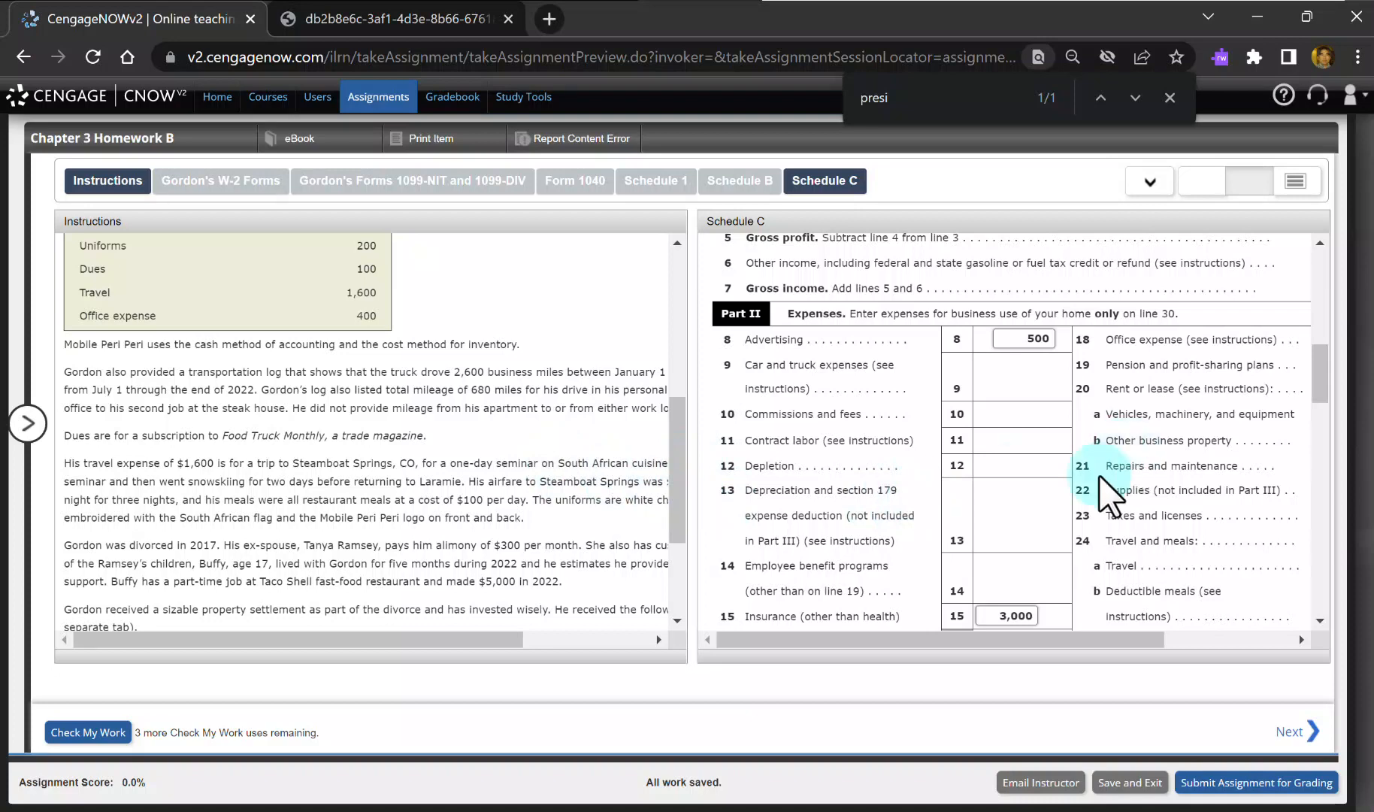
{"action": "scroll", "coordinate": [724, 622], "scroll_direction": "down", "scroll_amount": 3}
{"action": "scroll", "coordinate": [723, 622], "scroll_direction": "up", "scroll_amount": 3}
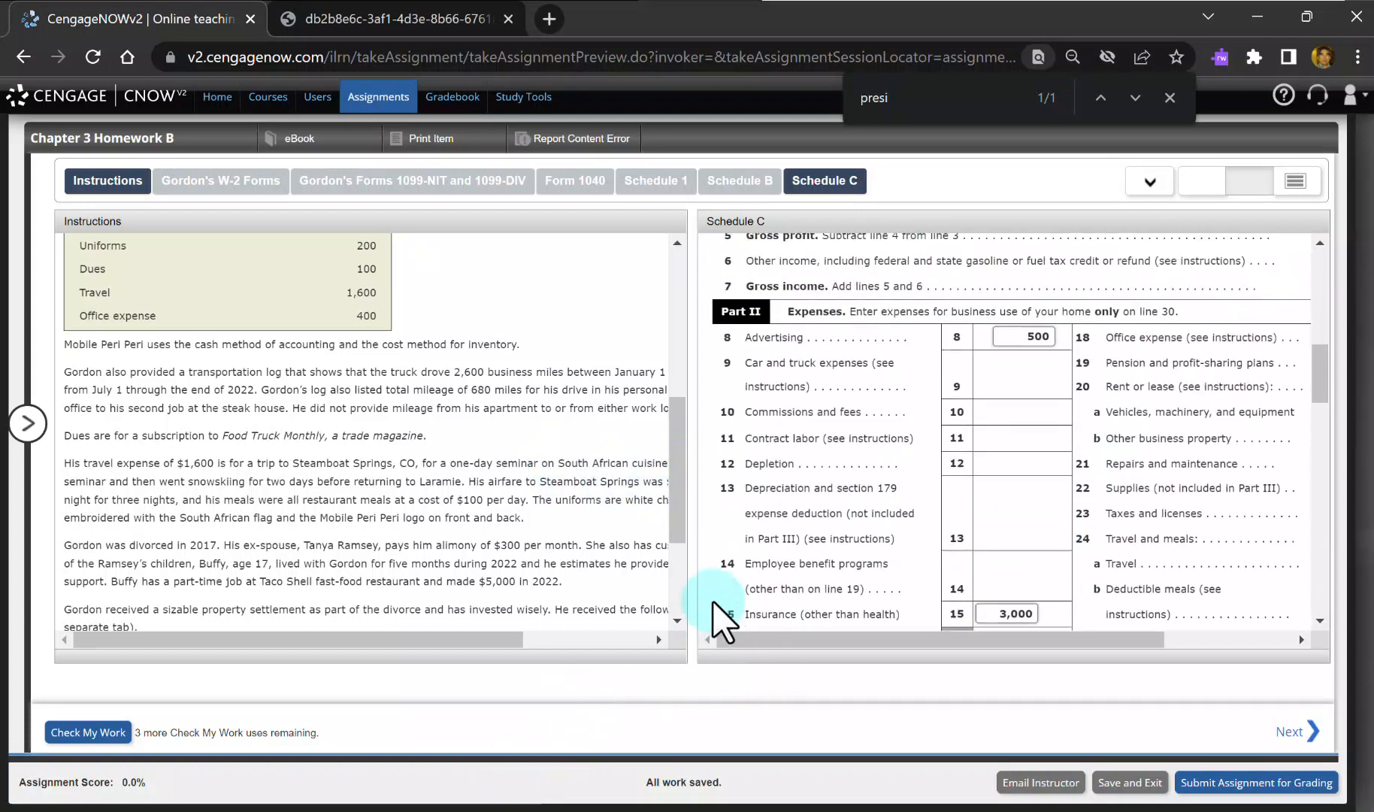
{"action": "left_click", "coordinate": [648, 184]}
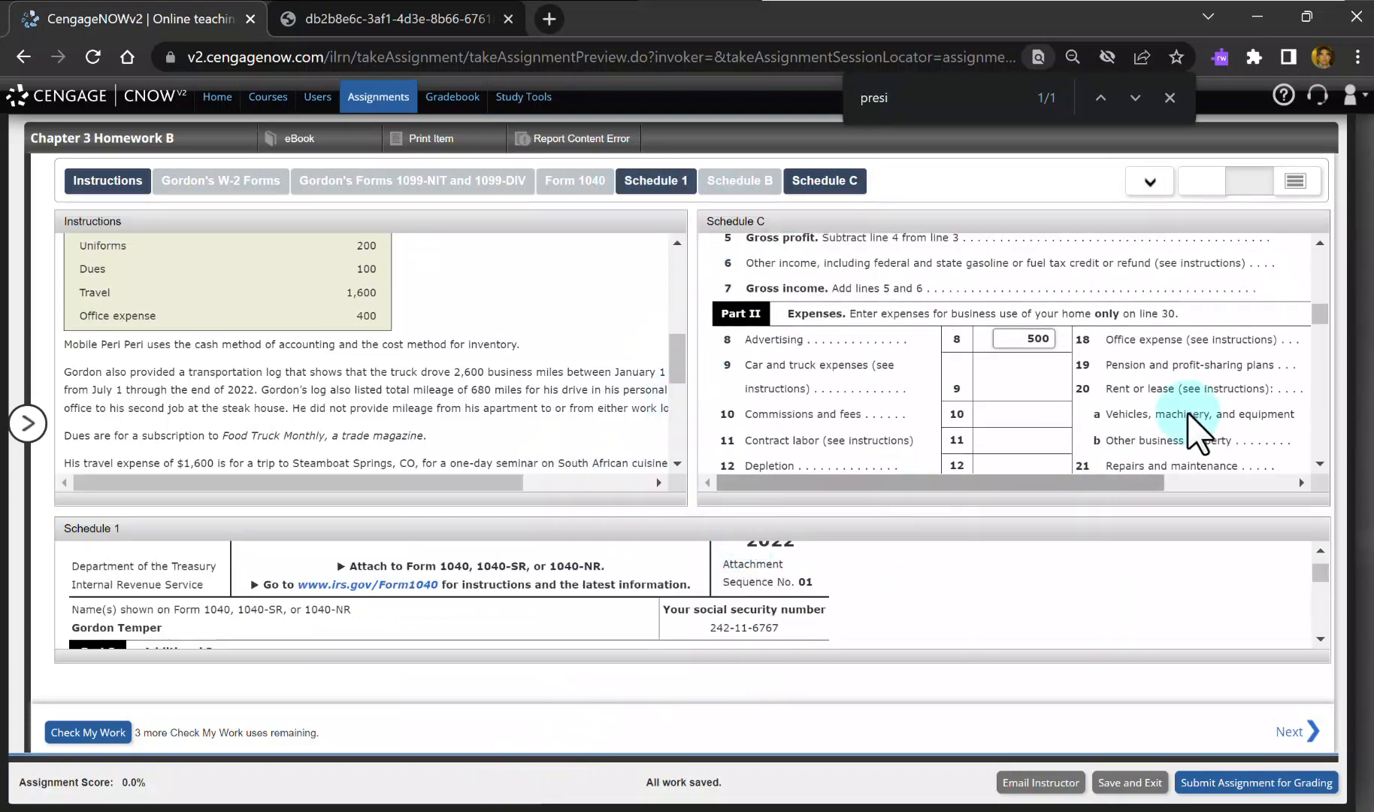
{"action": "scroll", "coordinate": [707, 582], "scroll_direction": "down", "scroll_amount": 5}
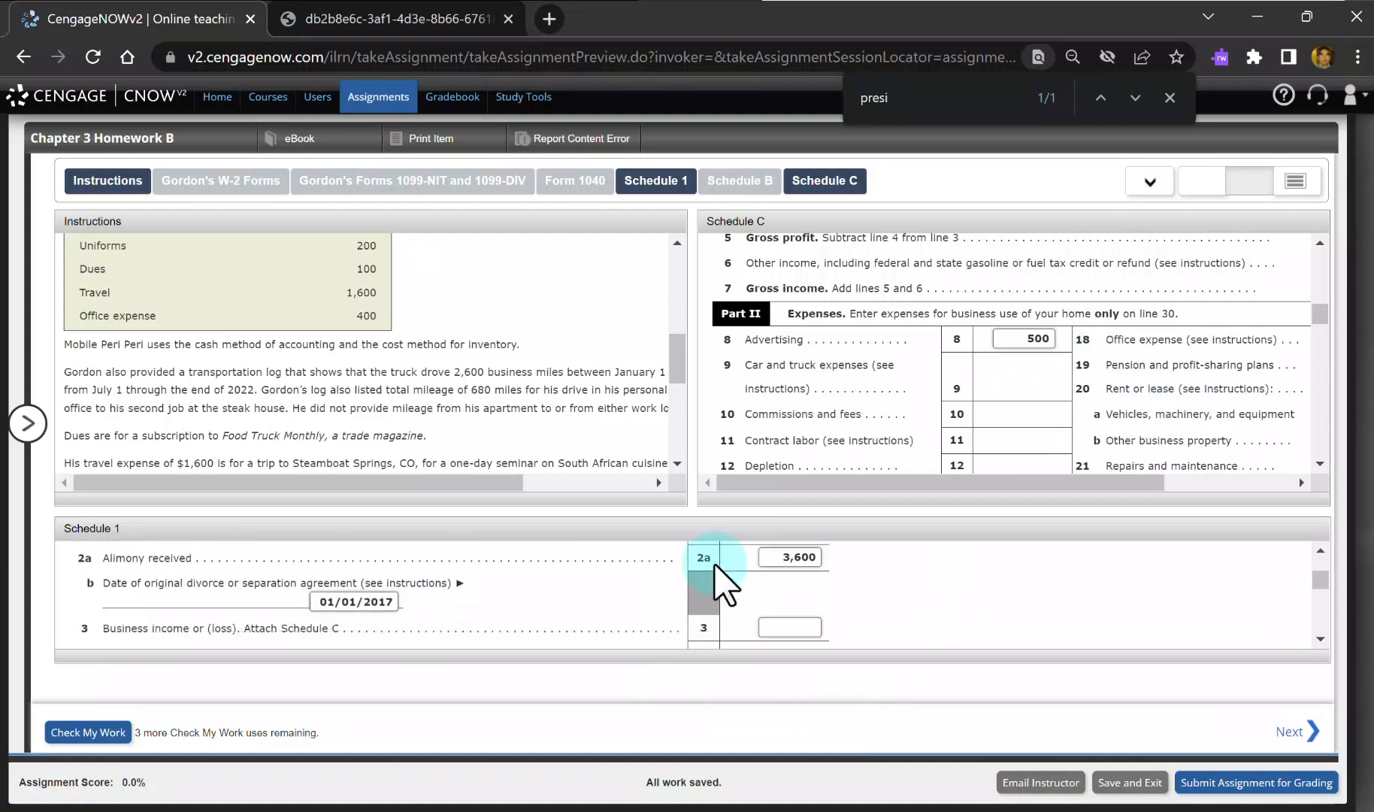
{"action": "scroll", "coordinate": [187, 617], "scroll_direction": "up", "scroll_amount": 3}
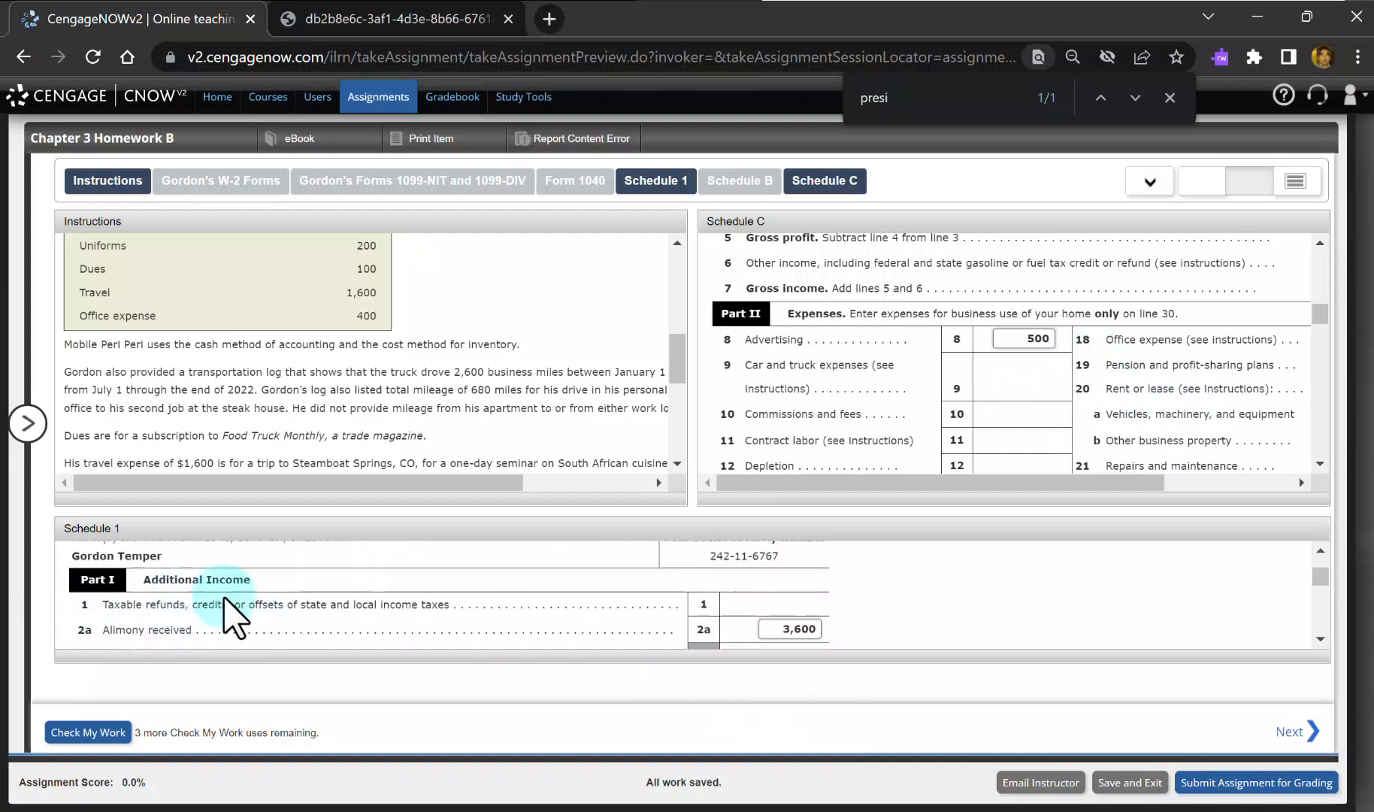
Step: Enter the business loss of -450 on Schedule 1 line 3
{"action": "scroll", "coordinate": [169, 609], "scroll_direction": "down", "scroll_amount": 3}
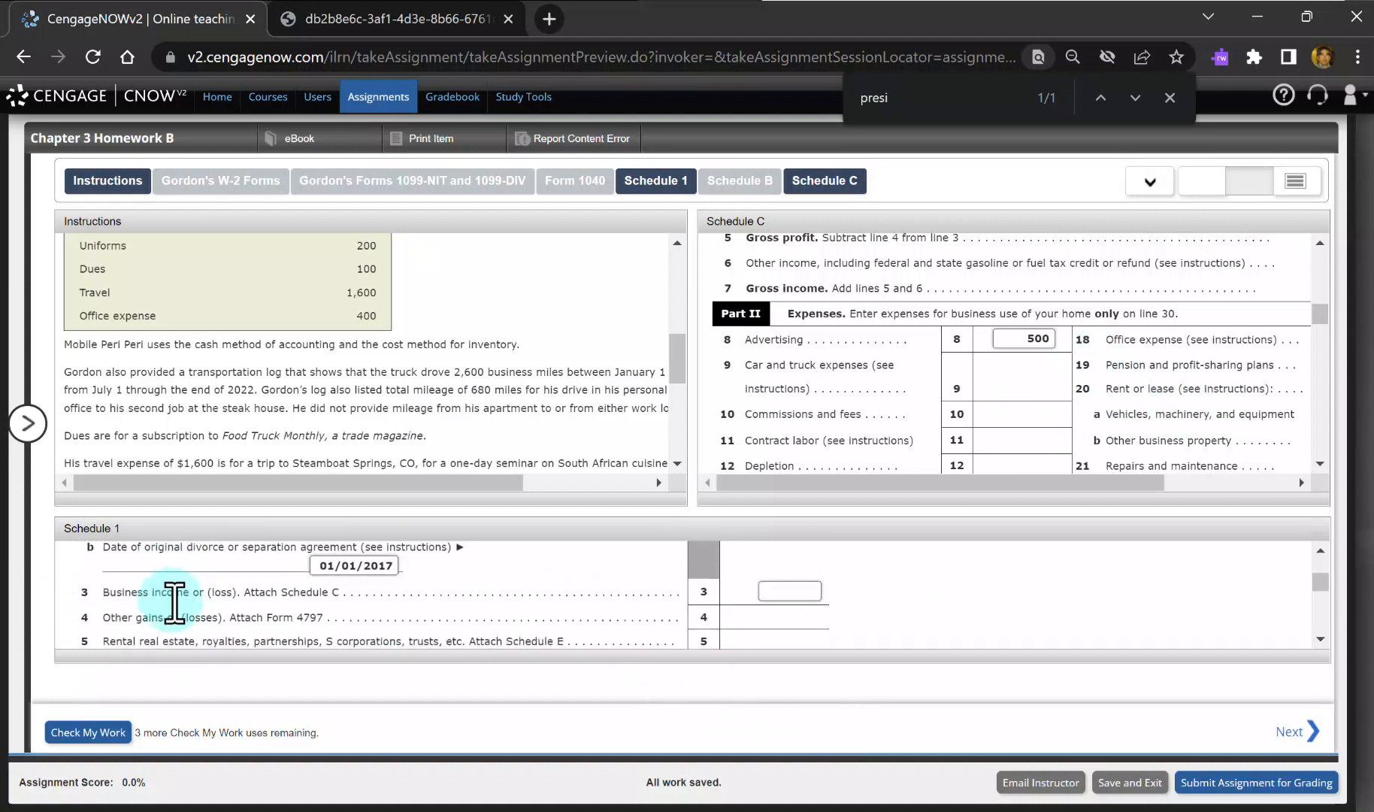
{"action": "left_click", "coordinate": [789, 592]}
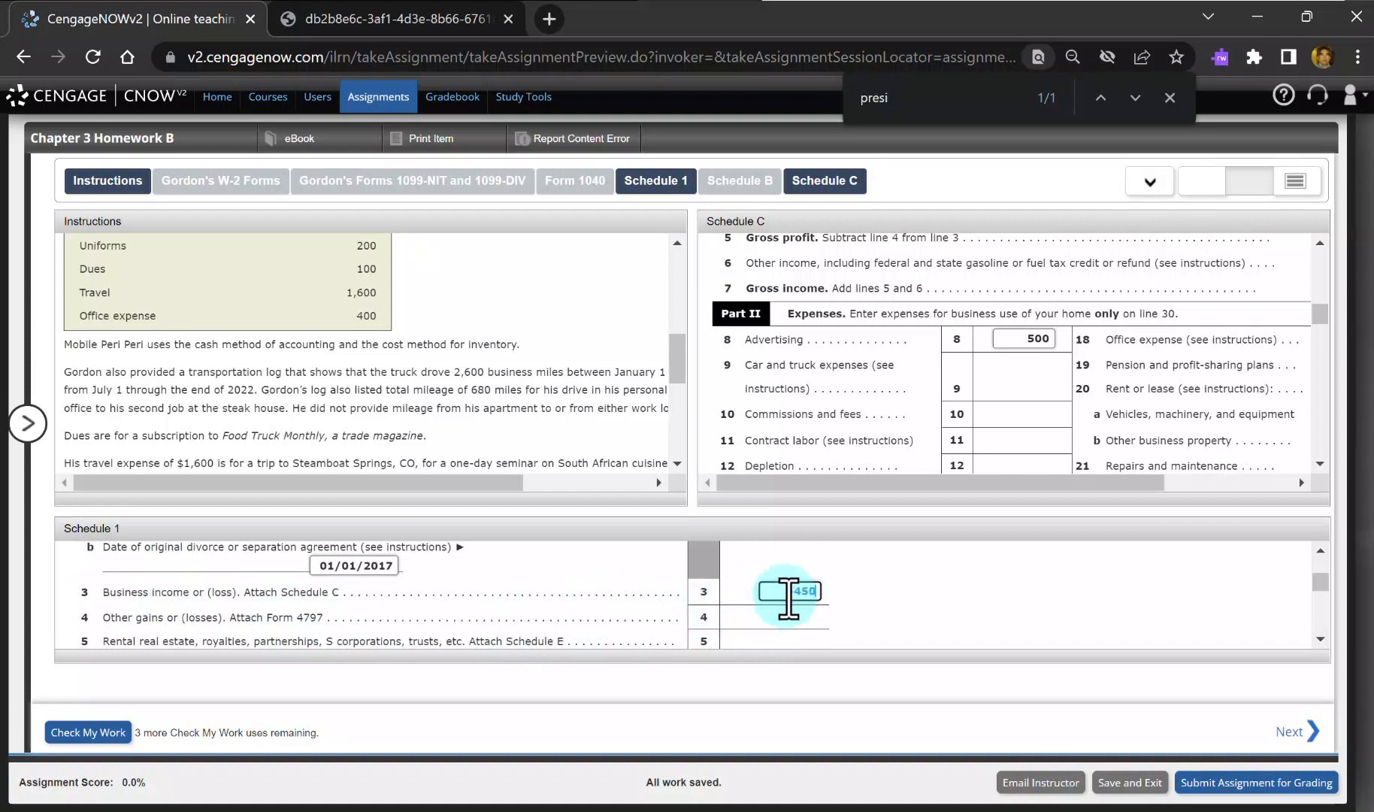
{"action": "scroll", "coordinate": [864, 597], "scroll_direction": "down", "scroll_amount": 10}
{"action": "scroll", "coordinate": [887, 602], "scroll_direction": "up", "scroll_amount": 9}
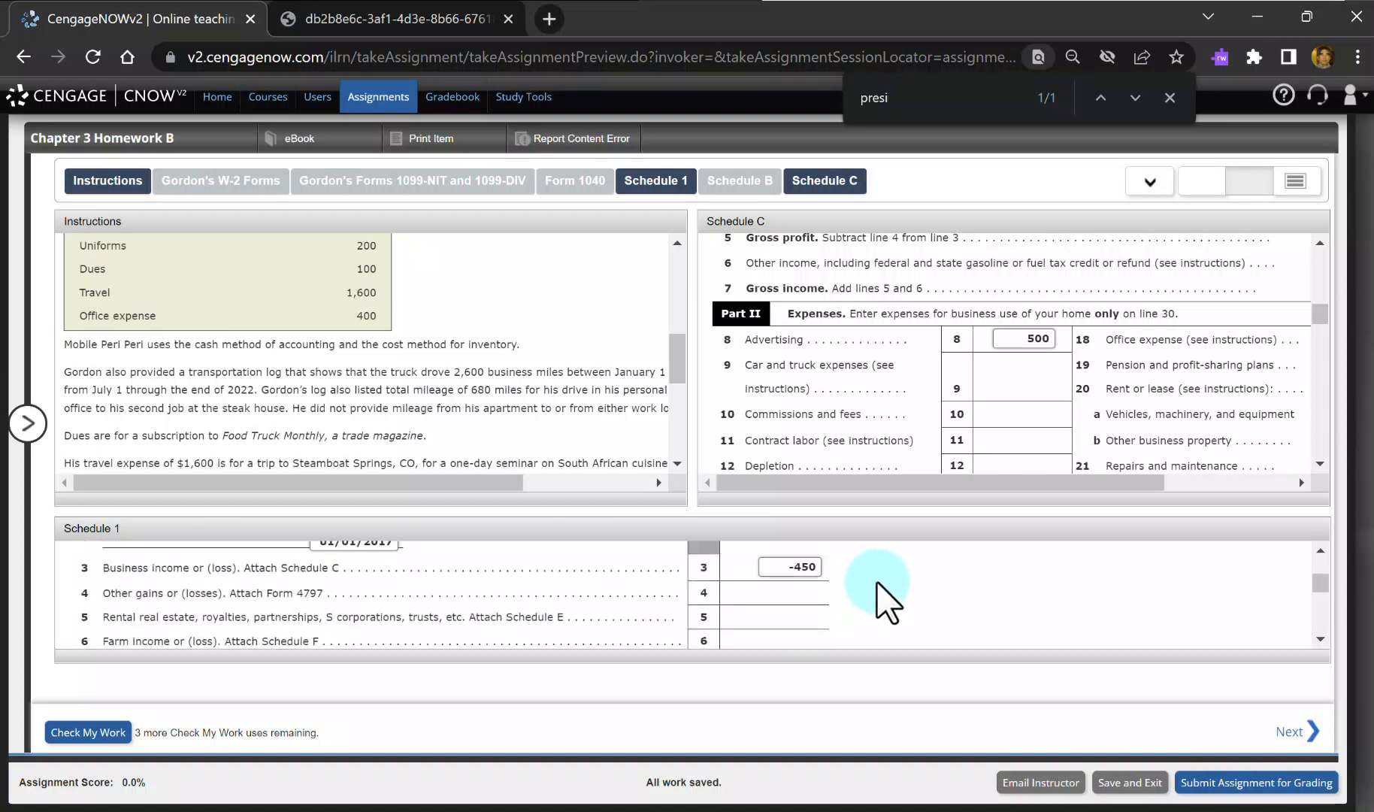
Step: In Excel, enter the alimony of 3600 in B13 below the business loss and sum B12:B13 in B14
{"action": "scroll", "coordinate": [878, 589], "scroll_direction": "up", "scroll_amount": 3}
{"action": "scroll", "coordinate": [855, 609], "scroll_direction": "down", "scroll_amount": 1}
{"action": "scroll", "coordinate": [865, 624], "scroll_direction": "down", "scroll_amount": 1}
{"action": "scroll", "coordinate": [852, 623], "scroll_direction": "up", "scroll_amount": 3}
{"action": "scroll", "coordinate": [852, 622], "scroll_direction": "down", "scroll_amount": 3}
{"action": "scroll", "coordinate": [857, 624], "scroll_direction": "up", "scroll_amount": 3}
{"action": "scroll", "coordinate": [857, 623], "scroll_direction": "down", "scroll_amount": 2}
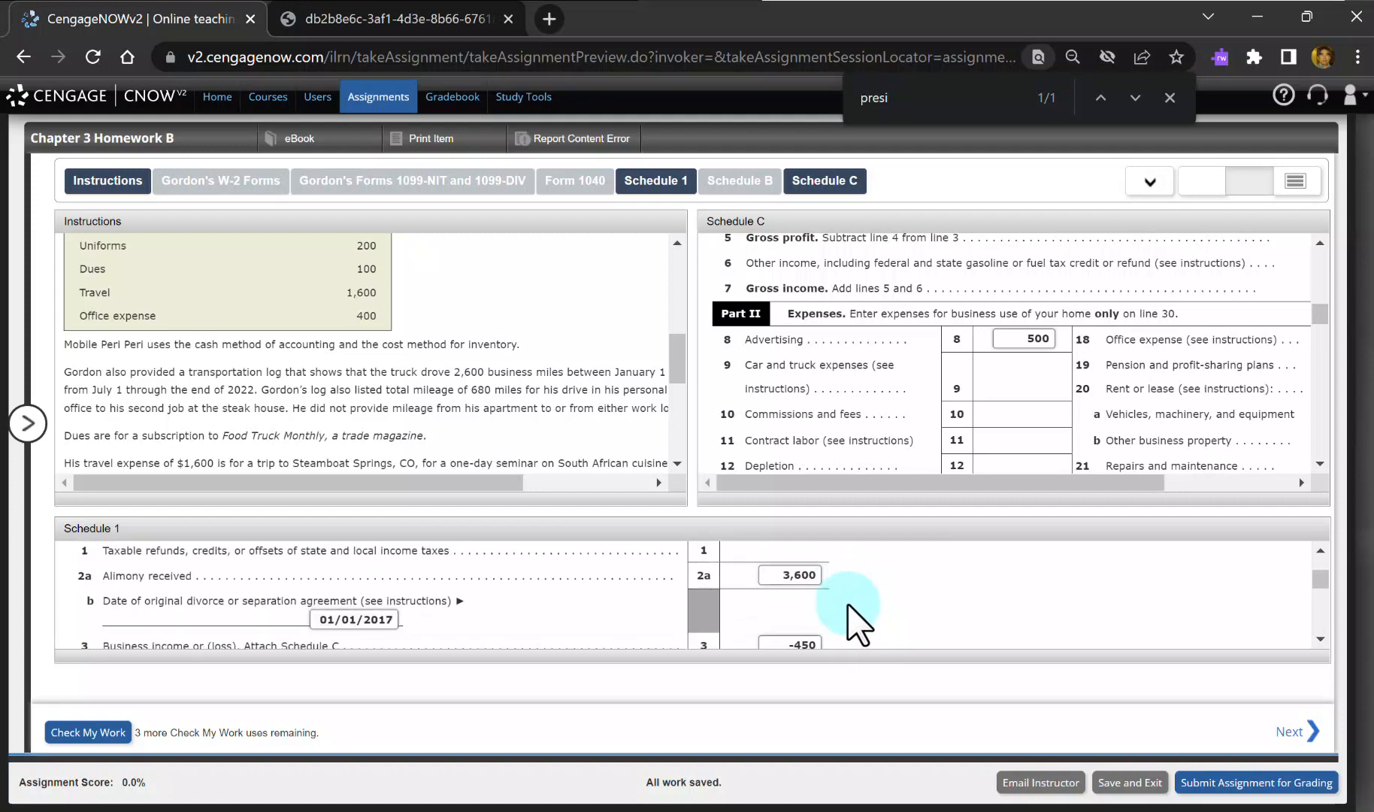
{"action": "key", "text": "alt+Tab"}
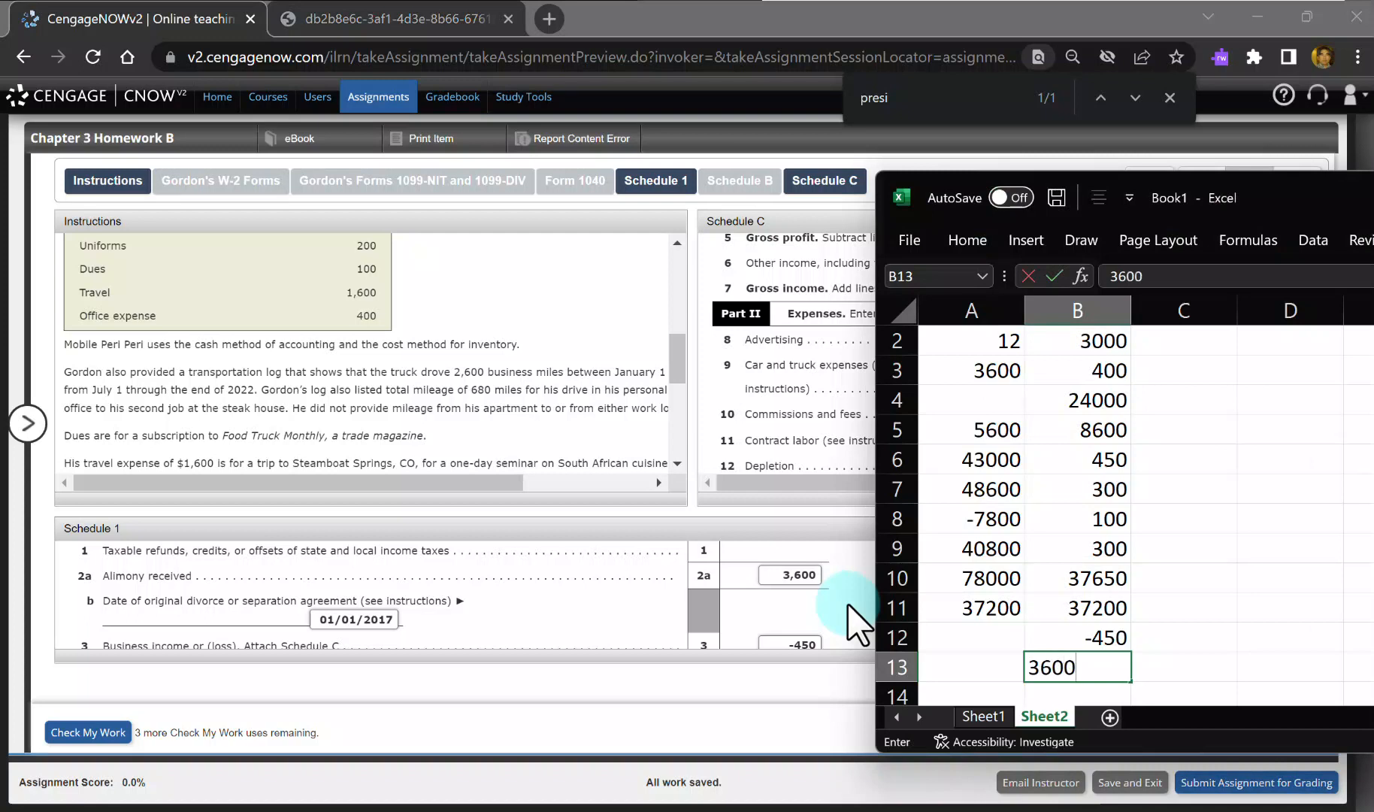
{"action": "key", "text": "Return"}
{"action": "key", "text": "shift+Up"}
{"action": "key", "text": "shift+Up"}
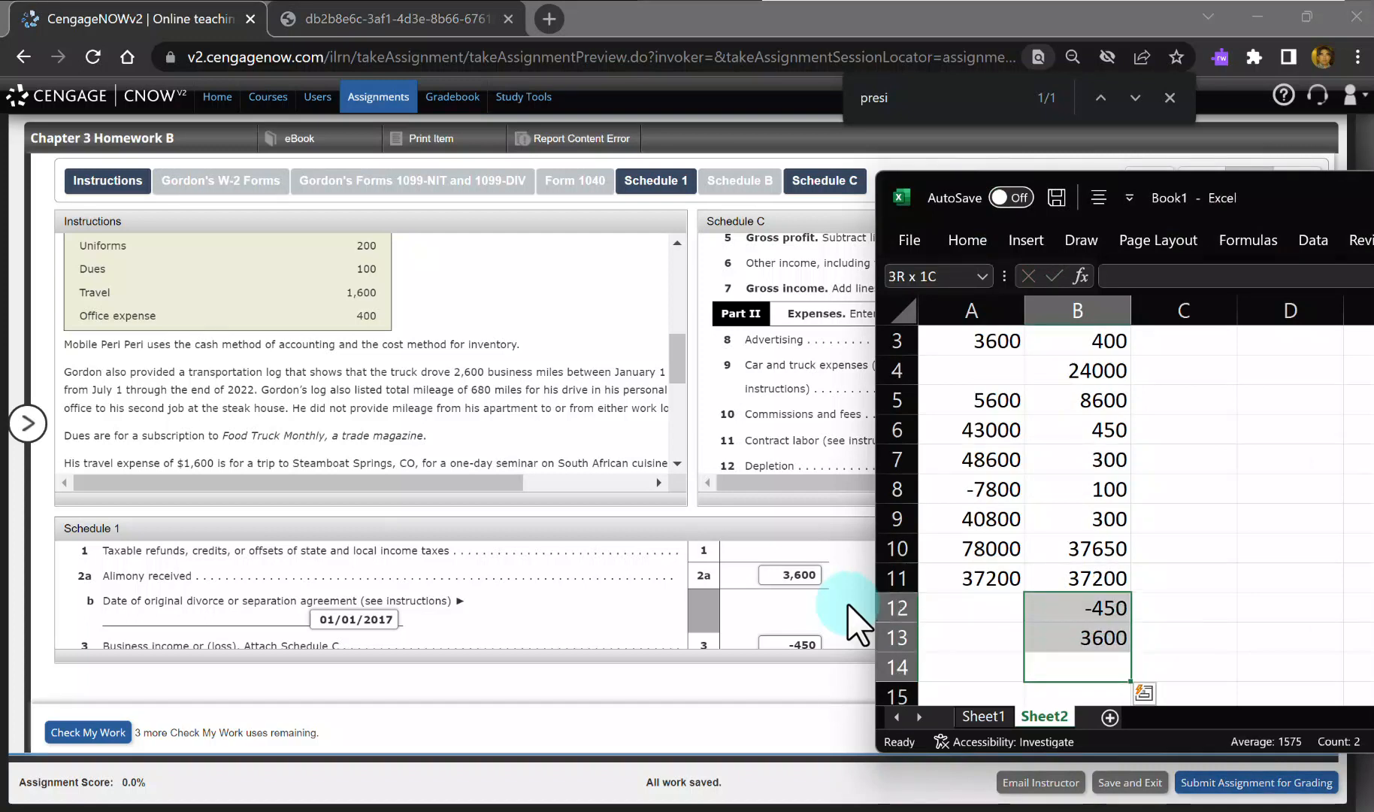
{"action": "key", "text": "alt+equal"}
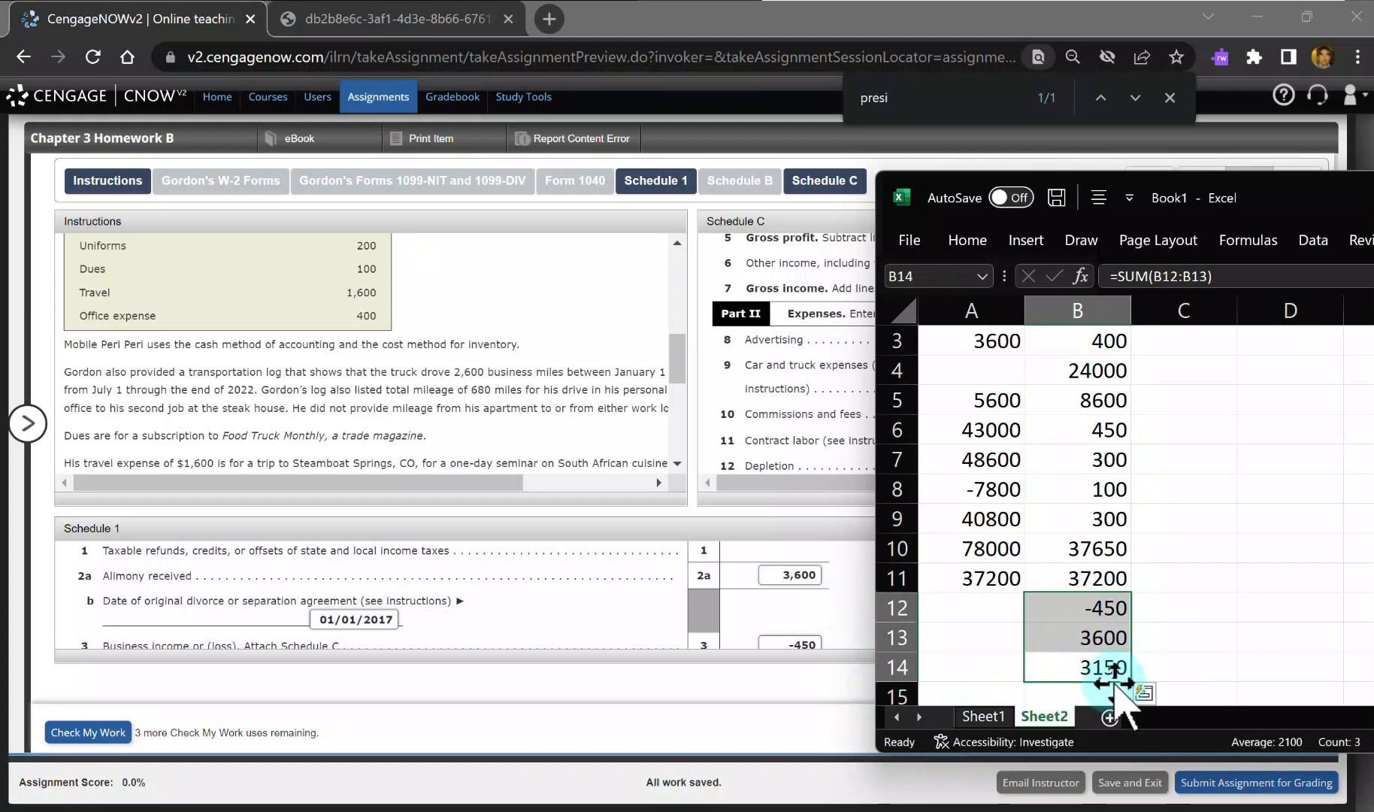
Step: Back in the assignment, enter the combined additional income of 3150 on Schedule 1 line 10
{"action": "scroll", "coordinate": [768, 569], "scroll_direction": "down", "scroll_amount": 10}
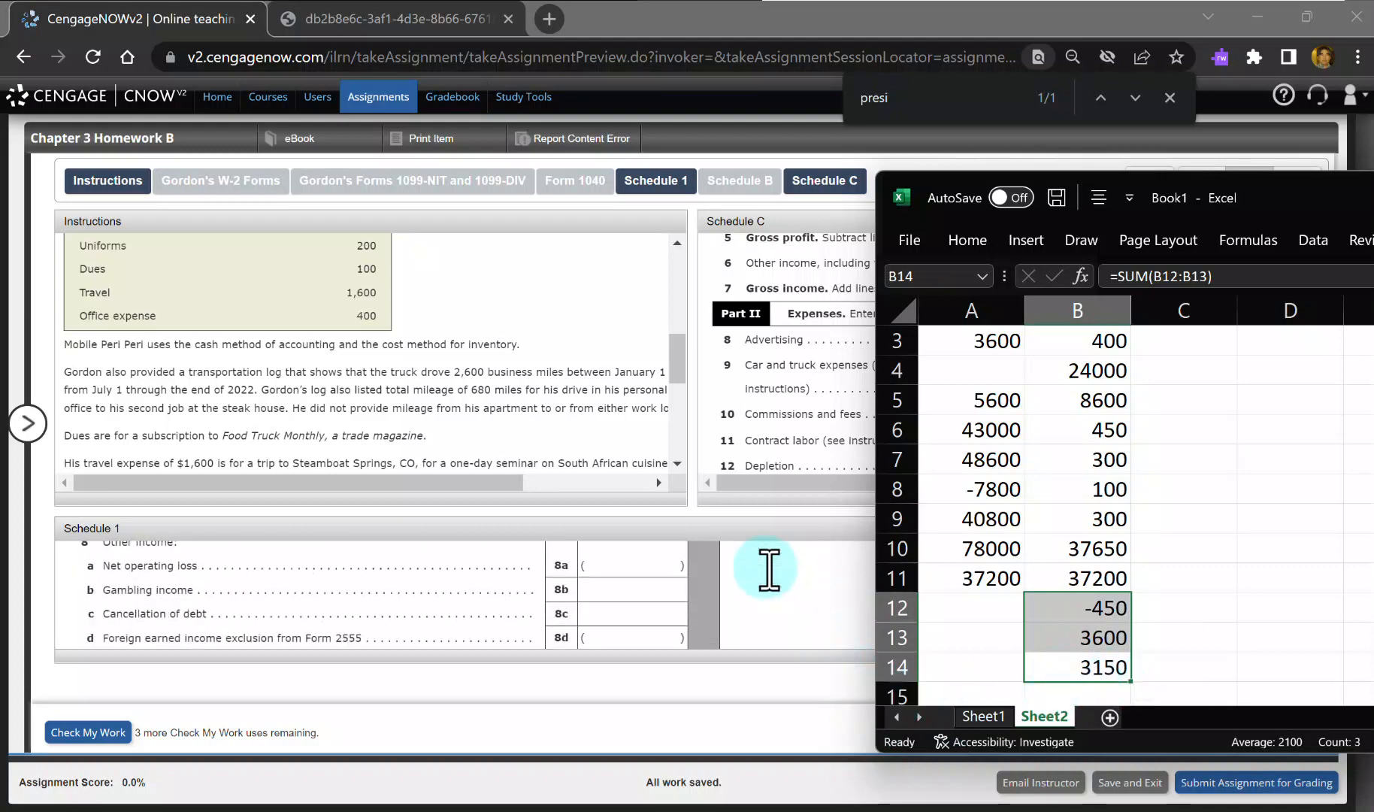
{"action": "scroll", "coordinate": [768, 569], "scroll_direction": "down", "scroll_amount": 5}
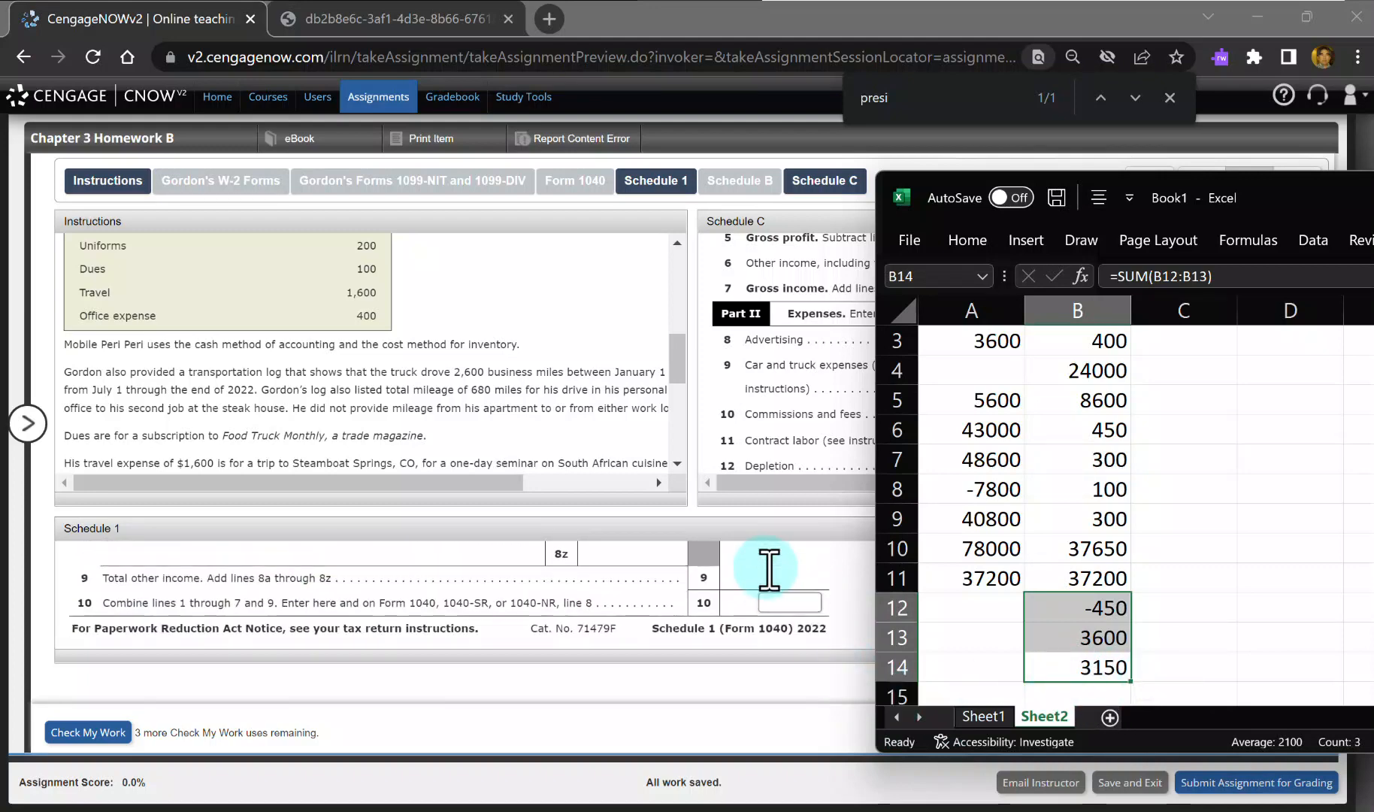
{"action": "left_click", "coordinate": [791, 573]}
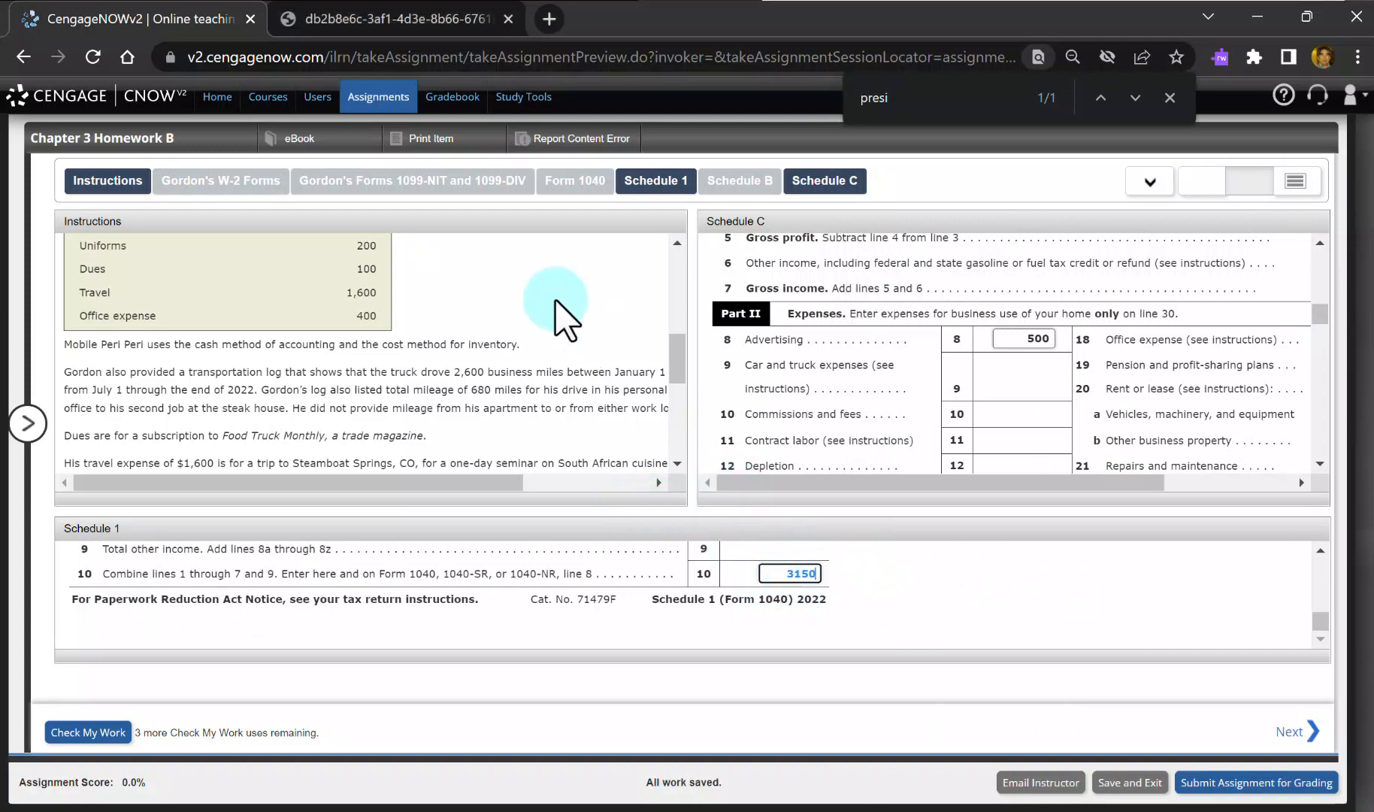
Step: Show Form 1040 in place of Schedule 1 in the tile view and bring up its line 8 for other income
{"action": "left_click", "coordinate": [571, 181]}
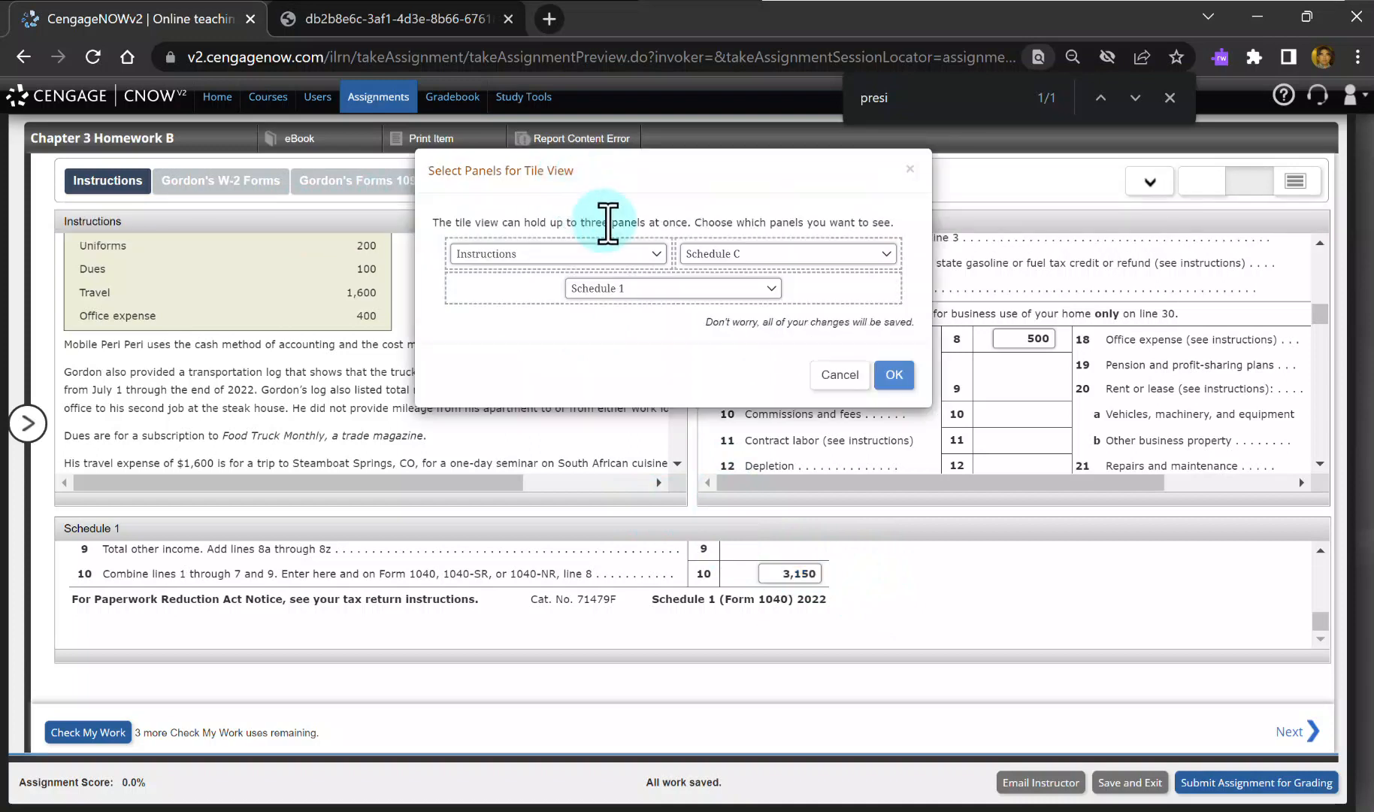
{"action": "left_click", "coordinate": [751, 290]}
{"action": "left_click", "coordinate": [727, 348]}
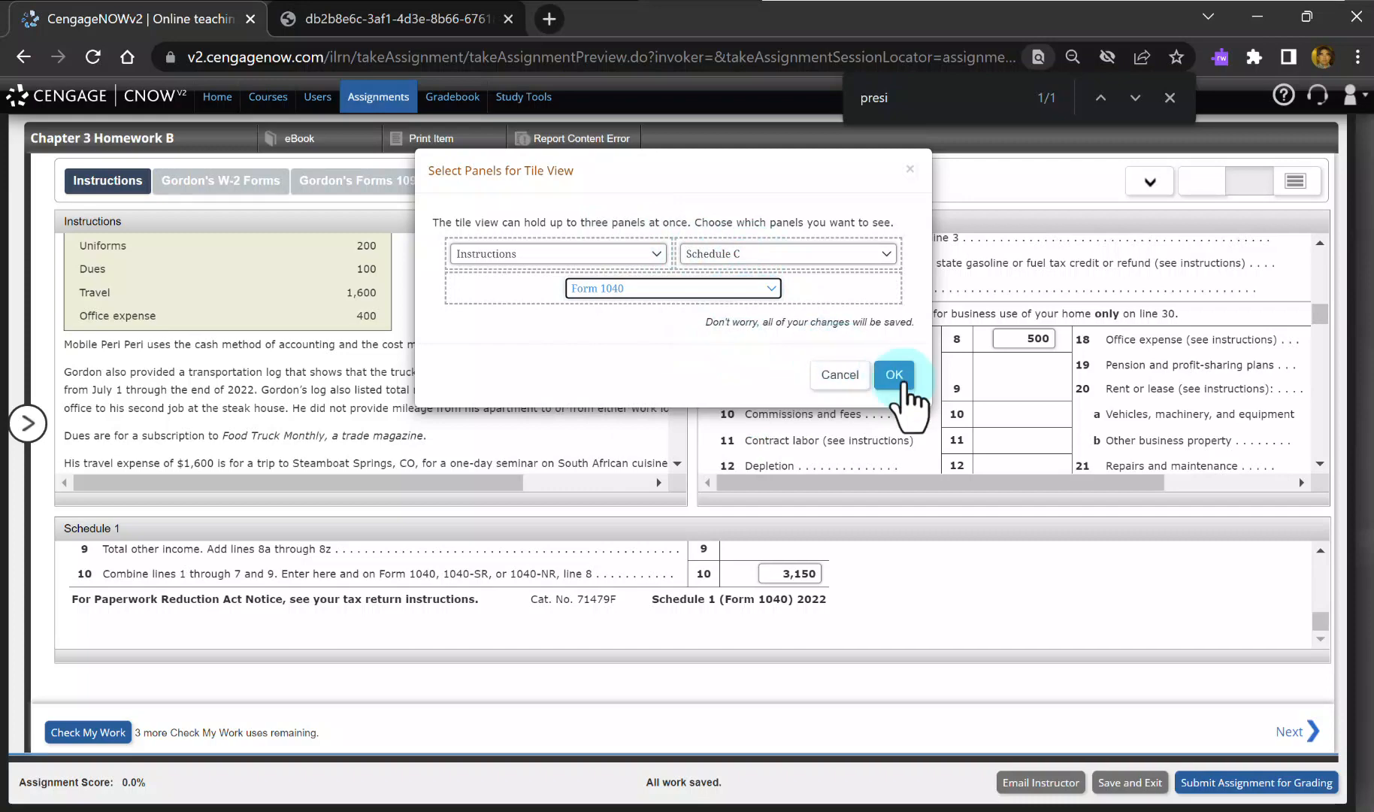
{"action": "left_click", "coordinate": [893, 374]}
{"action": "scroll", "coordinate": [883, 601], "scroll_direction": "up", "scroll_amount": 1}
{"action": "scroll", "coordinate": [883, 601], "scroll_direction": "up", "scroll_amount": 5}
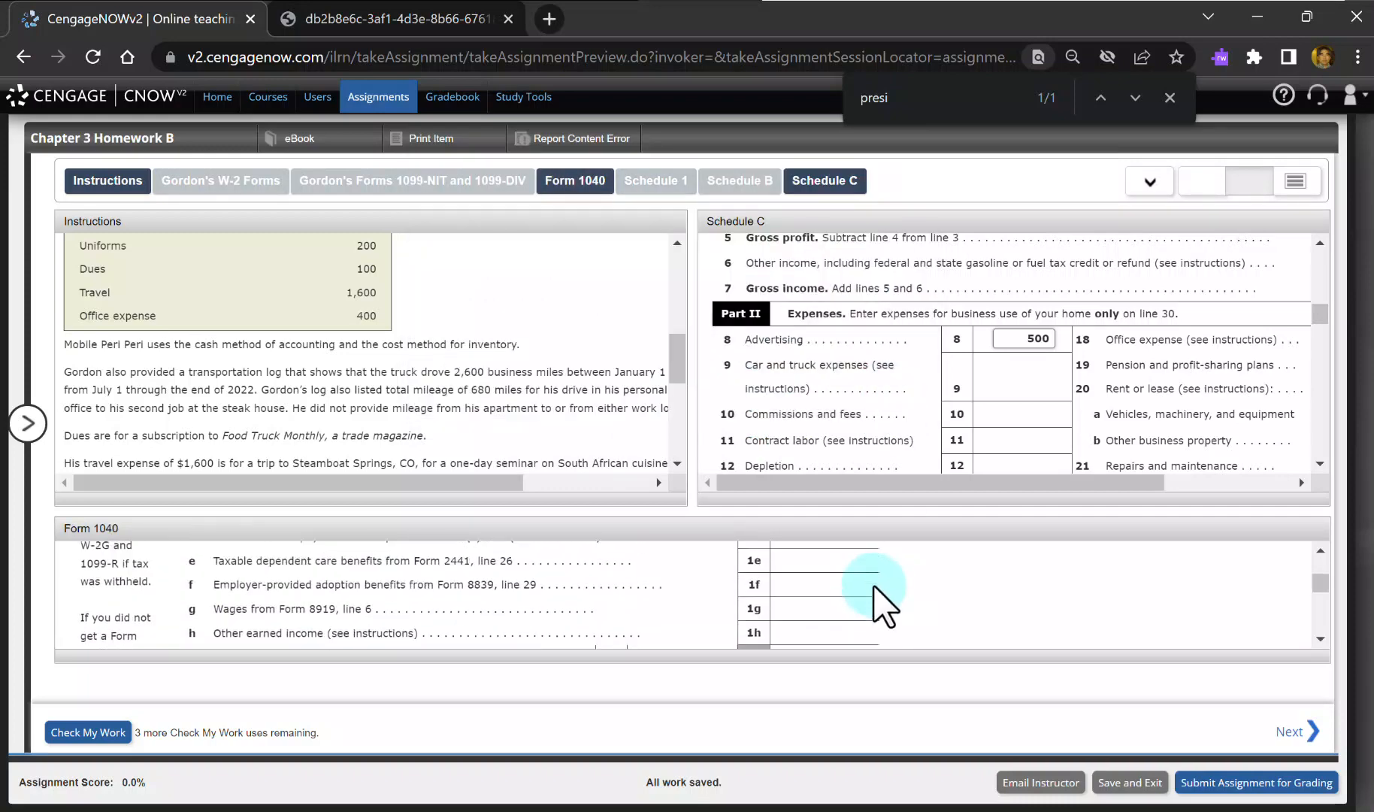
{"action": "scroll", "coordinate": [883, 601], "scroll_direction": "down", "scroll_amount": 8}
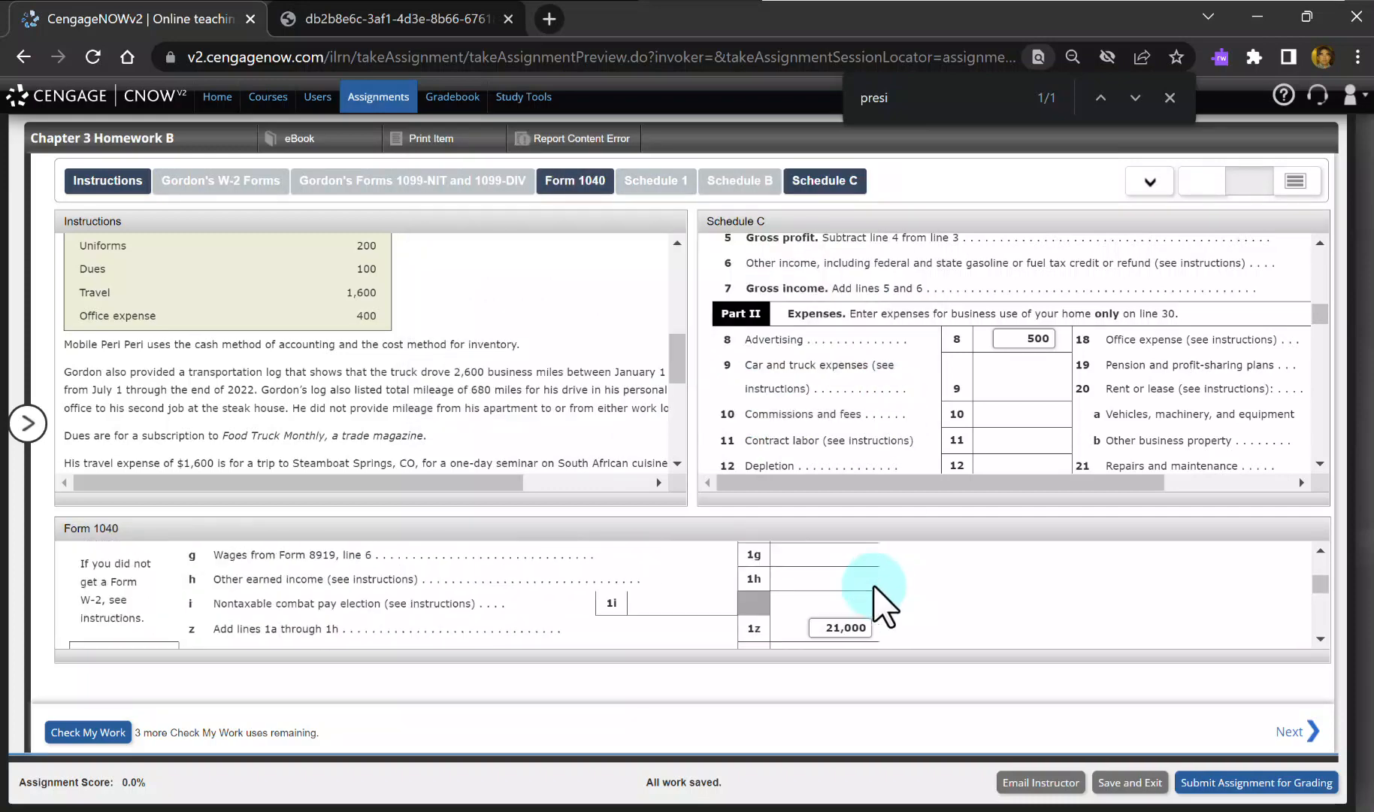
{"action": "scroll", "coordinate": [880, 601], "scroll_direction": "down", "scroll_amount": 1}
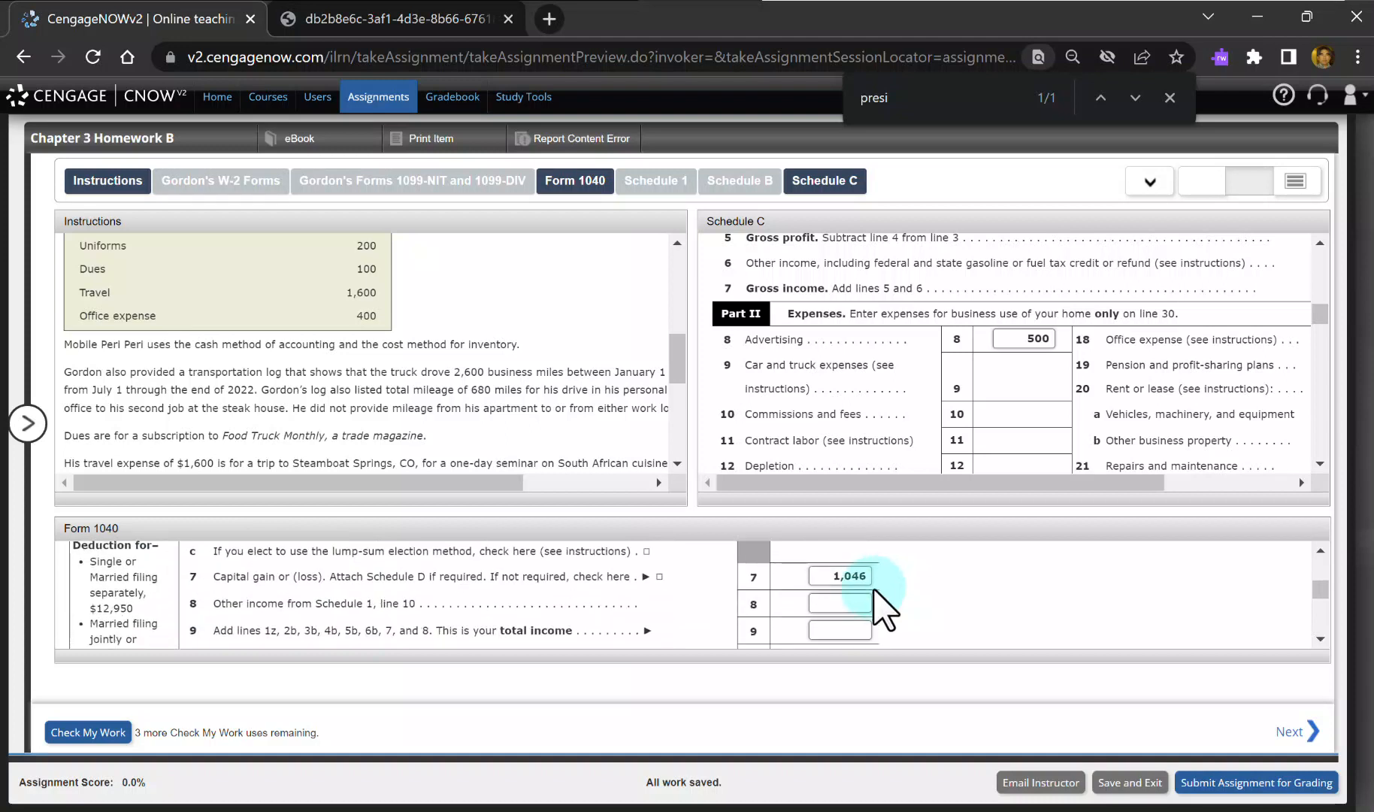
{"action": "left_click", "coordinate": [845, 603]}
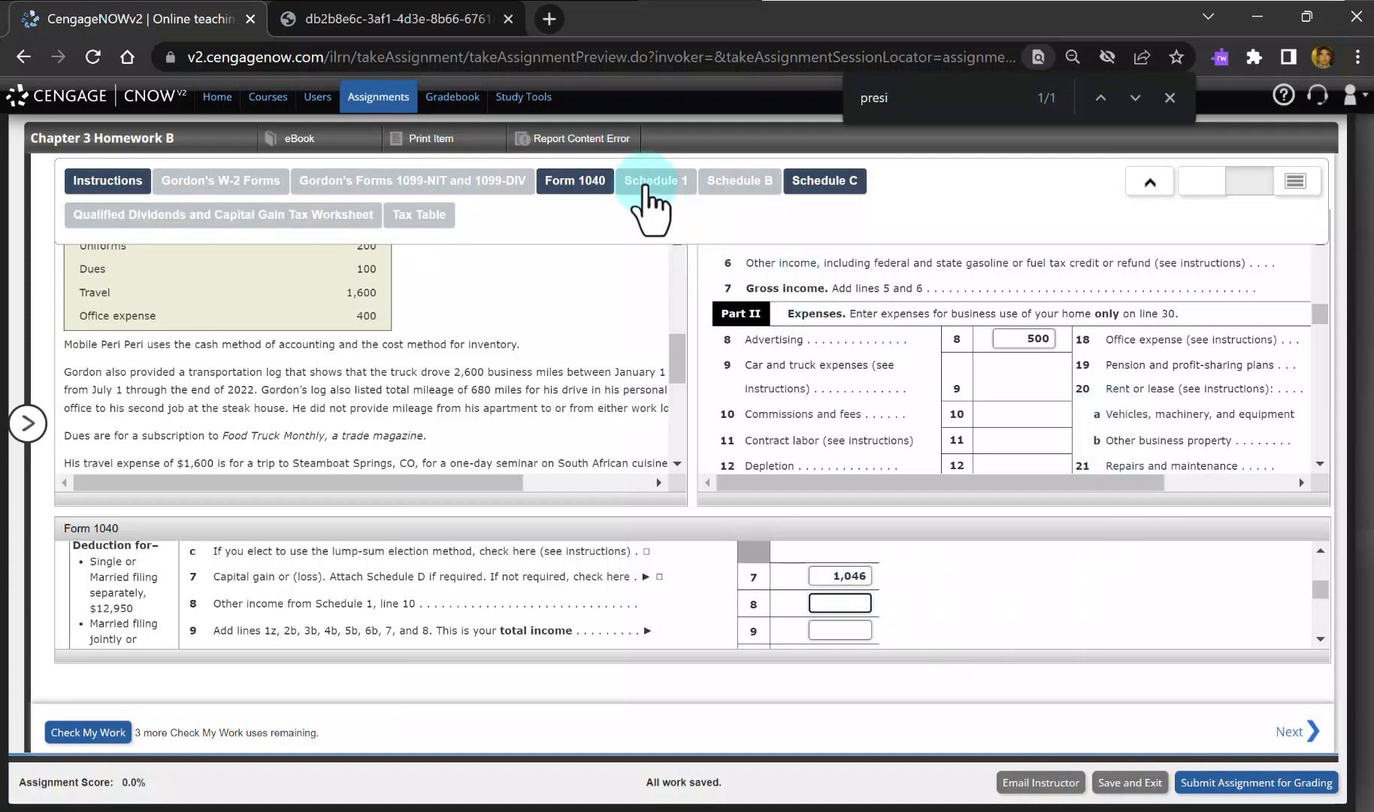
Step: Replace Schedule C with Schedule 1 in the tile view and carry its line 10 amount of 3150 to Form 1040 line 8
{"action": "left_click", "coordinate": [650, 180]}
{"action": "left_click", "coordinate": [812, 256]}
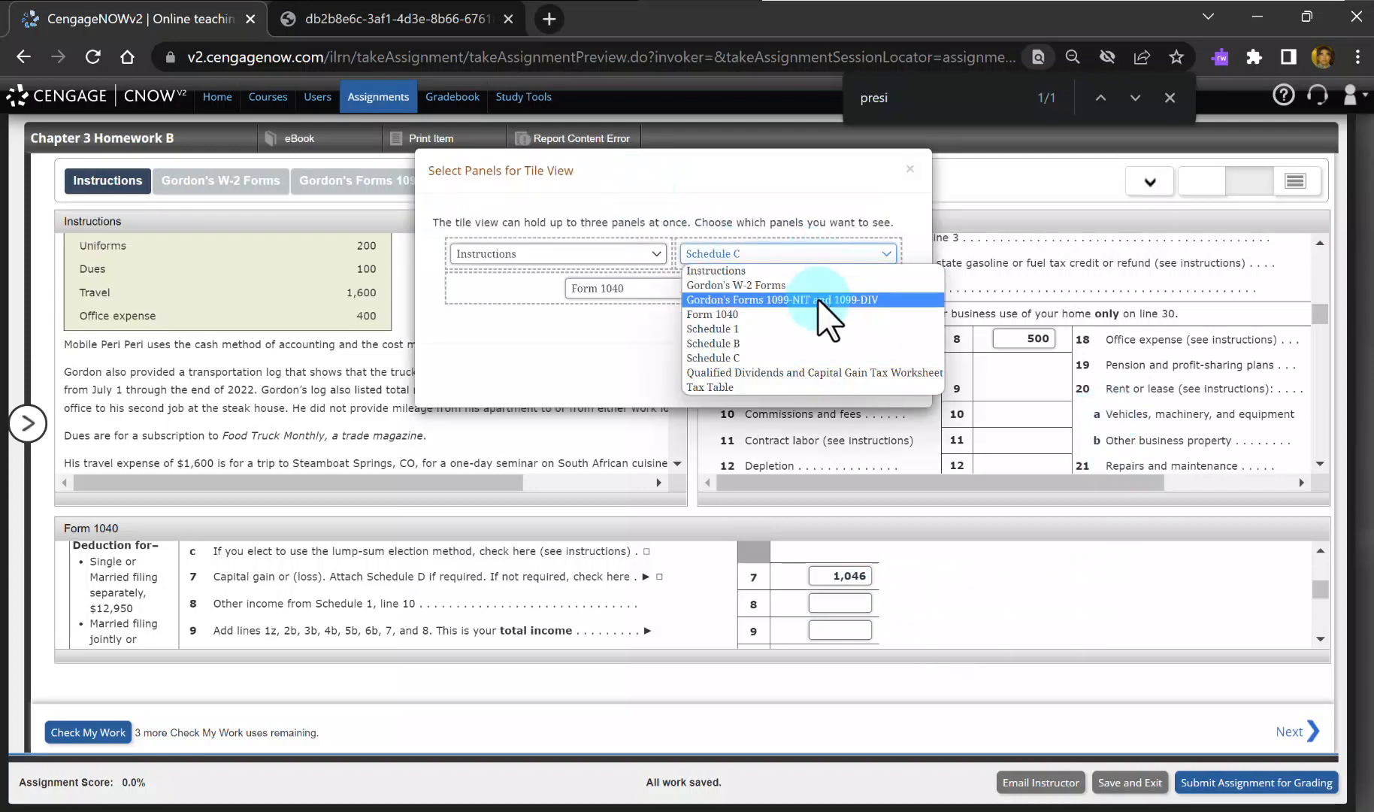
{"action": "left_click", "coordinate": [827, 336]}
{"action": "left_click", "coordinate": [890, 376]}
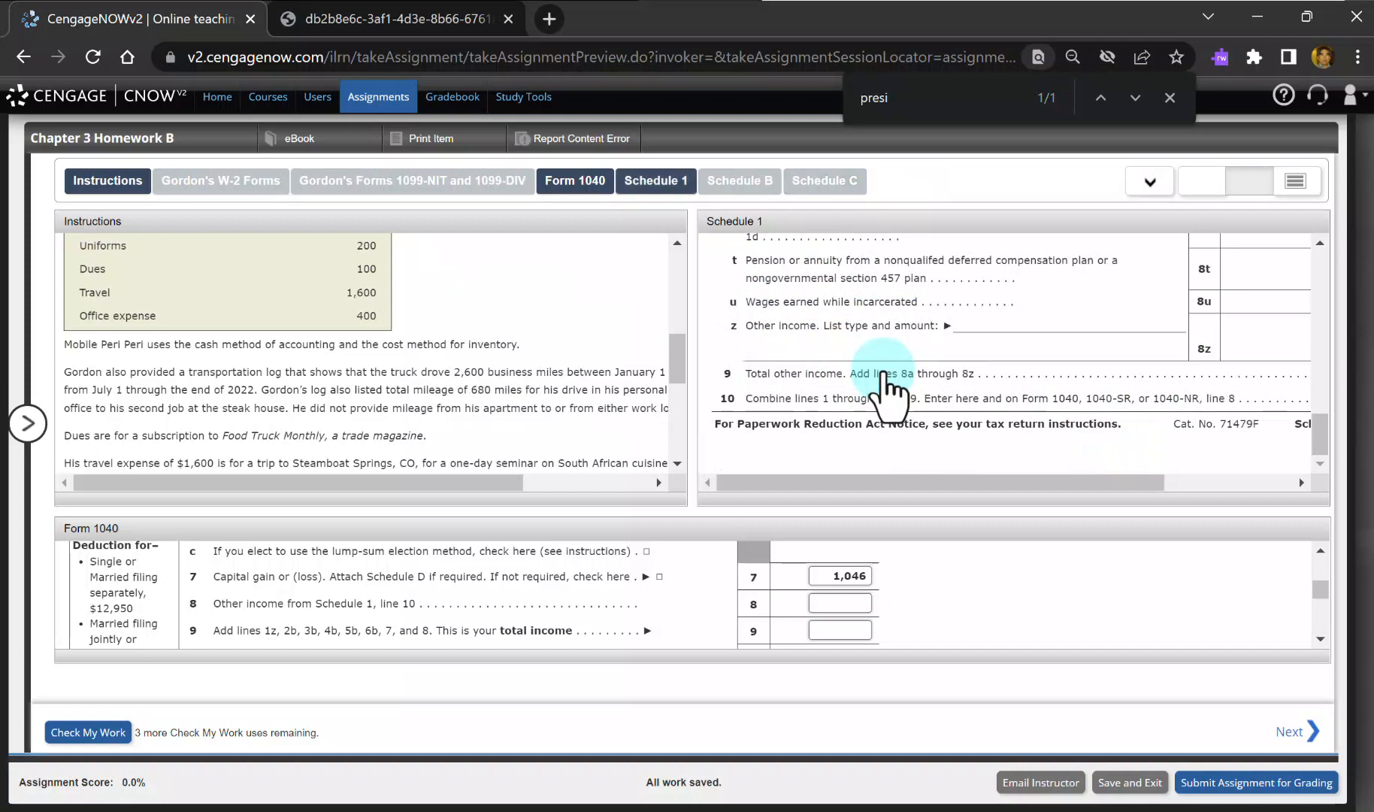
{"action": "left_click_drag", "start_coordinate": [1151, 487], "coordinate": [1313, 490]}
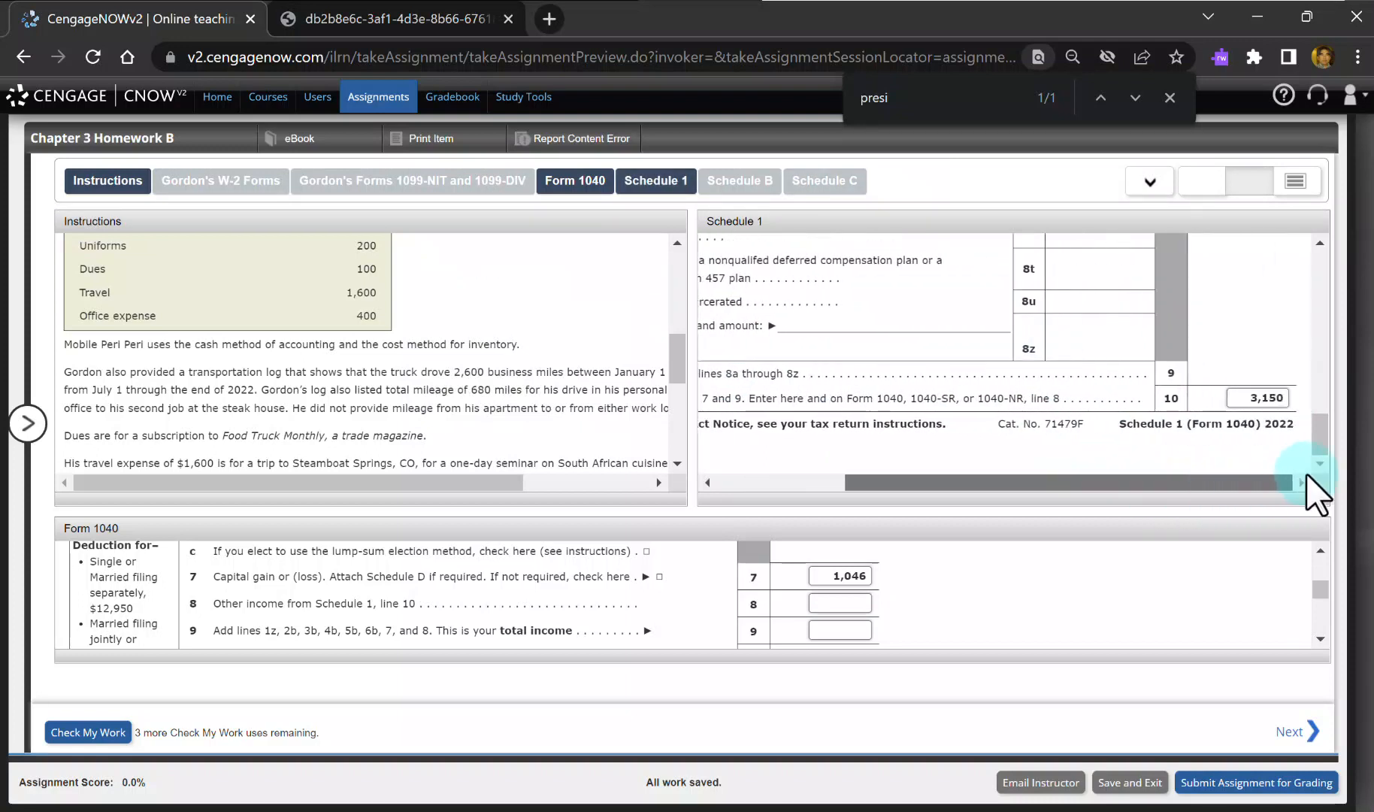
{"action": "left_click", "coordinate": [842, 602]}
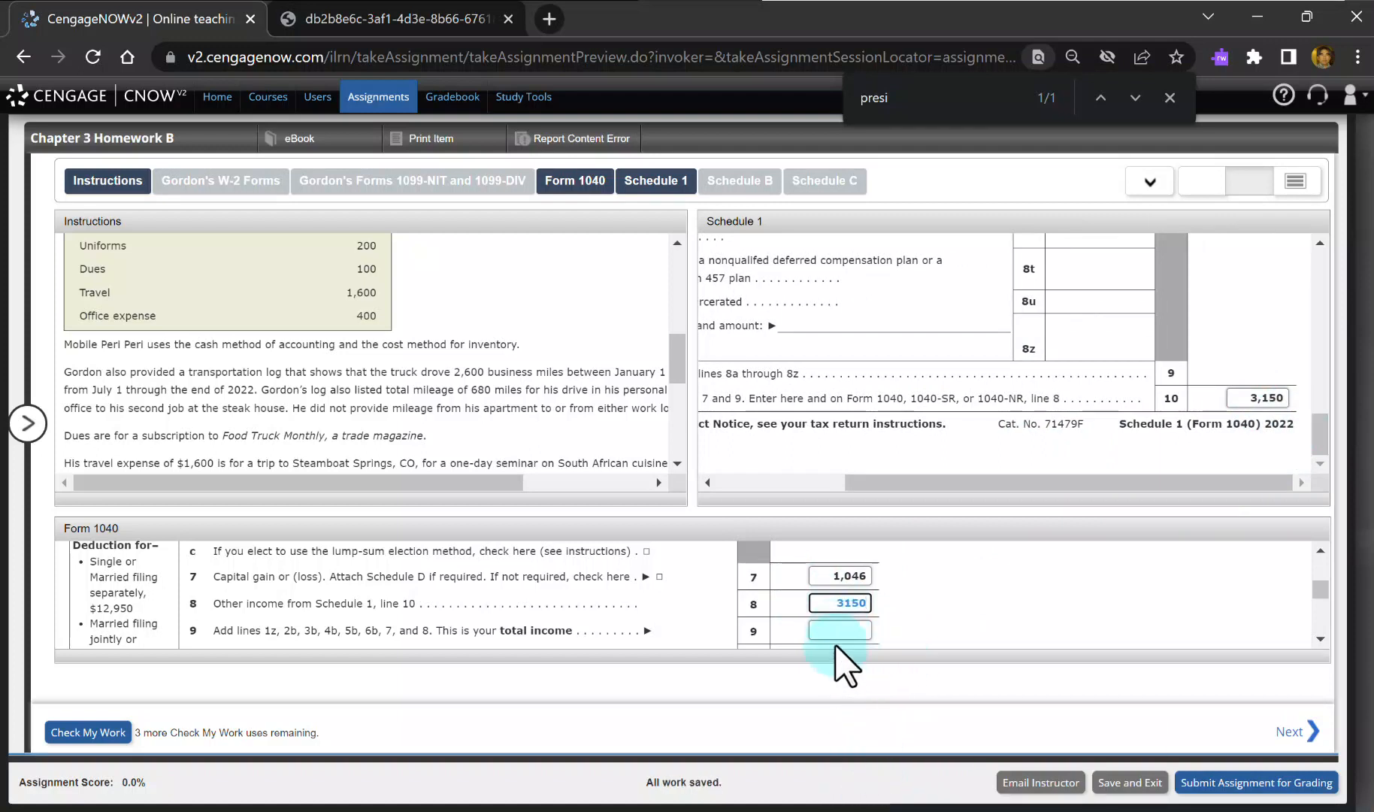
Step: Go back through the Form 1040 income lines and enter the wages of 21000 in Excel cell C3 and taxable interest of 3200 in C4
{"action": "left_click", "coordinate": [854, 630]}
{"action": "scroll", "coordinate": [879, 631], "scroll_direction": "up", "scroll_amount": 3}
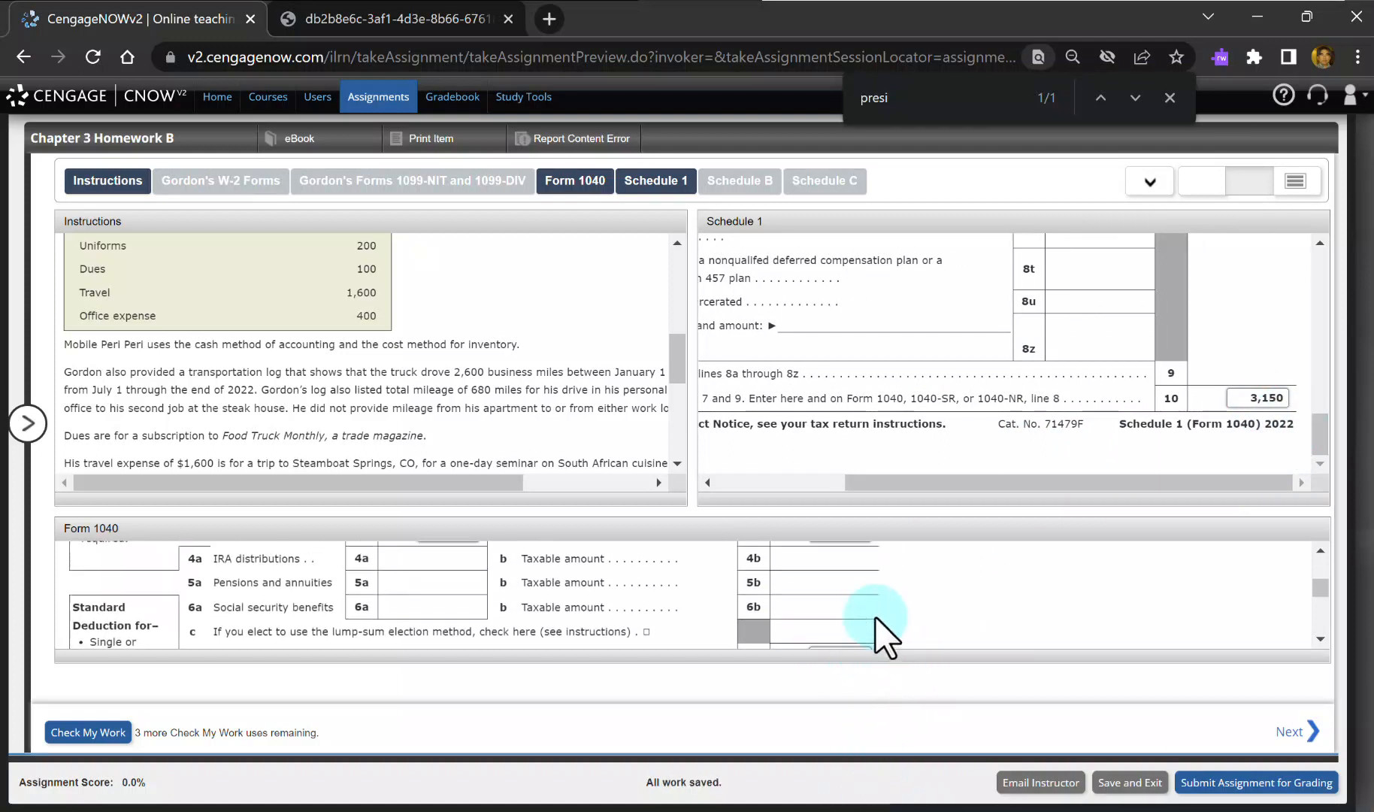
{"action": "scroll", "coordinate": [887, 635], "scroll_direction": "up", "scroll_amount": 5}
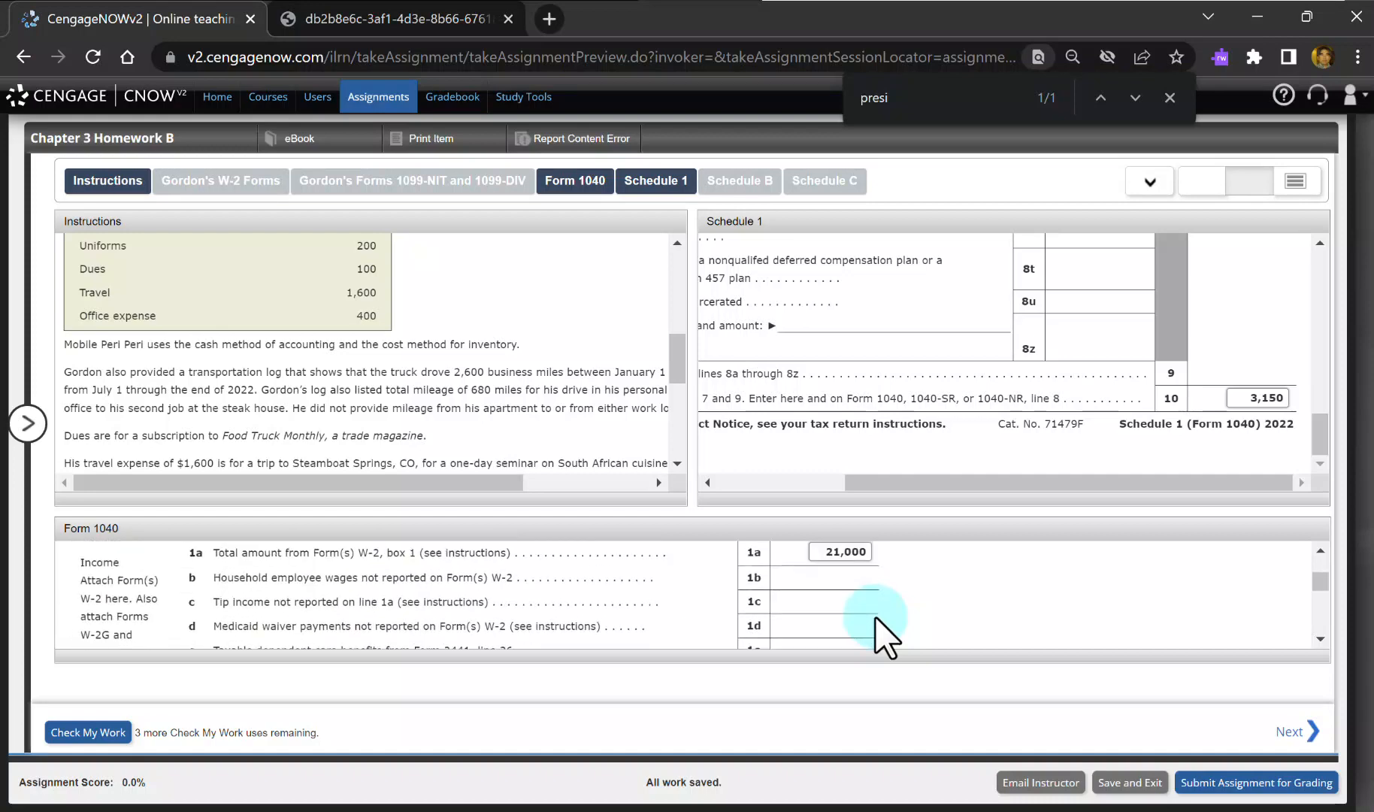
{"action": "scroll", "coordinate": [883, 635], "scroll_direction": "down", "scroll_amount": 5}
{"action": "scroll", "coordinate": [880, 634], "scroll_direction": "up", "scroll_amount": 2}
{"action": "key", "text": "alt+Tab"}
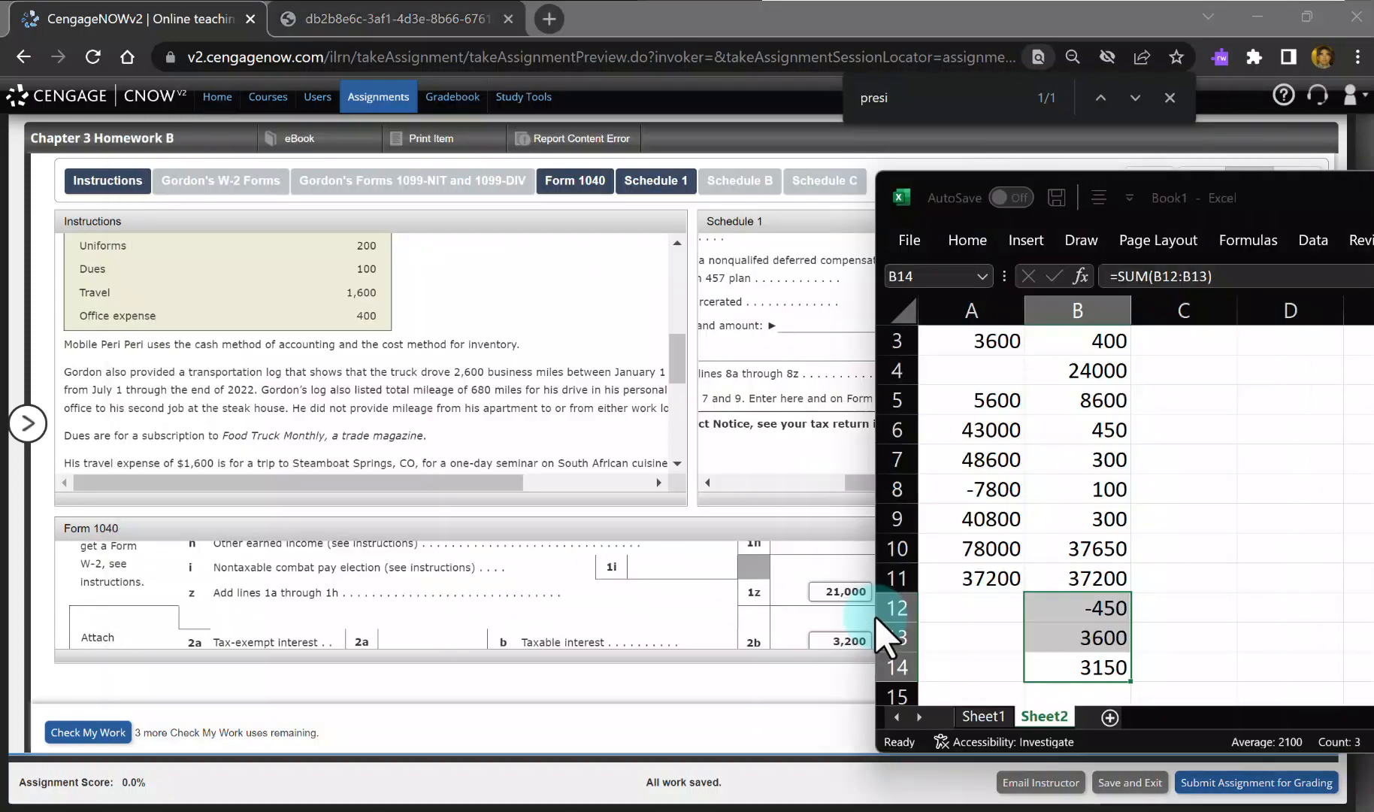
{"action": "left_click", "coordinate": [1183, 340]}
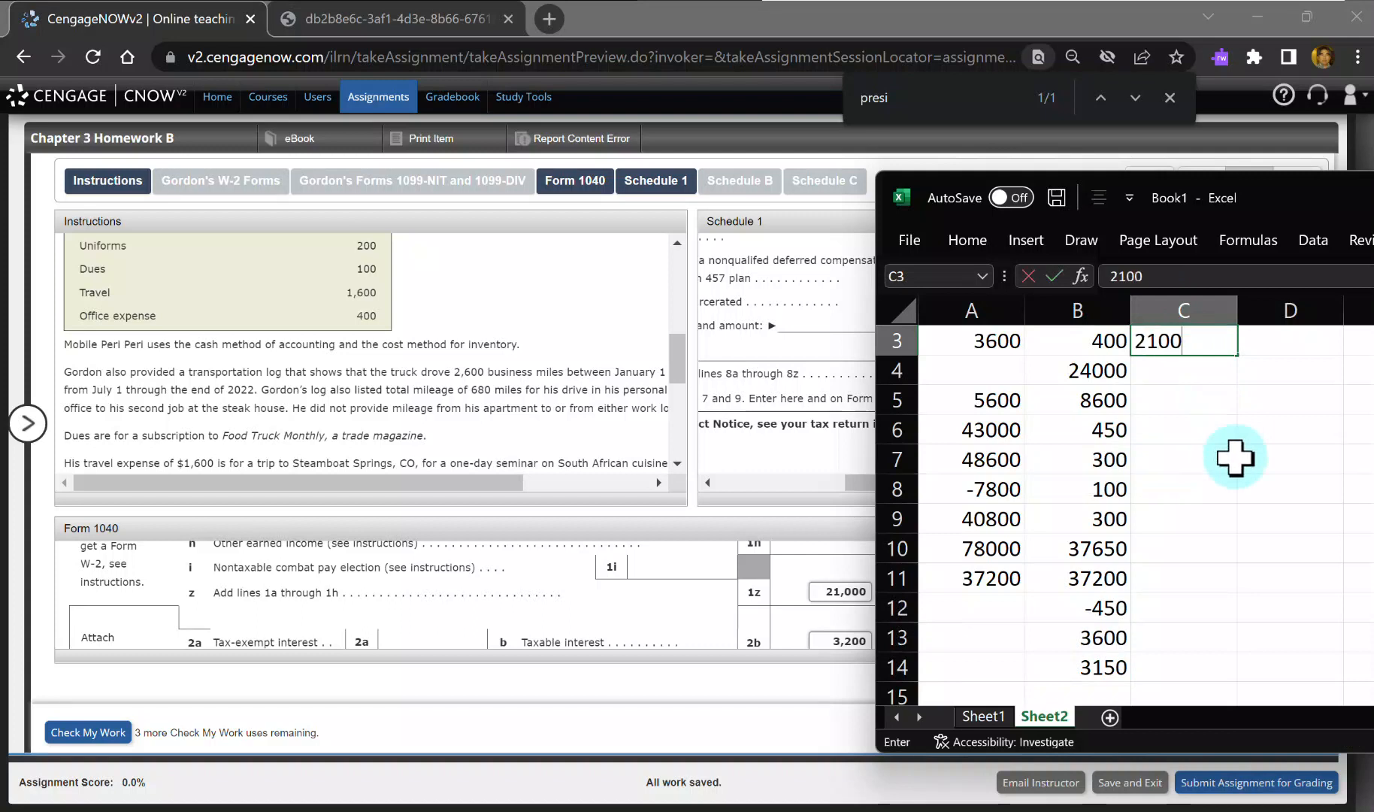
{"action": "key", "text": "Return"}
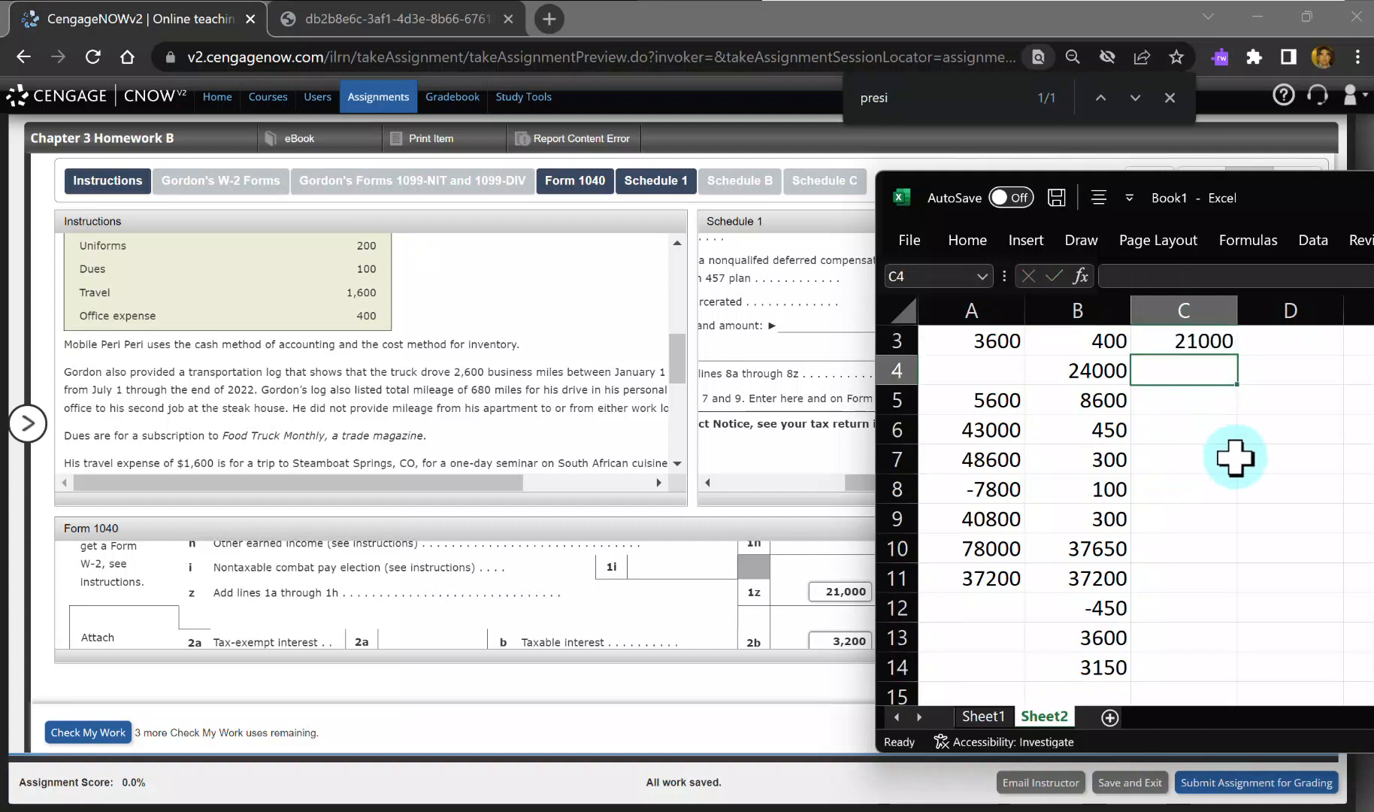
{"action": "key", "text": "Return"}
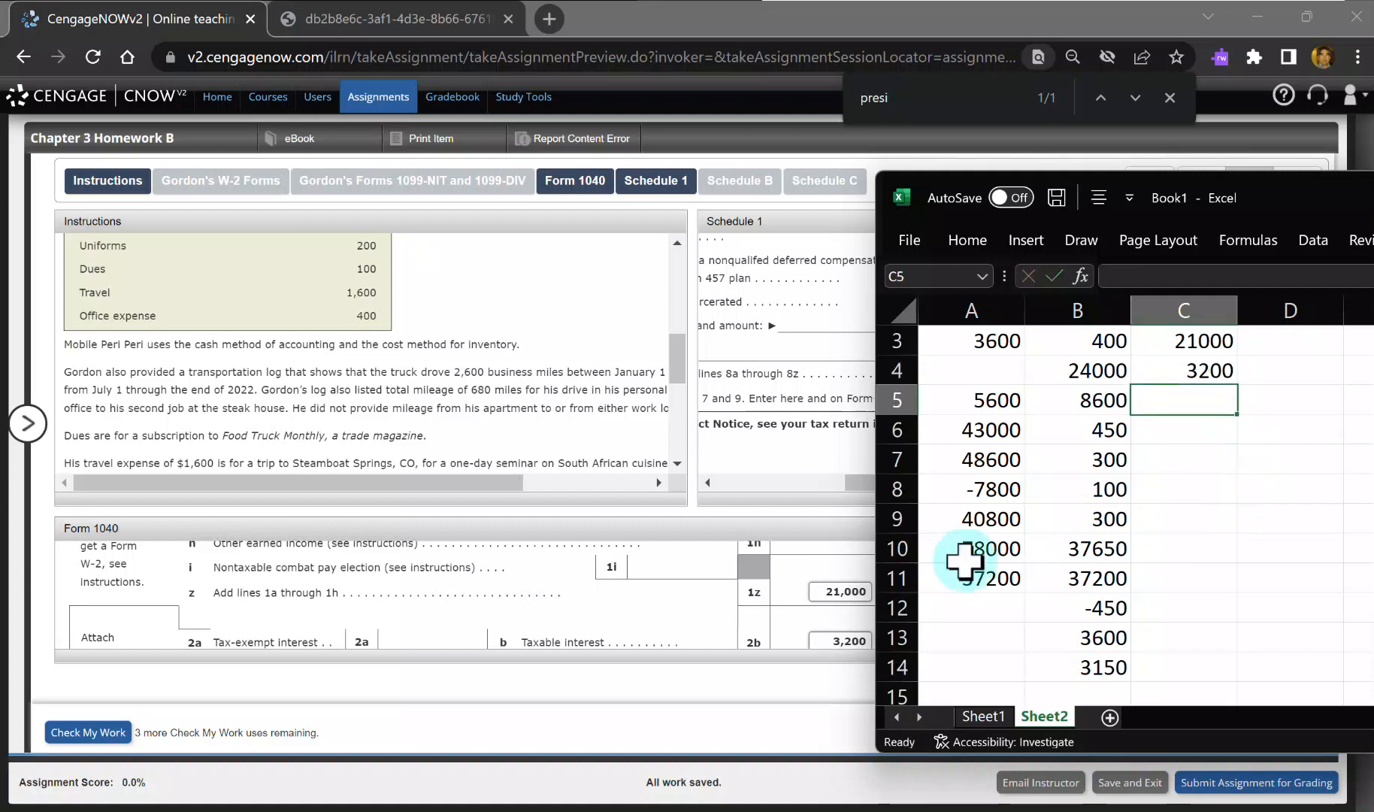
Step: Enter ordinary dividends of 5678, capital gain of 1046 and other income of 3150 in C5 to C7, and sum C3:C7 in C8
{"action": "scroll", "coordinate": [819, 610], "scroll_direction": "down", "scroll_amount": 1}
{"action": "scroll", "coordinate": [808, 605], "scroll_direction": "down", "scroll_amount": 1}
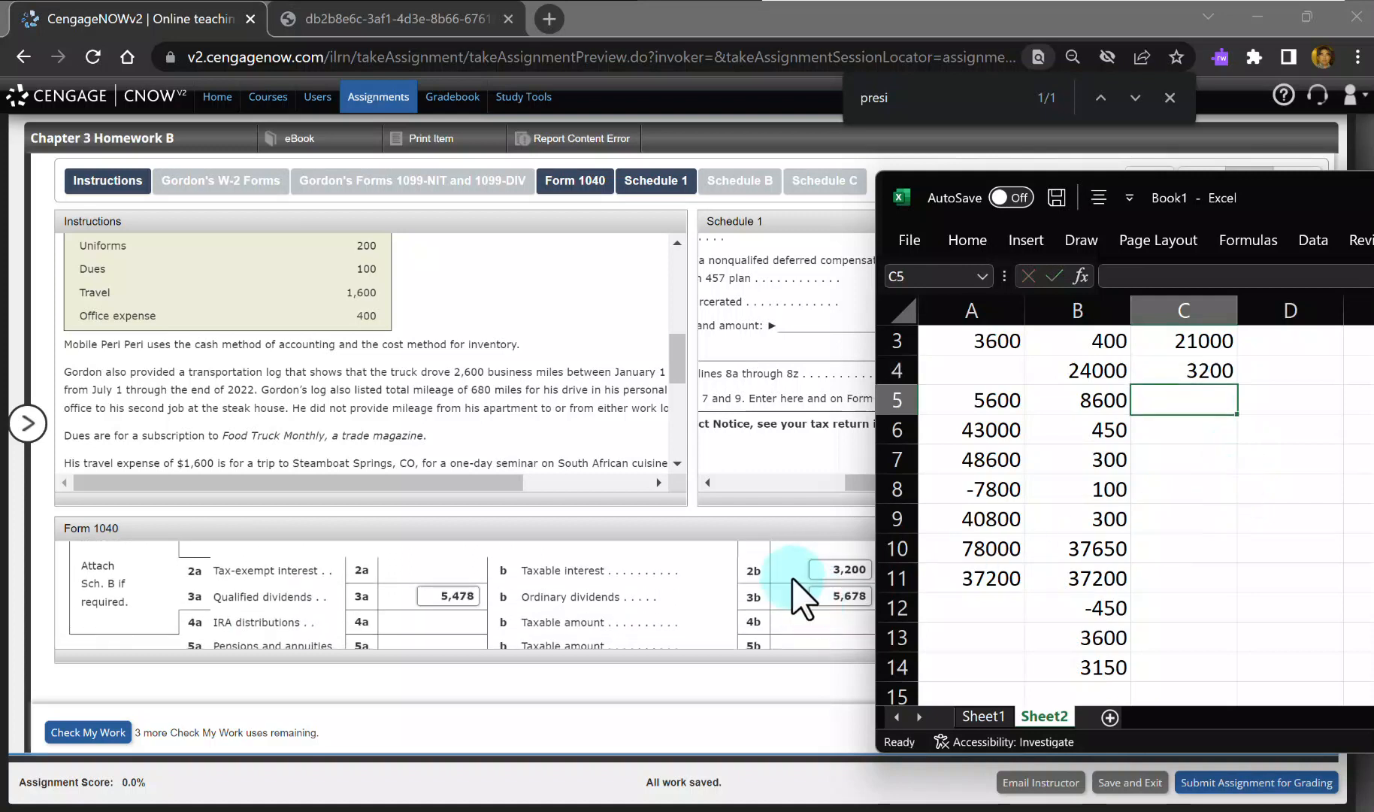
{"action": "key", "text": "Return"}
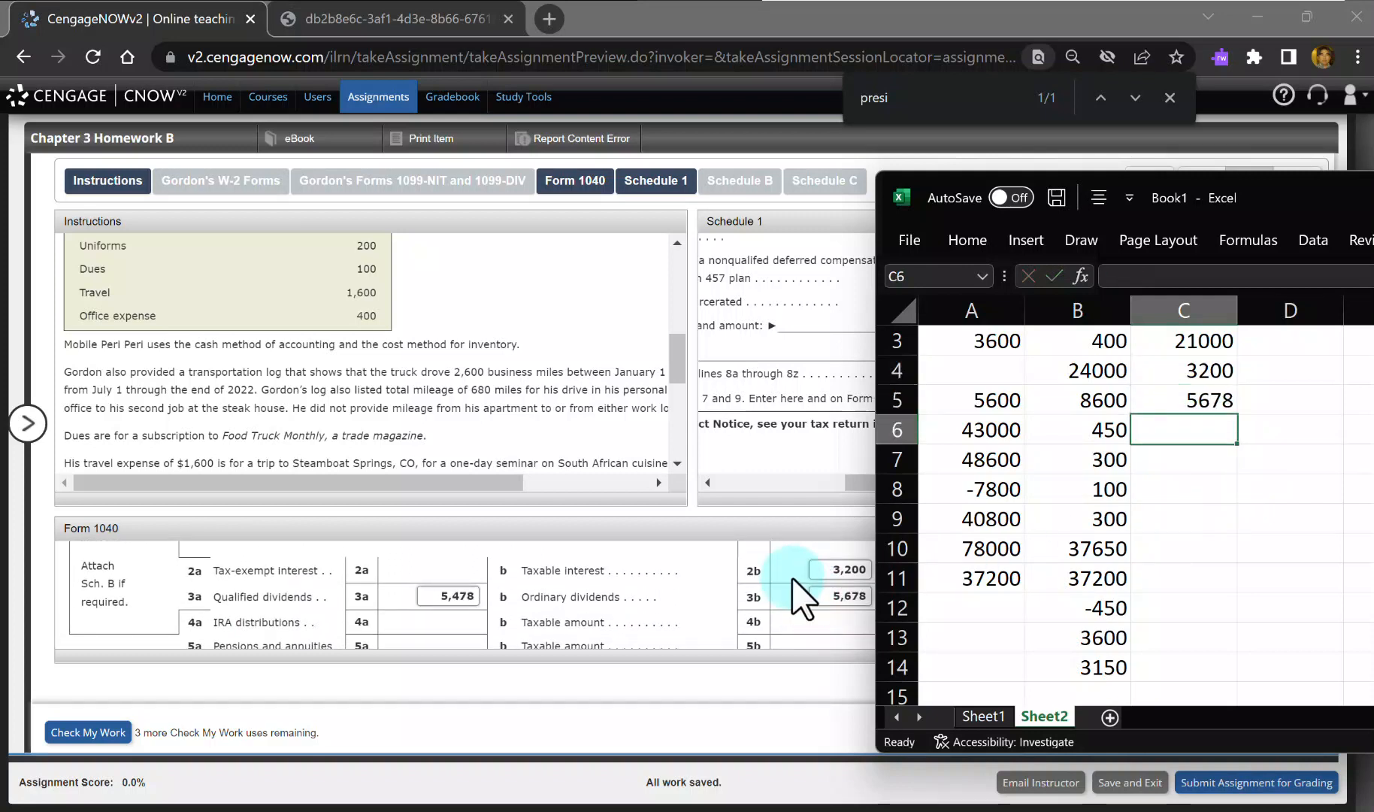
{"action": "scroll", "coordinate": [793, 581], "scroll_direction": "down", "scroll_amount": 3}
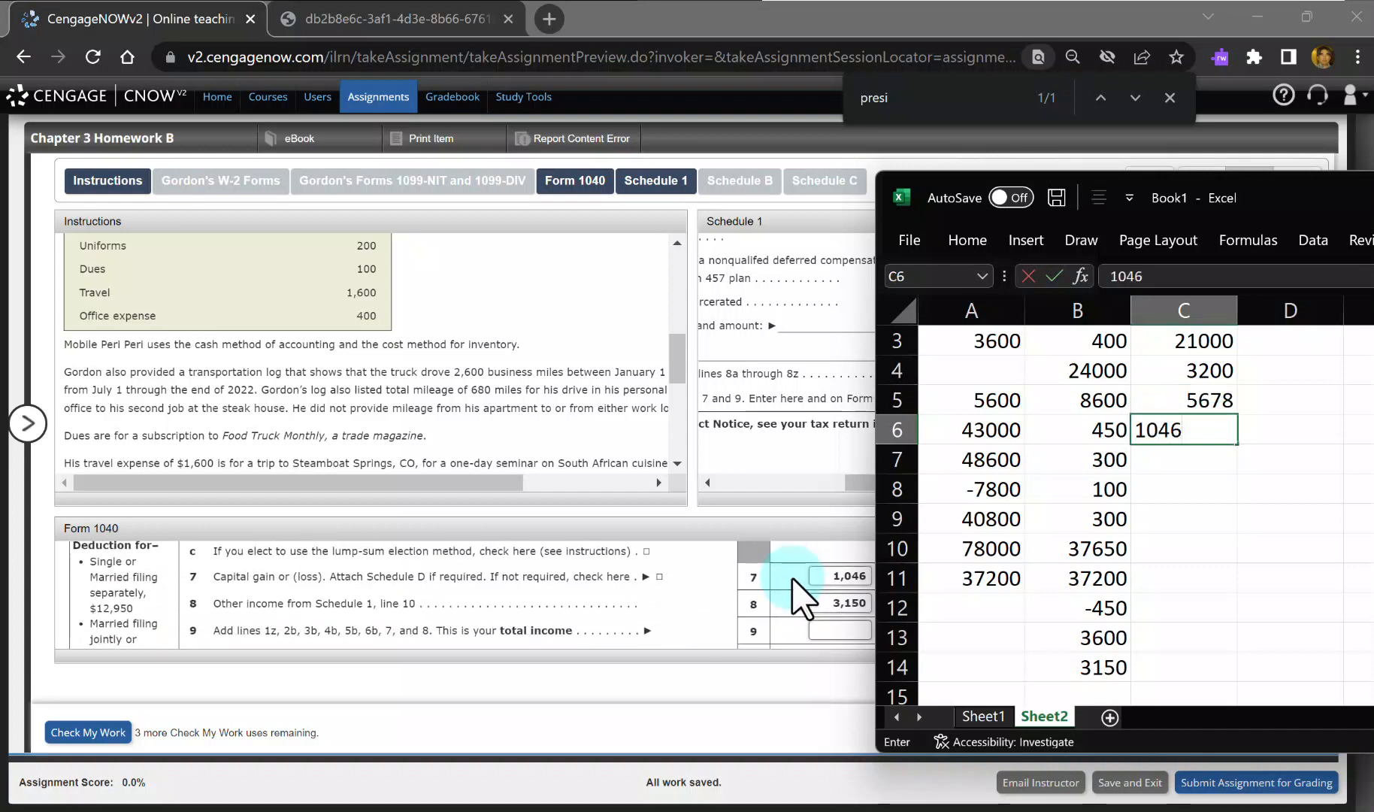
{"action": "key", "text": "Return"}
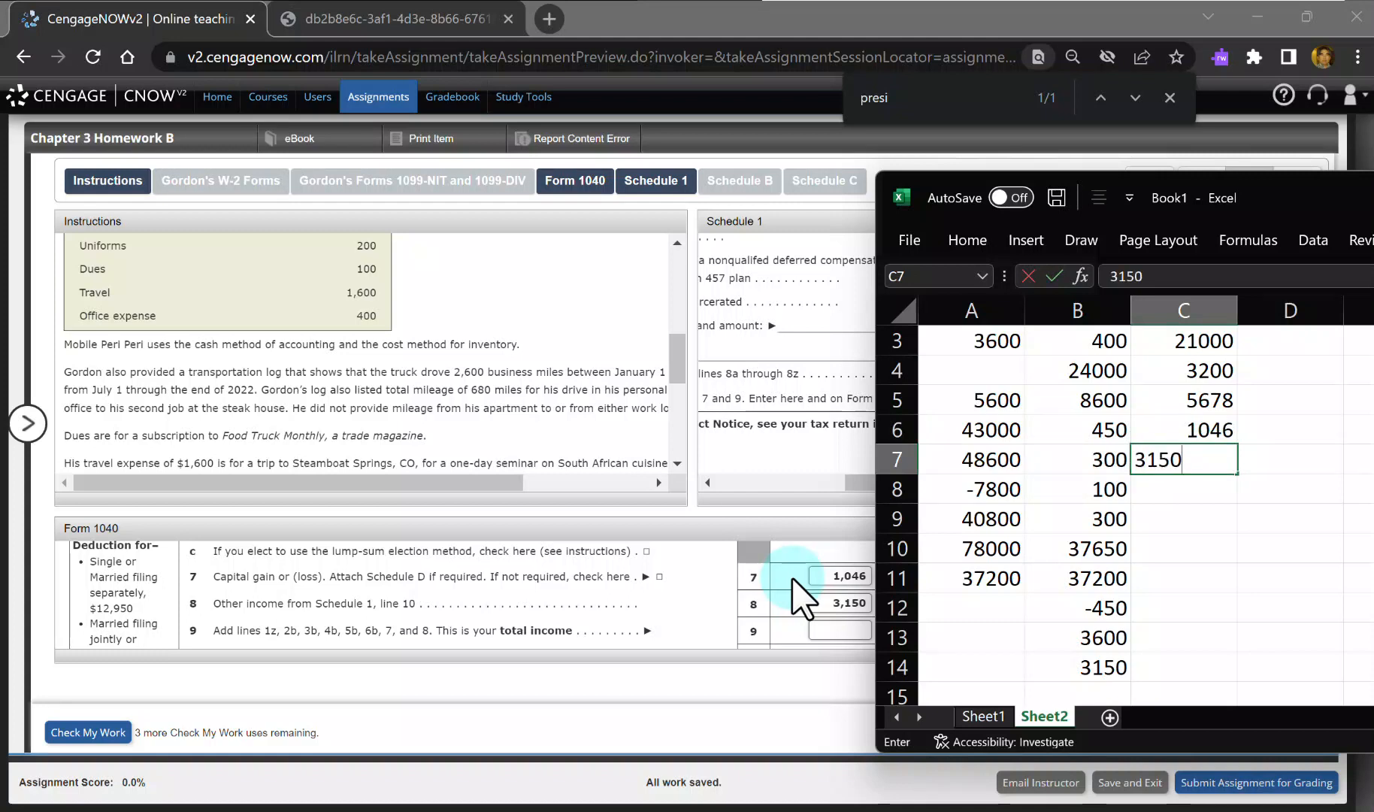
{"action": "key", "text": "Return"}
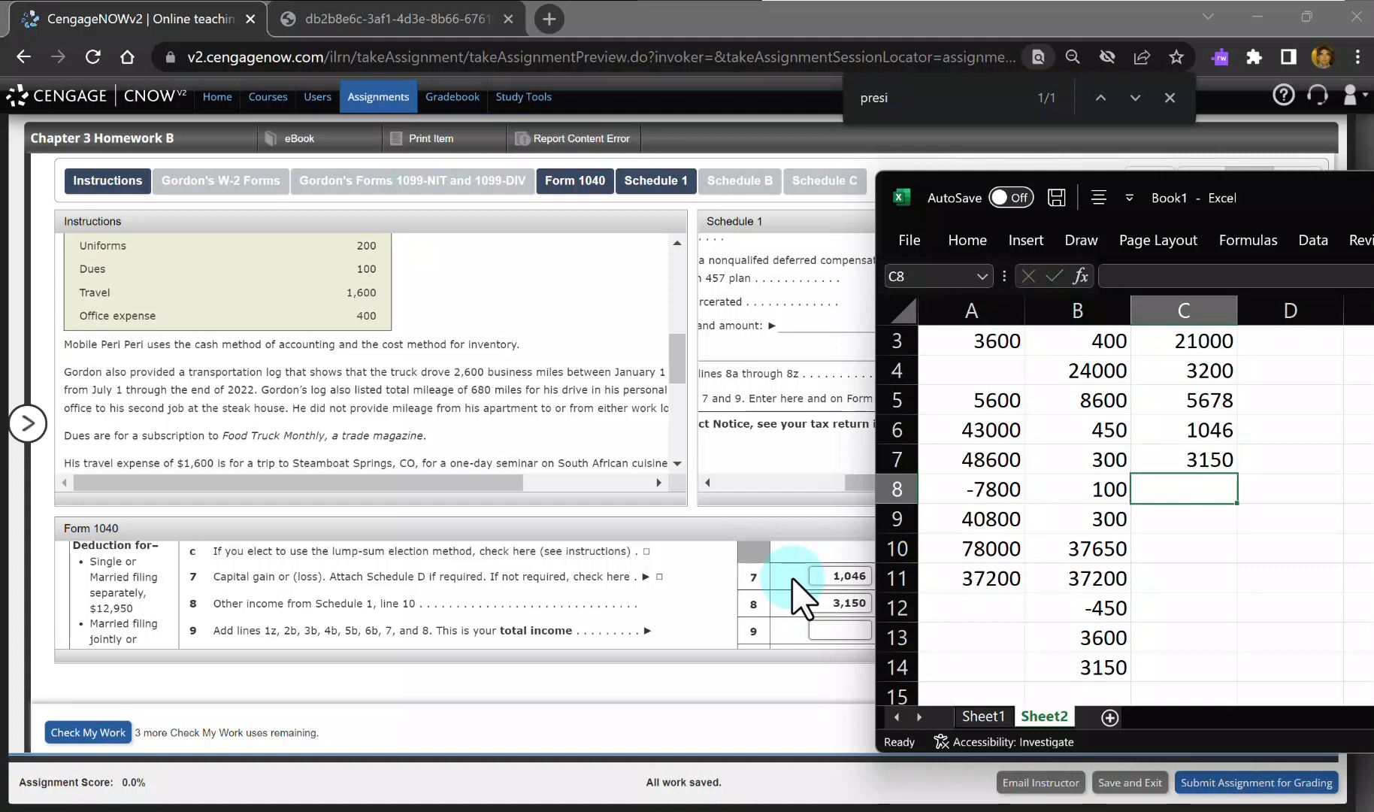
{"action": "key", "text": "alt+equal"}
{"action": "key", "text": "ctrl+Return"}
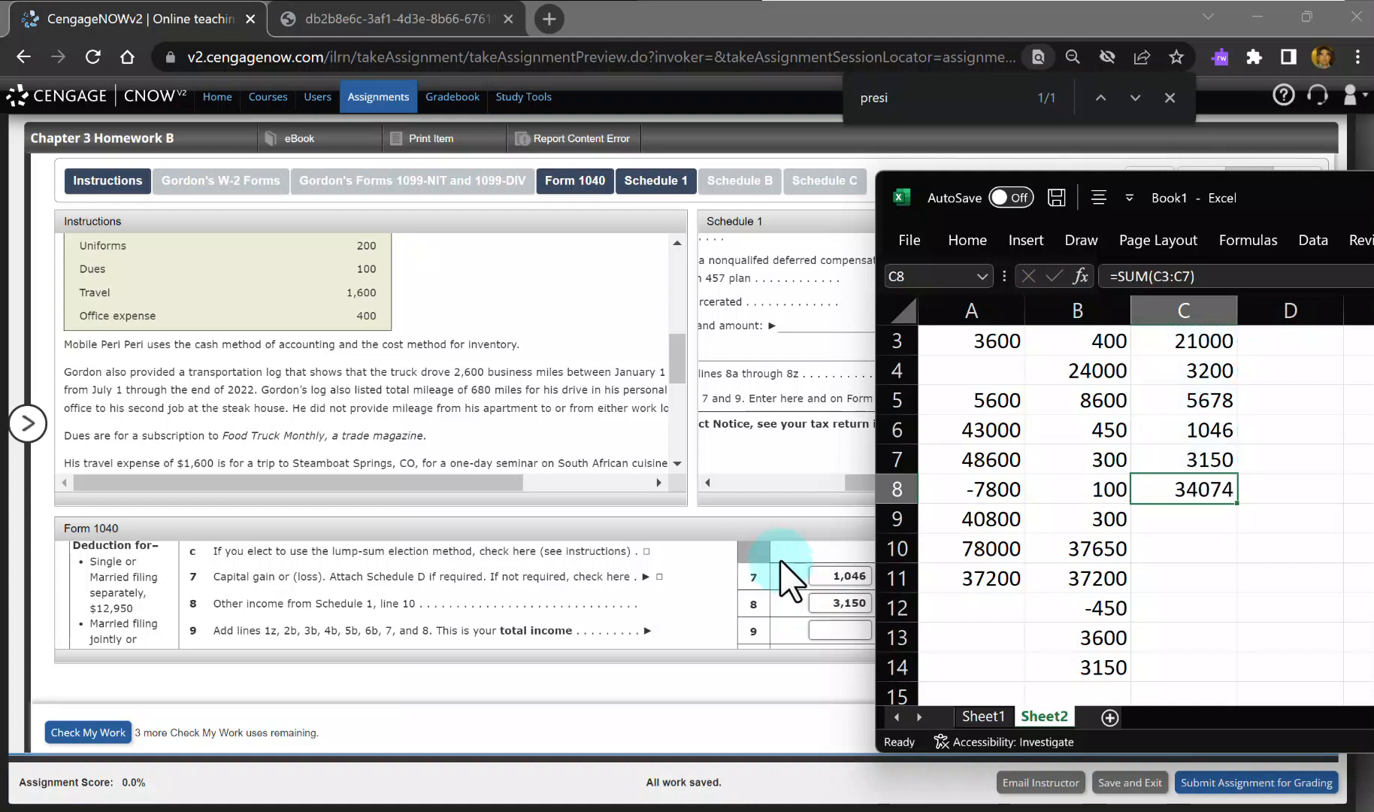
Step: Enter the total income of 34074 on Form 1040 line 9 and recheck it against the Excel total
{"action": "left_click", "coordinate": [855, 632]}
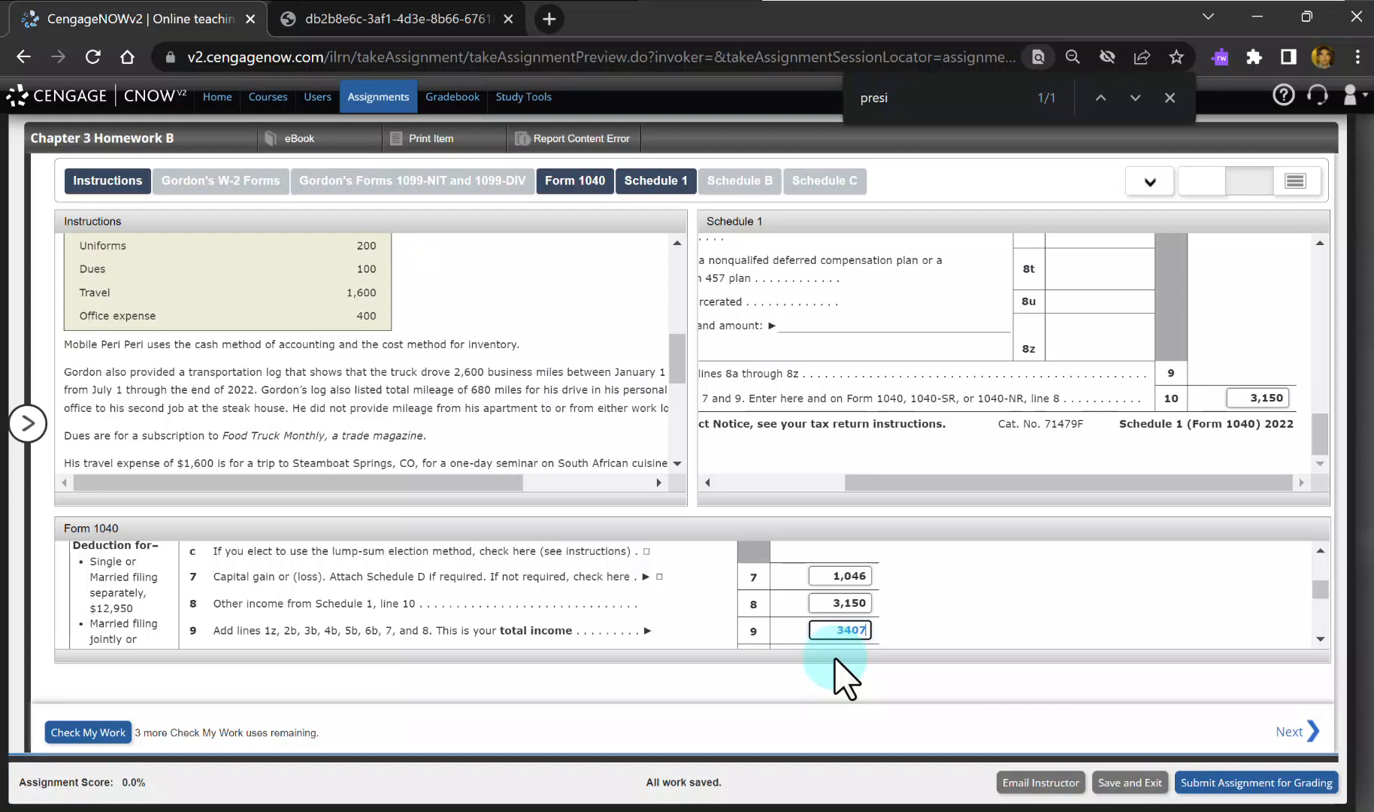
{"action": "type", "text": "34074"}
{"action": "key", "text": "alt+Tab"}
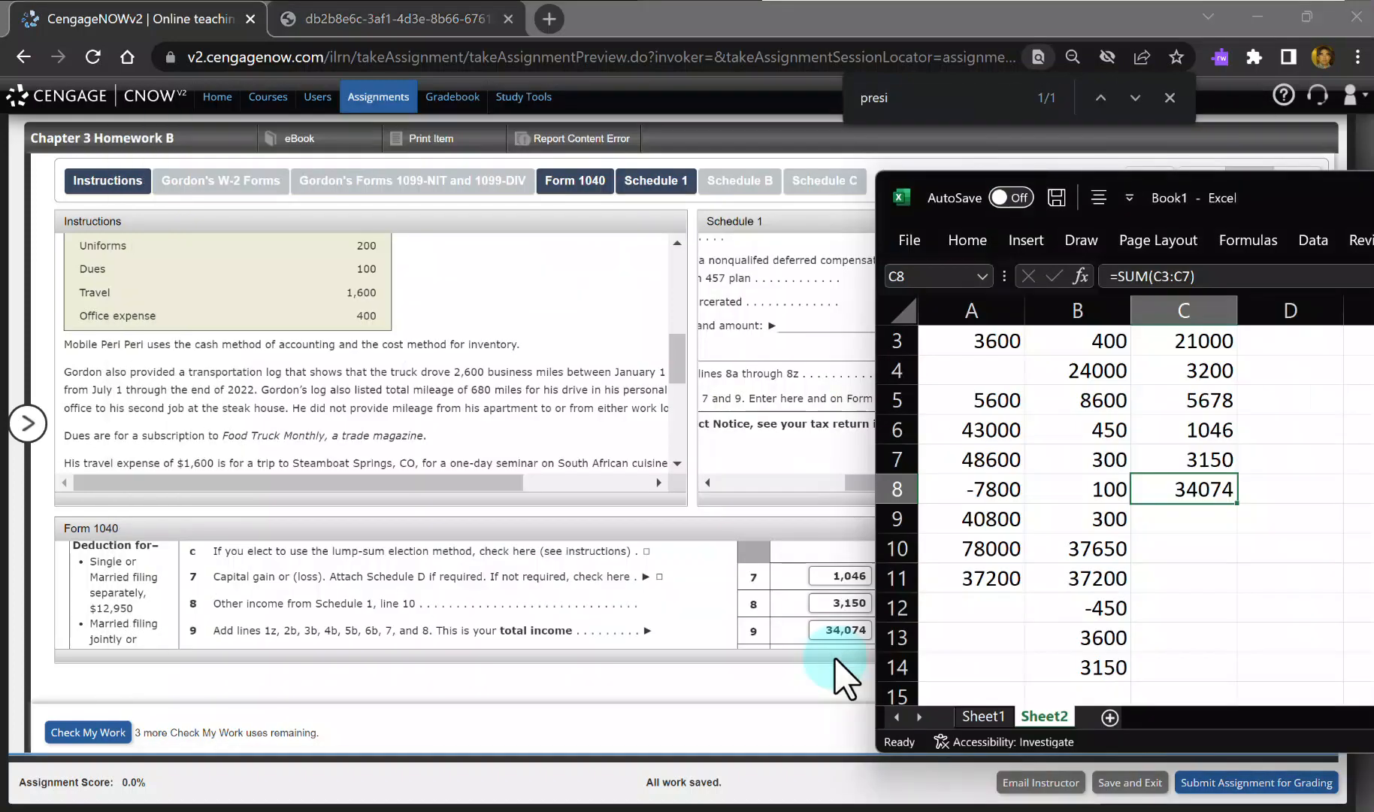
{"action": "left_click", "coordinate": [836, 660]}
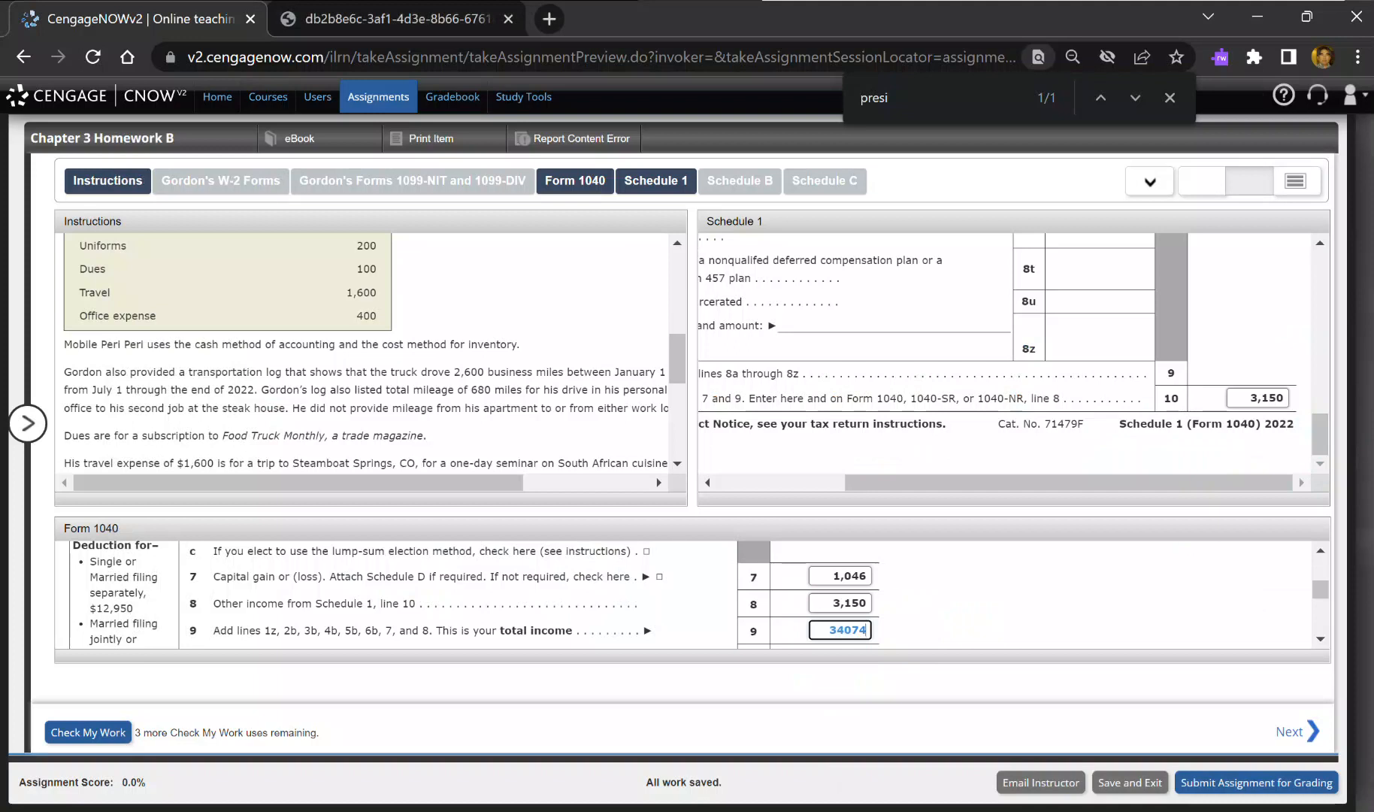
Step: Enter the adjusted gross income of 34074 on Form 1040 line 11
{"action": "key", "text": "alt+Tab"}
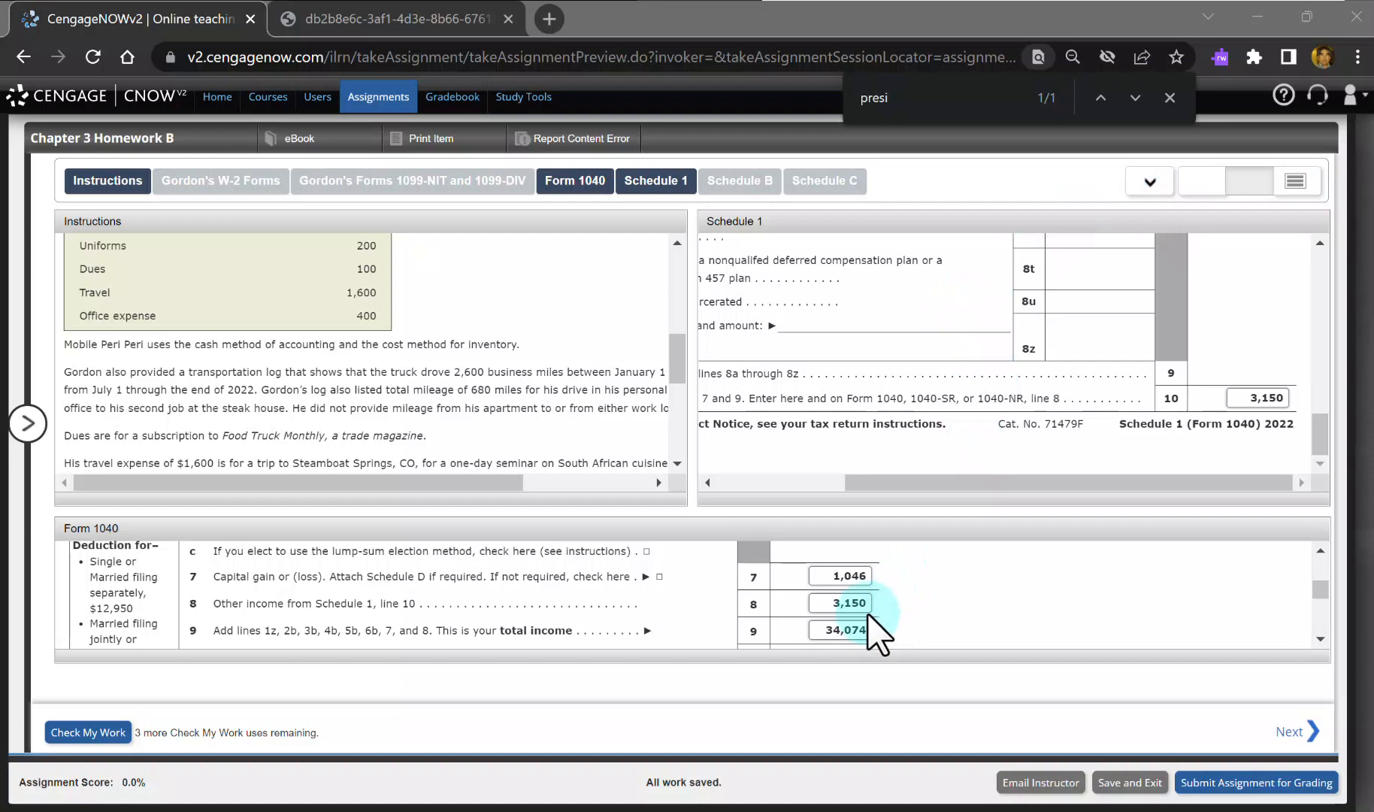
{"action": "scroll", "coordinate": [872, 631], "scroll_direction": "down", "scroll_amount": 1}
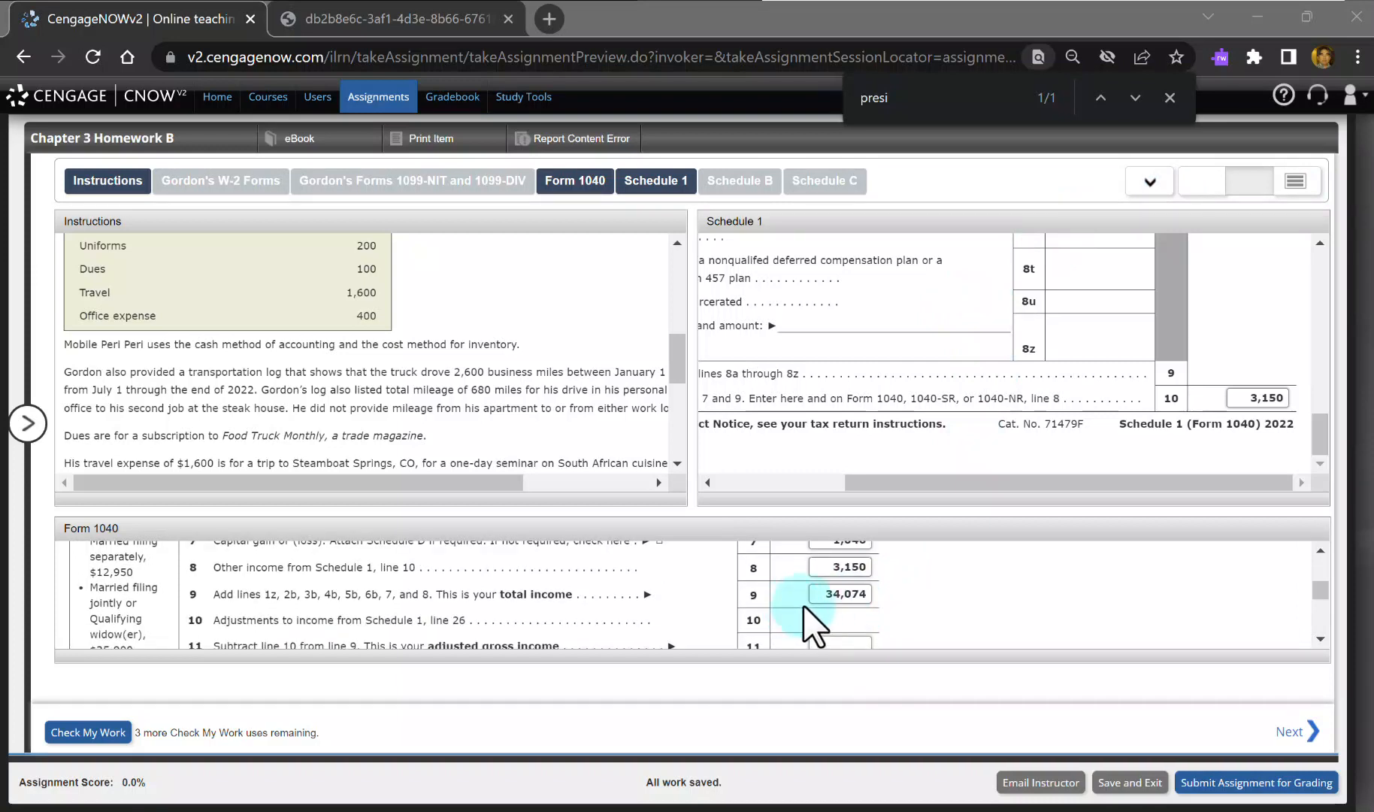
{"action": "scroll", "coordinate": [864, 639], "scroll_direction": "down", "scroll_amount": 1}
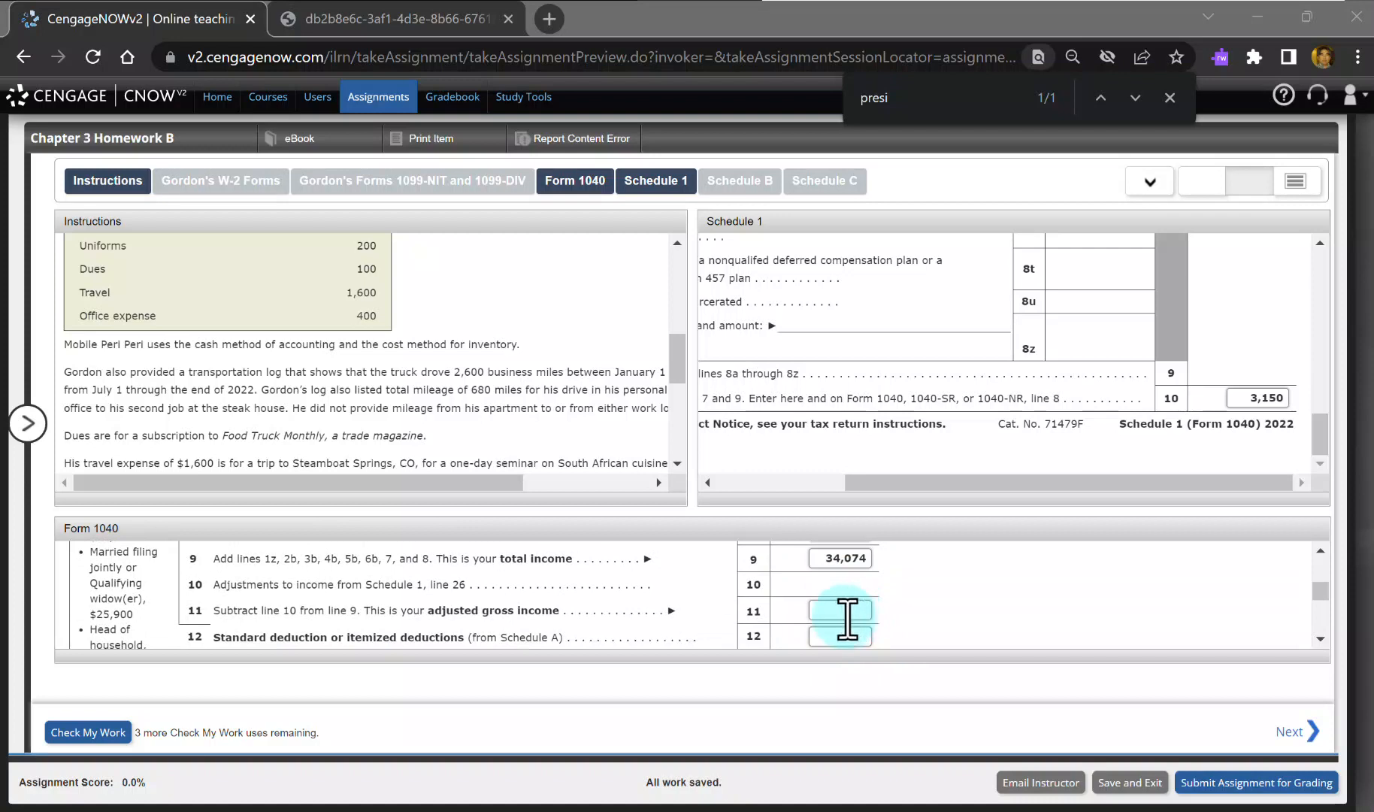
{"action": "left_click", "coordinate": [847, 611]}
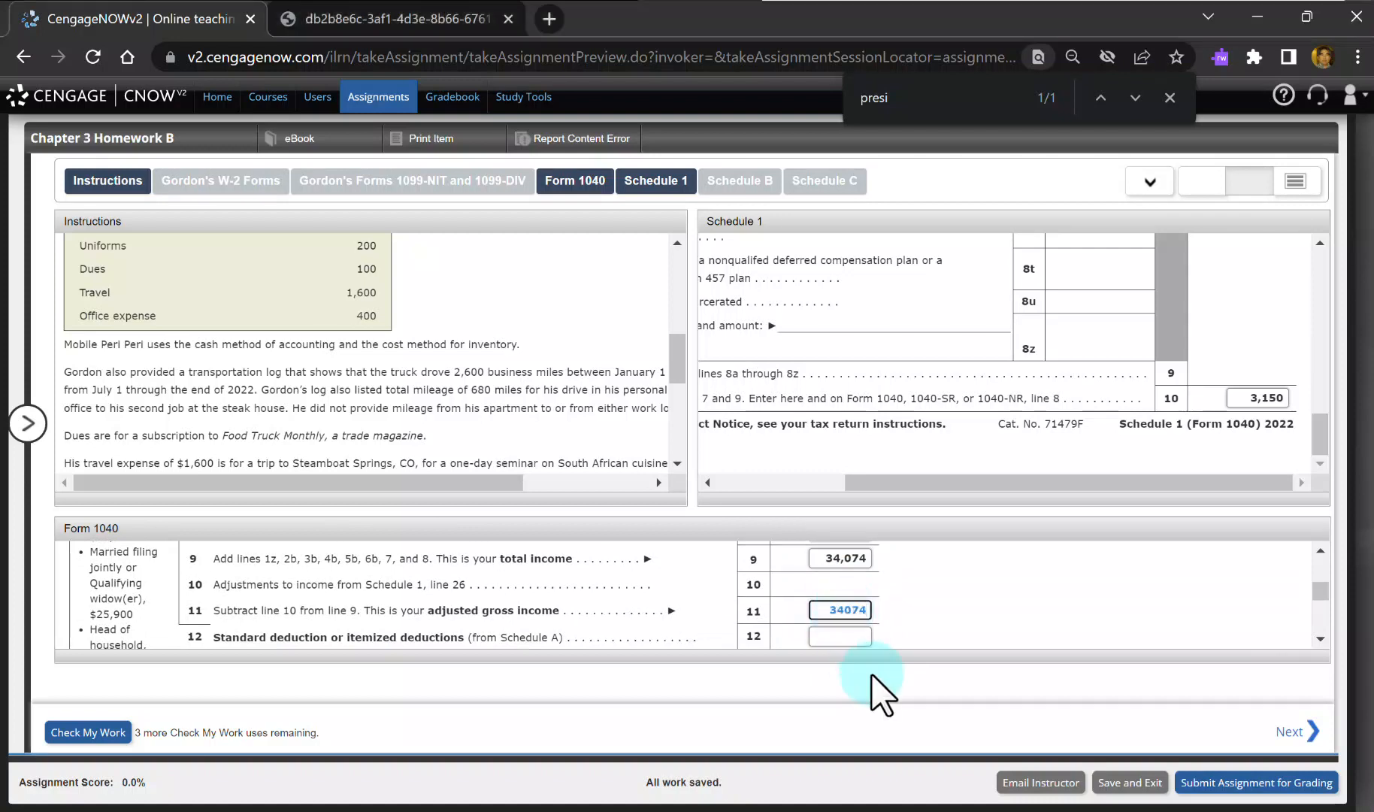
Step: Enter the single filer's standard deduction of 12950 on Form 1040 line 12 and the same amount on line 14
{"action": "left_click", "coordinate": [842, 637]}
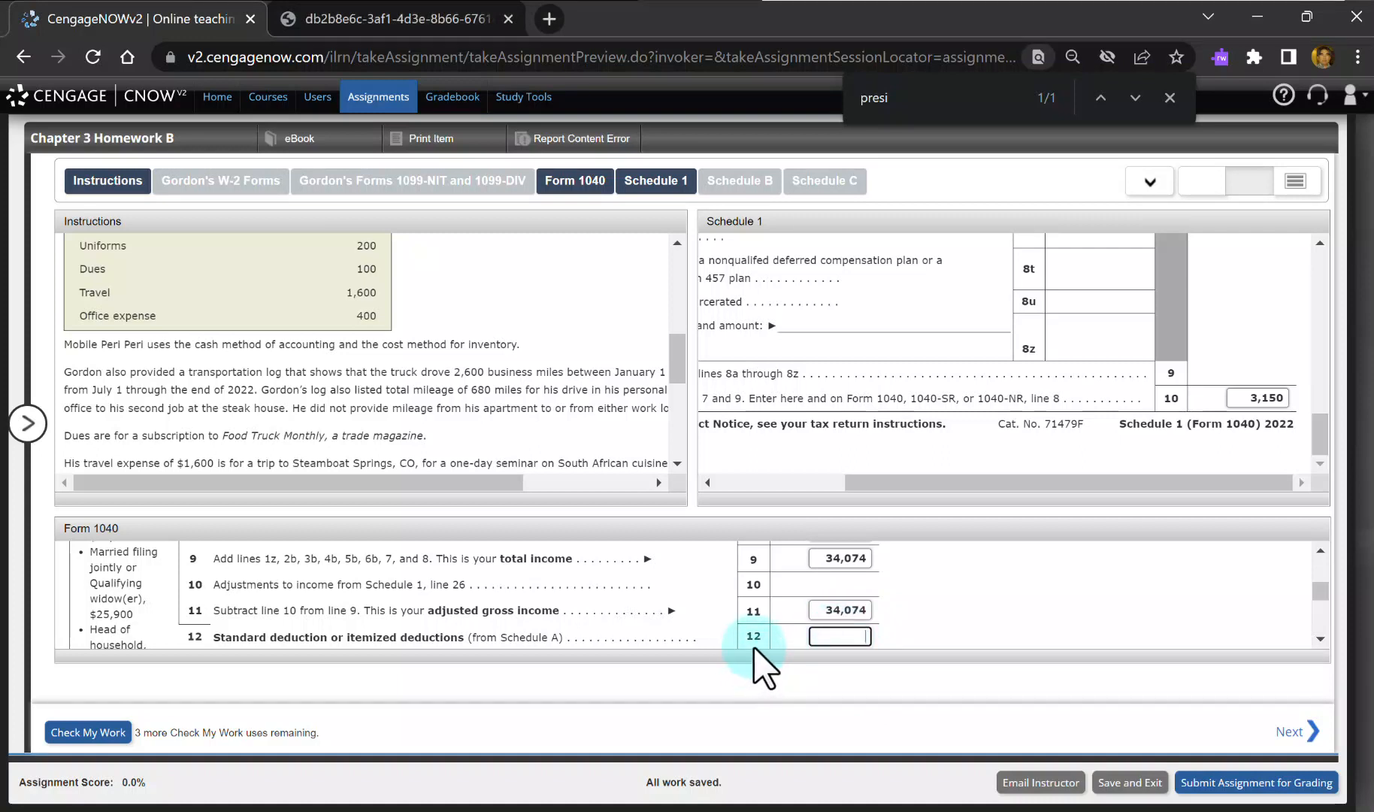
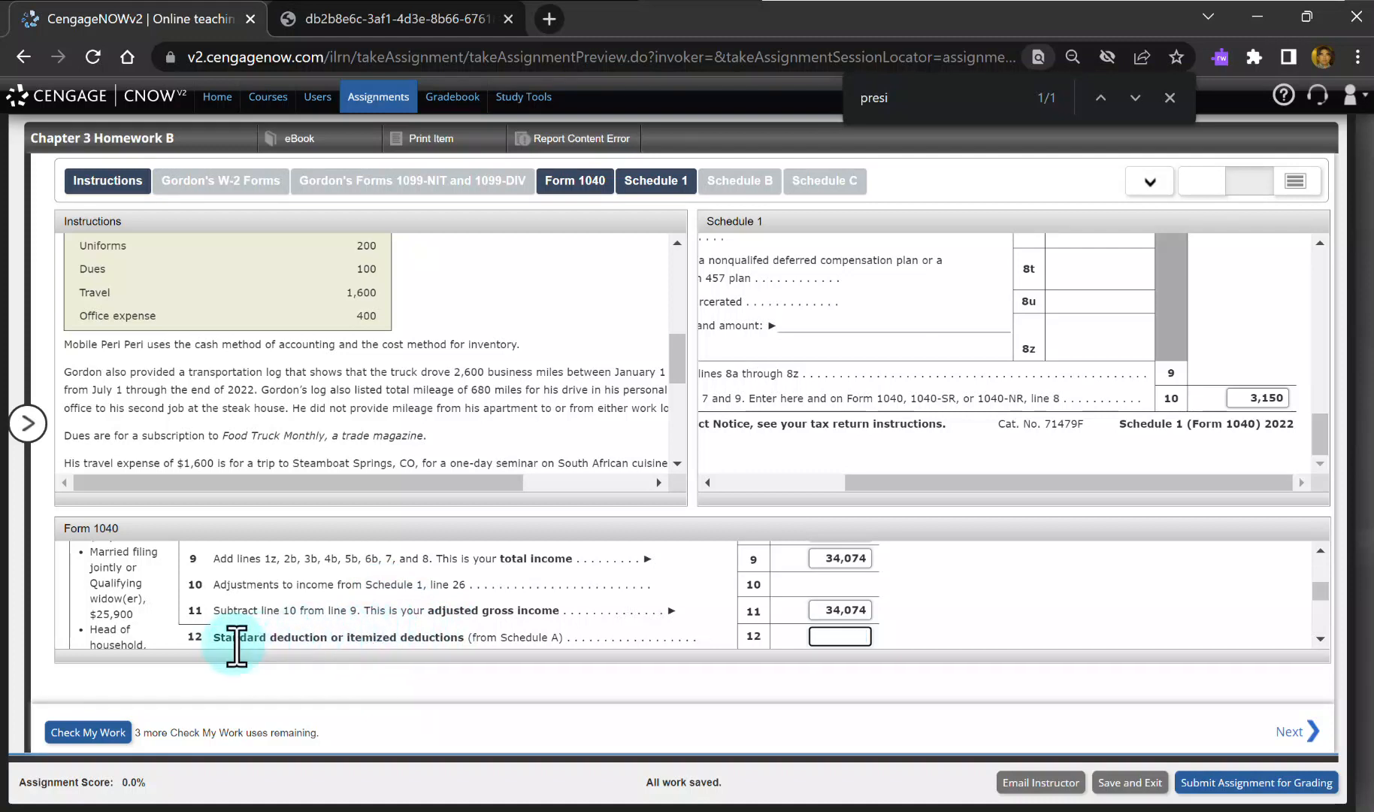
{"action": "scroll", "coordinate": [235, 639], "scroll_direction": "up", "scroll_amount": 3}
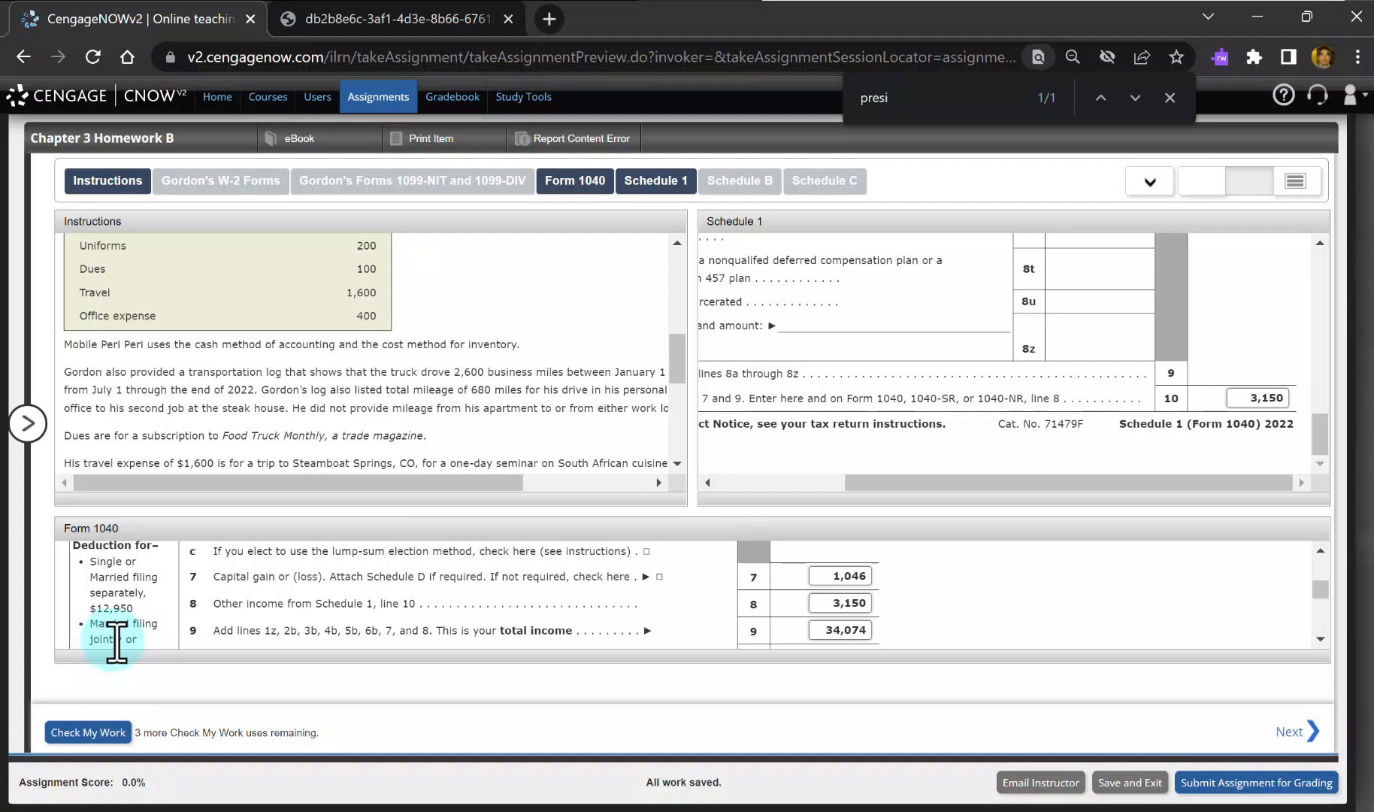
{"action": "scroll", "coordinate": [676, 607], "scroll_direction": "down", "scroll_amount": 2}
{"action": "left_click", "coordinate": [853, 565]}
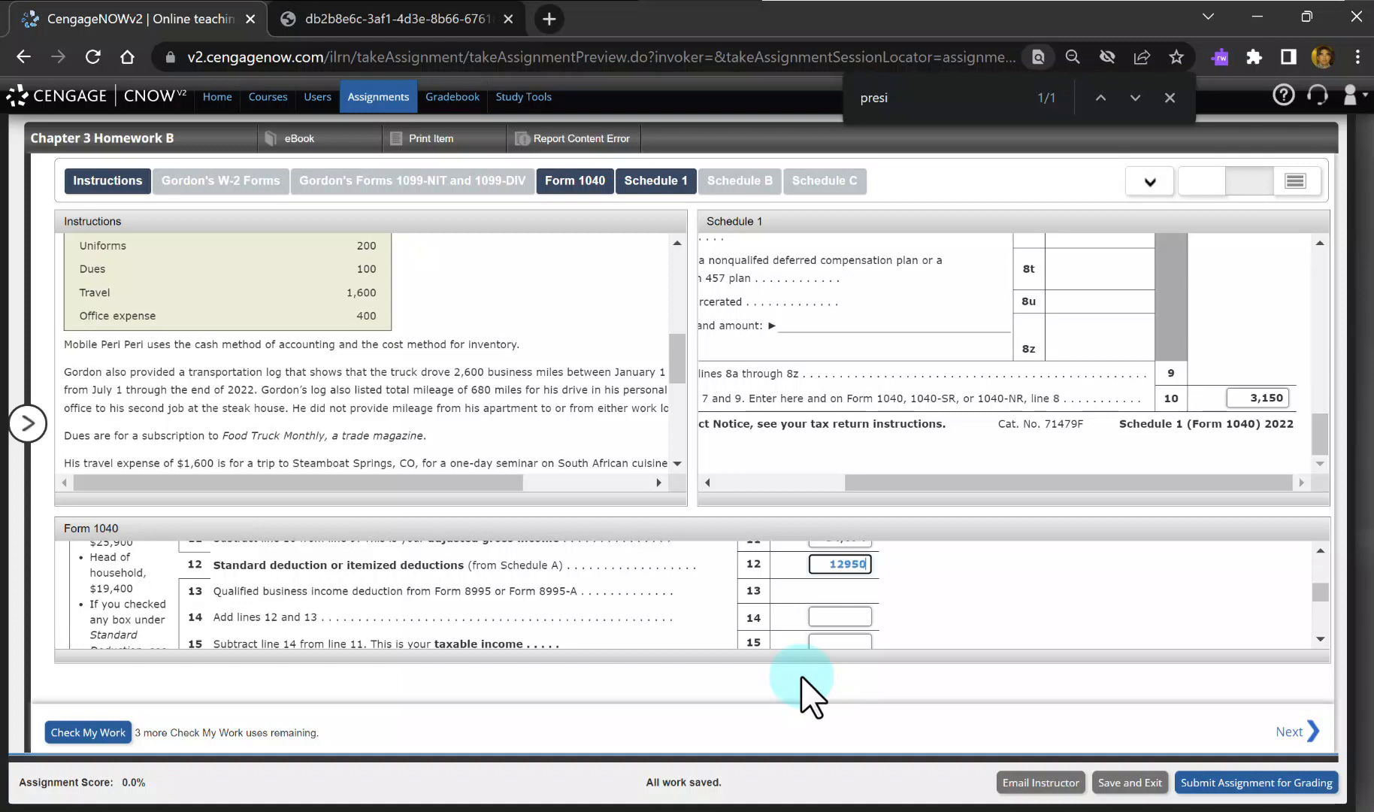
{"action": "left_click", "coordinate": [864, 618]}
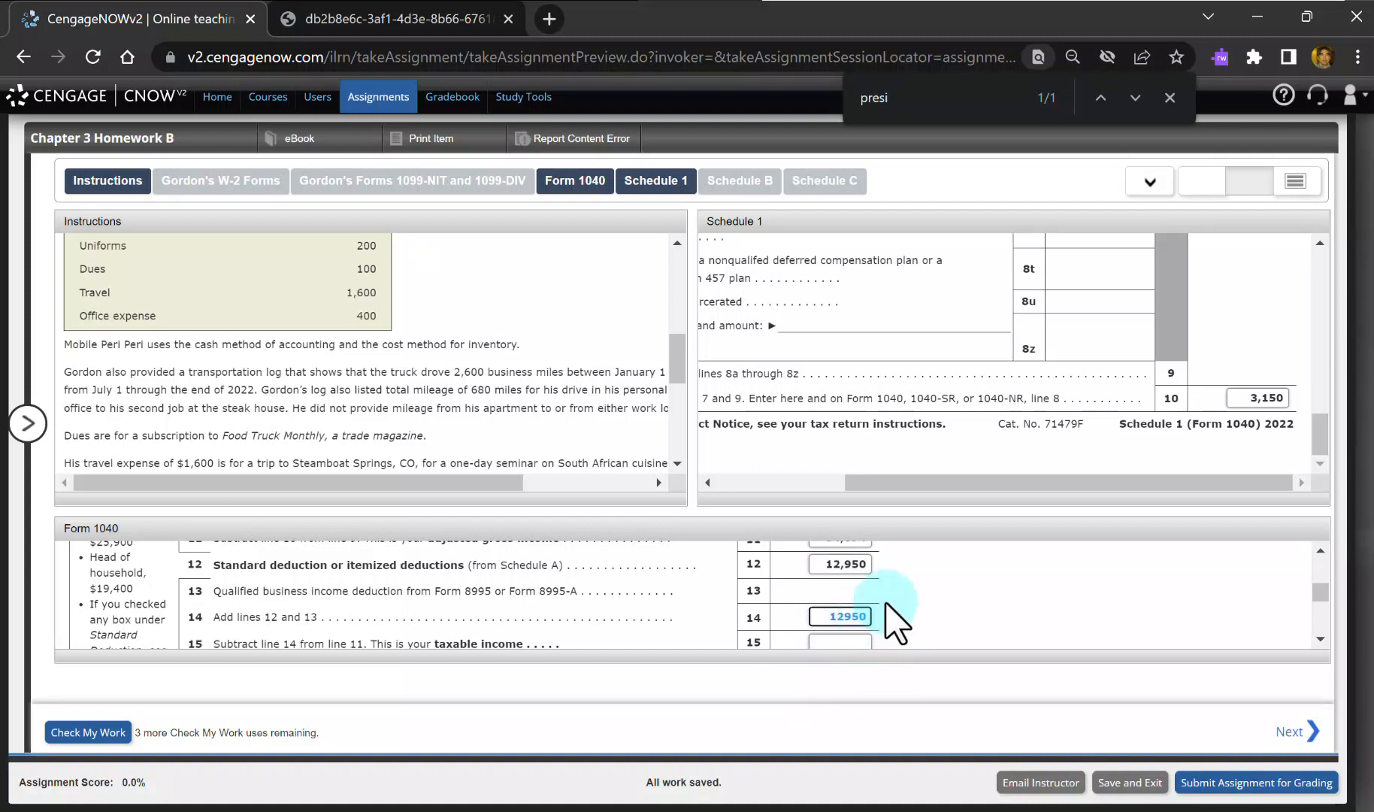
Step: In Excel, enter the deduction of 12950 in C9 and subtract it from the total income in C10 with +C8-C9
{"action": "scroll", "coordinate": [919, 589], "scroll_direction": "down", "scroll_amount": 1}
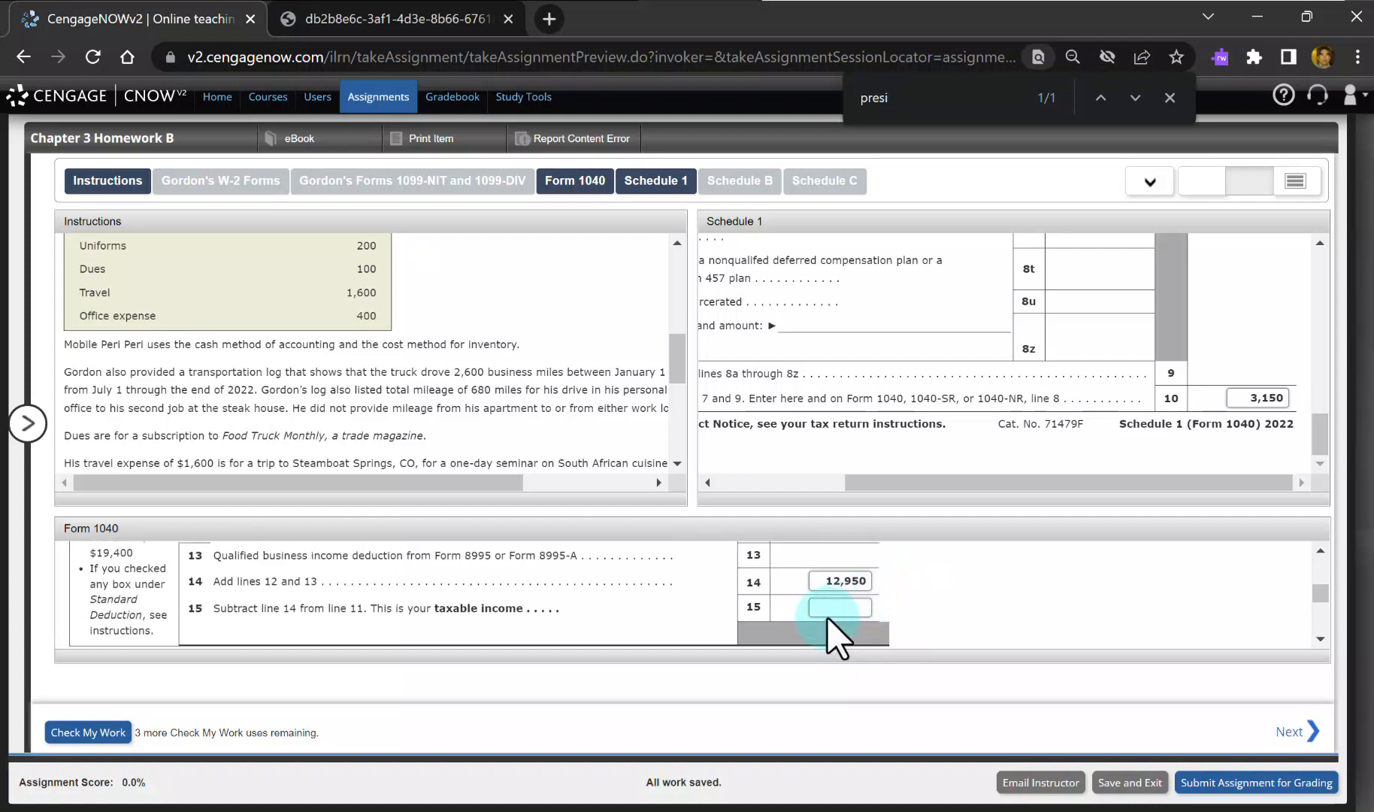
{"action": "scroll", "coordinate": [834, 613], "scroll_direction": "up", "scroll_amount": 3}
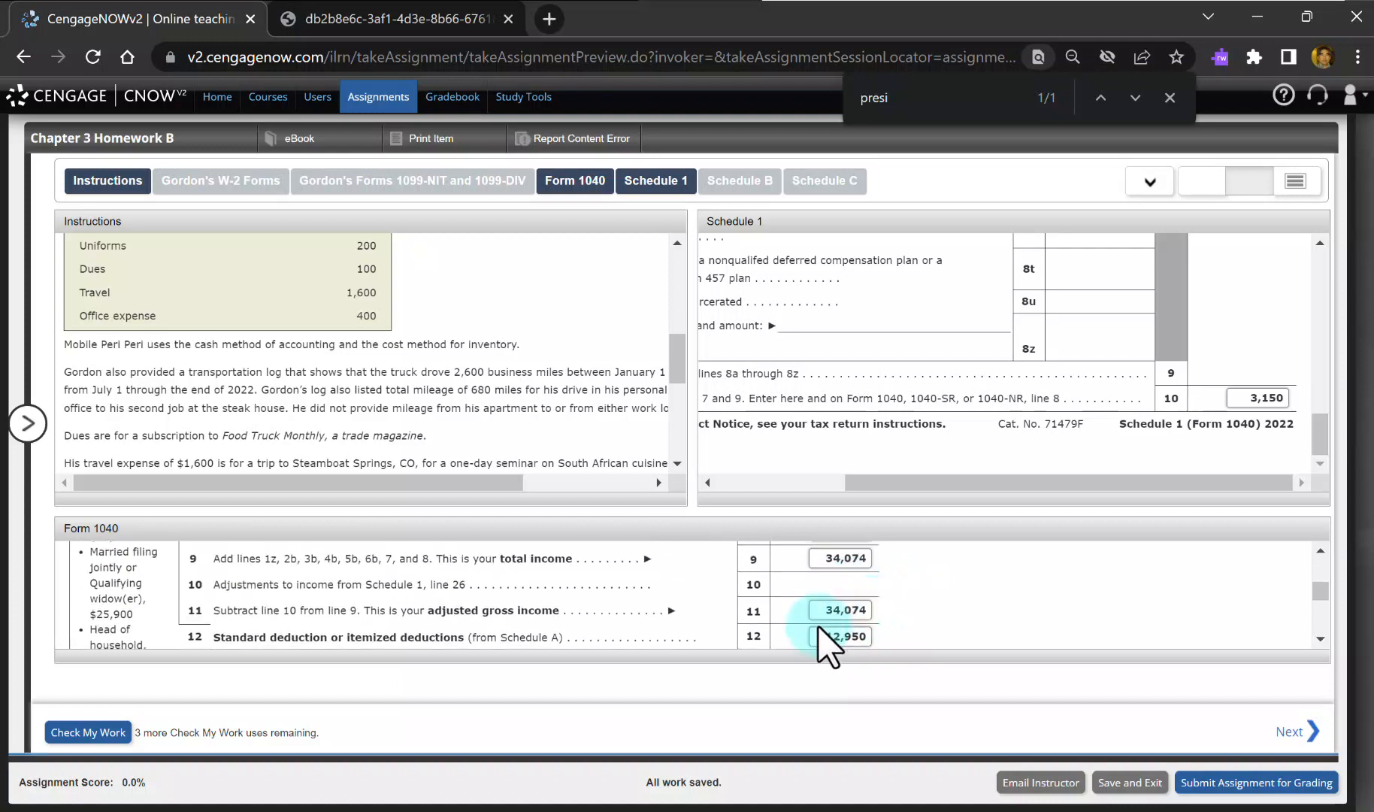
{"action": "scroll", "coordinate": [875, 620], "scroll_direction": "down", "scroll_amount": 2}
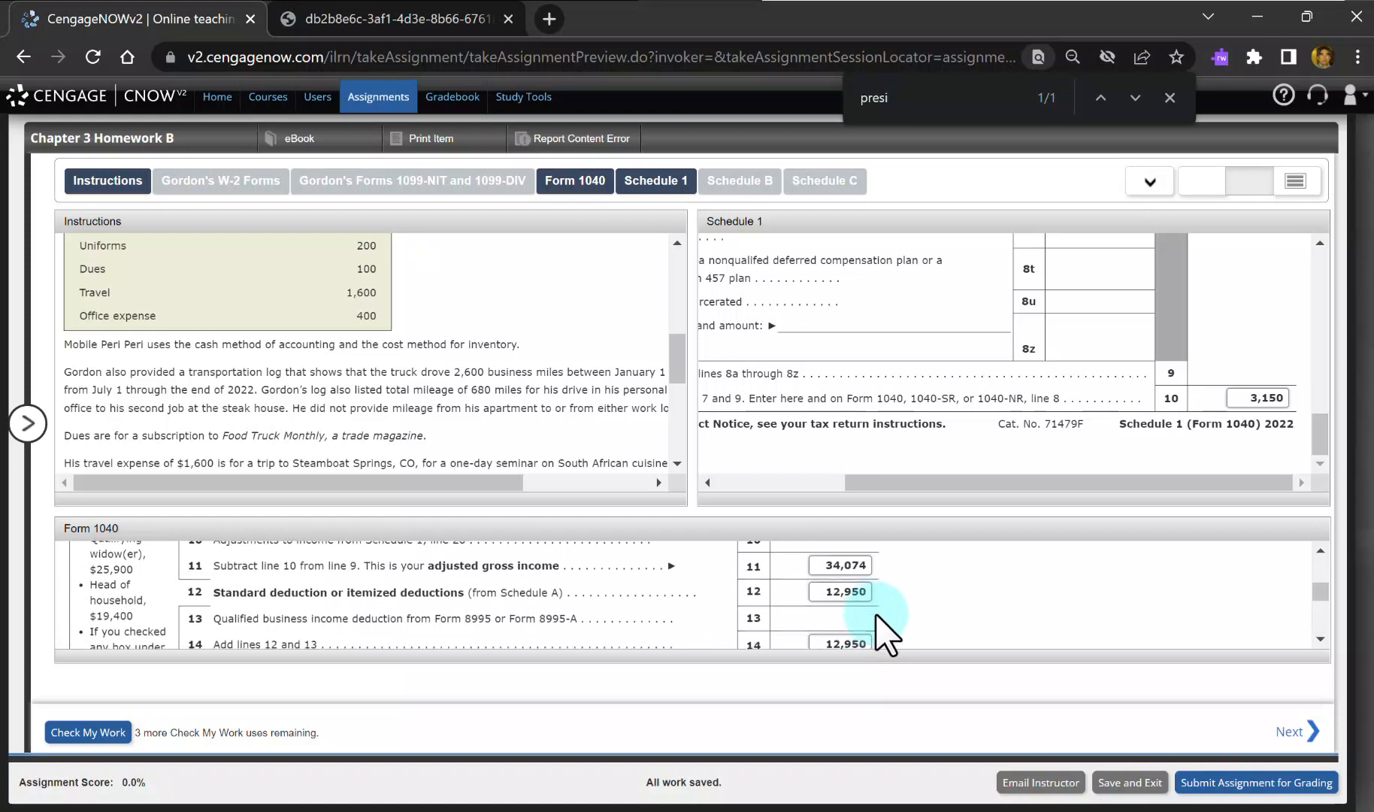
{"action": "key", "text": "alt+Tab"}
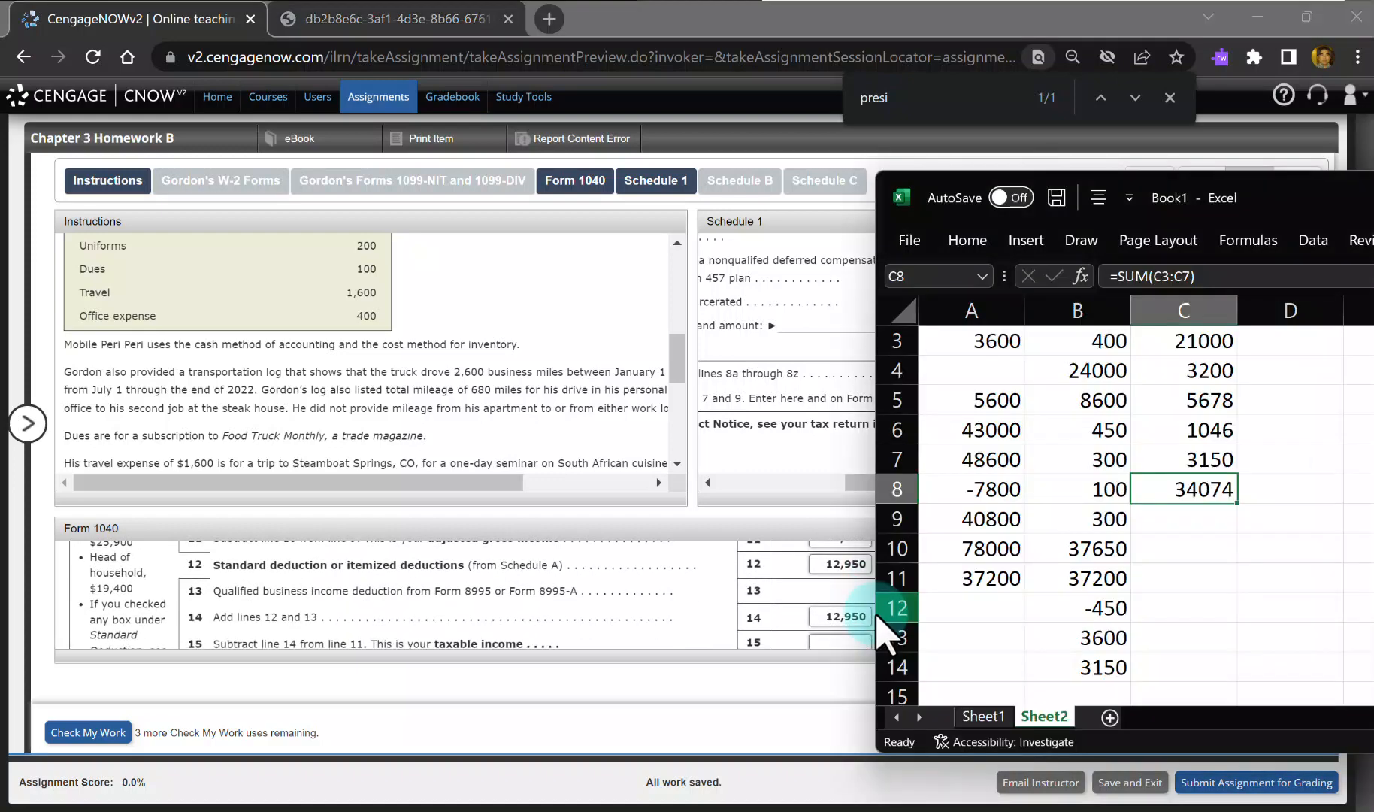
{"action": "left_click", "coordinate": [1203, 522]}
{"action": "type", "text": "12"}
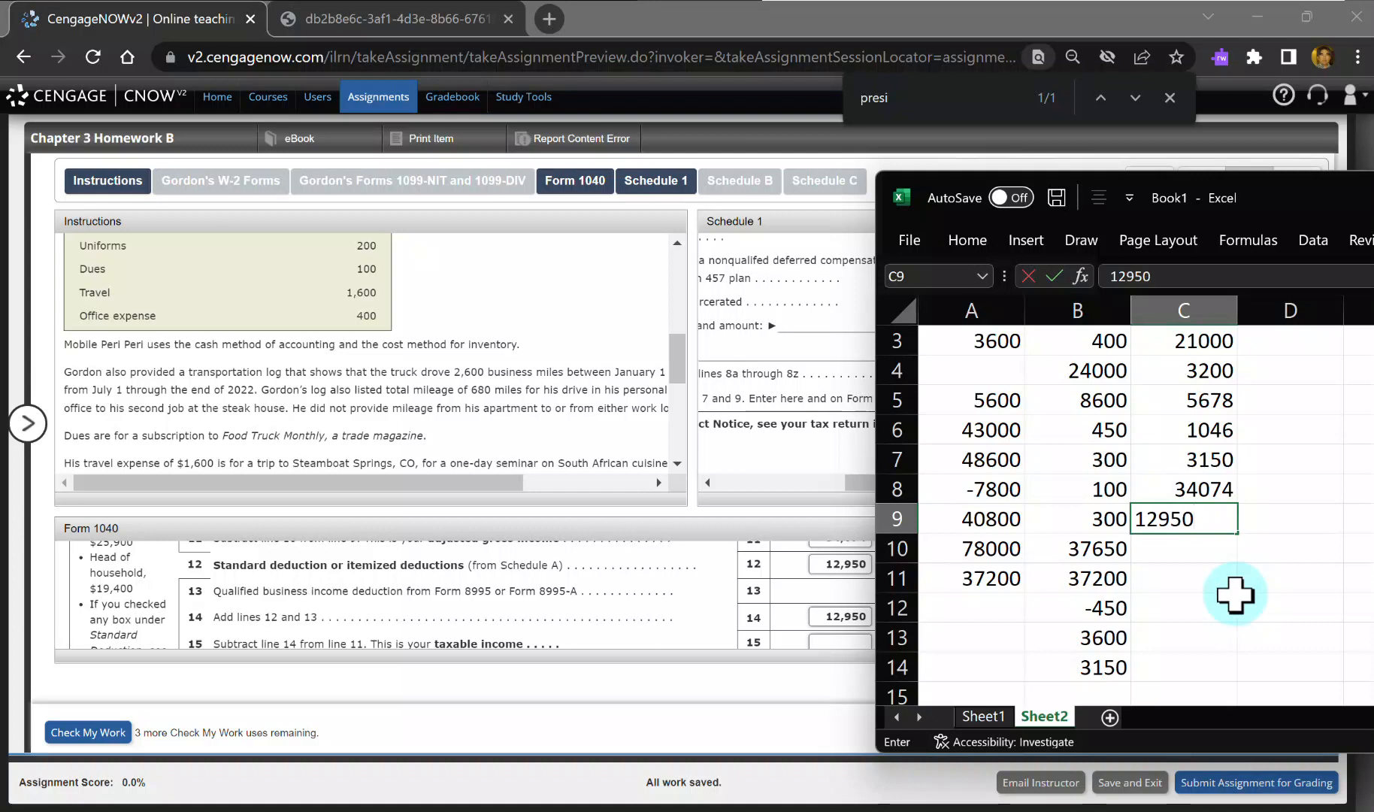
{"action": "type", "text": "950"}
{"action": "key", "text": "Return"}
{"action": "type", "text": "+"}
{"action": "key", "text": "Up"}
{"action": "key", "text": "Up"}
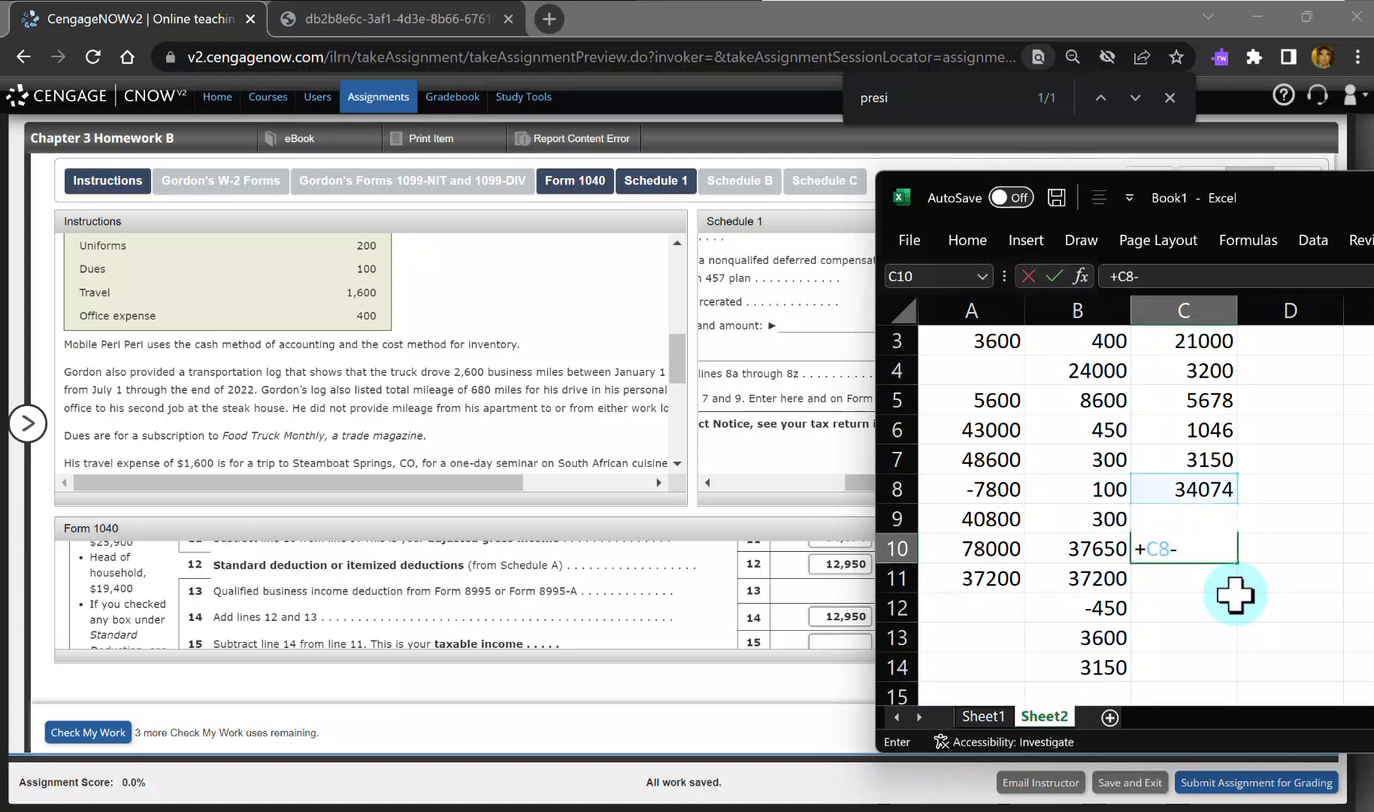
{"action": "key", "text": "Return"}
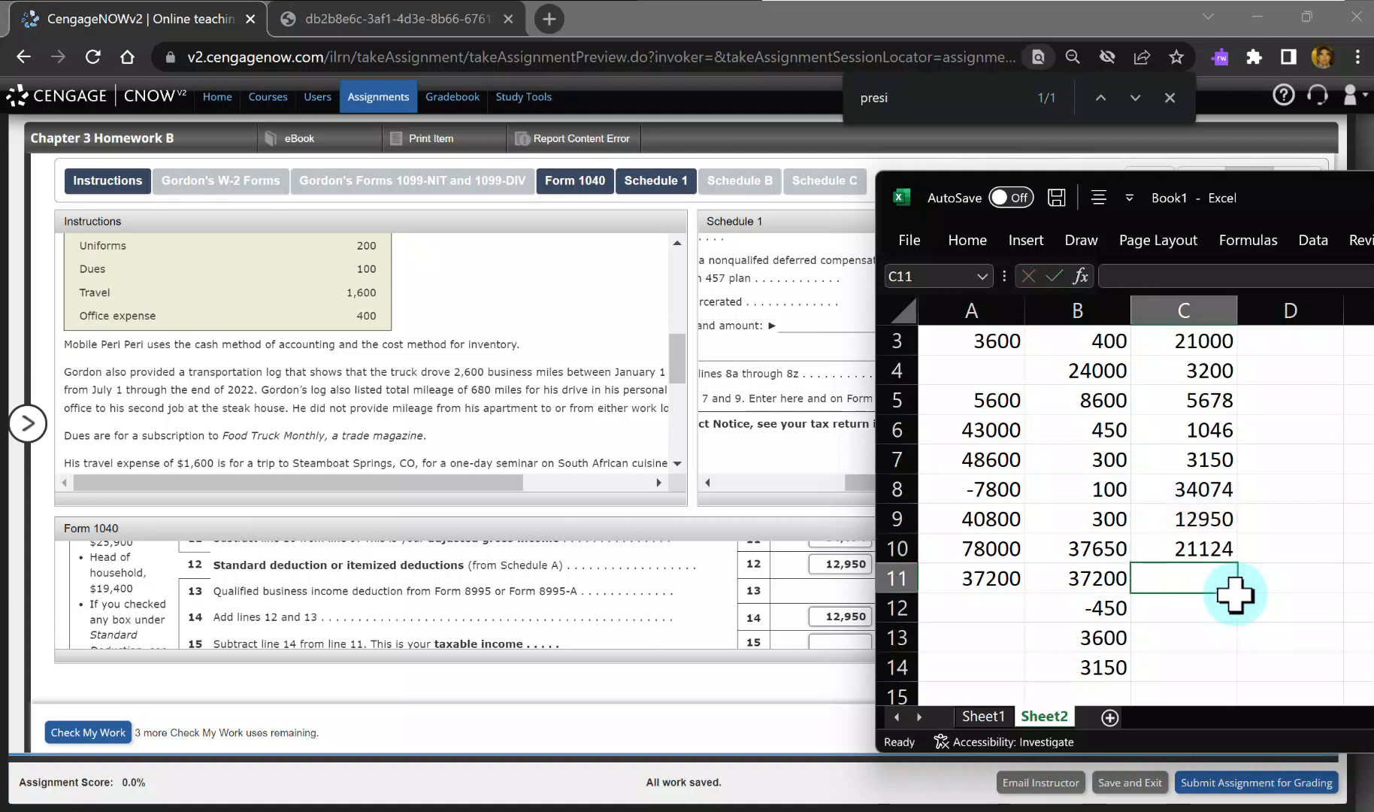
Step: Copy the result in C10 and enter the taxable income of 21124 on Form 1040 line 15
{"action": "left_click", "coordinate": [1217, 553]}
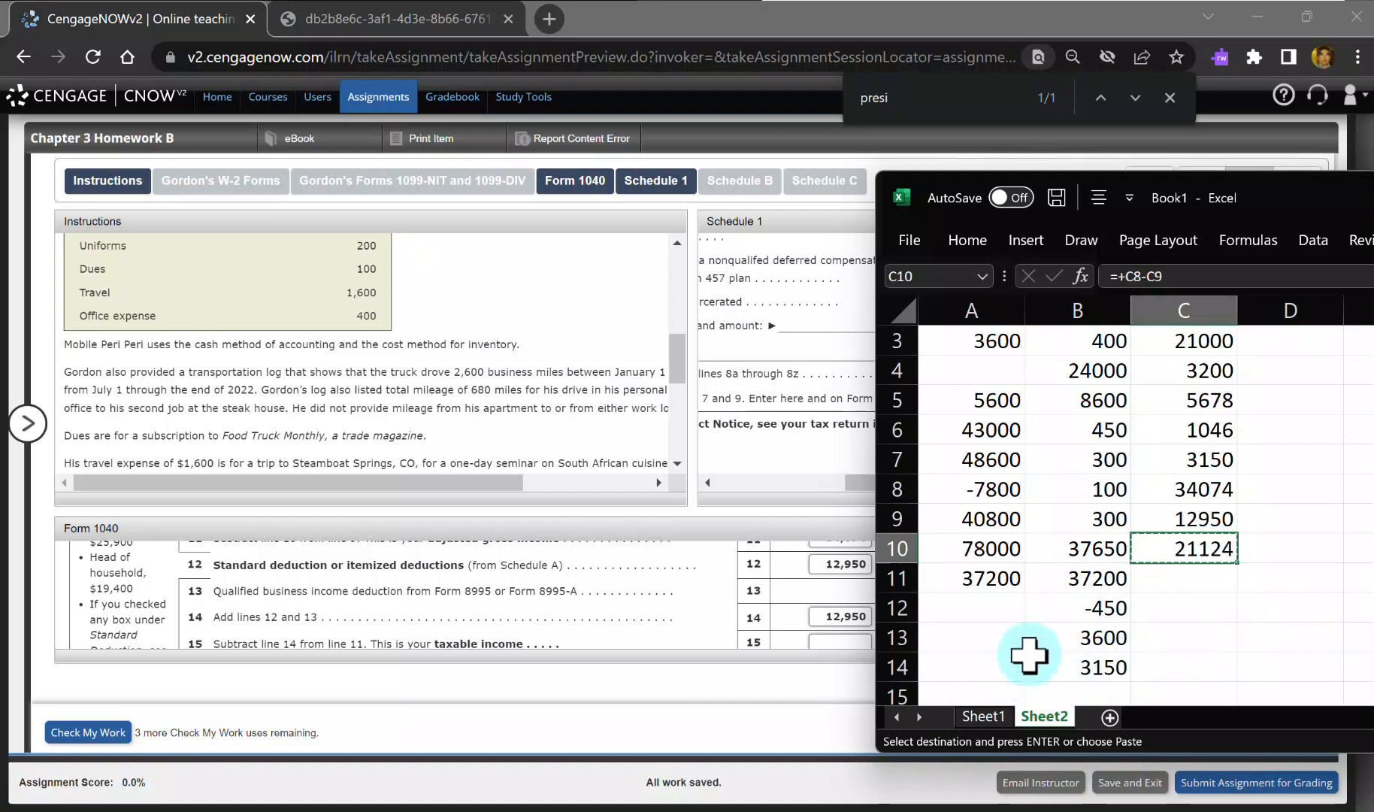
{"action": "left_click", "coordinate": [864, 645]}
{"action": "type", "text": "21124"}
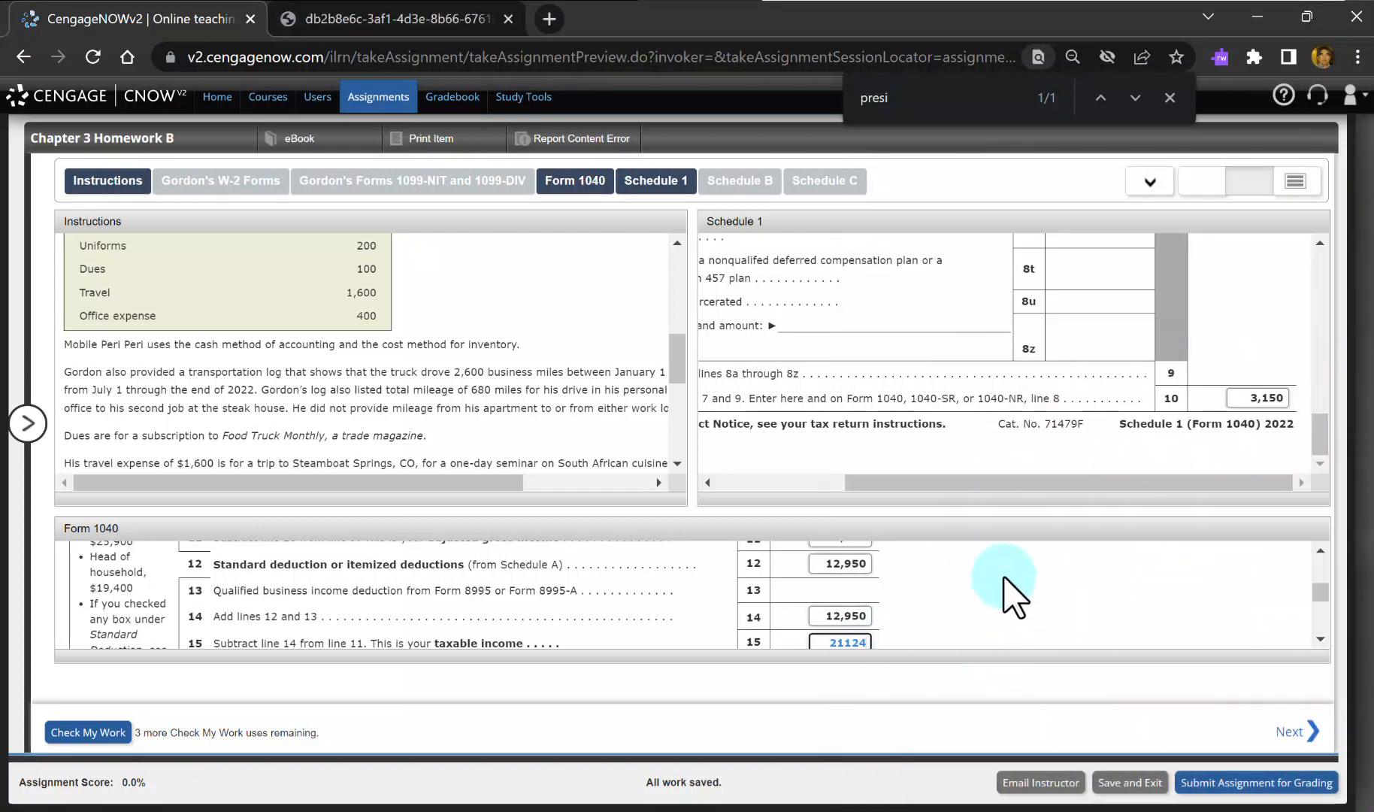
{"action": "scroll", "coordinate": [1005, 577], "scroll_direction": "down", "scroll_amount": 1}
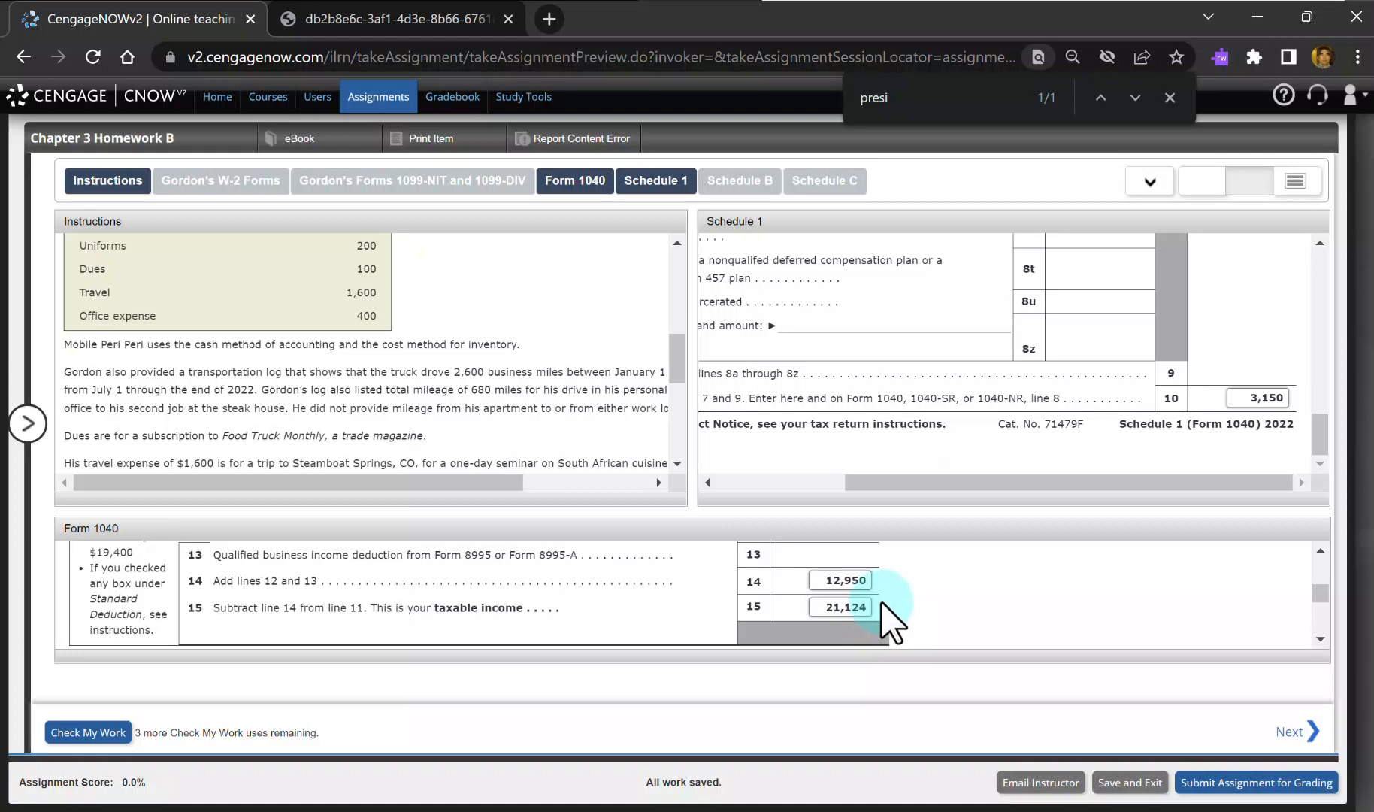
Step: Recheck the dividend and capital gain lines, then set the tile view to Instructions, Form 1040 and the Qualified Dividends and Capital Gain Tax Worksheet
{"action": "scroll", "coordinate": [890, 620], "scroll_direction": "up", "scroll_amount": 5}
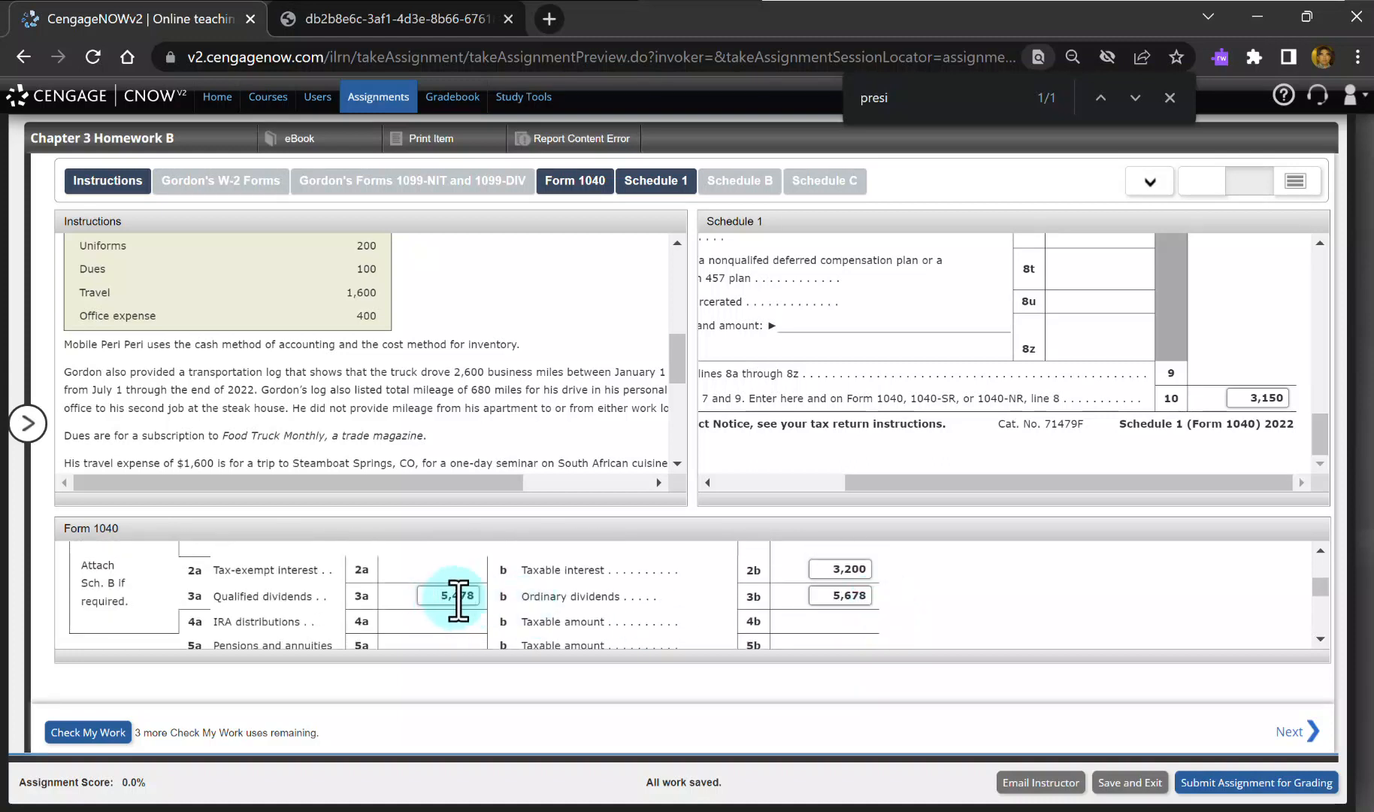
{"action": "scroll", "coordinate": [462, 595], "scroll_direction": "down", "scroll_amount": 3}
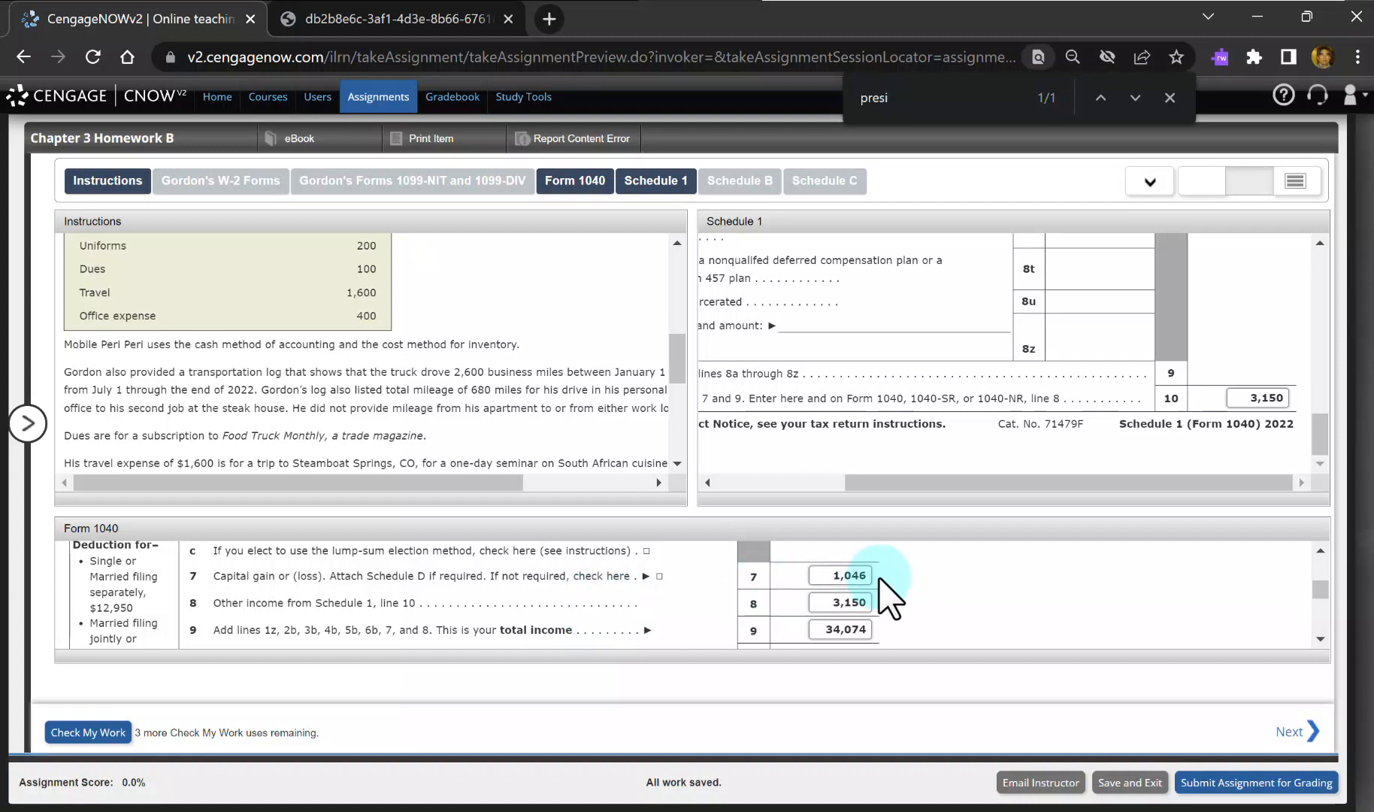
{"action": "scroll", "coordinate": [892, 598], "scroll_direction": "down", "scroll_amount": 5}
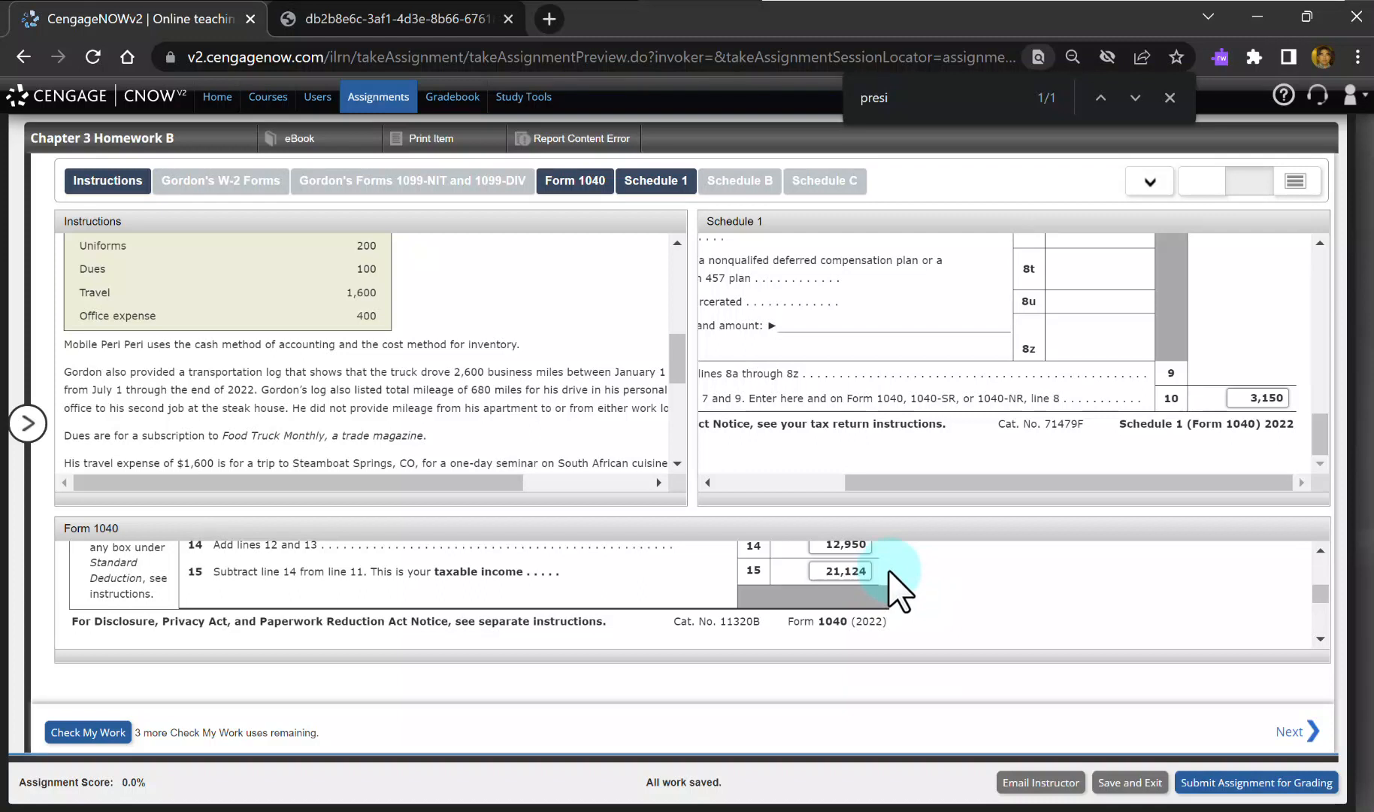
{"action": "mouse_move", "coordinate": [530, 181]}
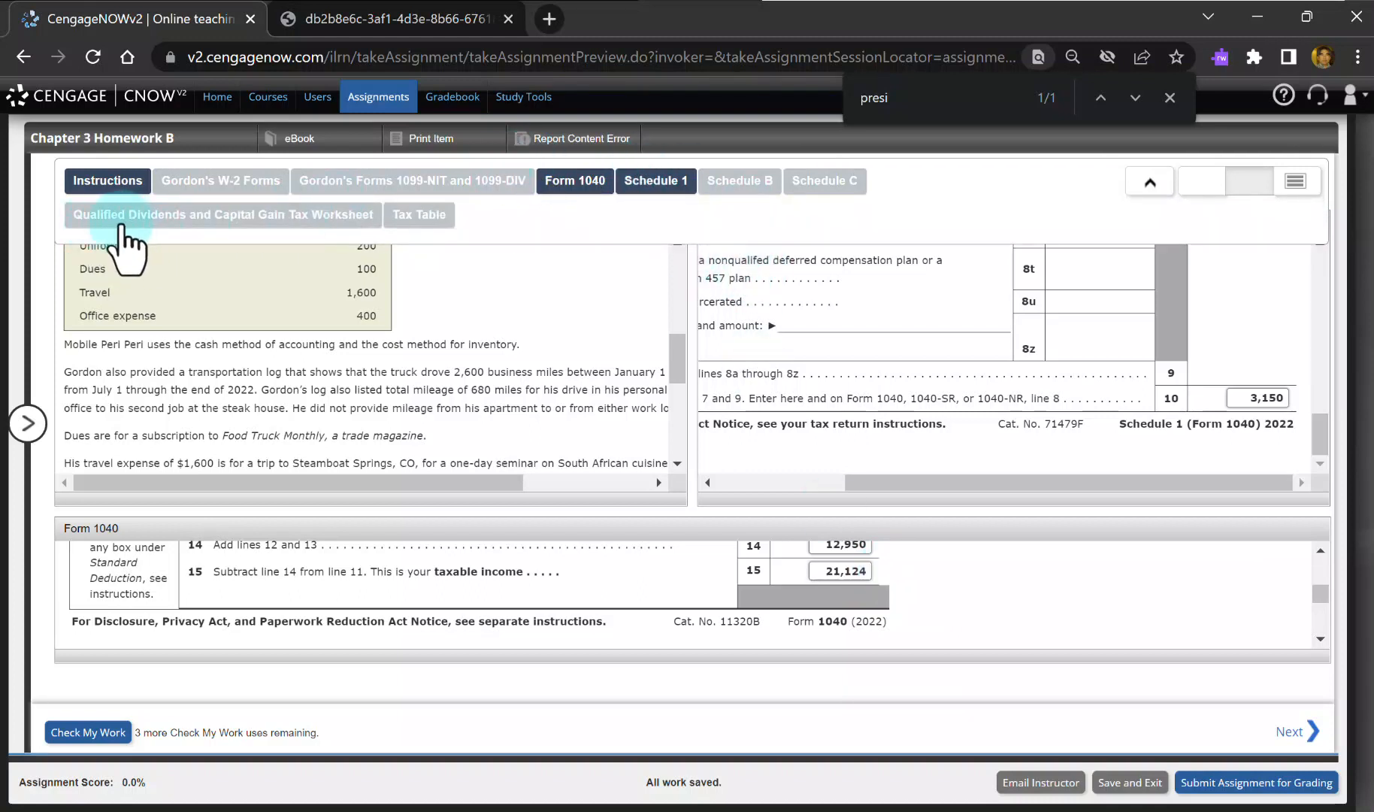
{"action": "left_click", "coordinate": [333, 226]}
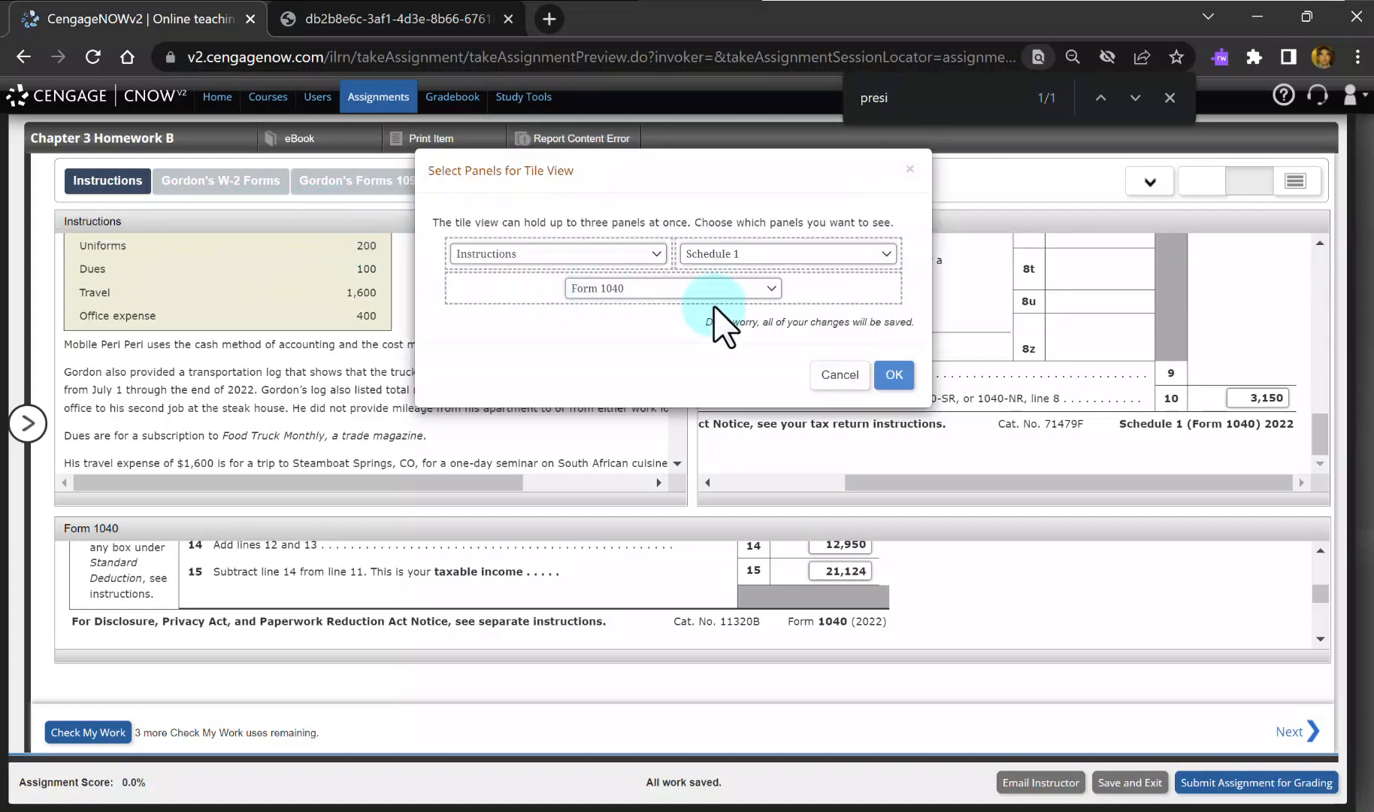
{"action": "left_click", "coordinate": [788, 255]}
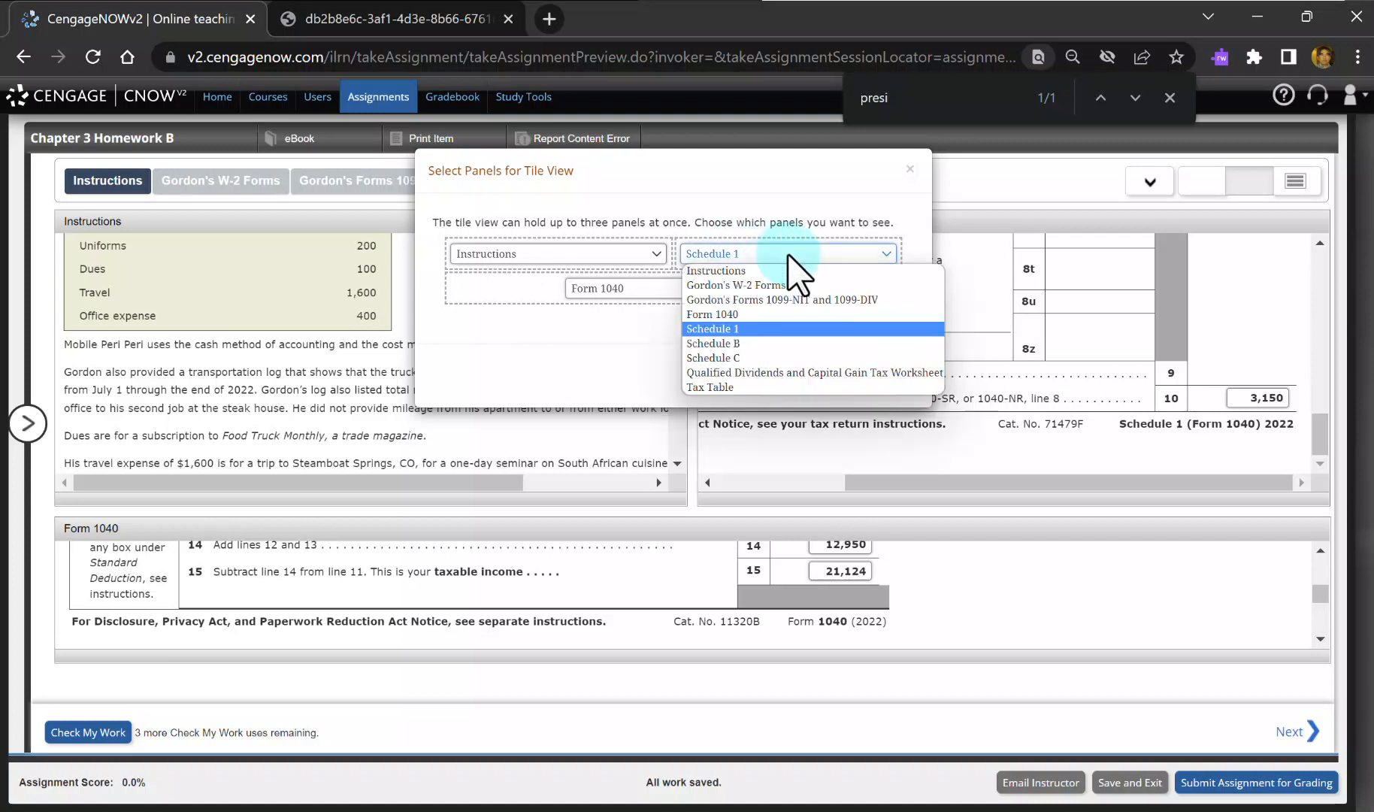
{"action": "left_click", "coordinate": [651, 290]}
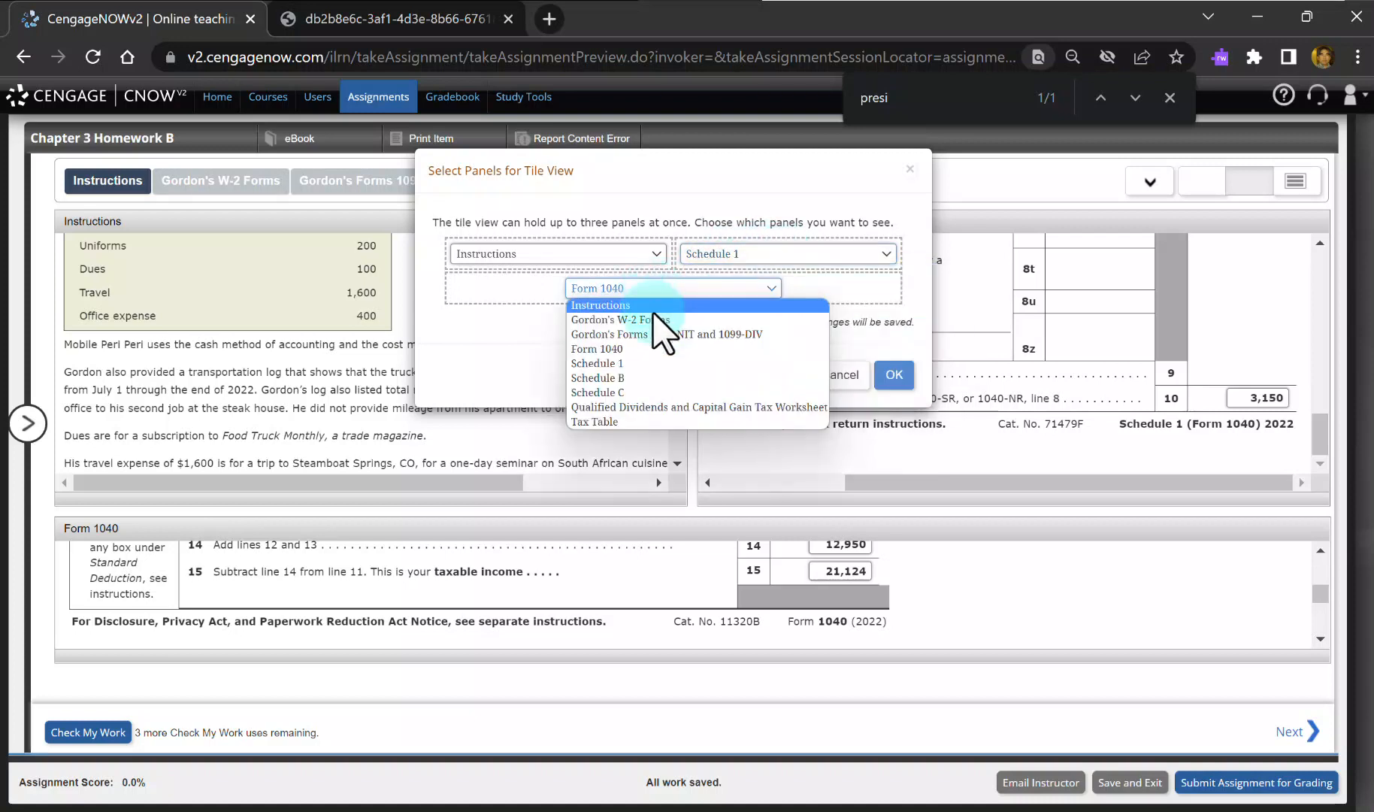
{"action": "left_click", "coordinate": [669, 407]}
{"action": "left_click", "coordinate": [790, 256]}
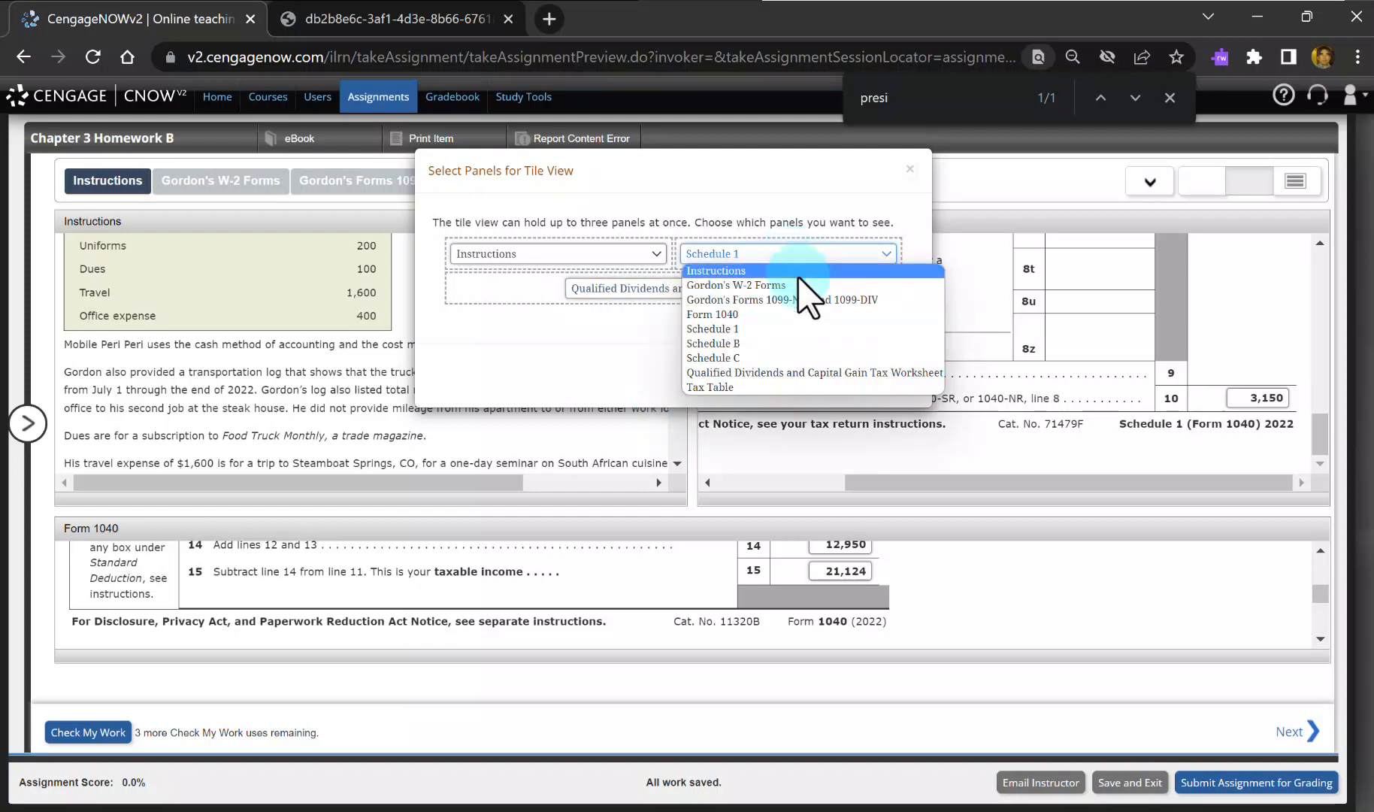
{"action": "left_click", "coordinate": [797, 315]}
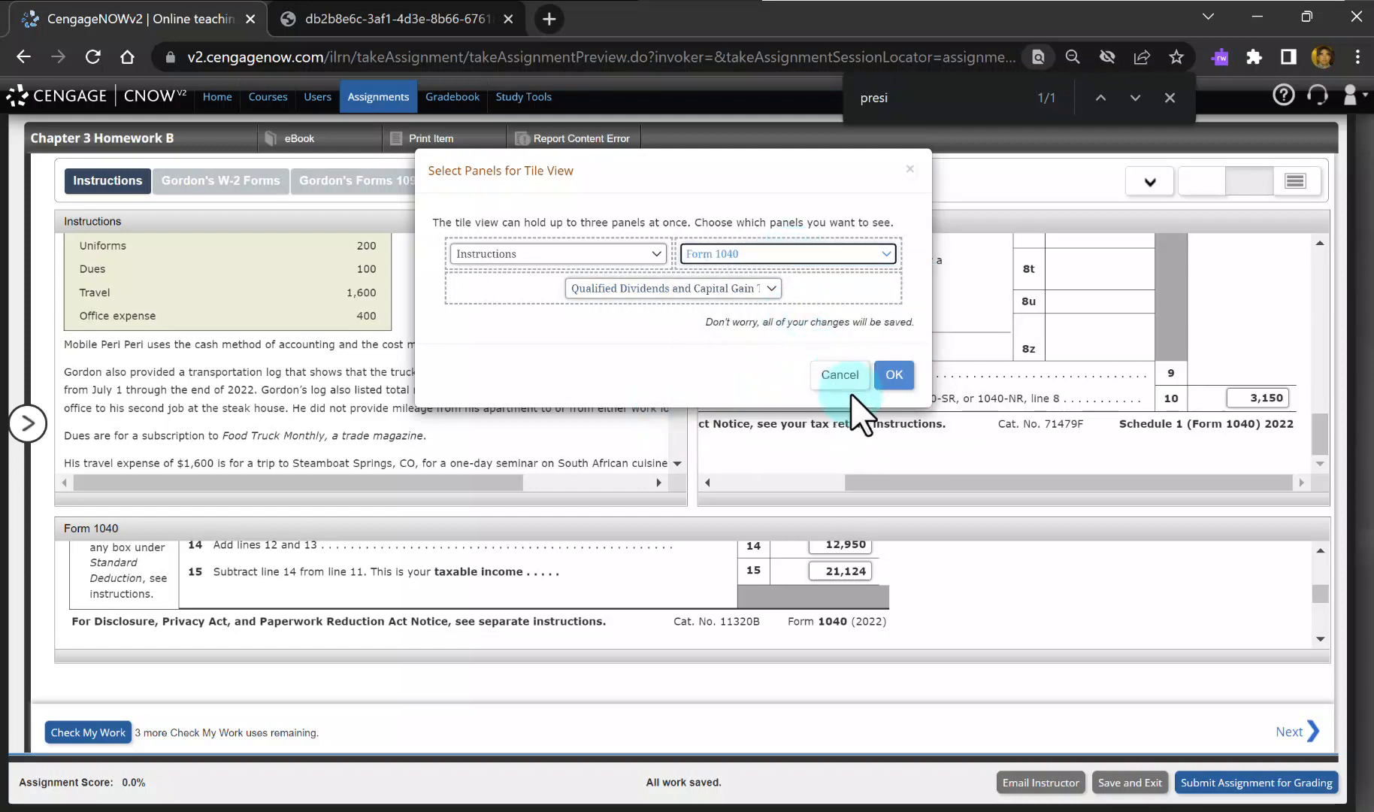
{"action": "left_click", "coordinate": [893, 373]}
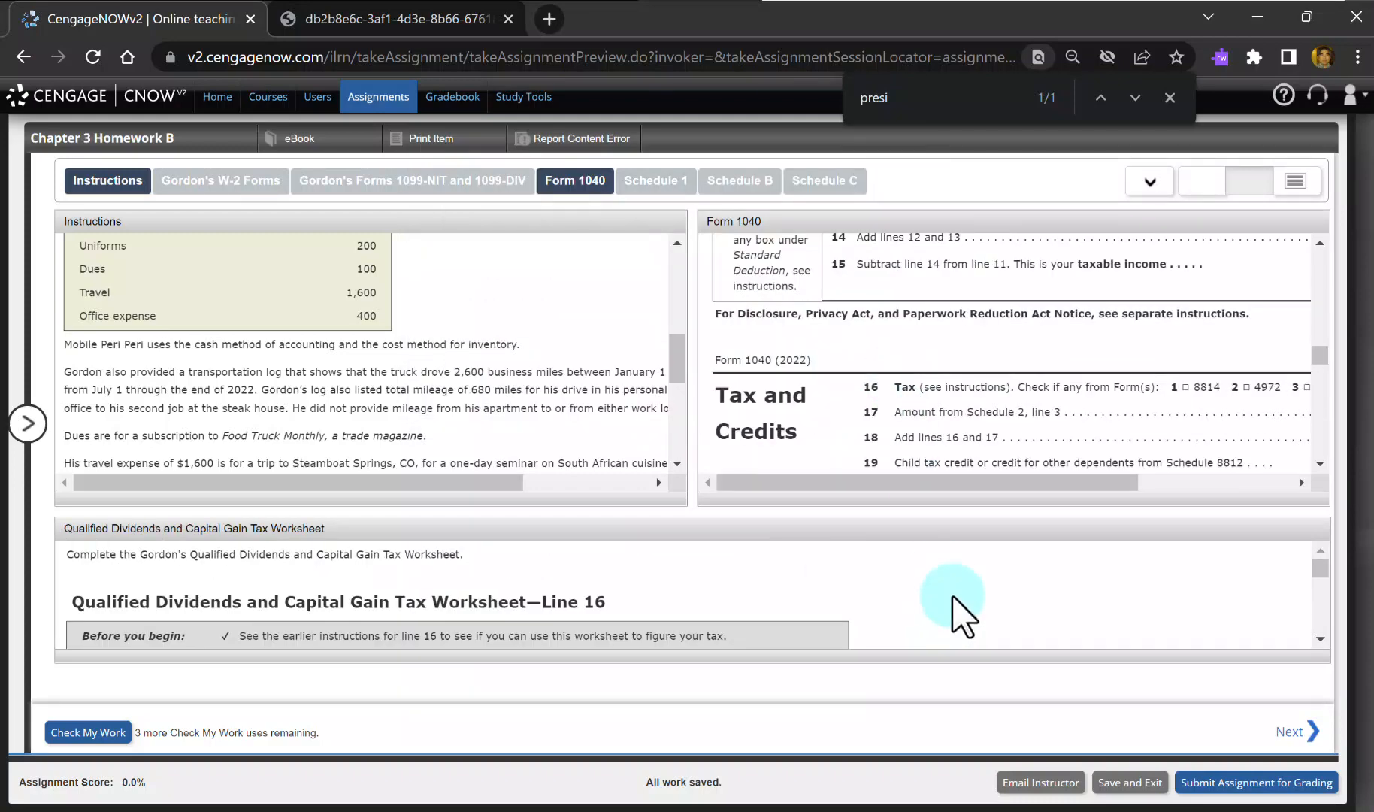
Step: Look through the Qualified Dividends and Capital Gain Tax Worksheet down to line 25 and back to its opening lines
{"action": "scroll", "coordinate": [953, 593], "scroll_direction": "down", "scroll_amount": 2}
{"action": "scroll", "coordinate": [952, 593], "scroll_direction": "down", "scroll_amount": 5}
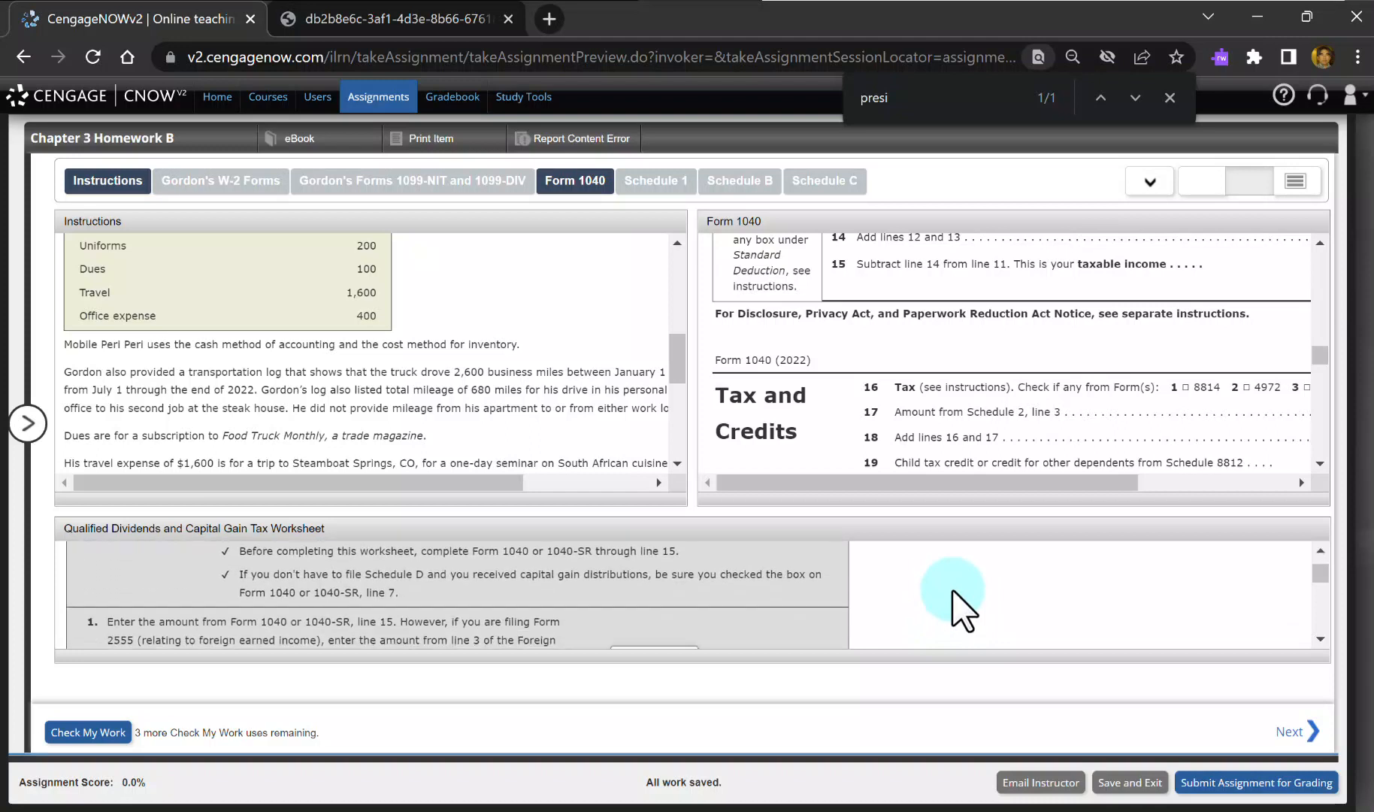
{"action": "scroll", "coordinate": [953, 593], "scroll_direction": "down", "scroll_amount": 5}
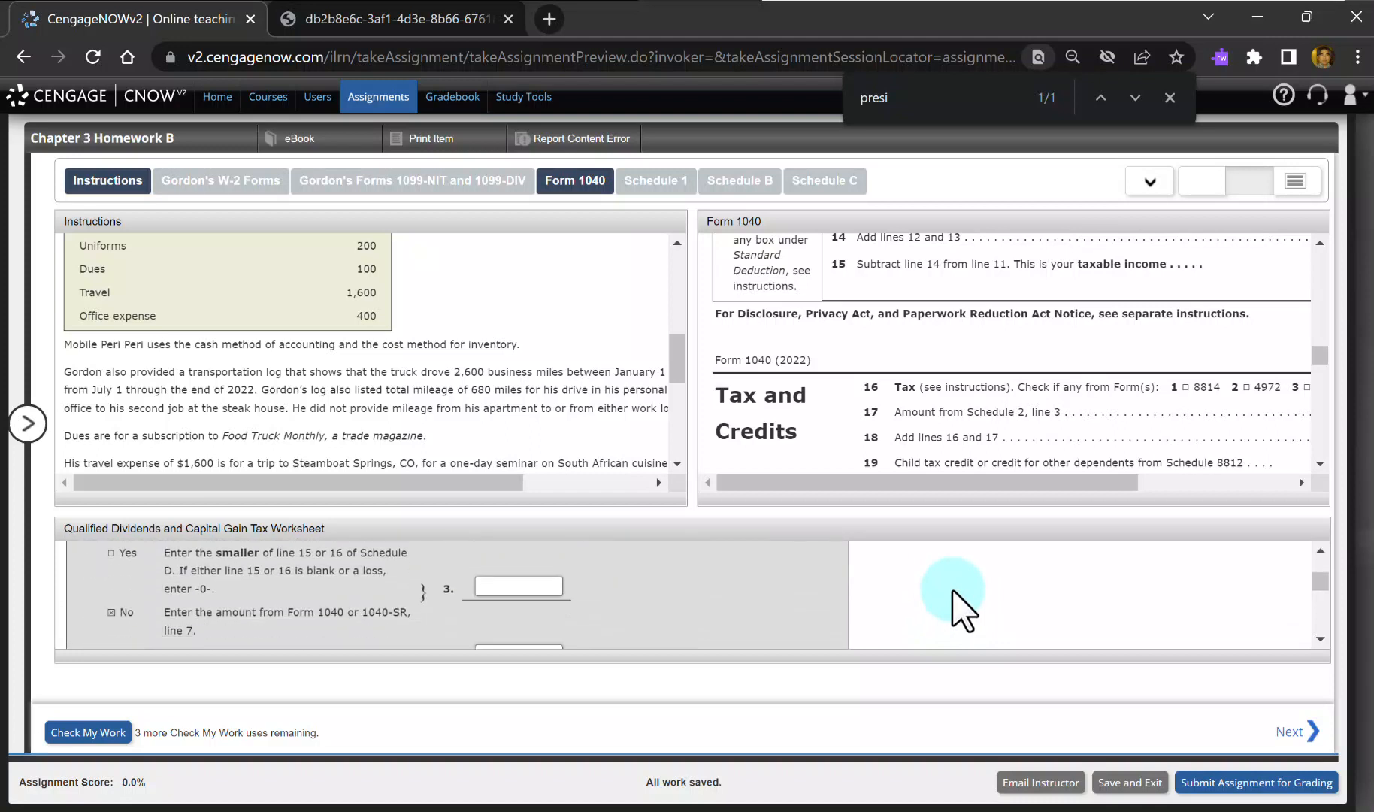
{"action": "scroll", "coordinate": [953, 594], "scroll_direction": "down", "scroll_amount": 10}
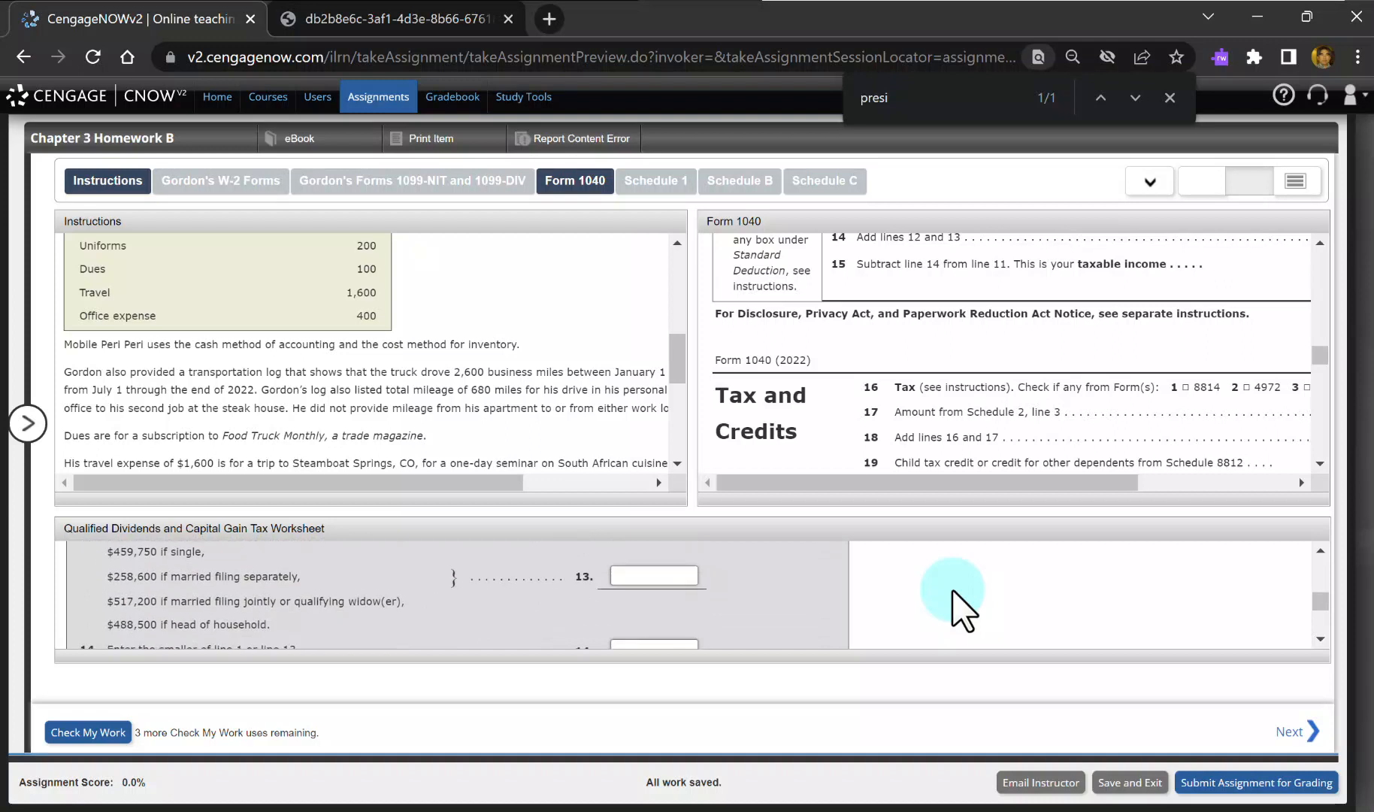
{"action": "scroll", "coordinate": [953, 594], "scroll_direction": "down", "scroll_amount": 3}
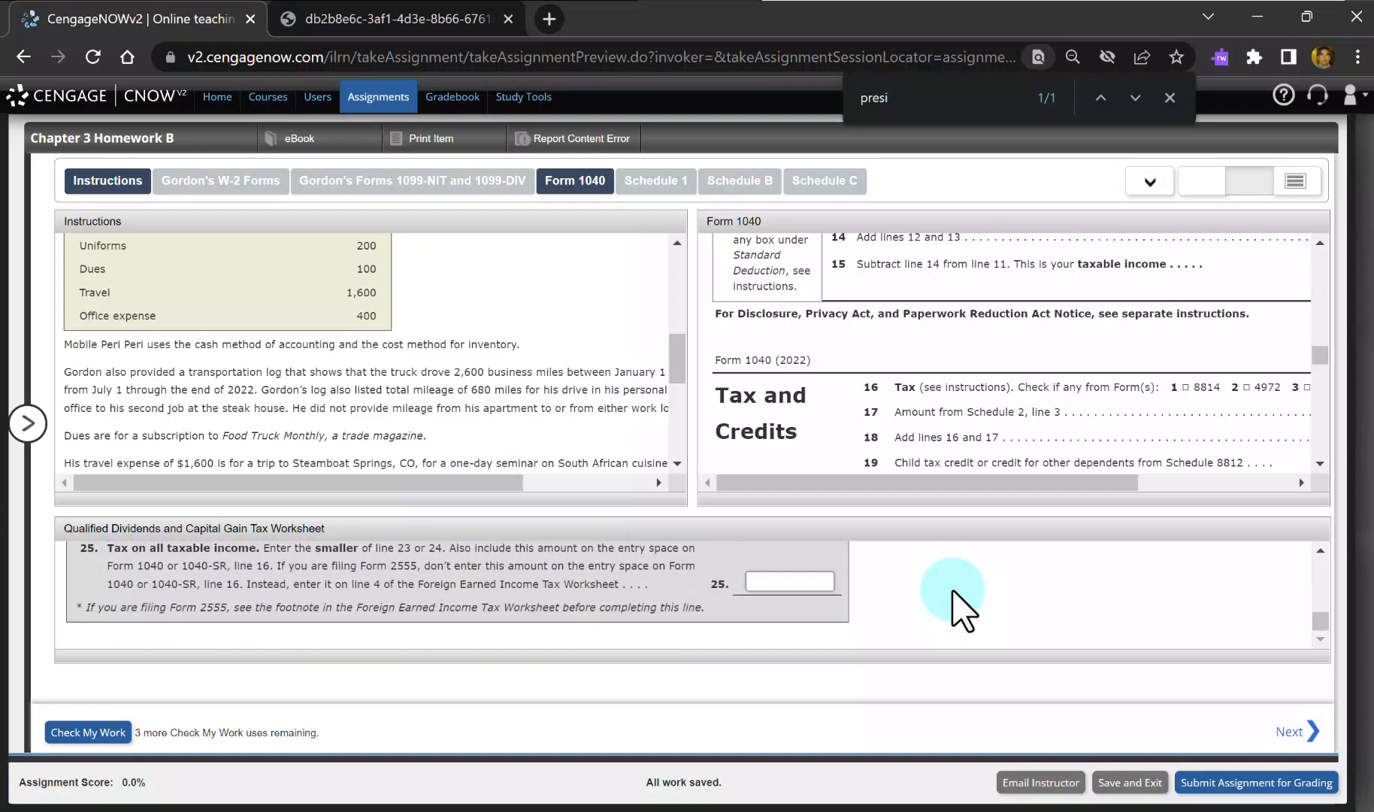
{"action": "scroll", "coordinate": [896, 614], "scroll_direction": "up", "scroll_amount": 10}
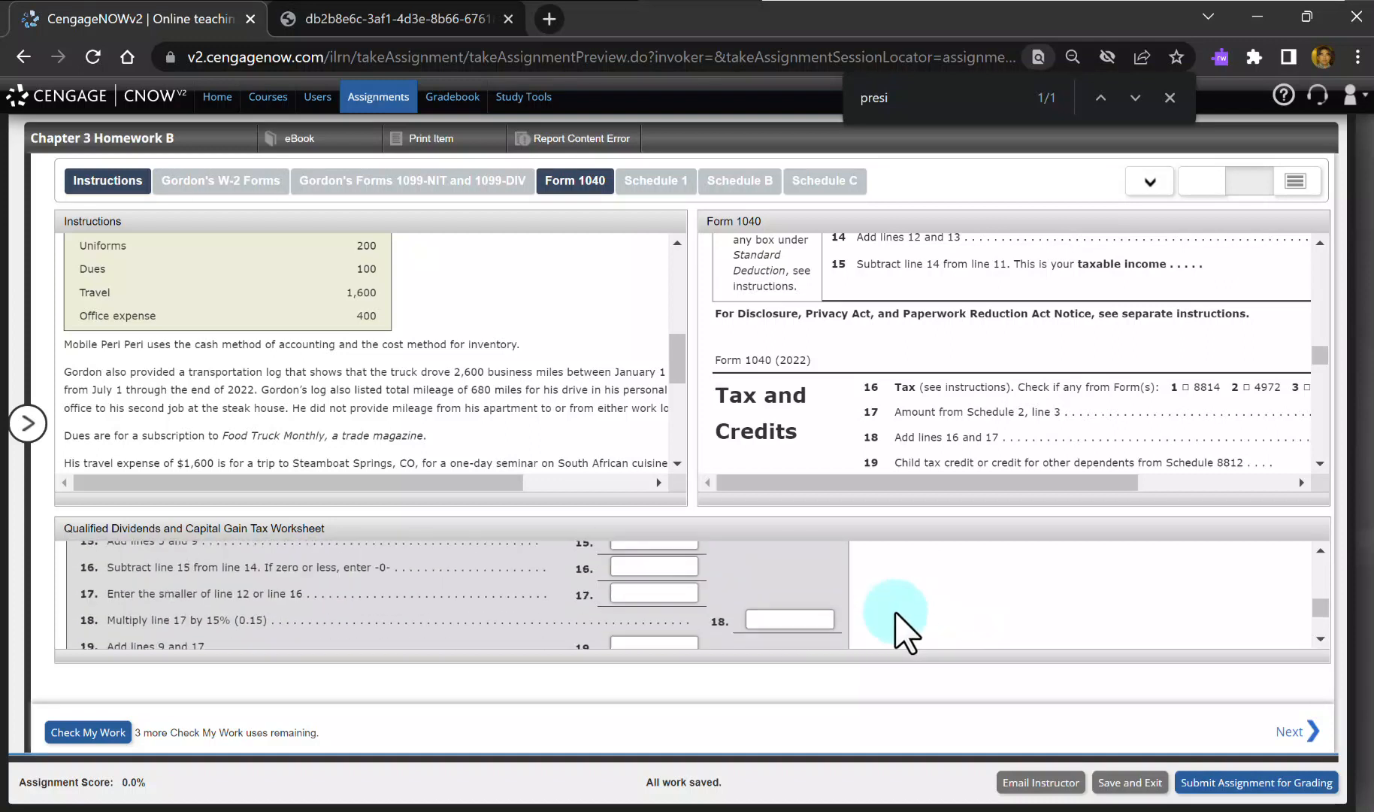
{"action": "scroll", "coordinate": [896, 613], "scroll_direction": "up", "scroll_amount": 5}
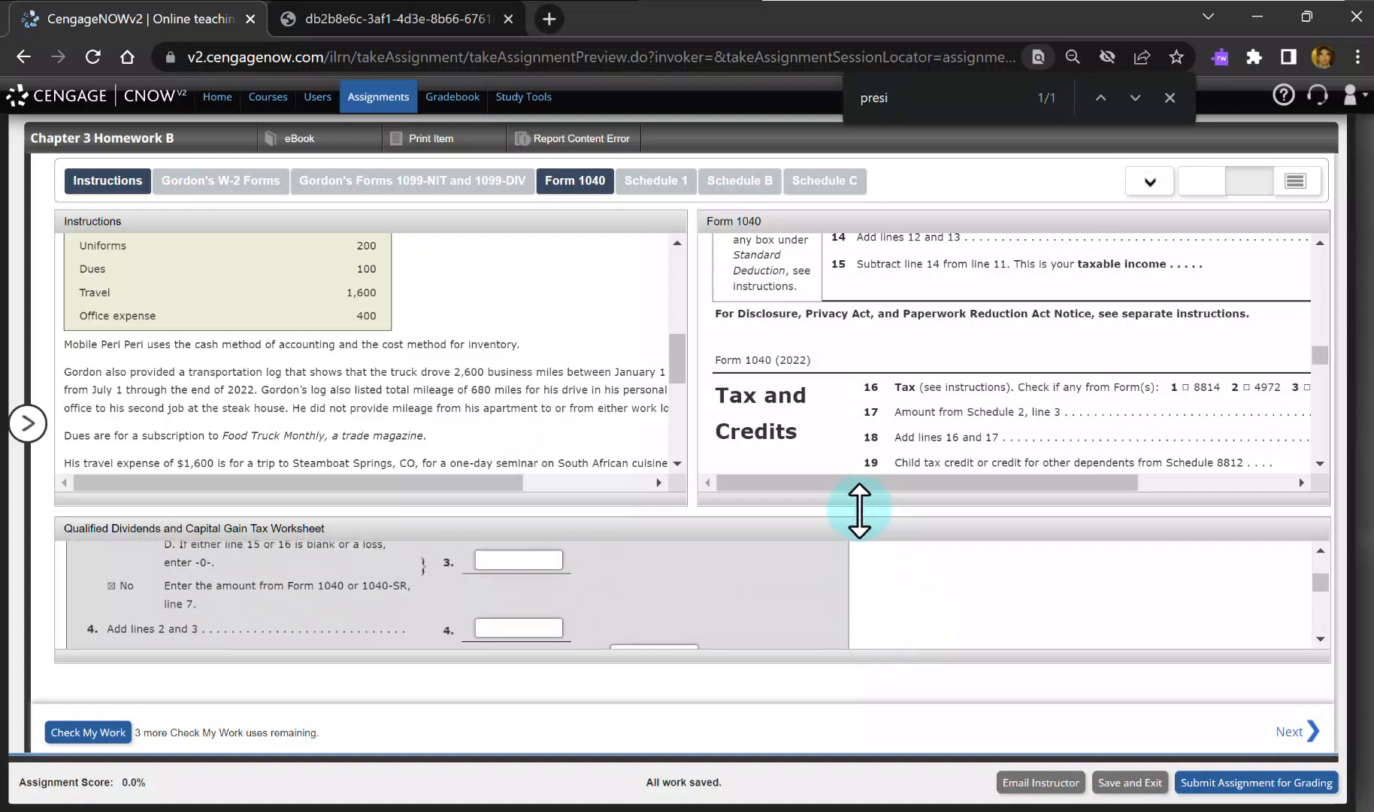
Step: Enlarge the Qualified Dividends and Capital Gain Tax Worksheet tile and enter the taxable income from Form 1040 line 15, 21124, on its line 1
{"action": "left_click_drag", "start_coordinate": [860, 509], "coordinate": [864, 388]}
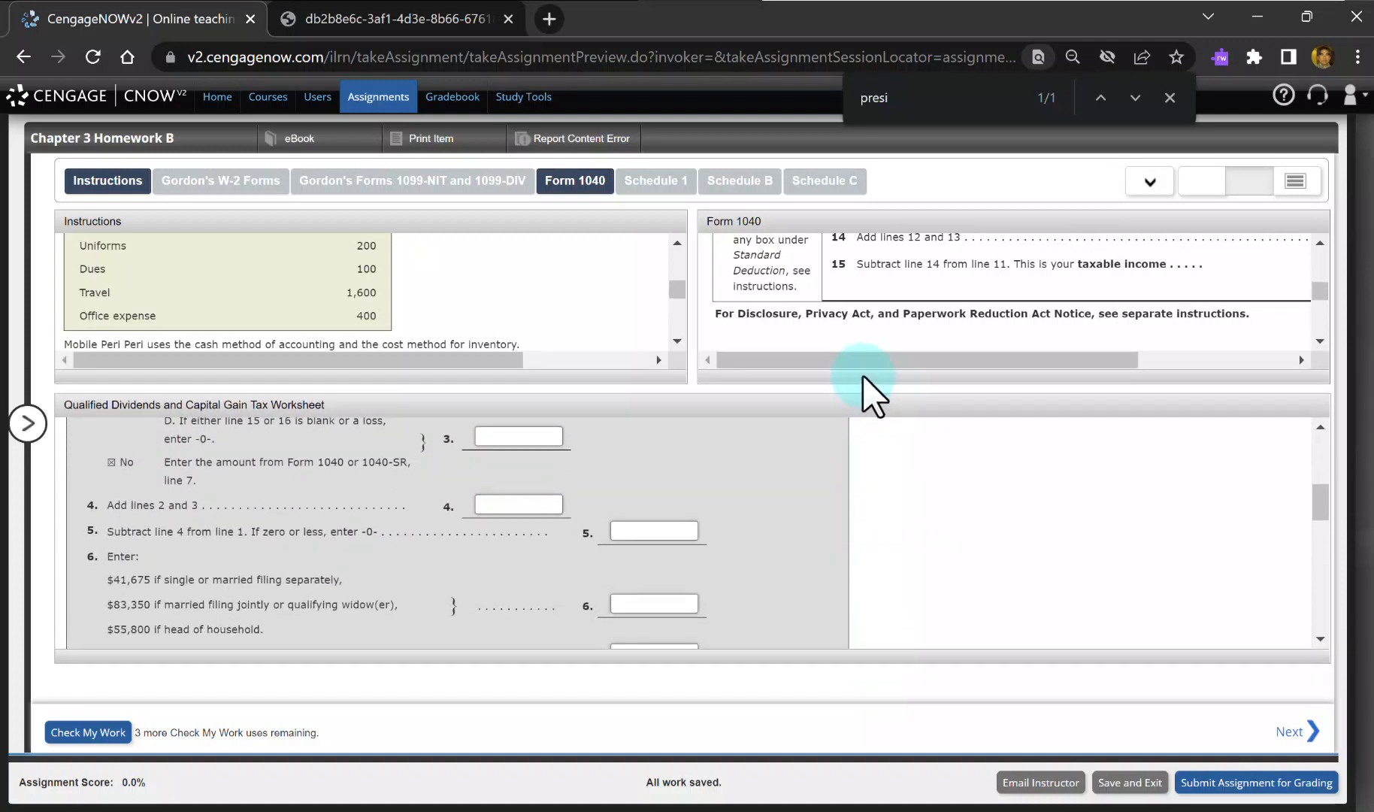
{"action": "scroll", "coordinate": [1323, 514], "scroll_direction": "up", "scroll_amount": 3}
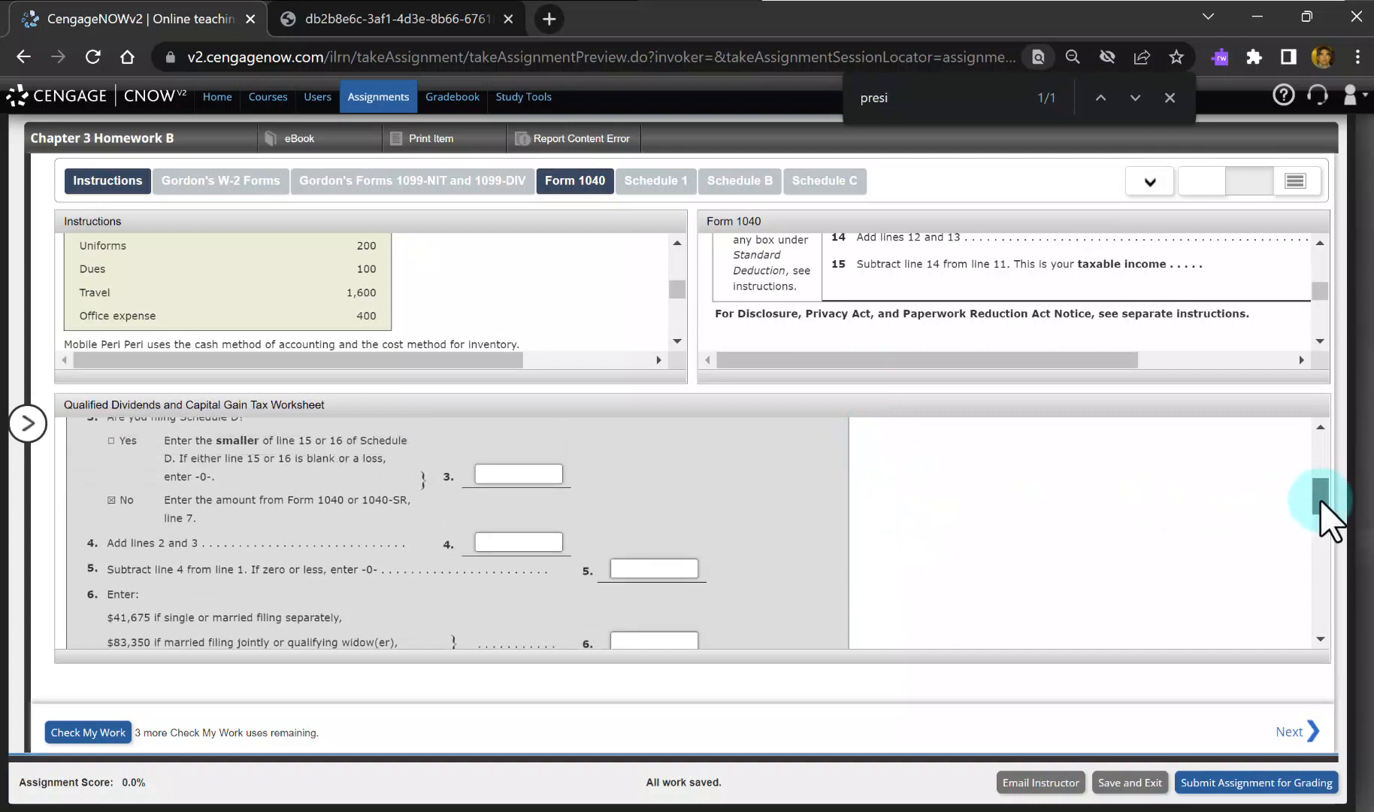
{"action": "scroll", "coordinate": [1323, 466], "scroll_direction": "up", "scroll_amount": 2}
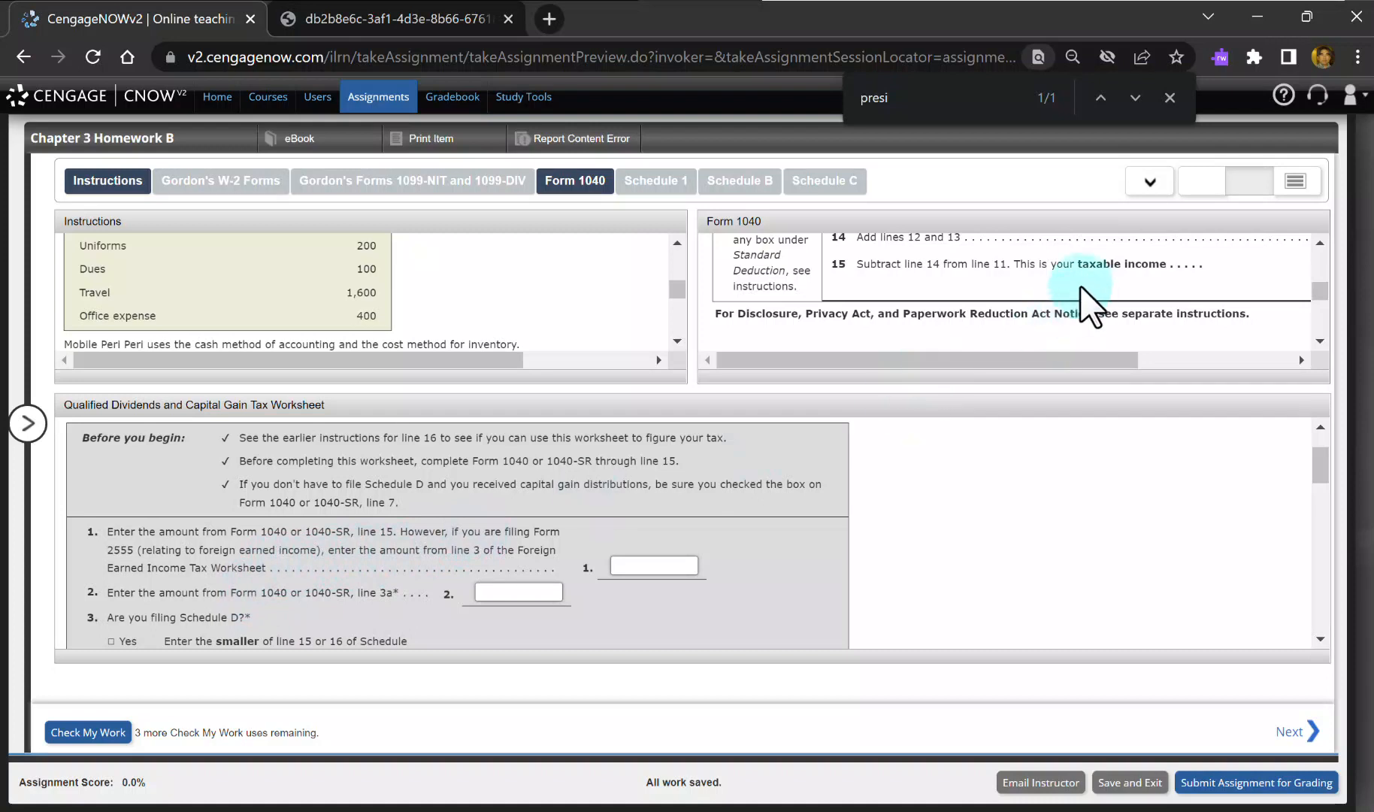
{"action": "scroll", "coordinate": [977, 331], "scroll_direction": "up", "scroll_amount": 1}
{"action": "left_click_drag", "start_coordinate": [1066, 362], "coordinate": [1282, 325]}
{"action": "left_click", "coordinate": [665, 563]}
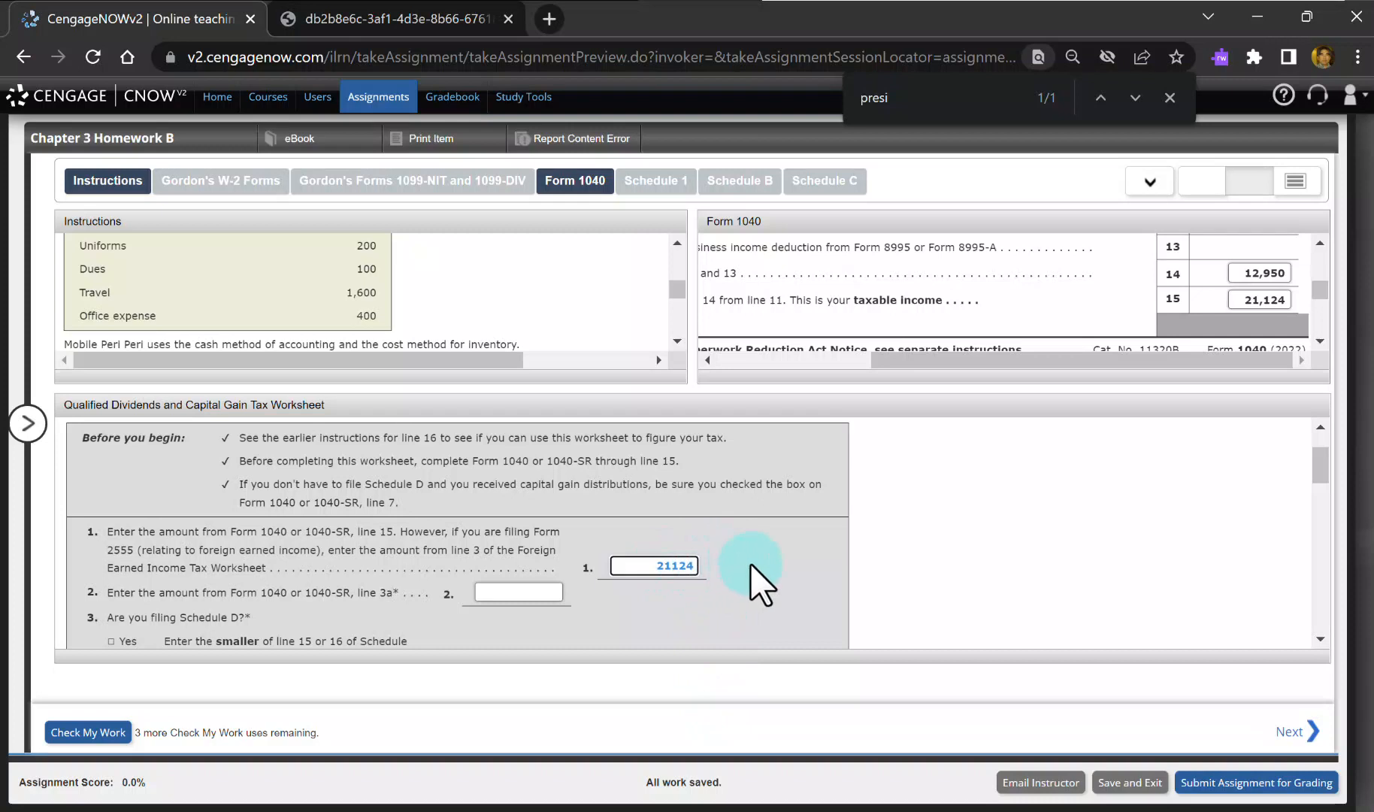
Step: Enter the qualified dividends from Form 1040 line 3a, 5478, on line 2 of the worksheet
{"action": "scroll", "coordinate": [756, 581], "scroll_direction": "down", "scroll_amount": 1}
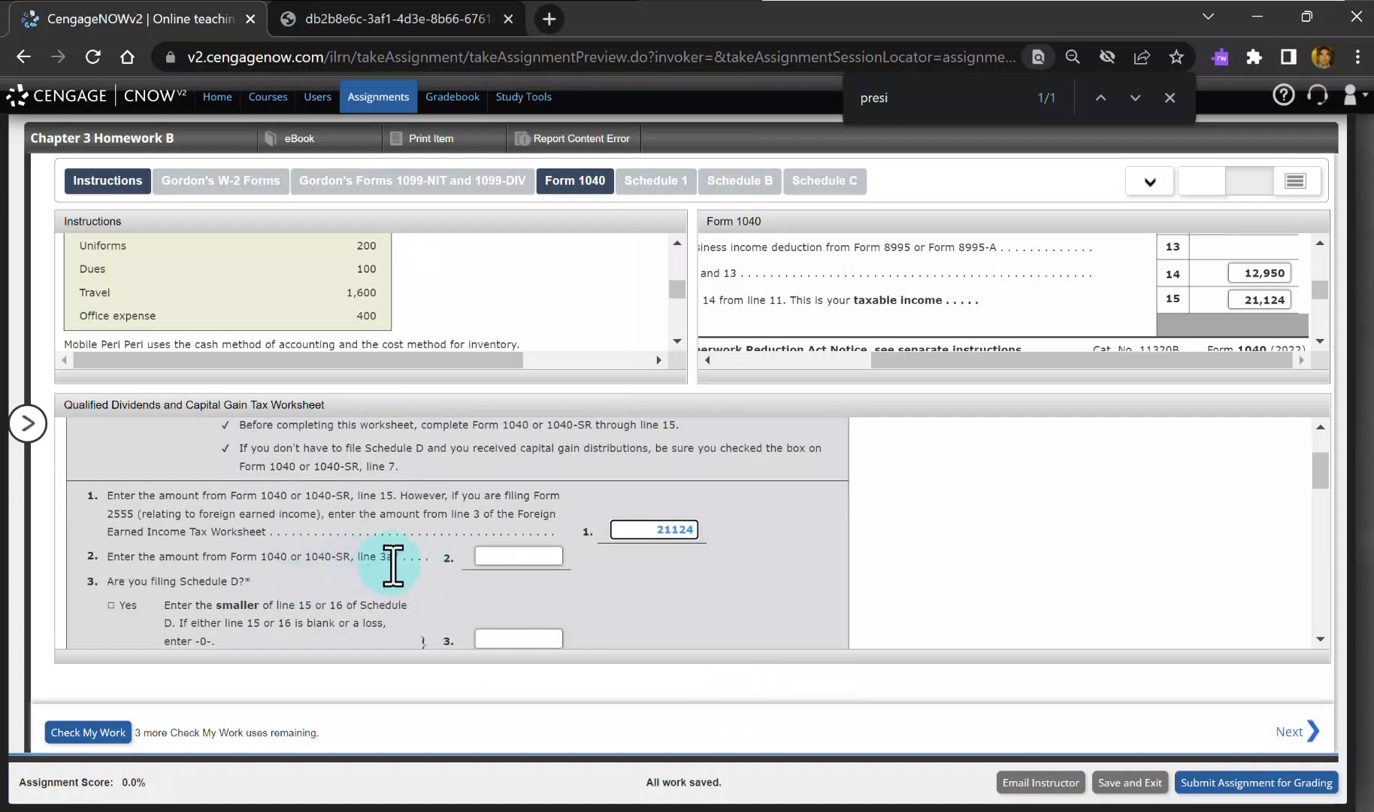
{"action": "scroll", "coordinate": [1012, 306], "scroll_direction": "up", "scroll_amount": 5}
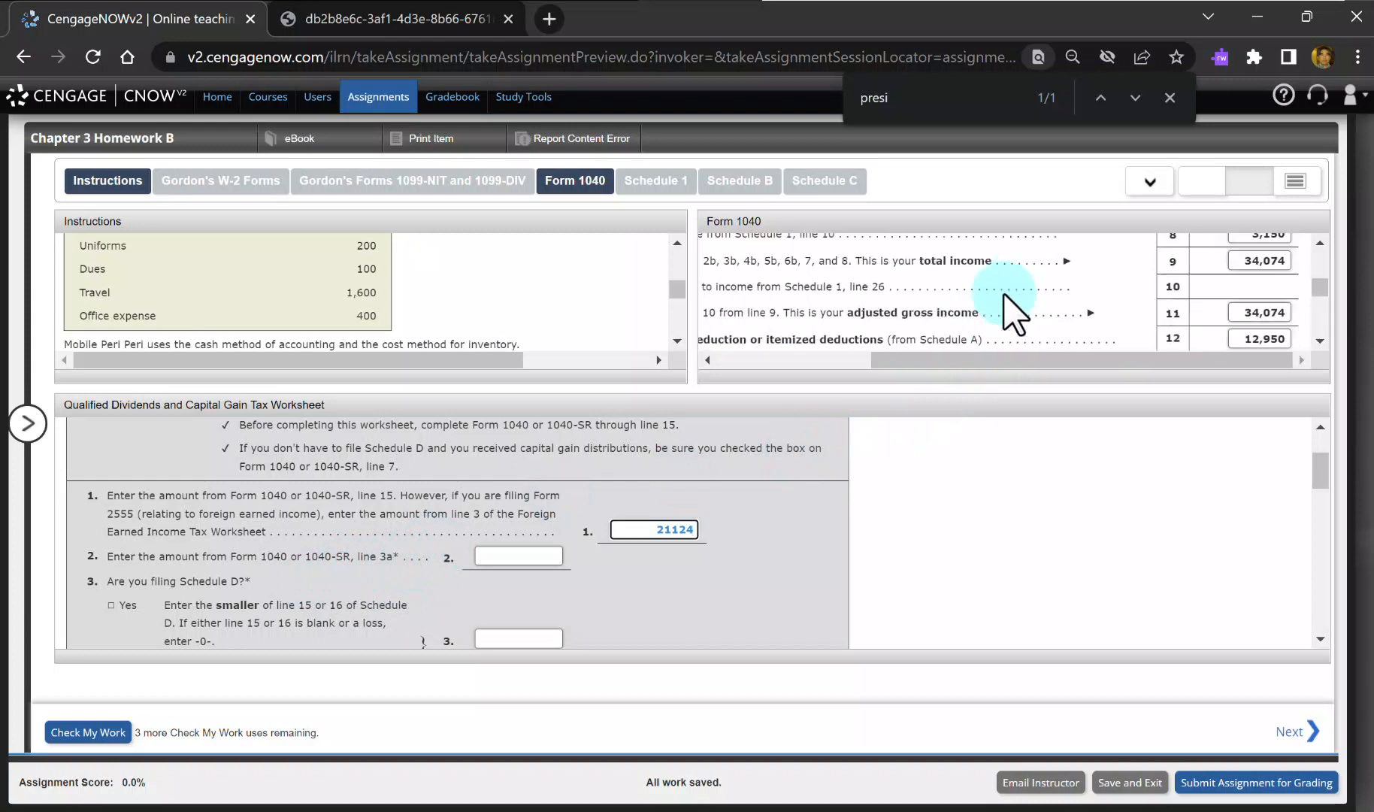
{"action": "scroll", "coordinate": [1011, 301], "scroll_direction": "up", "scroll_amount": 3}
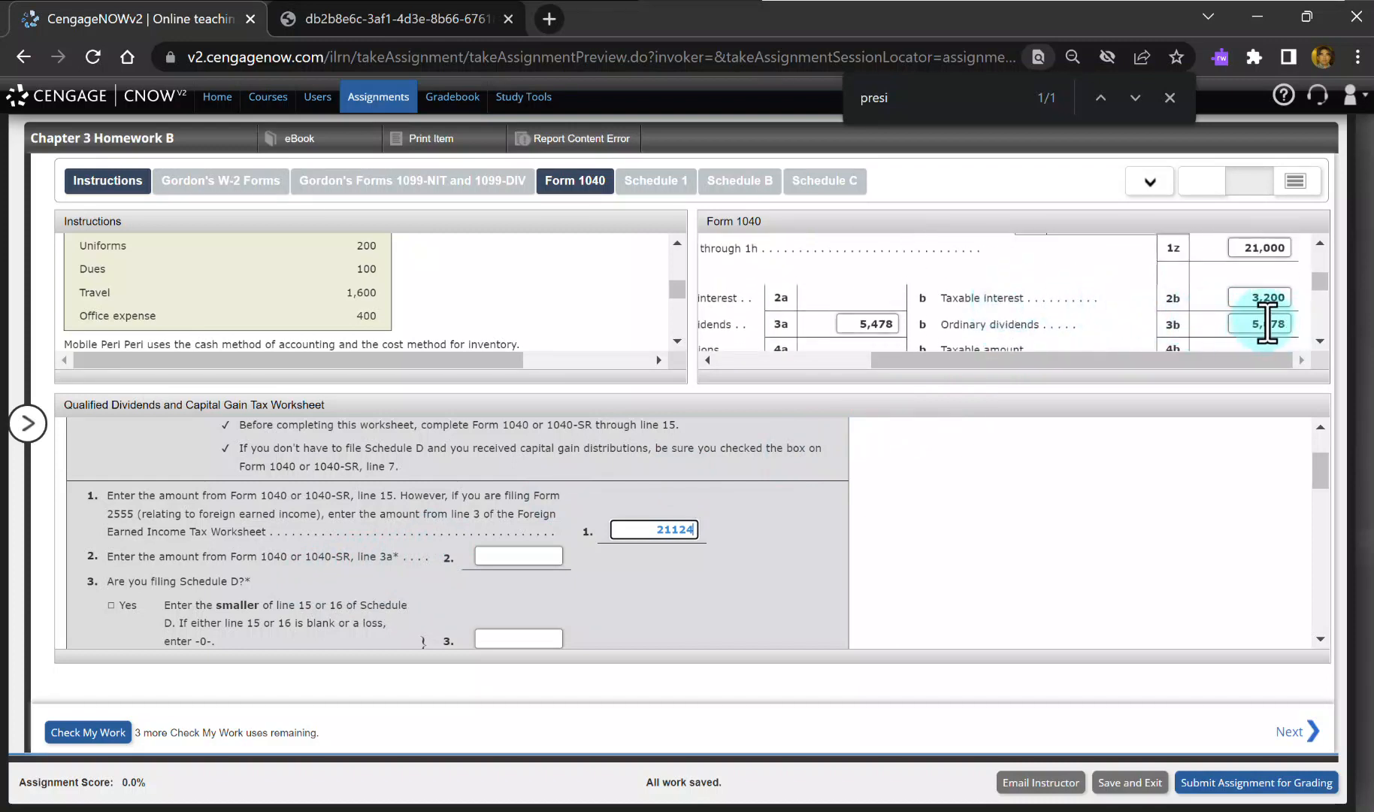
{"action": "left_click_drag", "start_coordinate": [920, 362], "coordinate": [811, 361]}
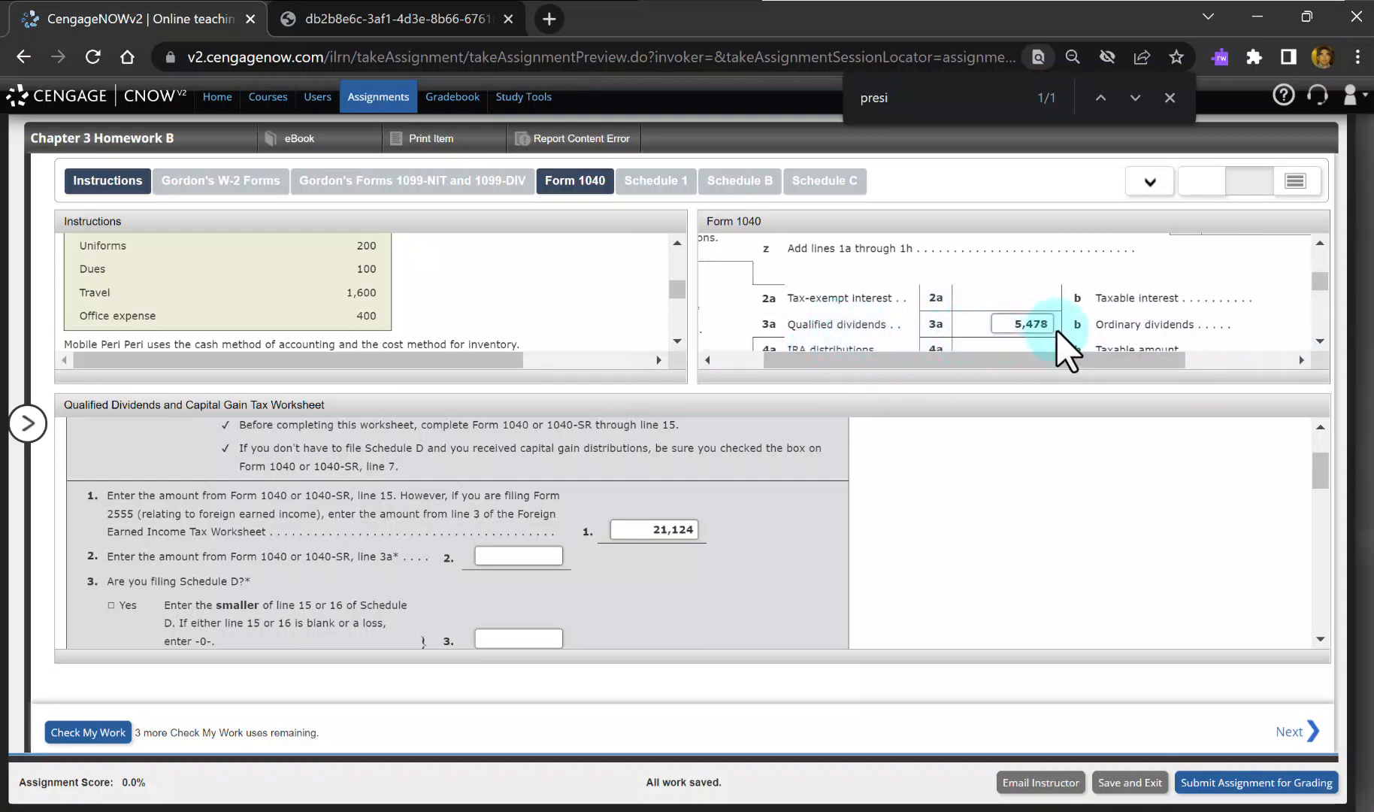
{"action": "left_click", "coordinate": [546, 556]}
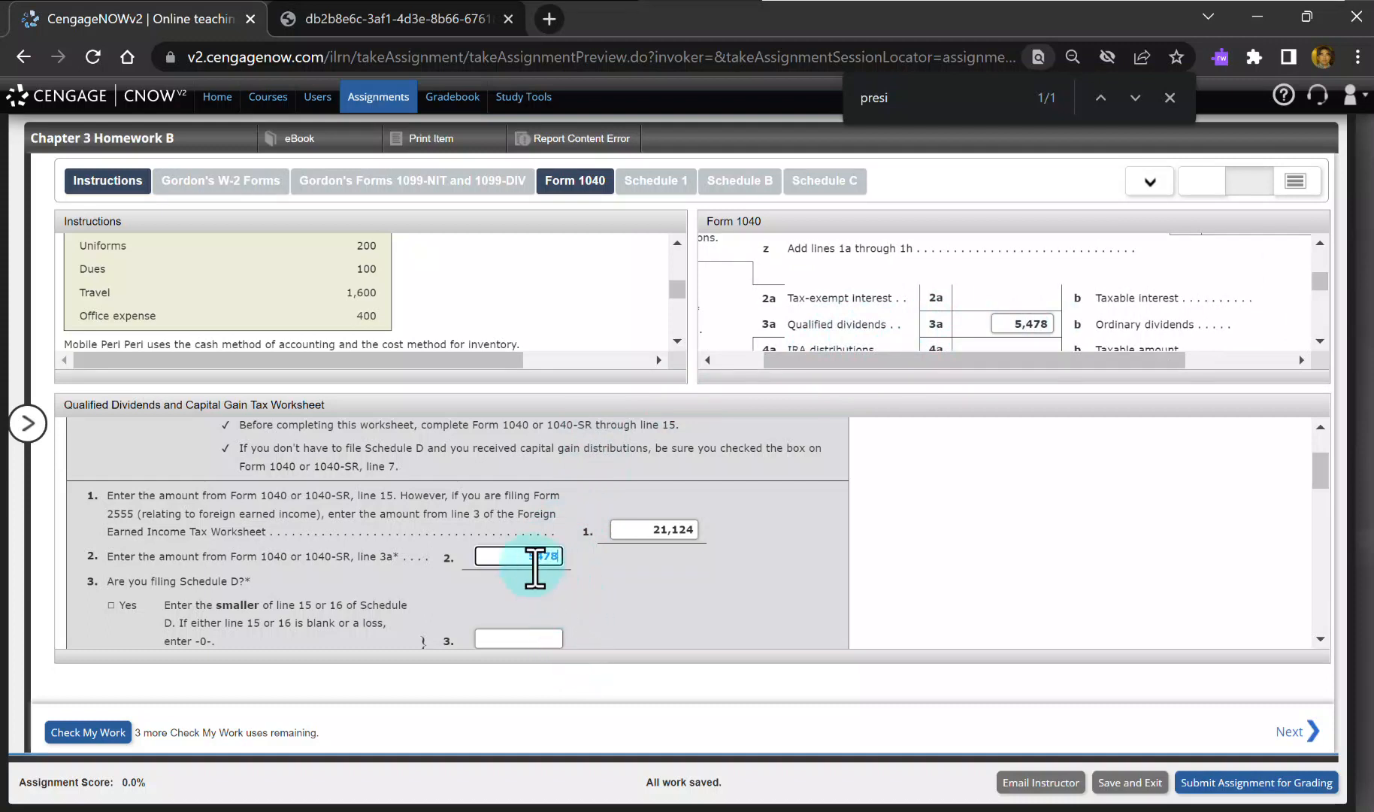
Step: Enter the capital gain from Form 1040 line 7, 1046, on line 3 of the worksheet
{"action": "scroll", "coordinate": [533, 575], "scroll_direction": "down", "scroll_amount": 1}
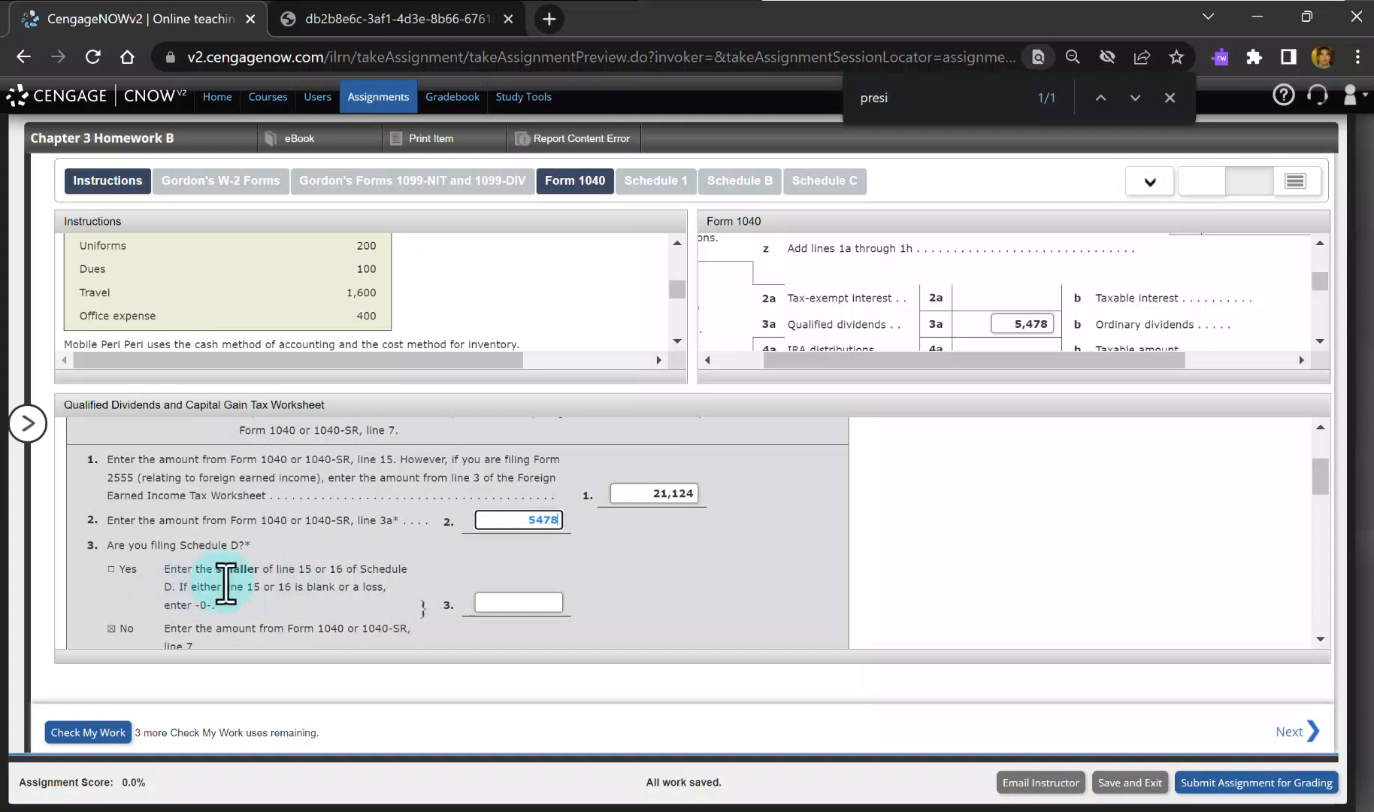
{"action": "scroll", "coordinate": [1127, 299], "scroll_direction": "down", "scroll_amount": 1}
{"action": "scroll", "coordinate": [1128, 300], "scroll_direction": "down", "scroll_amount": 4}
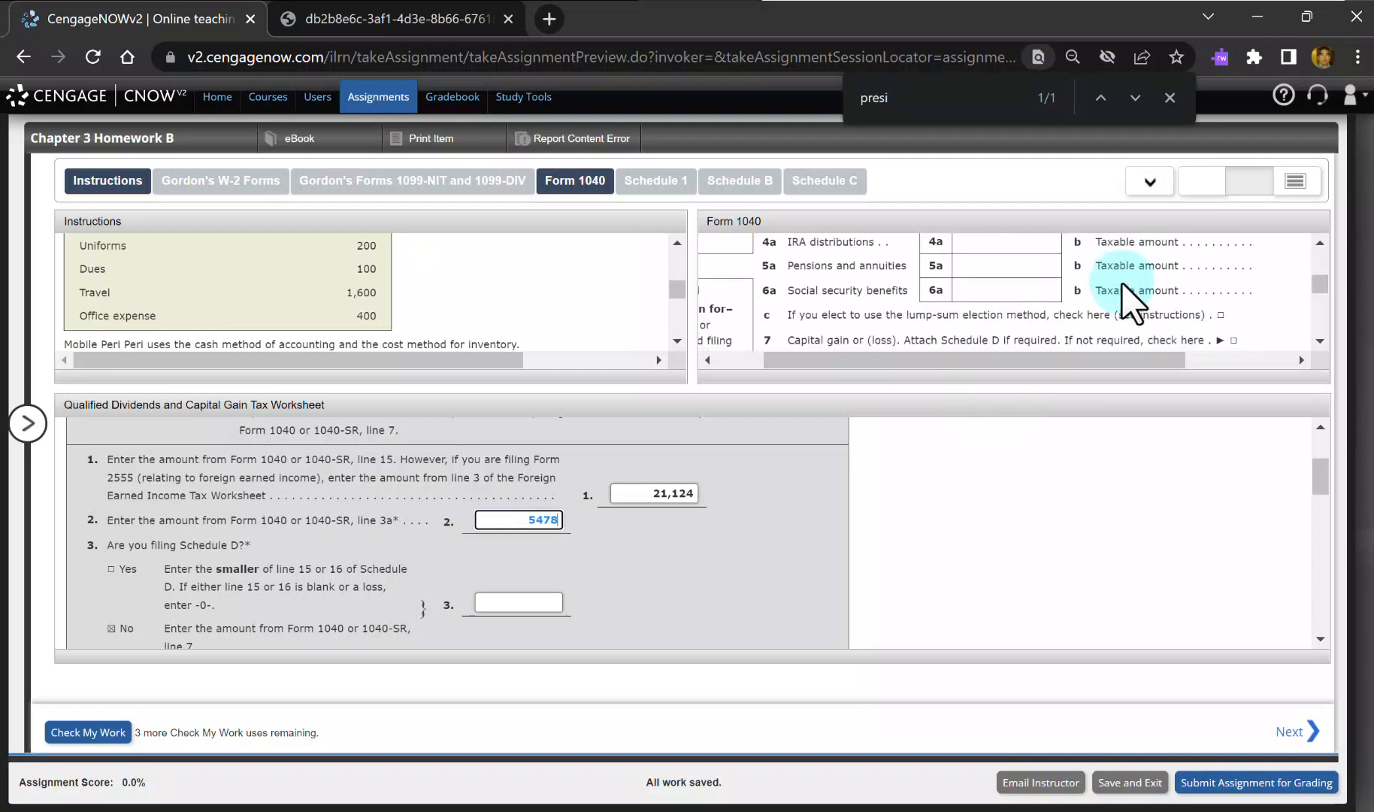
{"action": "left_click_drag", "start_coordinate": [1076, 366], "coordinate": [1220, 374]}
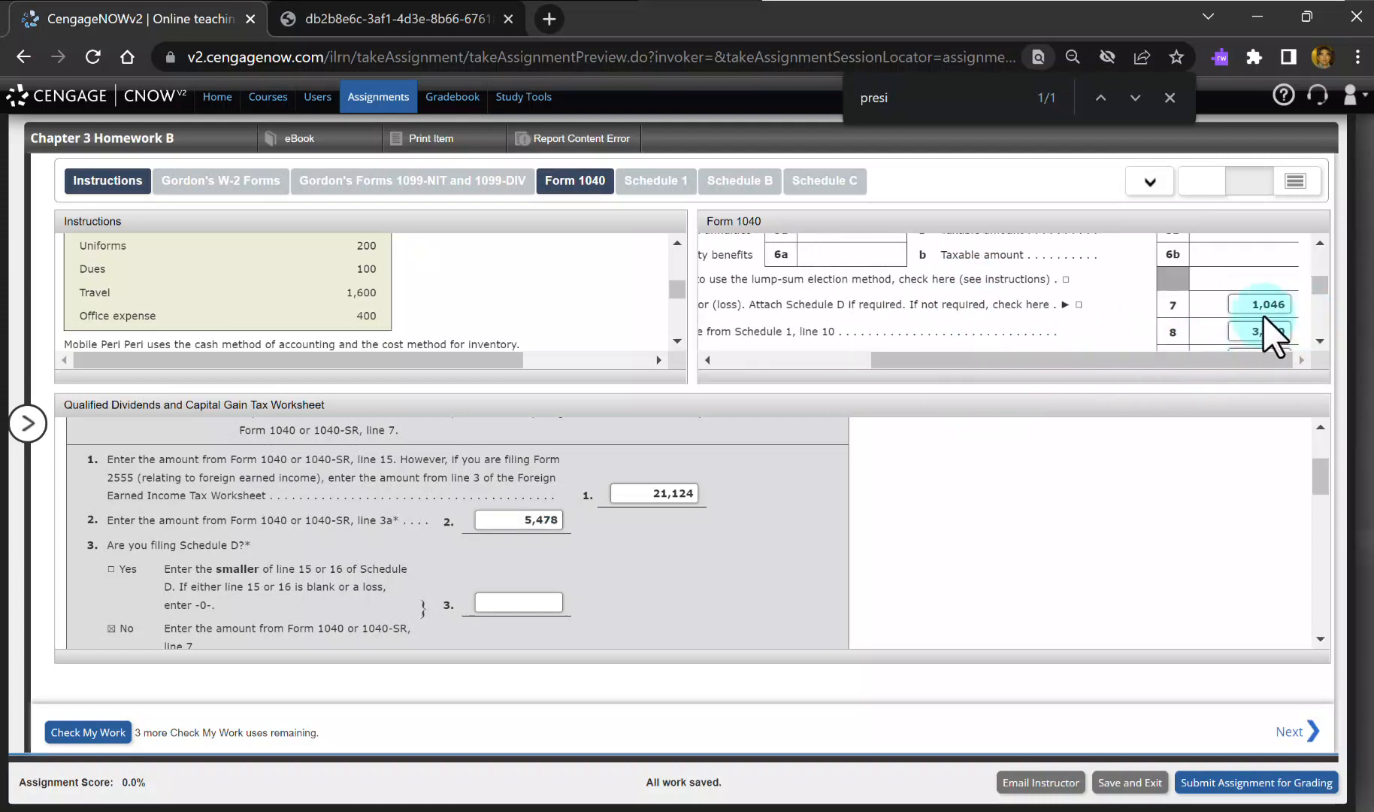
{"action": "left_click", "coordinate": [532, 603]}
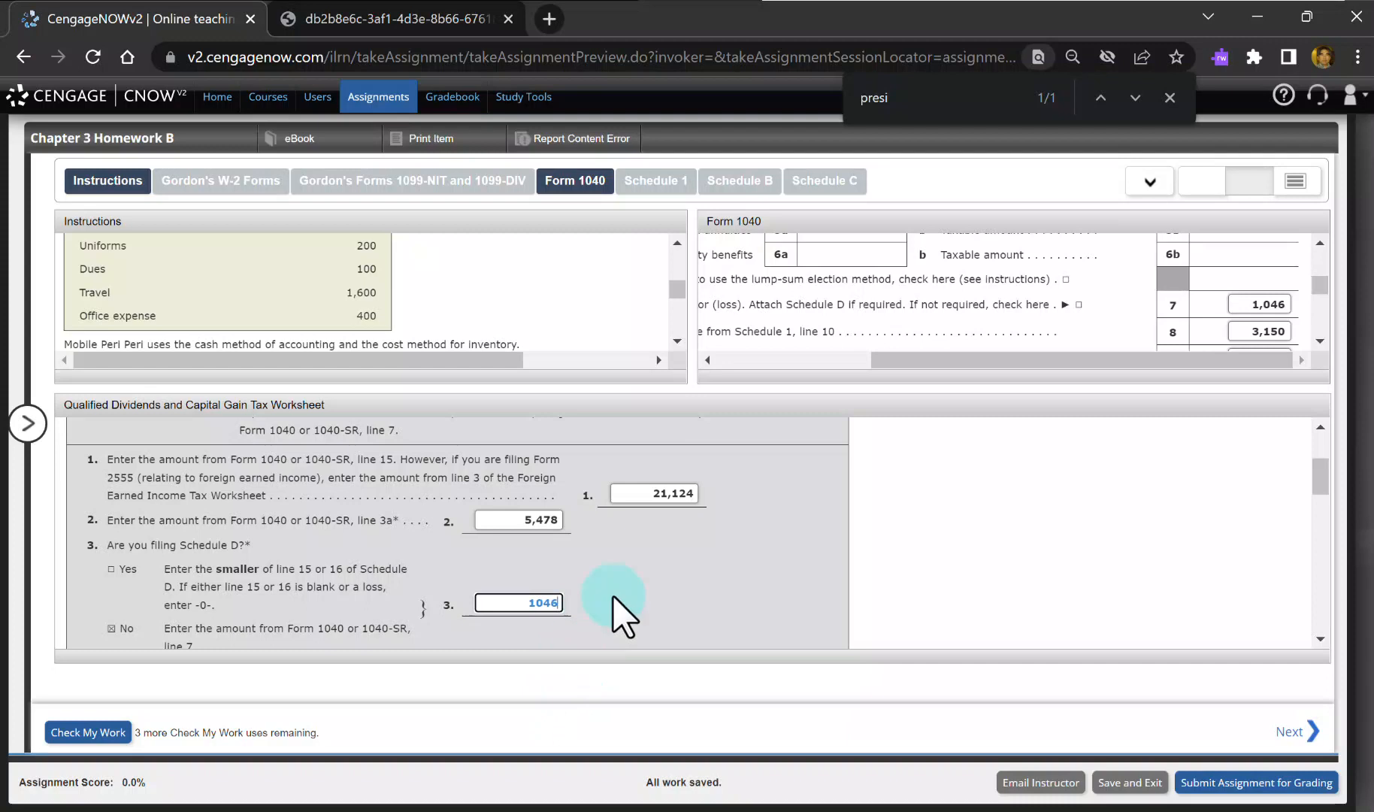
Step: In Excel, enter 5478 in C12 and 1046 in C13, and add them up in C14 with a SUM formula
{"action": "scroll", "coordinate": [598, 571], "scroll_direction": "down", "scroll_amount": 1}
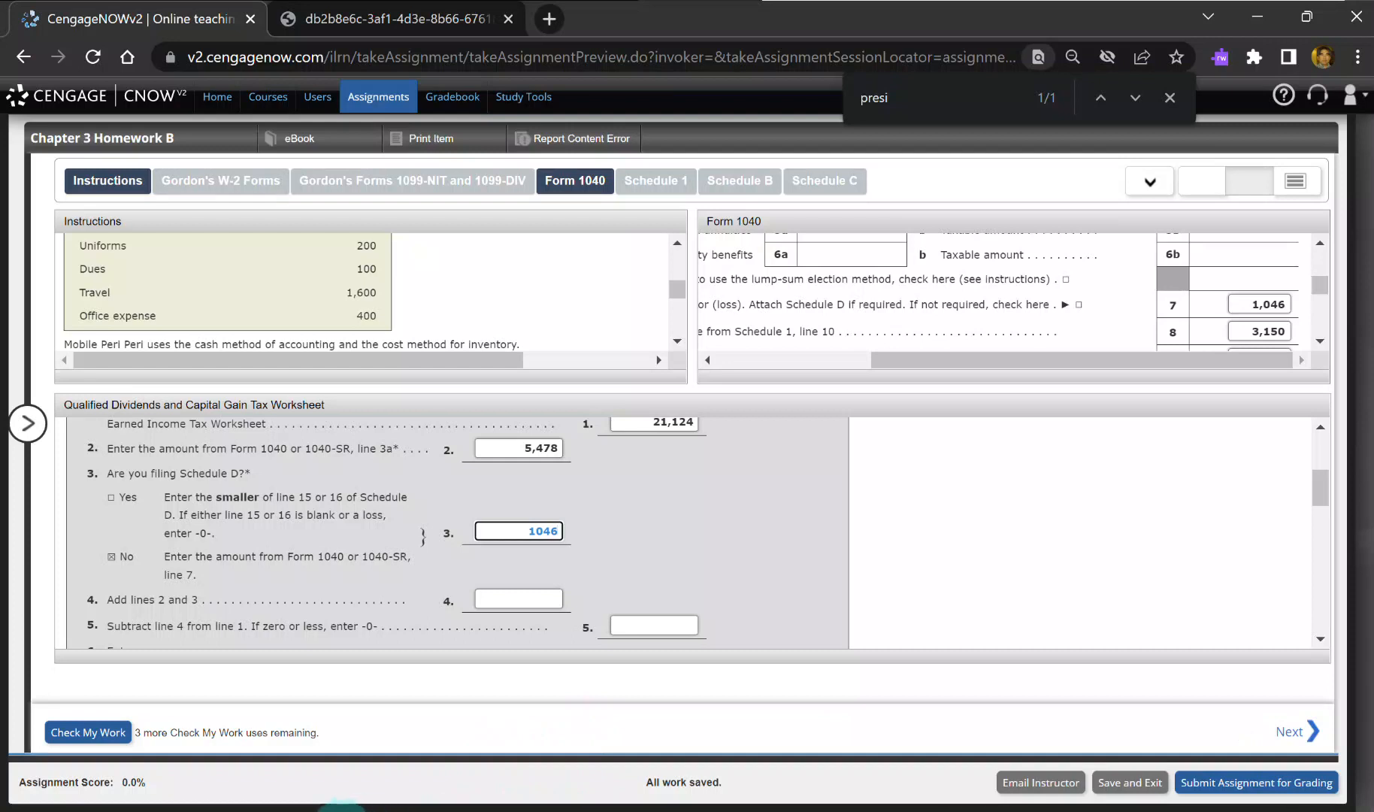
{"action": "left_click", "coordinate": [342, 811]}
{"action": "left_click", "coordinate": [1214, 605]}
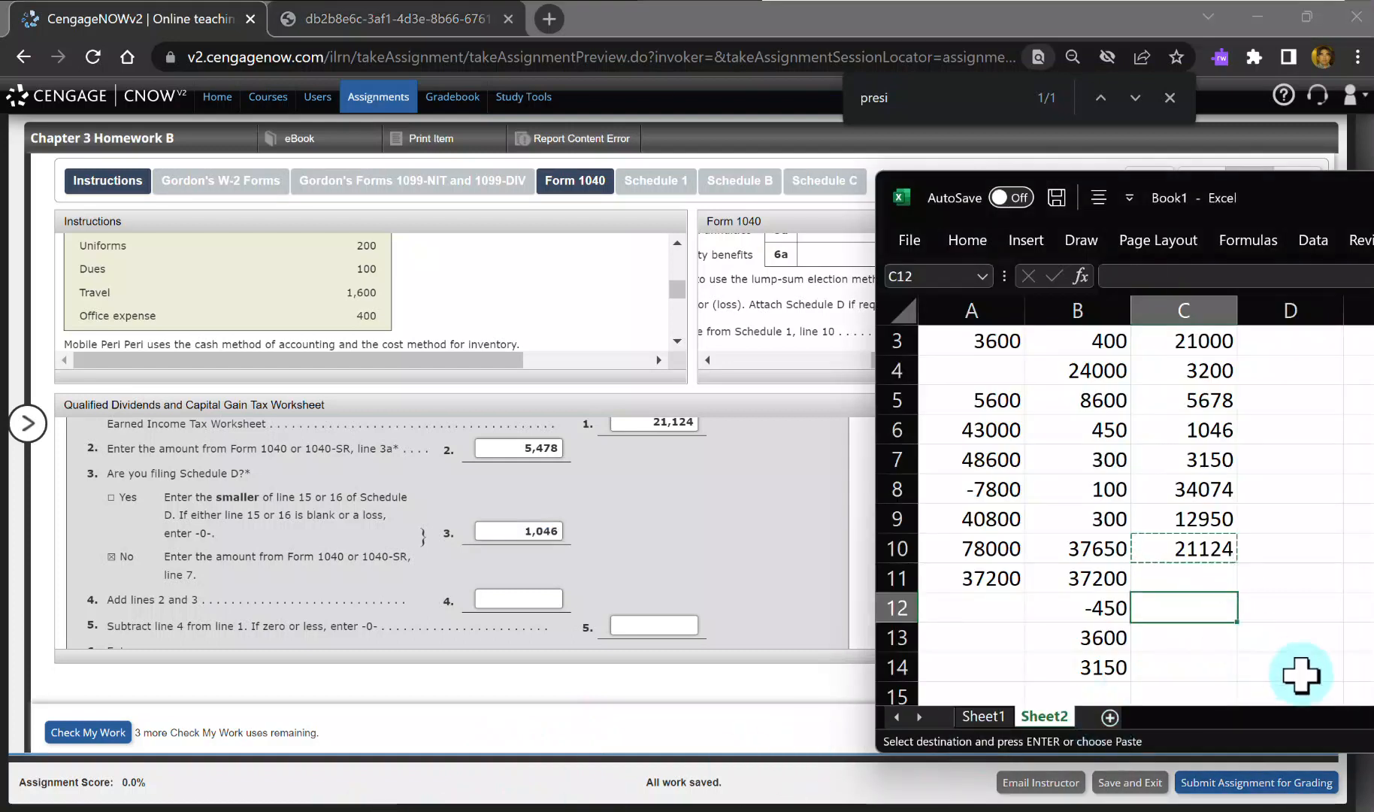
{"action": "type", "text": "5478"}
{"action": "key", "text": "Return"}
{"action": "type", "text": "1046"}
{"action": "key", "text": "Return"}
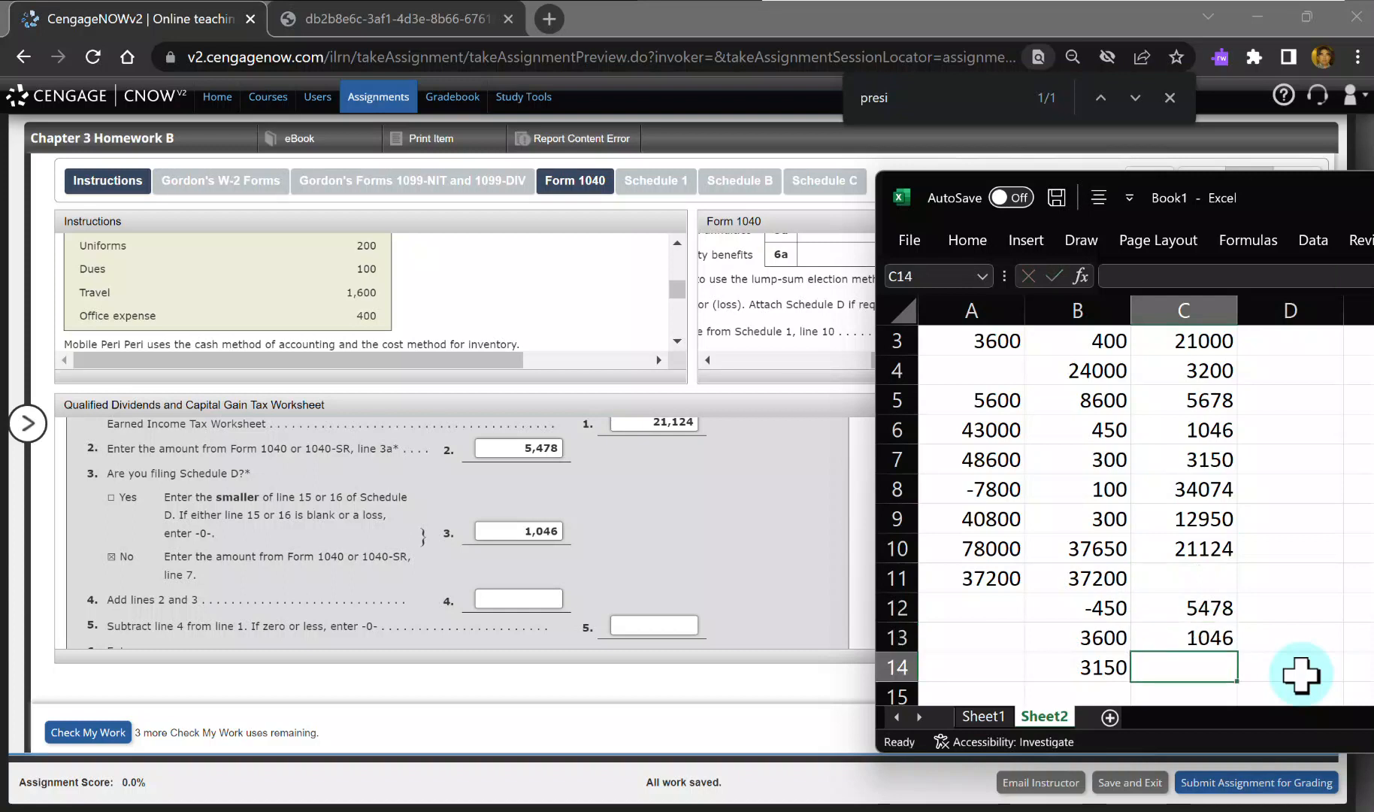
{"action": "key", "text": "alt+equal"}
{"action": "key", "text": "alt+equal"}
Step: Copy the sum in C14 and enter 6524 on line 4 of the Qualified Dividends worksheet
{"action": "key", "text": "ctrl+c"}
{"action": "left_click", "coordinate": [526, 596]}
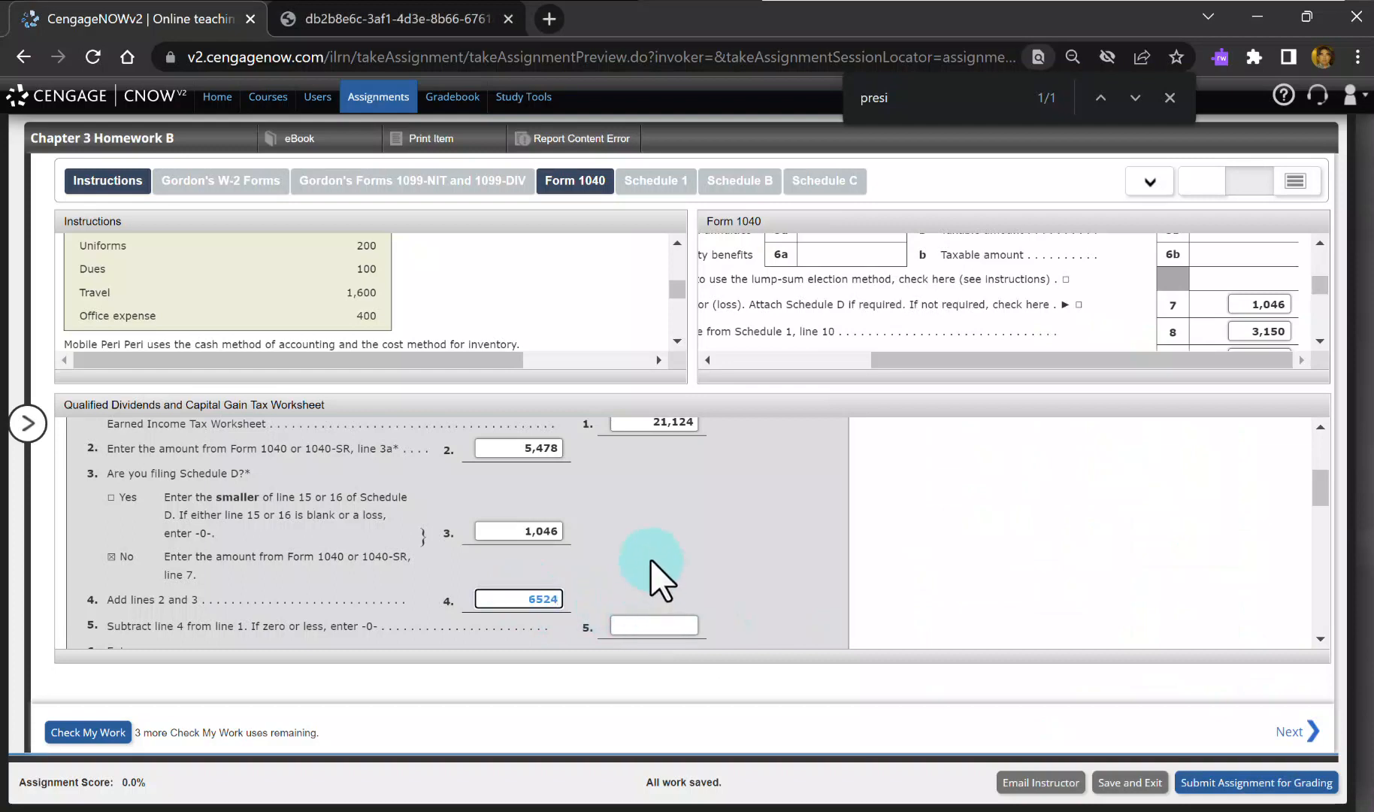
{"action": "left_click", "coordinate": [586, 598]}
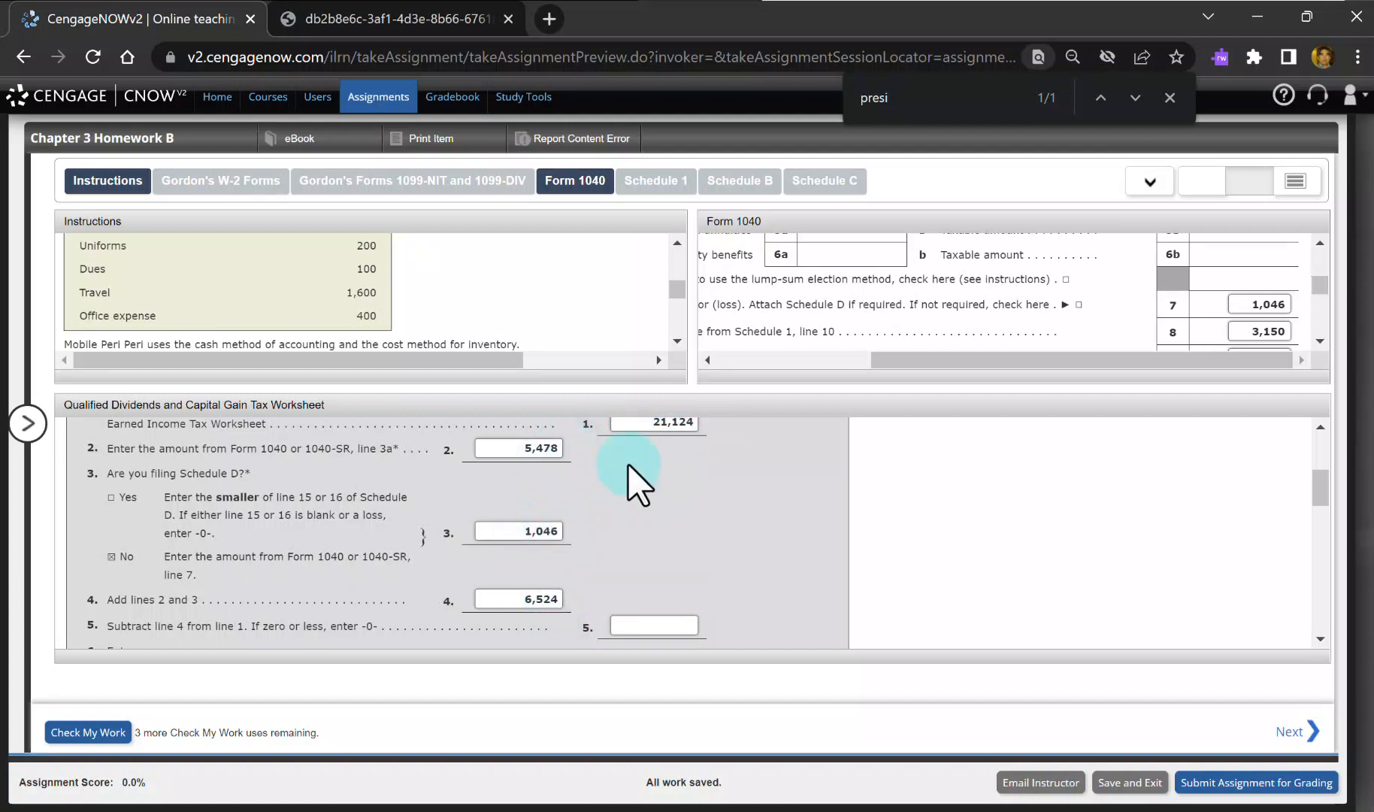
Step: For worksheet line 5, switch to Excel and subtract the line 4 amount from taxable income in D14 with =C10-C14
{"action": "scroll", "coordinate": [666, 455], "scroll_direction": "up", "scroll_amount": 1}
{"action": "scroll", "coordinate": [666, 470], "scroll_direction": "down", "scroll_amount": 1}
{"action": "scroll", "coordinate": [666, 469], "scroll_direction": "down", "scroll_amount": 1}
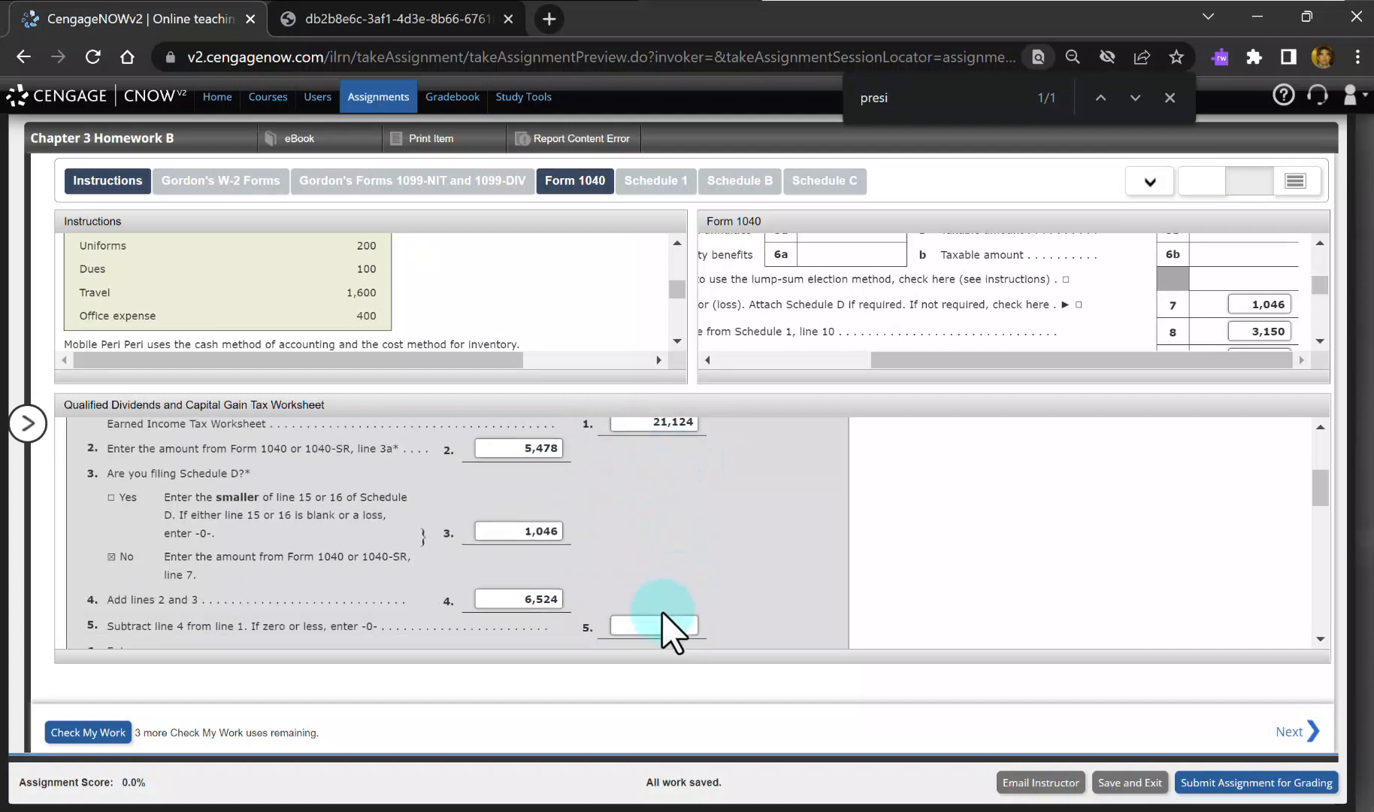
{"action": "left_click", "coordinate": [668, 624]}
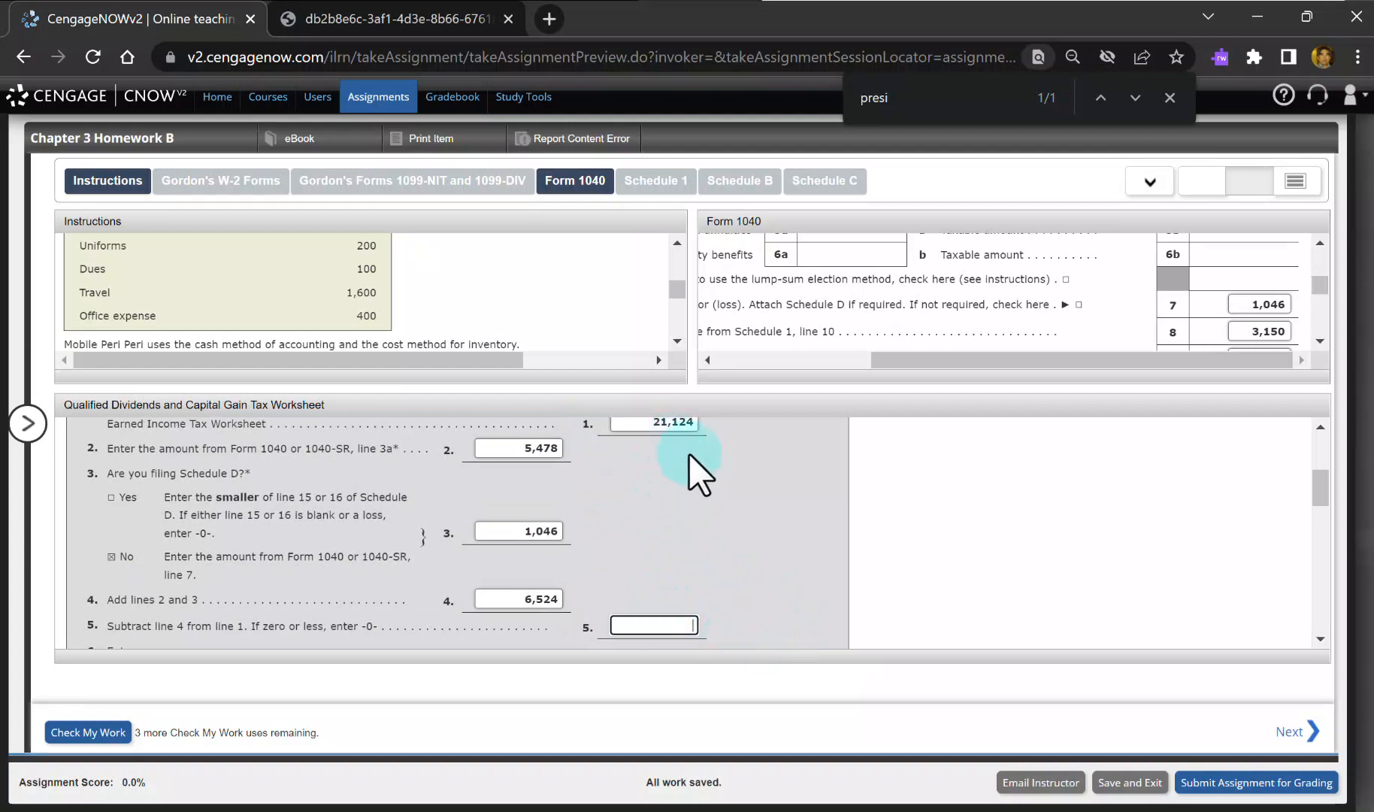
{"action": "key", "text": "alt+Tab"}
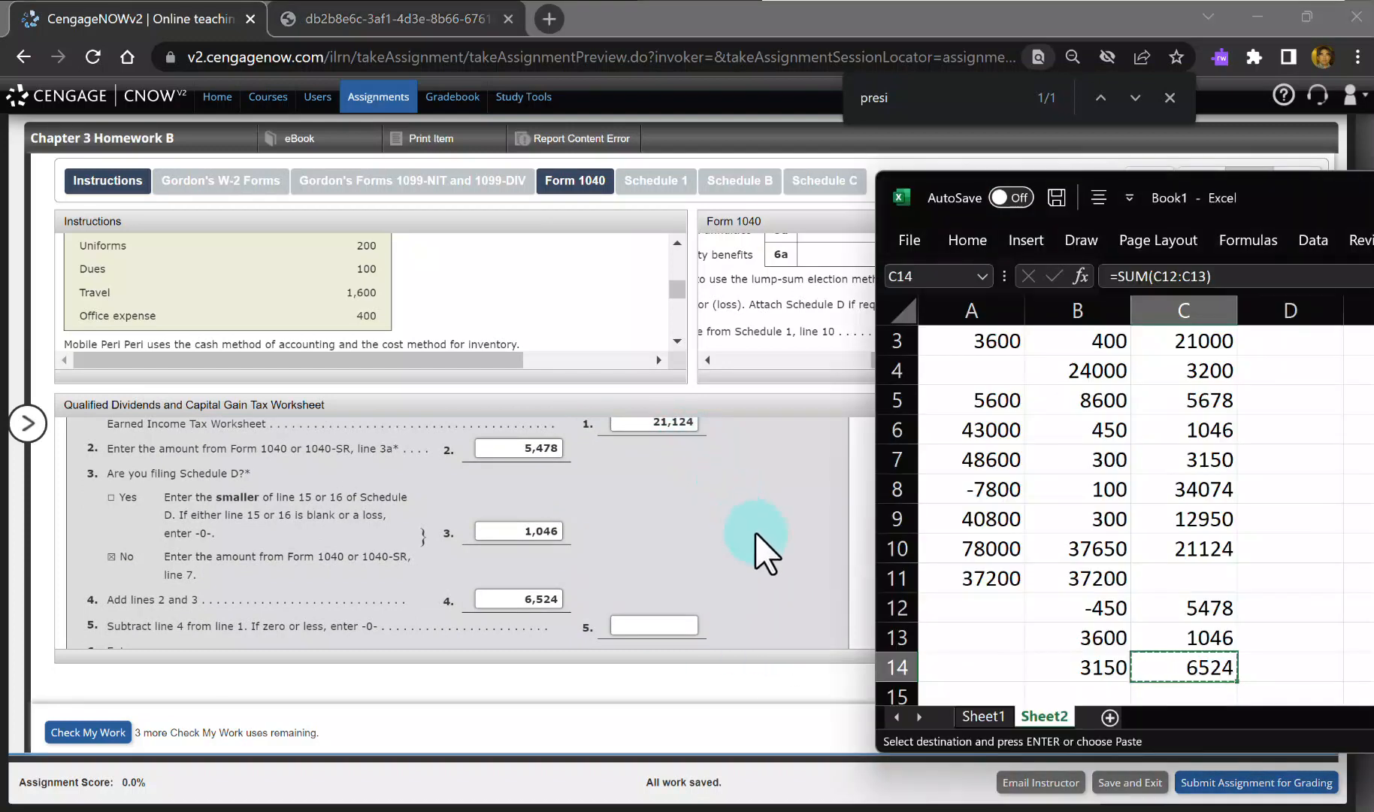
{"action": "key", "text": "Down"}
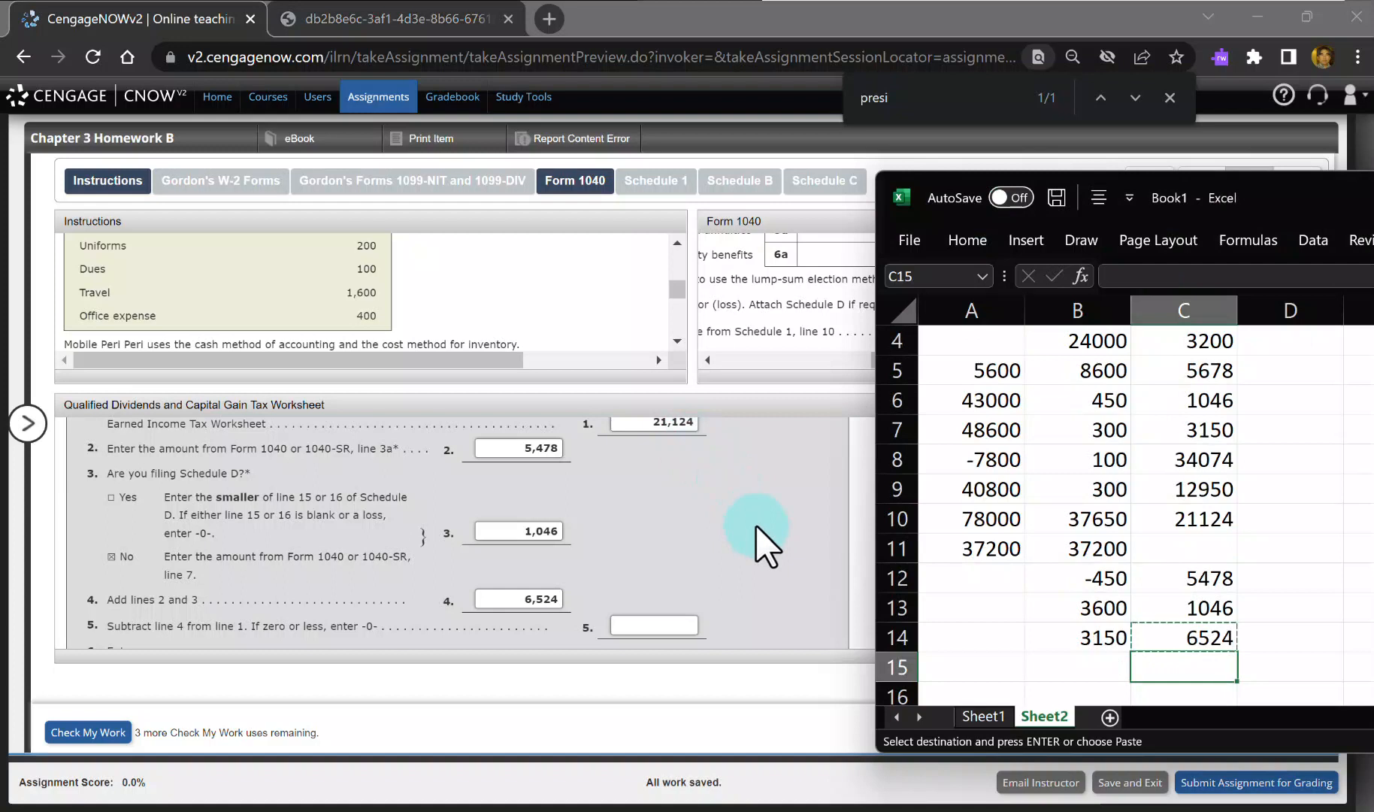
{"action": "key", "text": "Up"}
{"action": "key", "text": "Right"}
{"action": "key", "text": "Escape"}
{"action": "type", "text": "="}
{"action": "key", "text": "Up"}
{"action": "key", "text": "Up"}
{"action": "key", "text": "Up"}
{"action": "key", "text": "Up"}
{"action": "key", "text": "Left"}
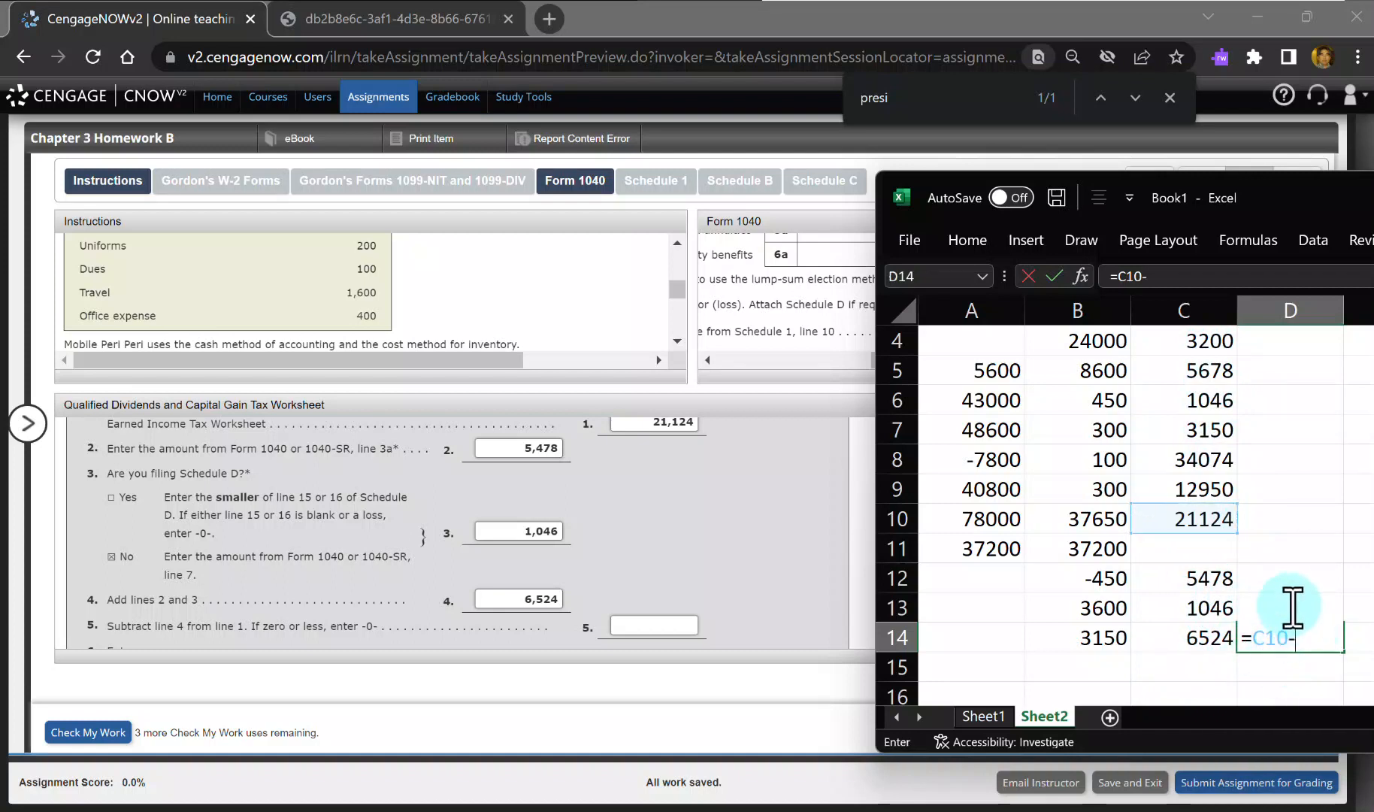
{"action": "left_click", "coordinate": [1203, 641]}
{"action": "key", "text": "Return"}
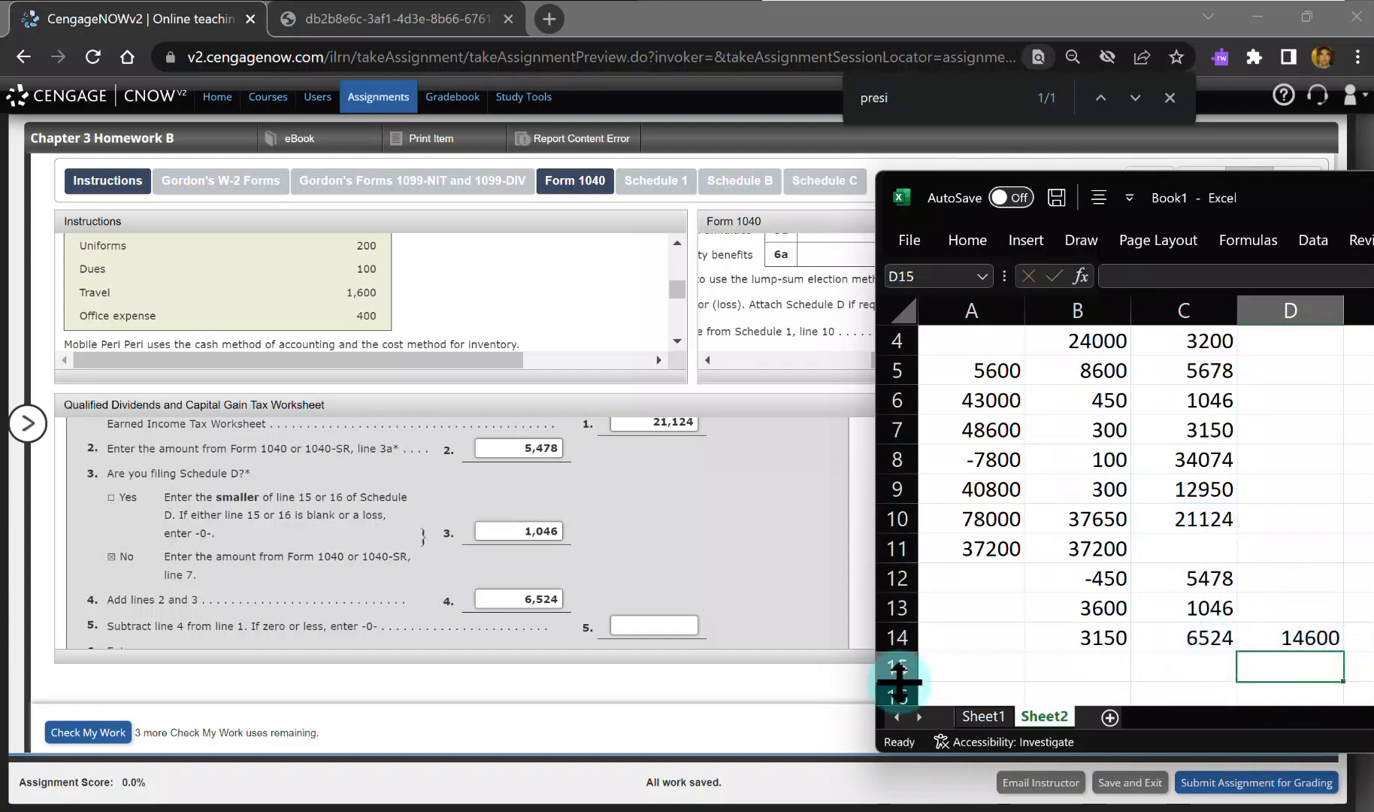
Step: In the Qualified Dividends worksheet, enter 14600 on line 5 and the single filer threshold of 41675 on line 6
{"action": "left_click", "coordinate": [652, 624]}
{"action": "type", "text": "14600"}
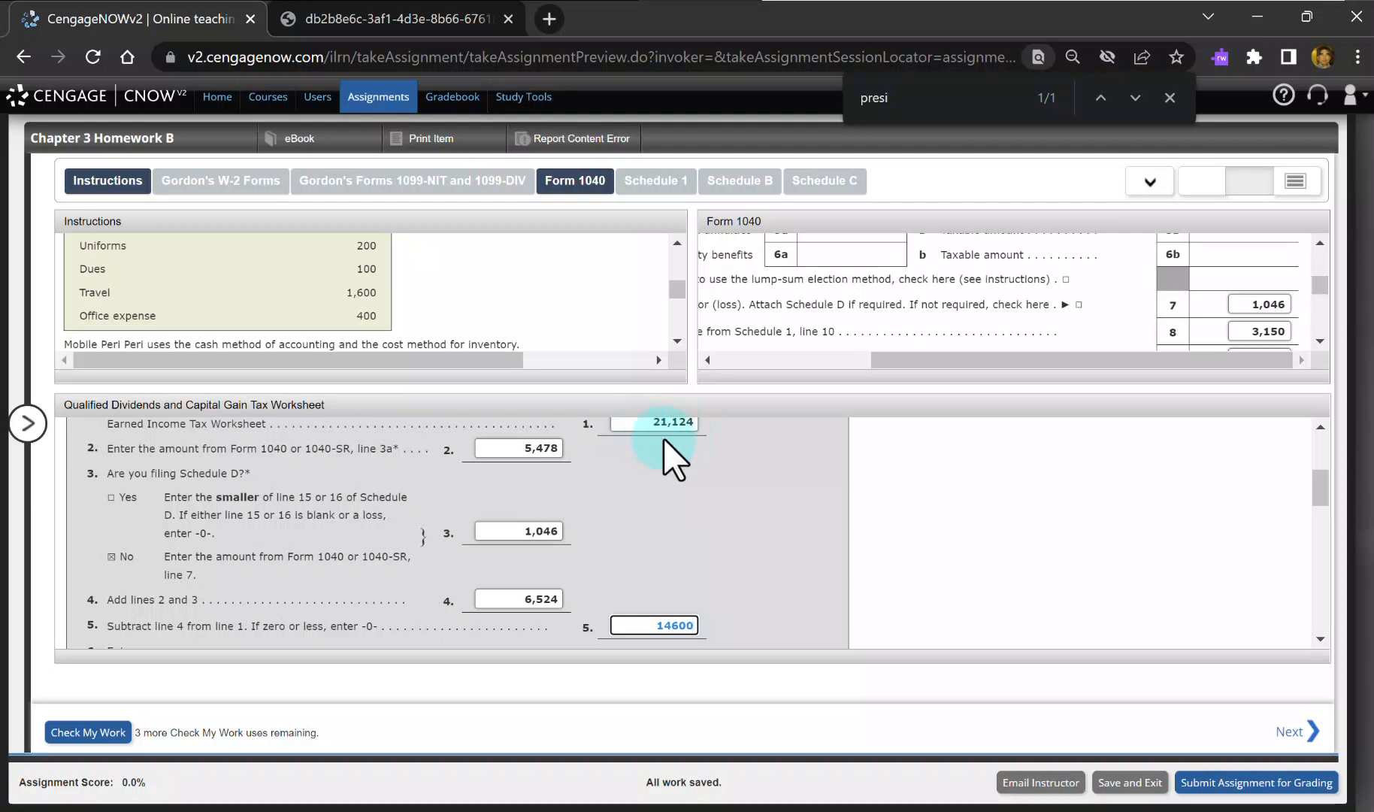
{"action": "scroll", "coordinate": [681, 491], "scroll_direction": "down", "scroll_amount": 3}
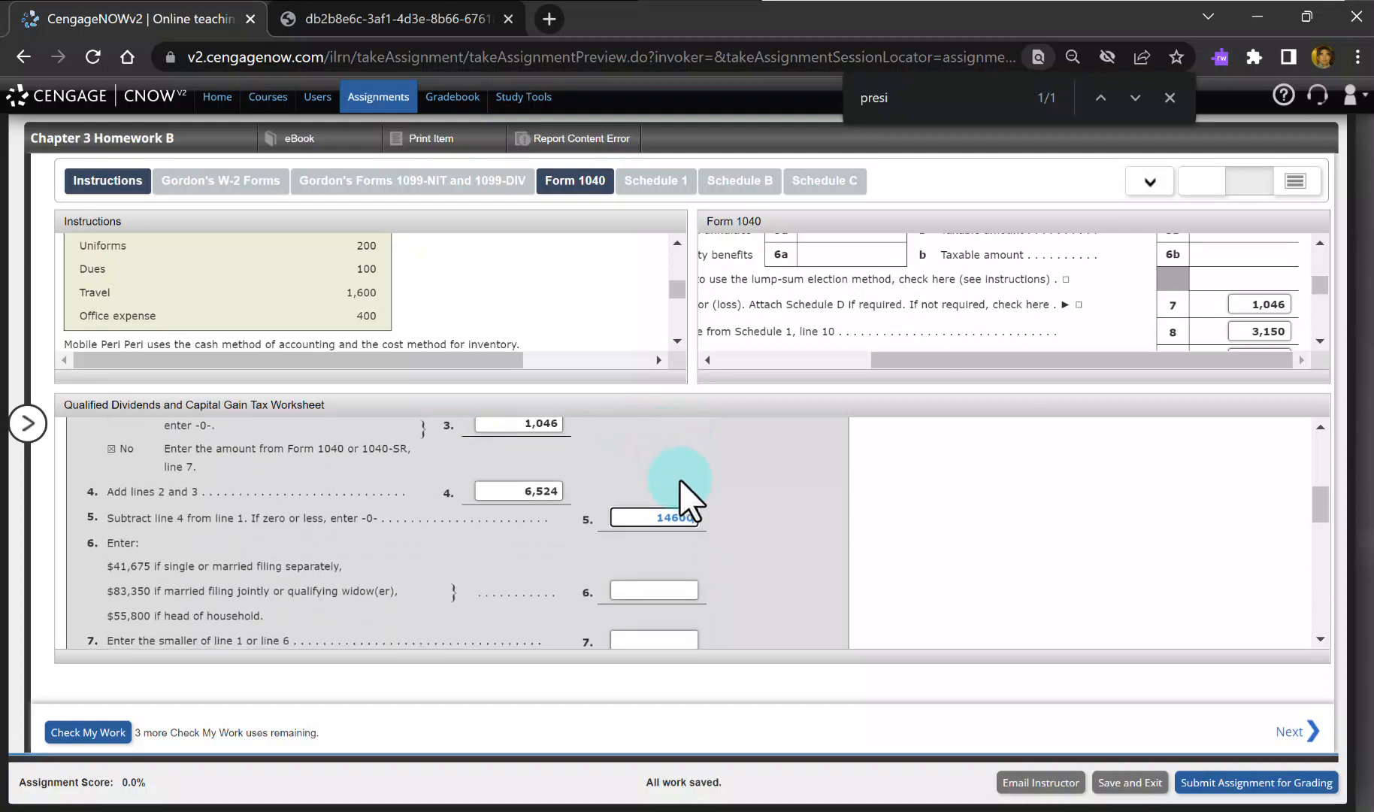
{"action": "left_click", "coordinate": [670, 589]}
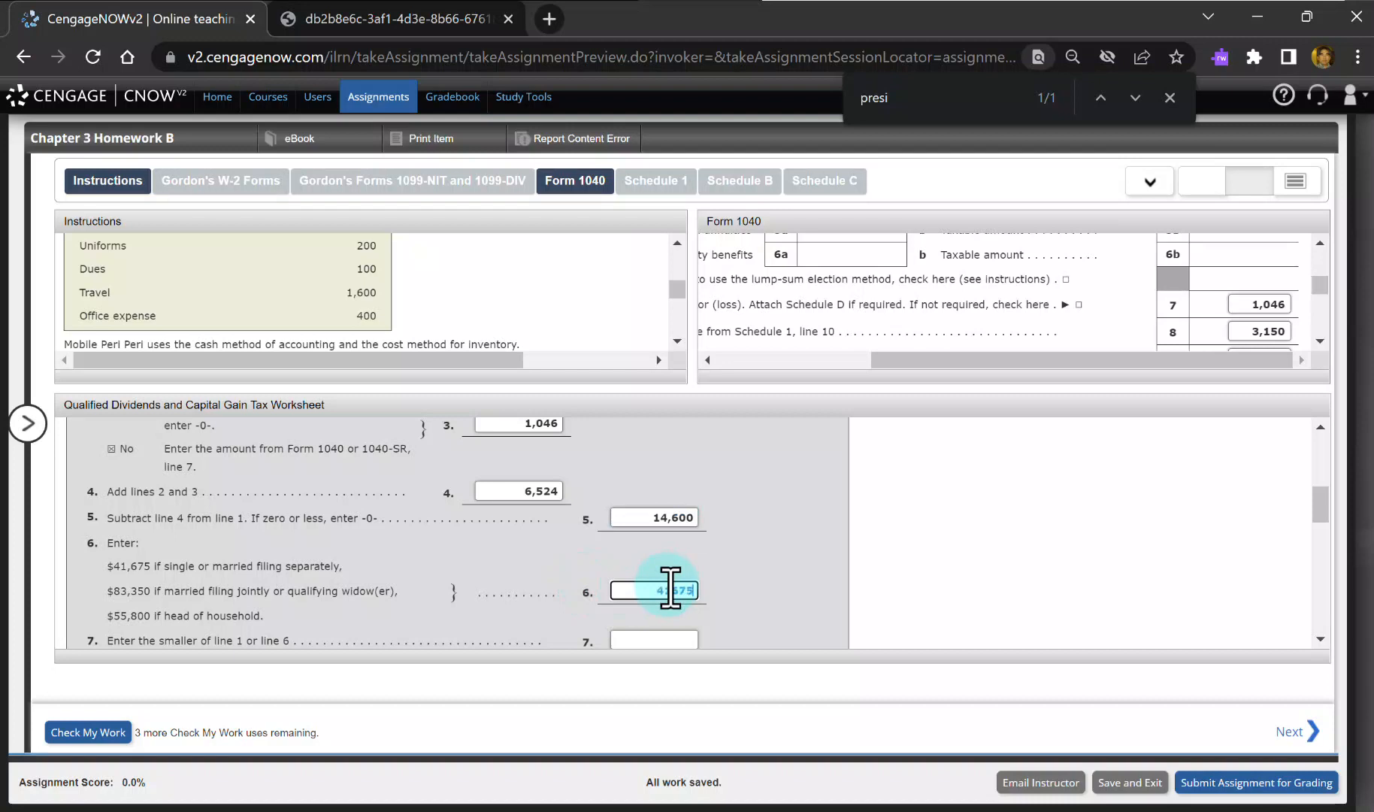
{"action": "type", "text": "41675"}
{"action": "left_click", "coordinate": [795, 565]}
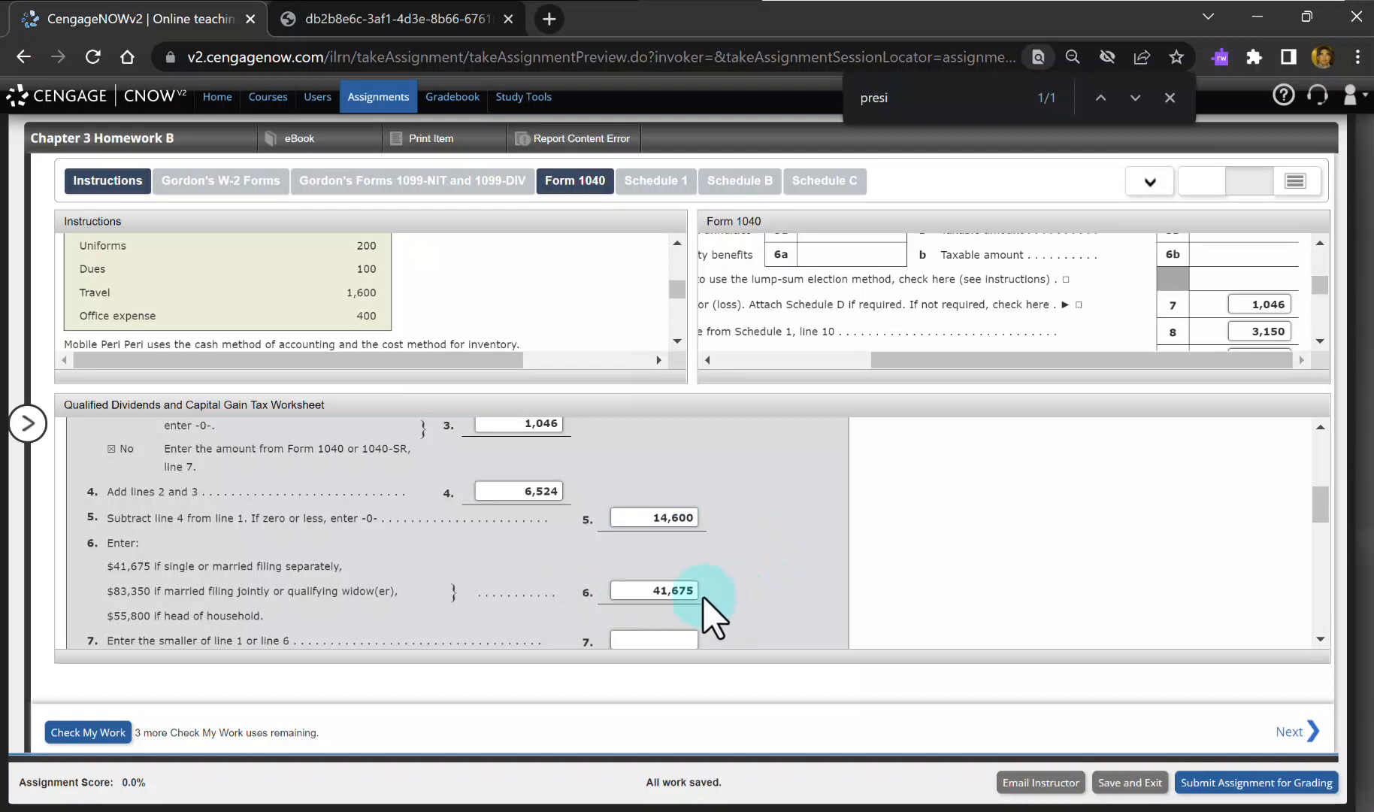
Step: Review the completed worksheet lines 1 to 6 and read the instructions for lines 7 to 22
{"action": "scroll", "coordinate": [721, 602], "scroll_direction": "up", "scroll_amount": 3}
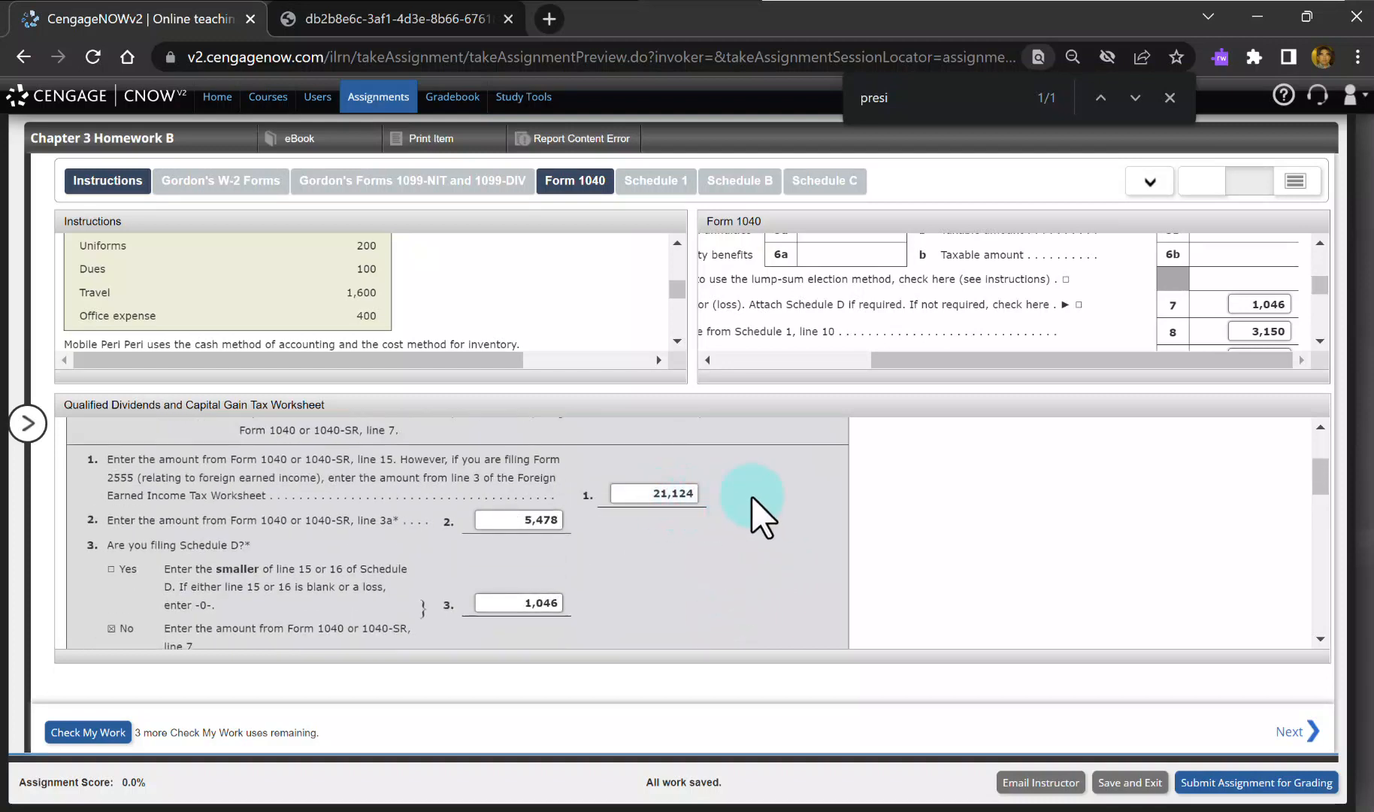
{"action": "scroll", "coordinate": [755, 515], "scroll_direction": "down", "scroll_amount": 3}
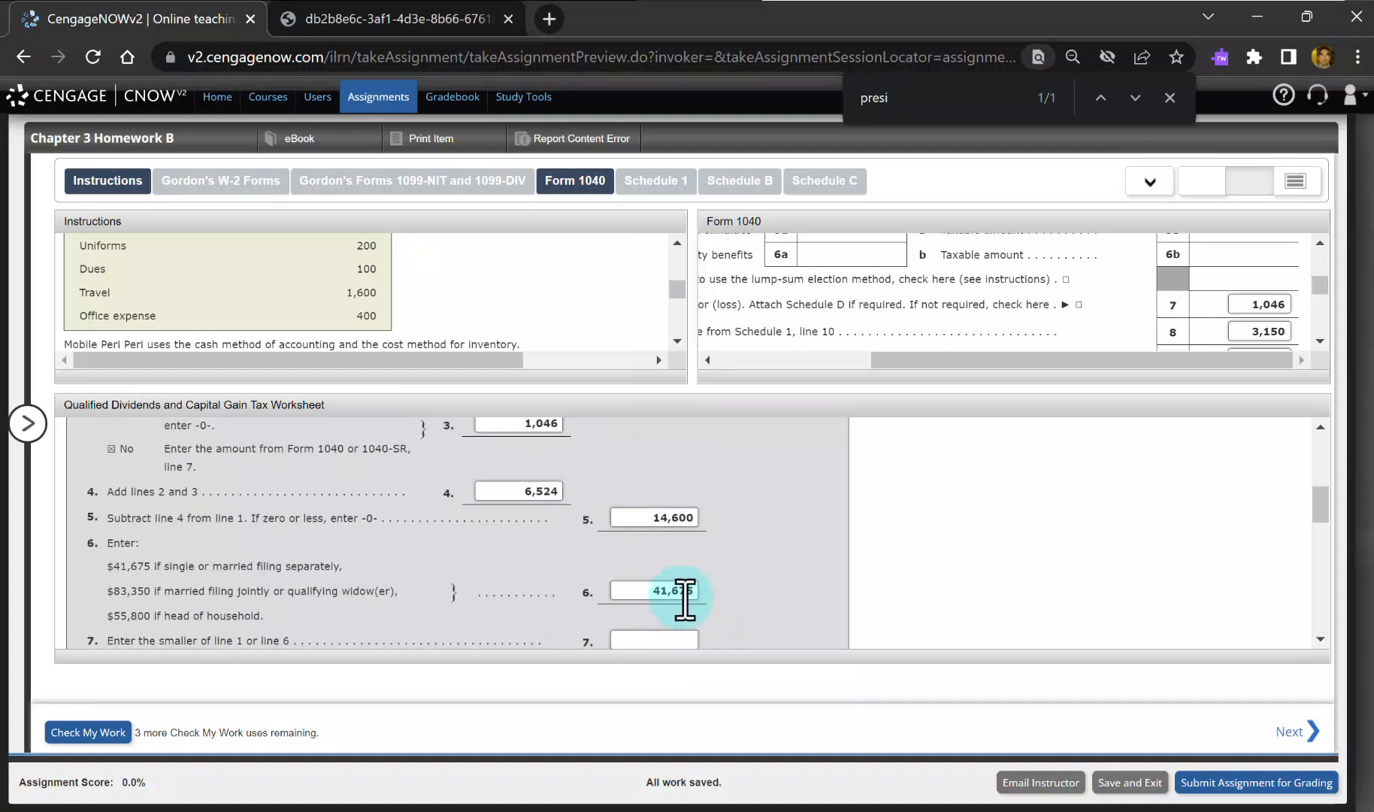
{"action": "scroll", "coordinate": [676, 605], "scroll_direction": "up", "scroll_amount": 2}
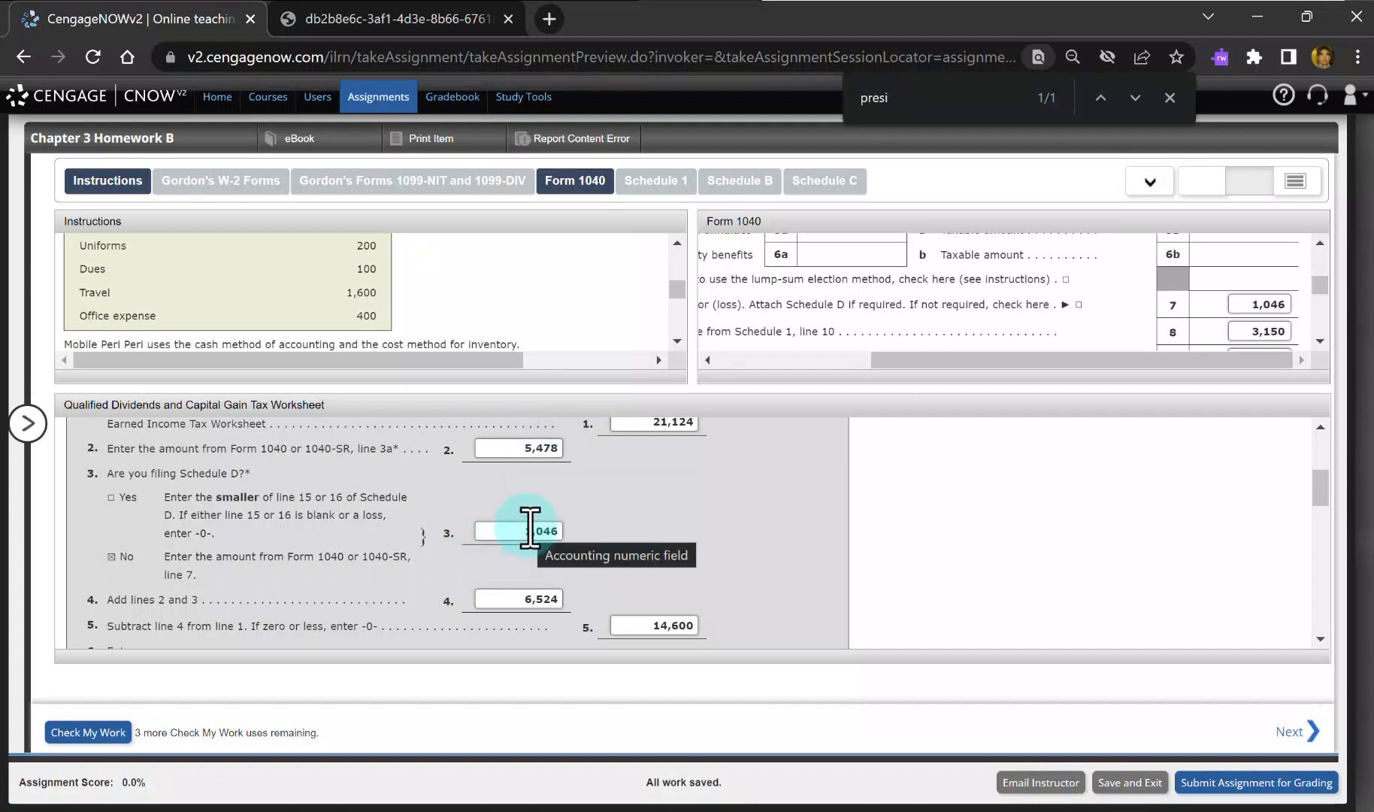
{"action": "scroll", "coordinate": [529, 526], "scroll_direction": "down", "scroll_amount": 4}
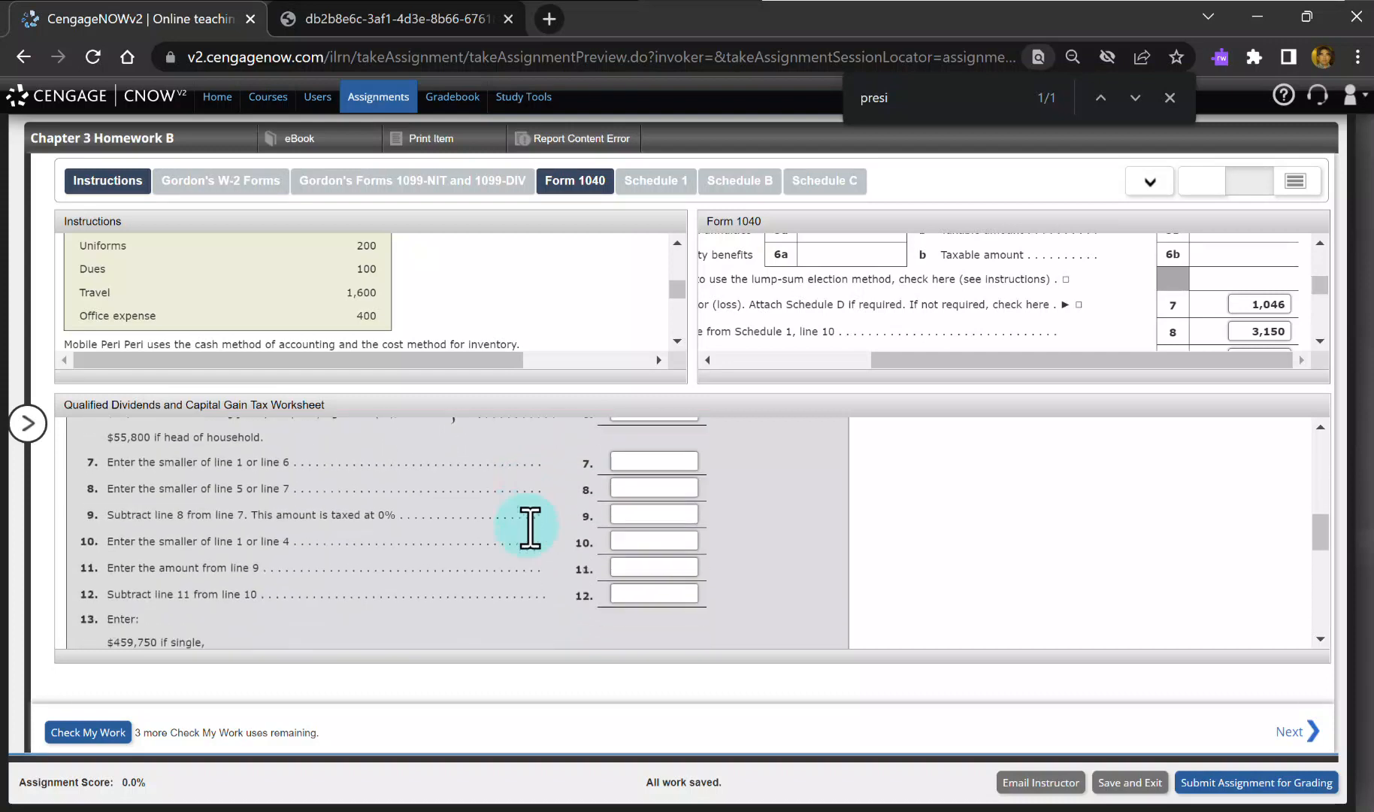
{"action": "scroll", "coordinate": [530, 526], "scroll_direction": "down", "scroll_amount": 4}
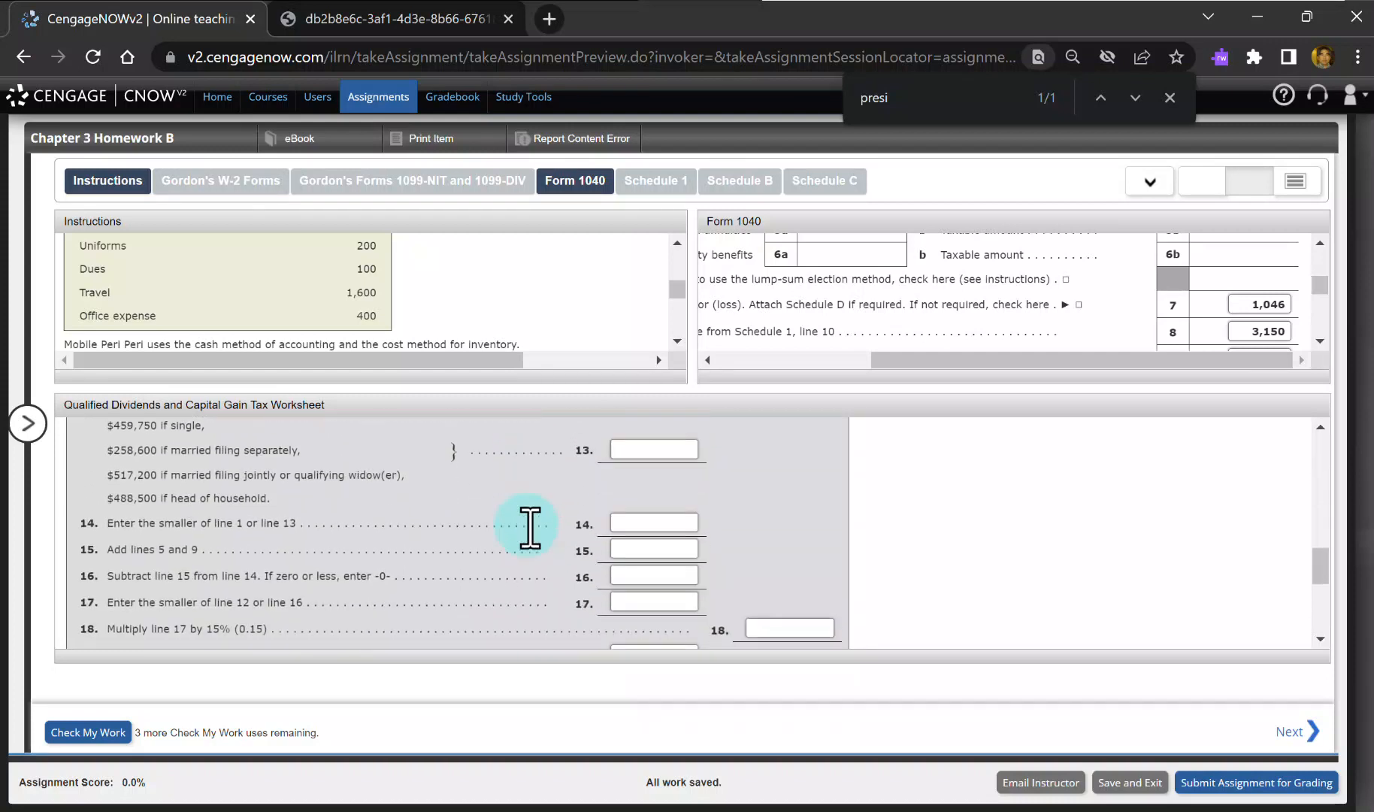
{"action": "scroll", "coordinate": [530, 526], "scroll_direction": "up", "scroll_amount": 1}
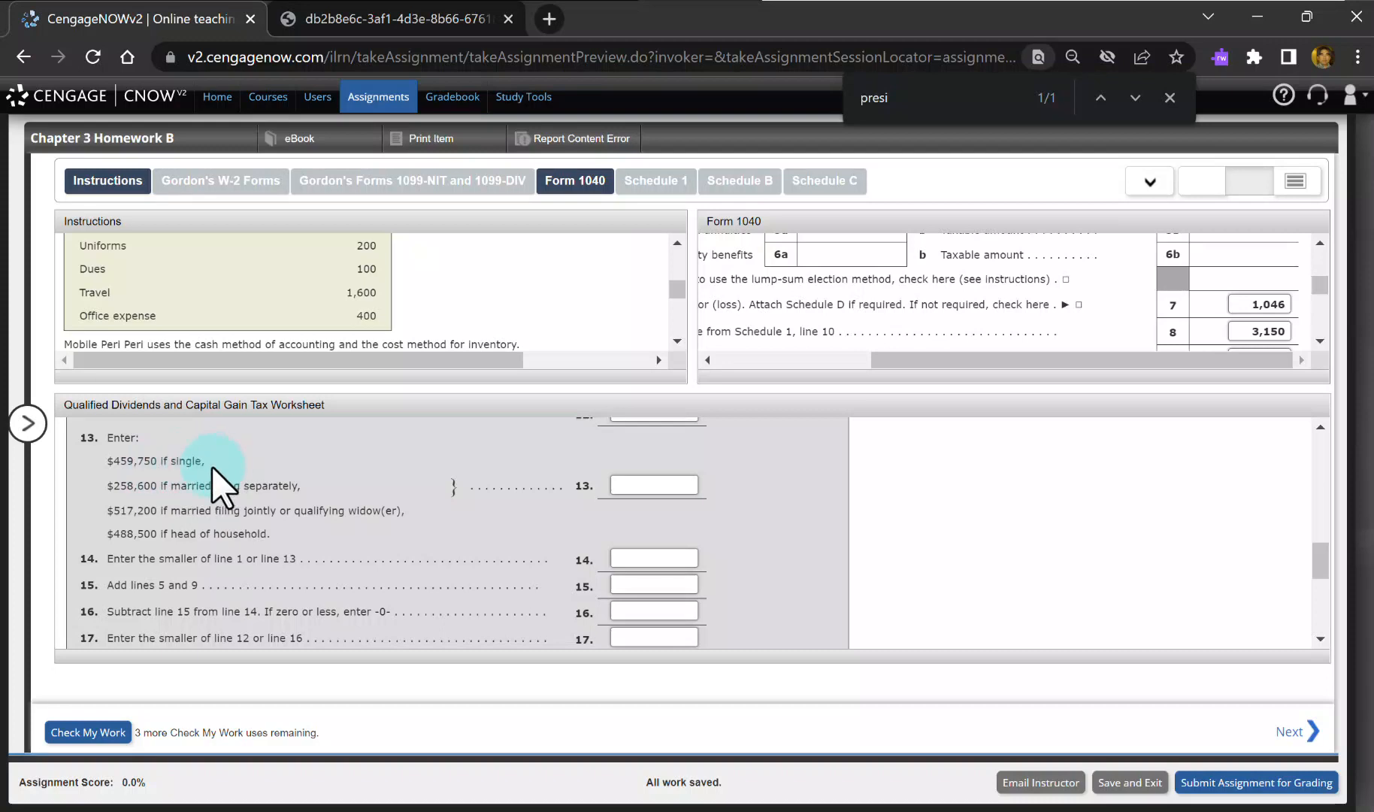
{"action": "scroll", "coordinate": [270, 490], "scroll_direction": "down", "scroll_amount": 3}
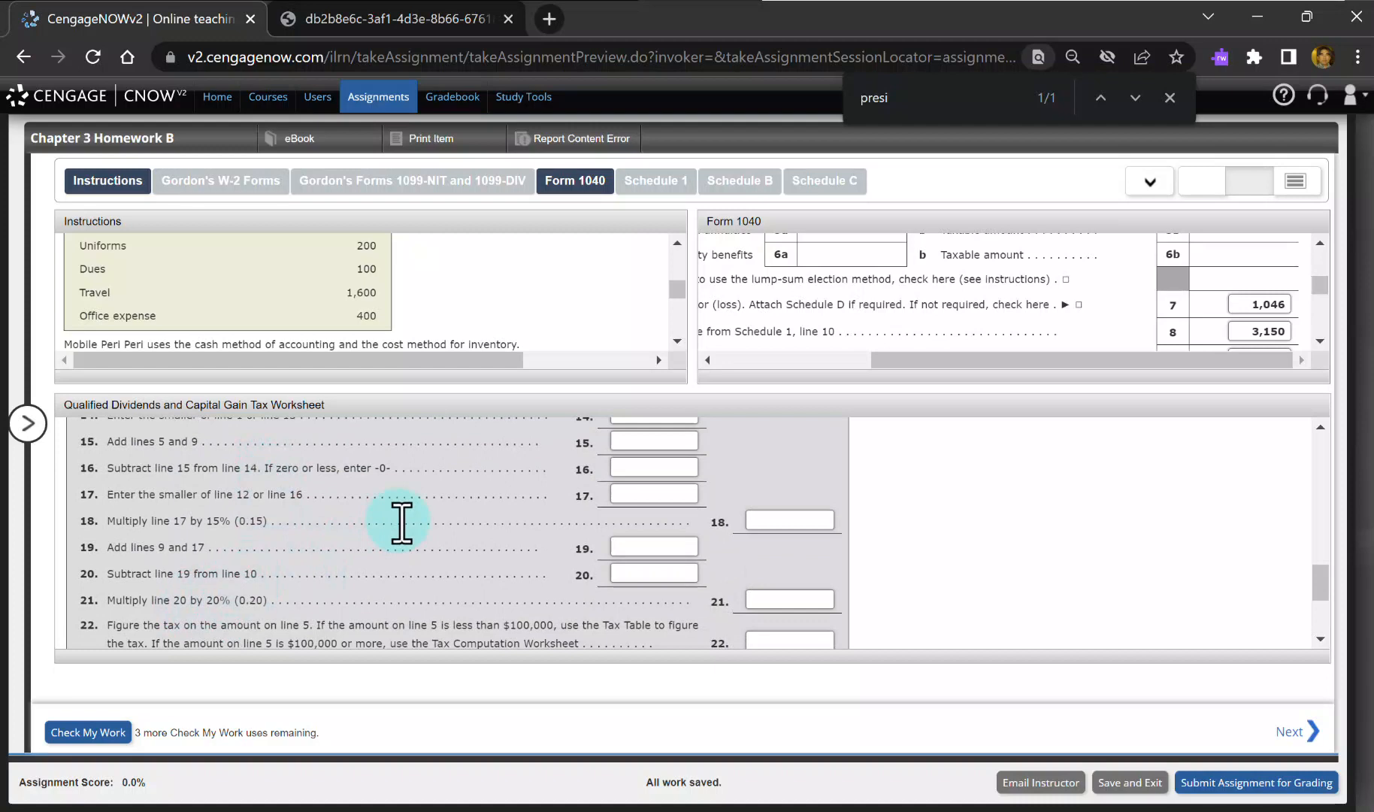
Step: Review the Qualified Dividends worksheet entries on lines 1 to 6 and the instructions and filing status thresholds for lines 7 to 22
{"action": "scroll", "coordinate": [401, 521], "scroll_direction": "up", "scroll_amount": 5}
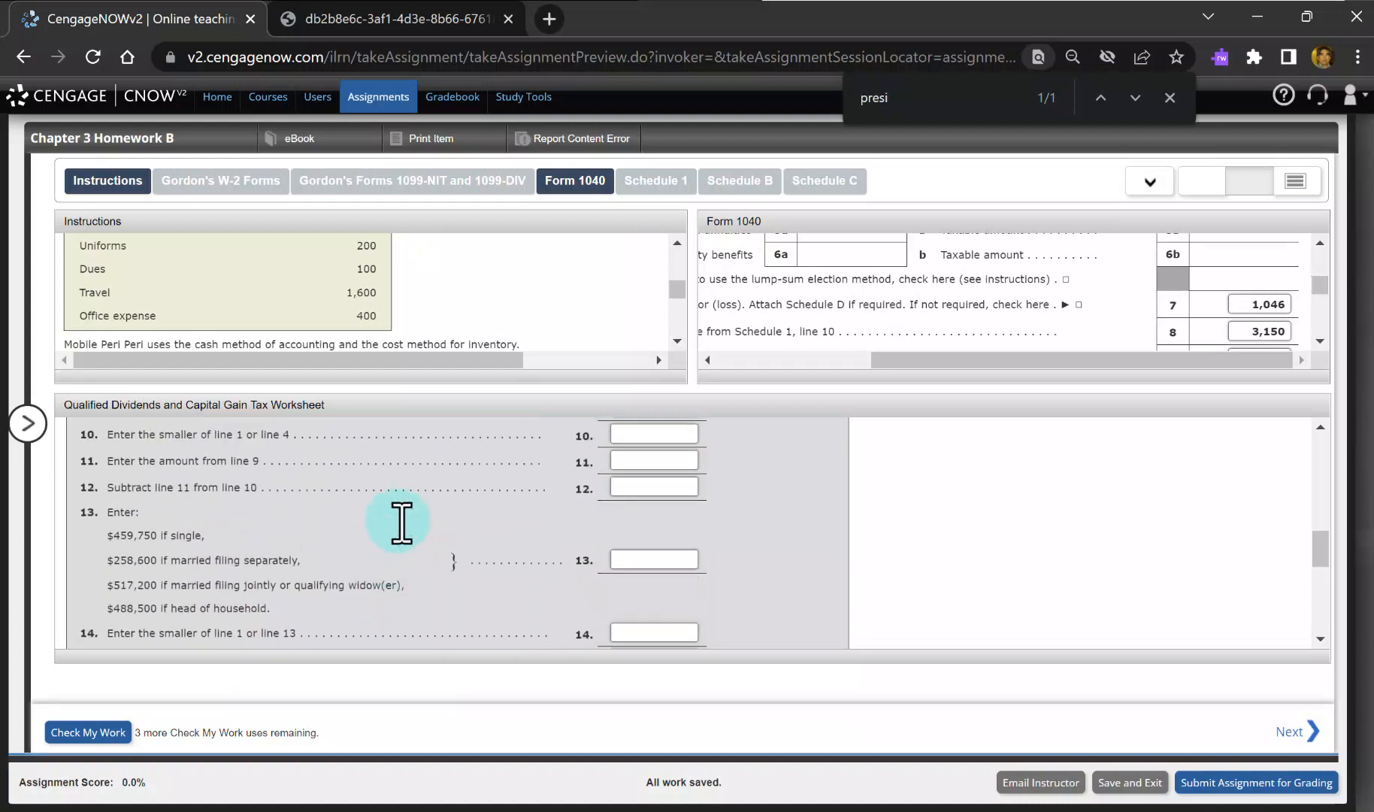
{"action": "scroll", "coordinate": [400, 521], "scroll_direction": "up", "scroll_amount": 4}
{"action": "scroll", "coordinate": [286, 562], "scroll_direction": "up", "scroll_amount": 2}
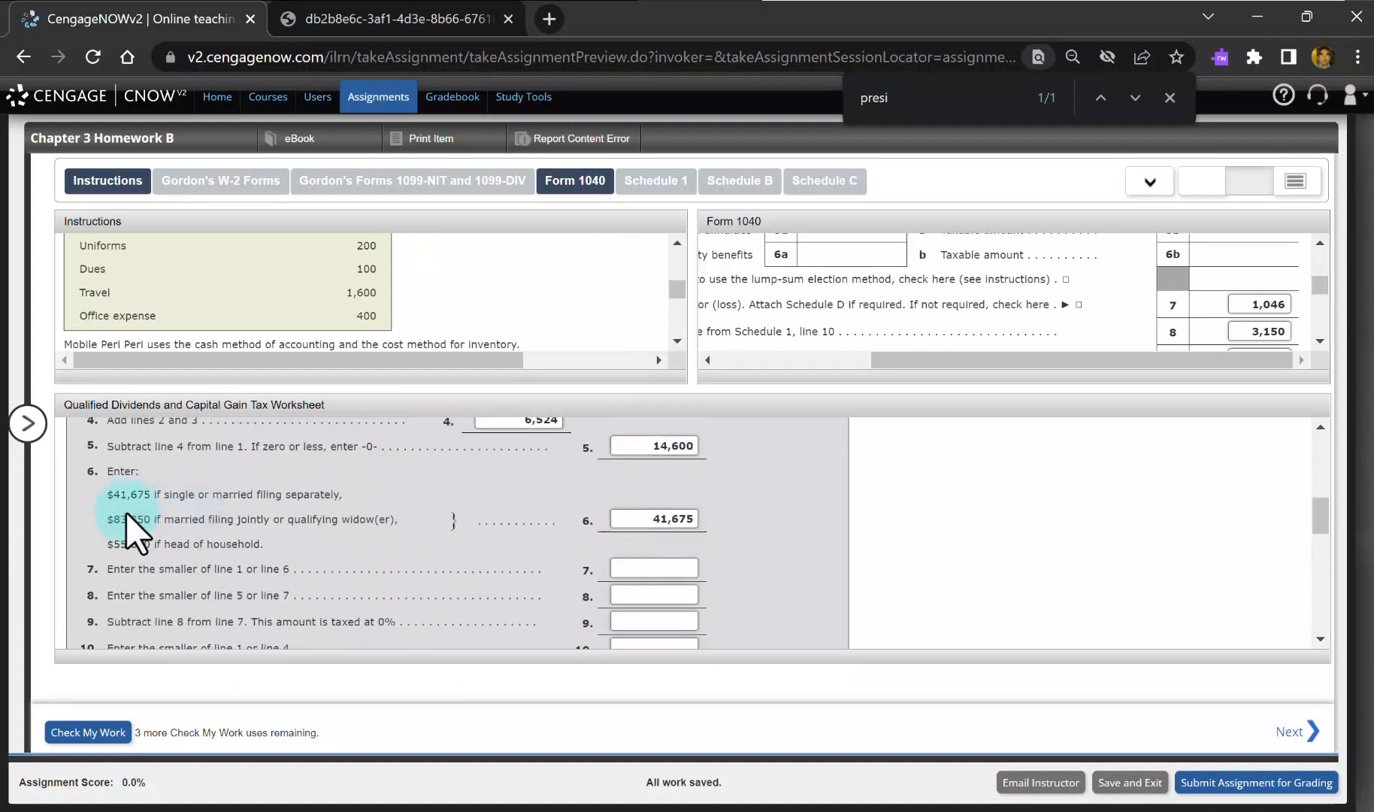
{"action": "scroll", "coordinate": [151, 523], "scroll_direction": "down", "scroll_amount": 5}
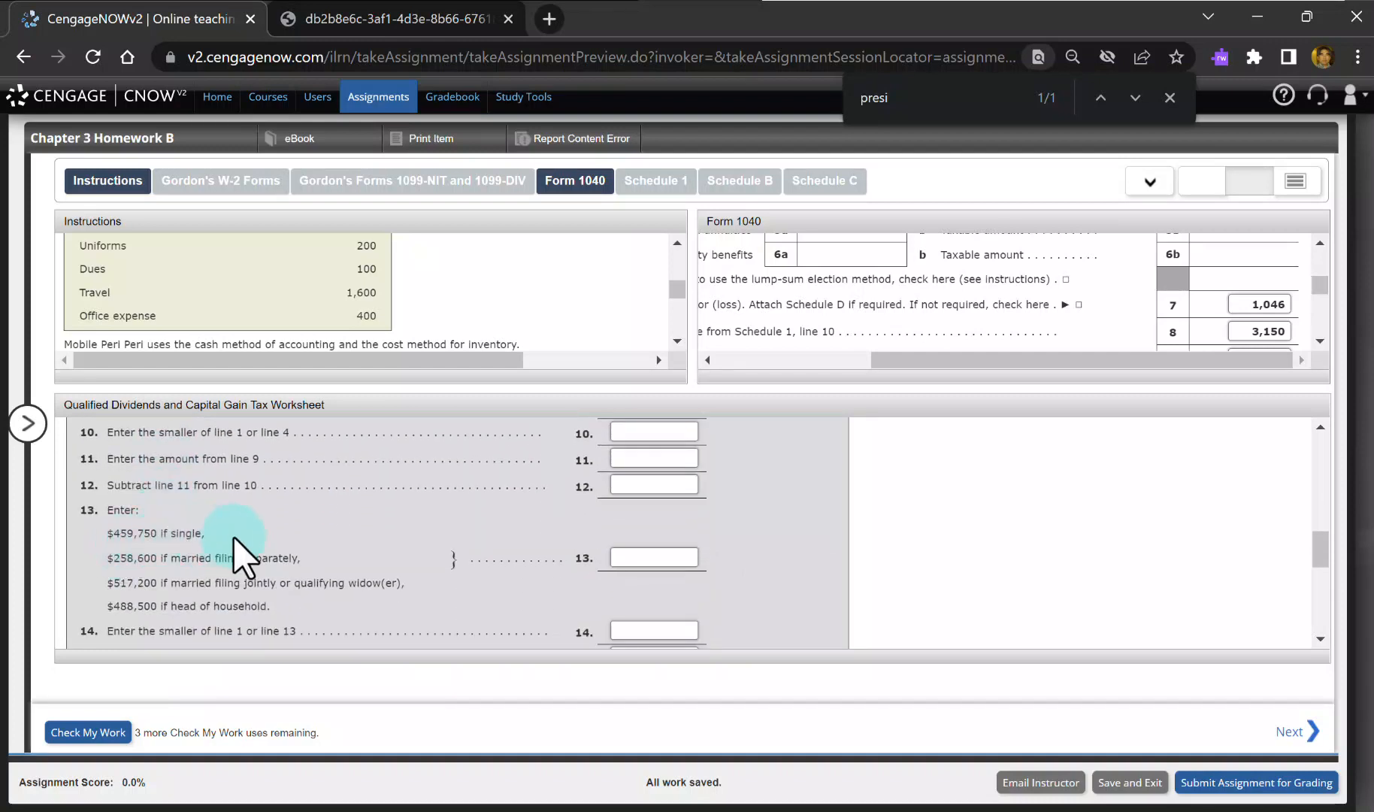
{"action": "scroll", "coordinate": [235, 556], "scroll_direction": "up", "scroll_amount": 2}
{"action": "scroll", "coordinate": [235, 556], "scroll_direction": "down", "scroll_amount": 3}
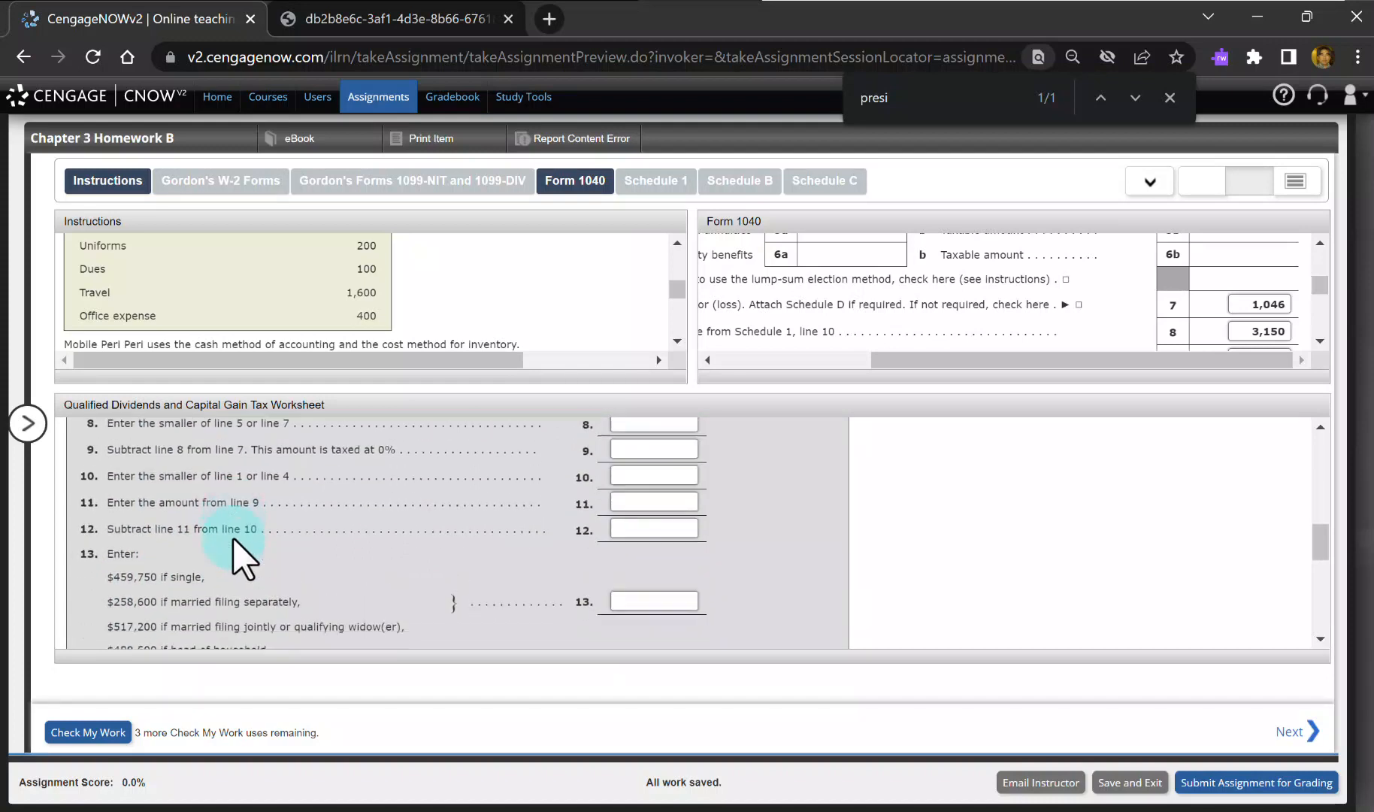
{"action": "scroll", "coordinate": [330, 563], "scroll_direction": "down", "scroll_amount": 2}
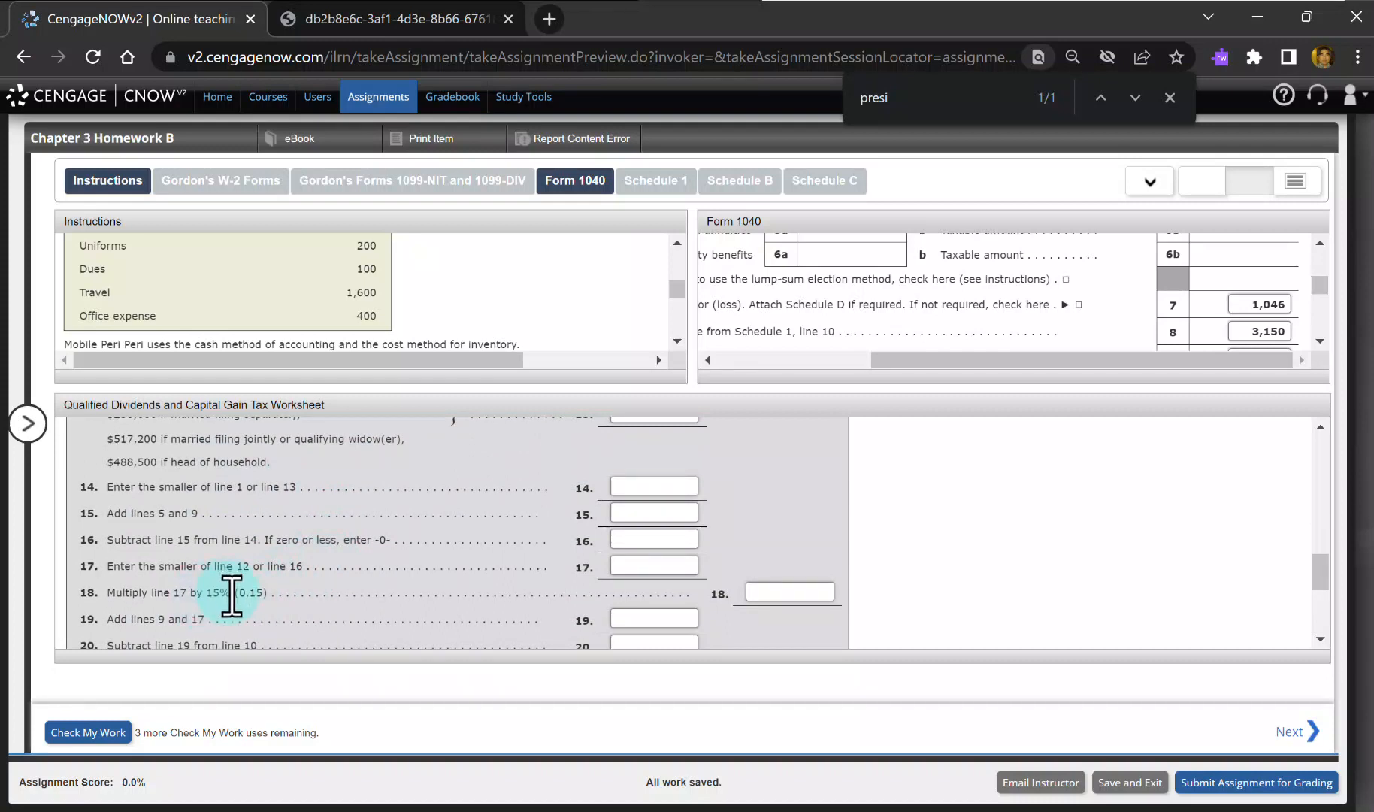
{"action": "scroll", "coordinate": [366, 594], "scroll_direction": "up", "scroll_amount": 6}
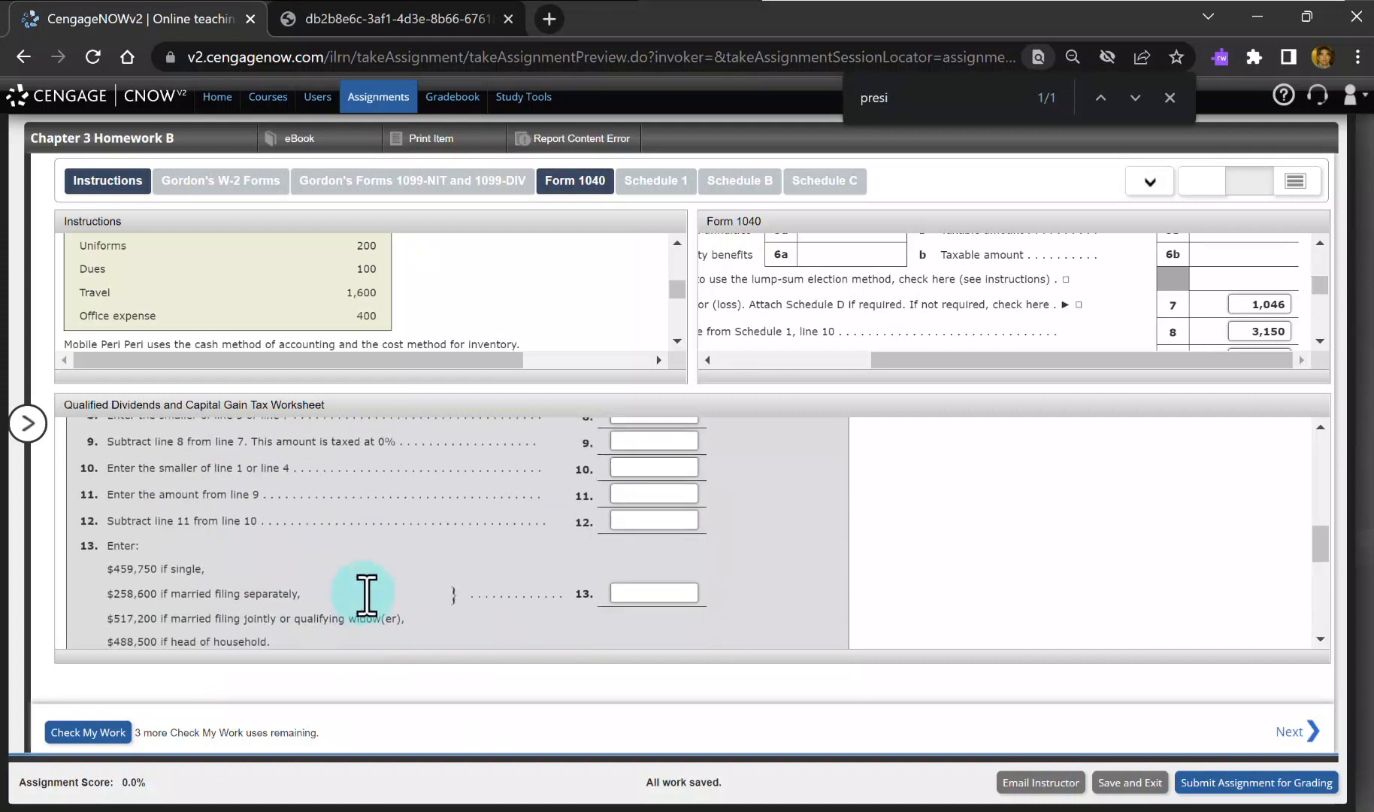
{"action": "scroll", "coordinate": [366, 594], "scroll_direction": "up", "scroll_amount": 2}
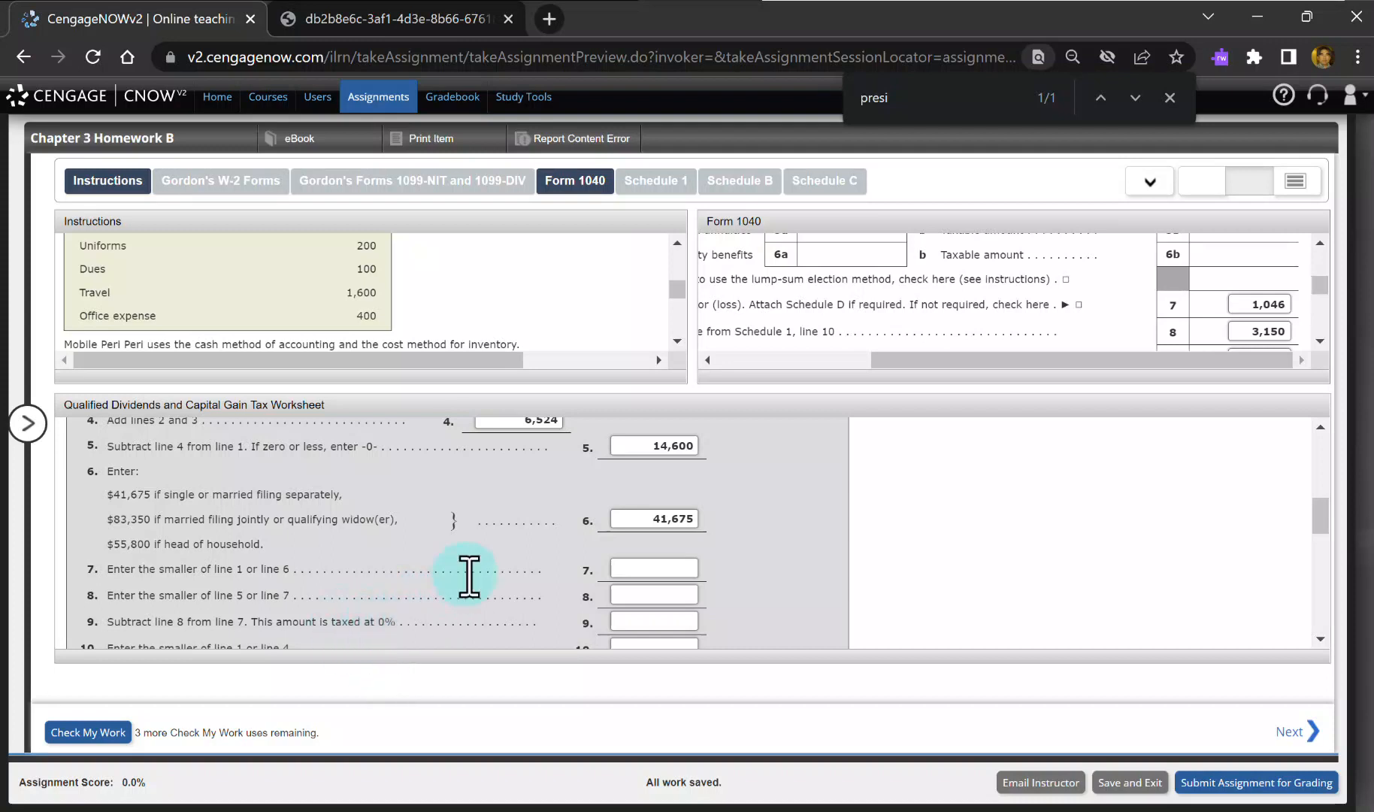
{"action": "scroll", "coordinate": [466, 573], "scroll_direction": "down", "scroll_amount": 5}
{"action": "scroll", "coordinate": [468, 577], "scroll_direction": "down", "scroll_amount": 5}
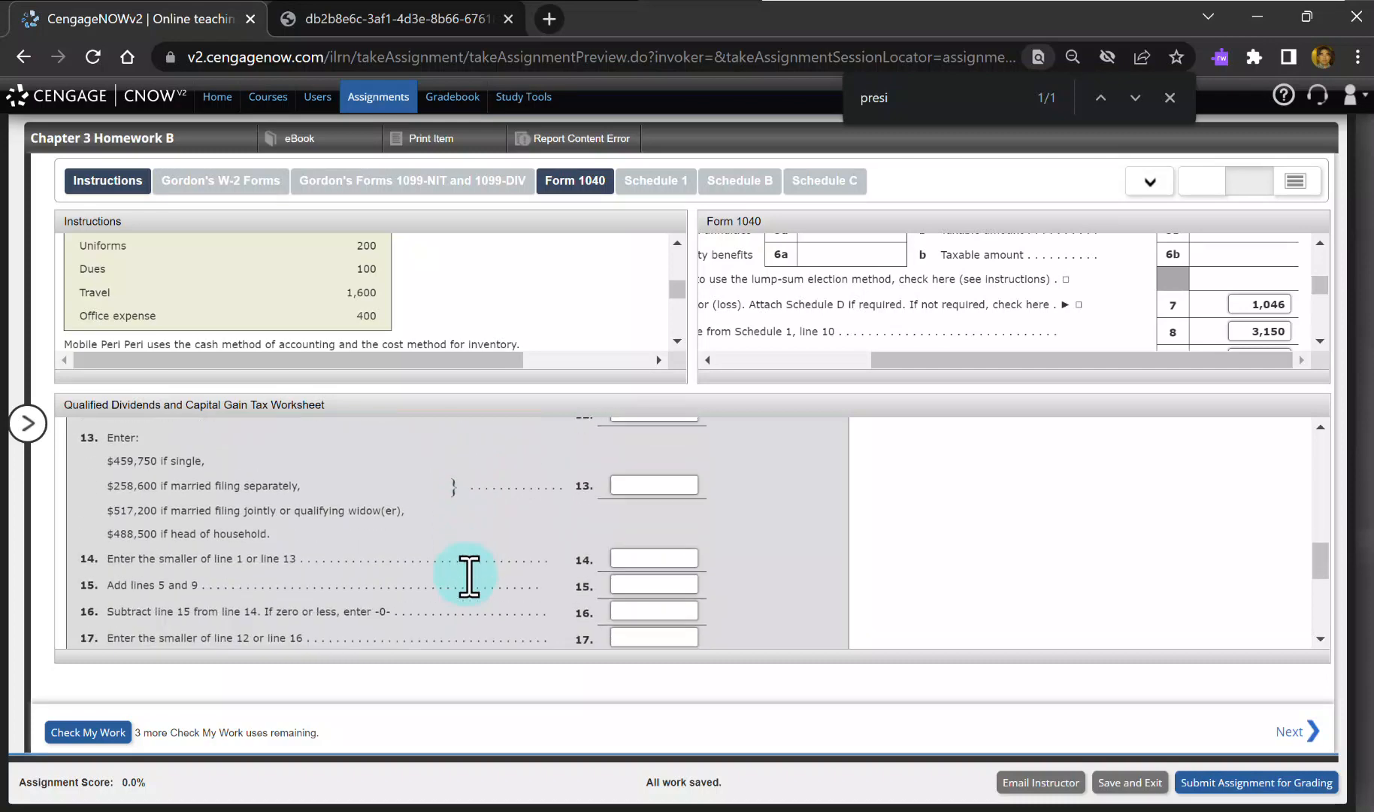
{"action": "scroll", "coordinate": [468, 577], "scroll_direction": "down", "scroll_amount": 1}
{"action": "scroll", "coordinate": [472, 564], "scroll_direction": "up", "scroll_amount": 12}
{"action": "scroll", "coordinate": [530, 491], "scroll_direction": "up", "scroll_amount": 5}
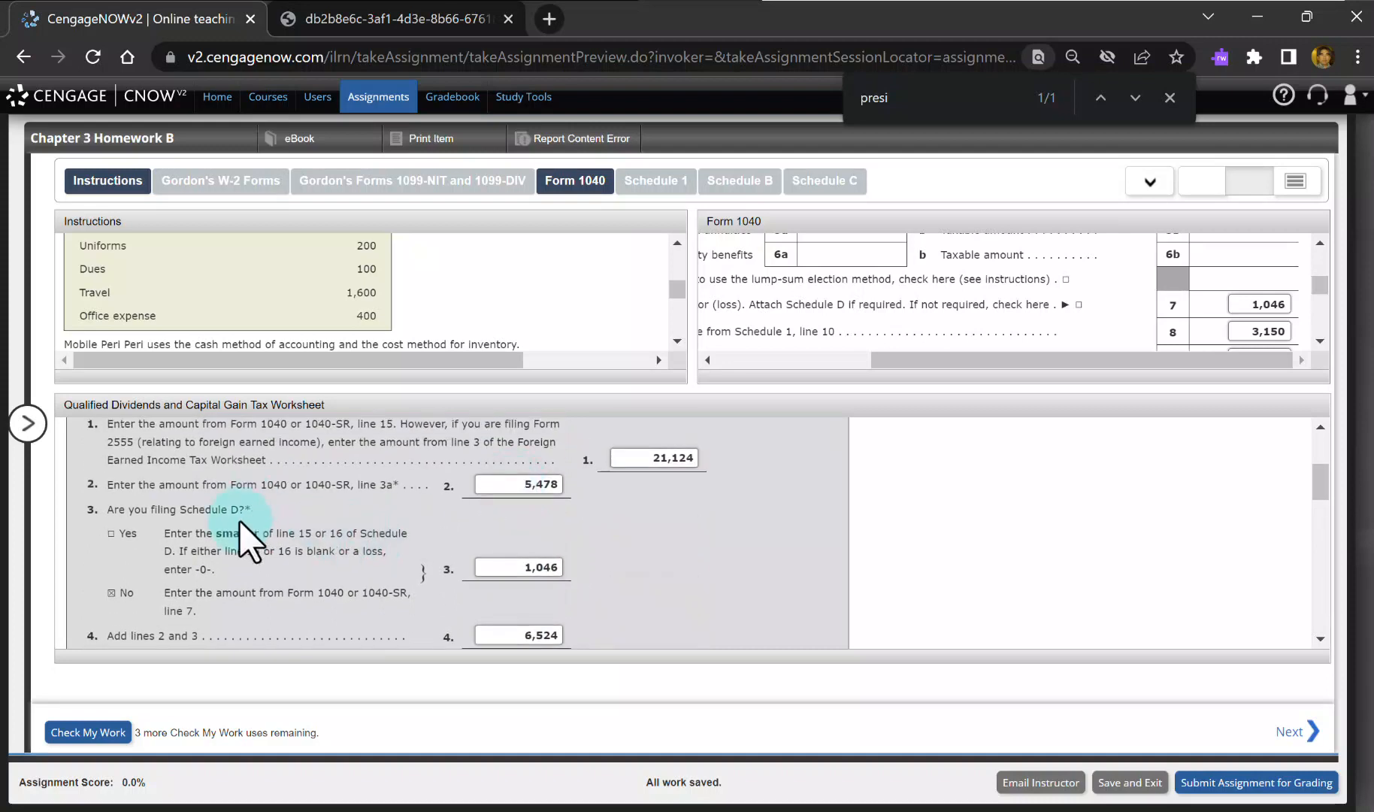
{"action": "scroll", "coordinate": [245, 528], "scroll_direction": "down", "scroll_amount": 3}
{"action": "scroll", "coordinate": [245, 526], "scroll_direction": "up", "scroll_amount": 6}
{"action": "scroll", "coordinate": [245, 521], "scroll_direction": "down", "scroll_amount": 6}
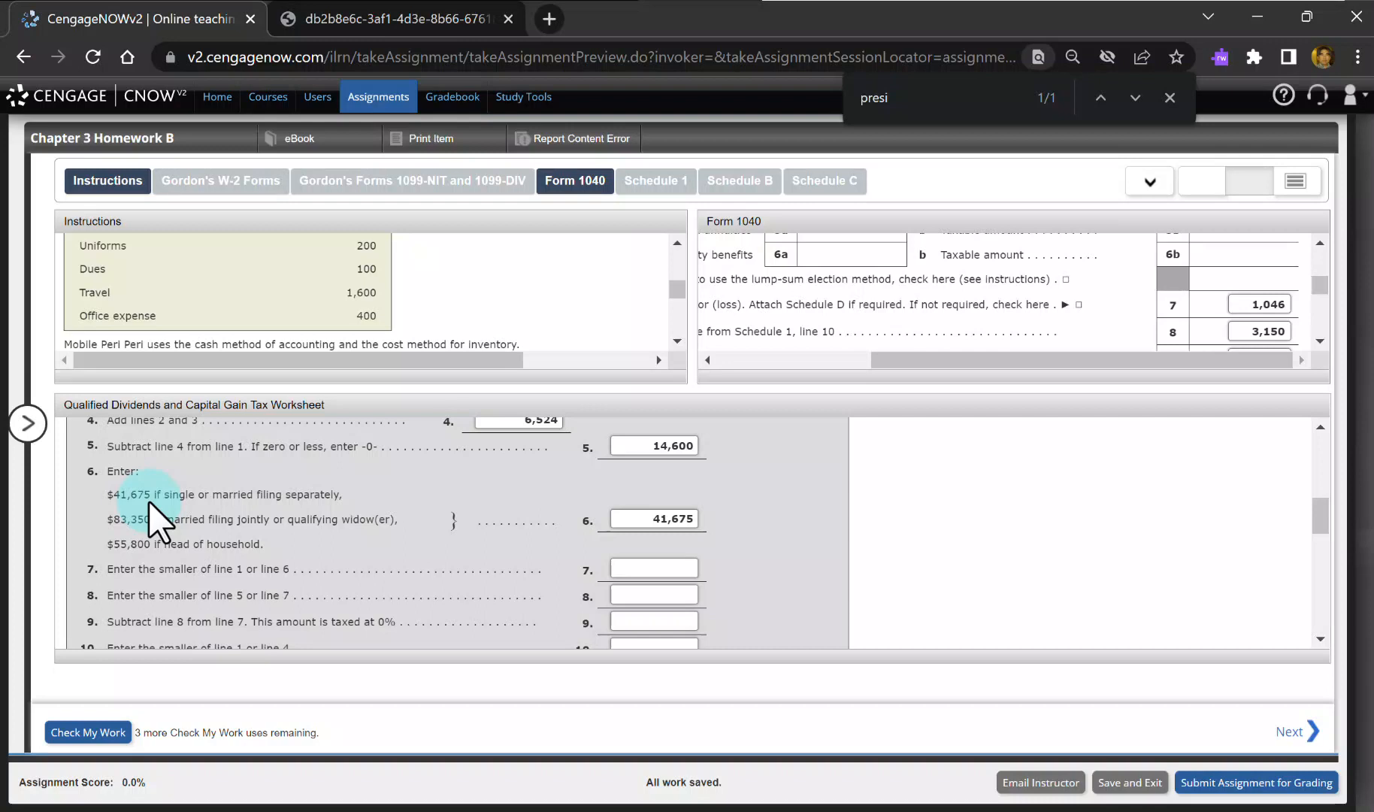
Step: Enter 1550 as the tax on all taxable income on line 25 of the Qualified Dividends worksheet
{"action": "scroll", "coordinate": [158, 520], "scroll_direction": "down", "scroll_amount": 3}
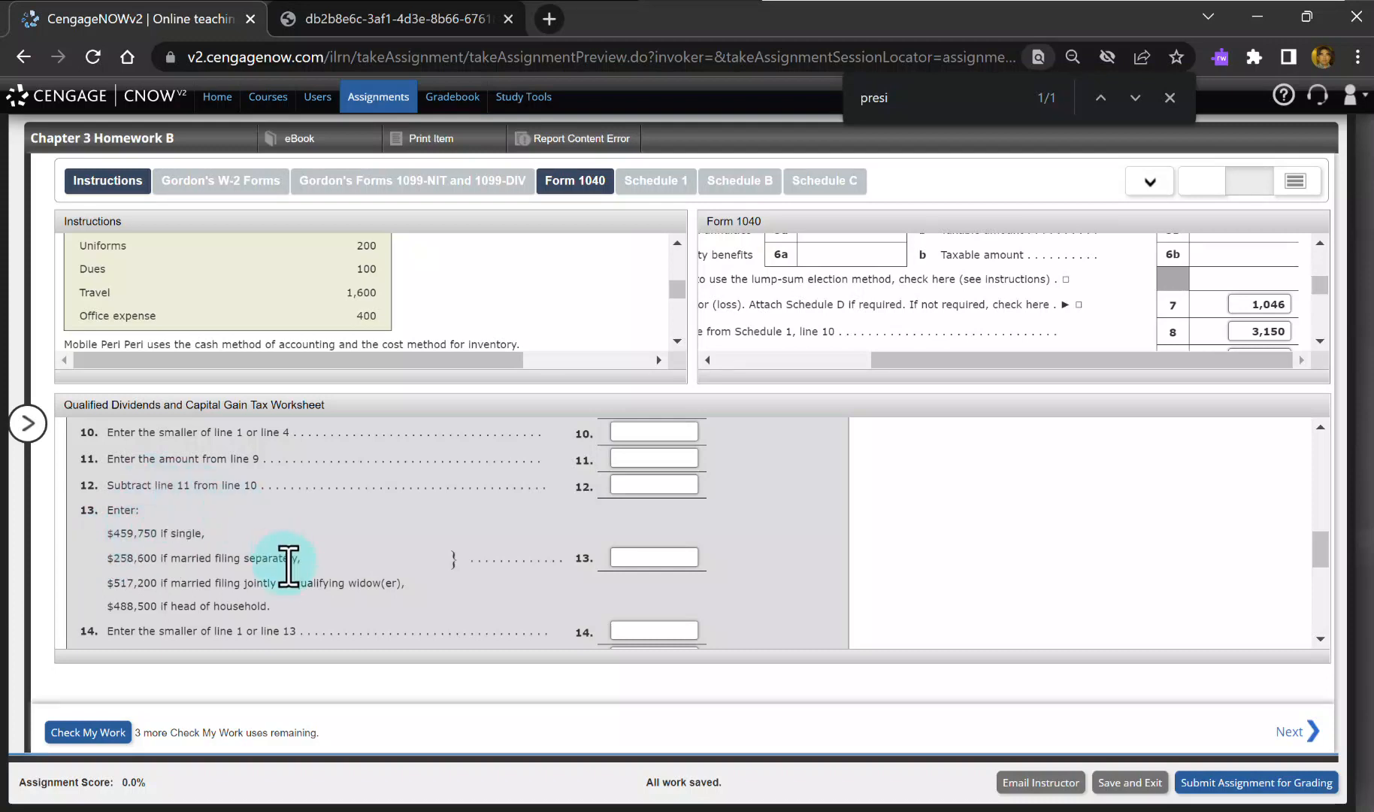
{"action": "scroll", "coordinate": [395, 552], "scroll_direction": "down", "scroll_amount": 1}
{"action": "scroll", "coordinate": [396, 565], "scroll_direction": "down", "scroll_amount": 2}
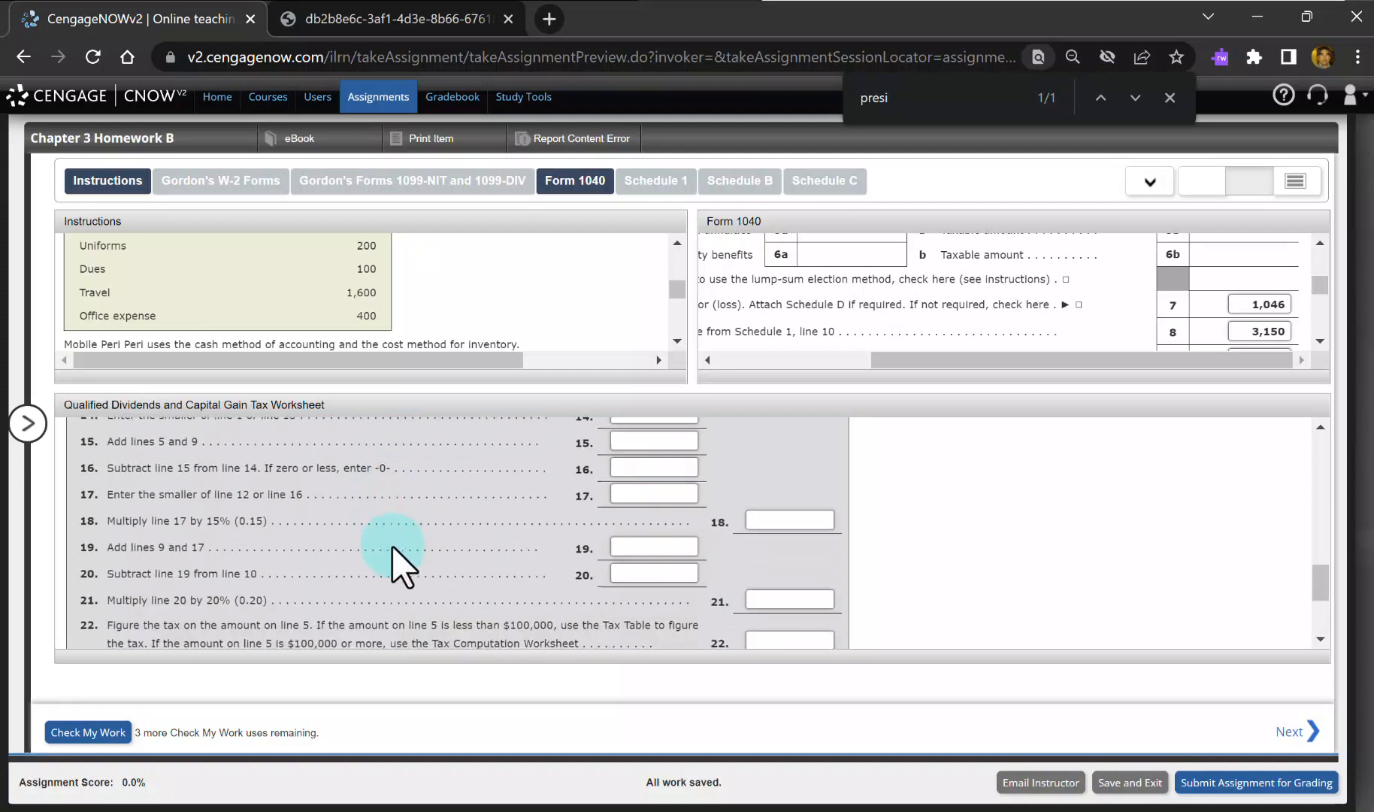
{"action": "scroll", "coordinate": [396, 565], "scroll_direction": "down", "scroll_amount": 3}
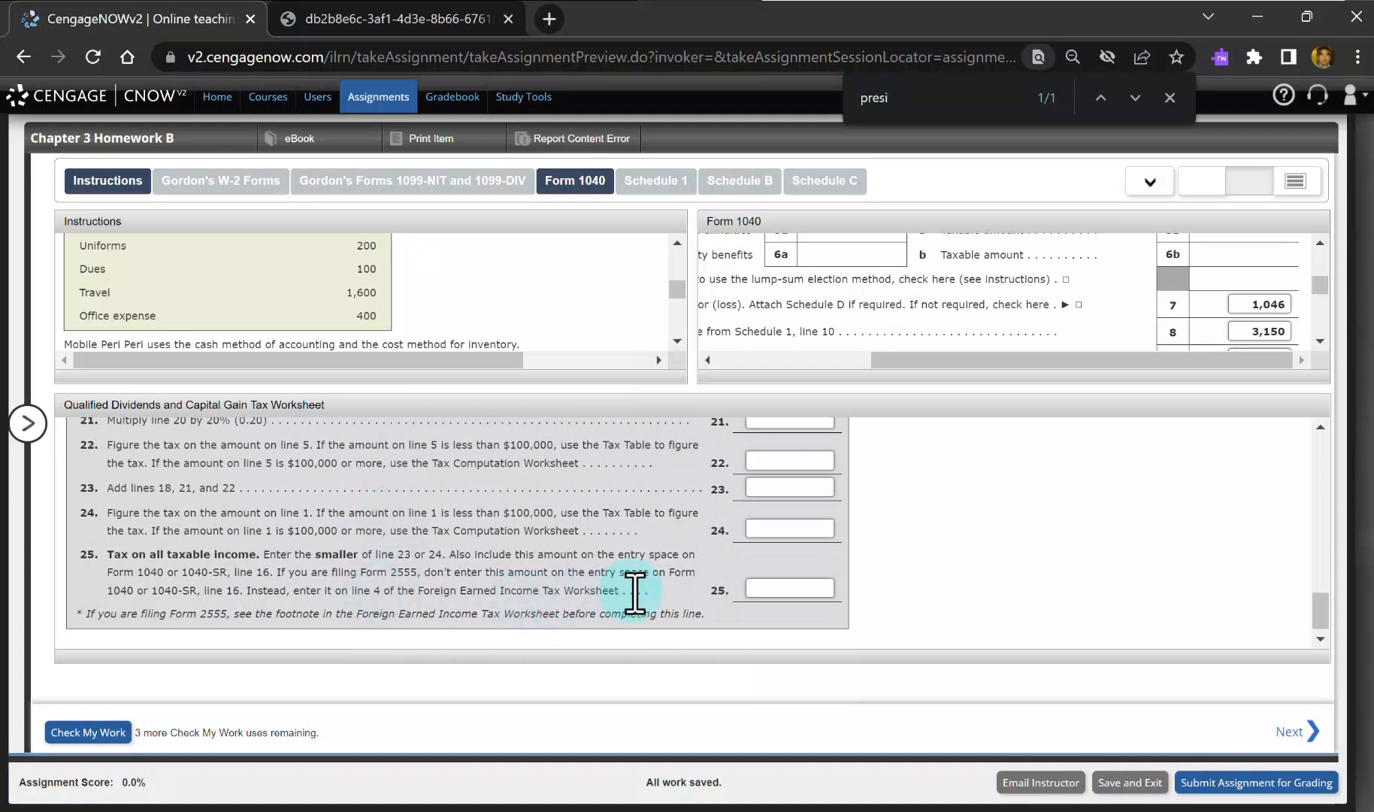
{"action": "left_click", "coordinate": [789, 588]}
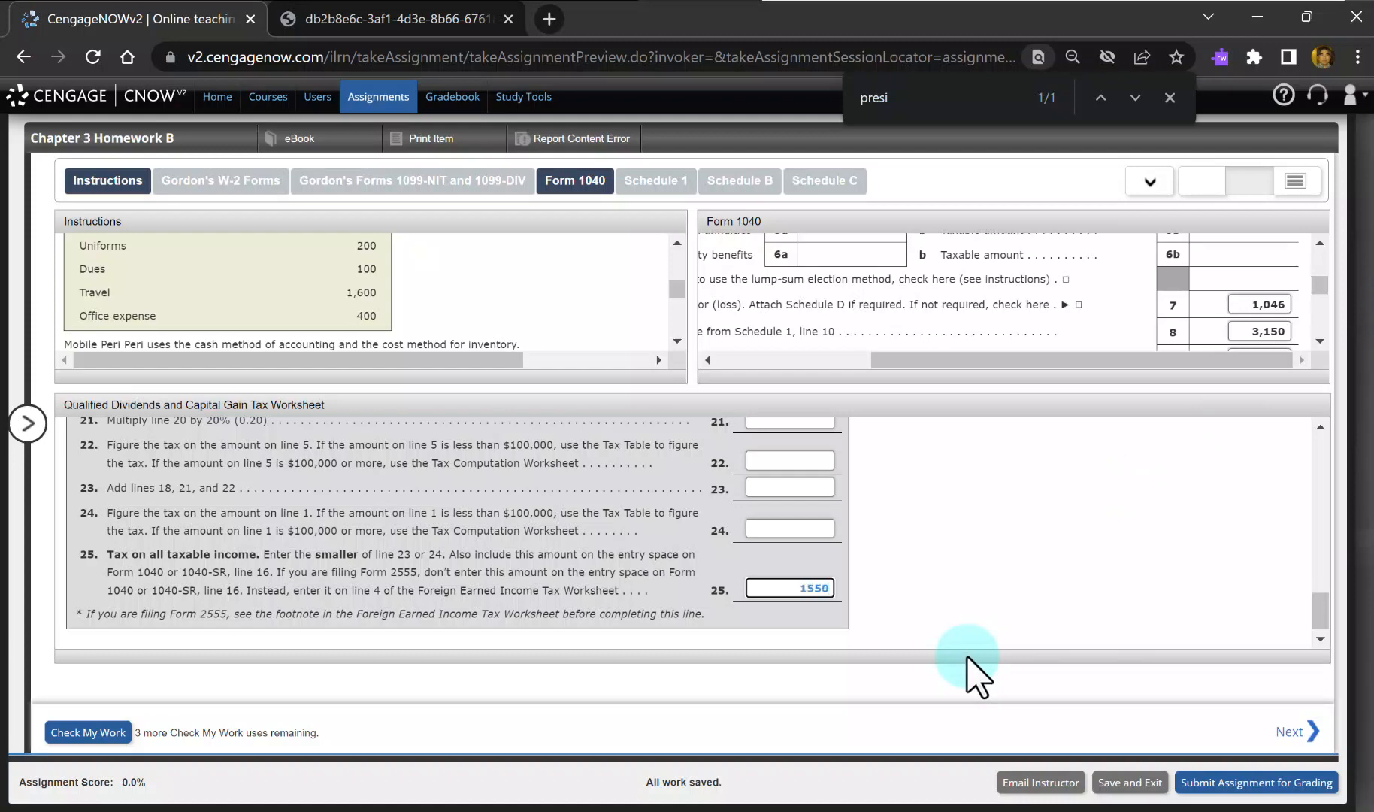
Step: Recheck worksheet line 5 and enter the 1550 tax on line 16 of Form 1040, page 2
{"action": "scroll", "coordinate": [939, 635], "scroll_direction": "up", "scroll_amount": 10}
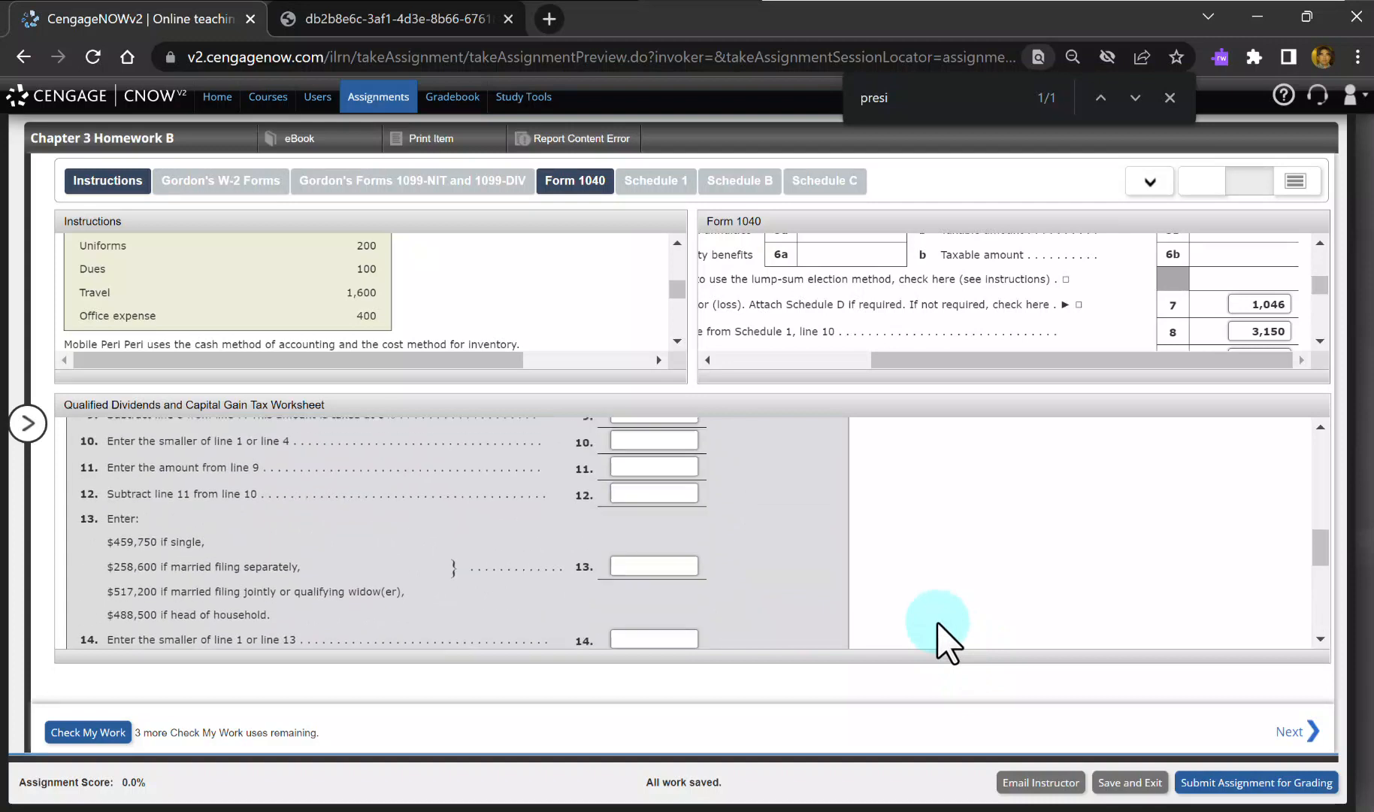
{"action": "scroll", "coordinate": [939, 635], "scroll_direction": "up", "scroll_amount": 5}
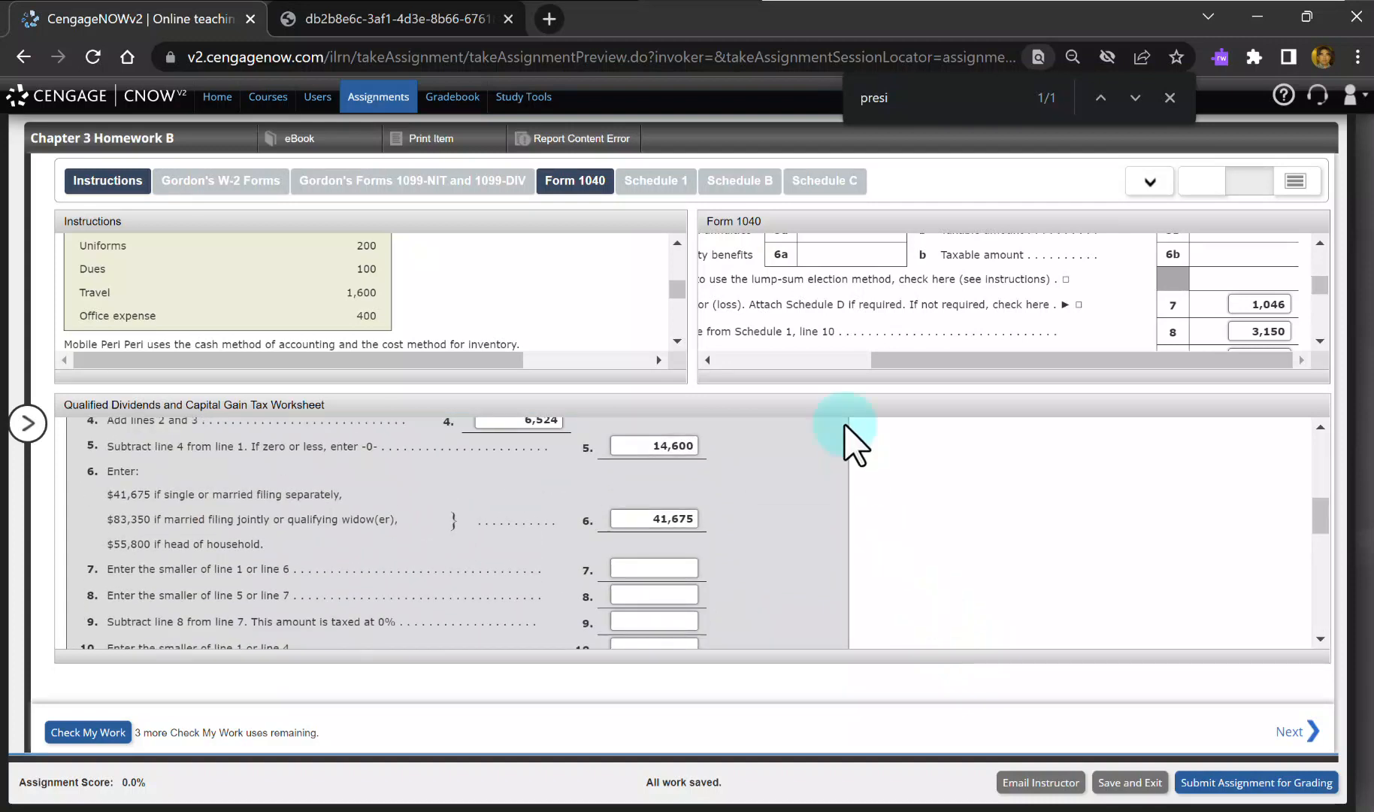
{"action": "mouse_move", "coordinate": [687, 192]}
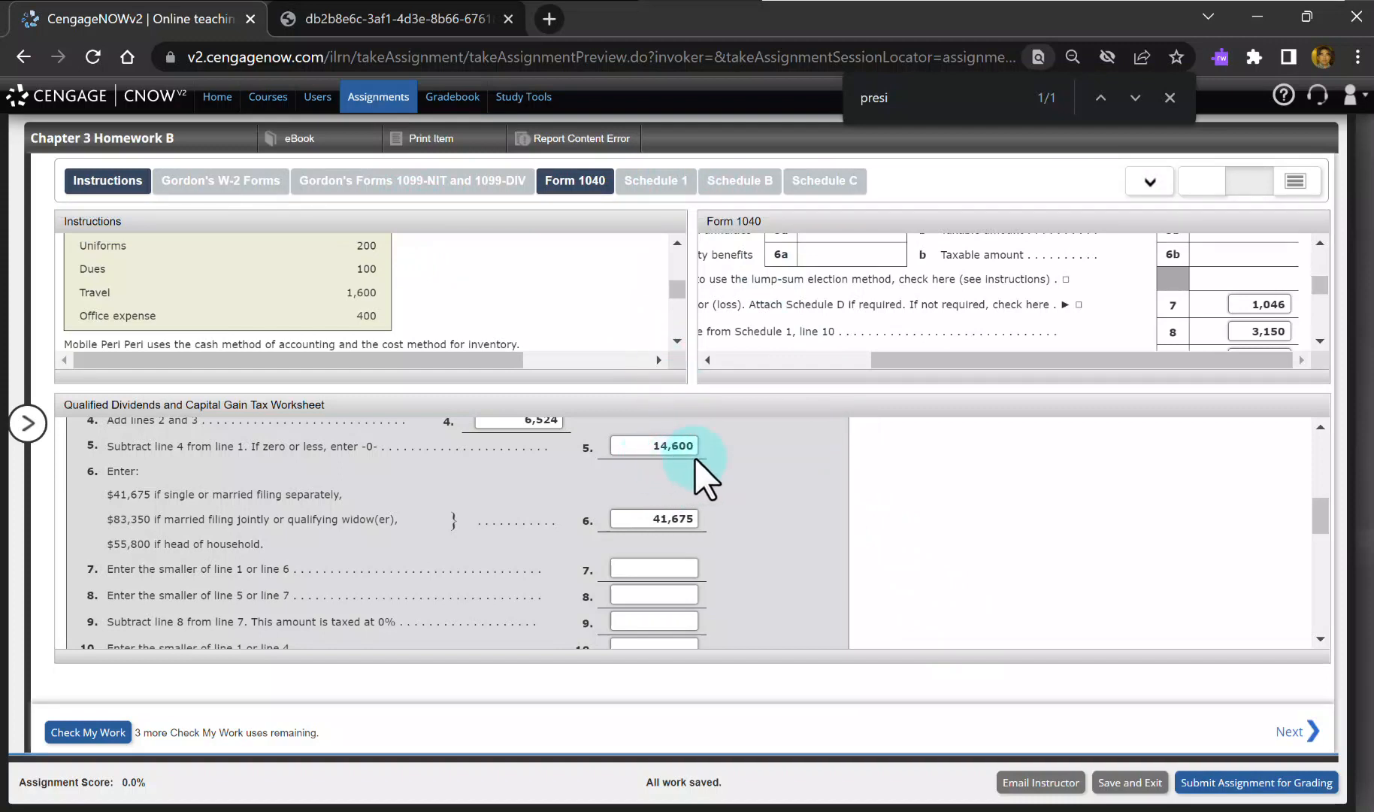
{"action": "scroll", "coordinate": [741, 477], "scroll_direction": "down", "scroll_amount": 10}
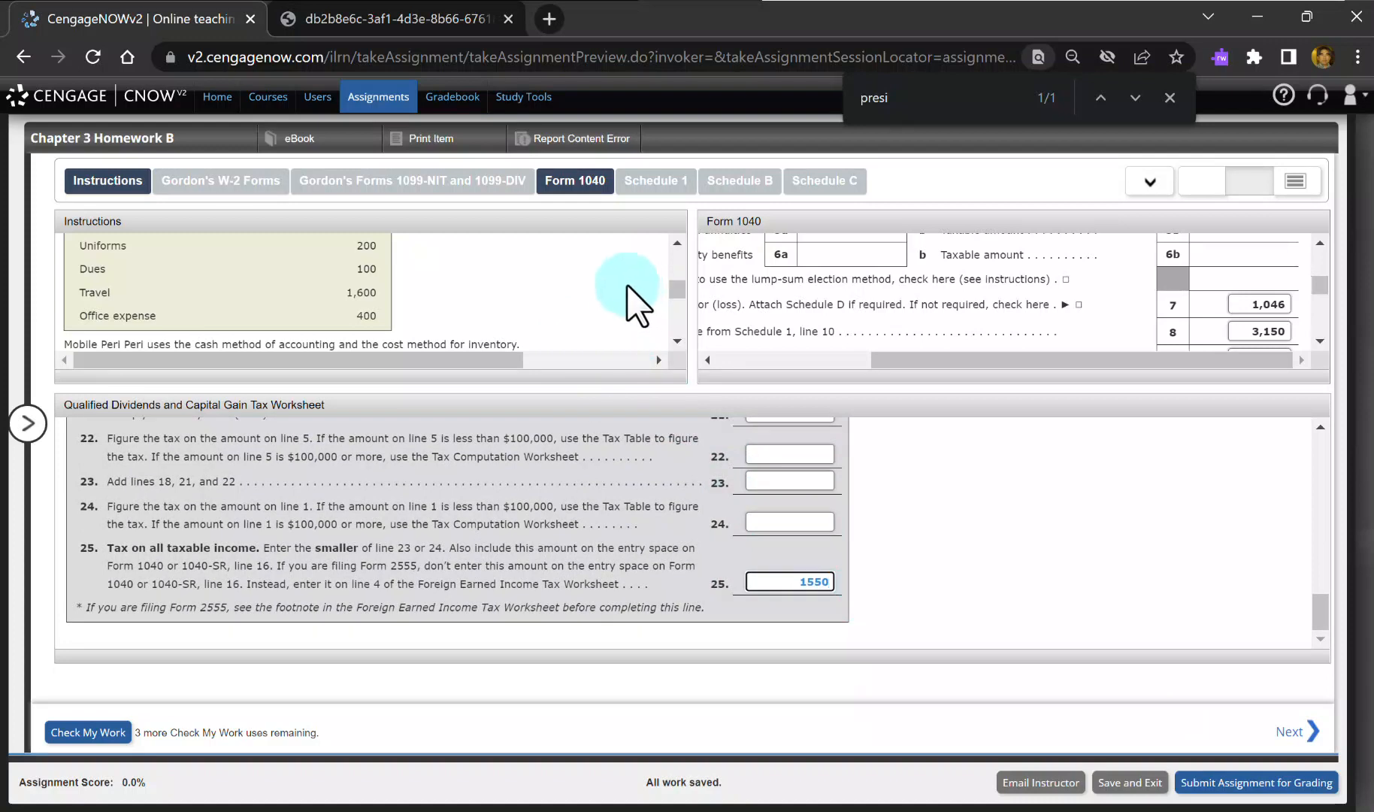
{"action": "left_click", "coordinate": [574, 180]}
{"action": "scroll", "coordinate": [977, 308], "scroll_direction": "down", "scroll_amount": 10}
{"action": "scroll", "coordinate": [976, 304], "scroll_direction": "down", "scroll_amount": 3}
{"action": "left_click", "coordinate": [1268, 280]}
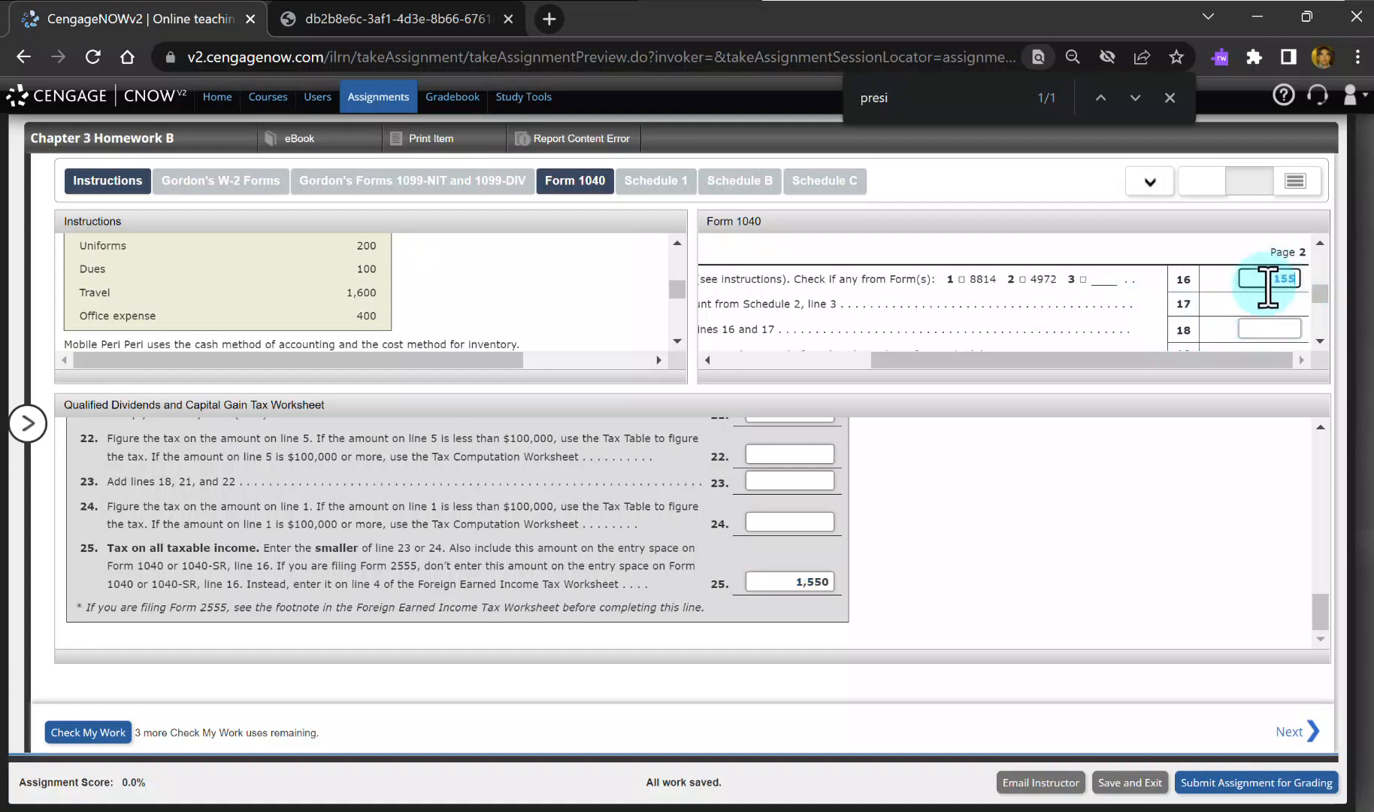
{"action": "left_click", "coordinate": [1171, 302]}
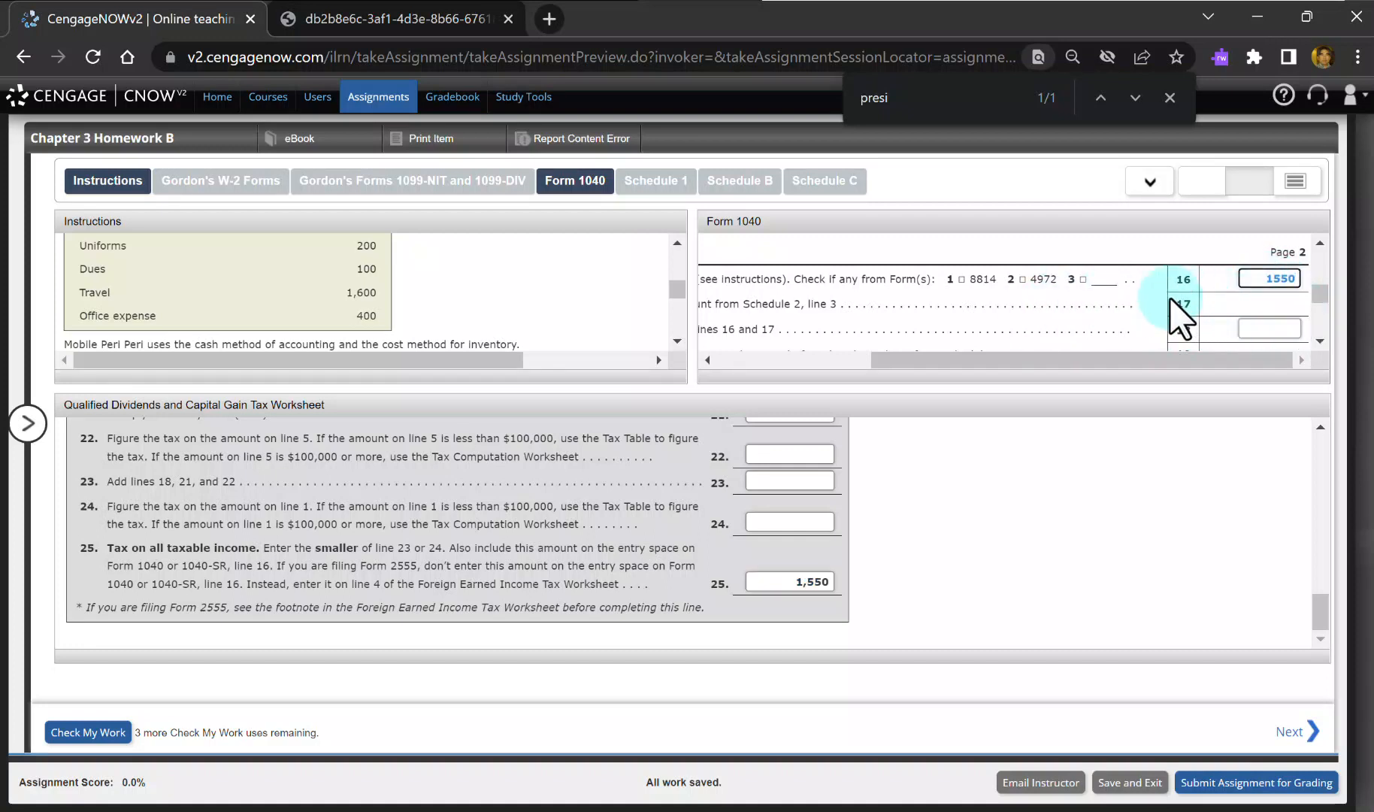
Step: On Form 1040, enter 50 as the overpaid amount on line 34 and as the refund on line 35a
{"action": "scroll", "coordinate": [1176, 296], "scroll_direction": "down", "scroll_amount": 1}
{"action": "left_click", "coordinate": [1272, 258]}
{"action": "scroll", "coordinate": [1282, 271], "scroll_direction": "down", "scroll_amount": 2}
{"action": "scroll", "coordinate": [1273, 338], "scroll_direction": "down", "scroll_amount": 2}
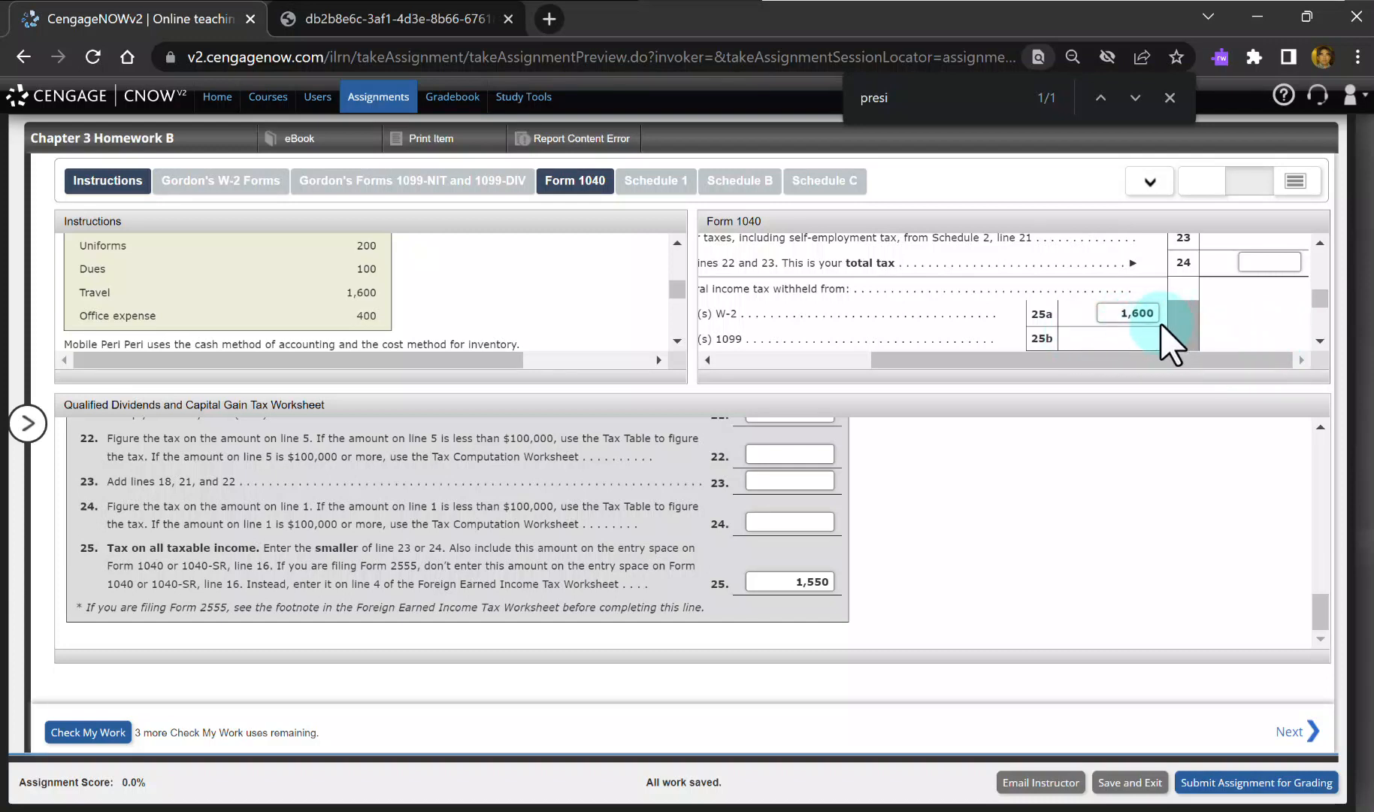
{"action": "scroll", "coordinate": [1215, 325], "scroll_direction": "down", "scroll_amount": 6}
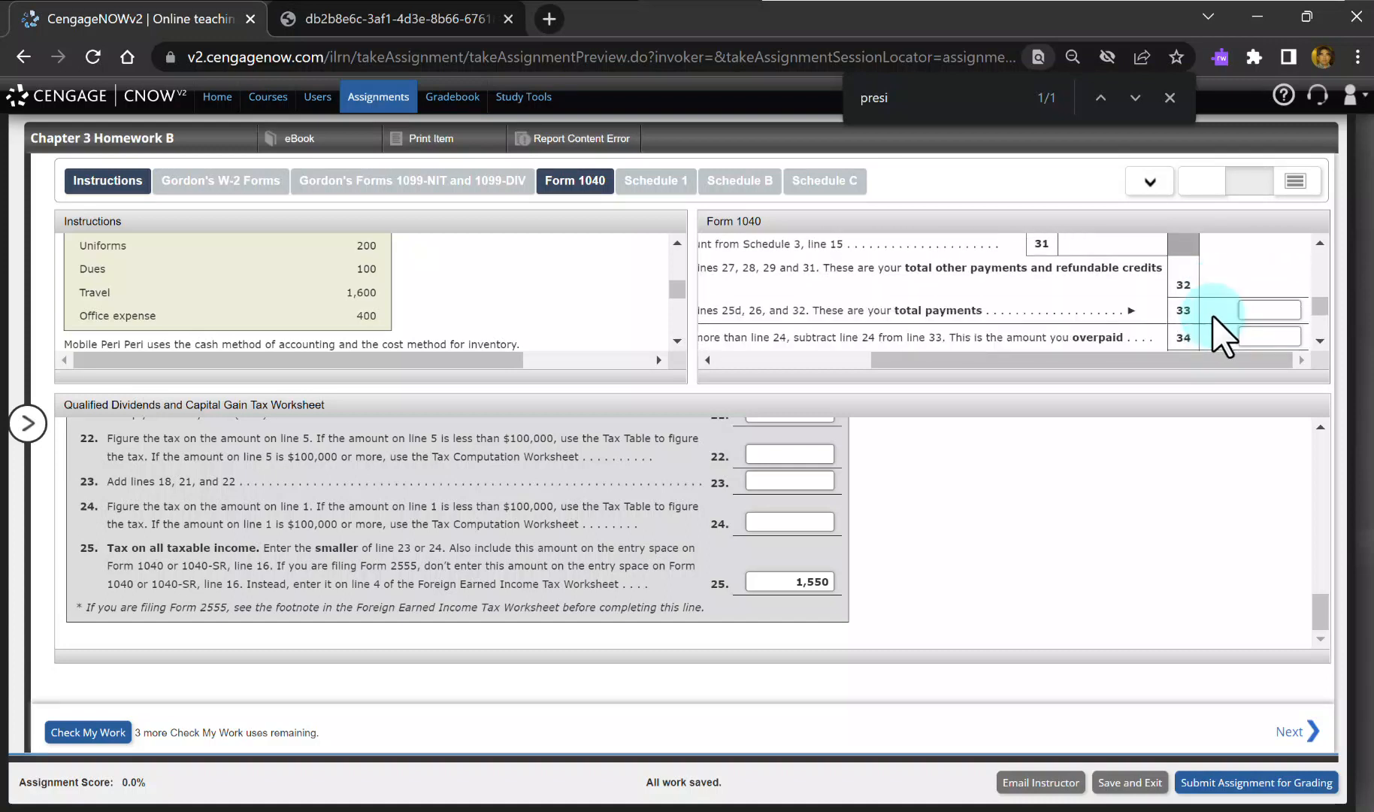
{"action": "scroll", "coordinate": [1224, 336], "scroll_direction": "down", "scroll_amount": 1}
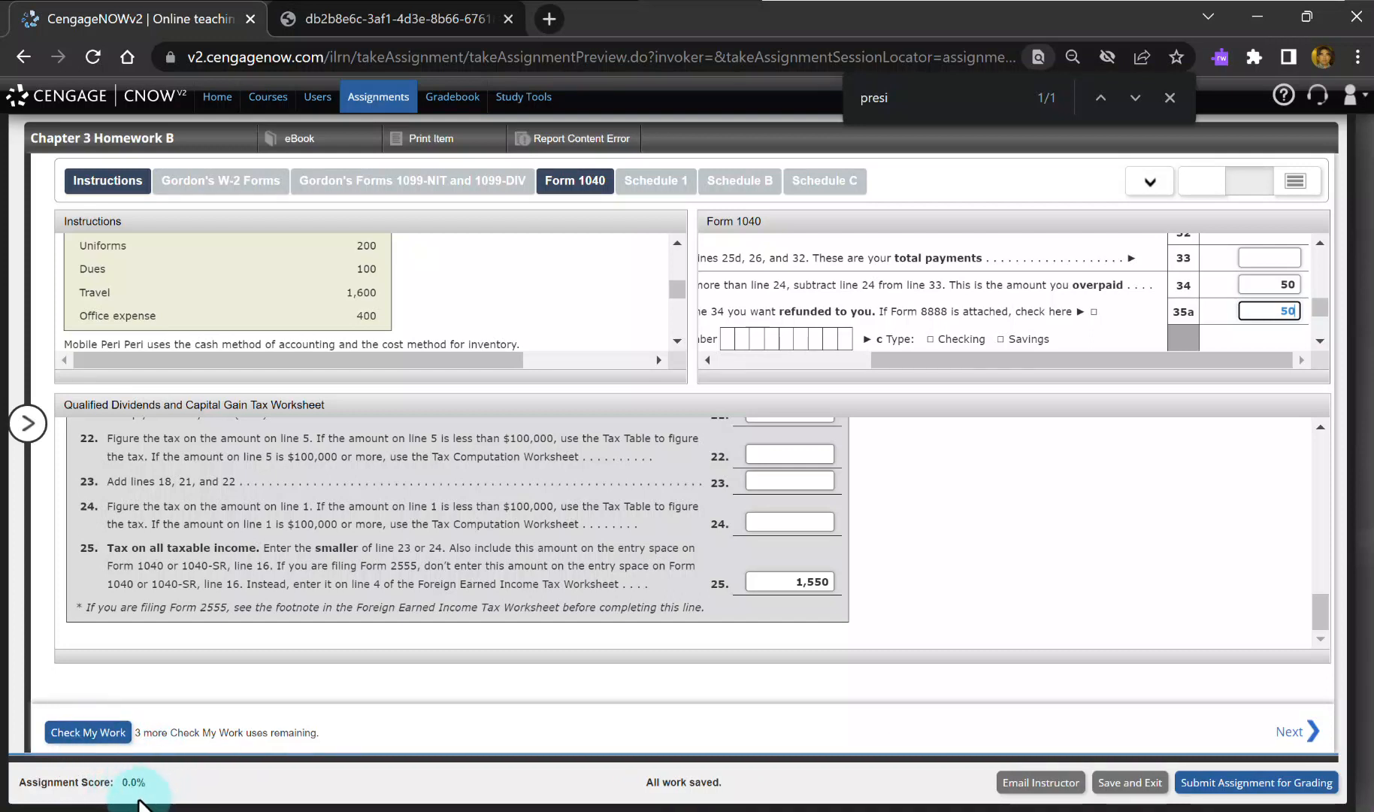
Step: Use Check My Work and review the grading marks on the Qualified Dividends worksheet and on Form 1040, page 2
{"action": "left_click", "coordinate": [86, 732]}
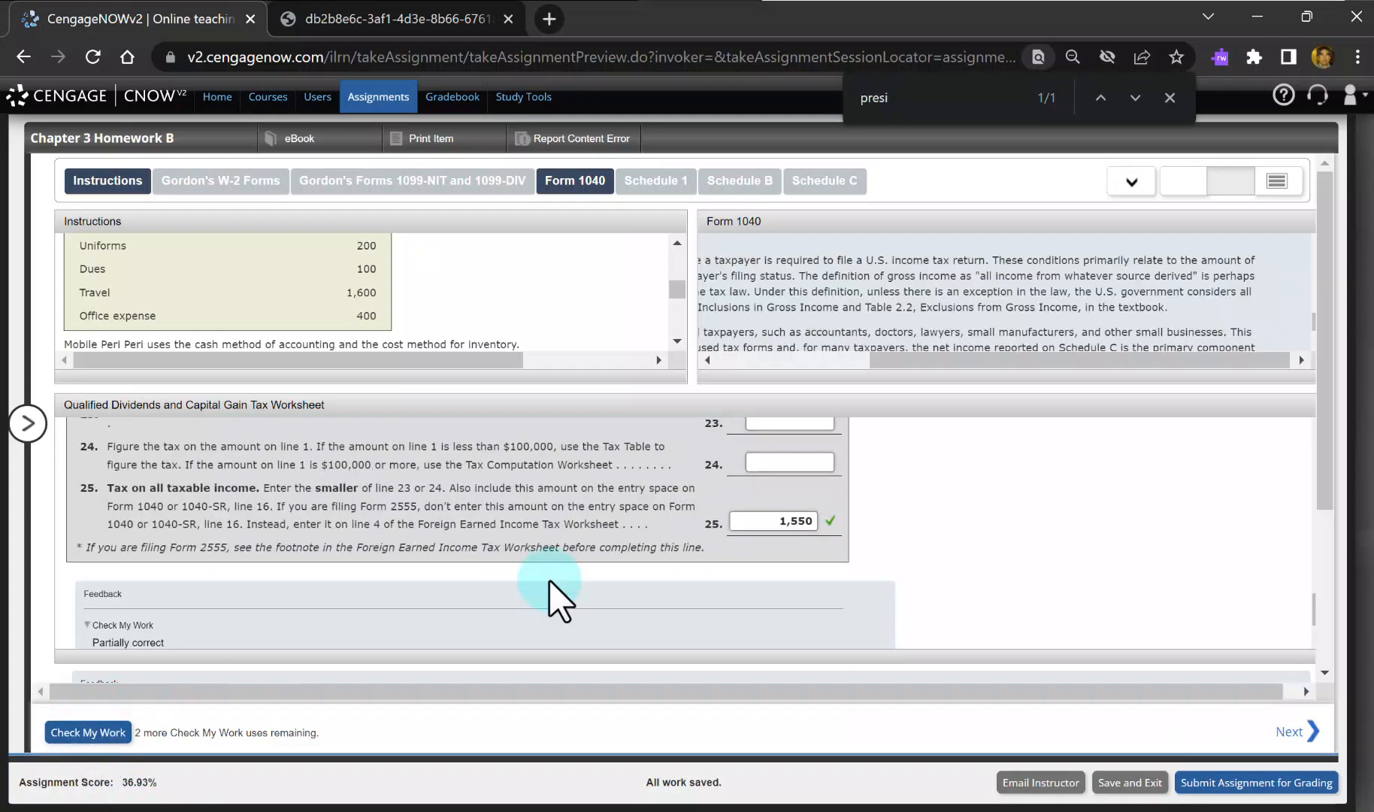
{"action": "mouse_move", "coordinate": [813, 511]}
{"action": "scroll", "coordinate": [812, 526], "scroll_direction": "up", "scroll_amount": 5}
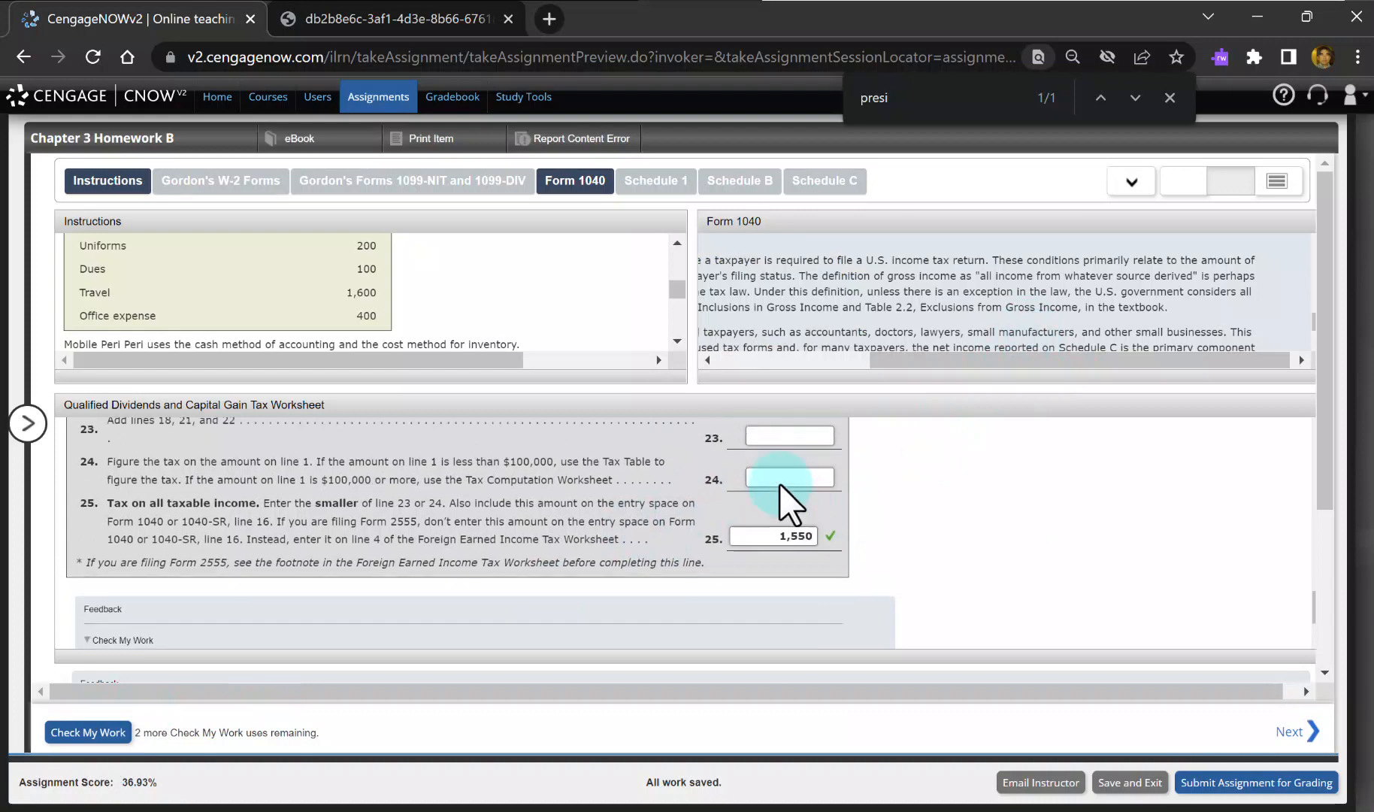
{"action": "scroll", "coordinate": [676, 481], "scroll_direction": "up", "scroll_amount": 6}
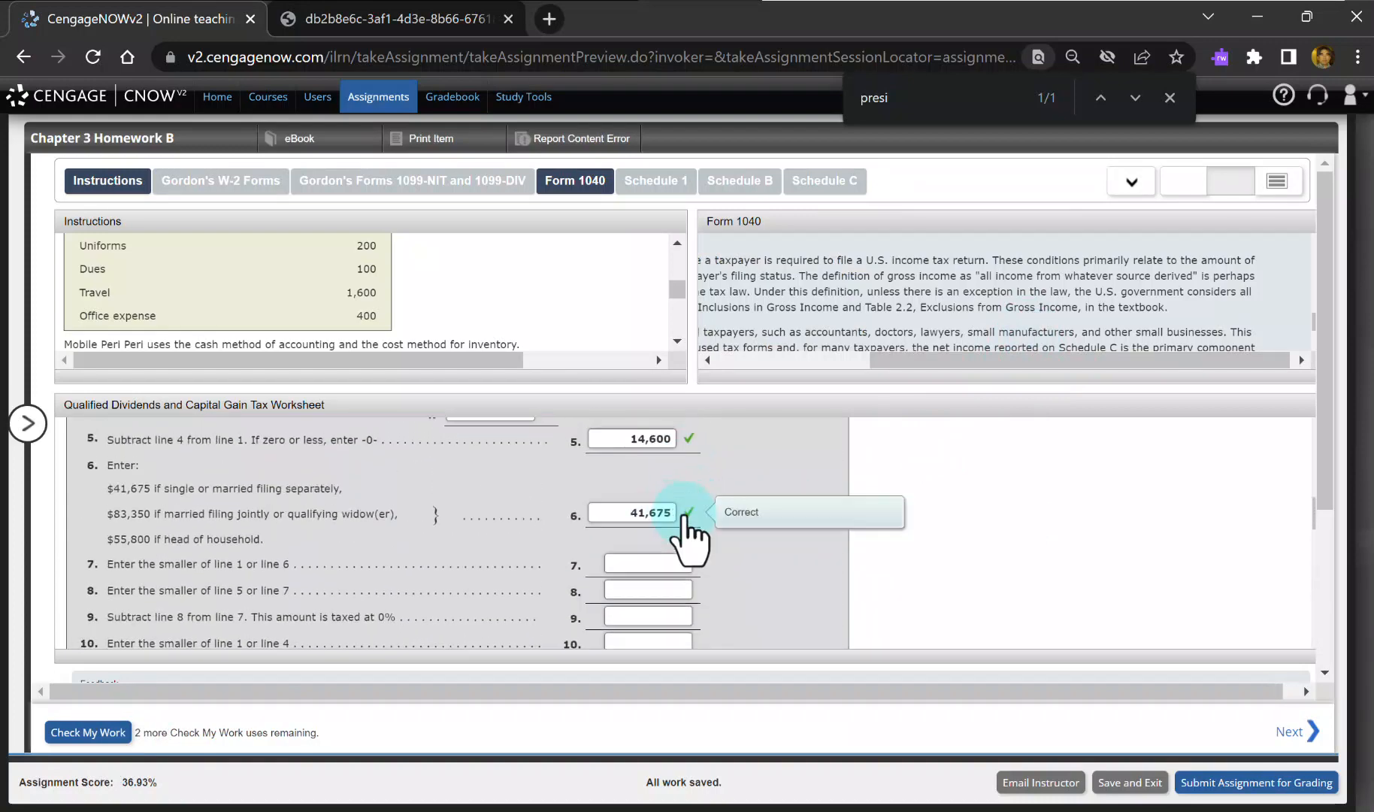
{"action": "scroll", "coordinate": [692, 541], "scroll_direction": "up", "scroll_amount": 2}
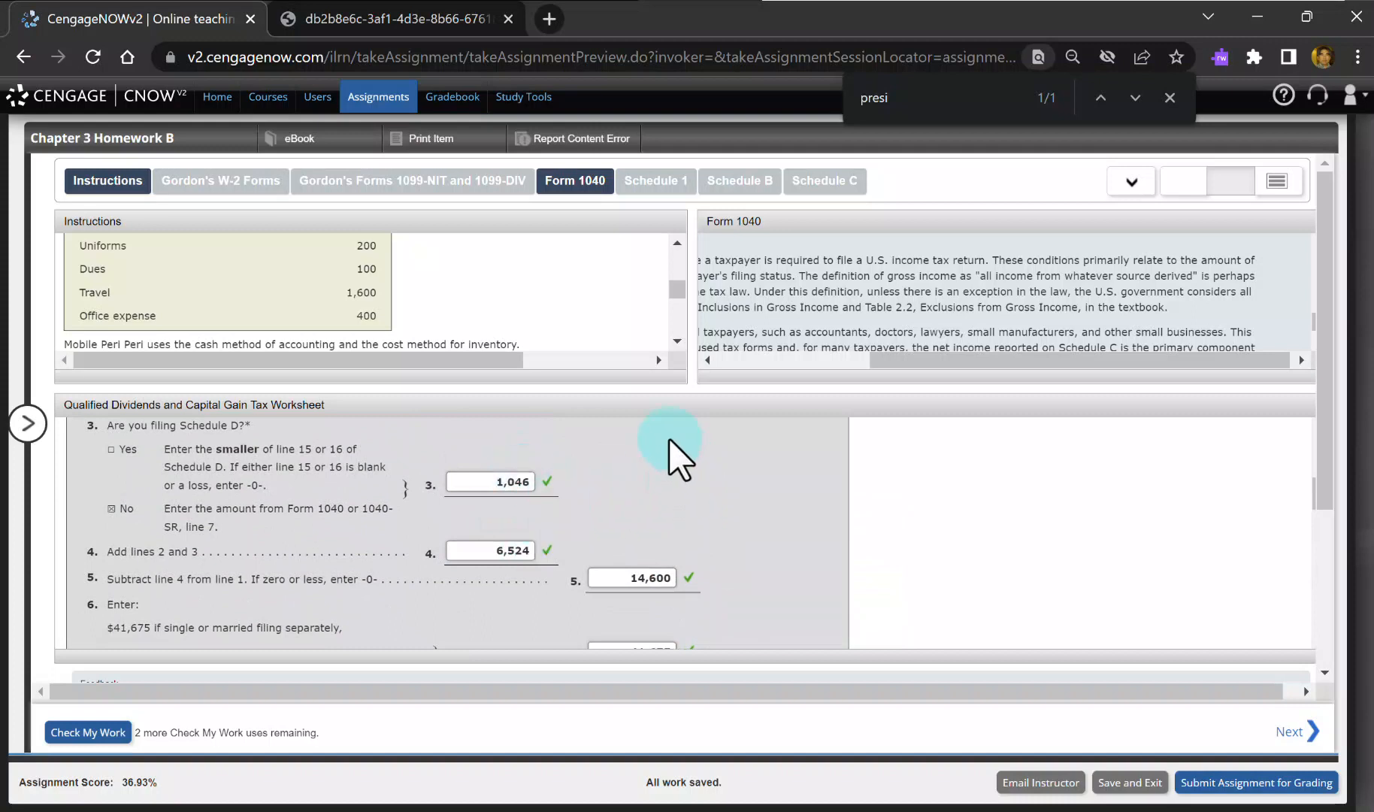
{"action": "scroll", "coordinate": [1040, 280], "scroll_direction": "down", "scroll_amount": 2}
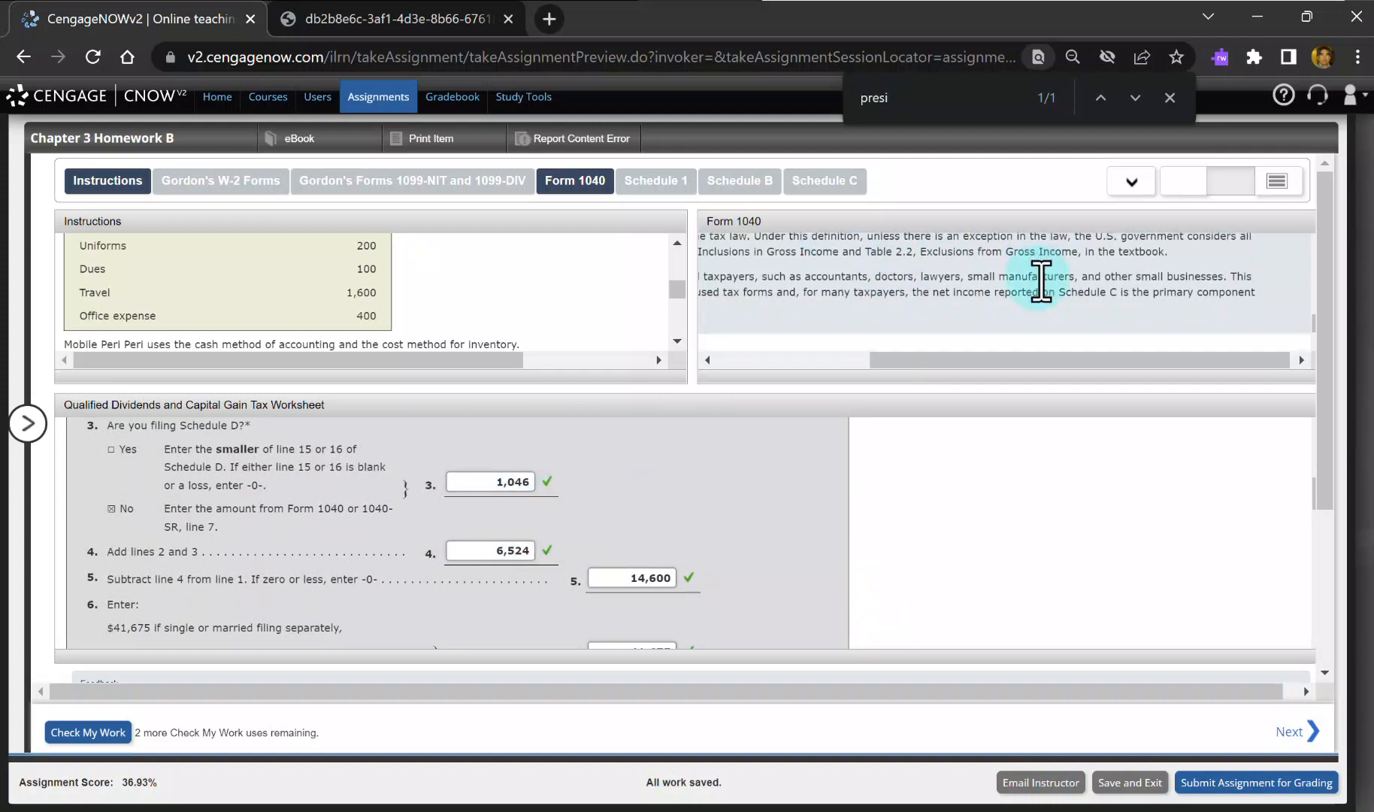
{"action": "scroll", "coordinate": [1040, 279], "scroll_direction": "down", "scroll_amount": 10}
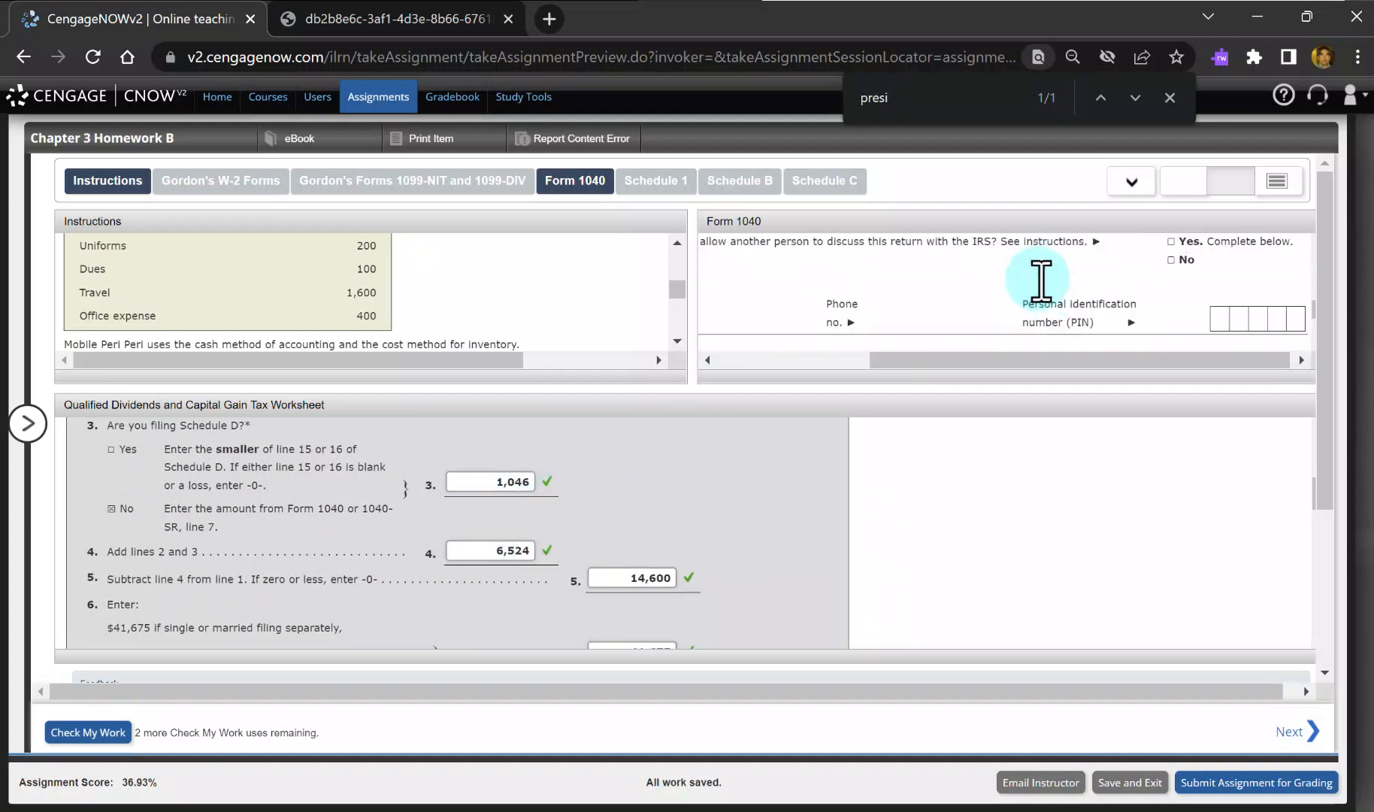
{"action": "scroll", "coordinate": [1040, 279], "scroll_direction": "up", "scroll_amount": 3}
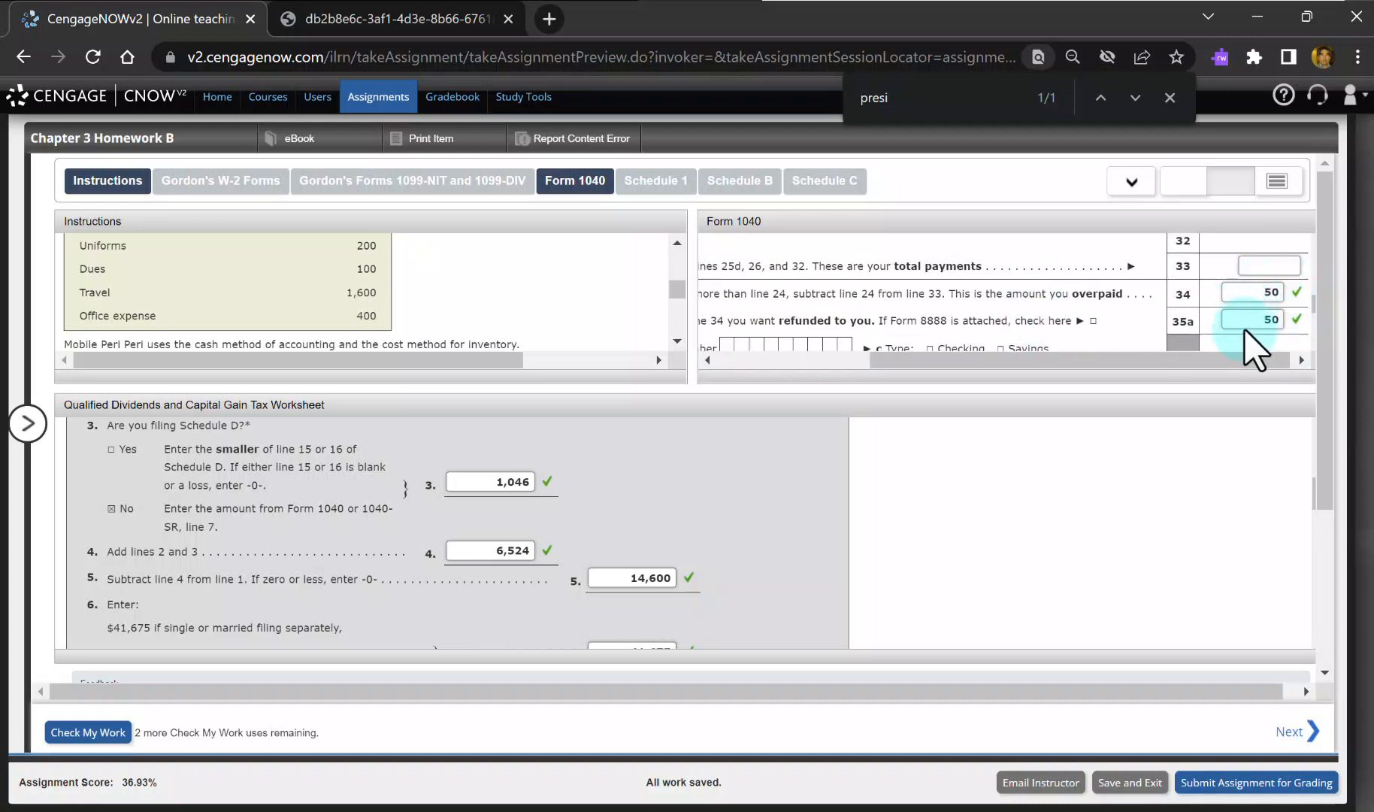
{"action": "scroll", "coordinate": [1245, 332], "scroll_direction": "up", "scroll_amount": 5}
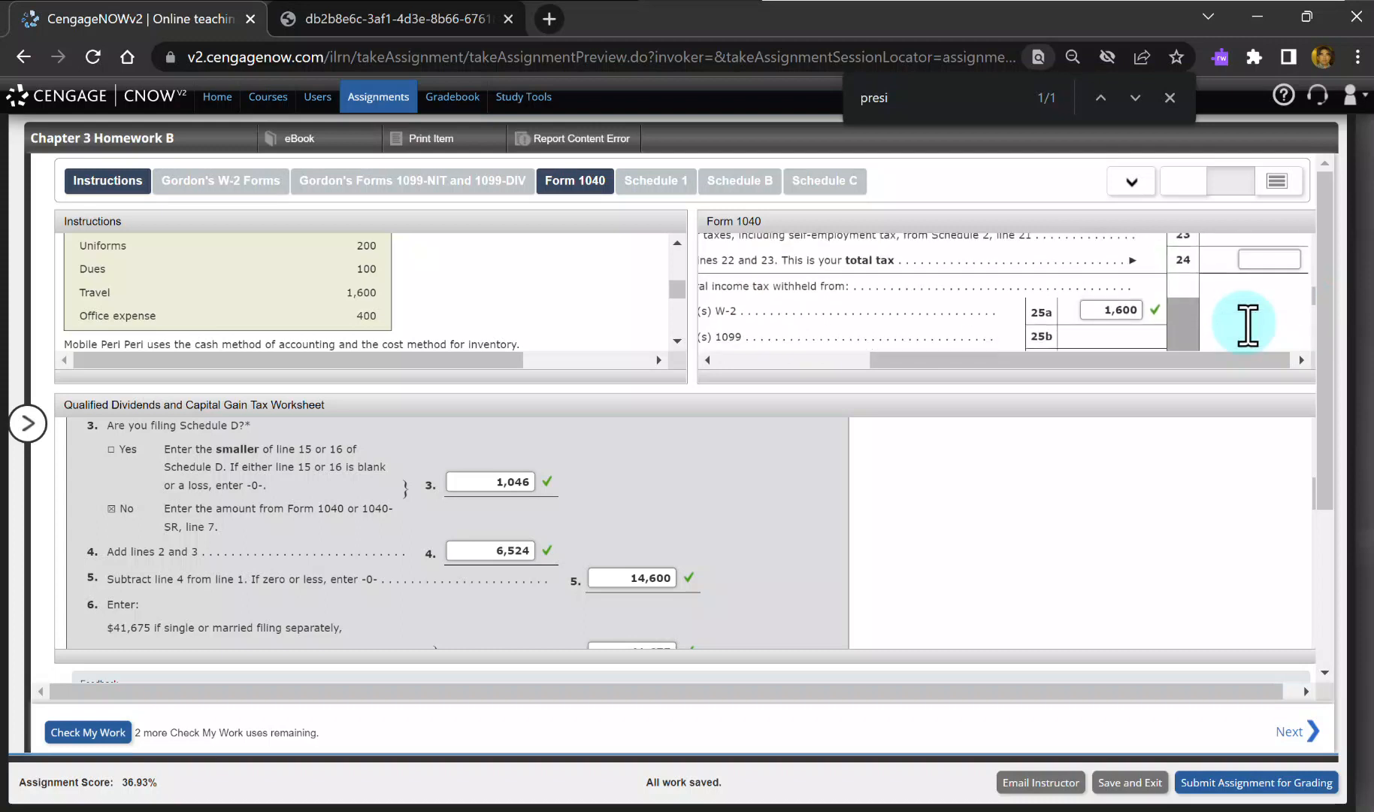
{"action": "scroll", "coordinate": [1245, 323], "scroll_direction": "down", "scroll_amount": 5}
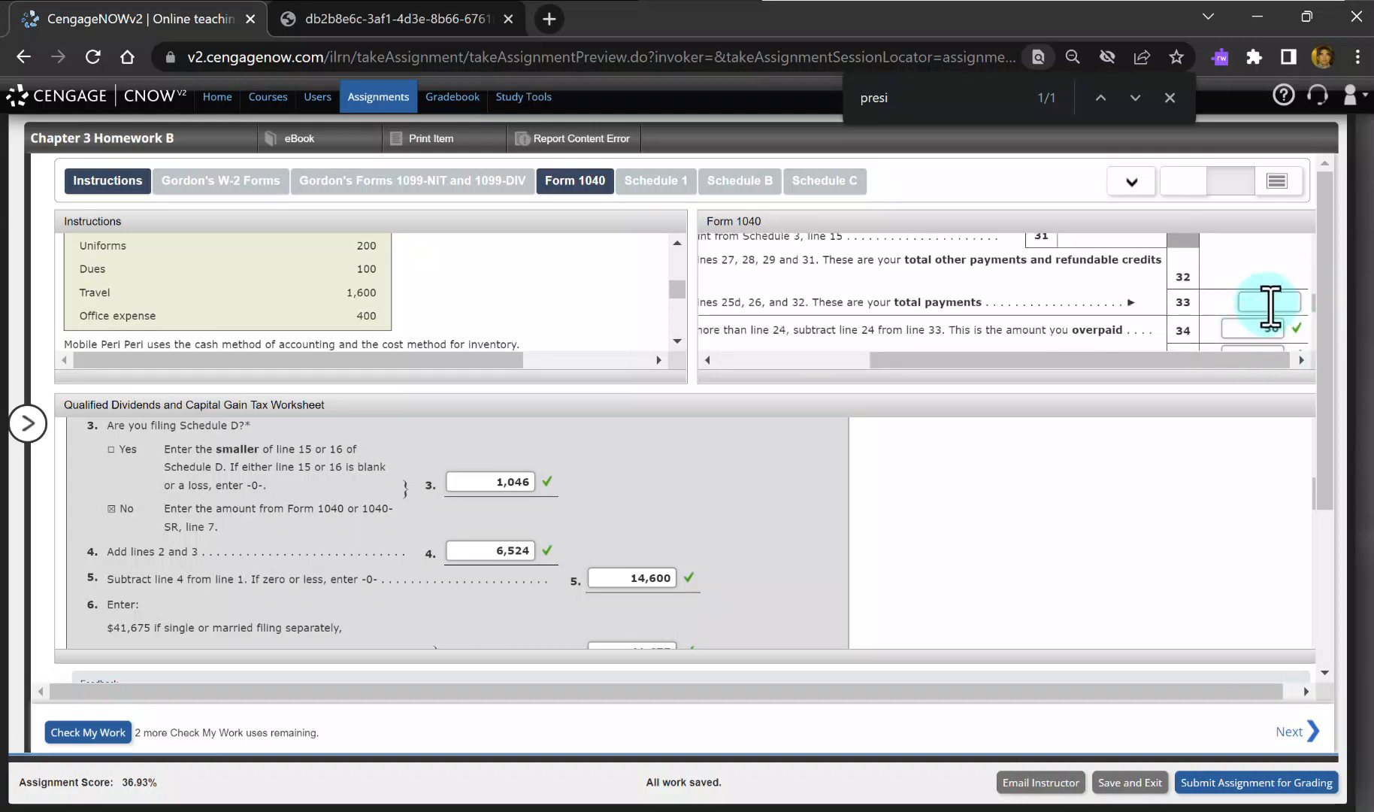
{"action": "scroll", "coordinate": [1210, 311], "scroll_direction": "up", "scroll_amount": 1}
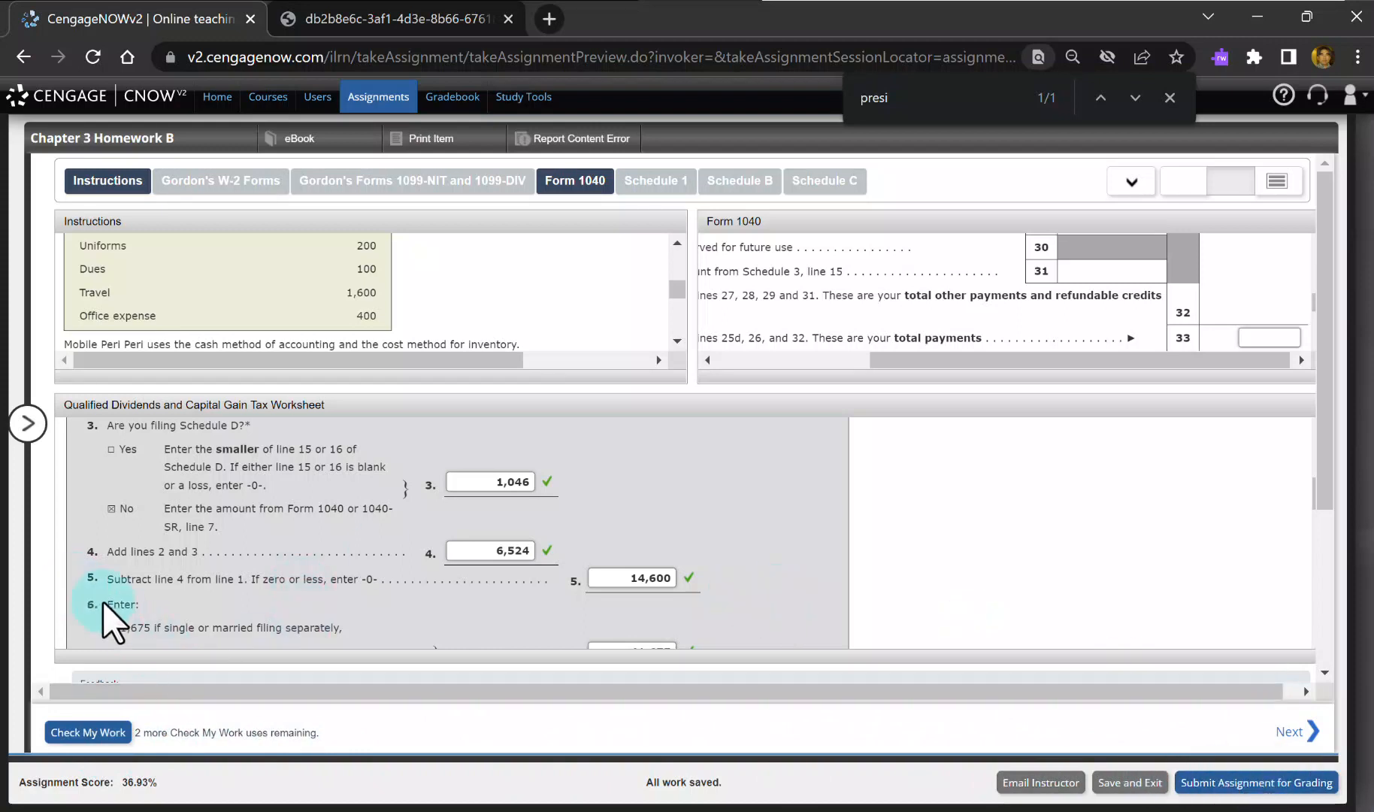
Step: Expand the assignment's item list to view CP.03.01 and CP.03.02B, and return to the business revenue figures in the instructions
{"action": "left_click", "coordinate": [36, 433]}
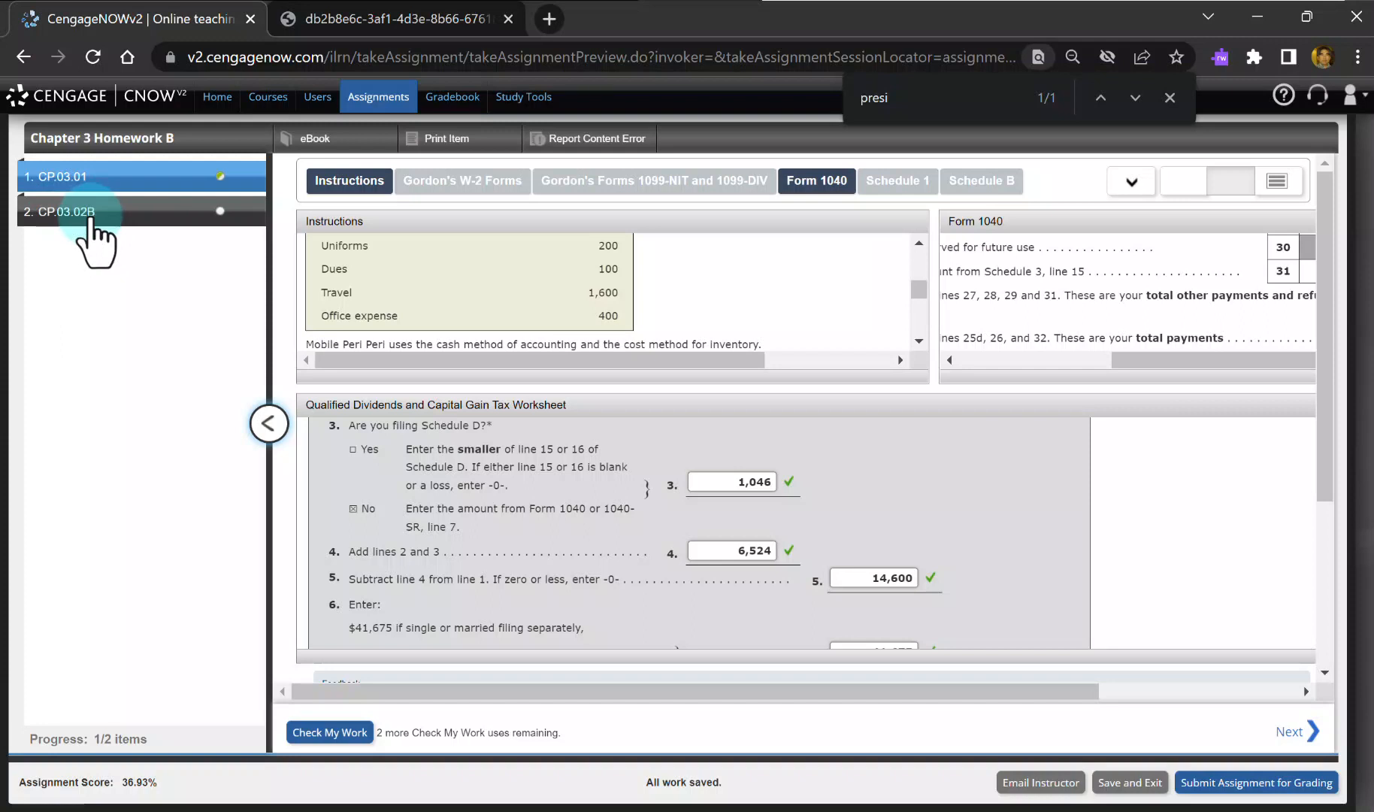
{"action": "scroll", "coordinate": [398, 323], "scroll_direction": "up", "scroll_amount": 5}
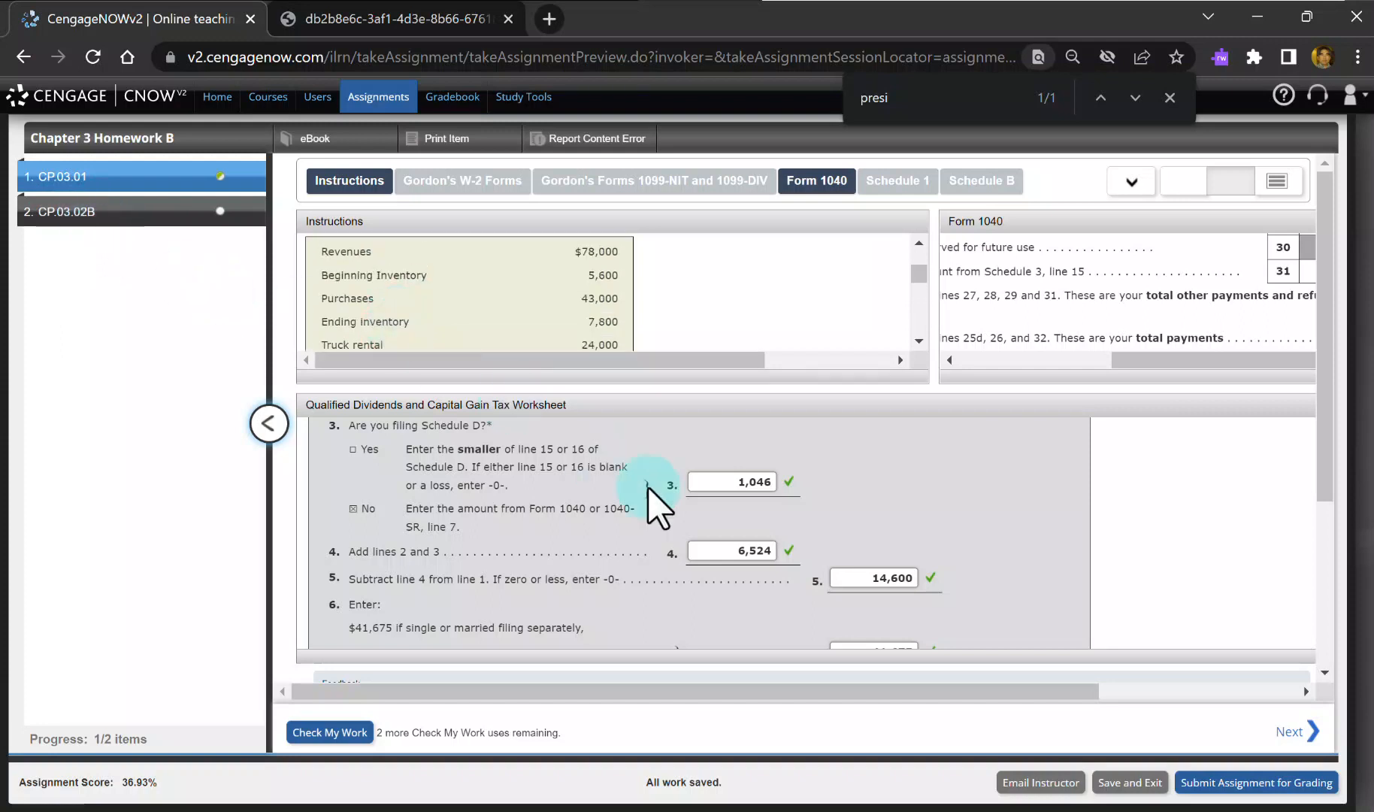